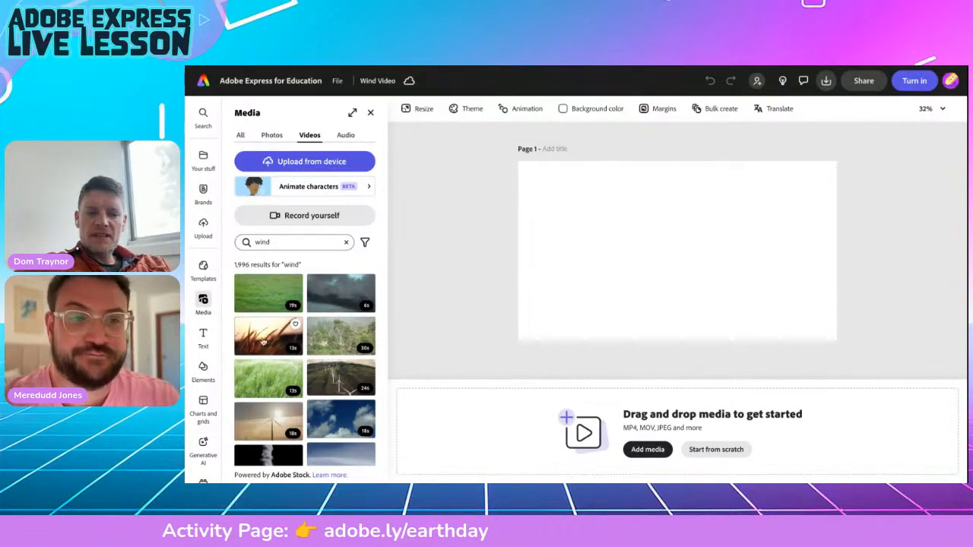
Add the 13-second sunset grass video to the page and preview it playing.
click(264, 342)
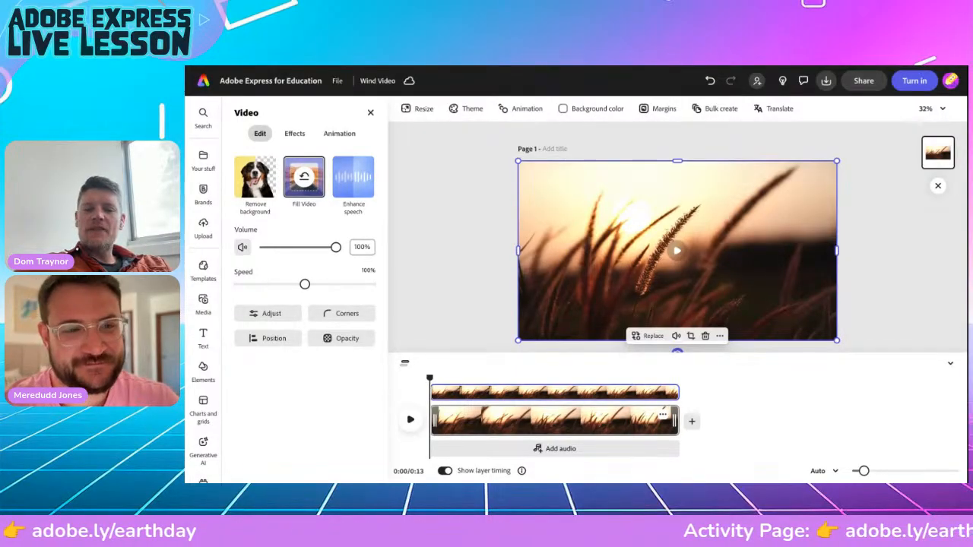
click(410, 418)
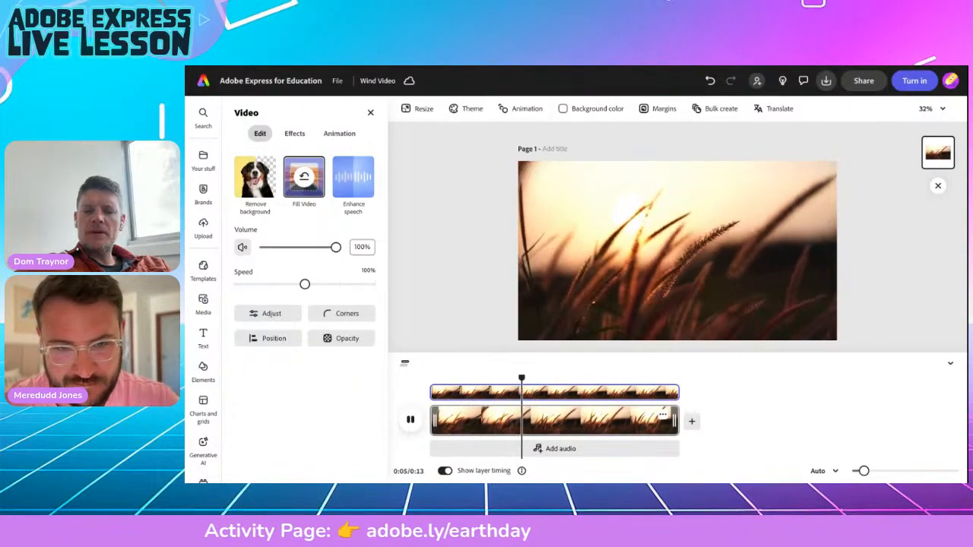
Add the title 'WIND- HOW IS IT FORMED?' and centre it along the top of the grass video.
click(676, 250)
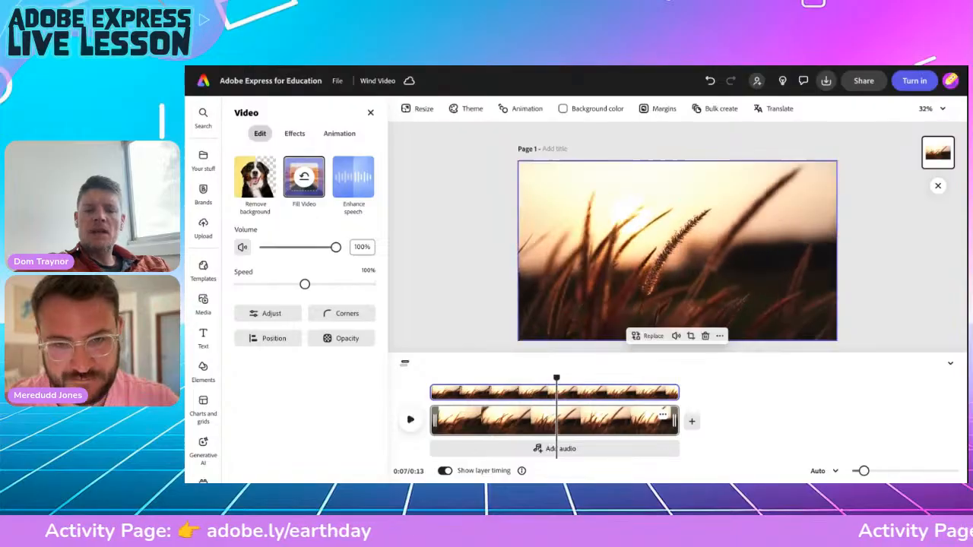
click(203, 335)
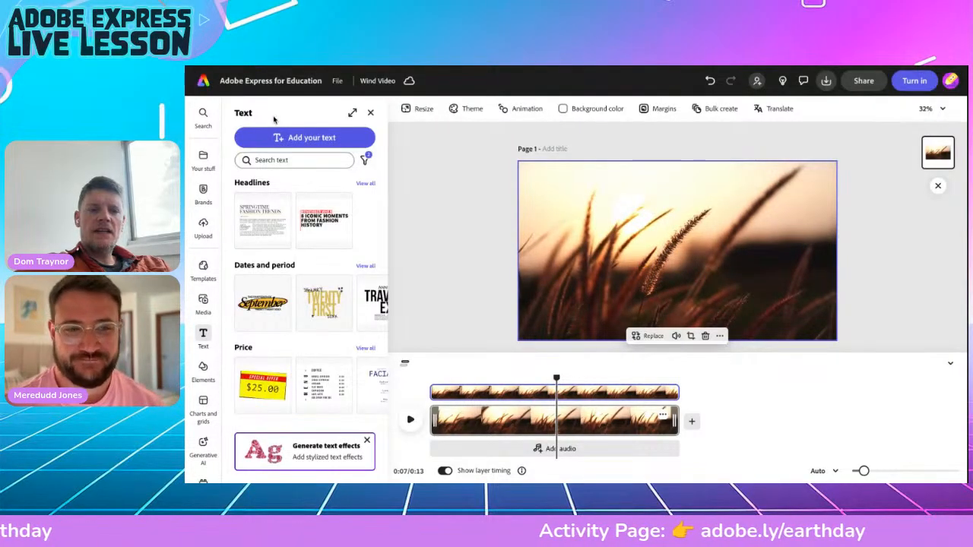
click(283, 138)
text(W)
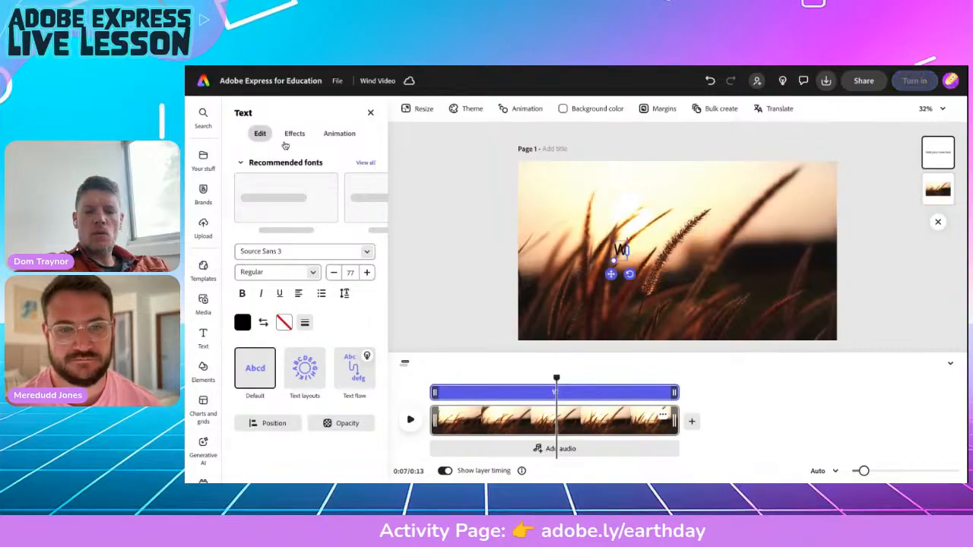
text(IND)
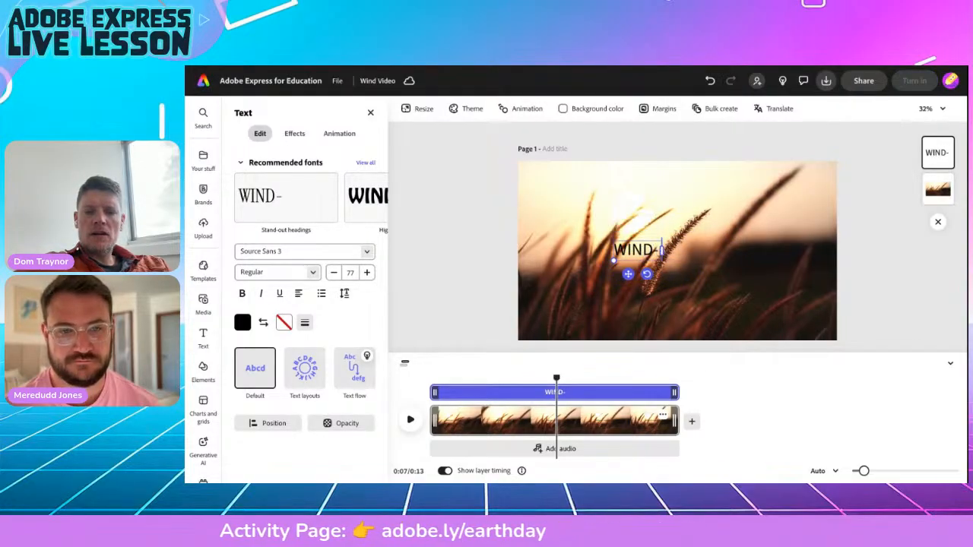
text(- HOW IS IT FORMED?)
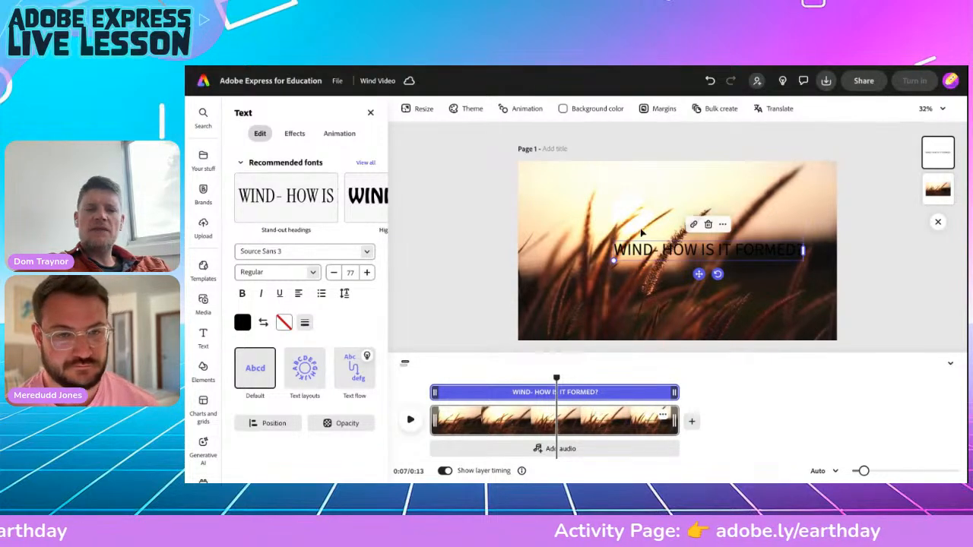
drag(698, 274, 671, 205)
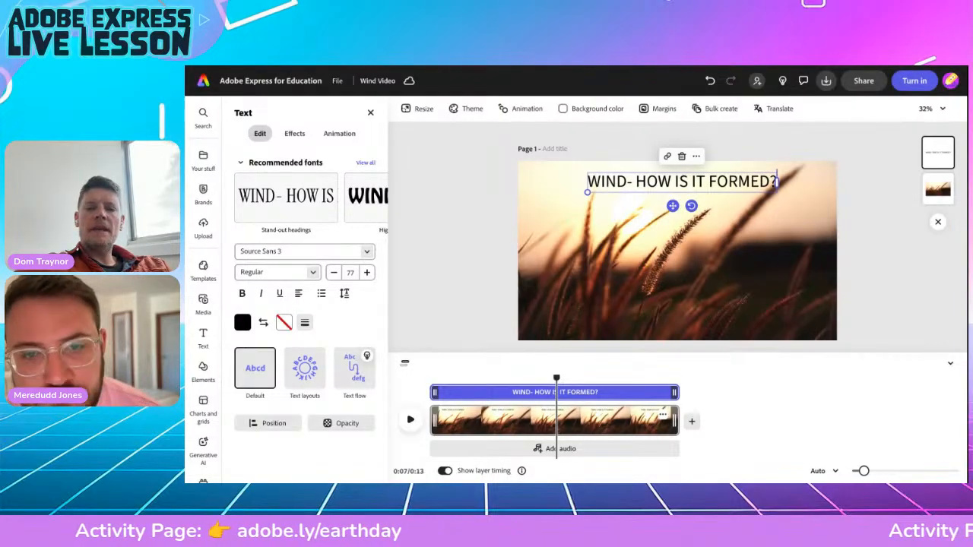
drag(672, 205, 667, 205)
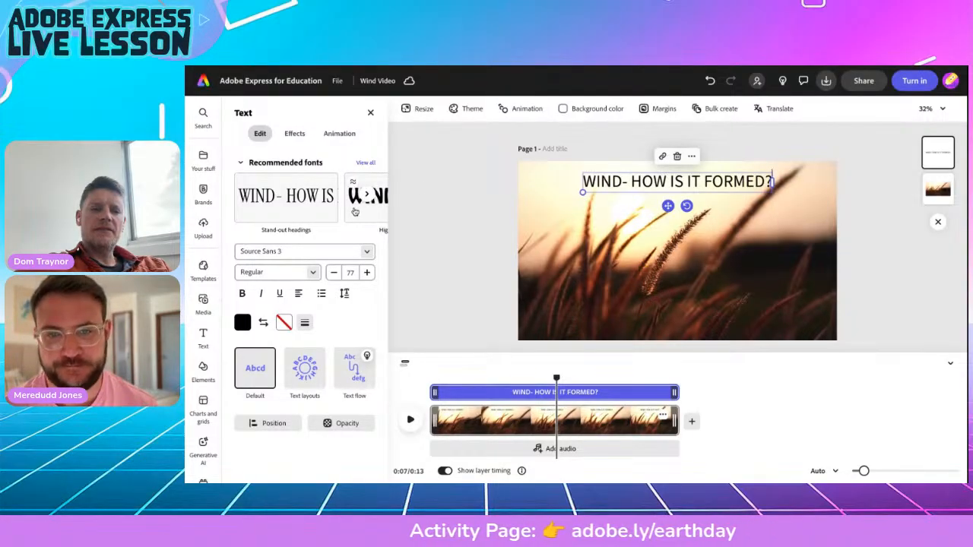
Browse the recommended fonts and weights for the title, keeping the Medium weight.
click(365, 215)
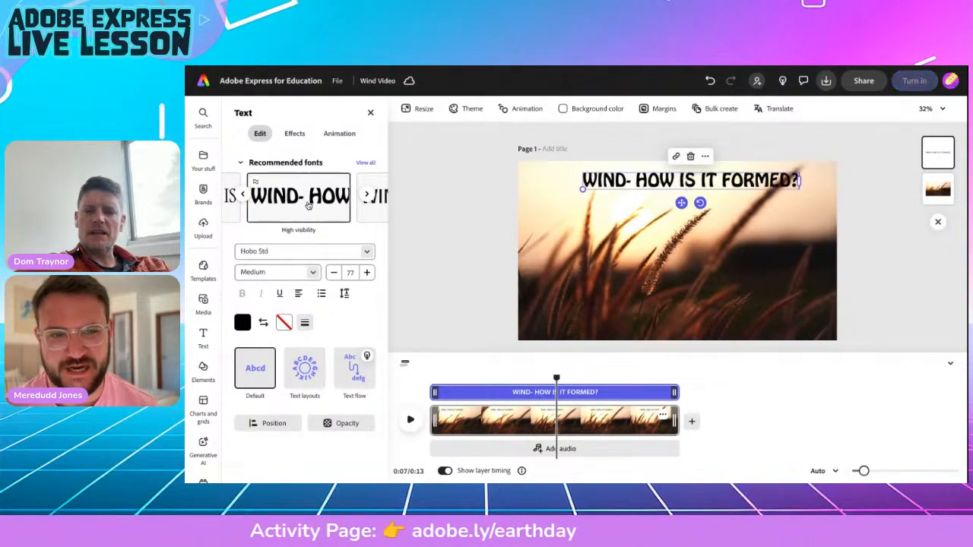
click(364, 166)
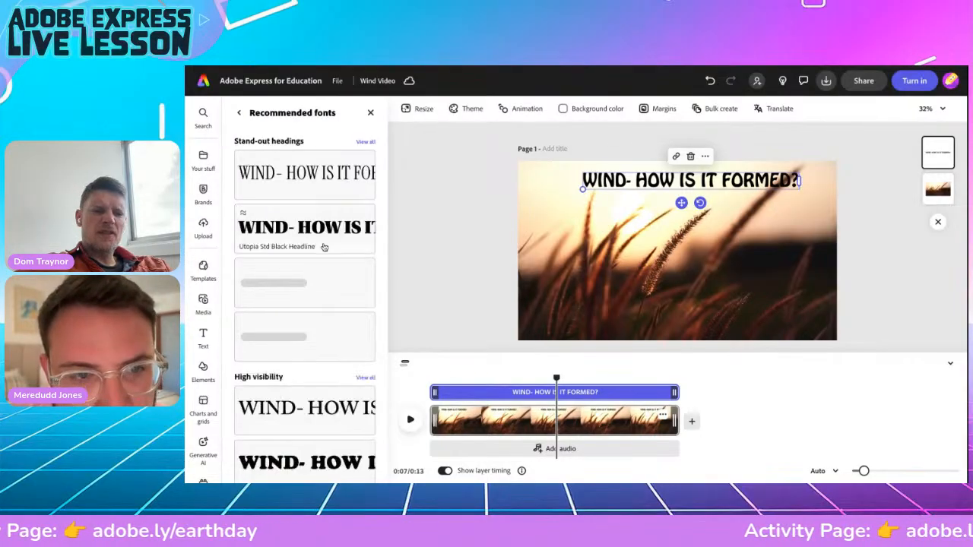
scroll(317, 275, down, 1)
scroll(320, 269, down, 6)
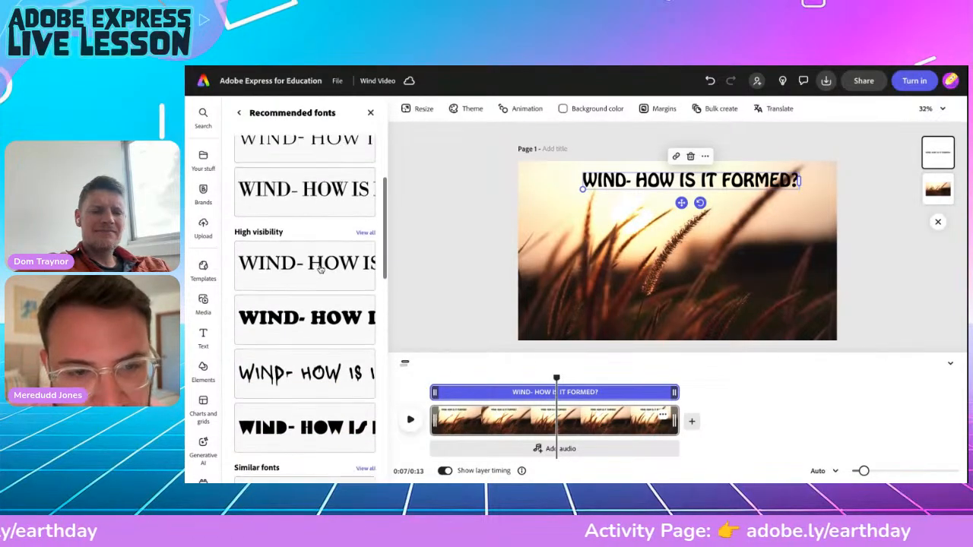
scroll(304, 304, down, 8)
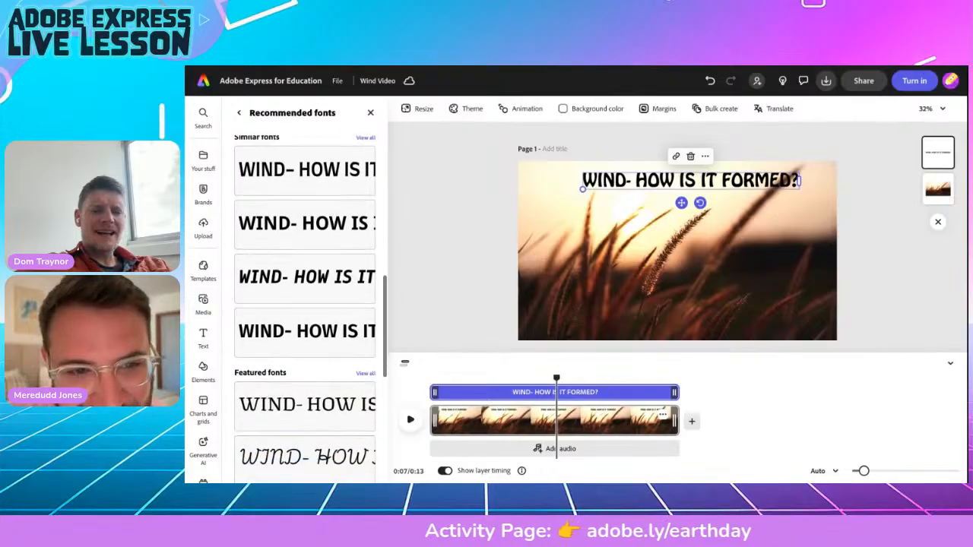
scroll(304, 304, up, 15)
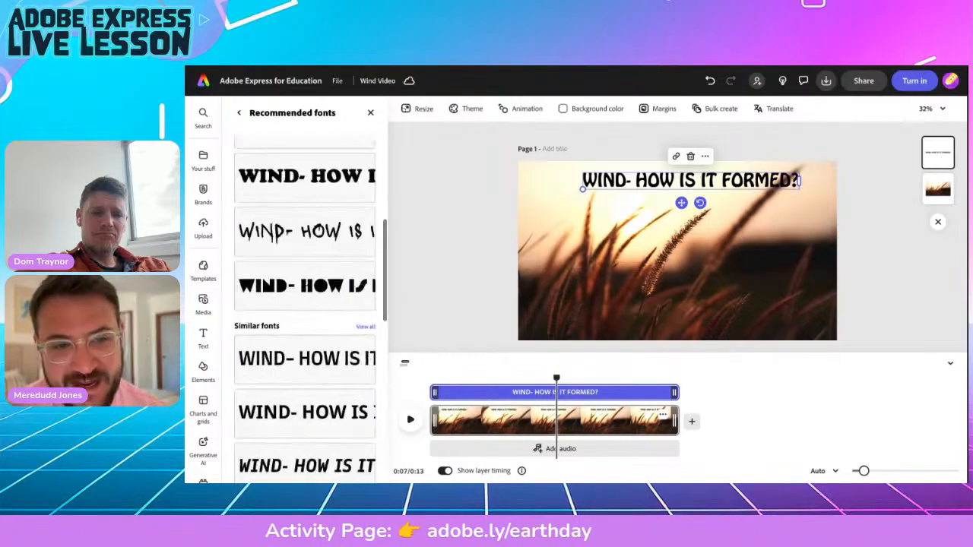
click(240, 112)
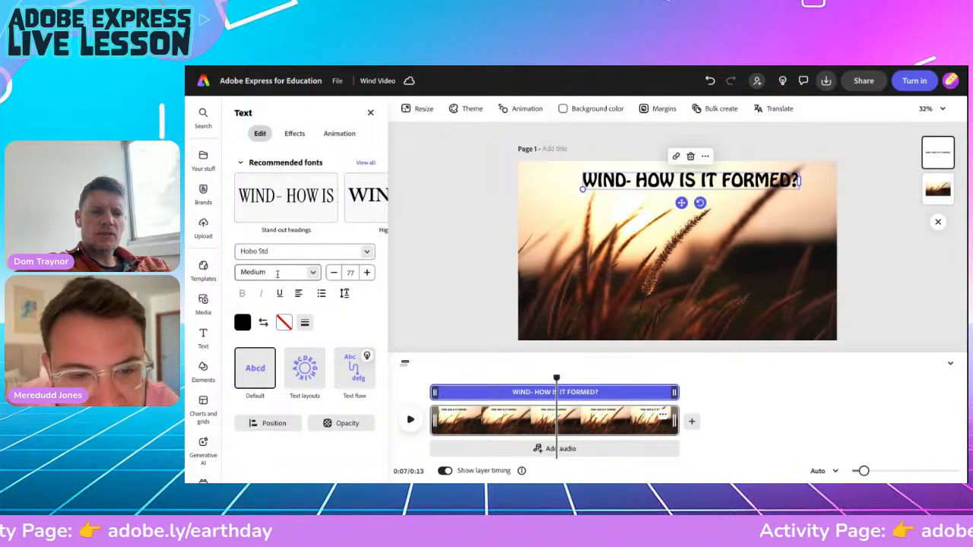
click(311, 274)
click(311, 273)
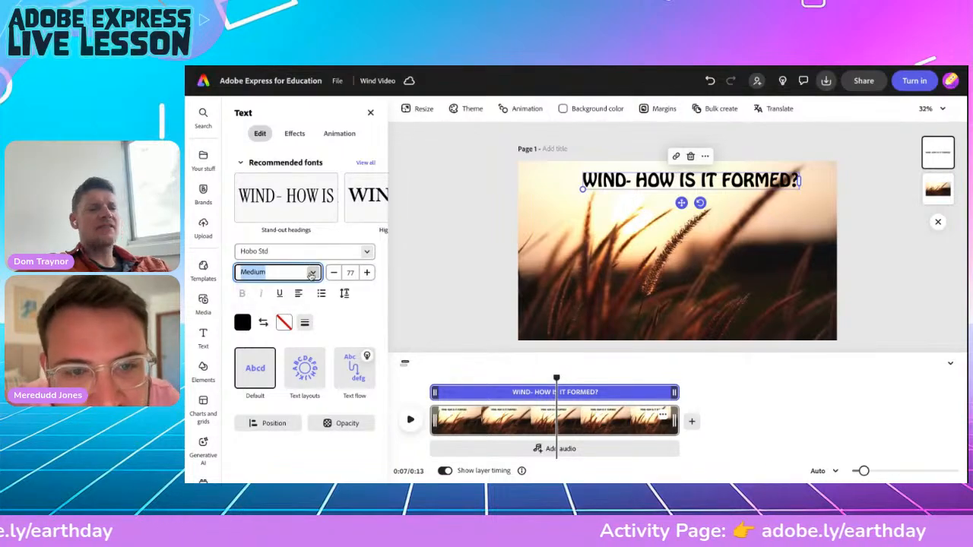
Set the title font to Finlandica SemiBold Italic.
click(332, 252)
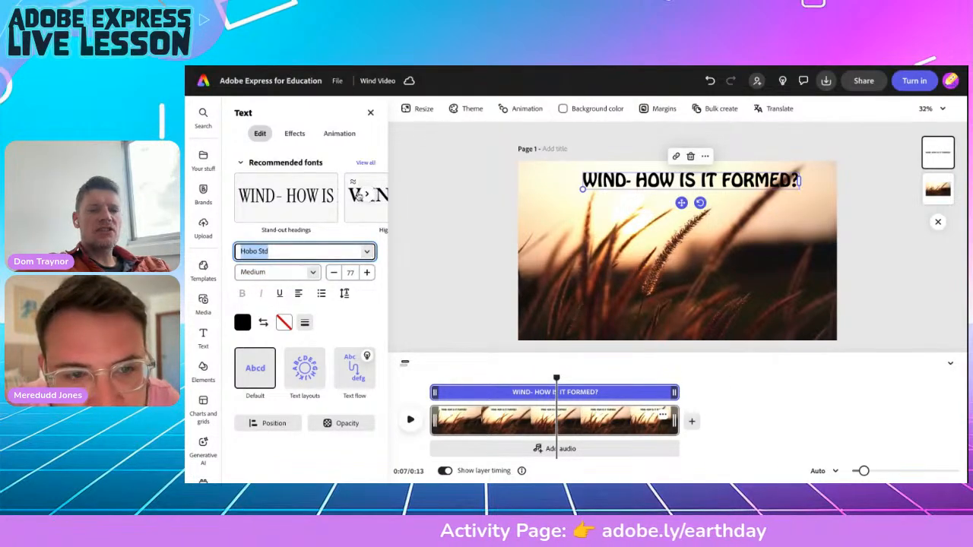
click(365, 163)
scroll(279, 370, down, 5)
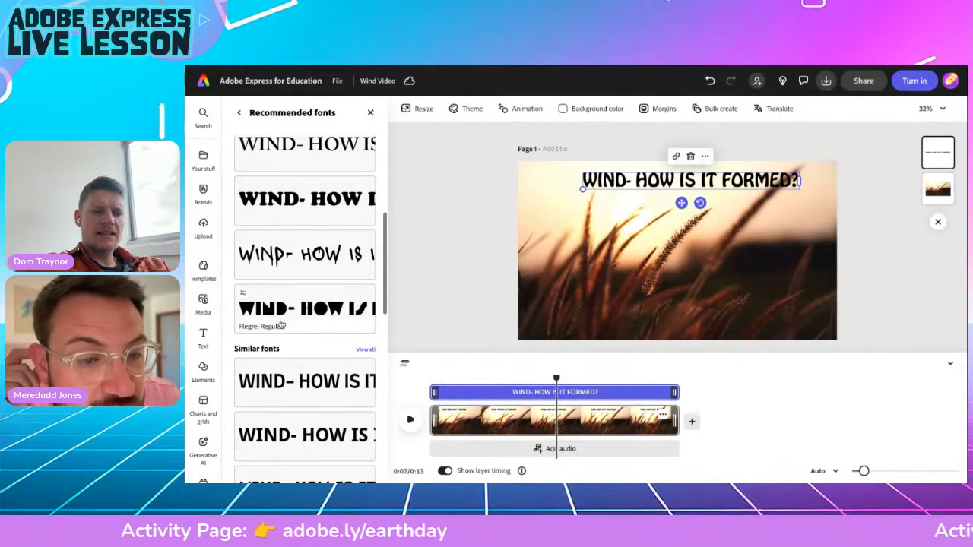
scroll(307, 370, down, 3)
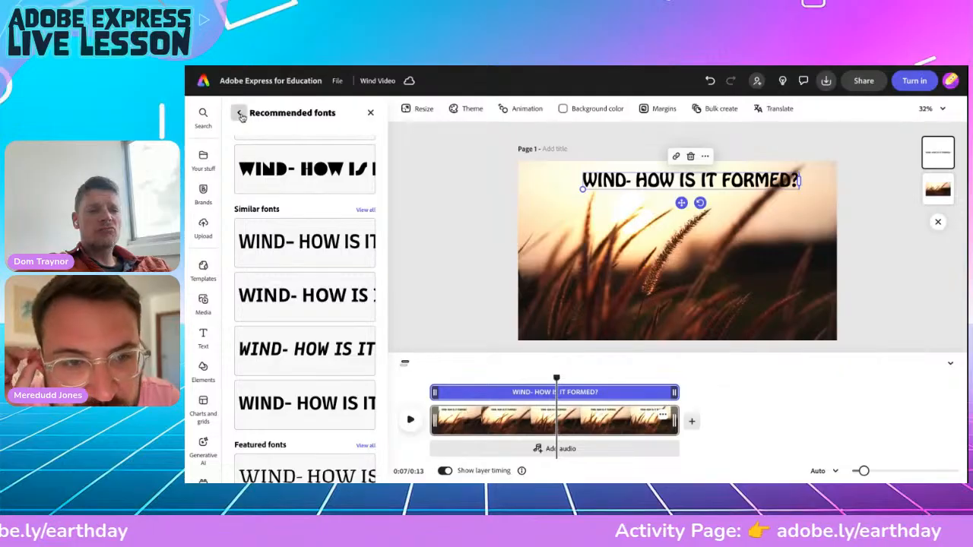
click(286, 357)
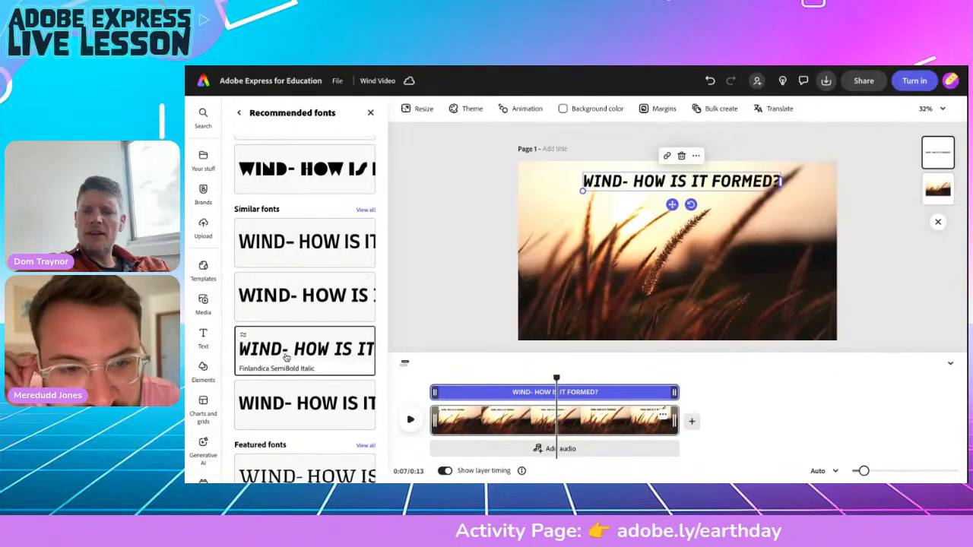
Enlarge the title to span almost the full width, recentre it, and scrub the timeline to check it.
drag(582, 191, 529, 195)
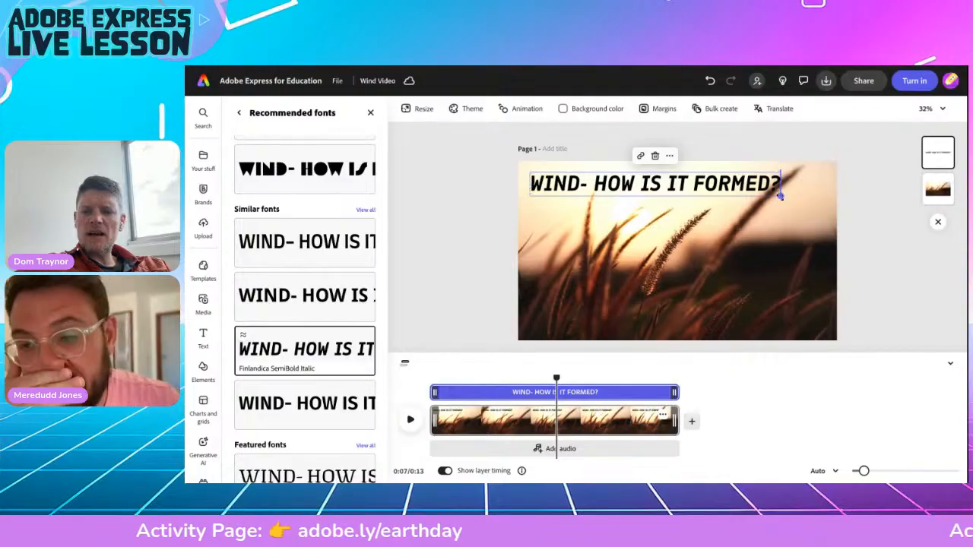
drag(779, 196, 823, 201)
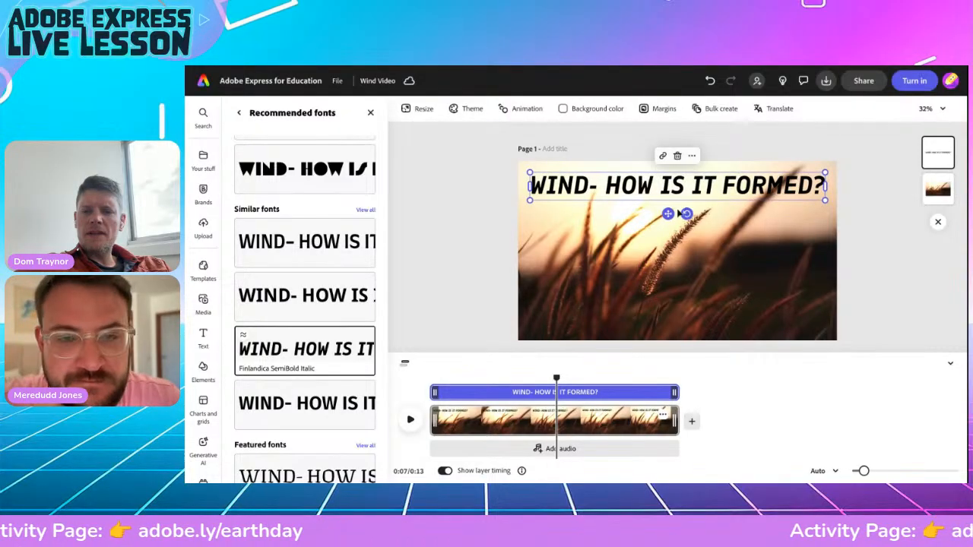
drag(667, 214, 668, 212)
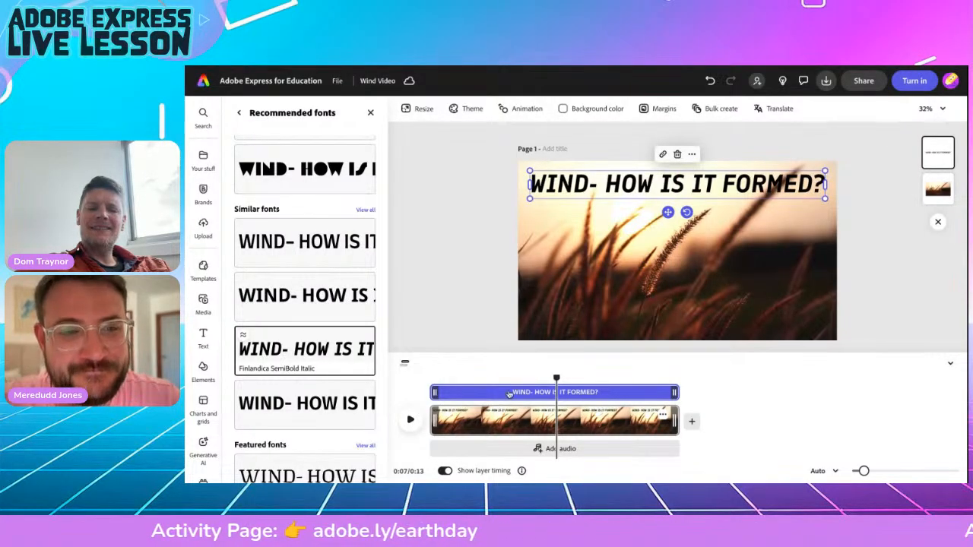
drag(556, 377, 424, 360)
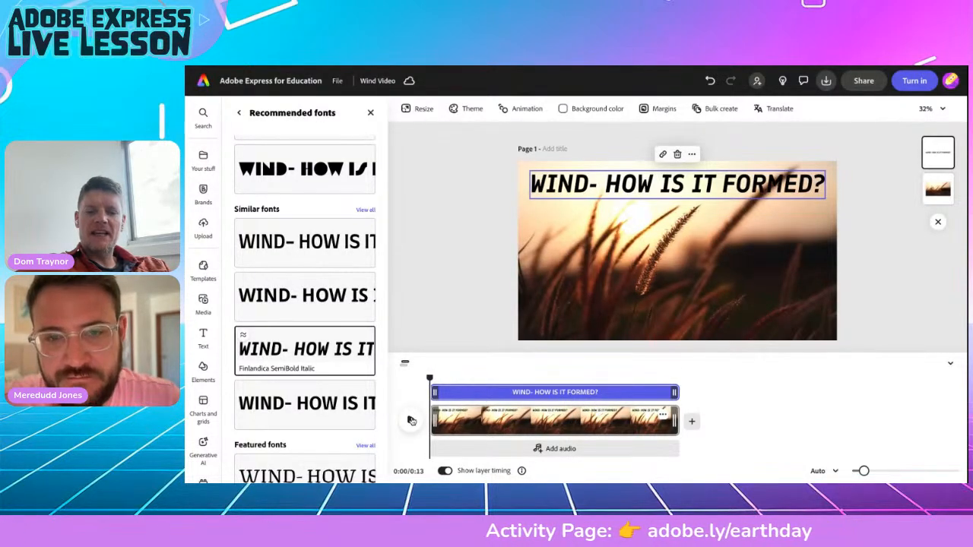
Preview the video, then select the title and return from the fonts list to its text settings.
click(410, 421)
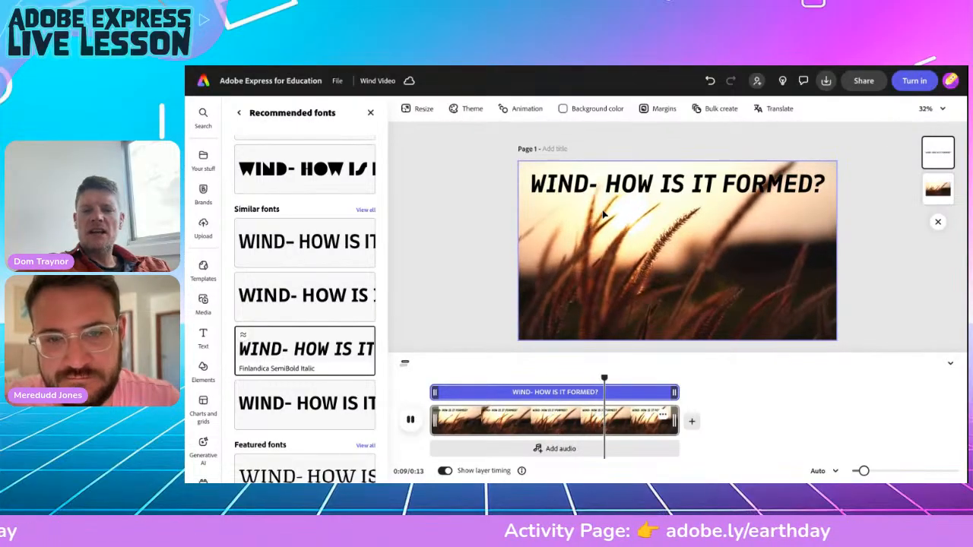
click(562, 188)
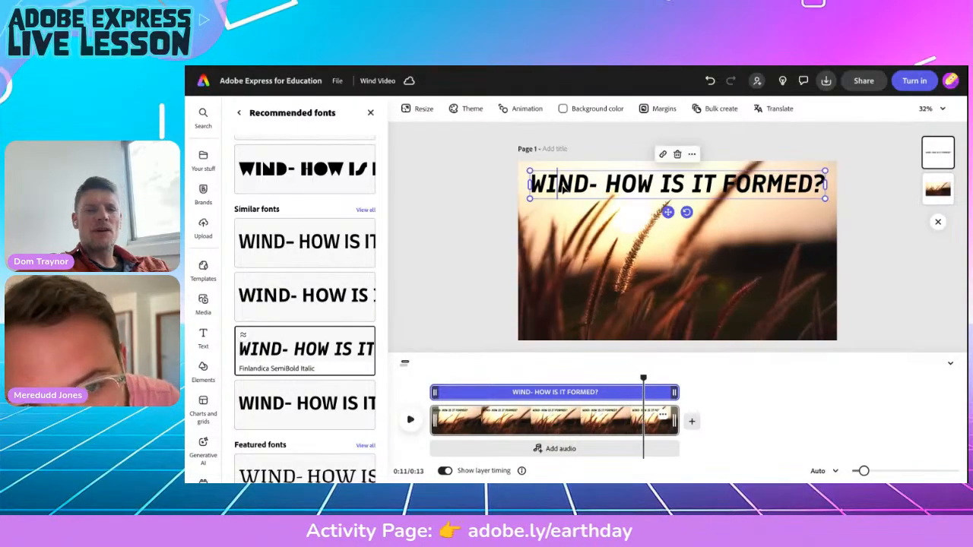
click(238, 112)
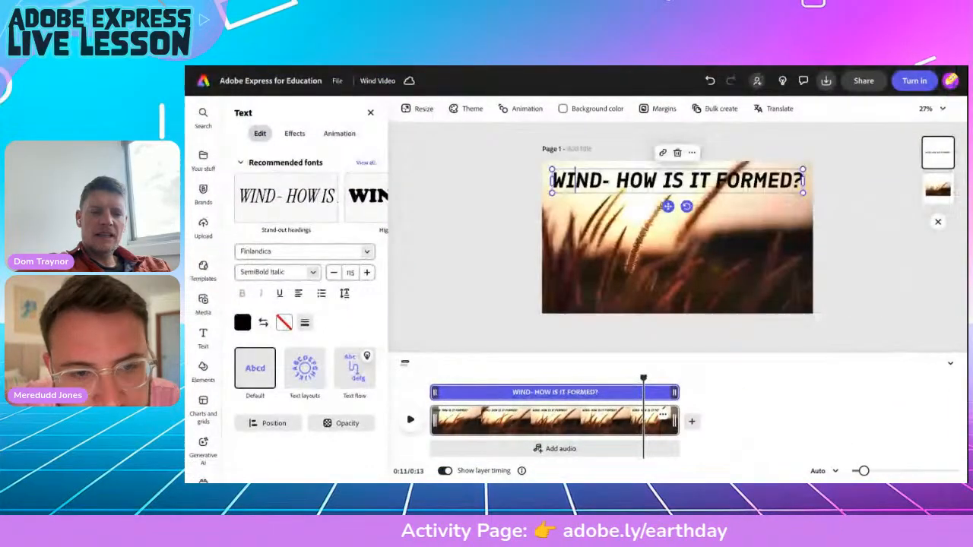
Give the title a white outline with thickness around 34.
click(284, 322)
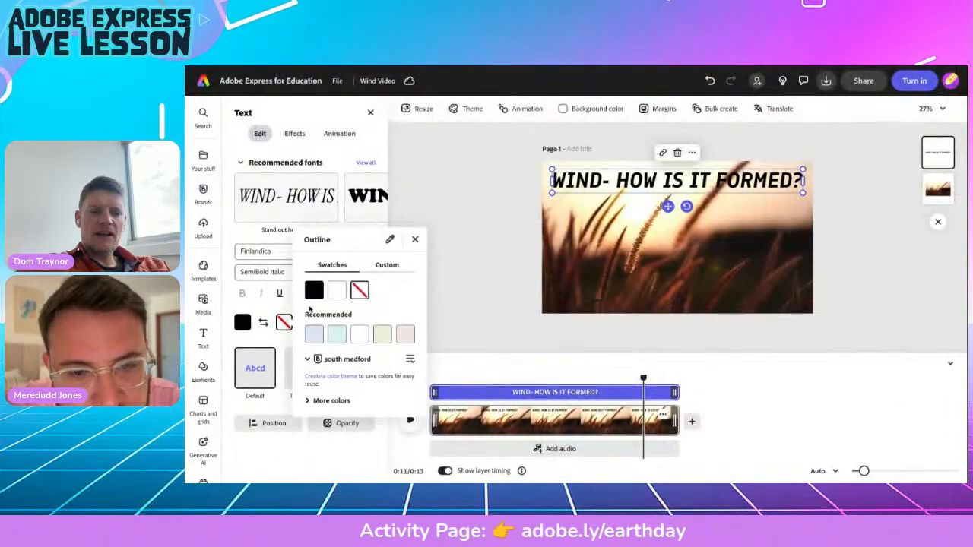
click(335, 295)
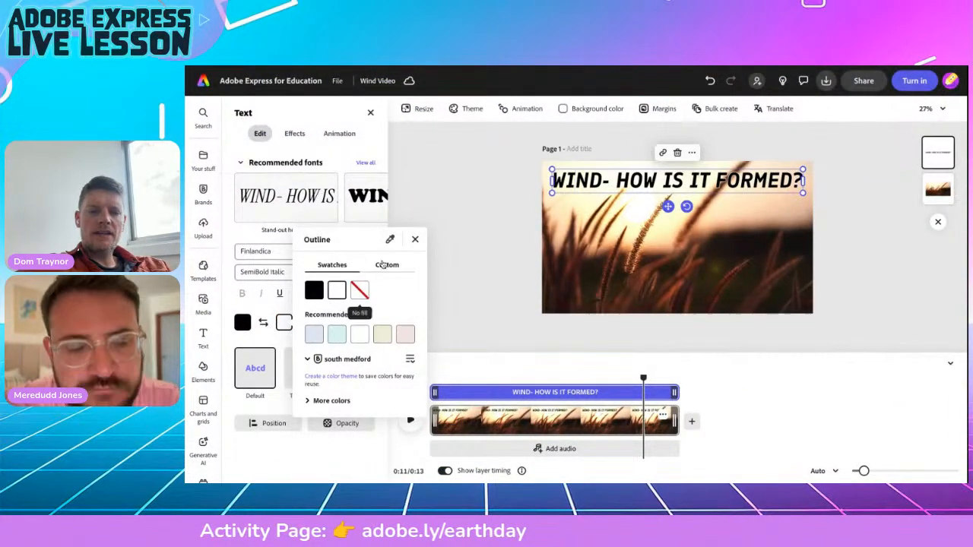
click(413, 240)
click(303, 323)
mouse_move(257, 371)
mouse_down()
mouse_move(353, 371)
mouse_move(282, 371)
mouse_move(344, 371)
mouse_move(263, 356)
mouse_up()
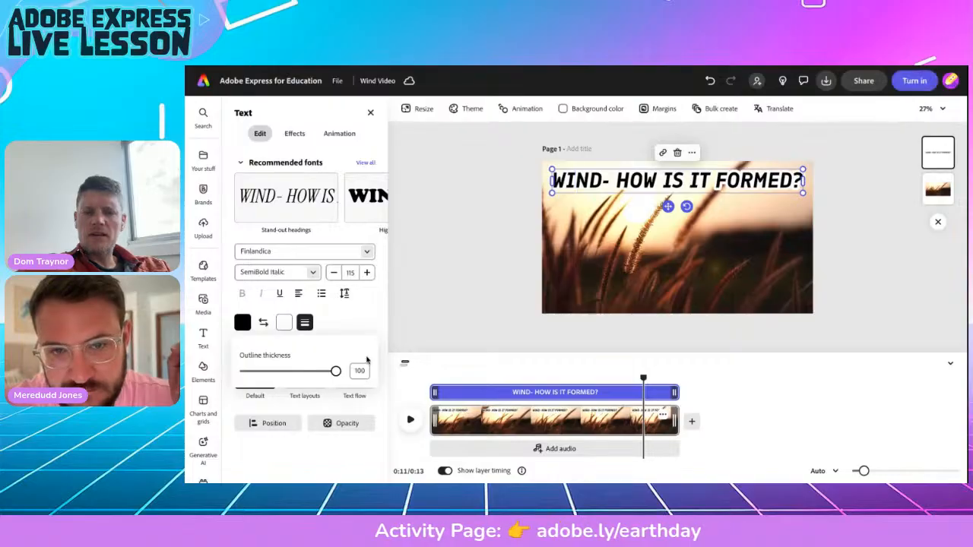
Select the whole title text and thin its outline to about 36.
click(575, 180)
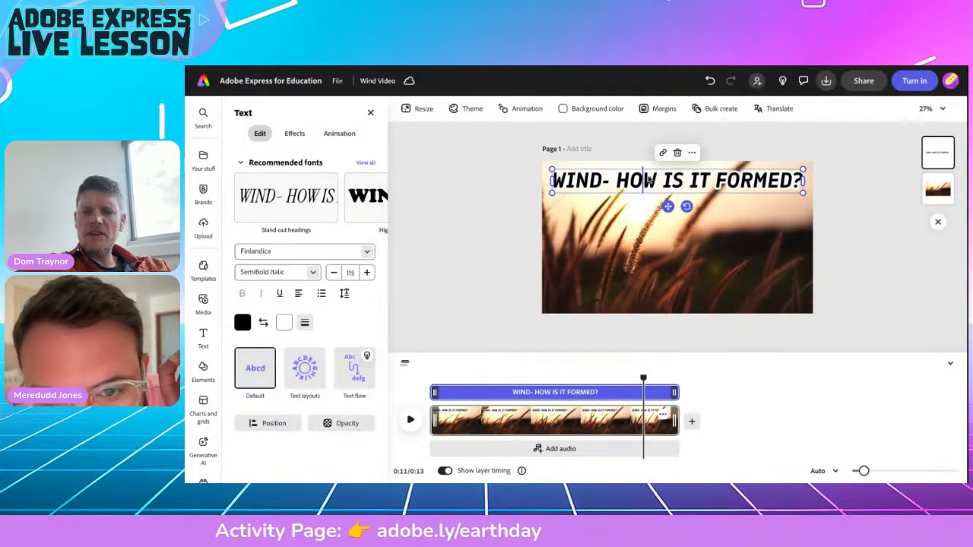
triple_click(648, 181)
click(304, 322)
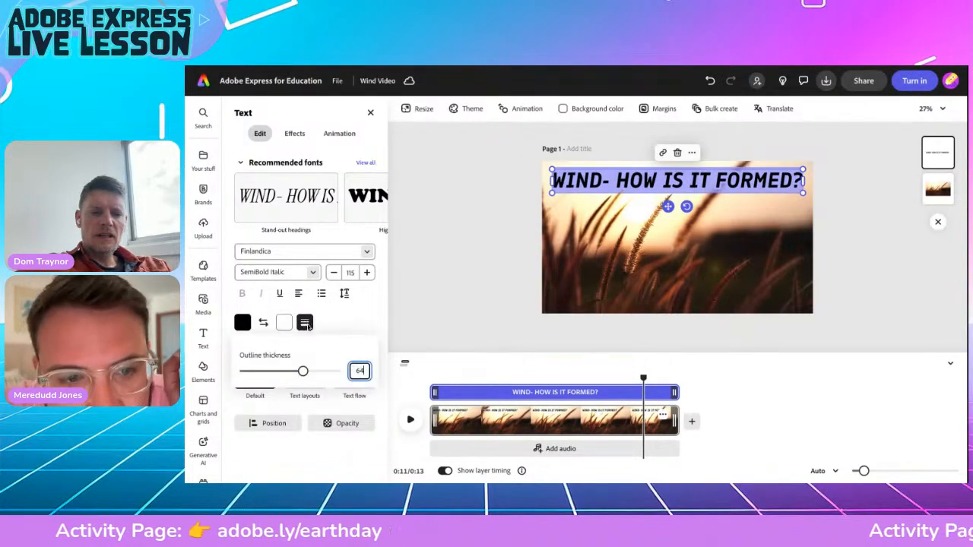
drag(315, 370, 278, 369)
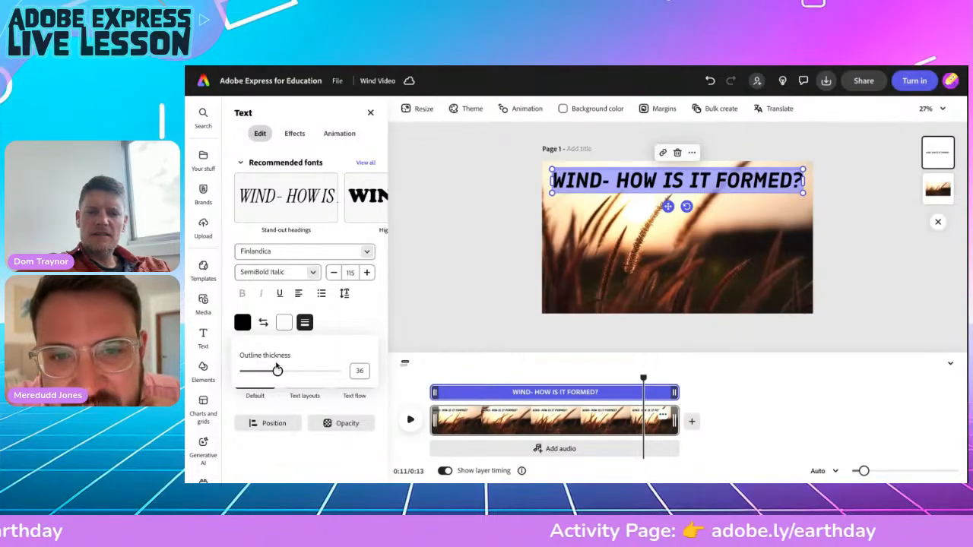
click(354, 329)
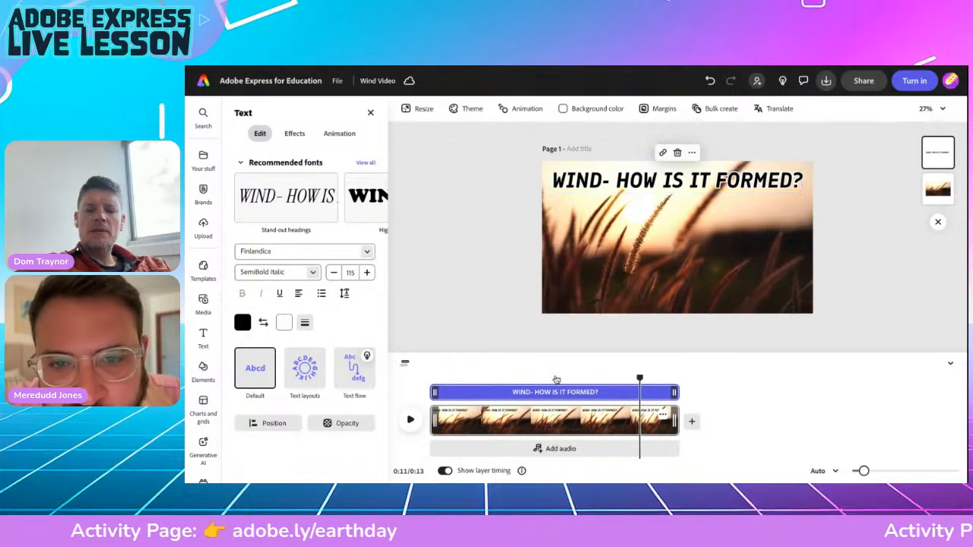
Deselect the title, play the video to preview it, then scrub back near the start.
click(433, 372)
click(410, 420)
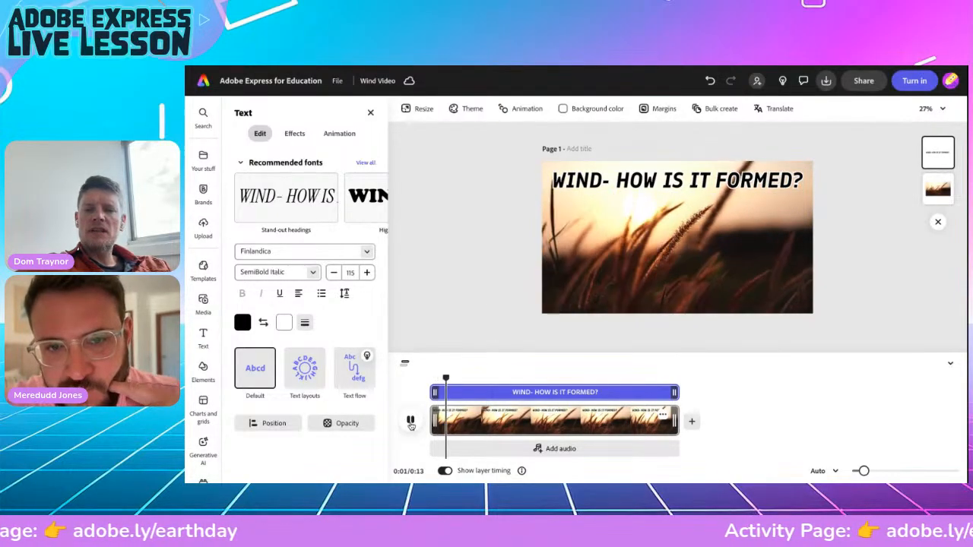
click(676, 180)
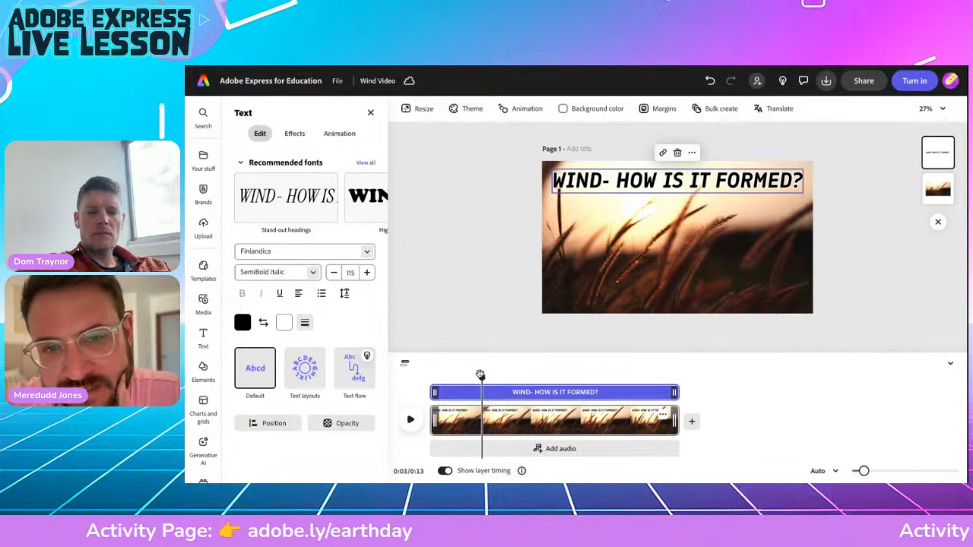
drag(483, 378, 400, 368)
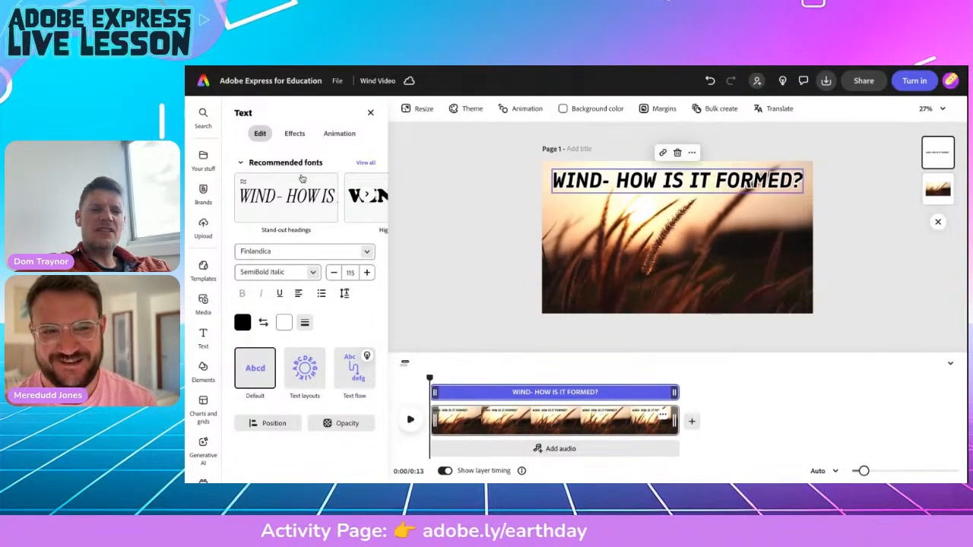
Give the title a 1.43-second Drift entrance animation with the Smooth personality.
click(339, 134)
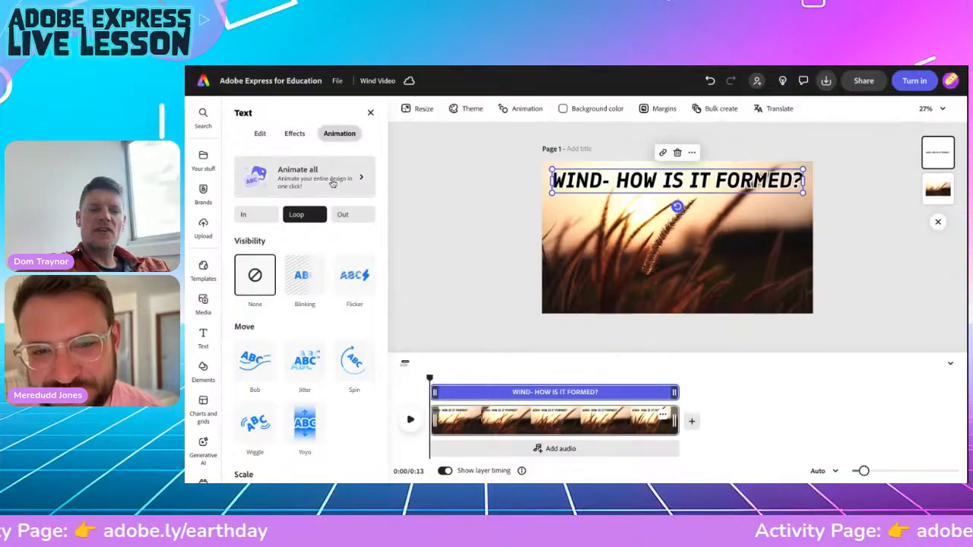
click(256, 216)
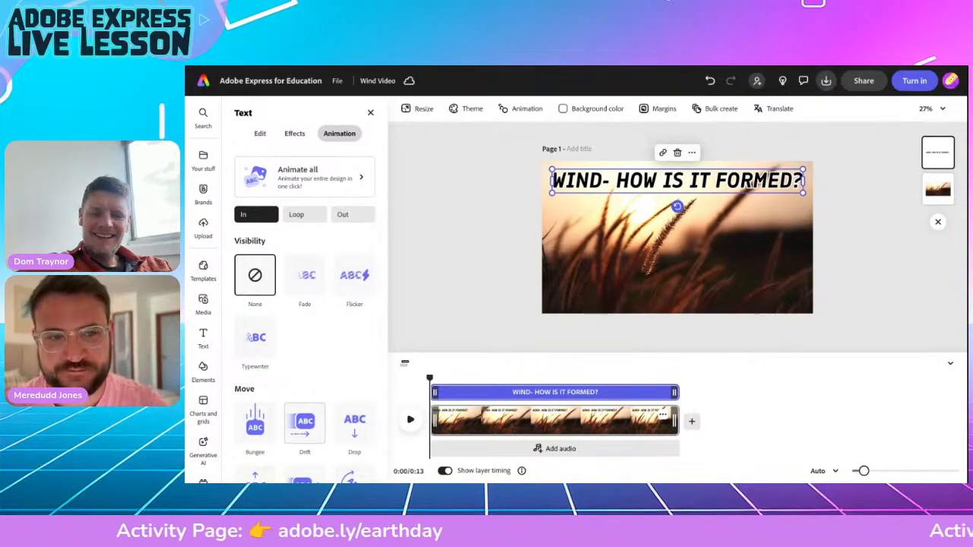
click(304, 422)
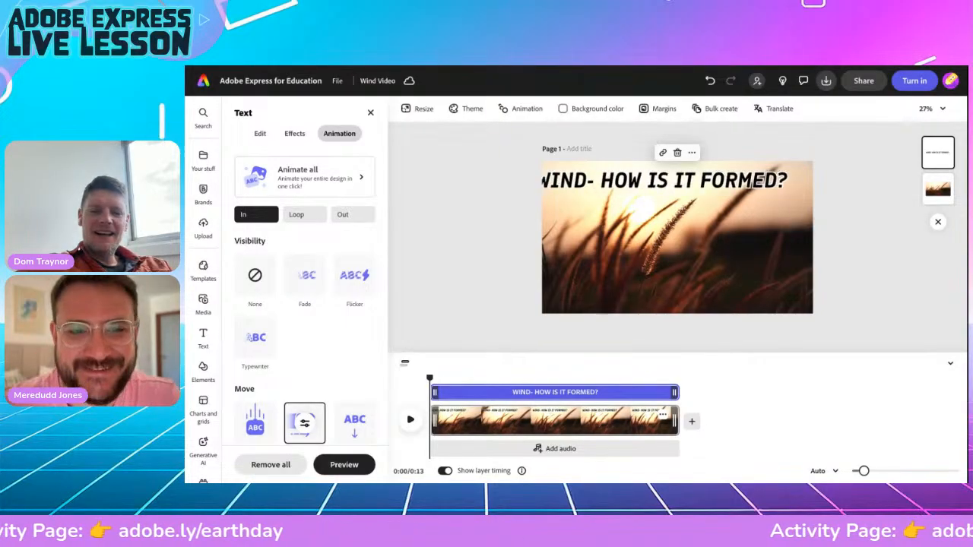
click(304, 422)
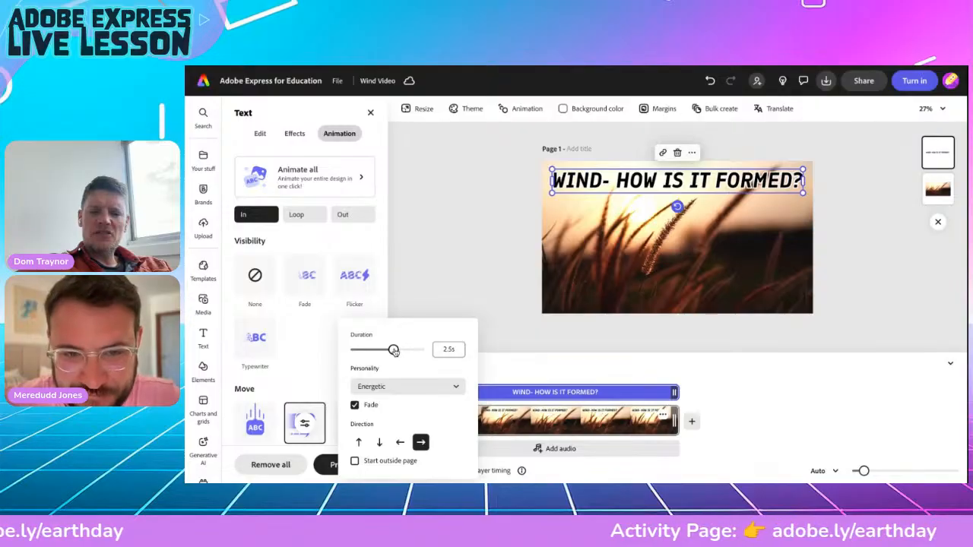
click(378, 387)
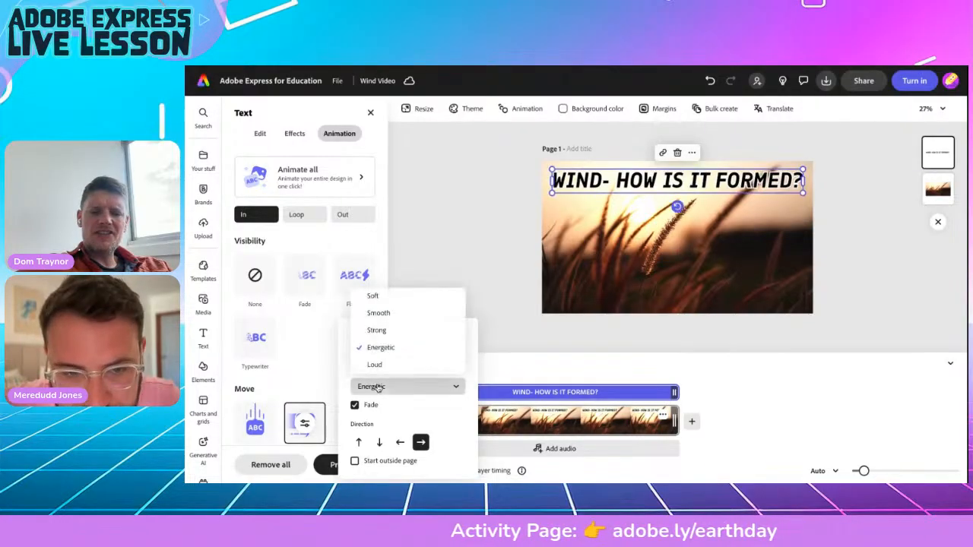
click(379, 313)
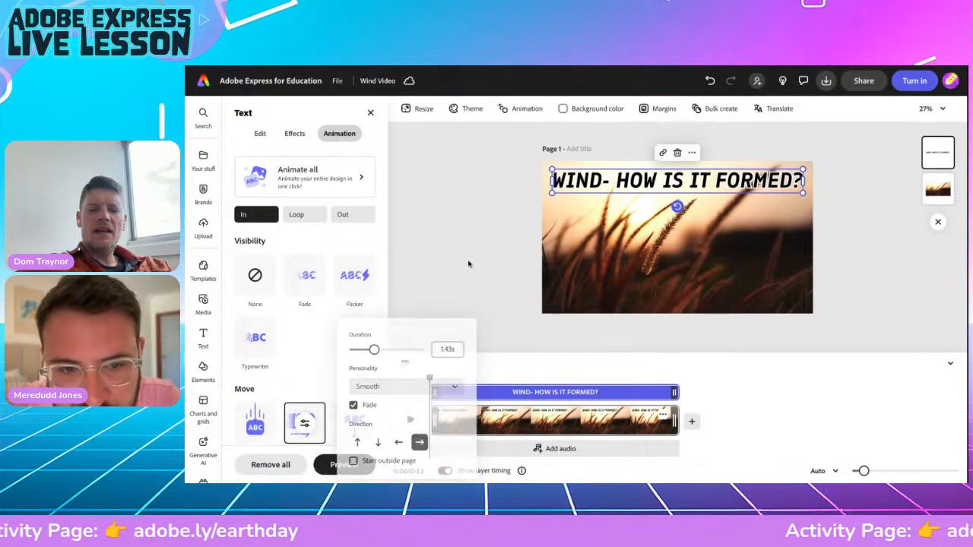
click(296, 216)
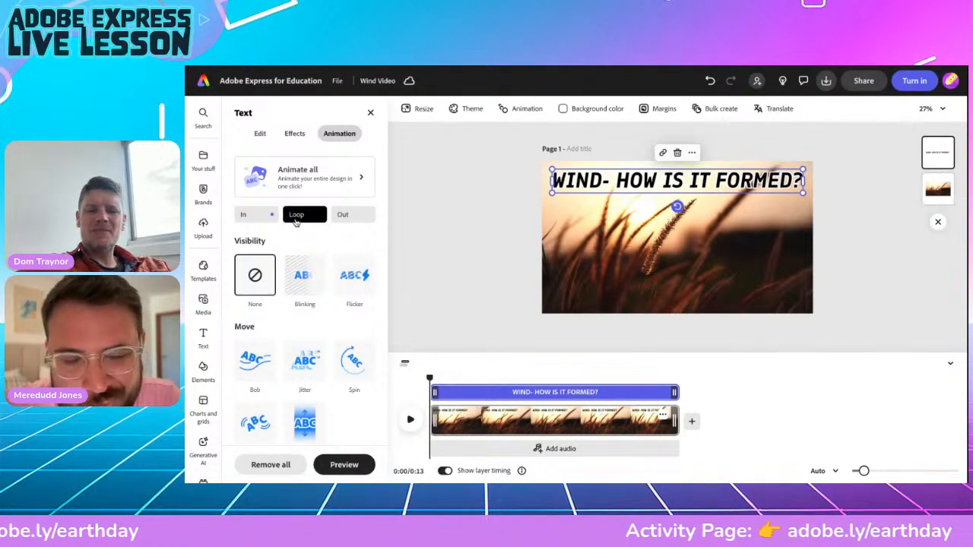
Apply a Jitter loop animation to the title at speed 3 and intensity 2.
scroll(293, 357, down, 2)
scroll(285, 384, down, 1)
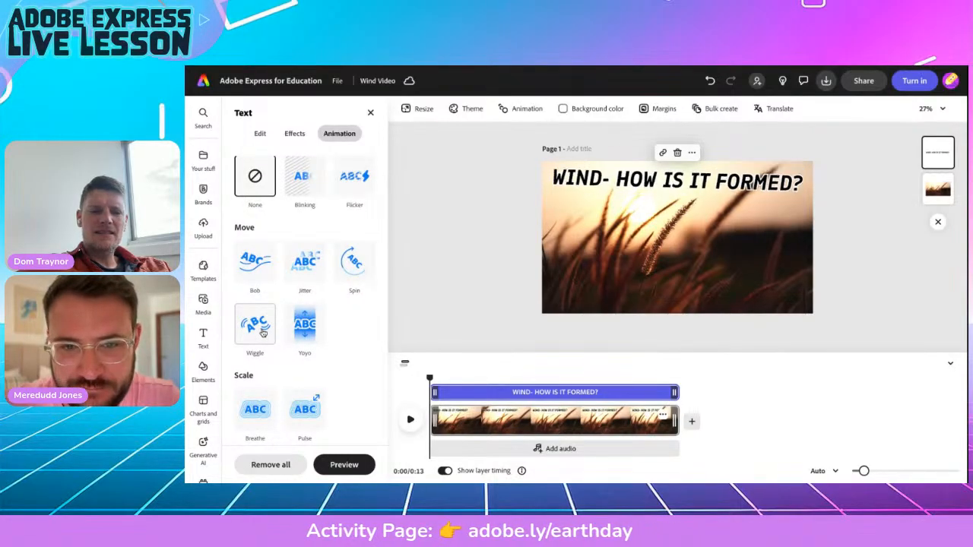
click(303, 266)
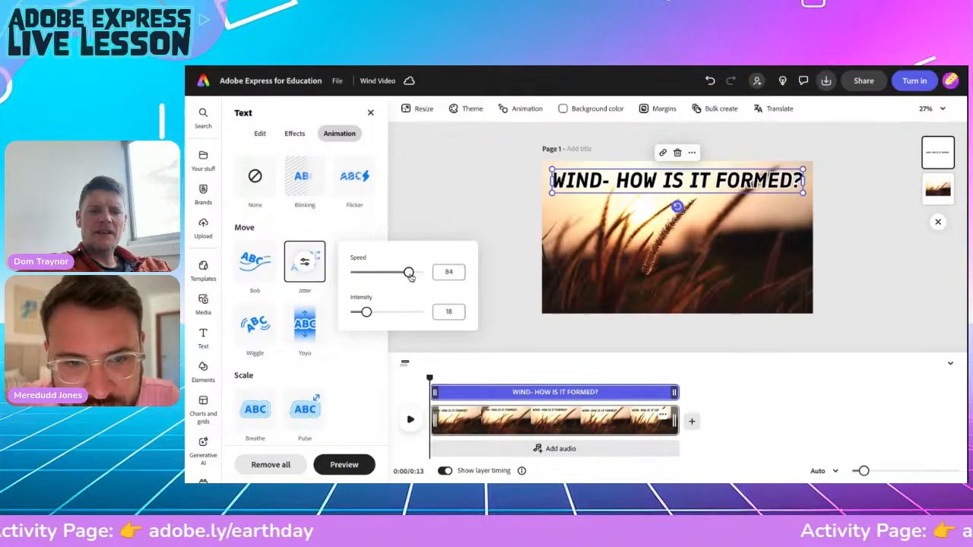
drag(408, 272, 353, 277)
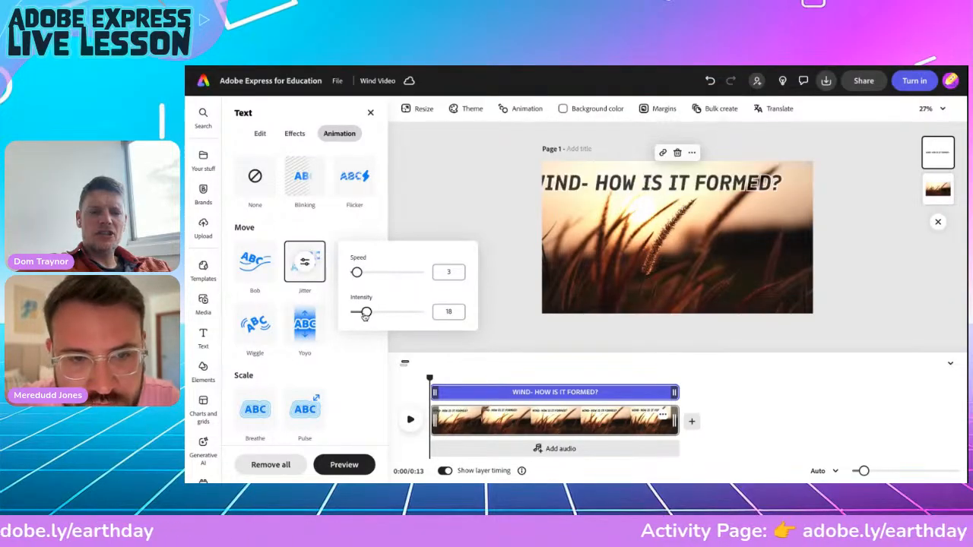
drag(367, 312, 350, 316)
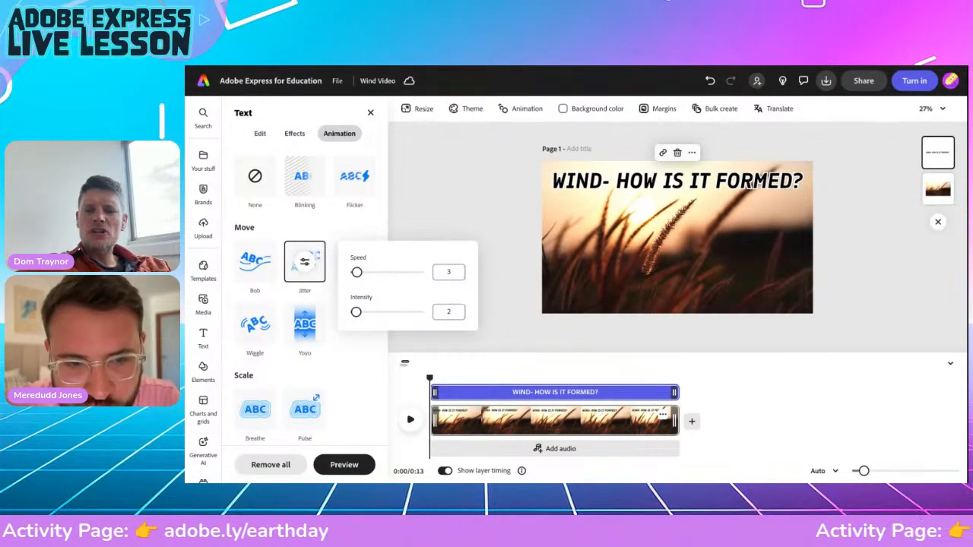
click(447, 209)
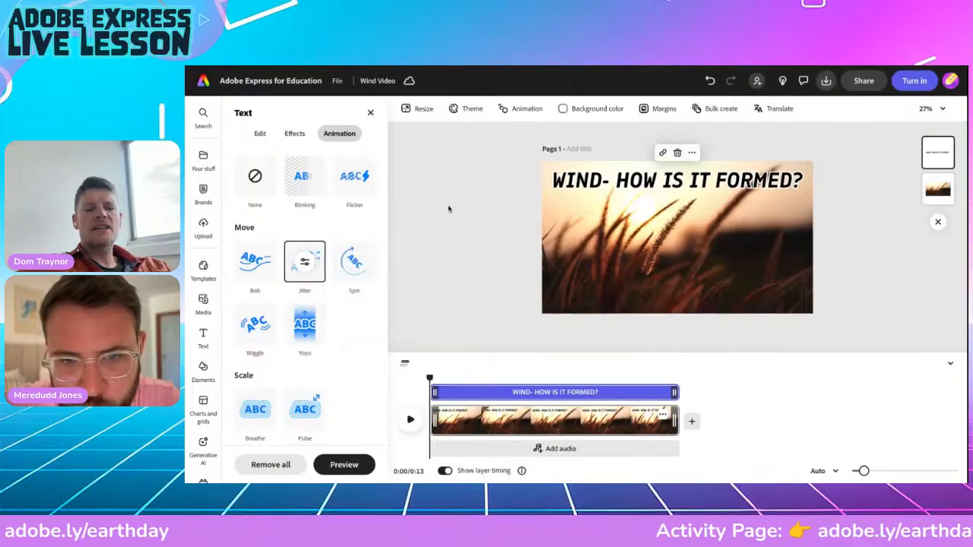
click(577, 181)
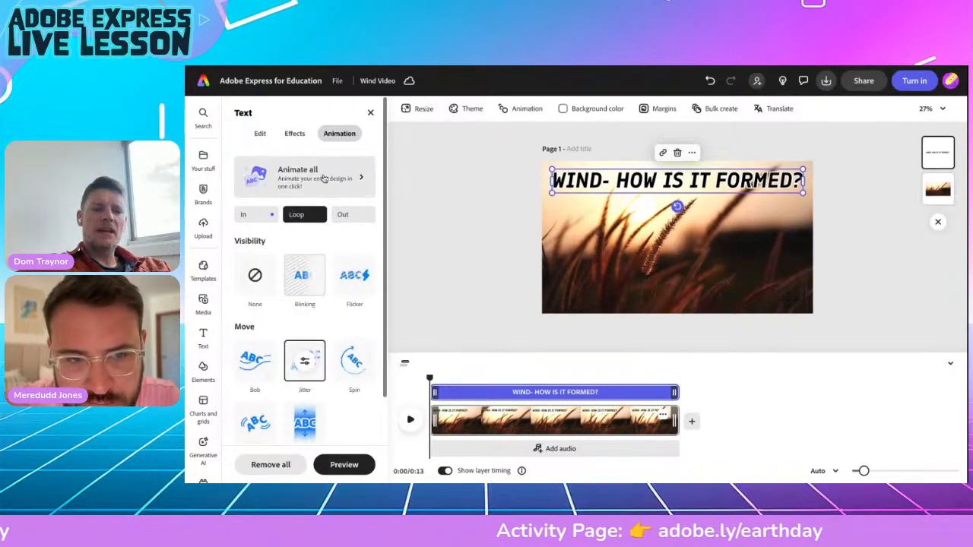
Give the title a Drift exit animation ending outside the page, then preview the video.
click(343, 207)
scroll(314, 352, down, 1)
scroll(313, 352, down, 2)
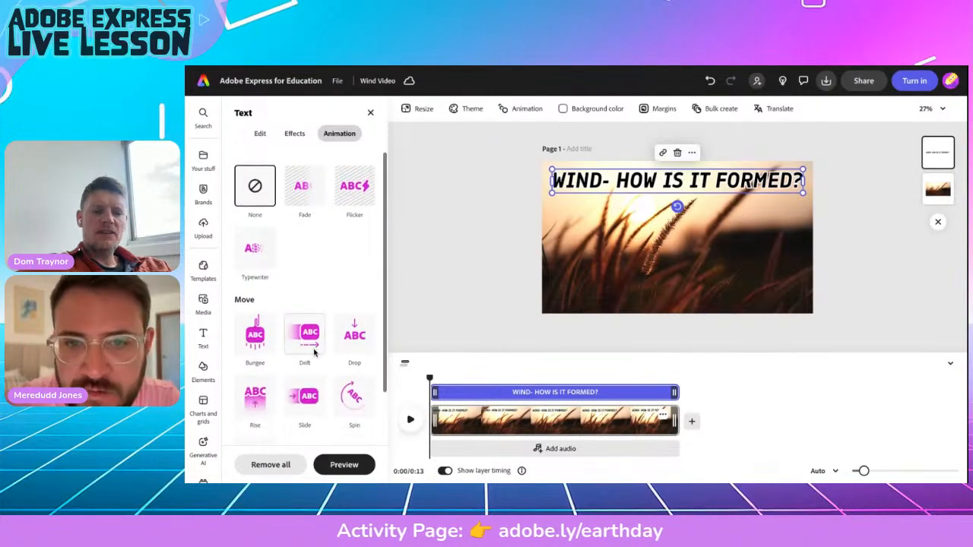
click(304, 334)
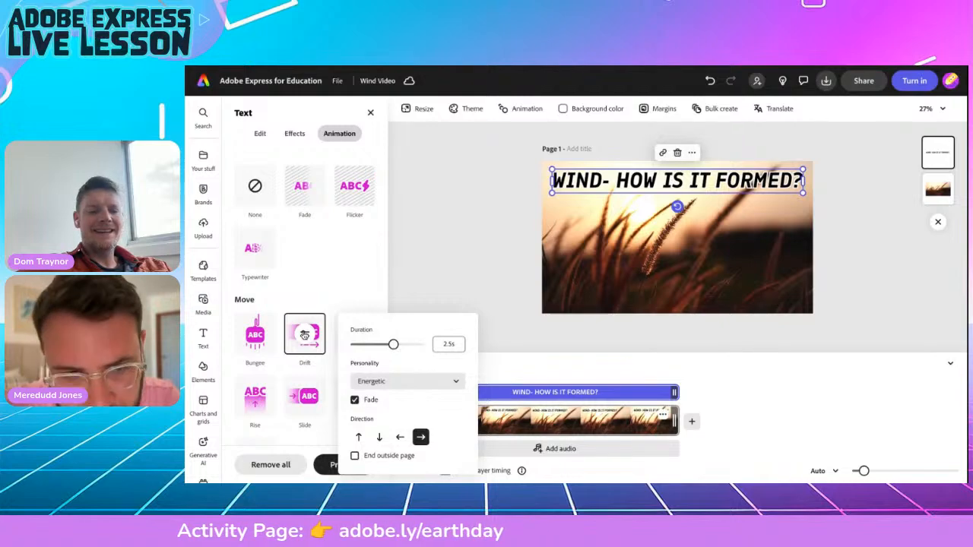
click(355, 455)
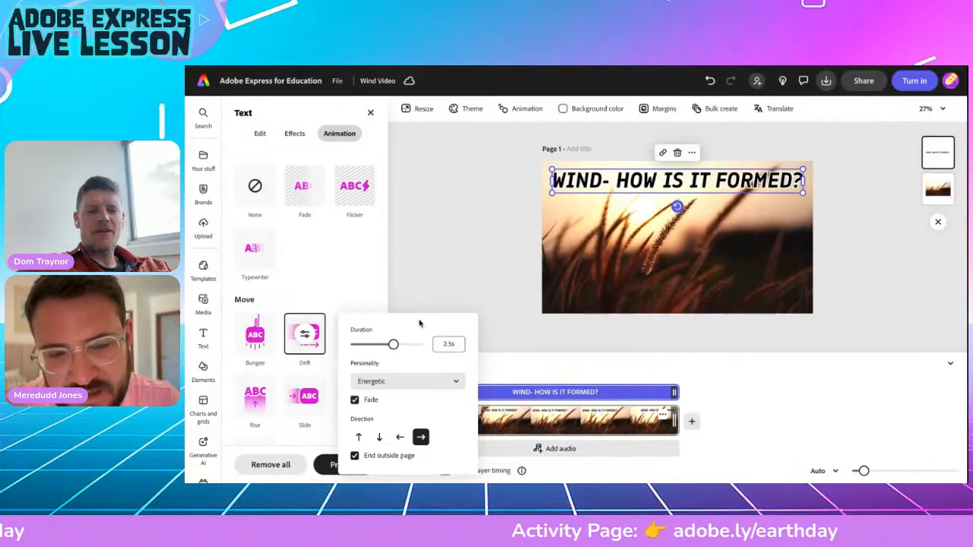
click(436, 275)
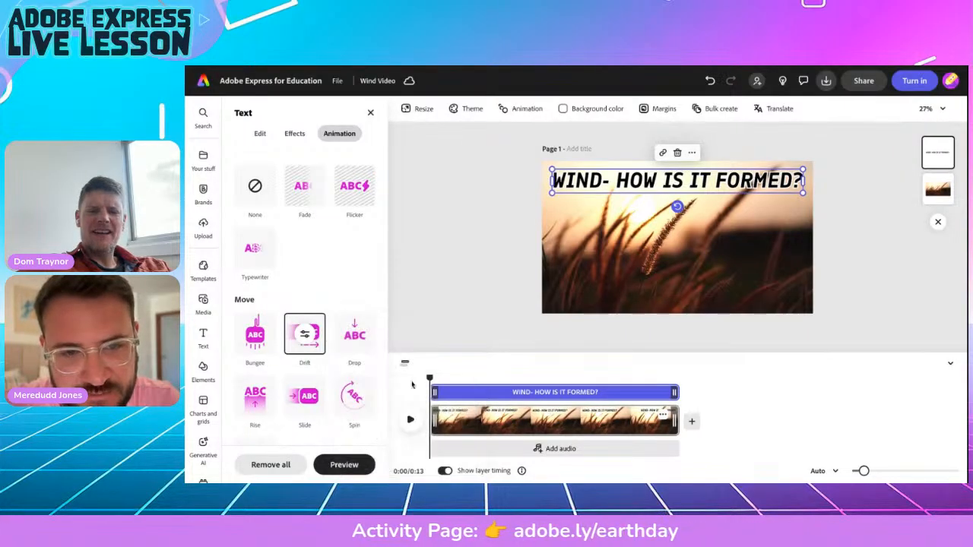
click(410, 420)
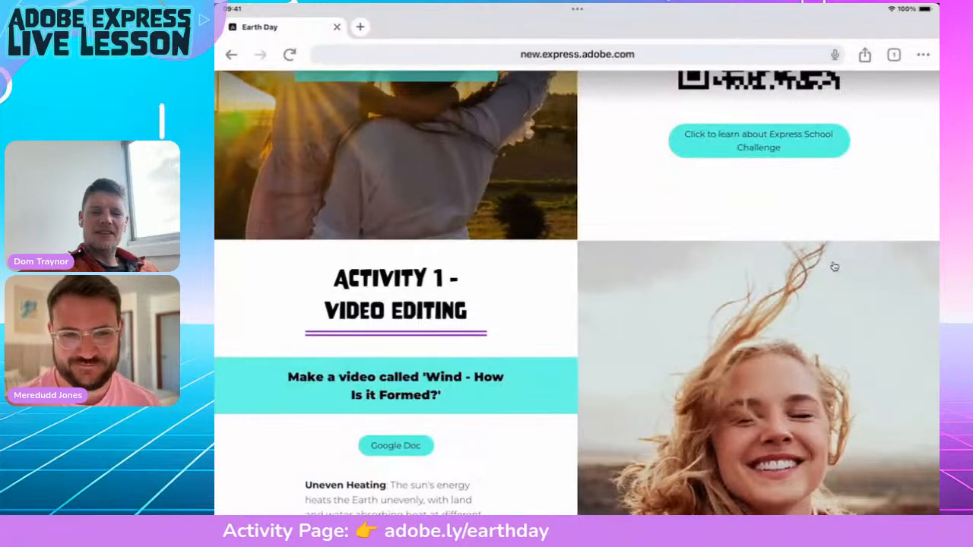
Review the Activity 1 wind text on the Earth Day page, then bring up the app switcher.
scroll(834, 266, up, 3)
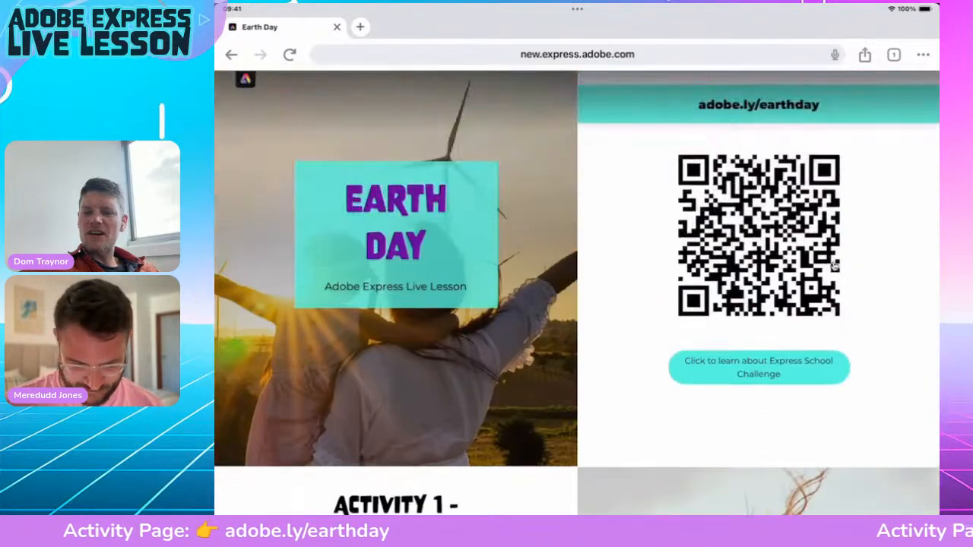
scroll(833, 266, down, 5)
scroll(834, 266, up, 1)
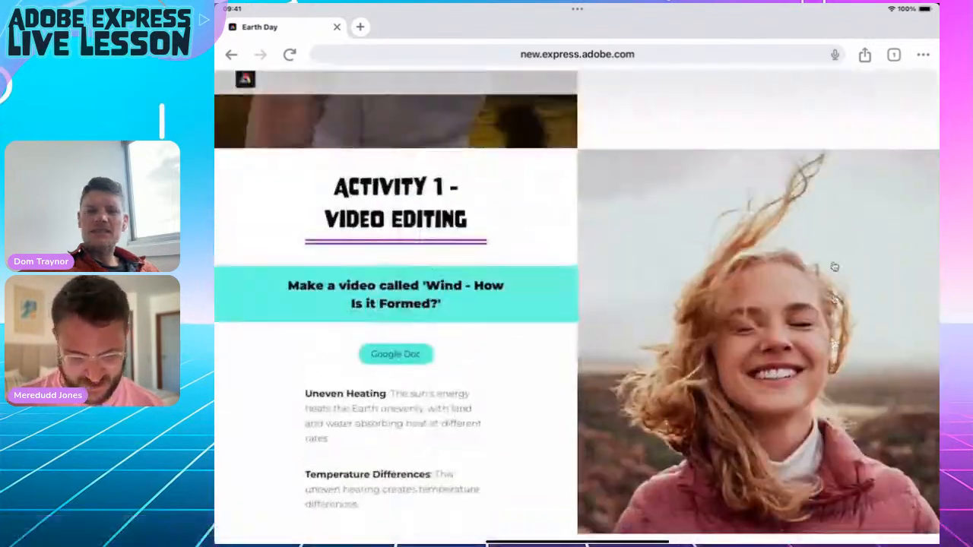
scroll(833, 266, down, 1)
scroll(834, 266, up, 2)
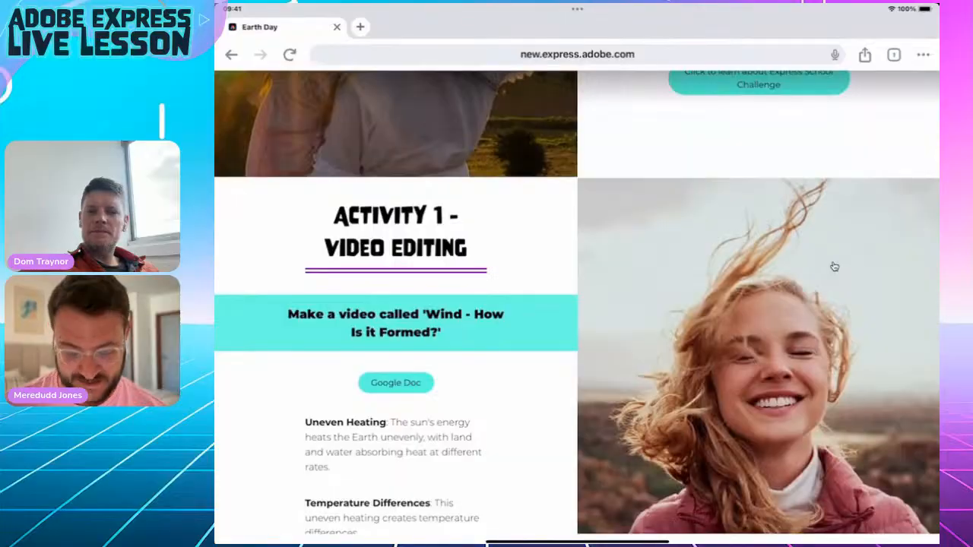
scroll(834, 266, down, 3)
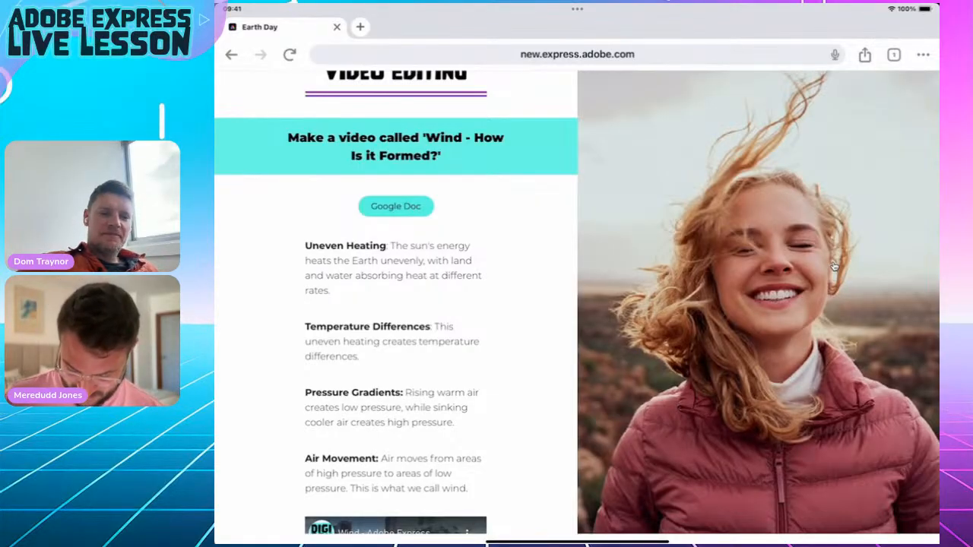
key(super+Up)
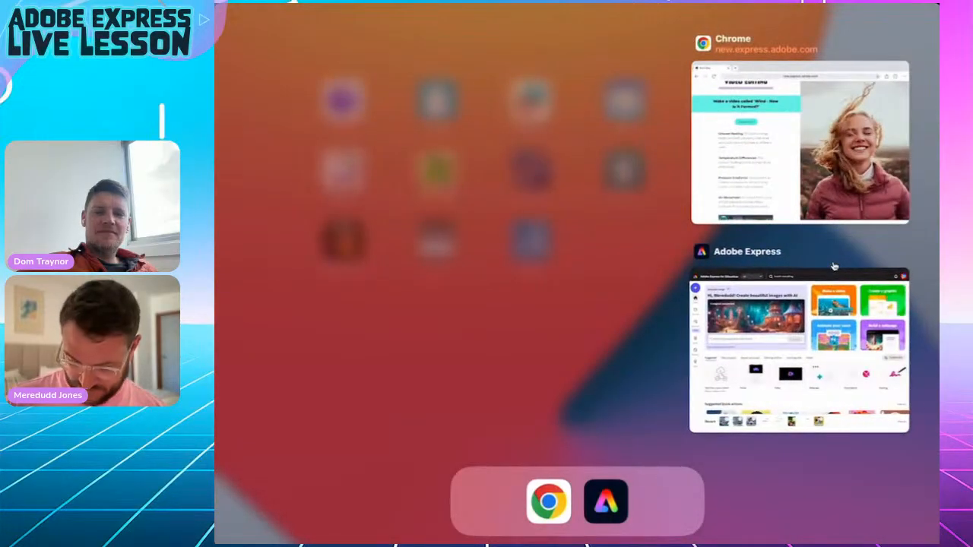
Switch back to Adobe Express and start a blank video project from Make a video.
click(833, 267)
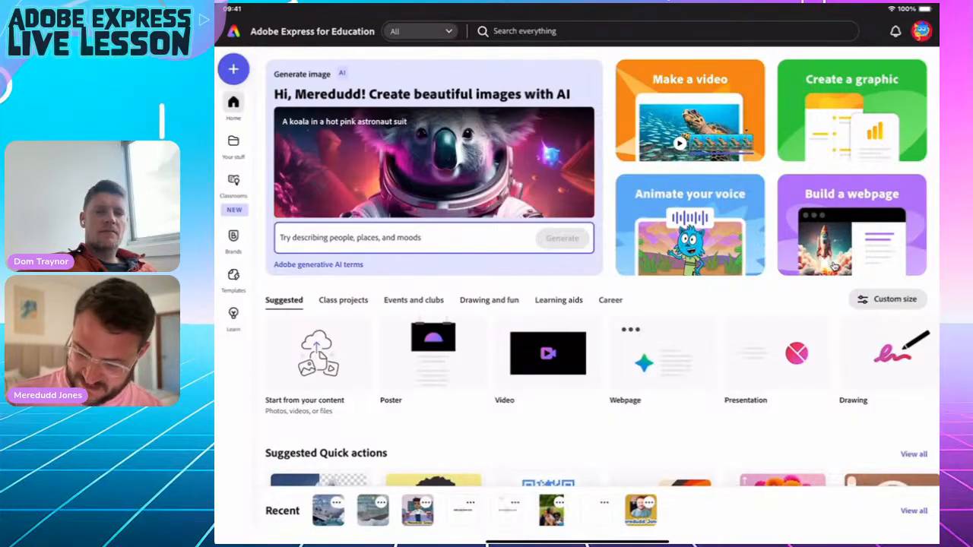
click(833, 266)
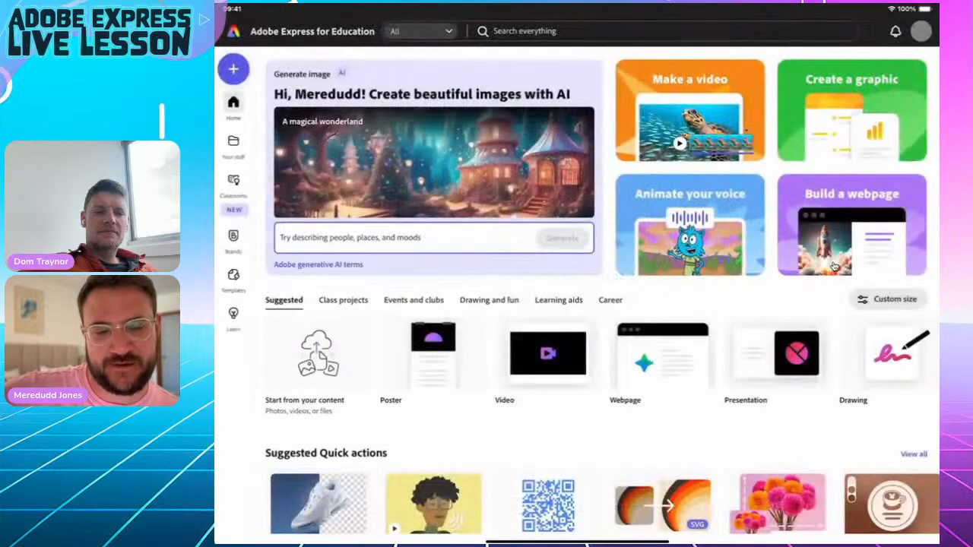
click(833, 265)
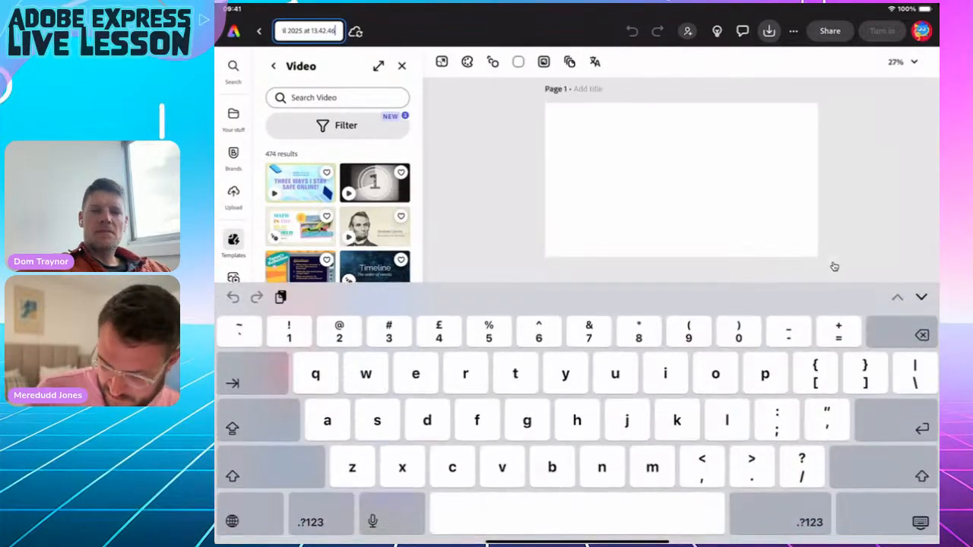
Rename the video project from its dated default name to 'Wind video'.
key(BackSpace)
key(BackSpace)
key(BackSpace)
key(BackSpace)
key(BackSpace)
key(BackSpace)
key(BackSpace)
key(BackSpace)
key(BackSpace)
key(BackSpace)
key(BackSpace)
key(BackSpace)
key(BackSpace)
key(BackSpace)
key(BackSpace)
key(BackSpace)
key(BackSpace)
key(BackSpace)
key(BackSpace)
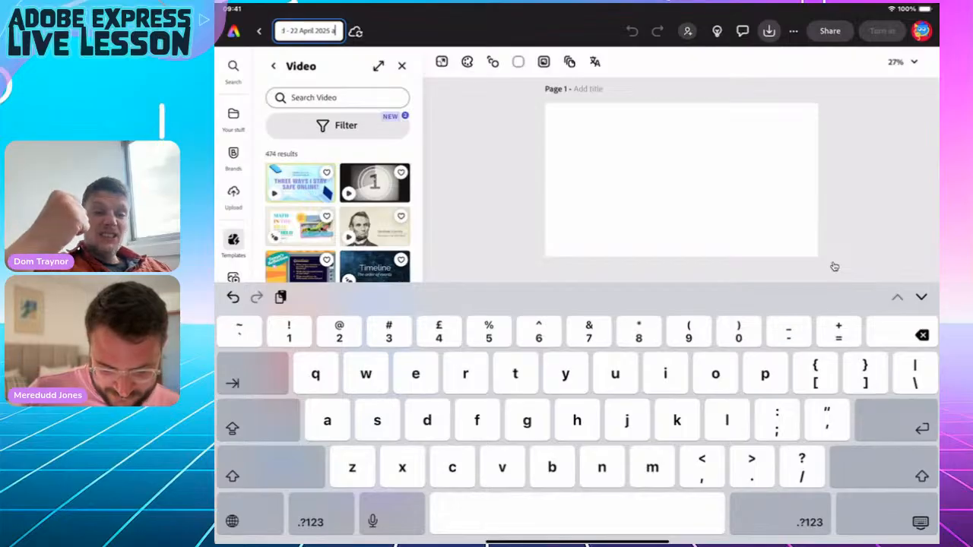
key(BackSpace)
key(BackSpace)
key(BackSpace)
key(BackSpace)
key(BackSpace)
key(BackSpace)
key(BackSpace)
key(BackSpace)
key(BackSpace)
key(BackSpace)
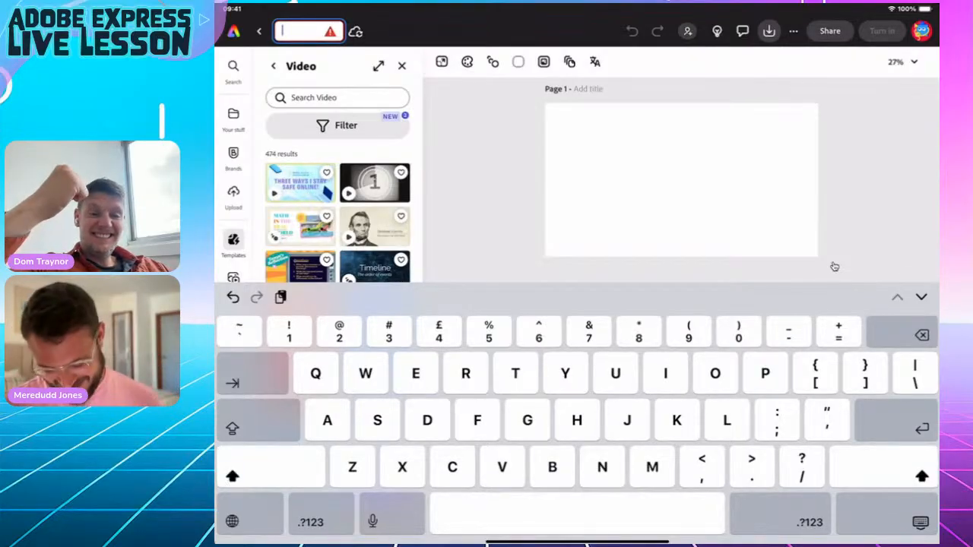
text(Win)
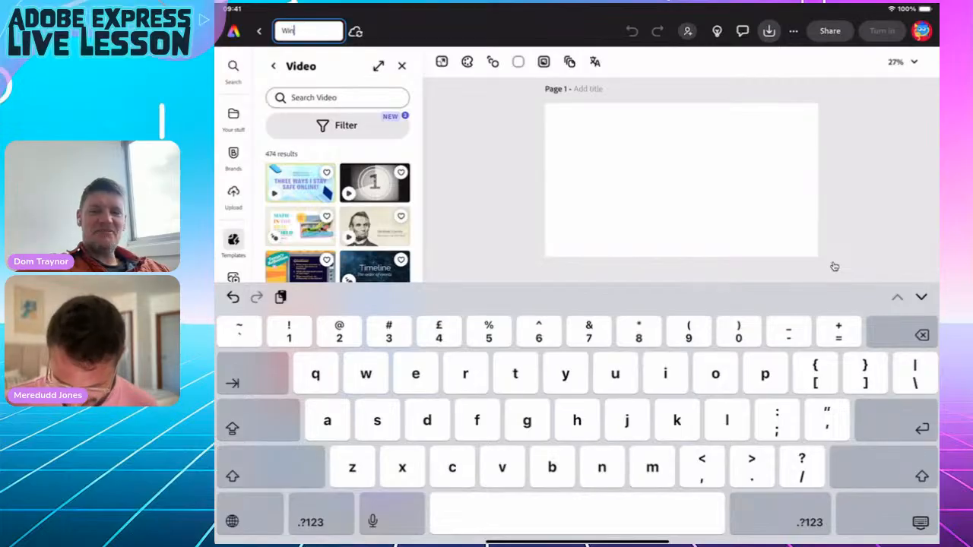
text(d video)
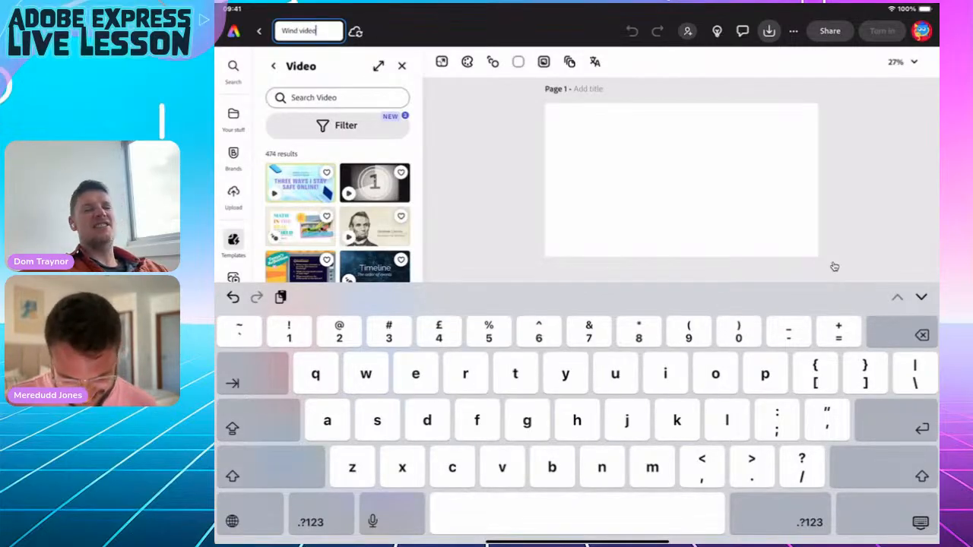
click(833, 266)
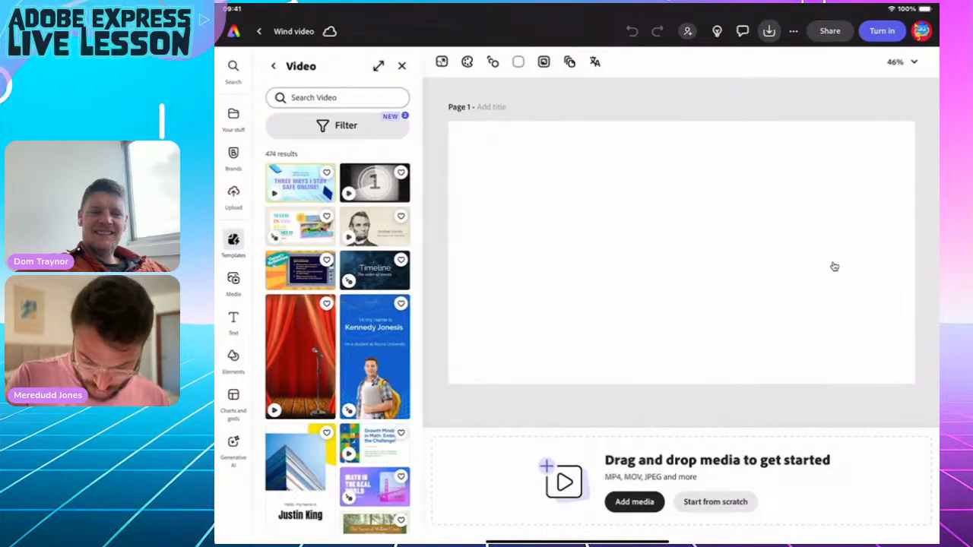
Search the stock video clips in Media for 'Windy'.
click(233, 281)
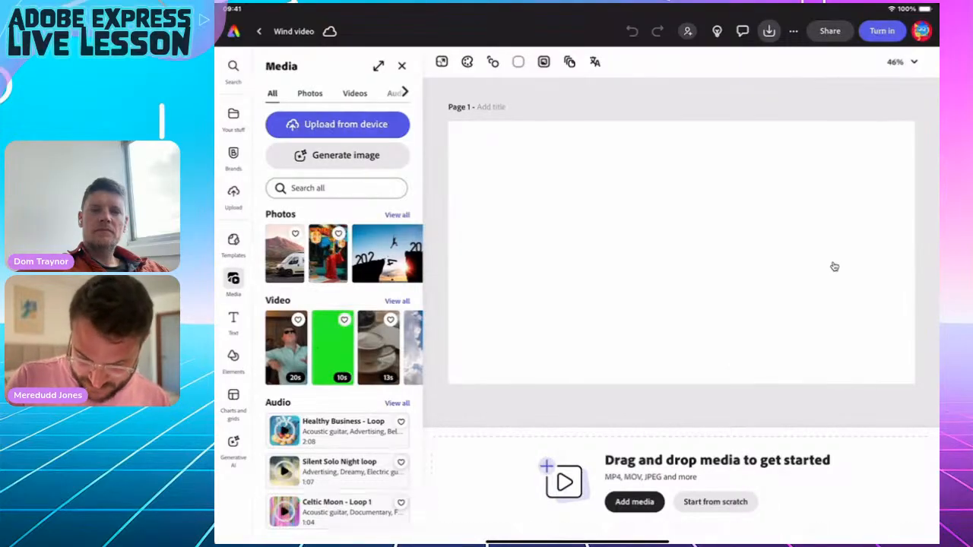
click(354, 92)
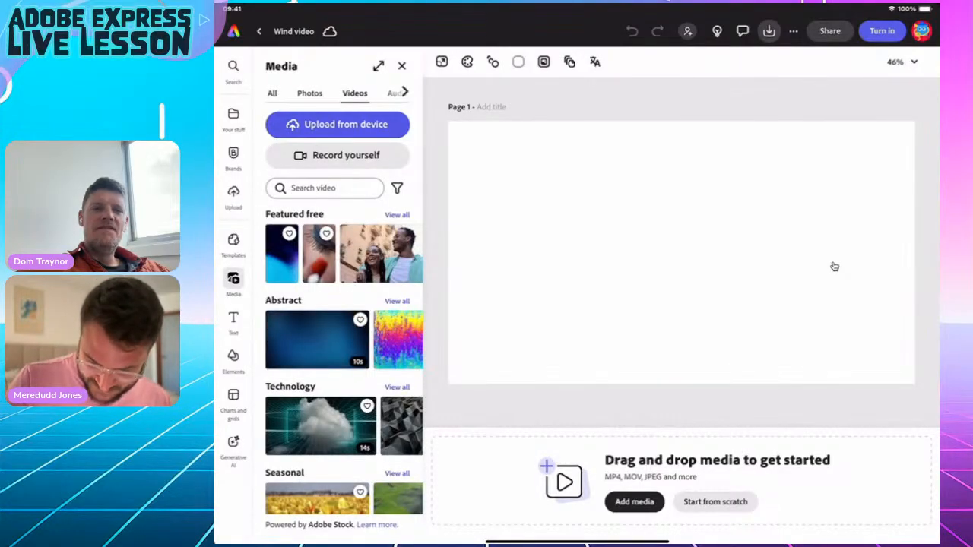
click(325, 188)
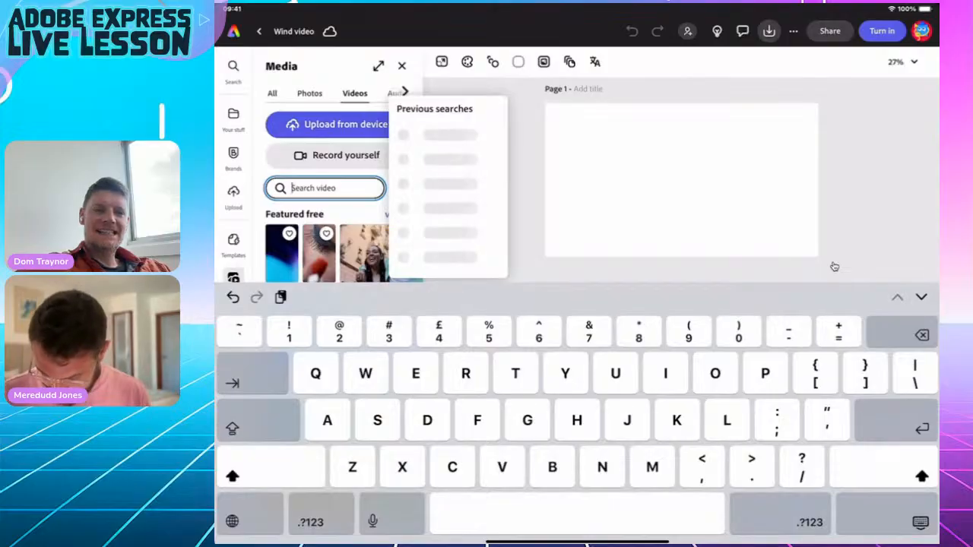
text(Windy)
key(Return)
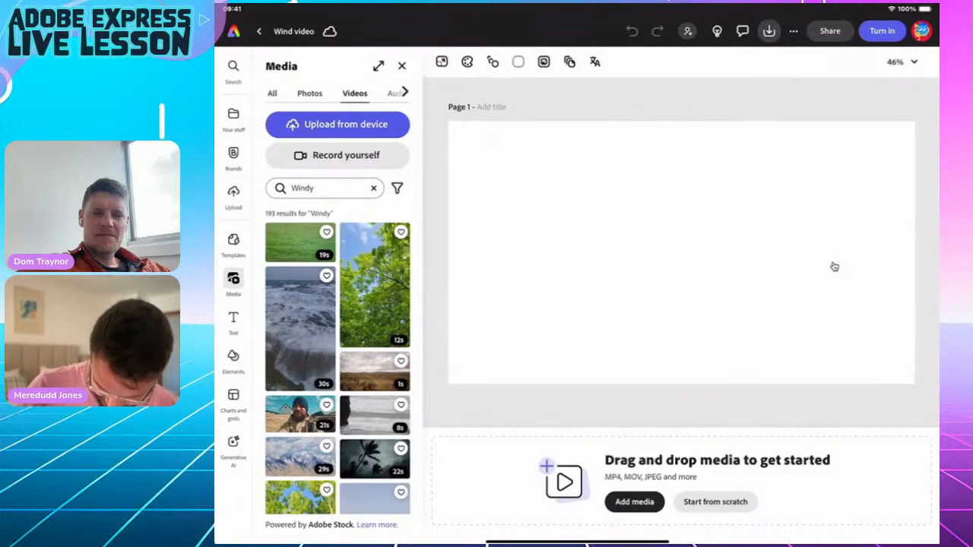
Add the 15-second palm-tree clip from the Windy results to page 1.
scroll(338, 361, down, 10)
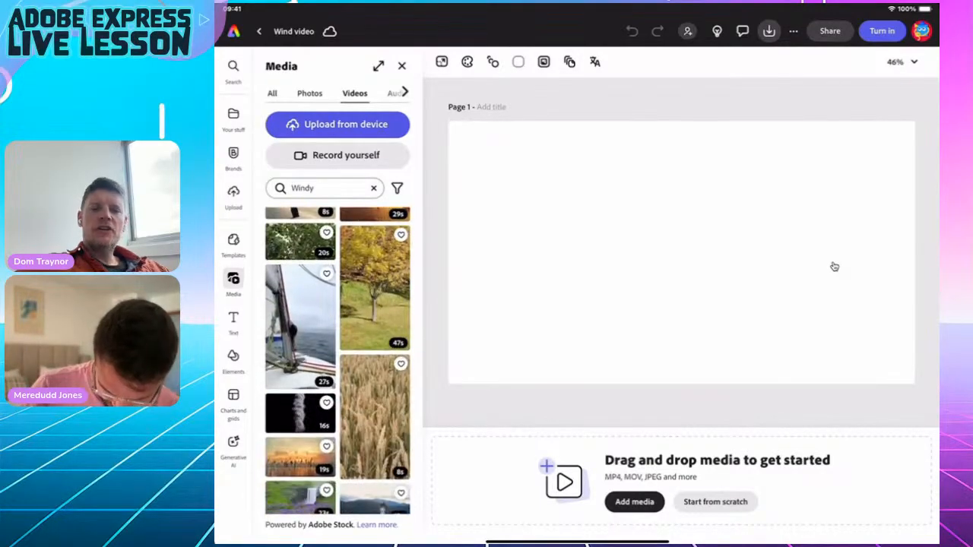
scroll(338, 361, down, 3)
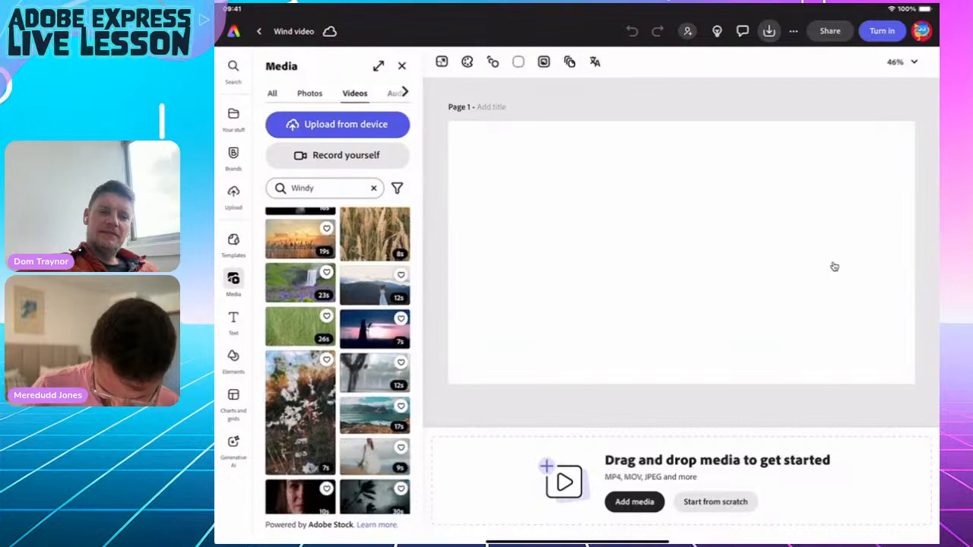
scroll(338, 361, up, 10)
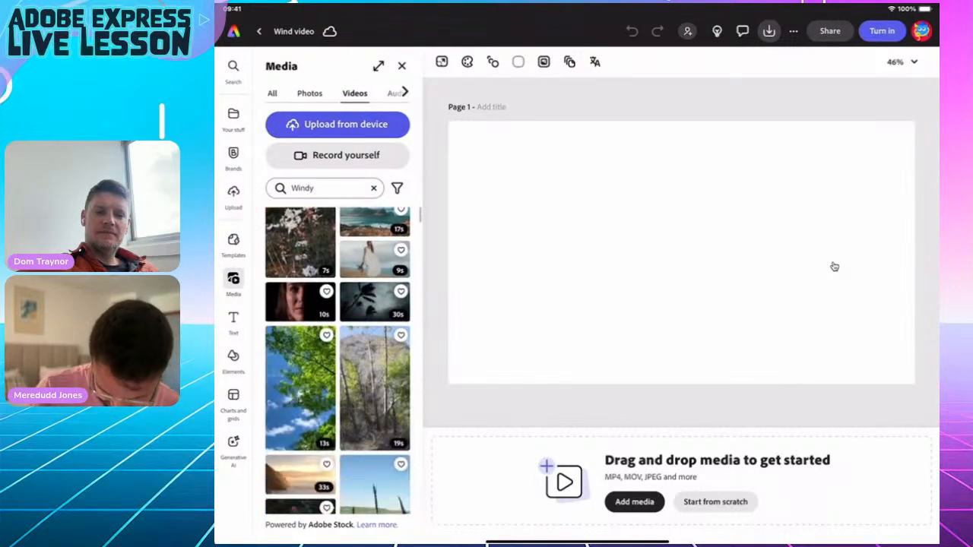
scroll(338, 361, down, 10)
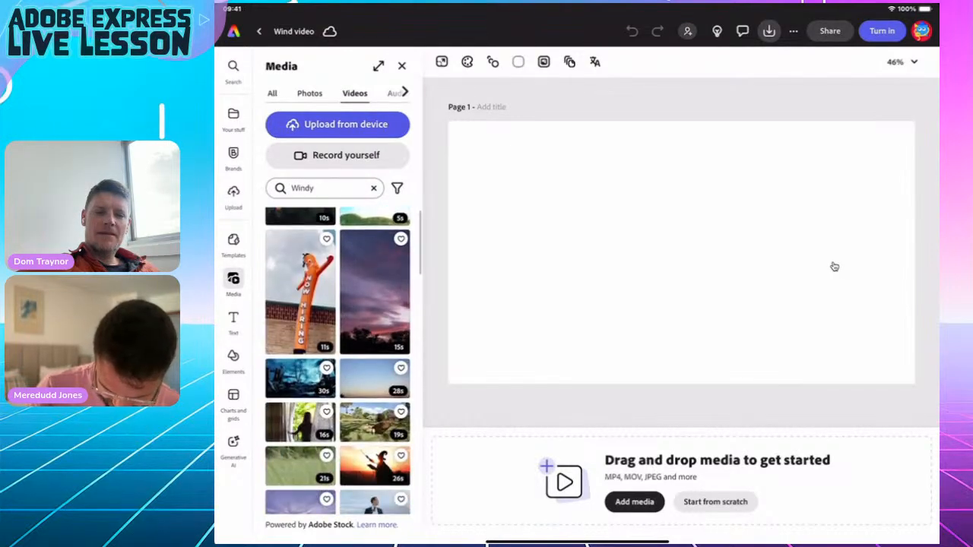
scroll(338, 361, down, 3)
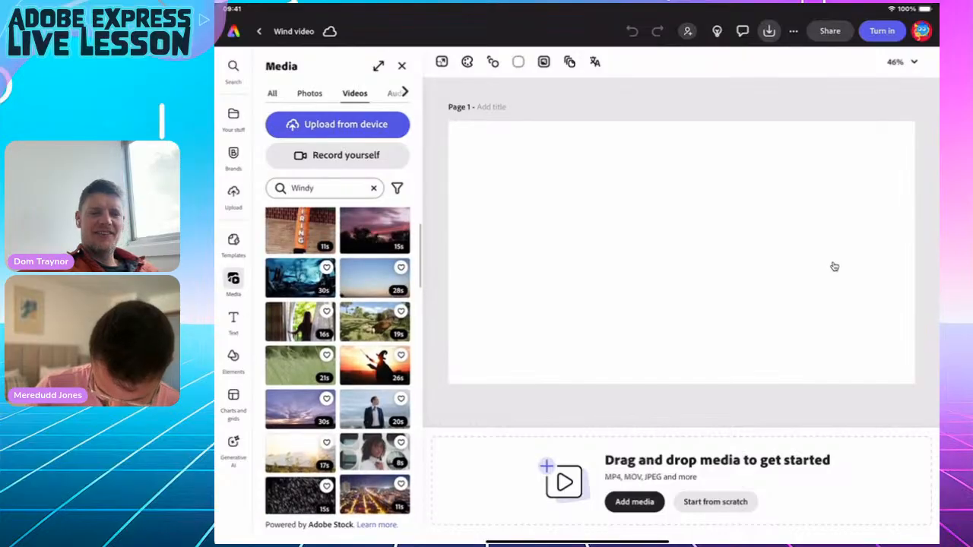
scroll(338, 361, down, 1)
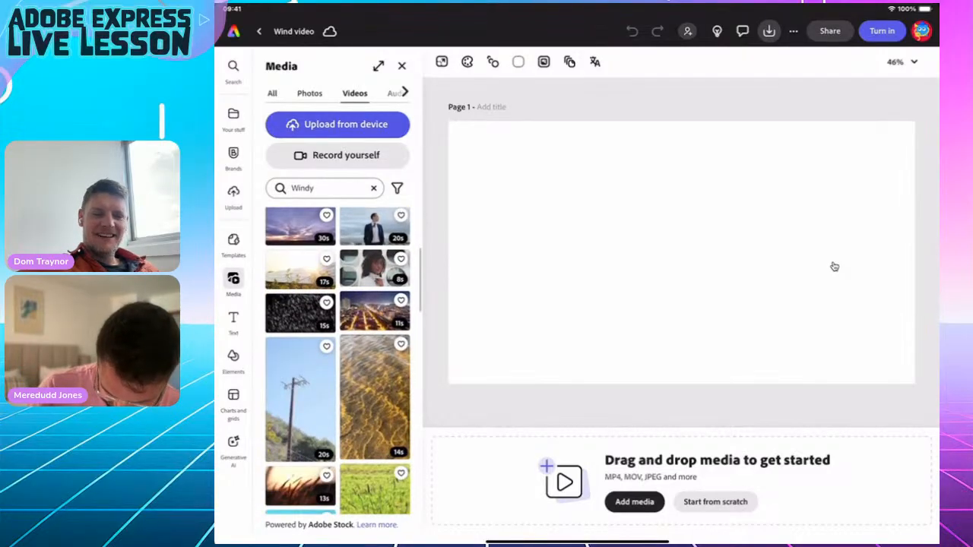
scroll(338, 361, down, 5)
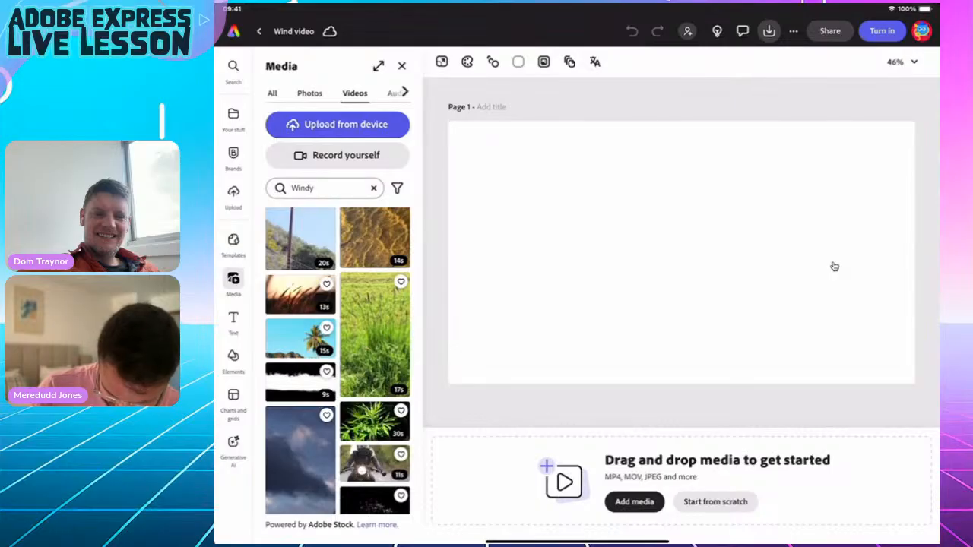
scroll(339, 361, down, 2)
click(300, 251)
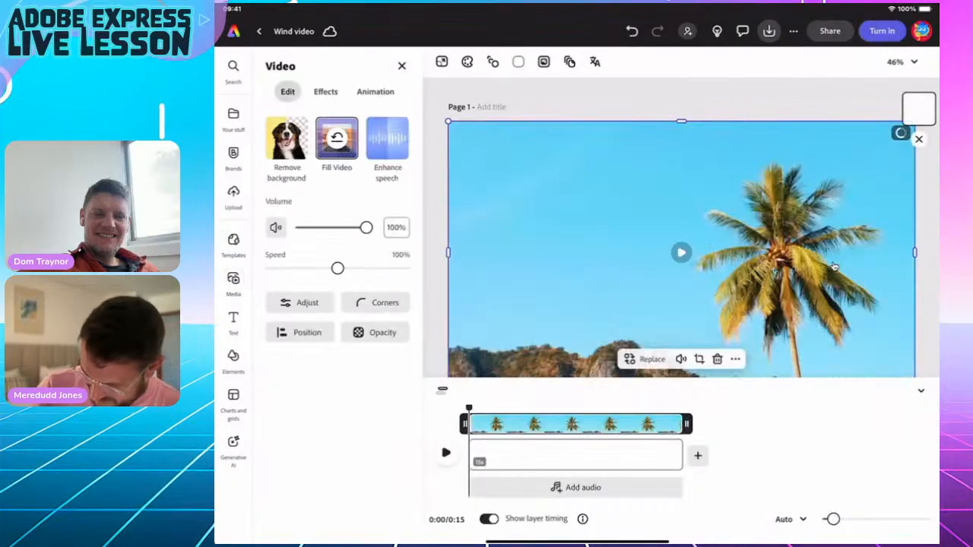
Preview the palm-tree clip, pausing at 0:07 and scrubbing the timeline, then show Text options.
key(space)
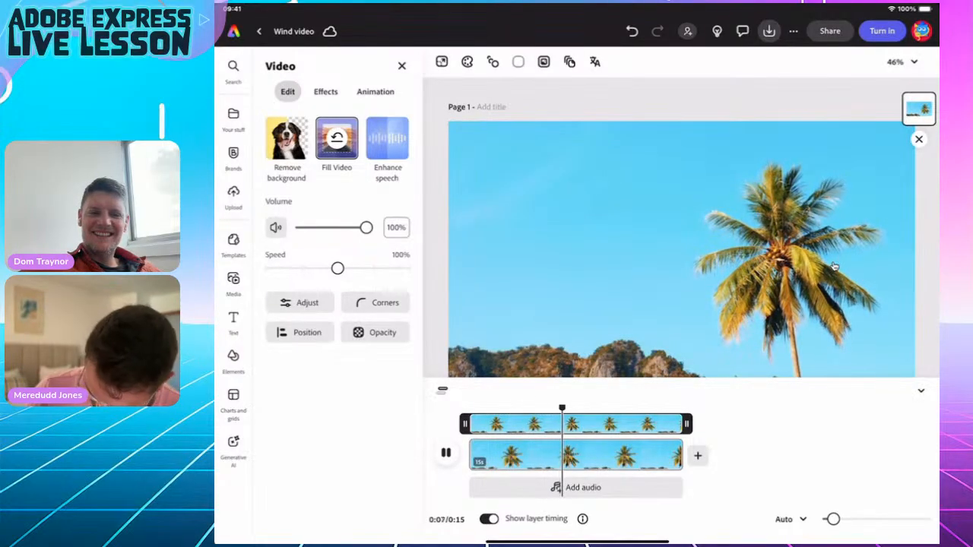
key(space)
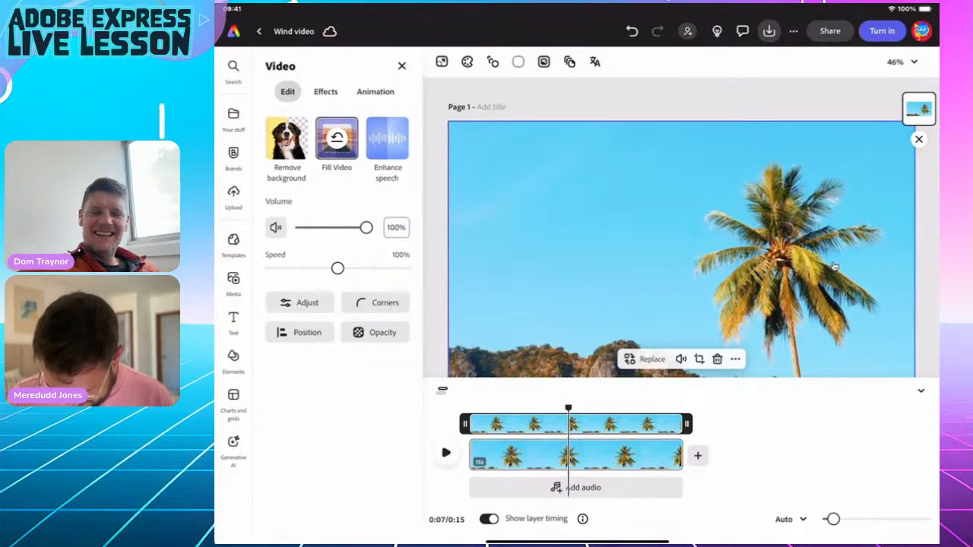
drag(568, 409, 469, 409)
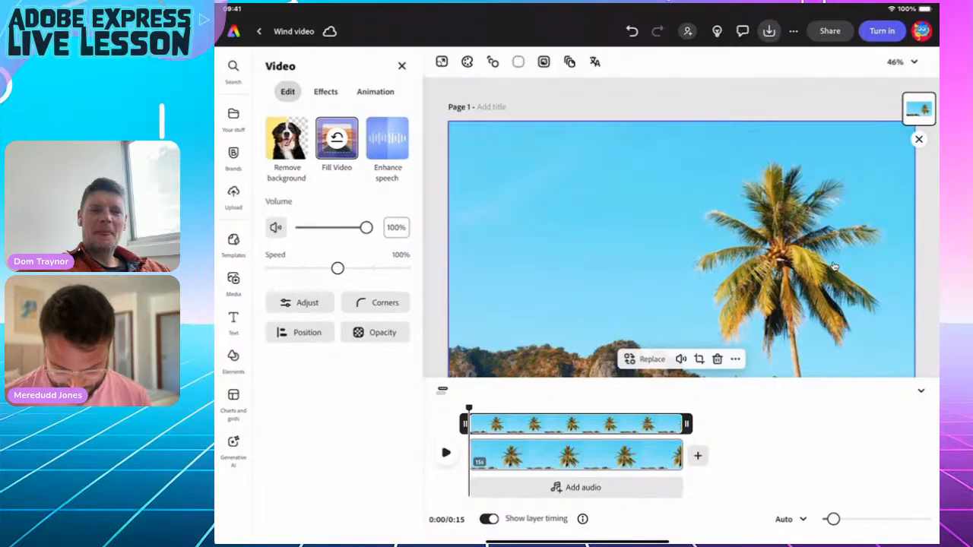
click(233, 318)
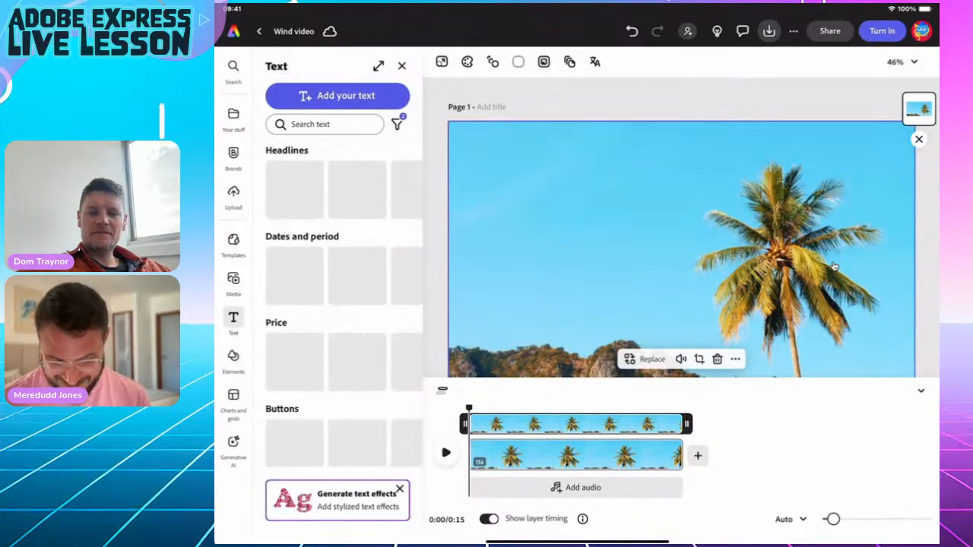
Add a text title 'Wind - how is it formed?' over the palm-tree clip.
click(337, 96)
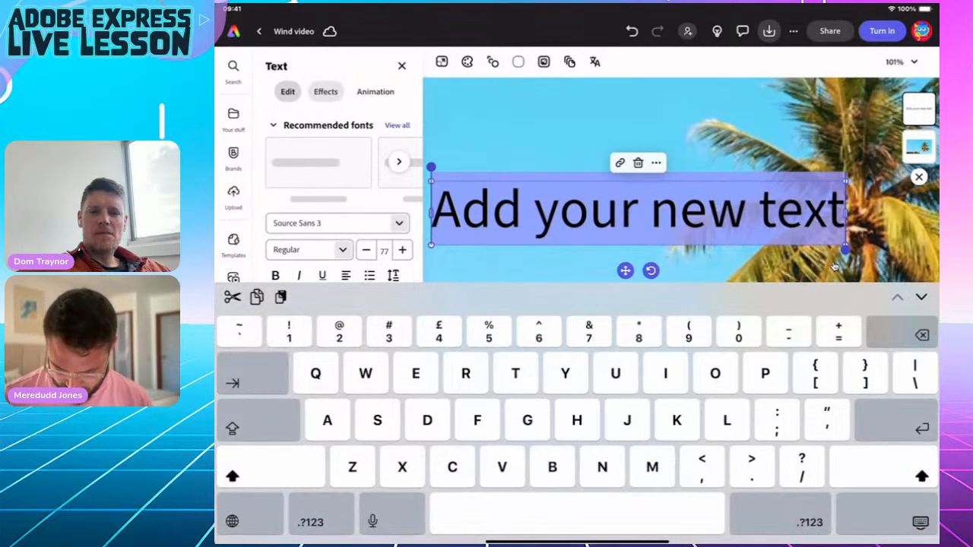
text(Wind)
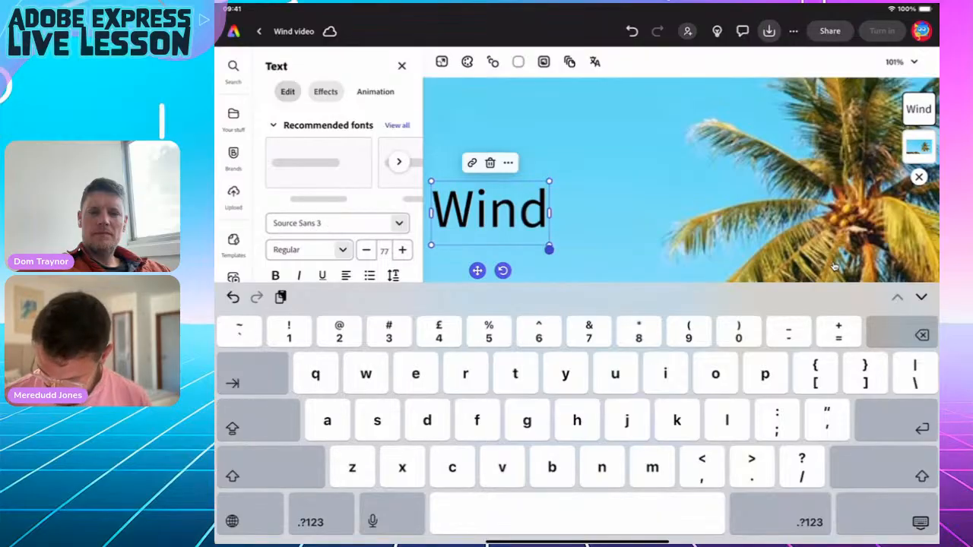
text( -)
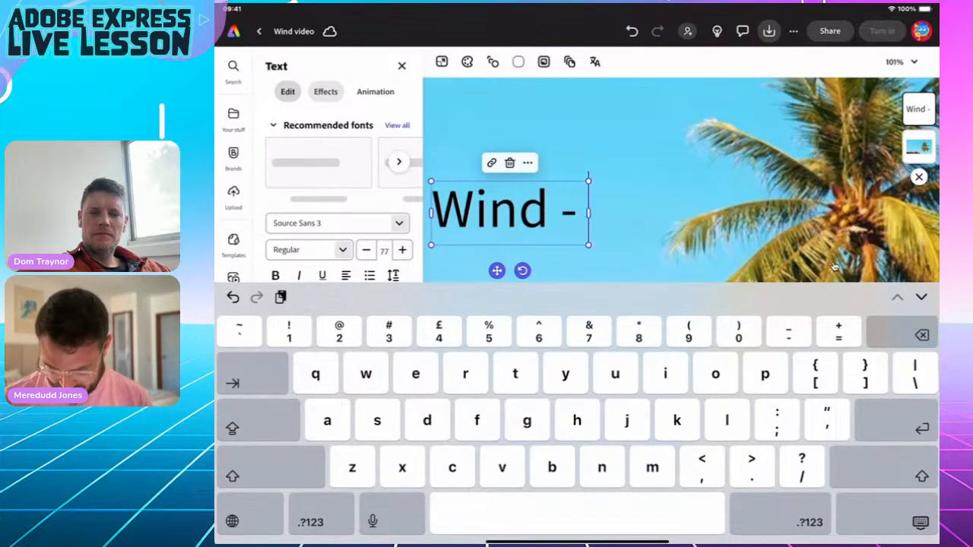
text( h)
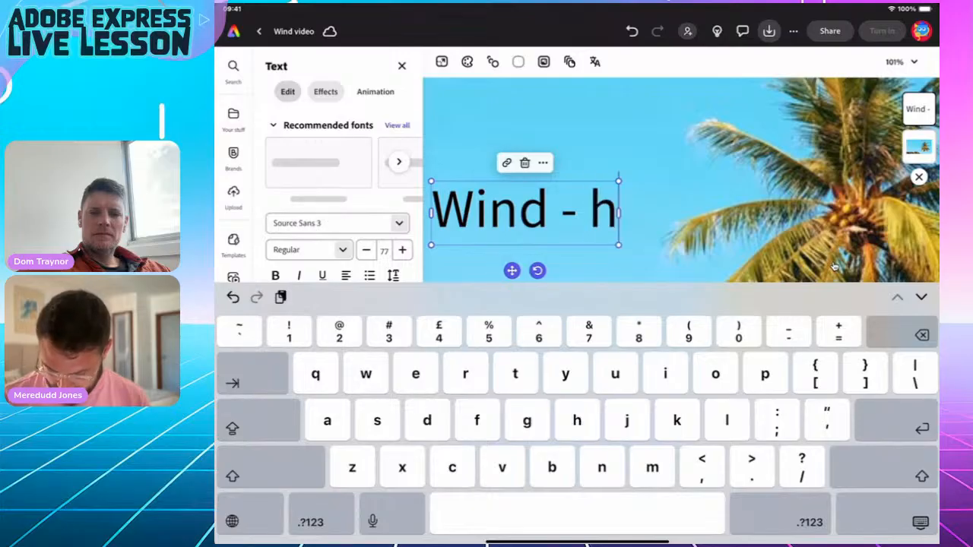
text(ow is i)
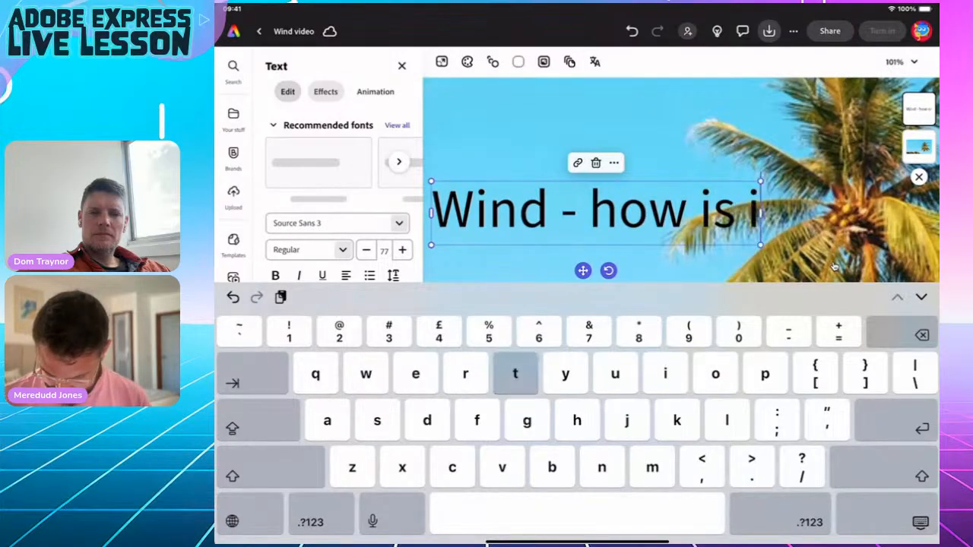
text(t formed)
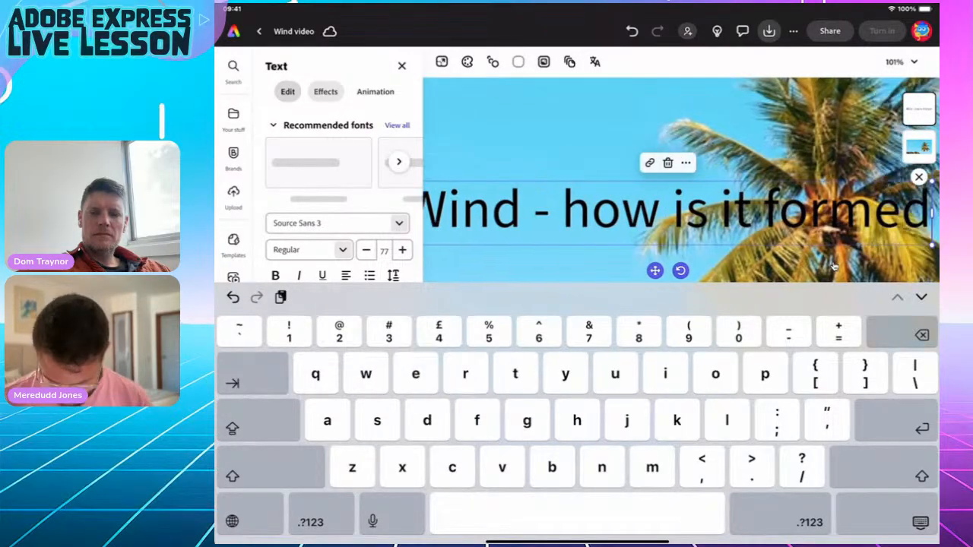
key(shift)
text(?)
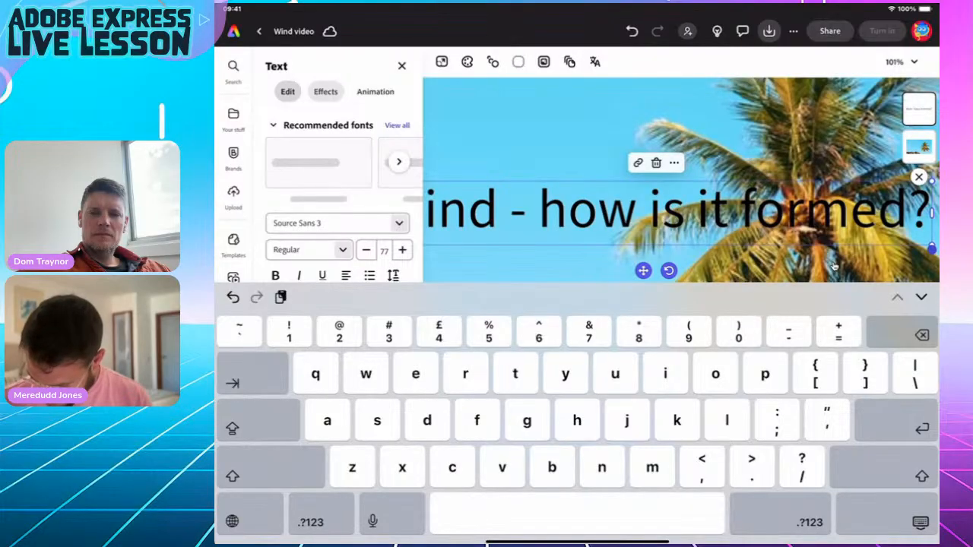
click(834, 268)
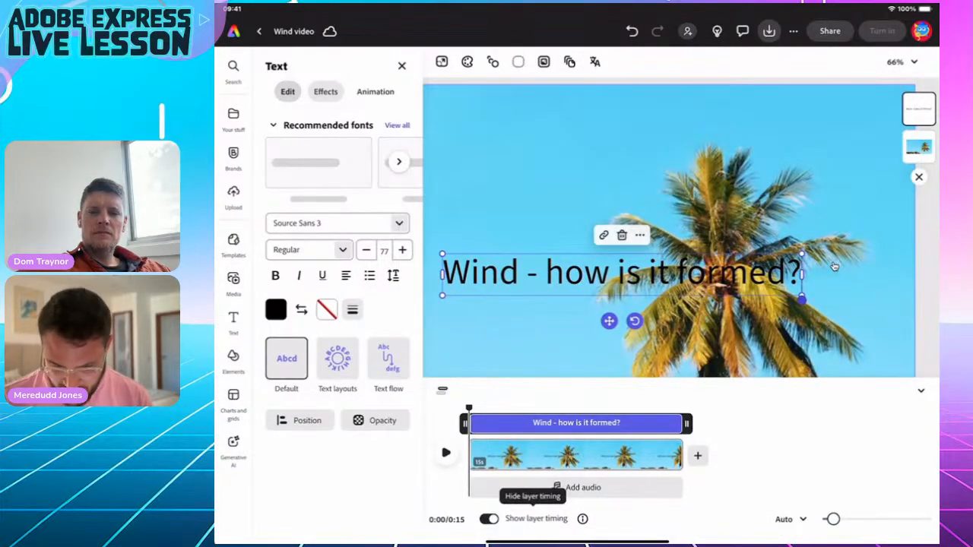
click(833, 267)
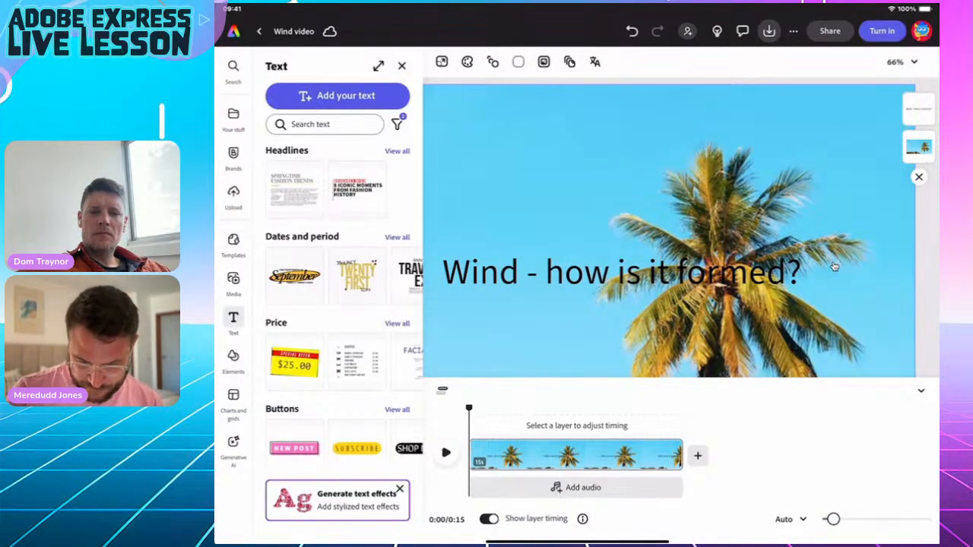
click(834, 266)
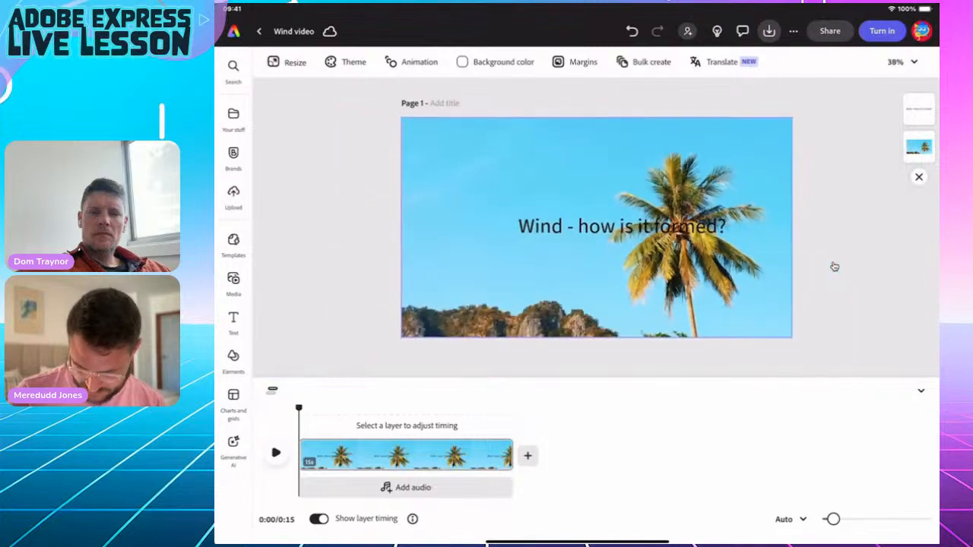
Apply the capitalised Dynamic text layout to the title.
click(834, 266)
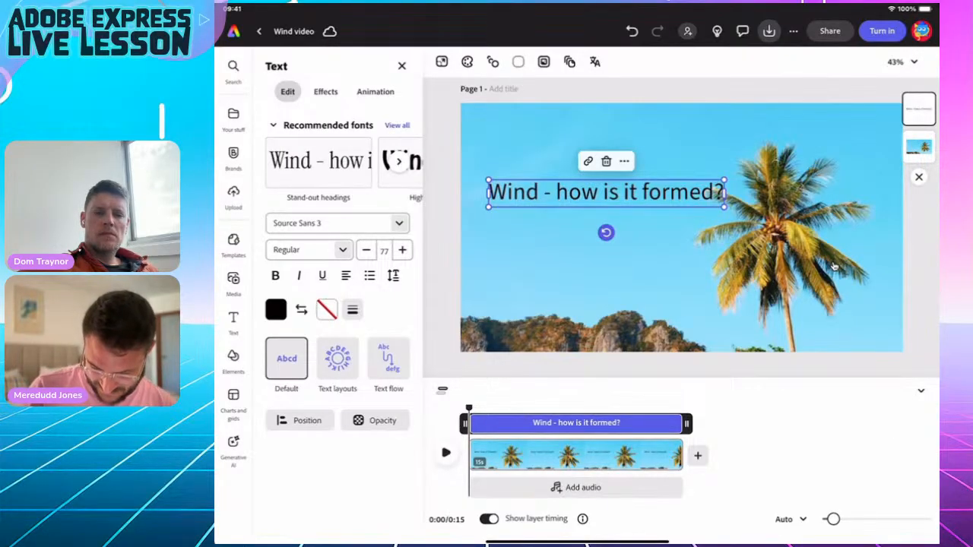
click(337, 357)
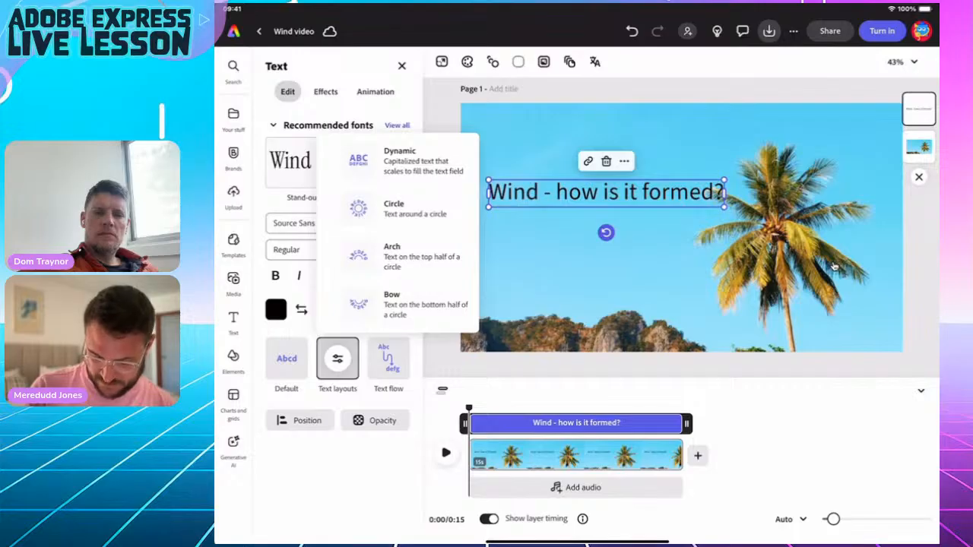
click(402, 160)
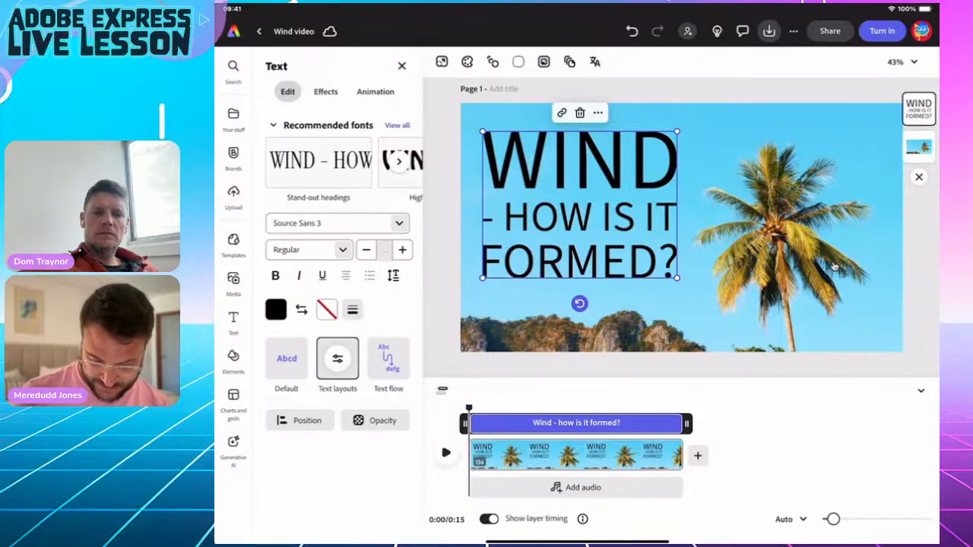
Set the title font to Finesse Italic and enlarge the title box.
click(337, 223)
text(i)
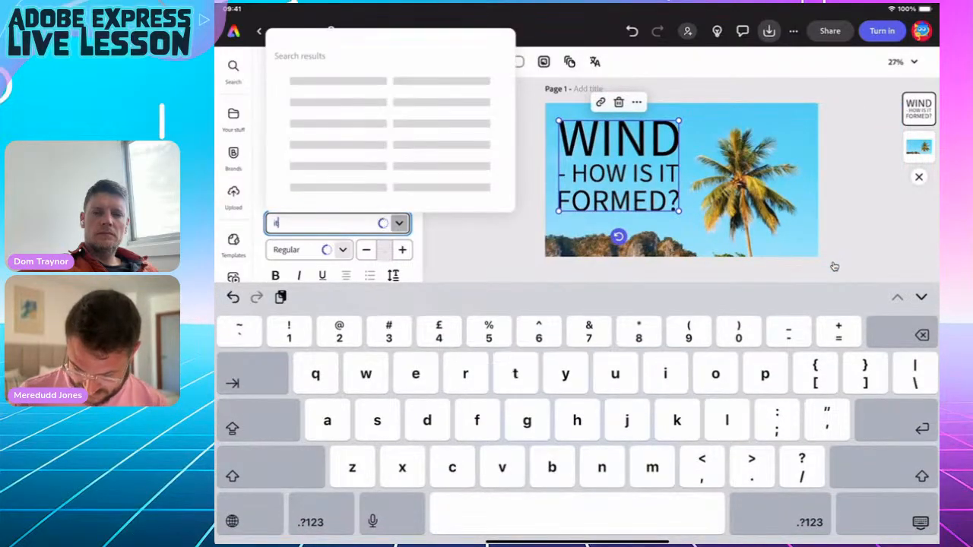
text(talic)
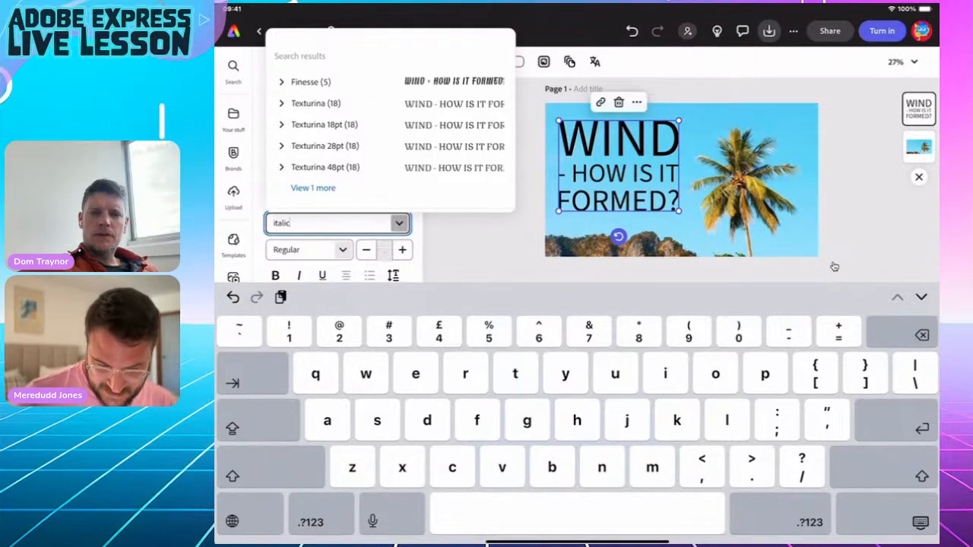
click(312, 187)
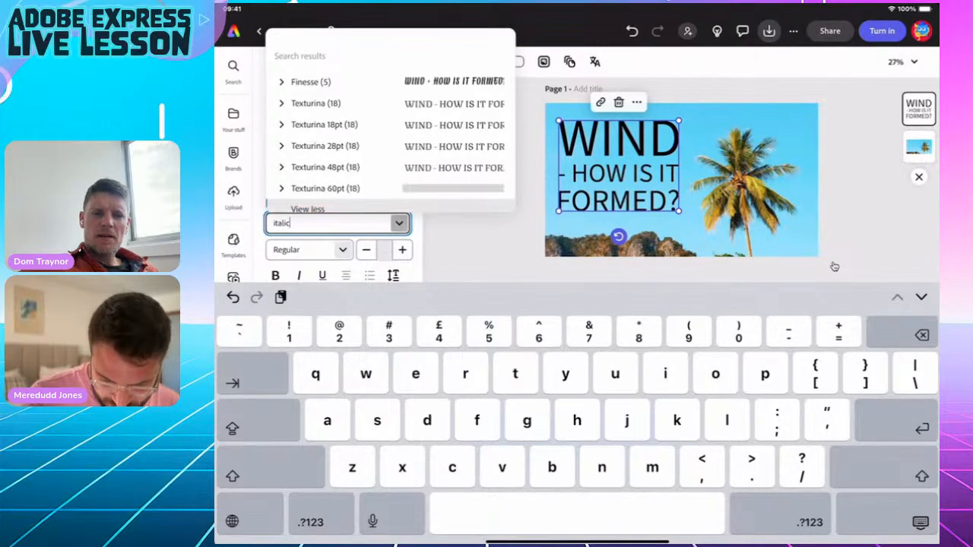
click(281, 81)
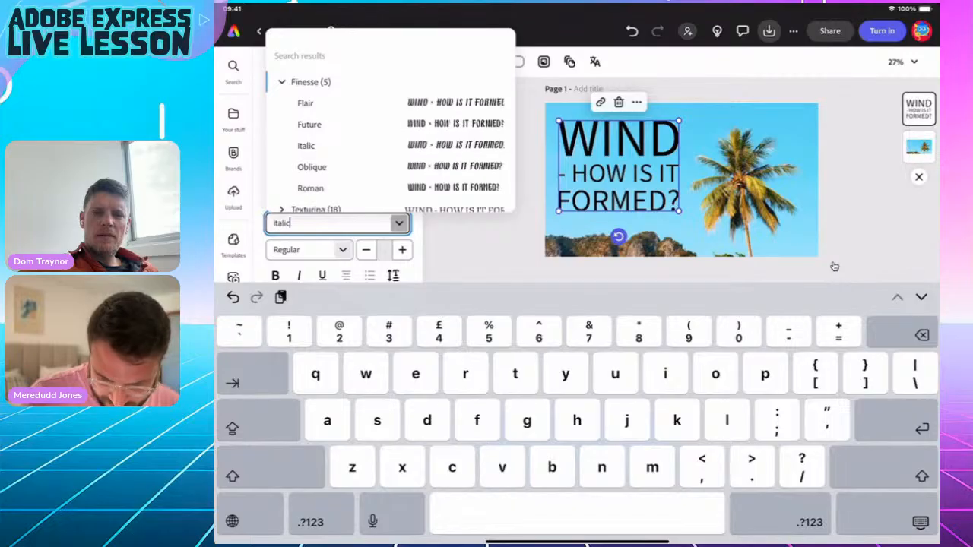
scroll(390, 129, down, 2)
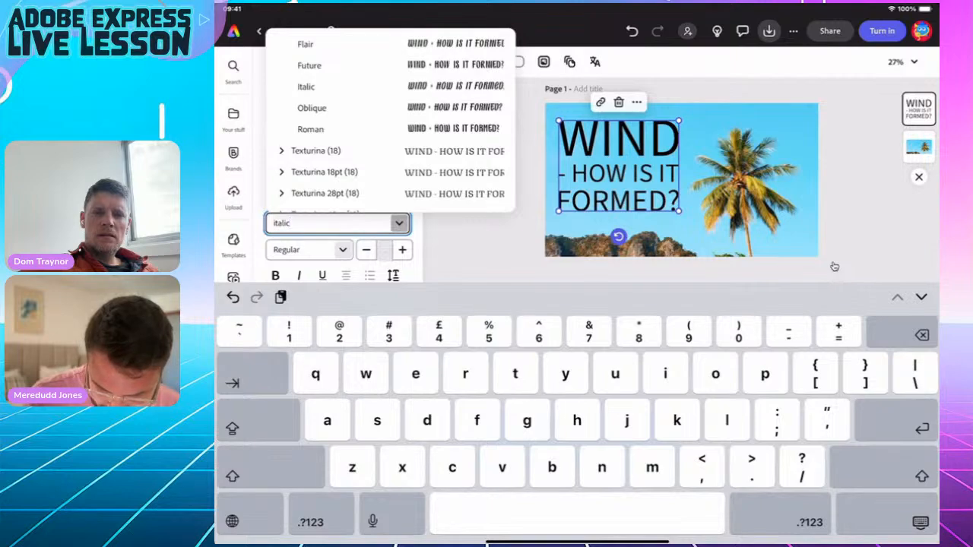
key(Return)
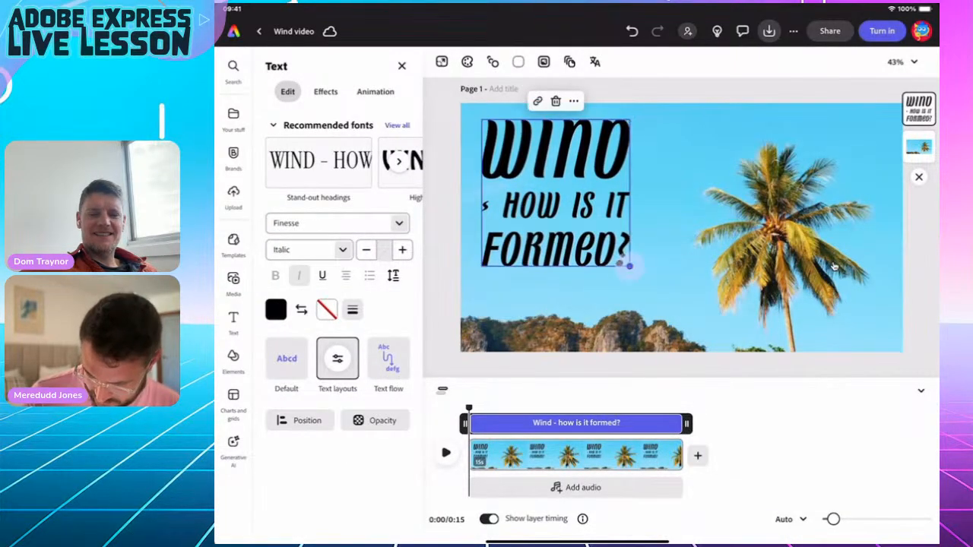
drag(629, 266, 661, 296)
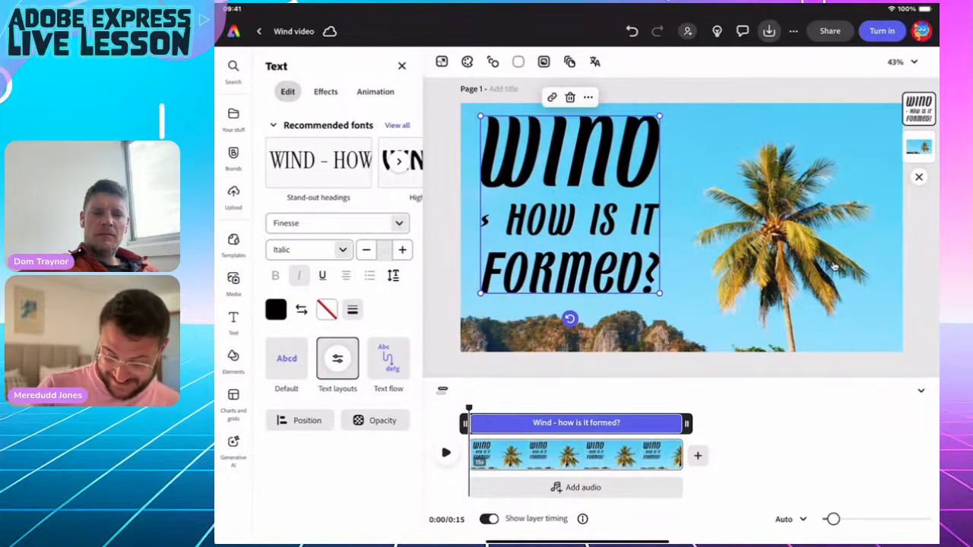
Give the title a white outline with thickness 100.
click(326, 309)
click(383, 288)
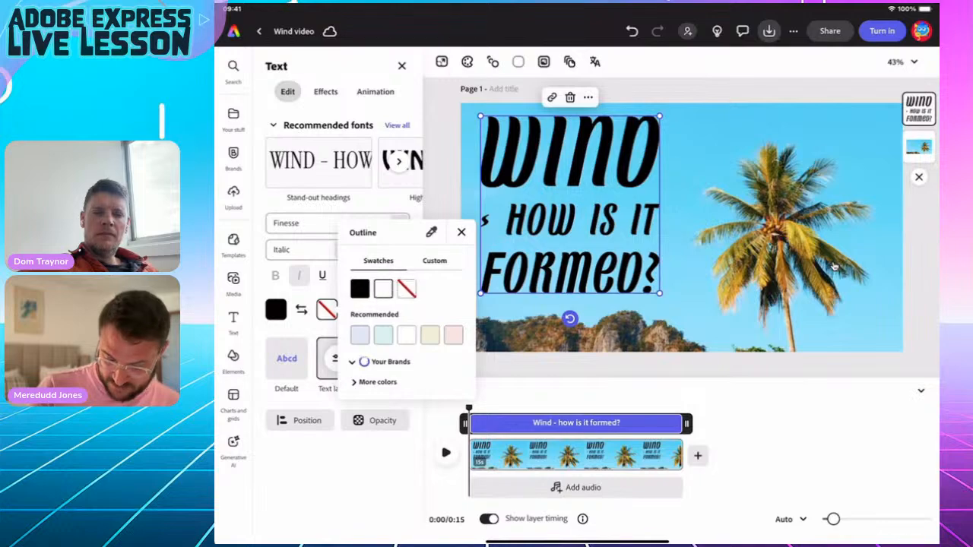
click(327, 309)
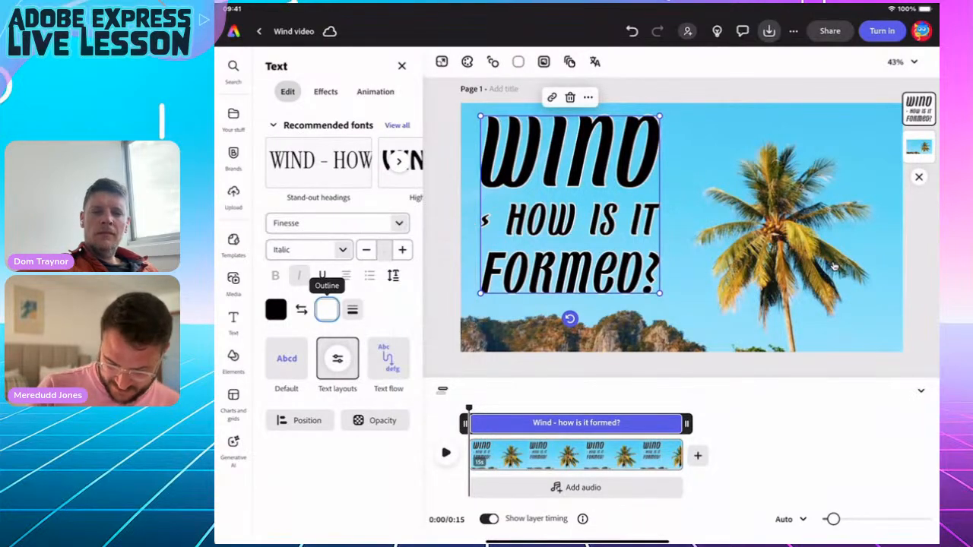
click(352, 309)
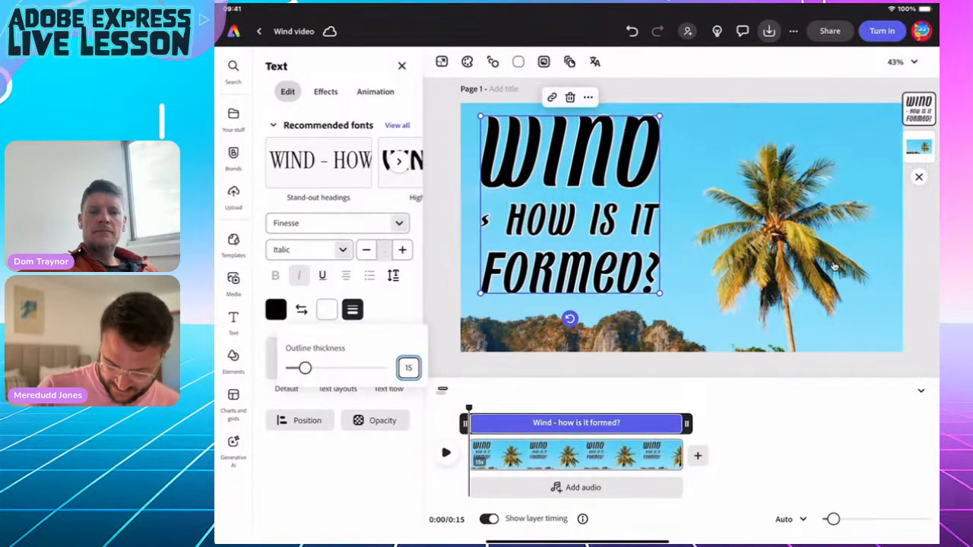
drag(304, 367, 381, 368)
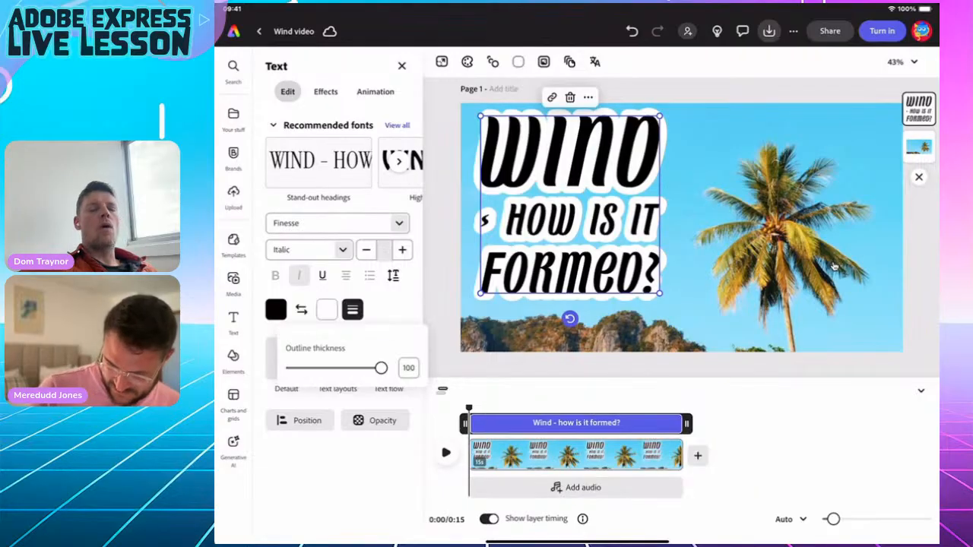
click(352, 310)
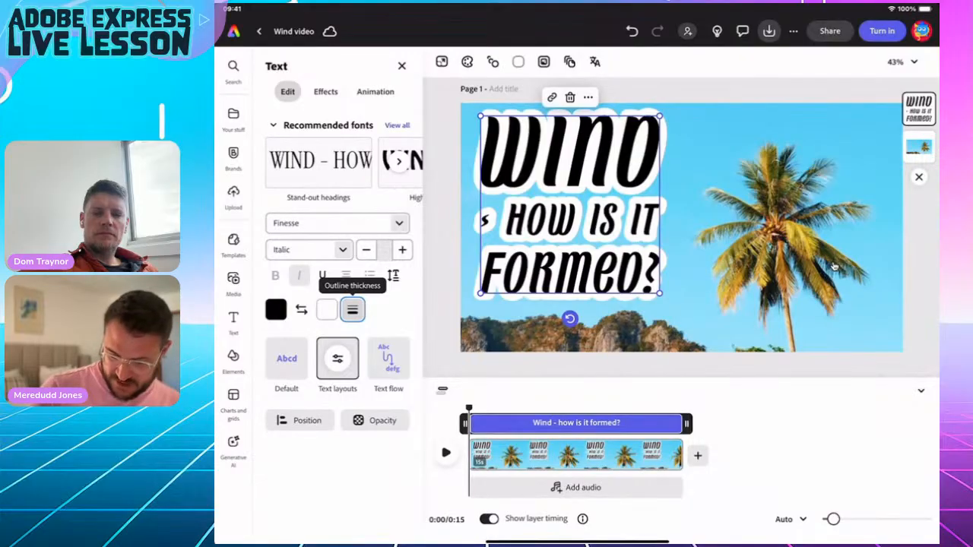
click(374, 91)
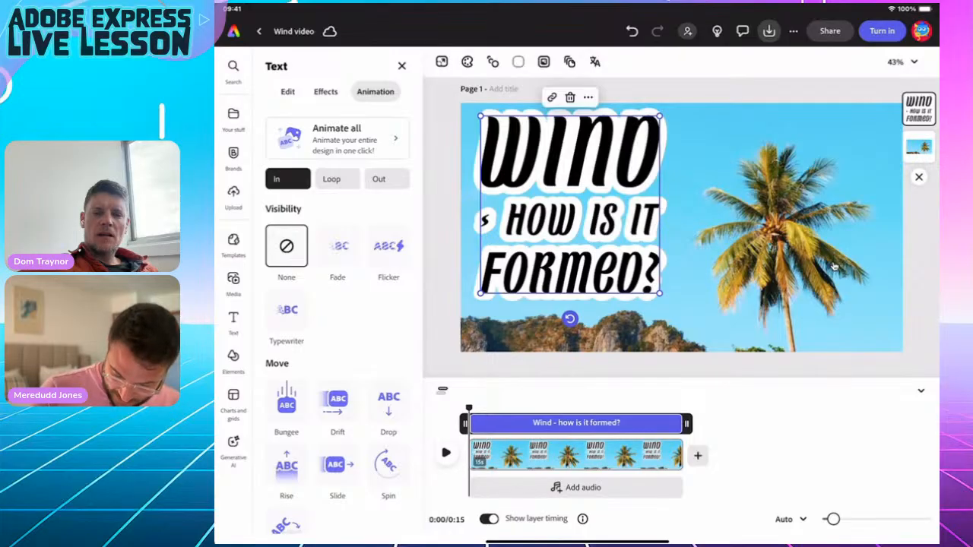
Give the title a Fade entrance and a Flicker loop at intensity 42 with slower speed.
scroll(338, 327, down, 4)
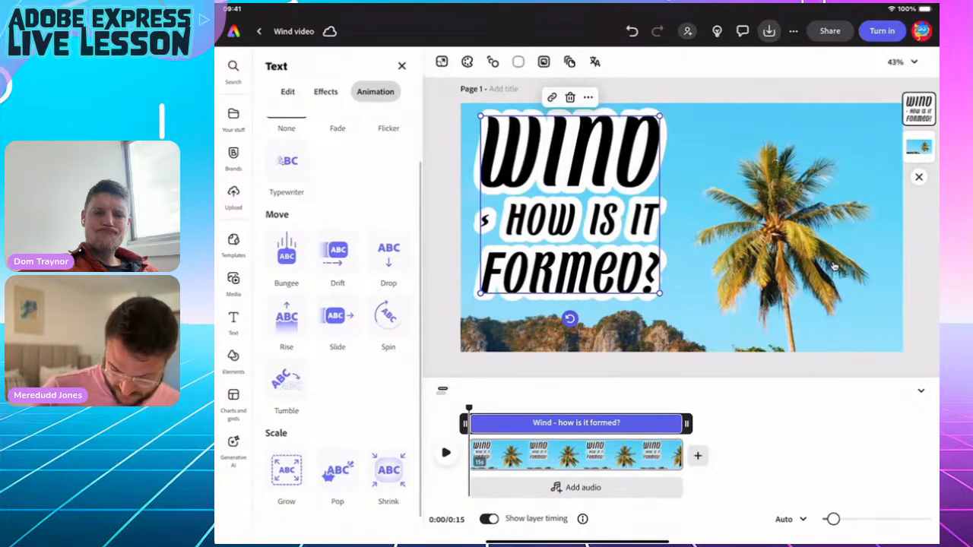
scroll(338, 319, up, 2)
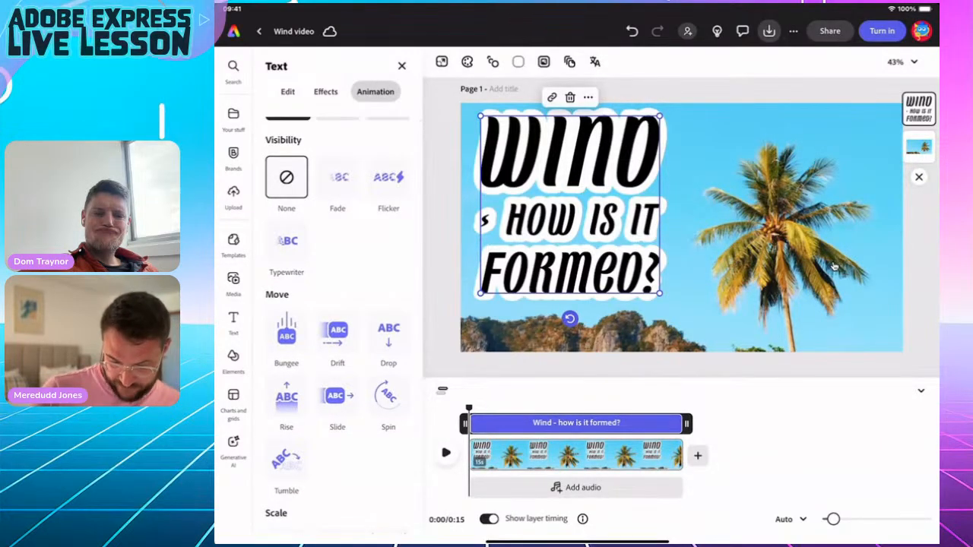
click(337, 177)
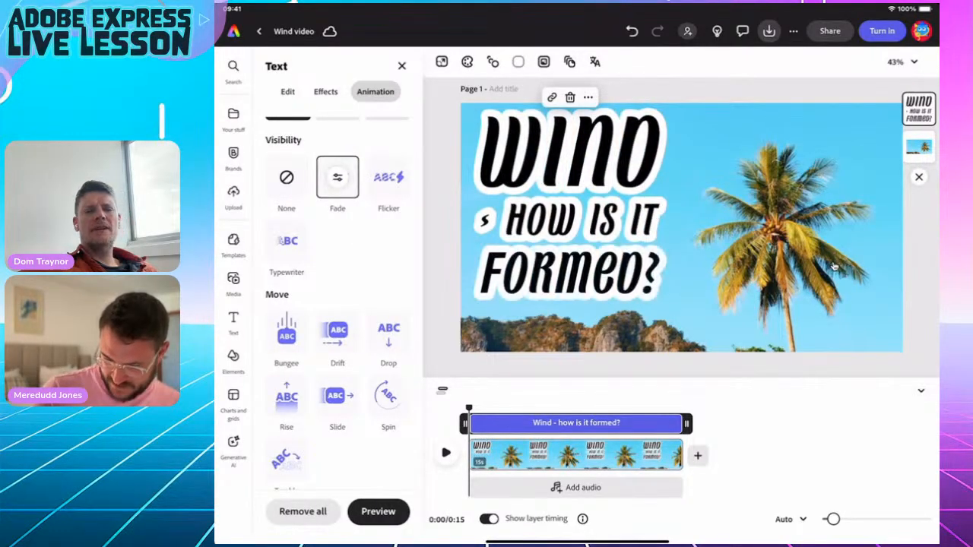
scroll(342, 266, up, 2)
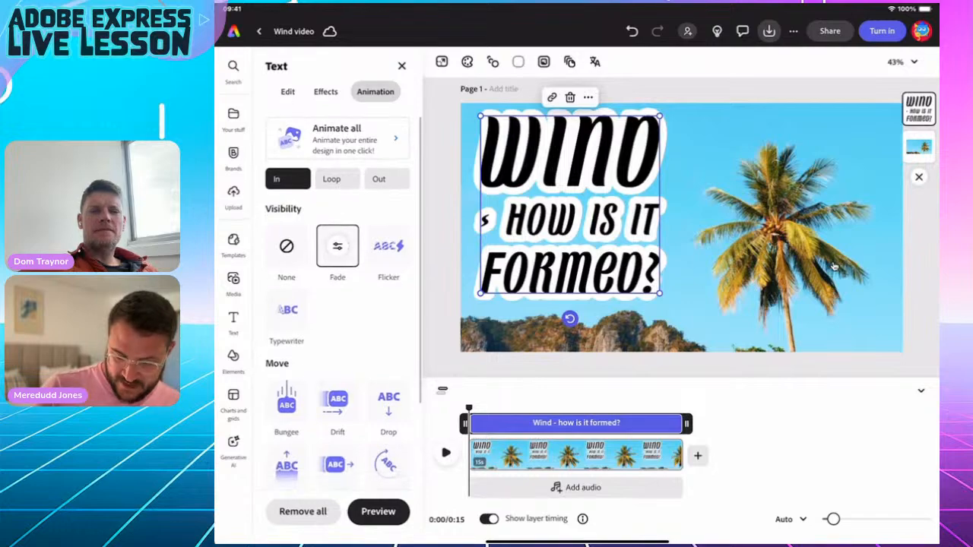
click(331, 178)
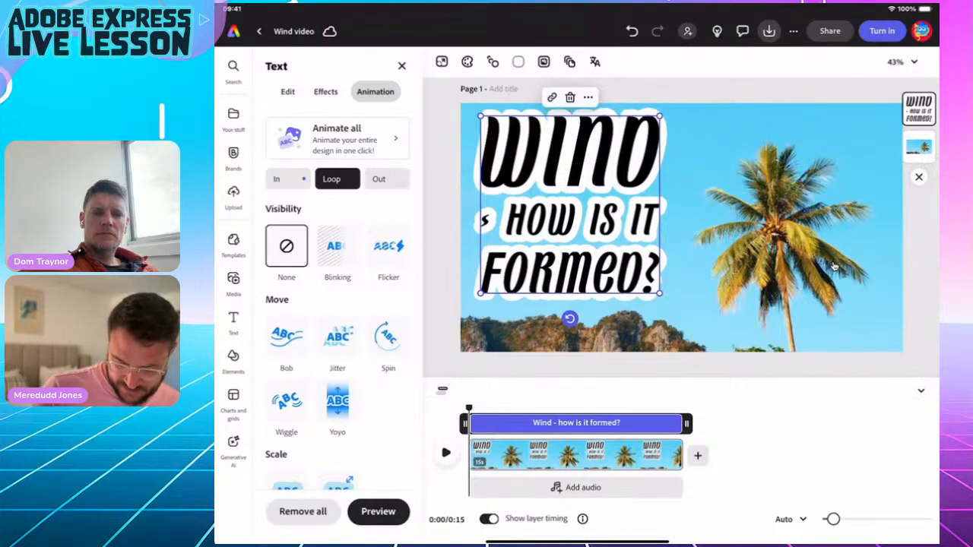
click(389, 246)
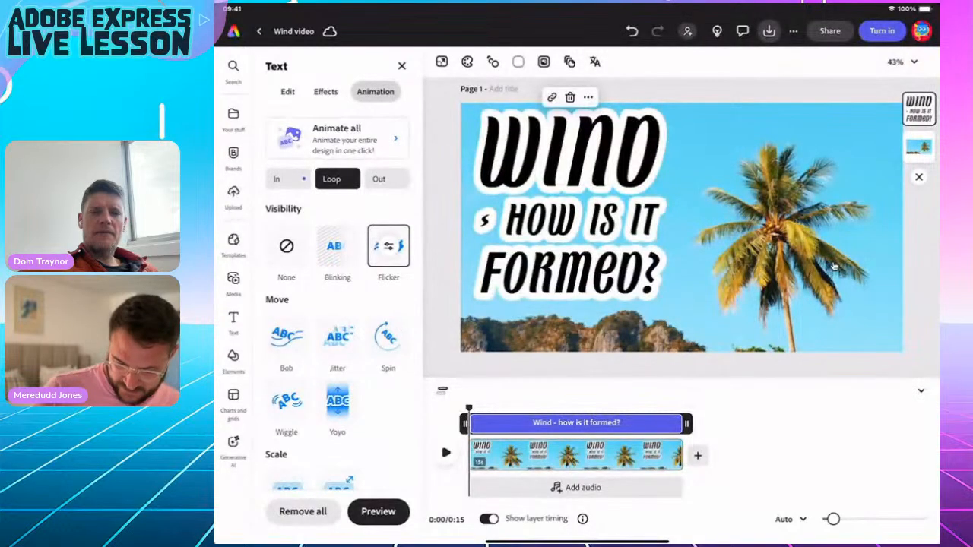
drag(486, 309, 466, 308)
drag(462, 261, 441, 261)
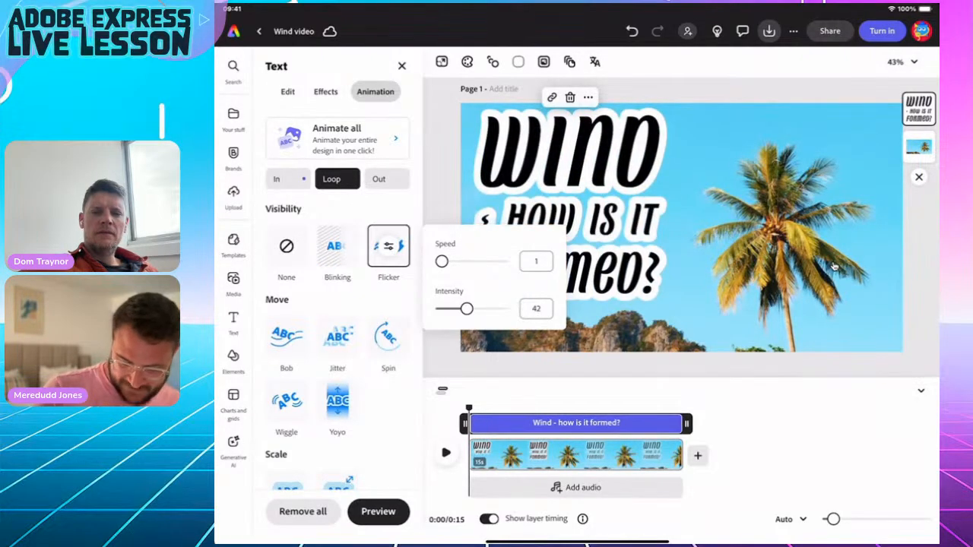
Add a Fade exit animation to the title running in the leftward direction.
click(379, 179)
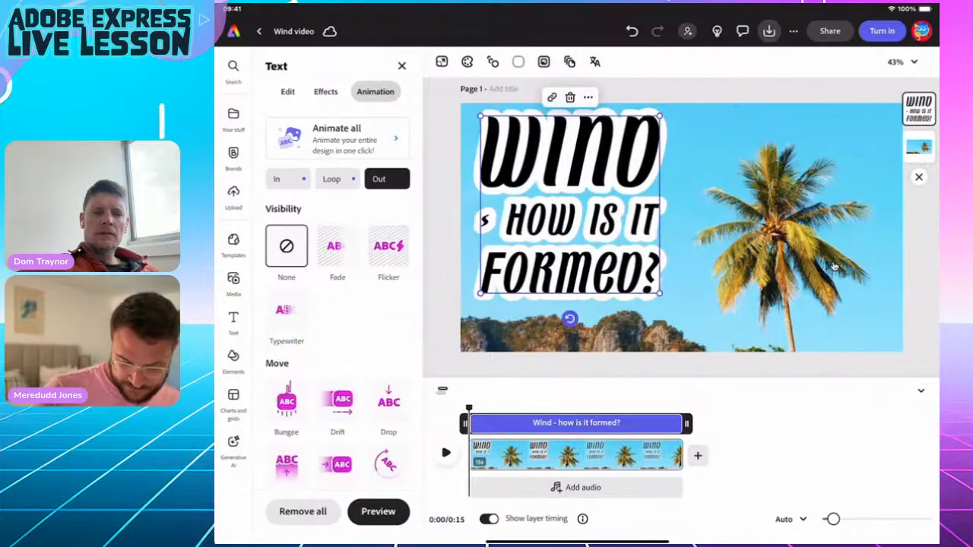
click(338, 246)
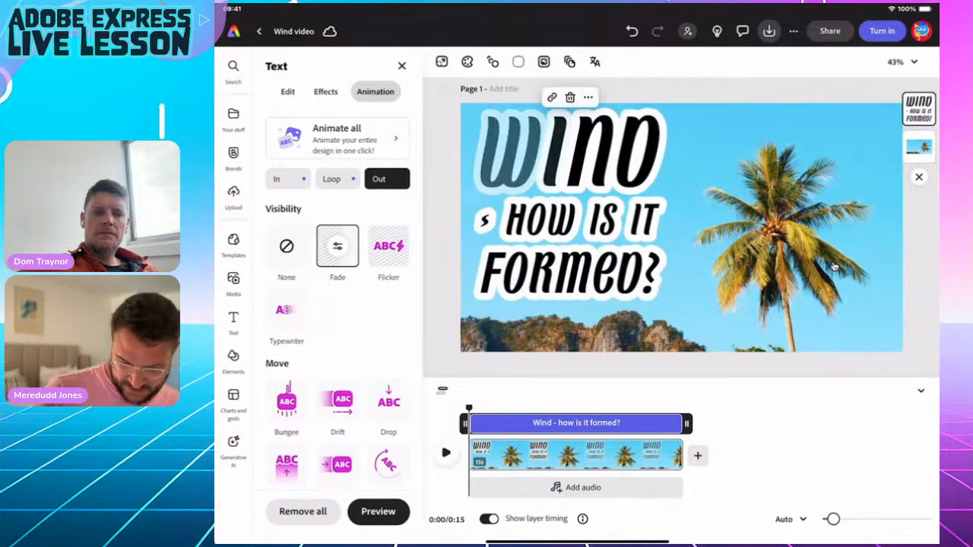
click(338, 245)
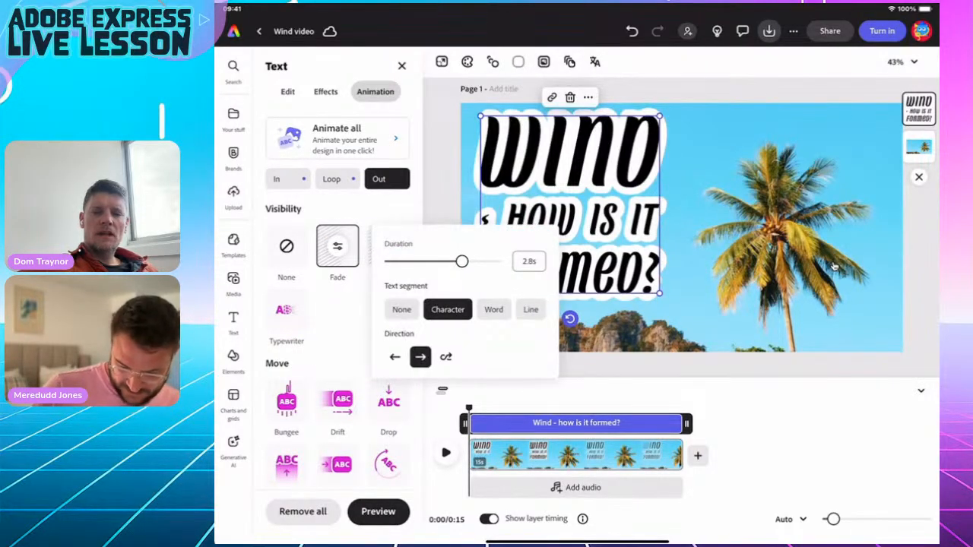
click(395, 356)
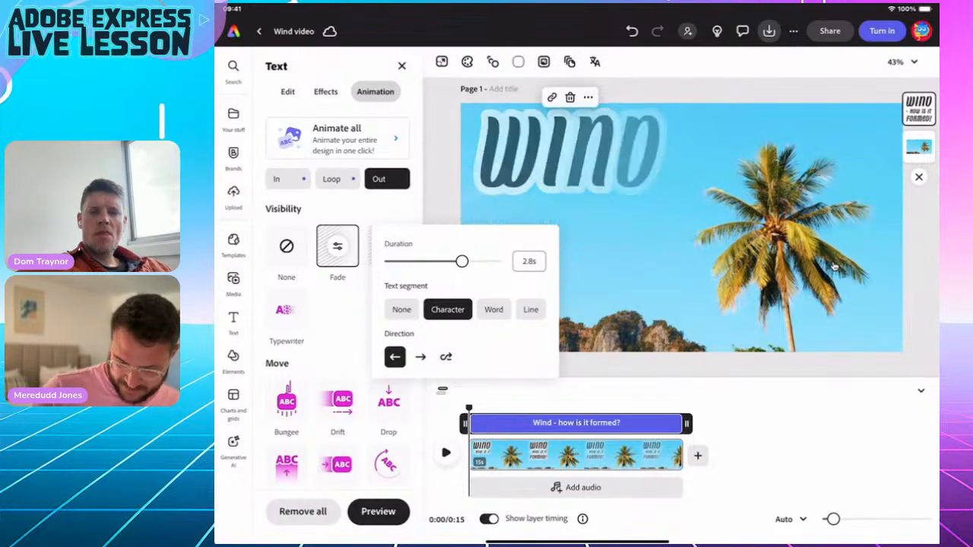
click(833, 267)
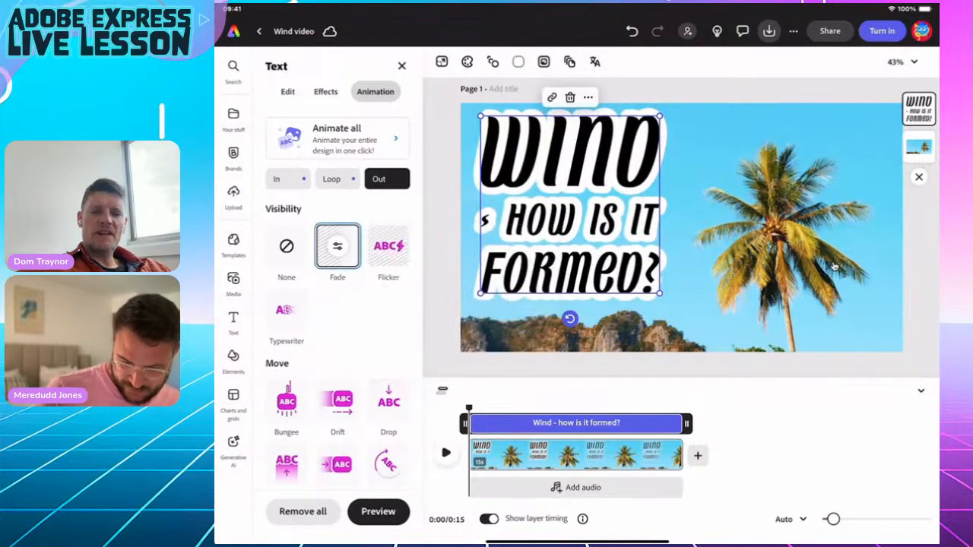
Deselect the title, move the playhead back to 0:10, and show the Audio media library.
click(834, 267)
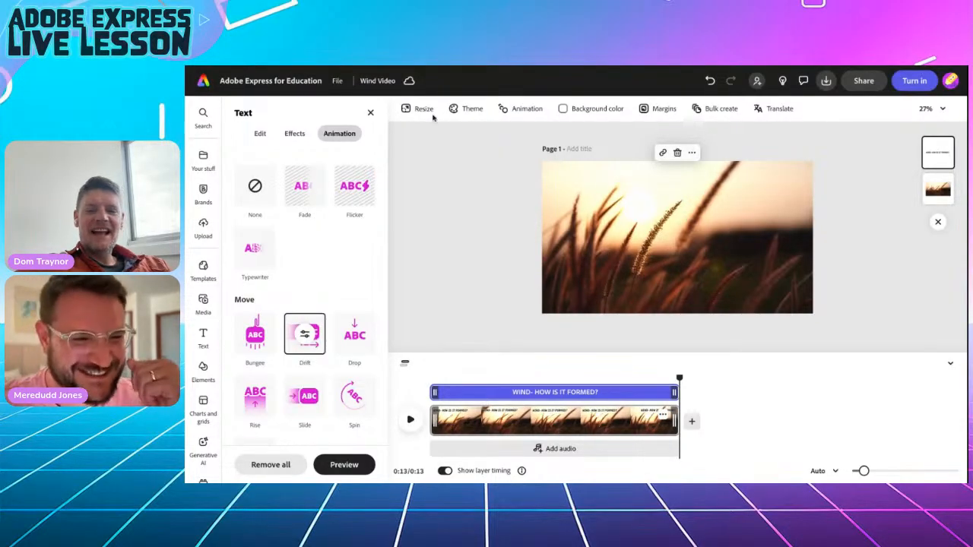
drag(681, 377, 429, 377)
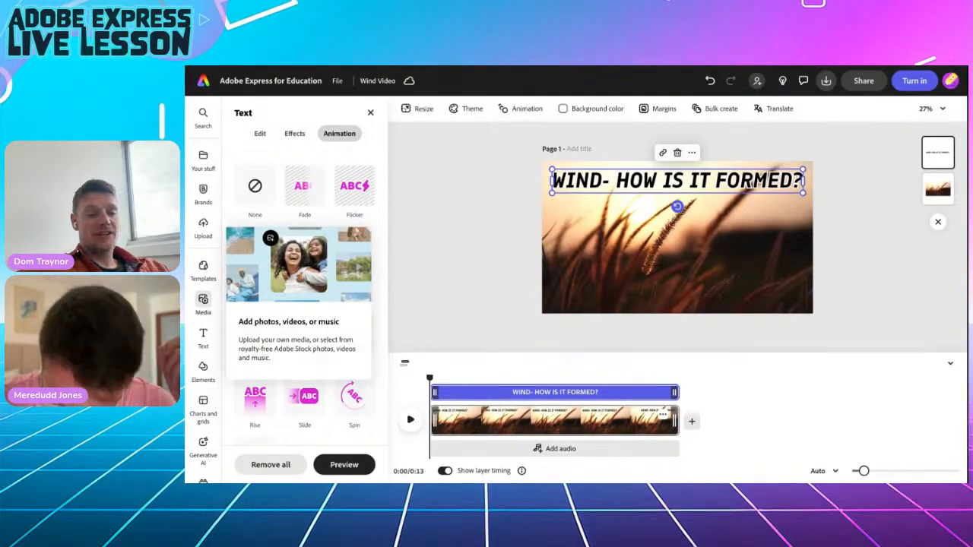
click(203, 302)
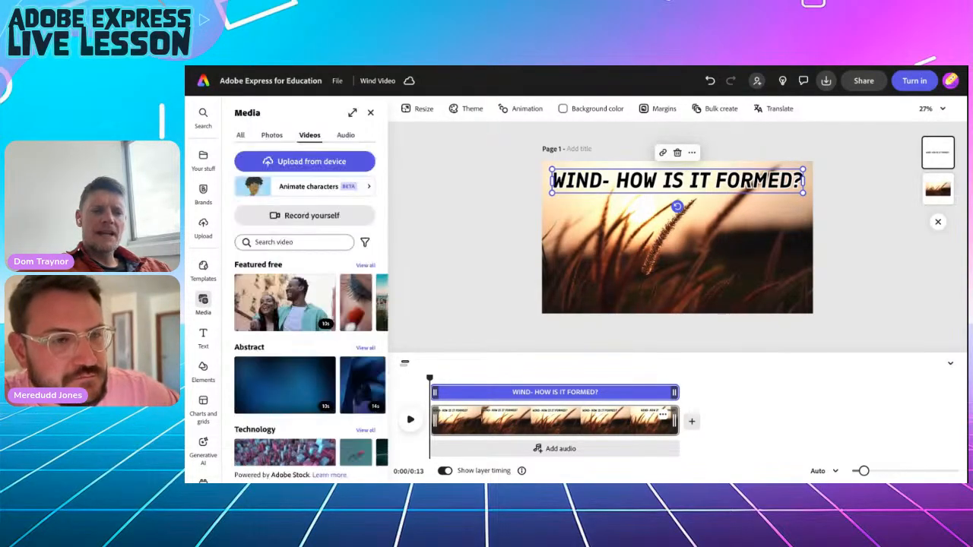
click(345, 135)
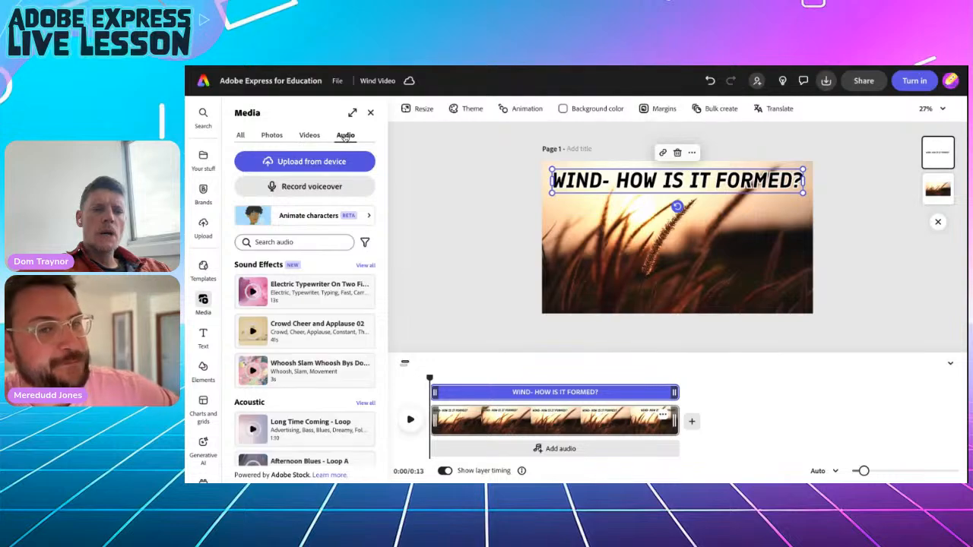
Record a voiceover using the Razer Seiren Mini microphone.
click(288, 188)
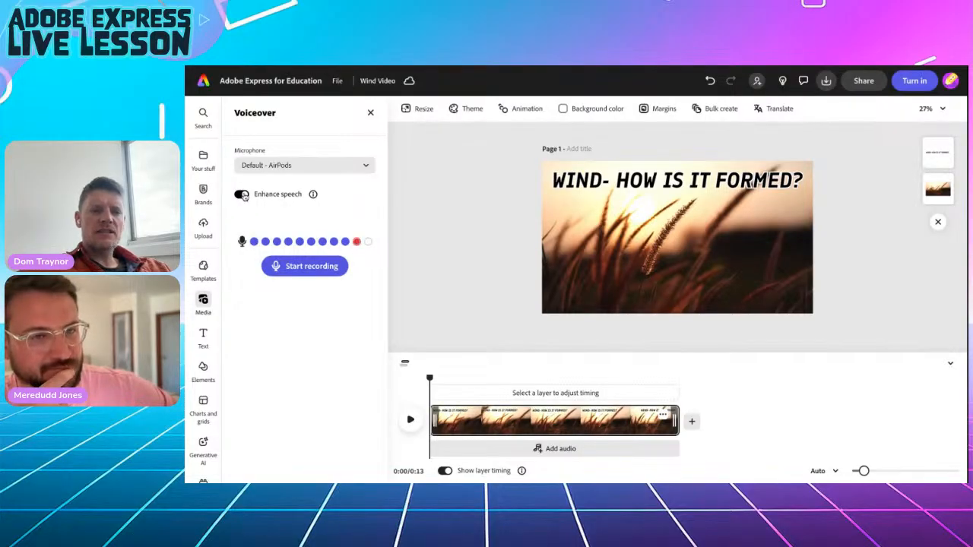
click(282, 167)
click(286, 236)
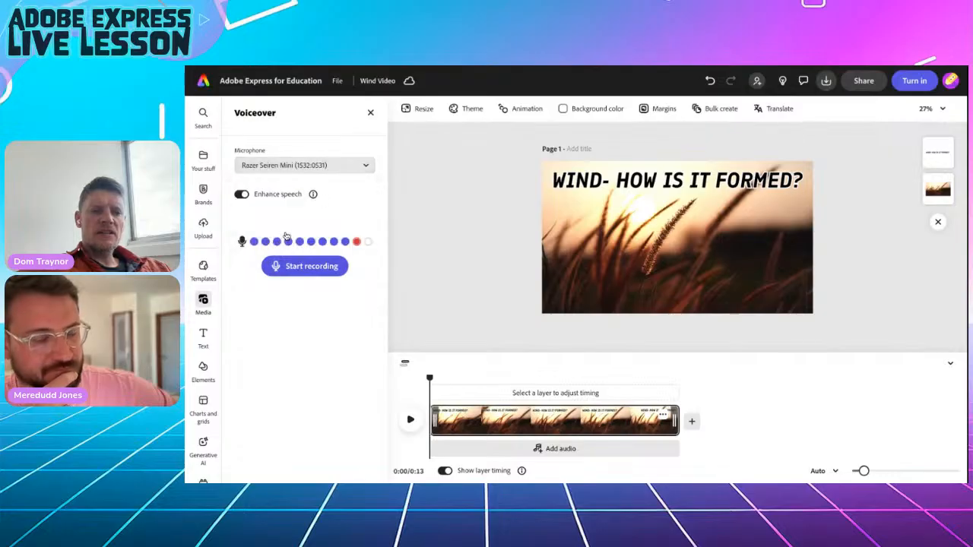
click(307, 267)
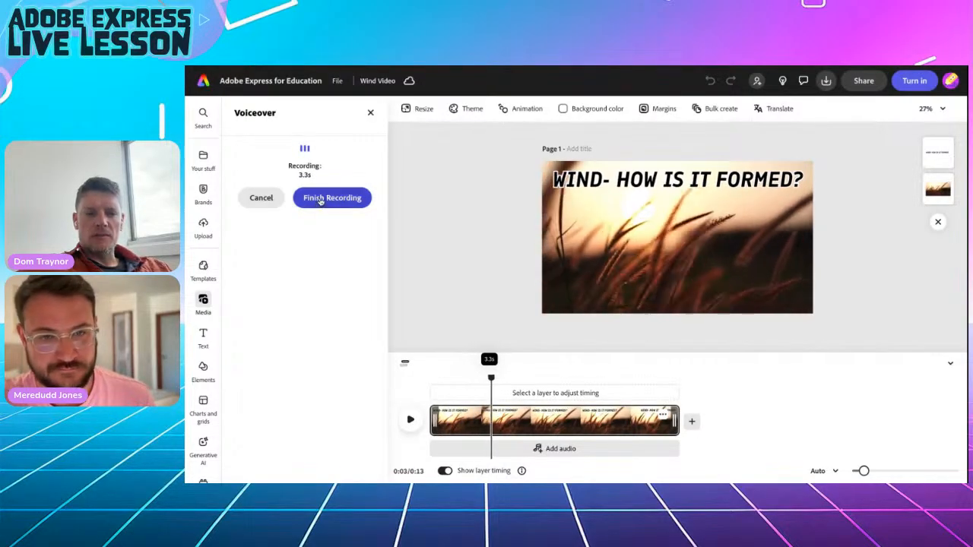
click(321, 200)
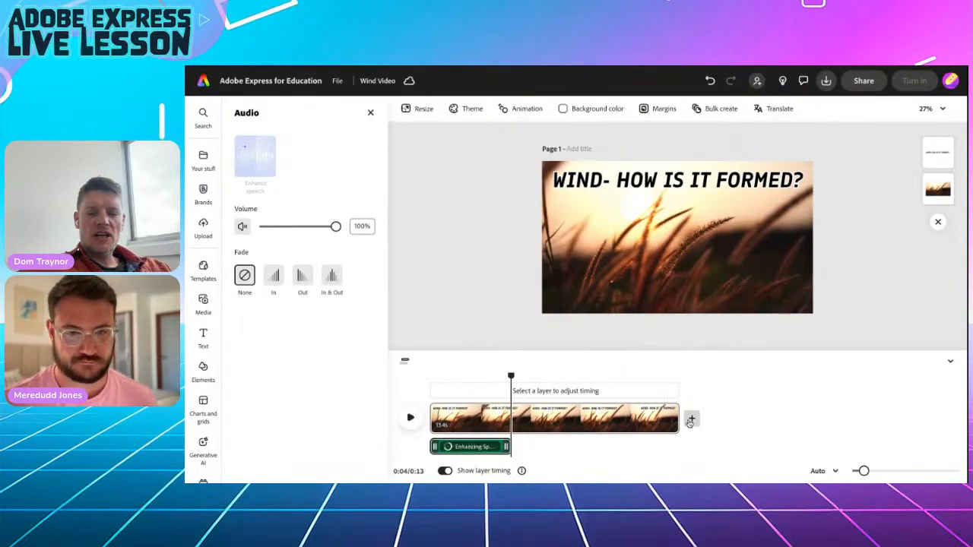
Trim the title scene to 5 seconds and play it back with the voiceover.
click(674, 418)
drag(673, 418, 529, 418)
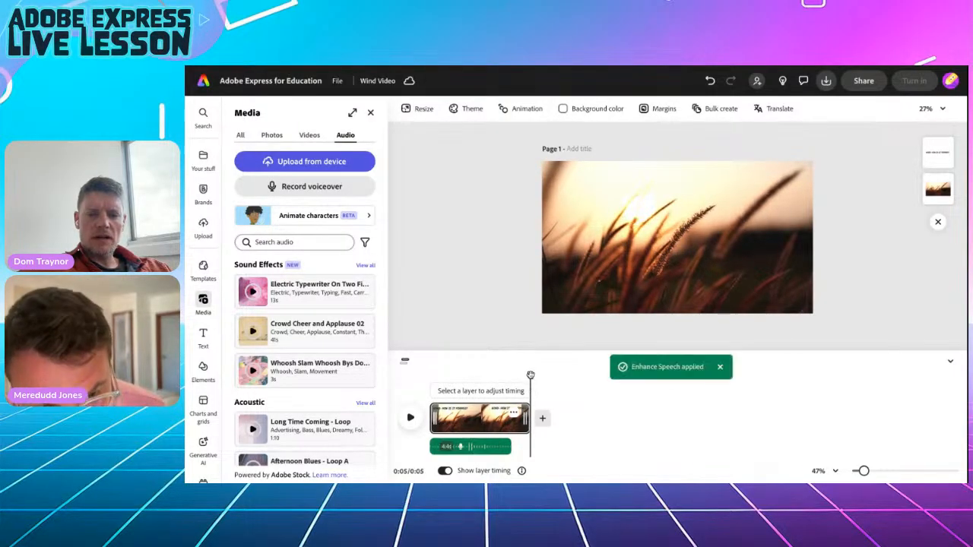
click(411, 419)
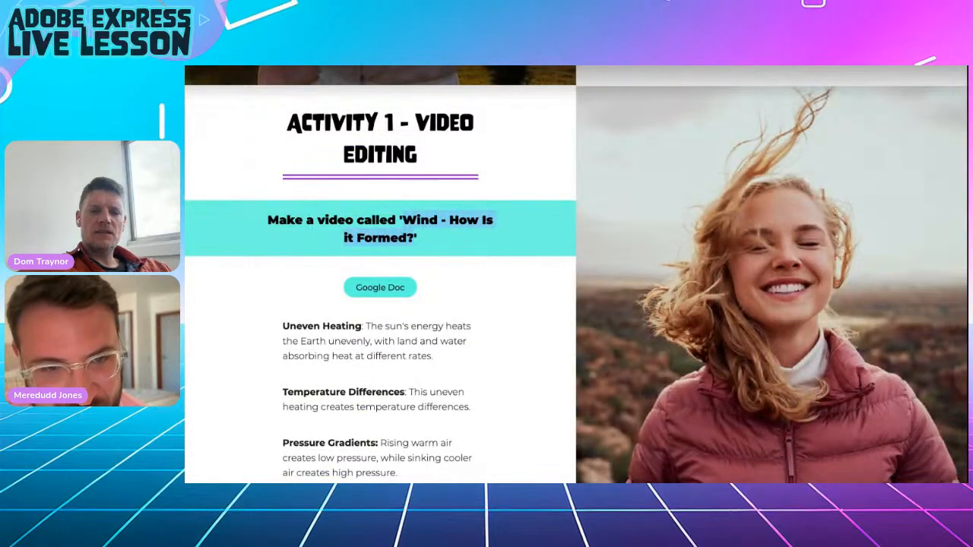
Copy the Uneven Heating paragraph from the lesson page and return to the Wind Video editor.
scroll(466, 307, down, 3)
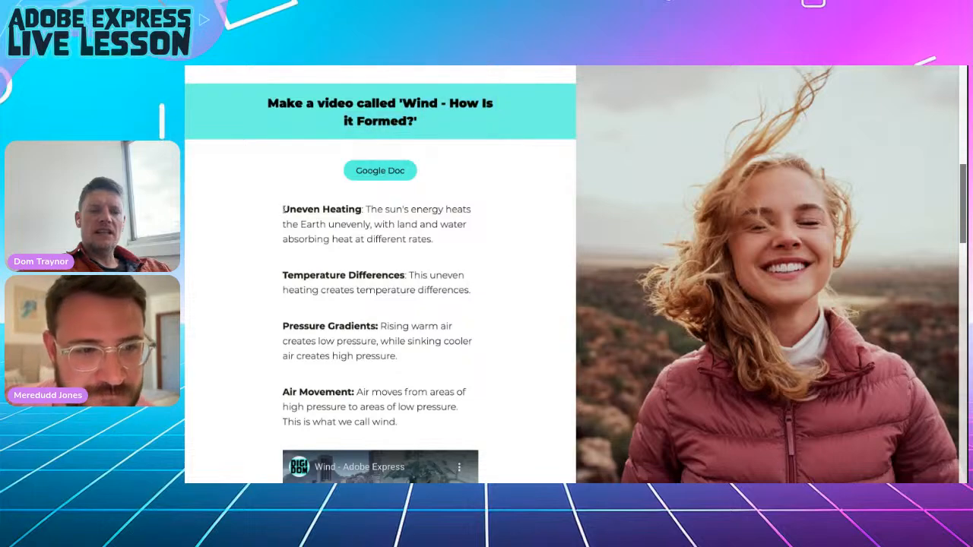
drag(283, 210, 453, 238)
key(ctrl+c)
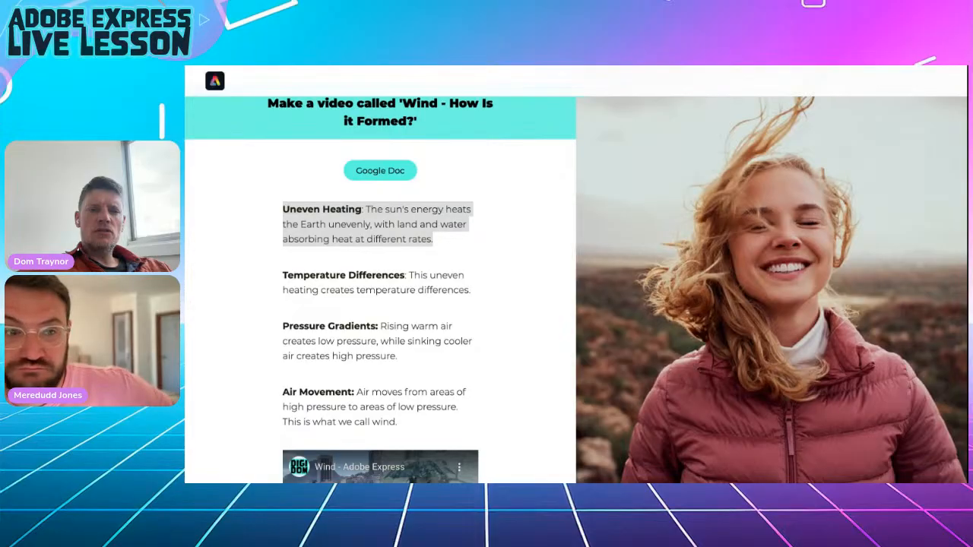
key(alt+Tab)
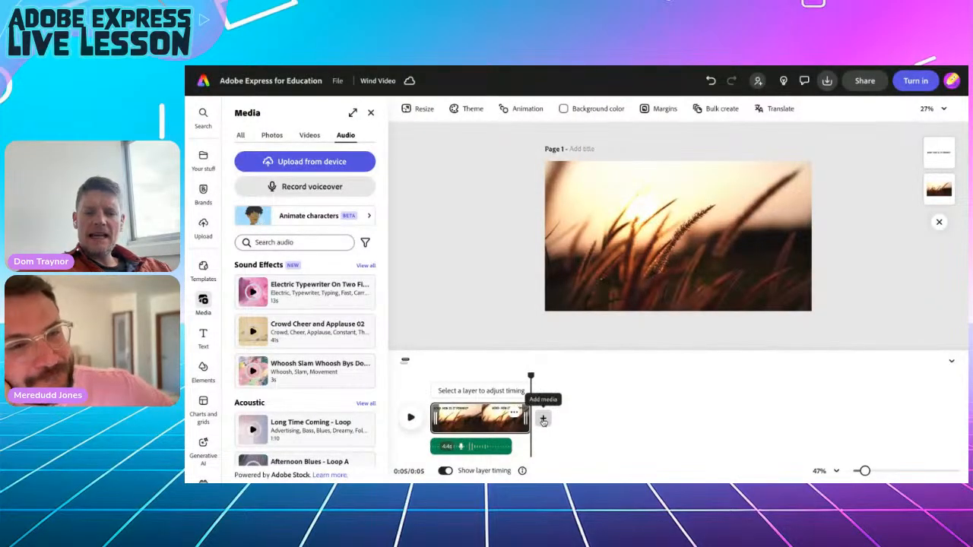
Add a blank second scene and paste the Uneven Heating paragraph into a new text box.
click(543, 418)
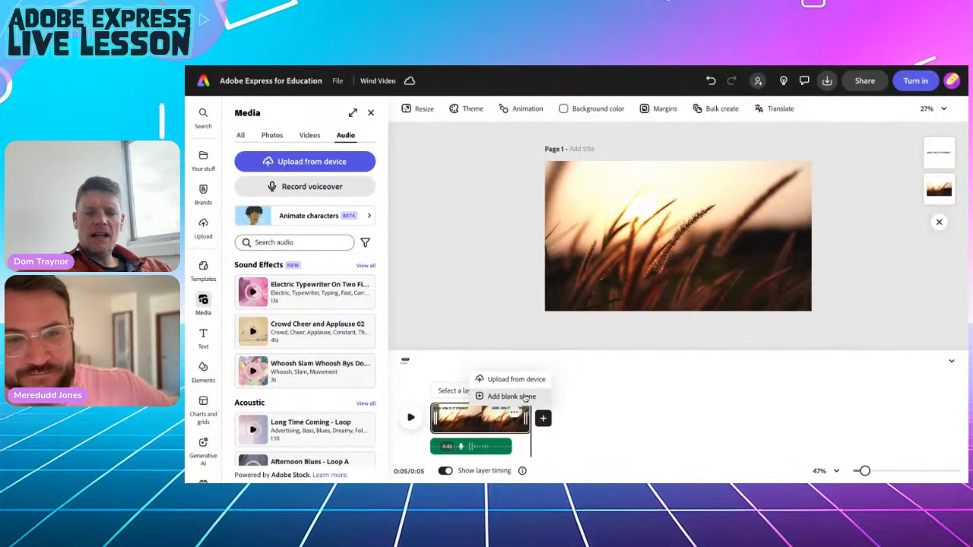
click(524, 396)
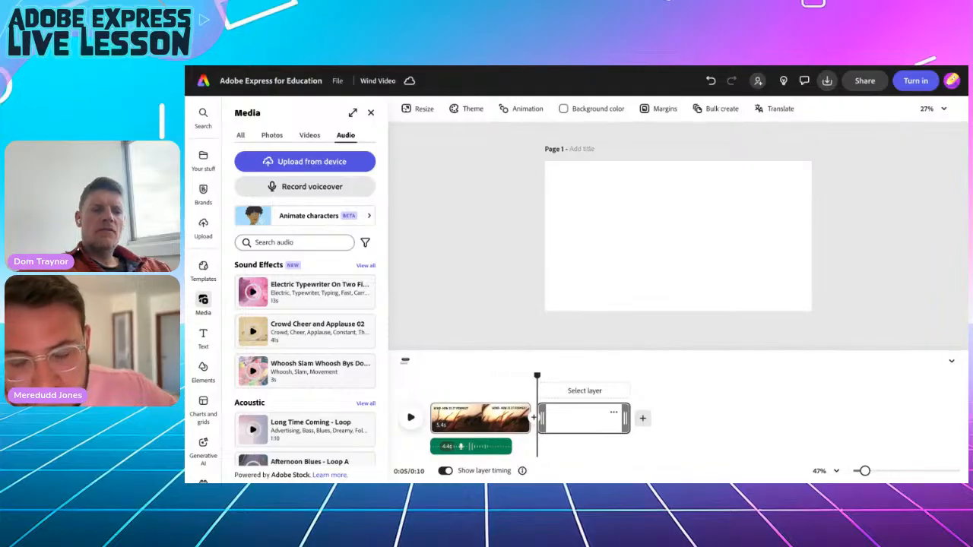
click(203, 335)
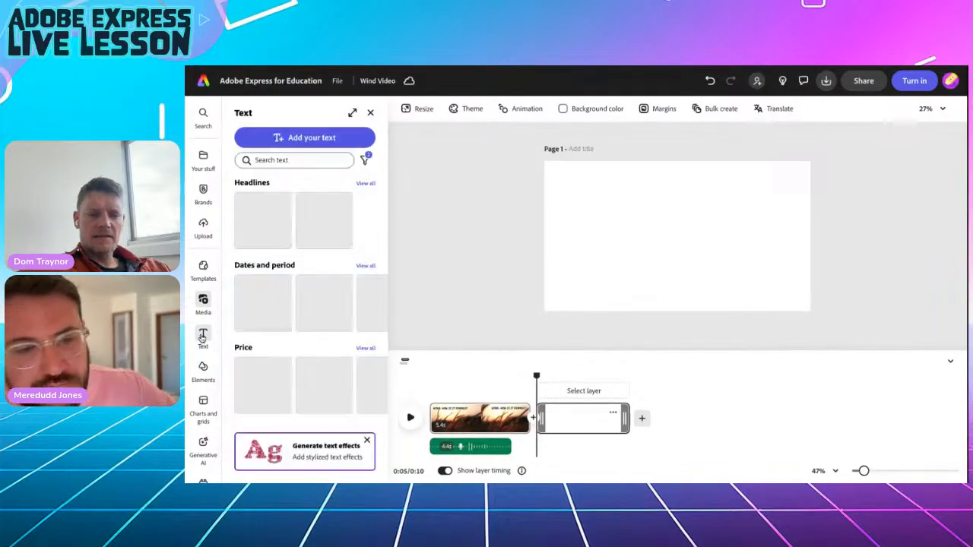
click(299, 142)
key(ctrl+v)
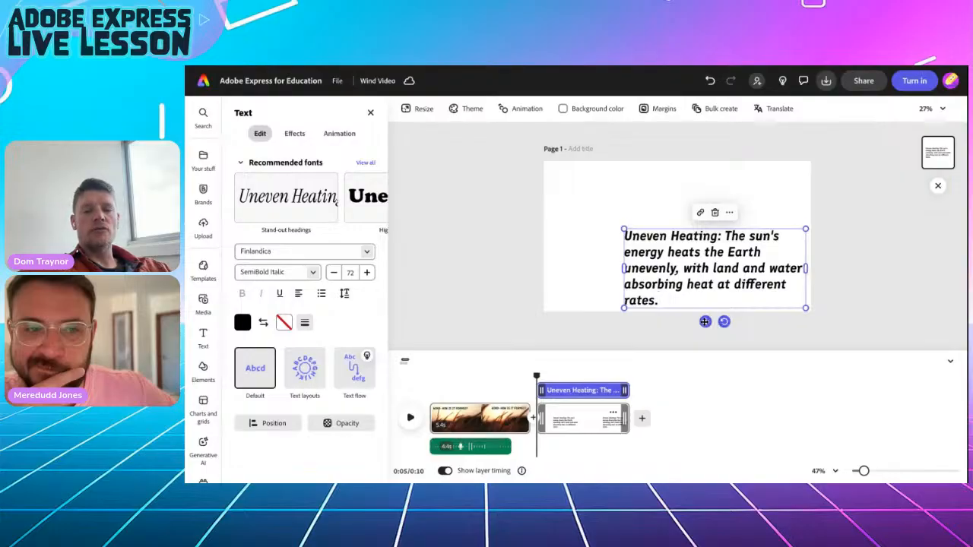
drag(704, 321, 667, 289)
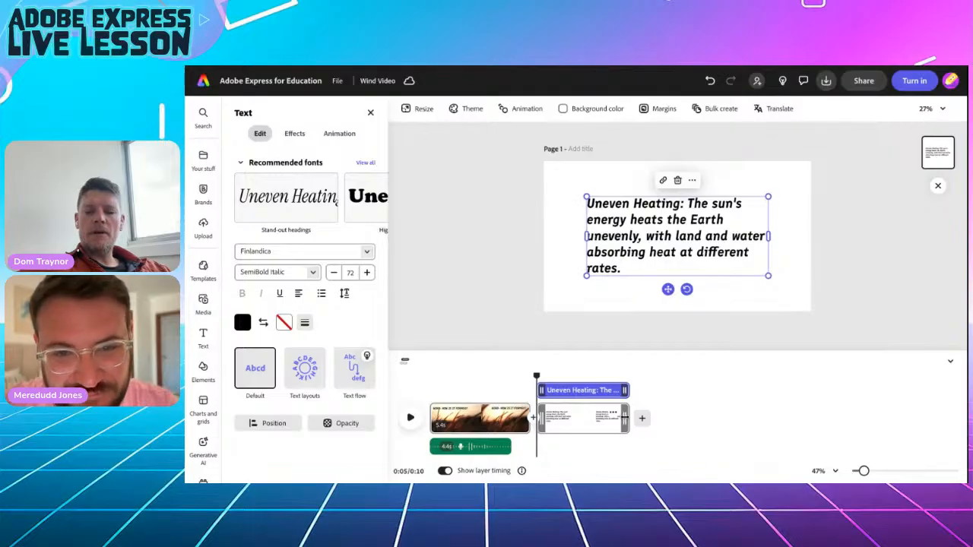
Stretch the second scene so the whole video runs 0:19.
mouse_move(626, 418)
mouse_down()
mouse_move(655, 418)
mouse_move(634, 417)
mouse_up()
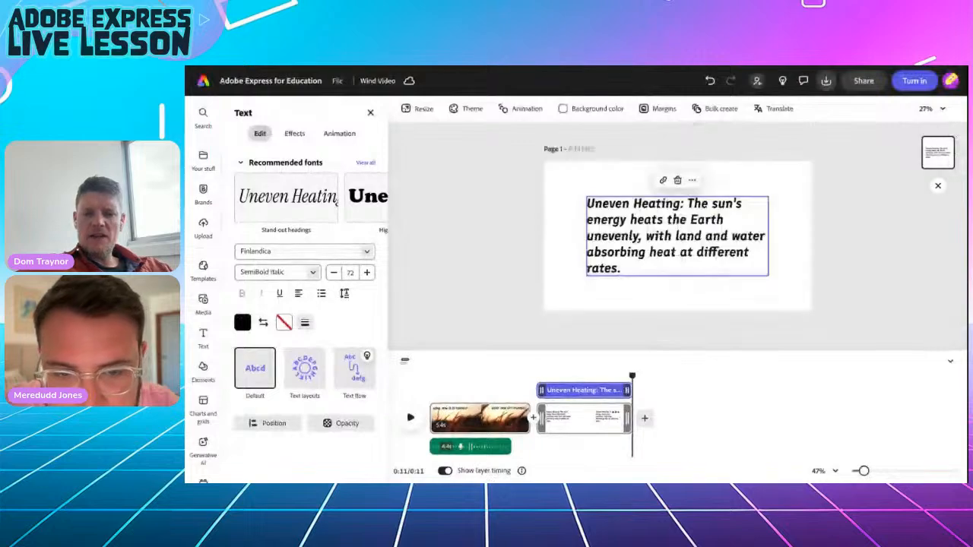
drag(629, 417, 788, 416)
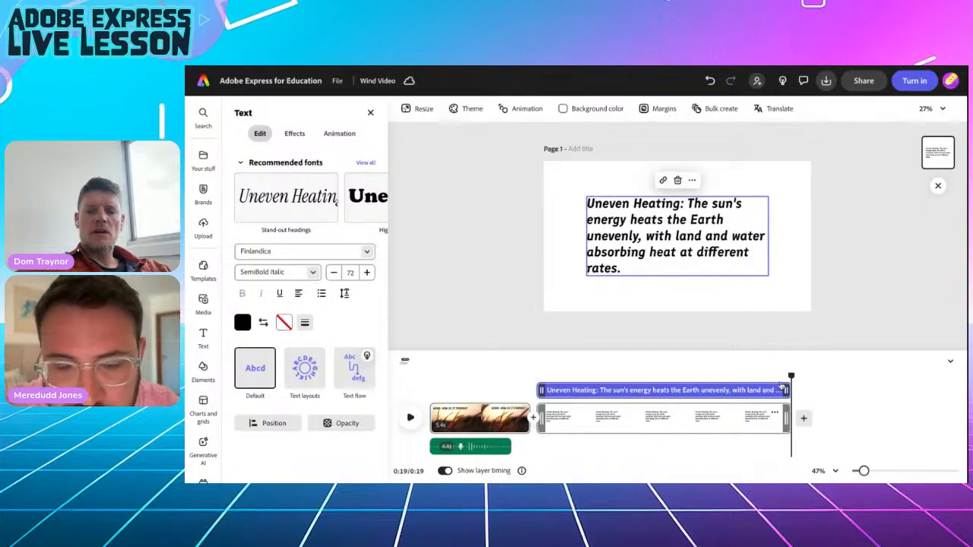
drag(585, 371, 537, 371)
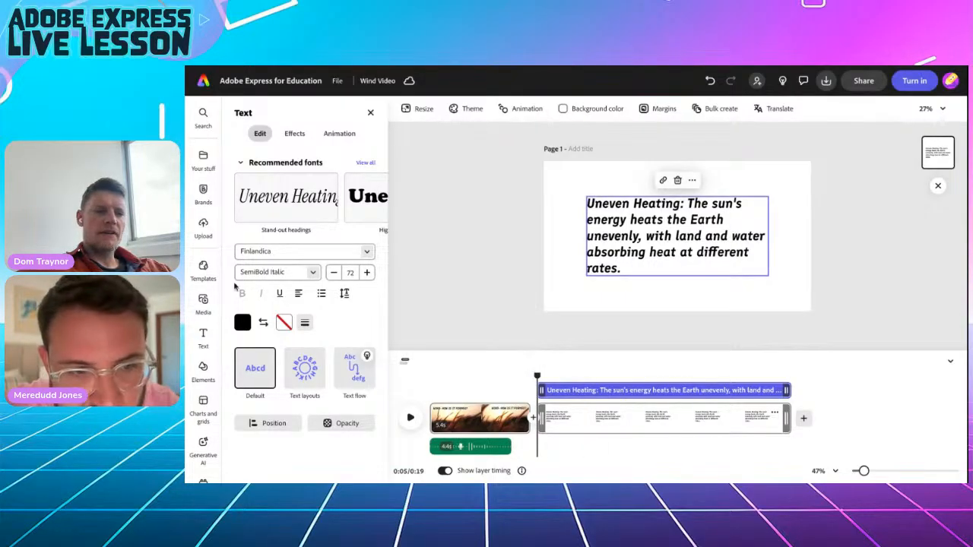
Record a voiceover with the Razer Seiren Mini microphone and shorten the video to 0:14.
click(203, 300)
click(283, 187)
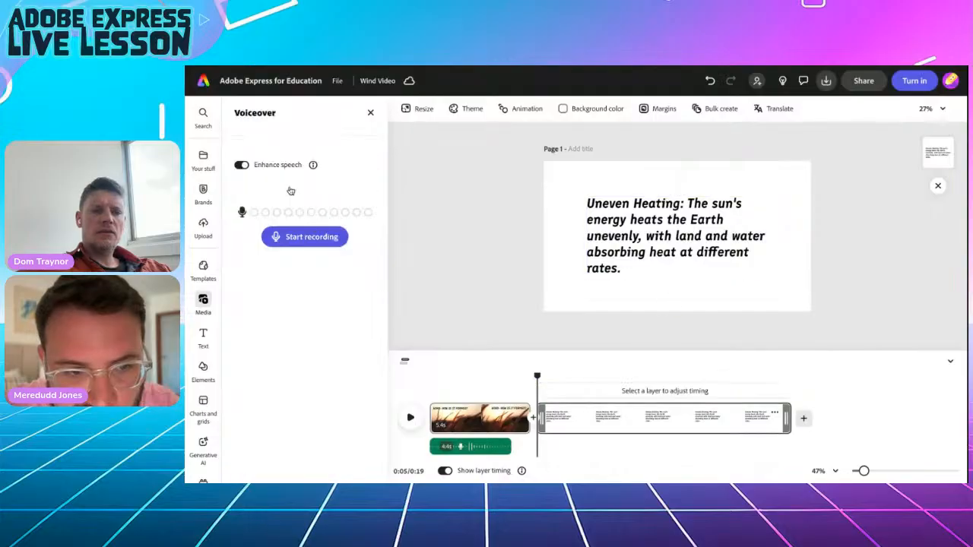
click(275, 168)
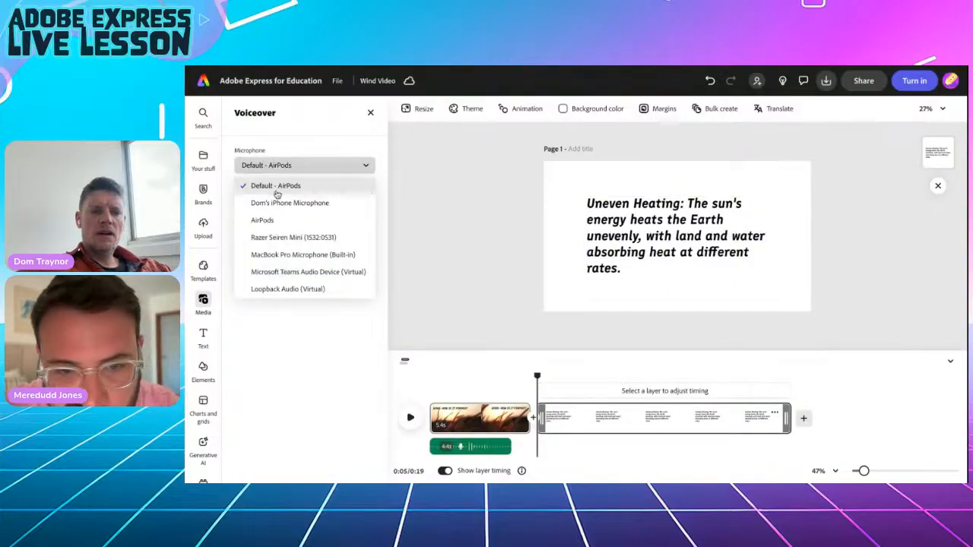
click(278, 237)
click(291, 272)
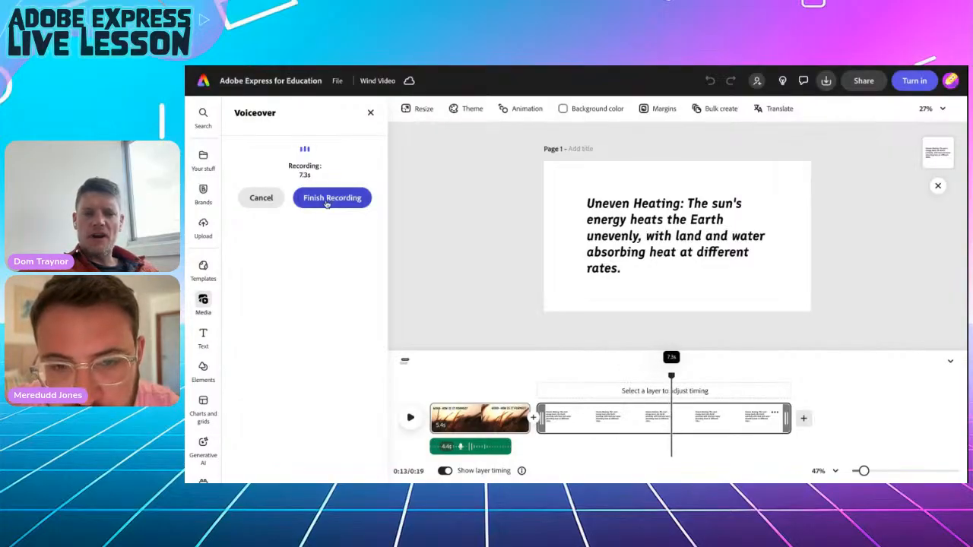
click(327, 199)
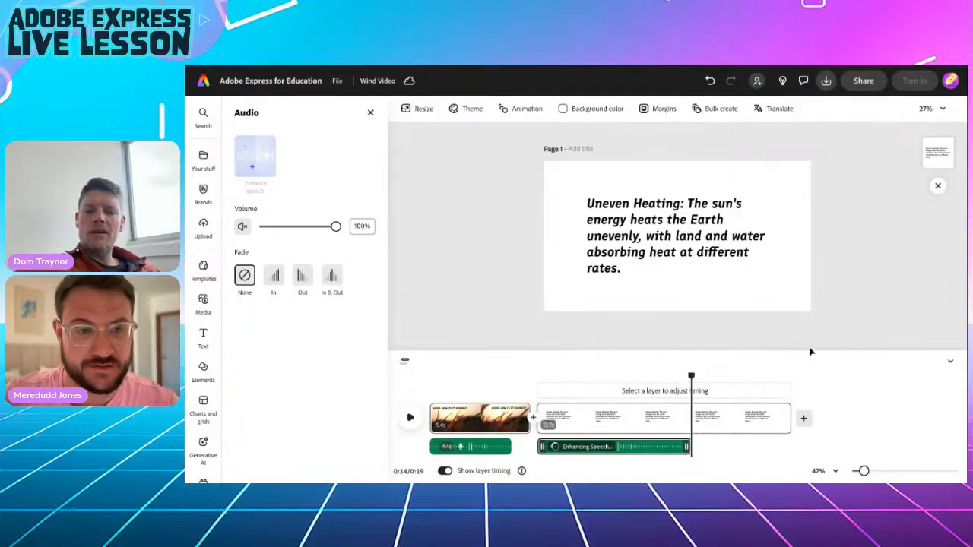
drag(788, 413, 695, 417)
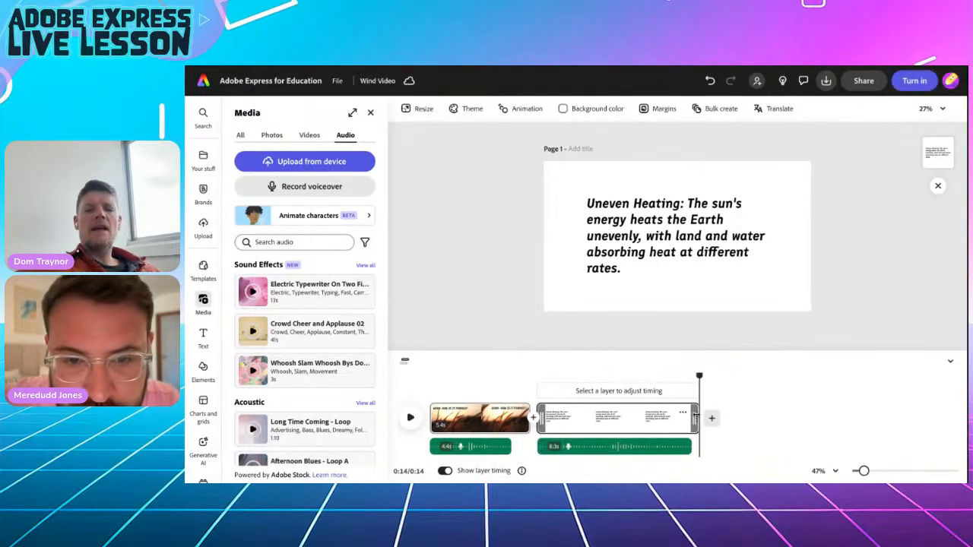
Delete the sentence after 'Uneven Heating' so only the heading remains.
click(664, 227)
double_click(664, 225)
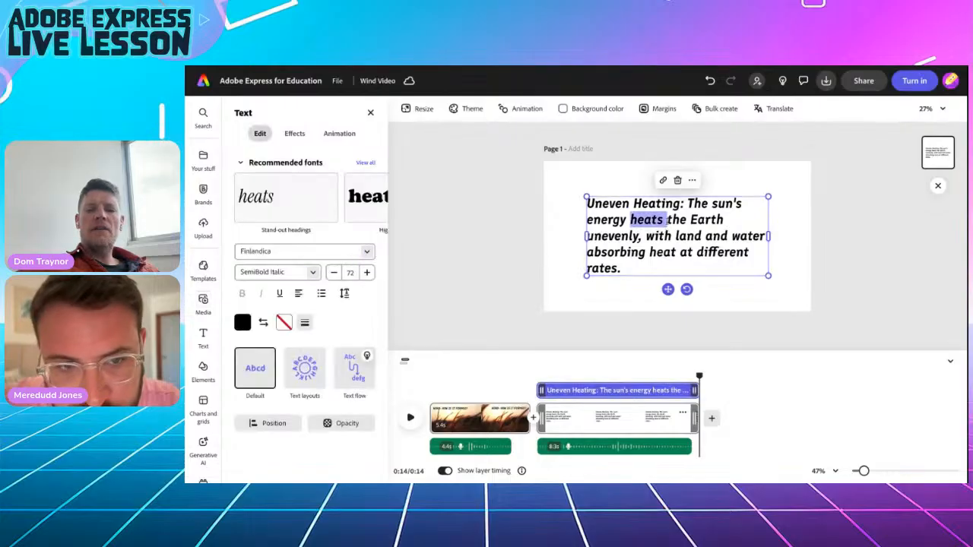
drag(680, 202, 709, 270)
key(BackSpace)
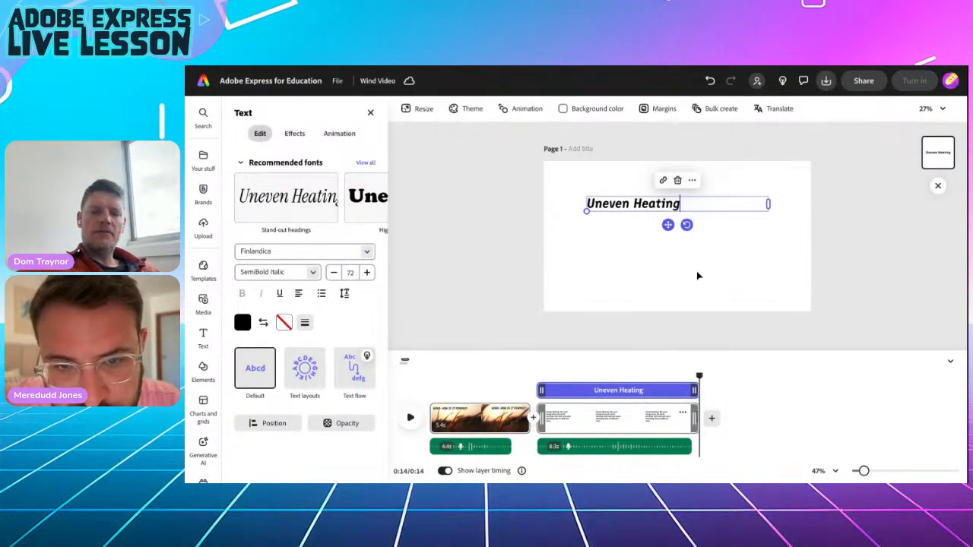
key(Escape)
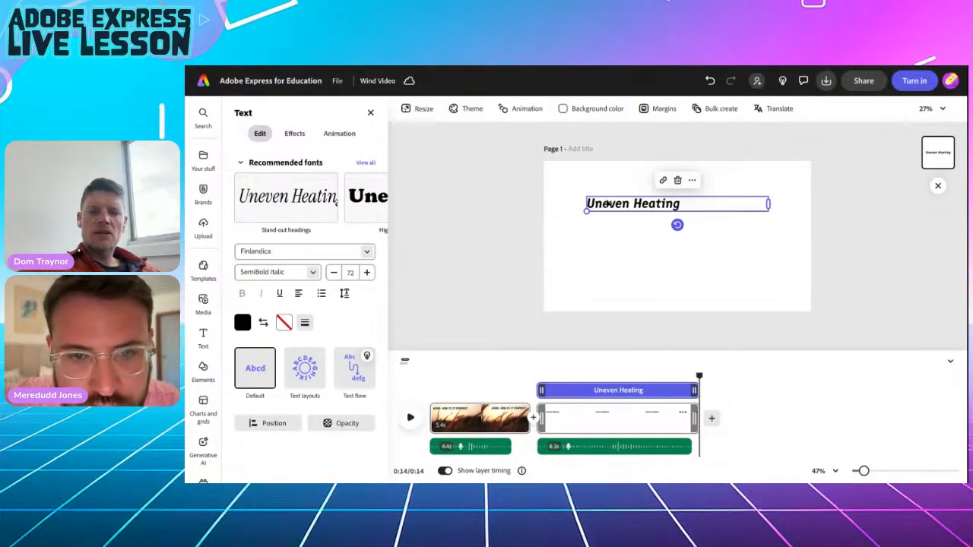
Apply the Dynamic text layout, enlarge the title and place it near the page bottom.
click(304, 370)
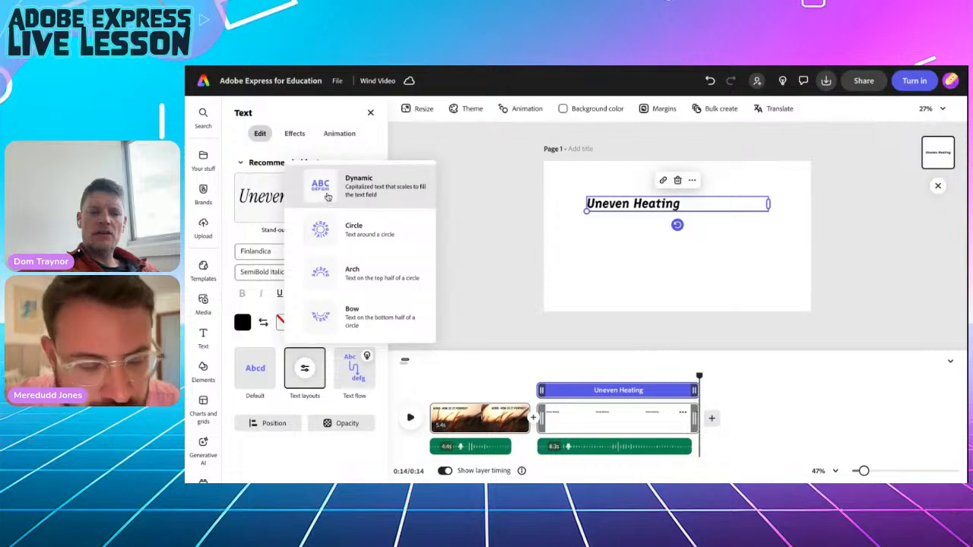
click(328, 197)
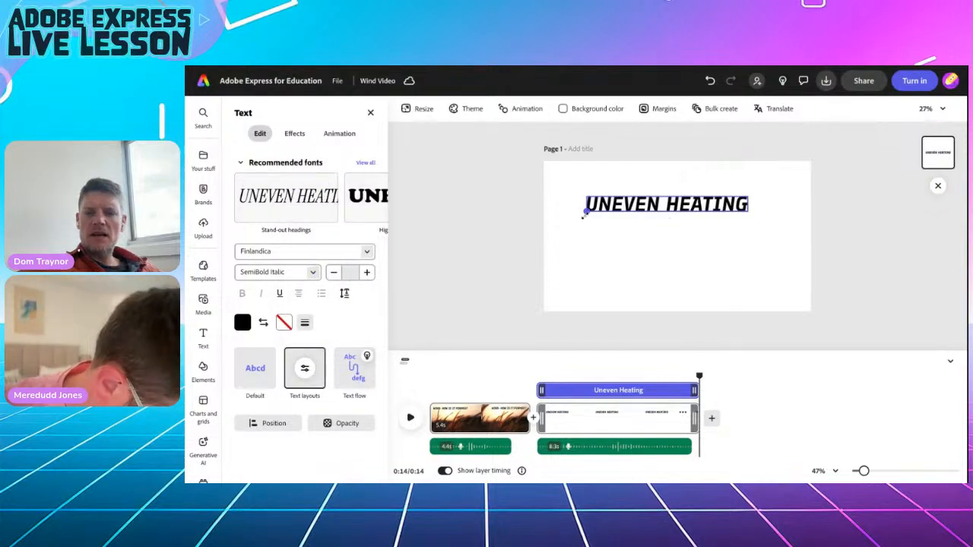
drag(583, 215, 560, 230)
drag(651, 224, 677, 287)
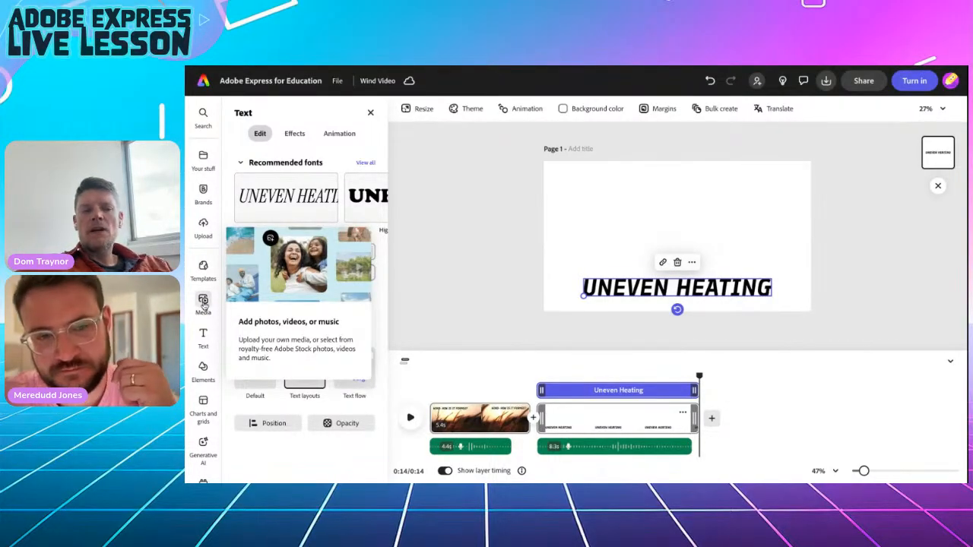
Search stock videos for 'sunshine' and make the misty sunrise clip fill the page.
click(203, 304)
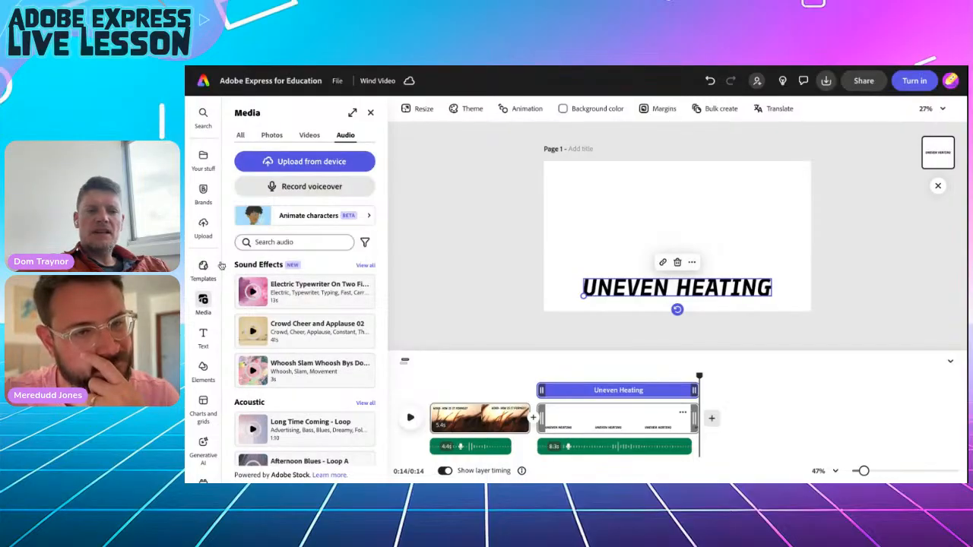
click(309, 135)
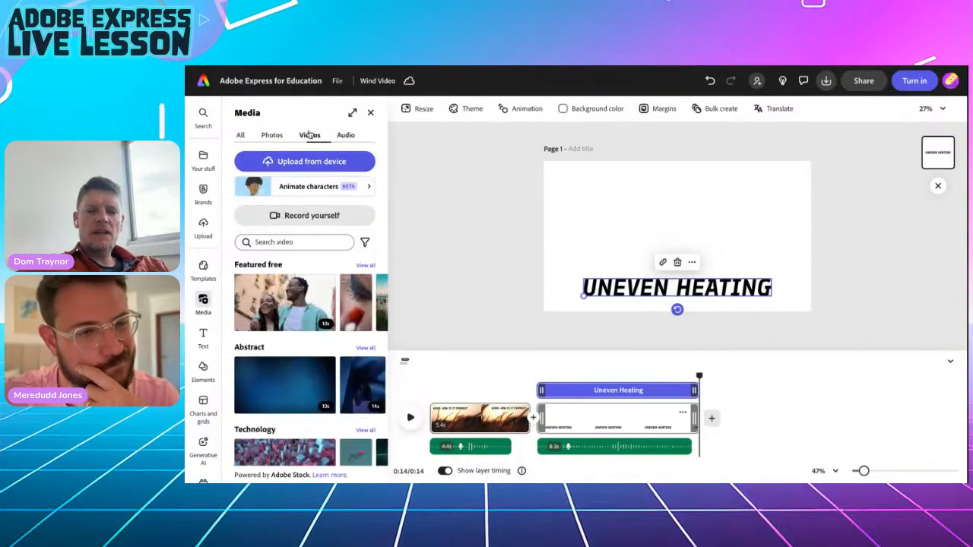
click(282, 242)
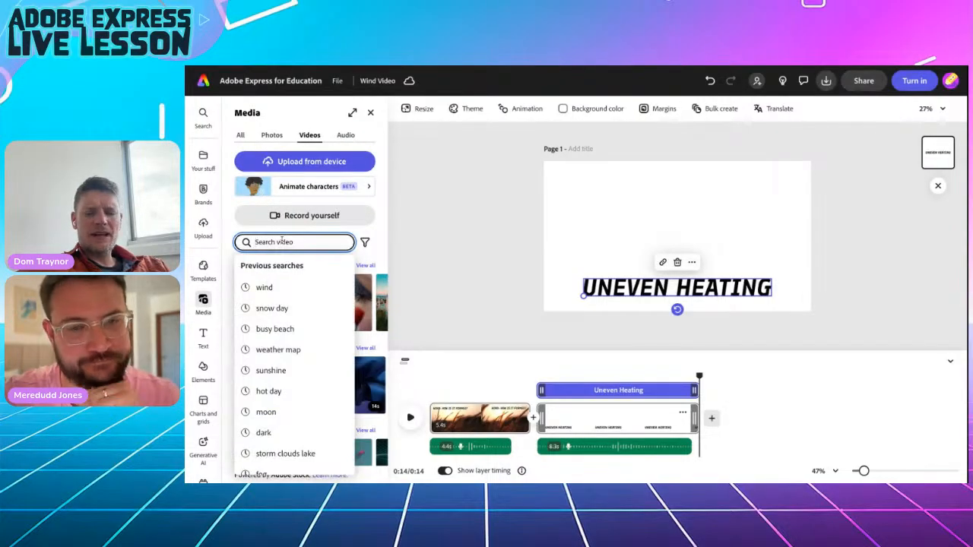
text(sunshine)
key(Return)
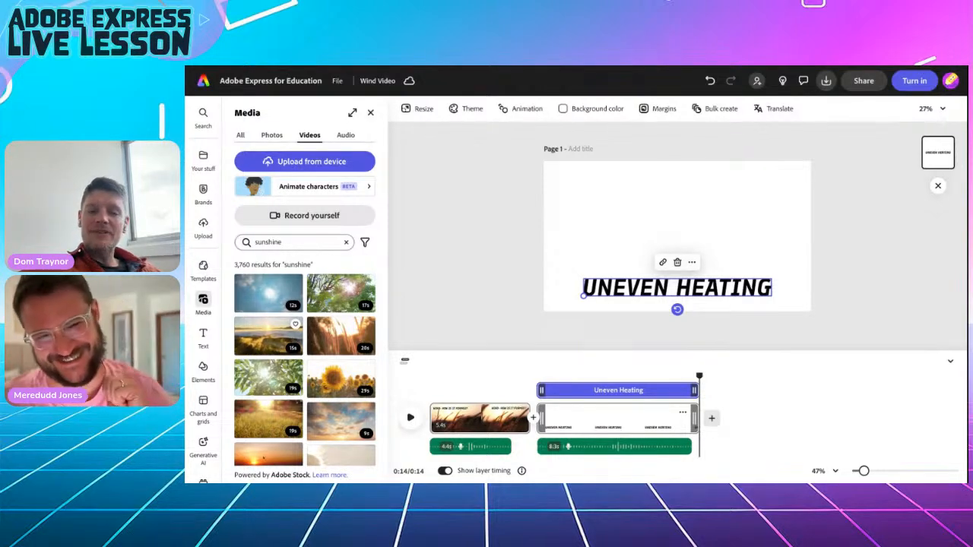
click(267, 335)
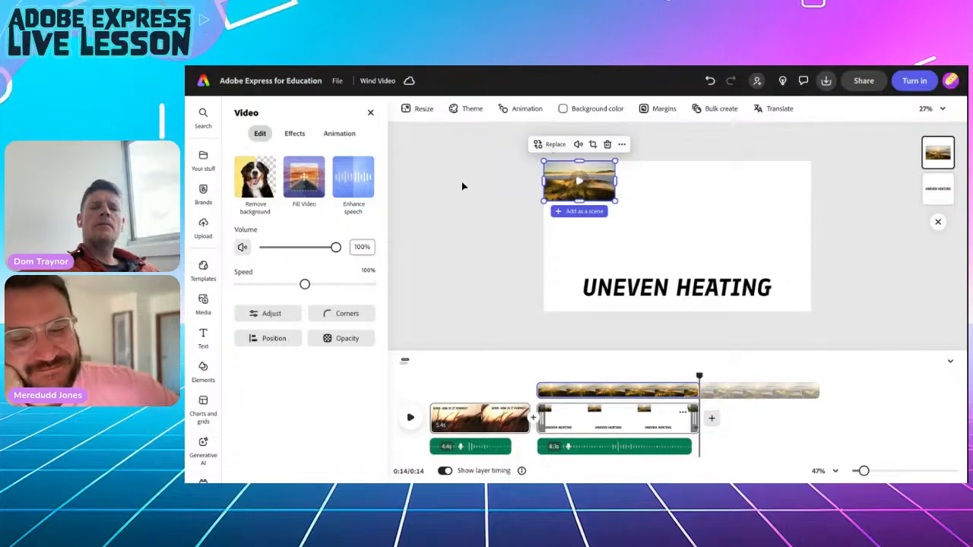
click(304, 180)
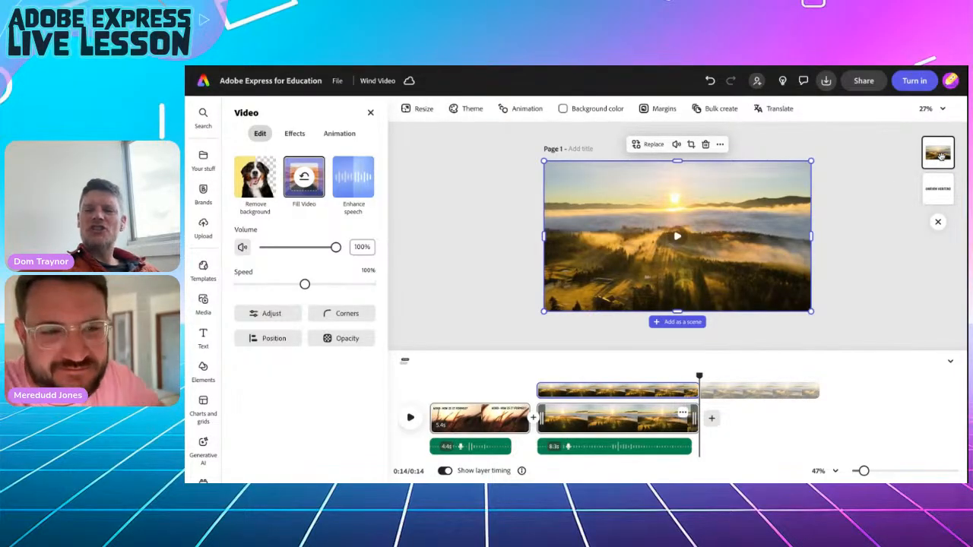
drag(941, 156, 939, 155)
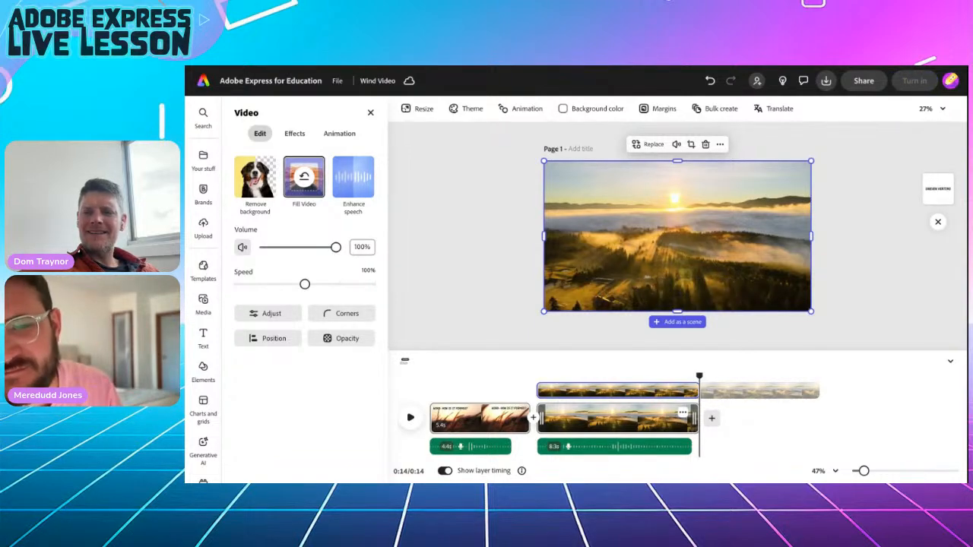
Send the sunrise video behind the UNEVEN HEATING title.
click(720, 144)
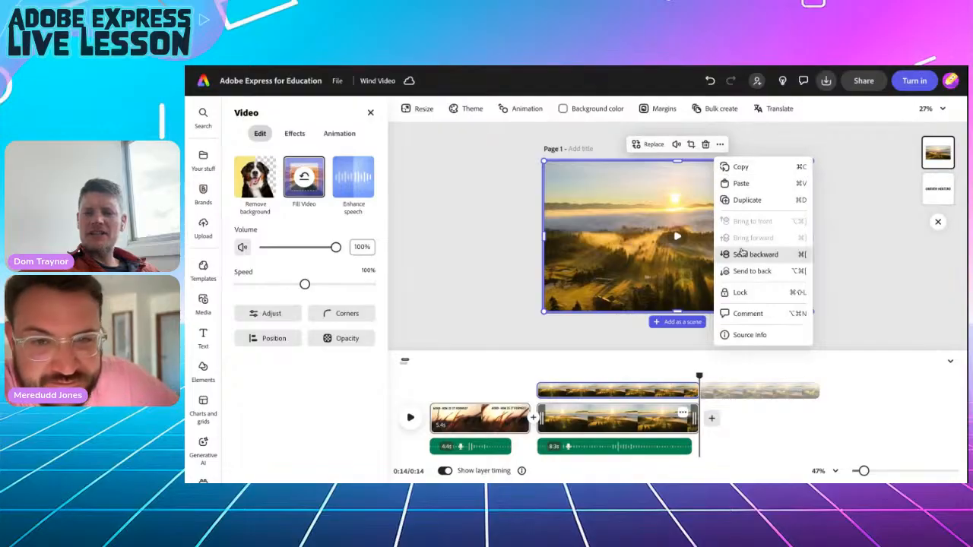
click(747, 271)
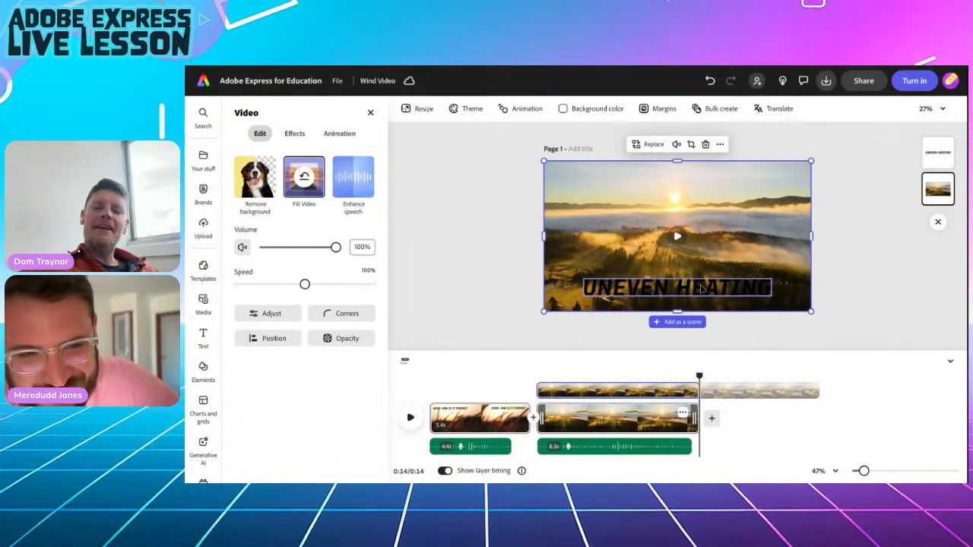
click(701, 289)
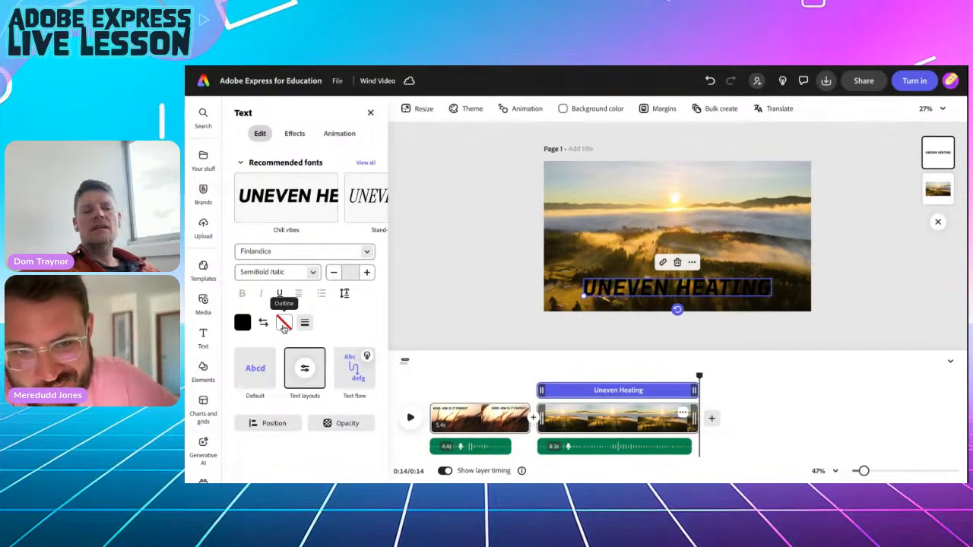
Give the title a thick white outline and preview the scene from about 0:06.
click(283, 324)
click(337, 296)
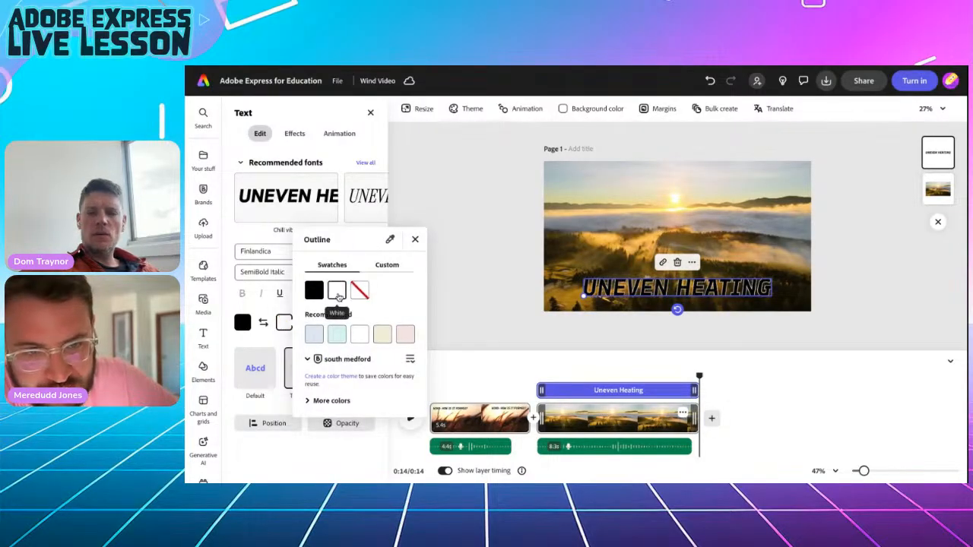
click(414, 239)
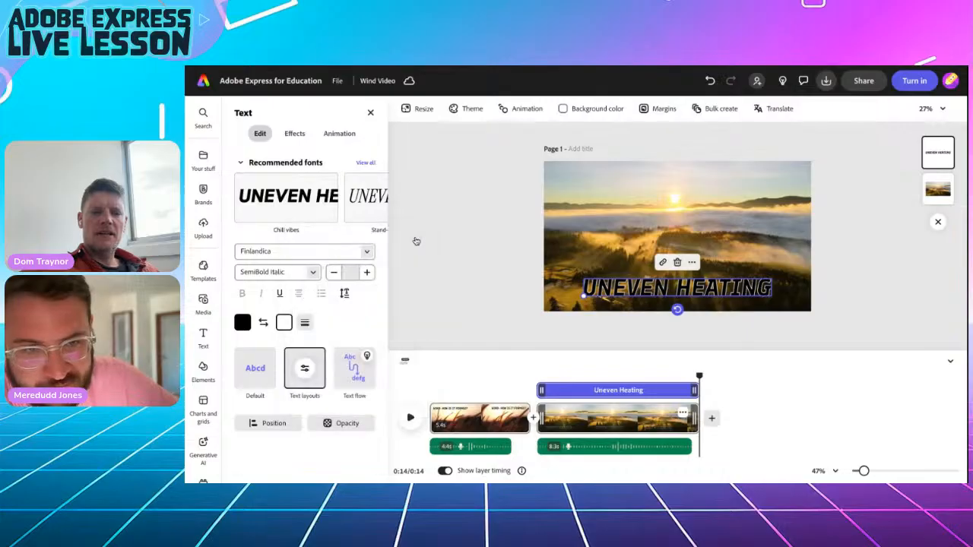
click(304, 322)
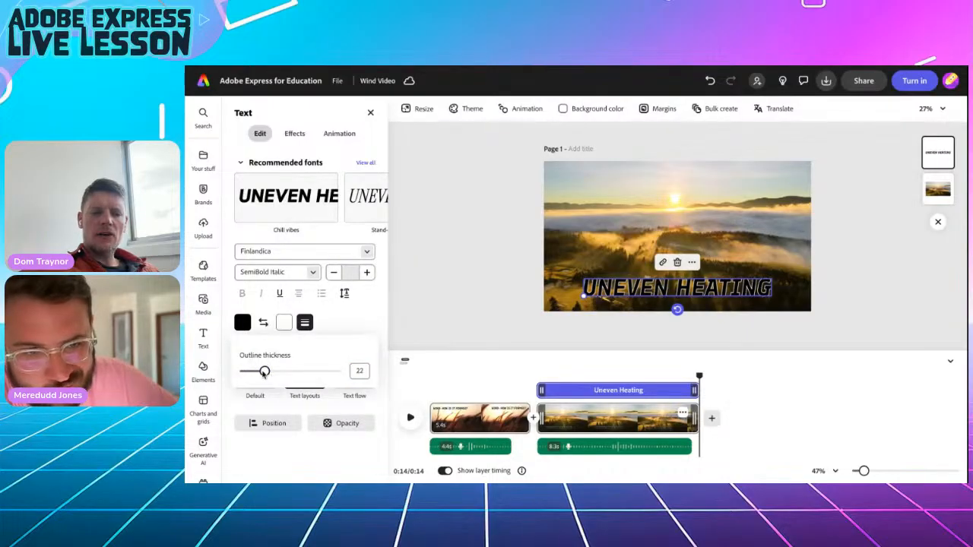
drag(263, 372, 301, 370)
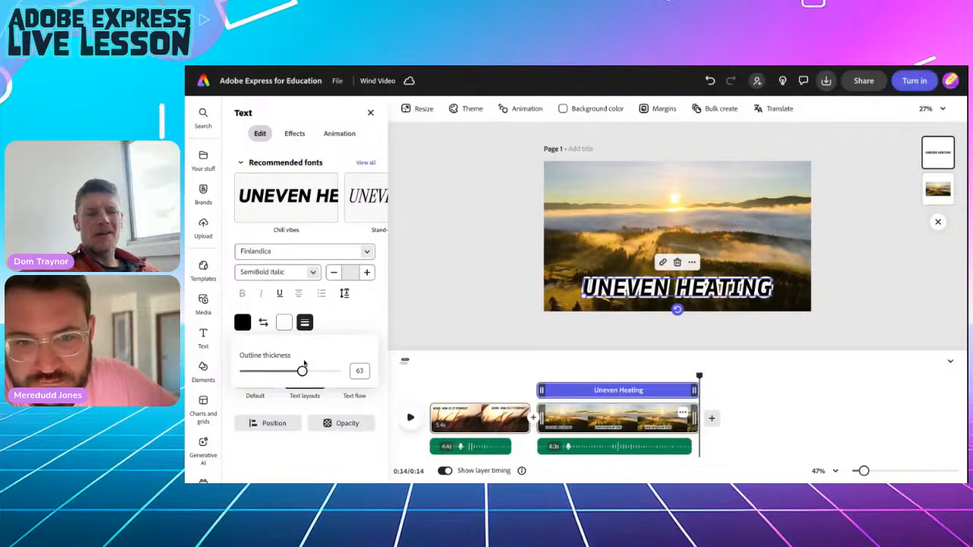
click(442, 260)
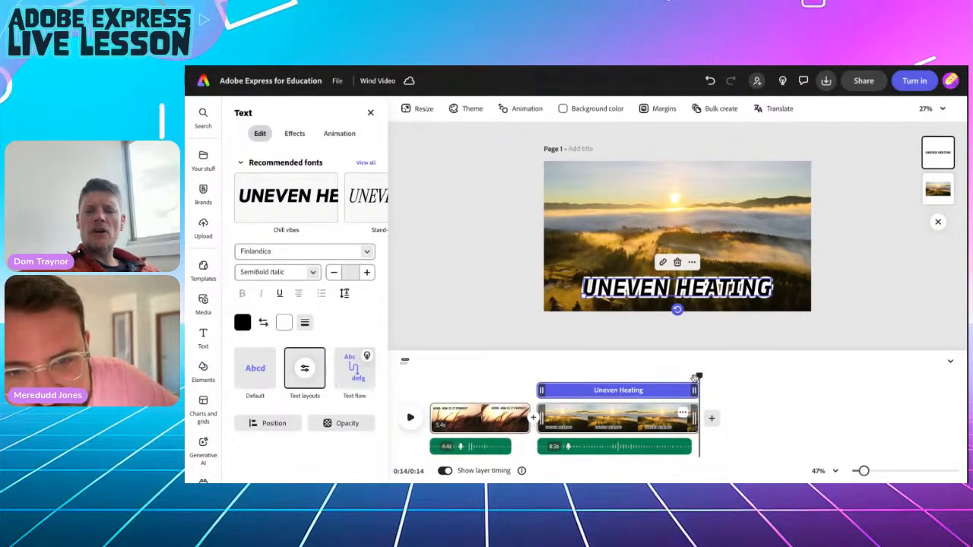
drag(699, 375, 538, 375)
click(409, 418)
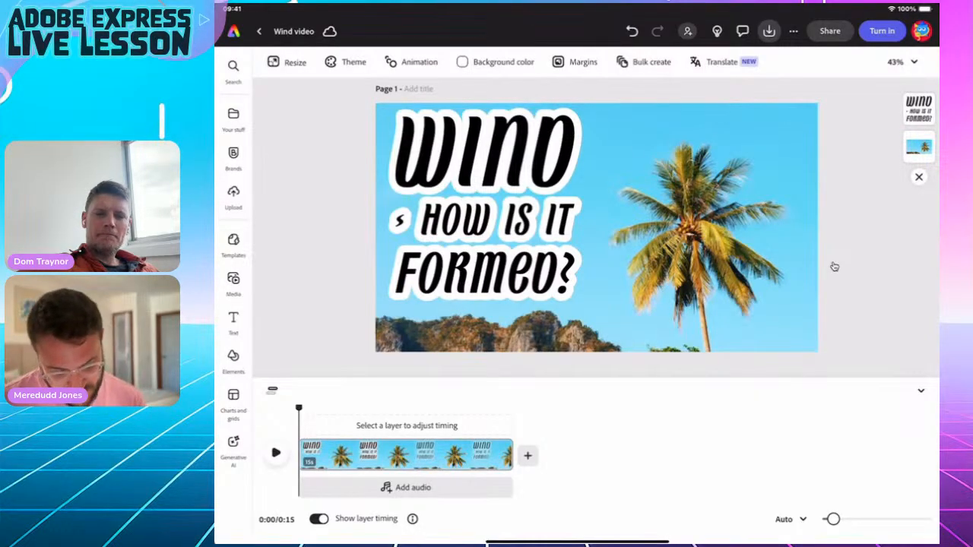
Record a 5.4-second voiceover under the palm-tree title scene, allowing microphone access.
click(233, 283)
click(404, 92)
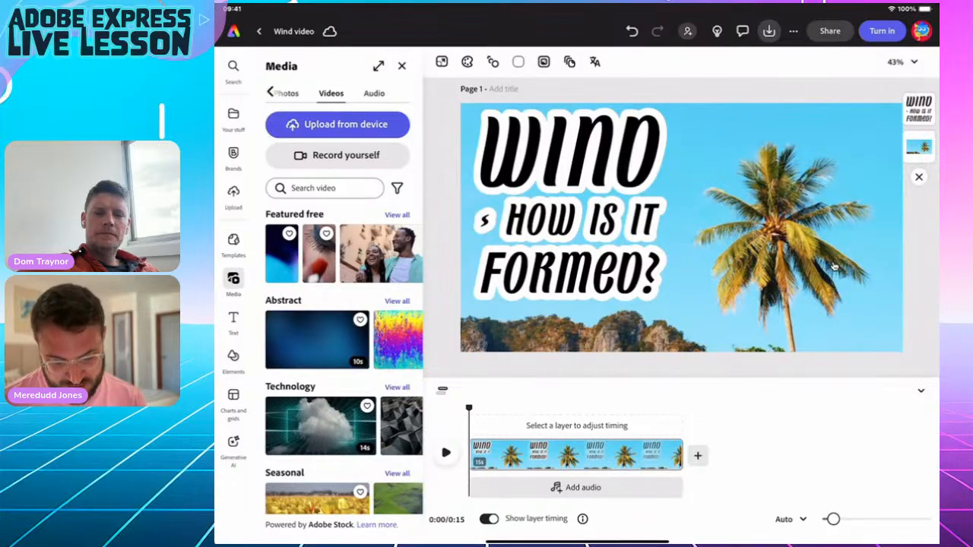
click(392, 93)
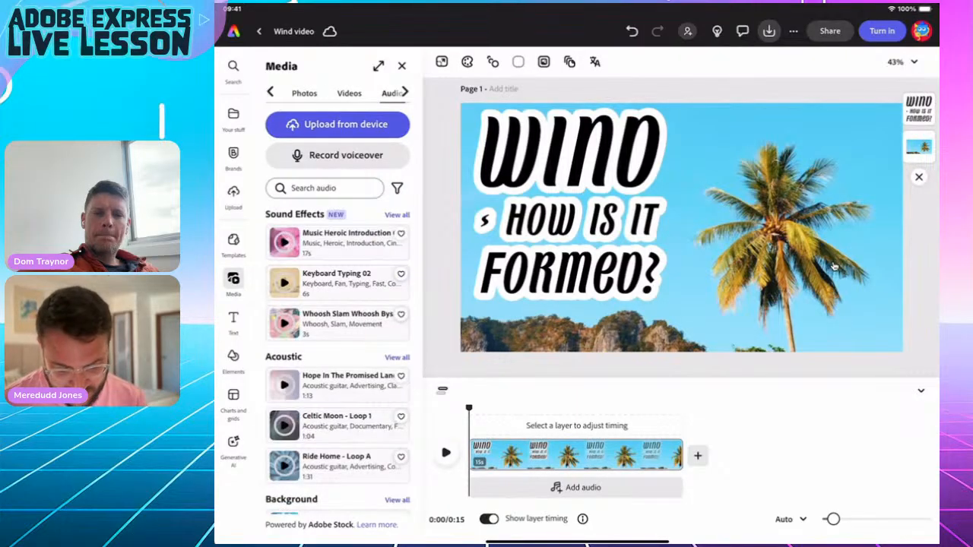
click(345, 155)
click(612, 311)
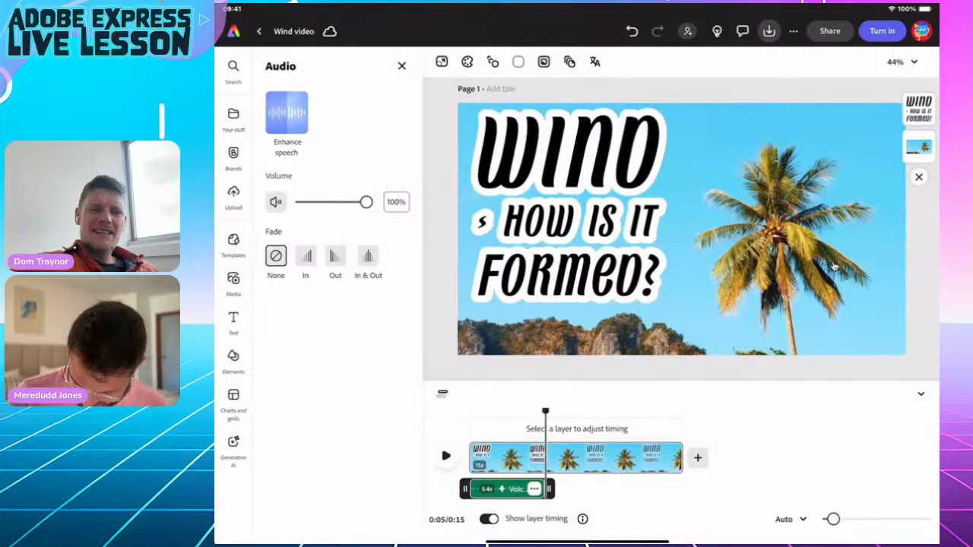
mouse_move(545, 411)
mouse_down()
mouse_move(649, 412)
mouse_move(490, 411)
mouse_move(601, 411)
mouse_move(559, 411)
mouse_up()
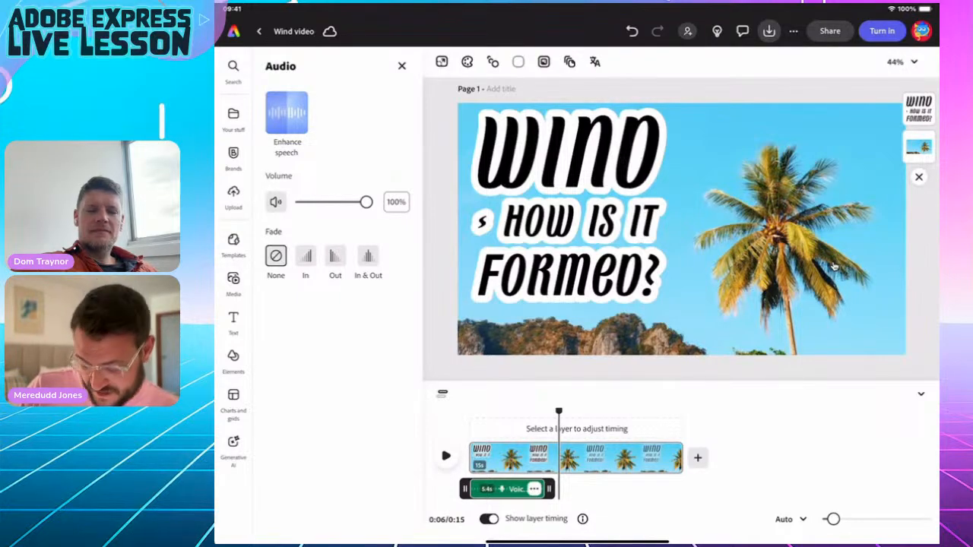
click(833, 266)
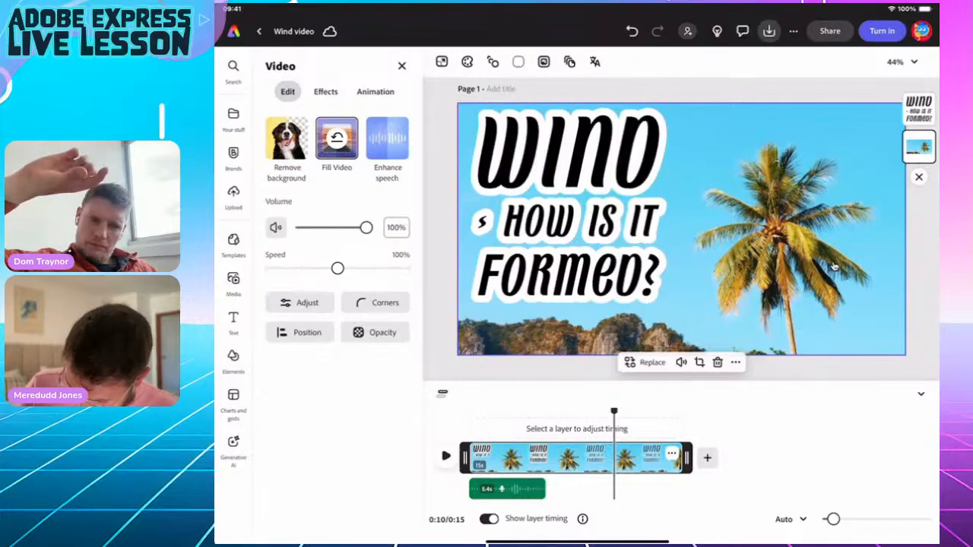
Trim the title scene to about 6 seconds, preview it, and add a blank 5-second scene.
drag(686, 457, 554, 457)
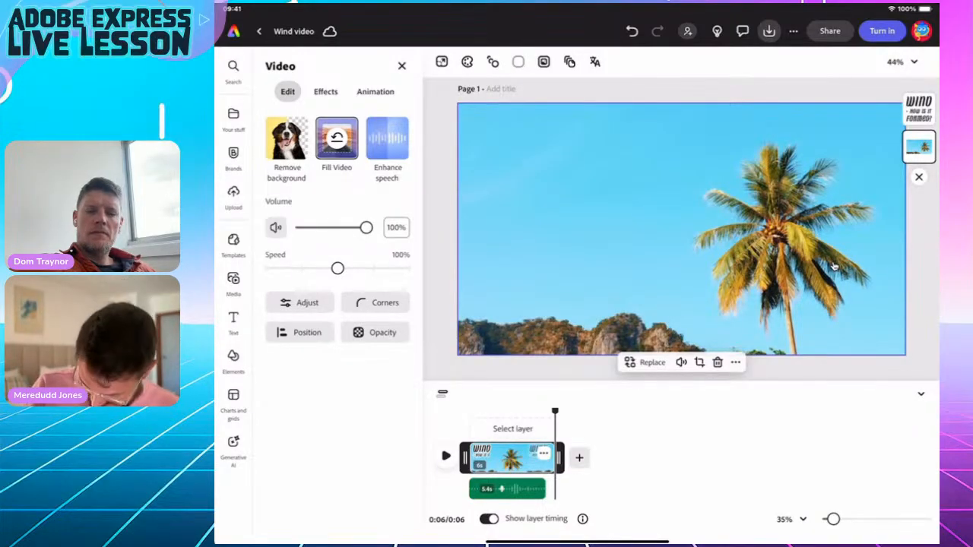
key(space)
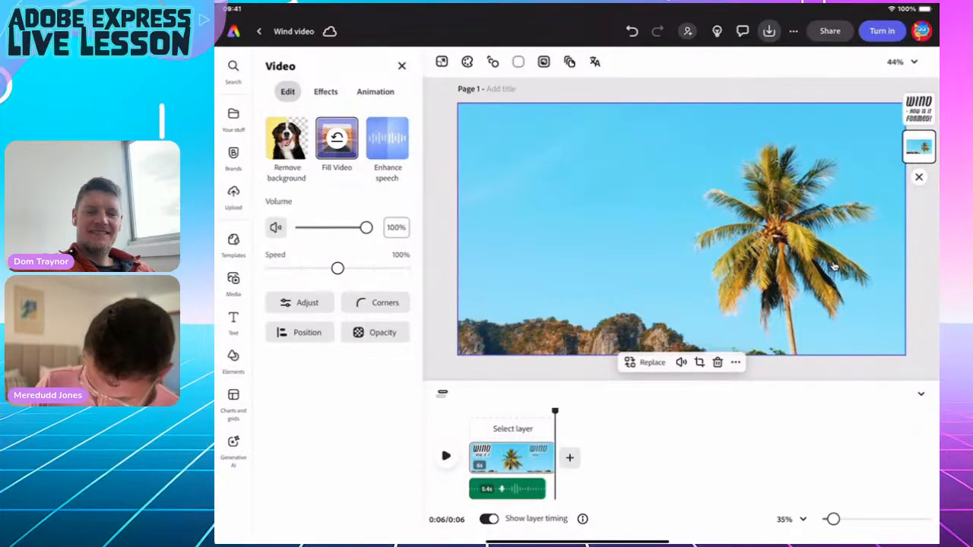
click(569, 458)
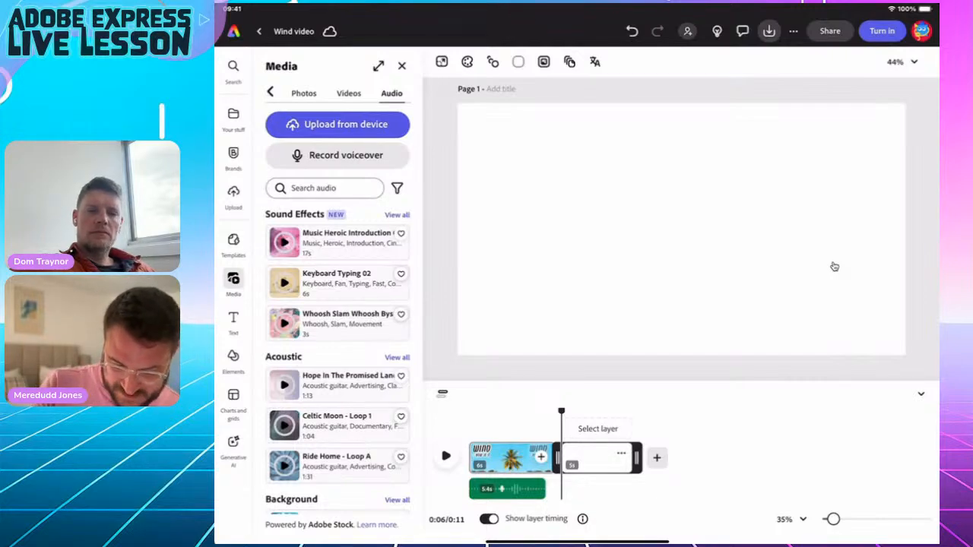
Search stock videos for 'Sun earth' and add the Earth-at-night clip to the second scene.
click(349, 92)
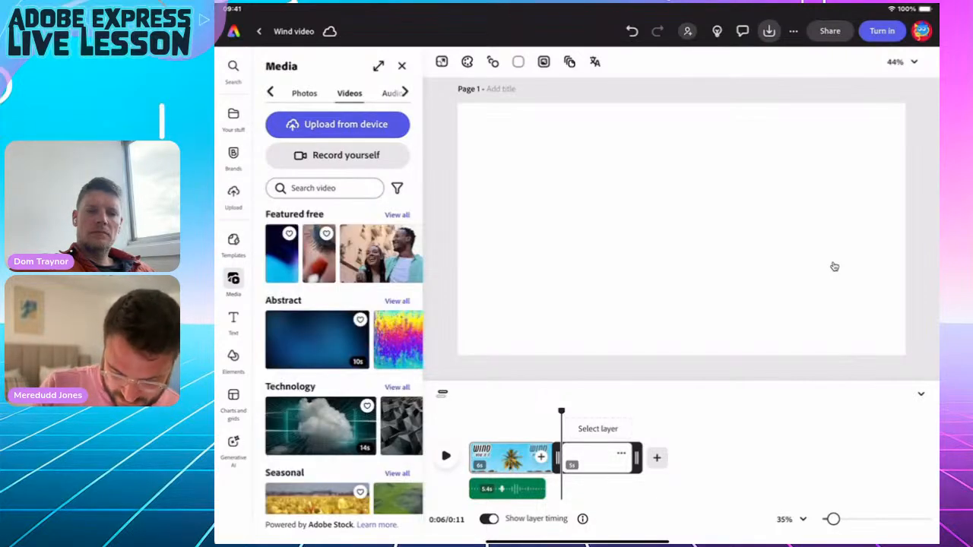
click(325, 188)
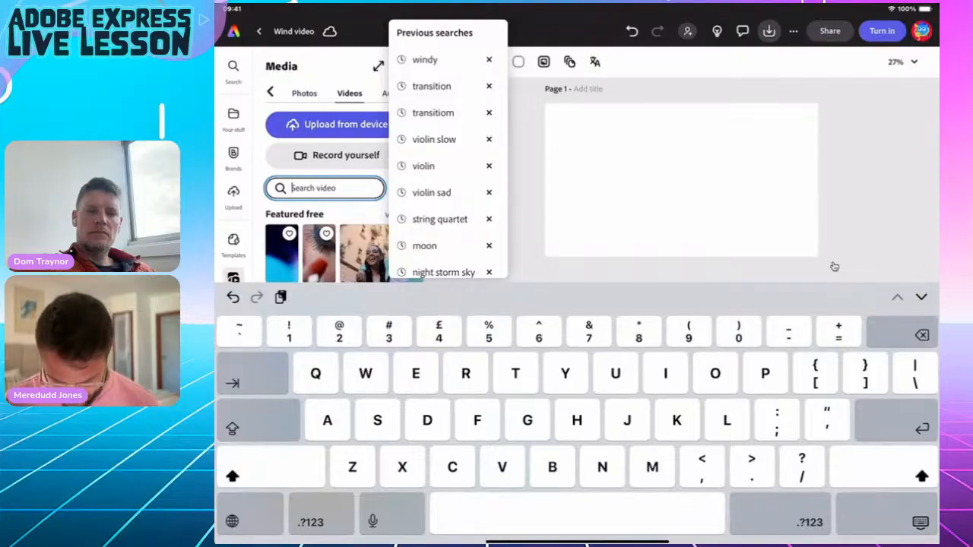
text(Sun)
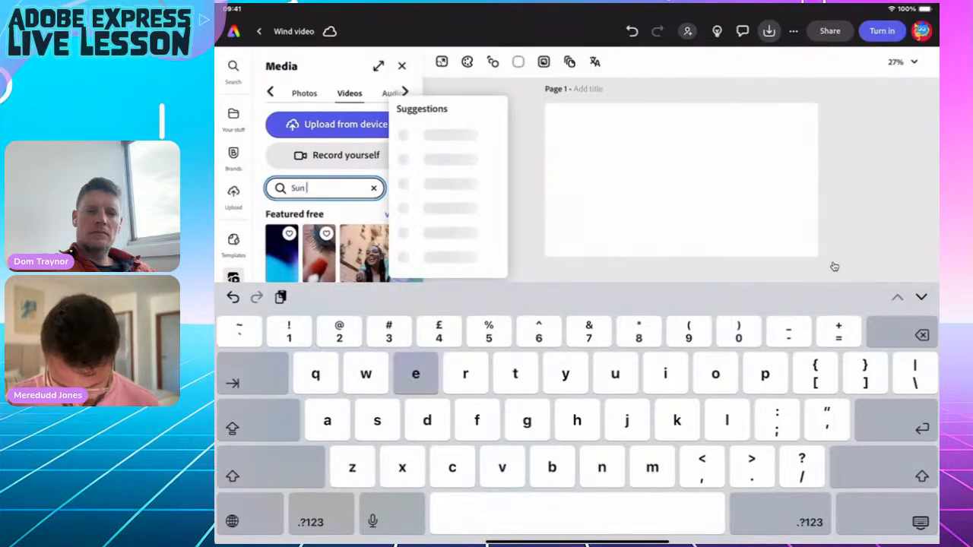
text( earth)
key(Return)
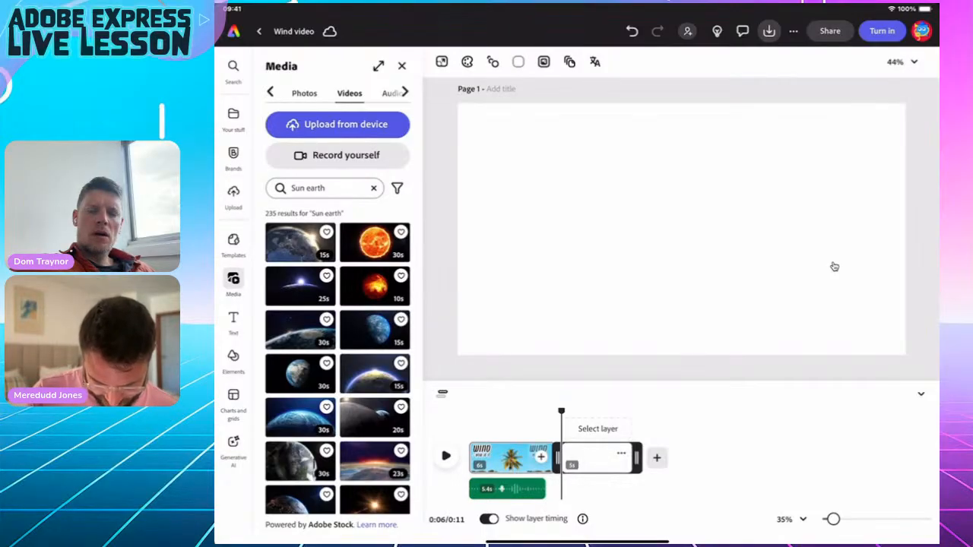
click(299, 242)
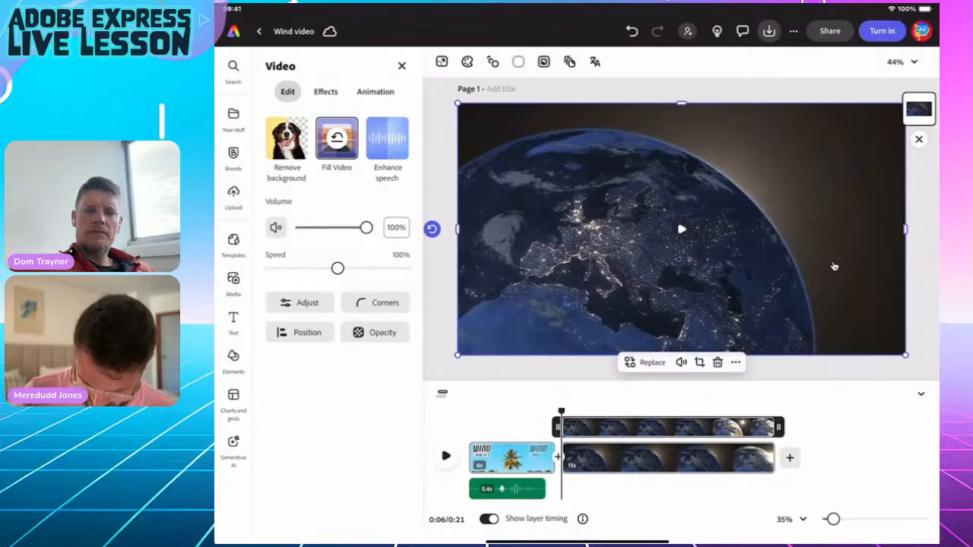
Preview and scrub the Earth clip, then bring up the app switcher.
key(space)
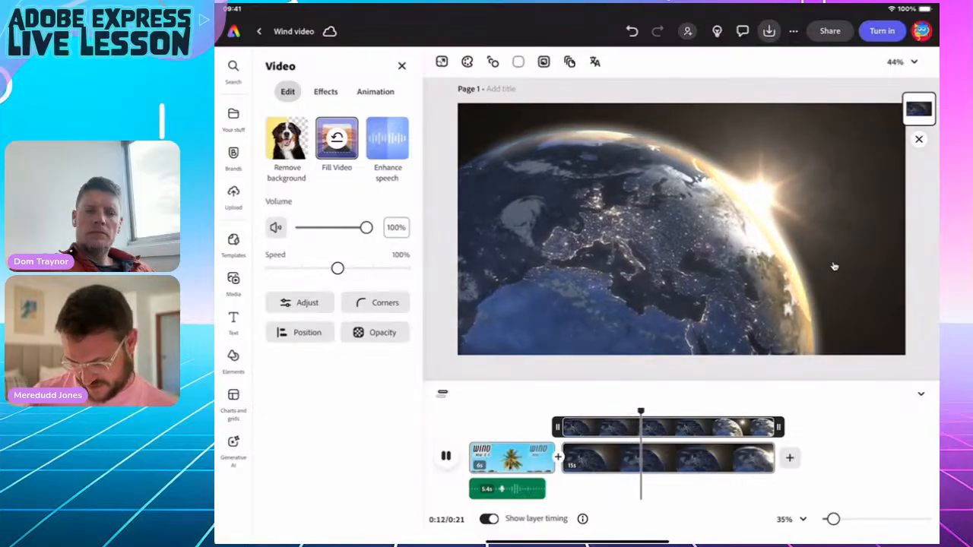
key(space)
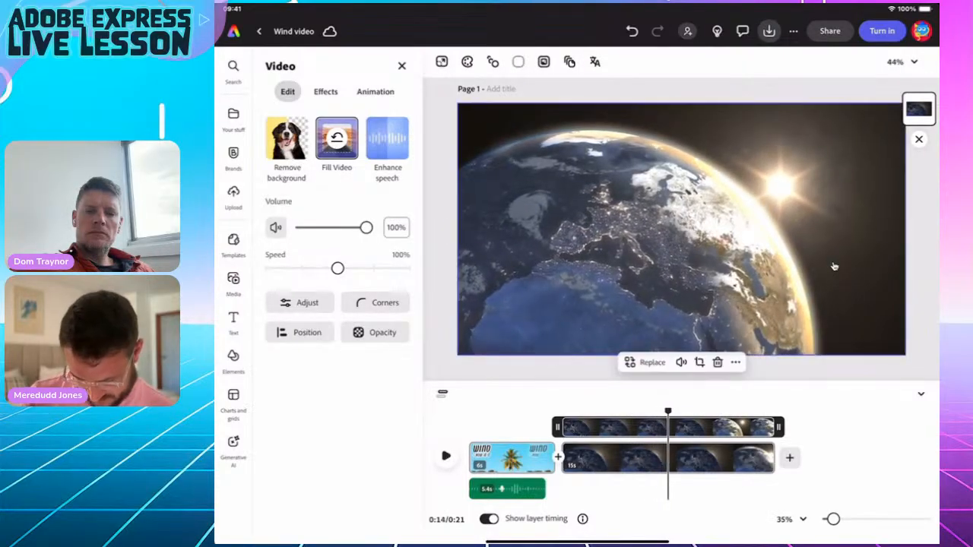
drag(668, 411, 585, 411)
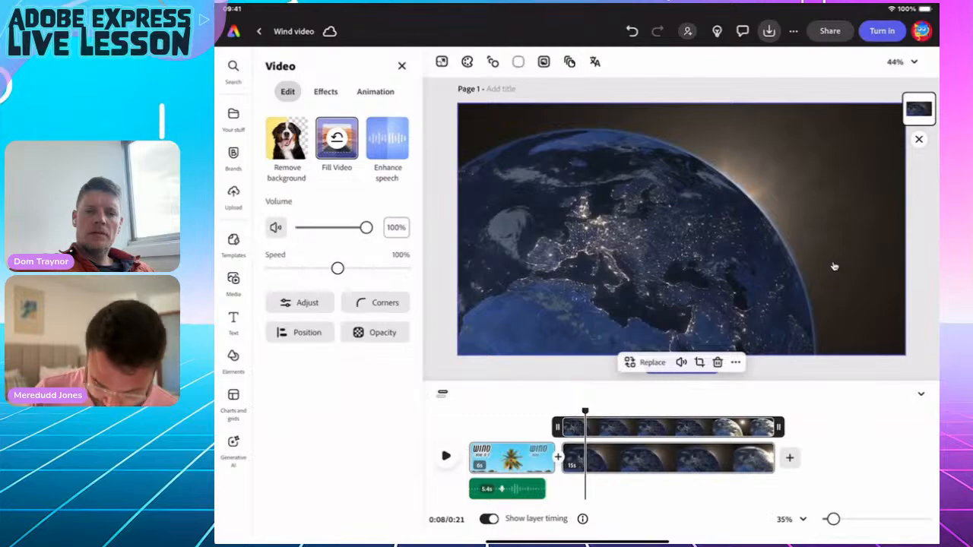
key(super+Up)
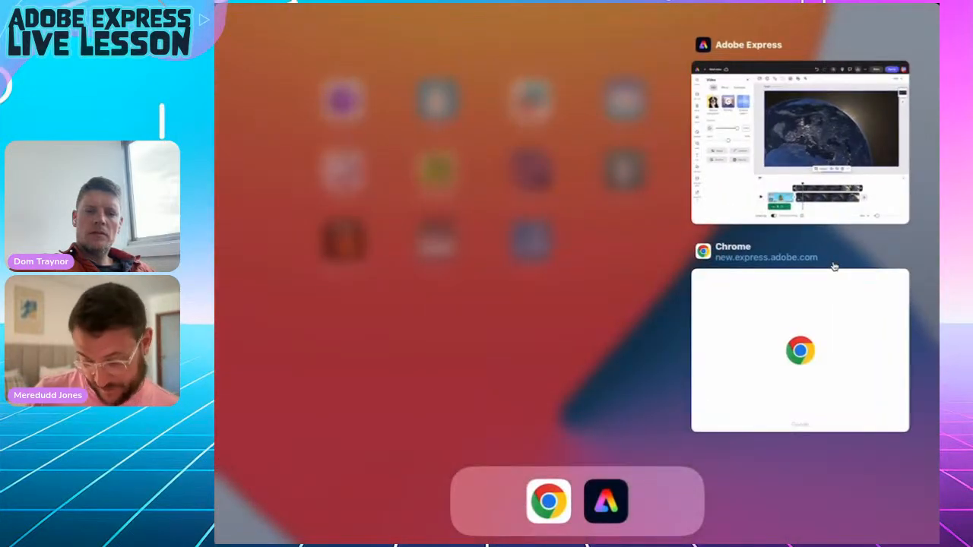
Open the lesson page's Google Doc link in a new tab.
click(834, 270)
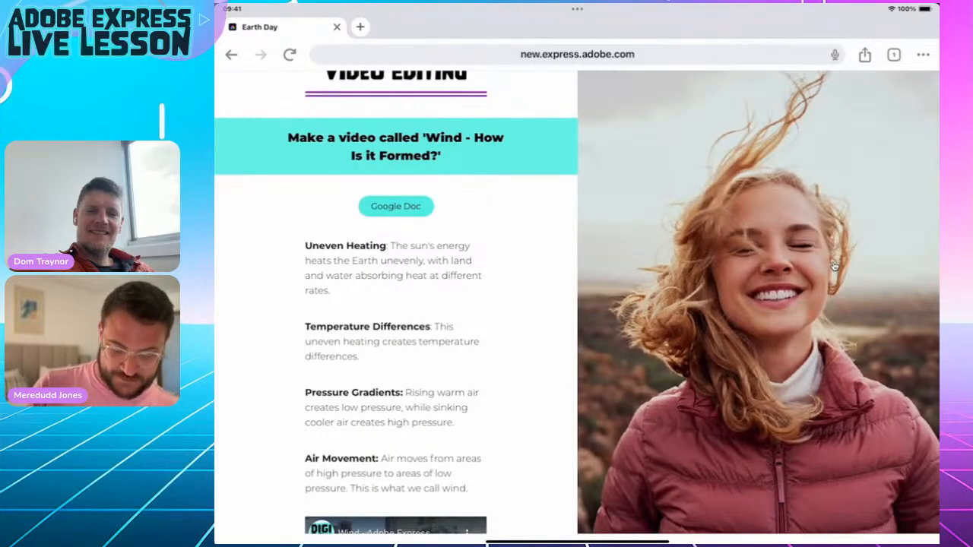
drag(308, 246, 343, 324)
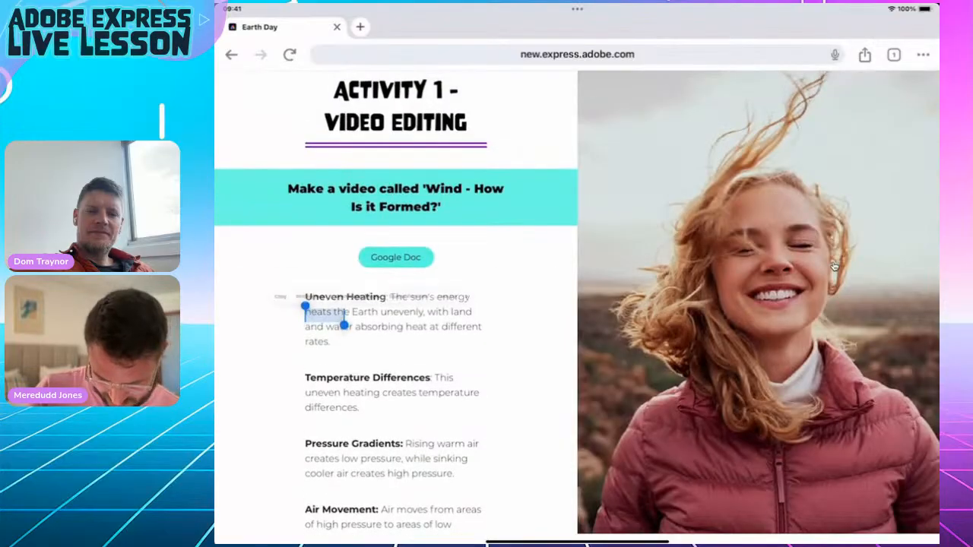
click(834, 268)
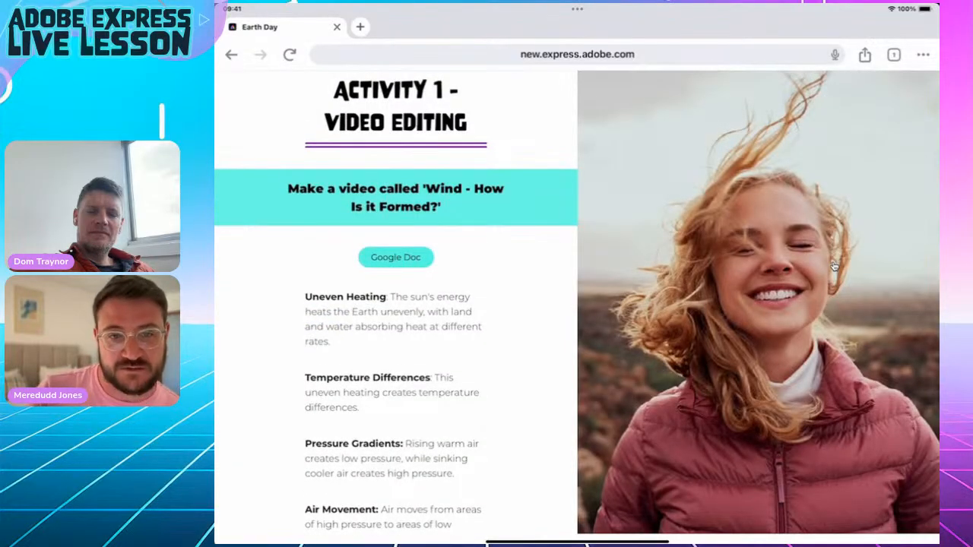
double_click(343, 296)
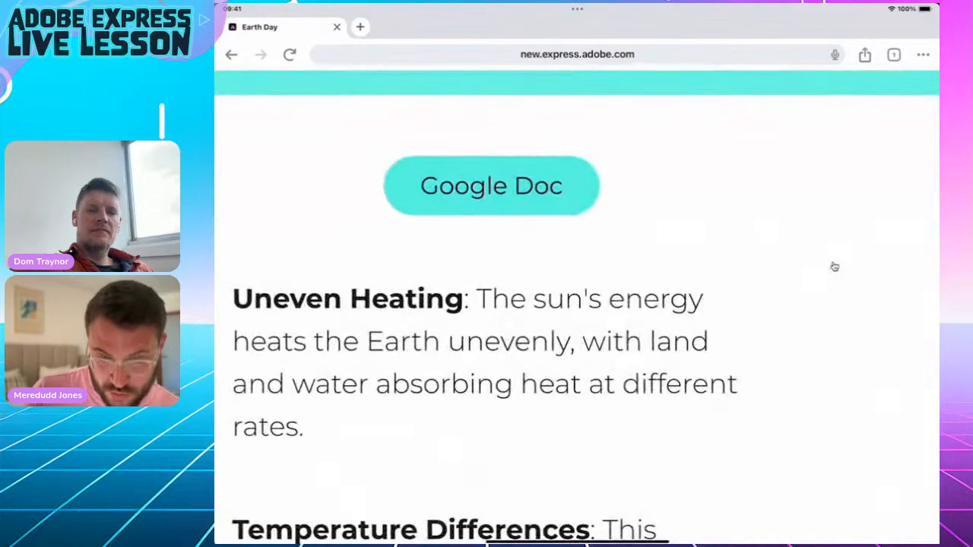
scroll(834, 267, down, 2)
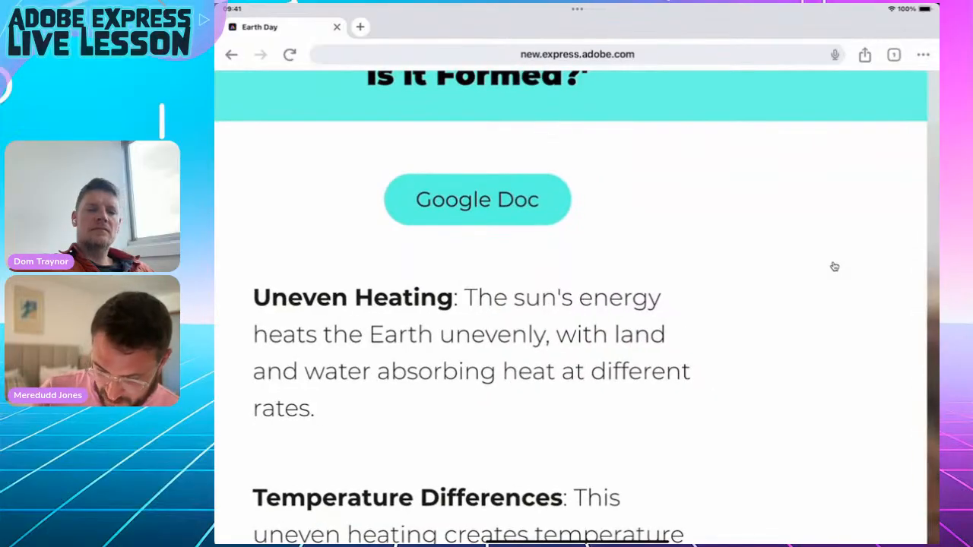
right_click(477, 199)
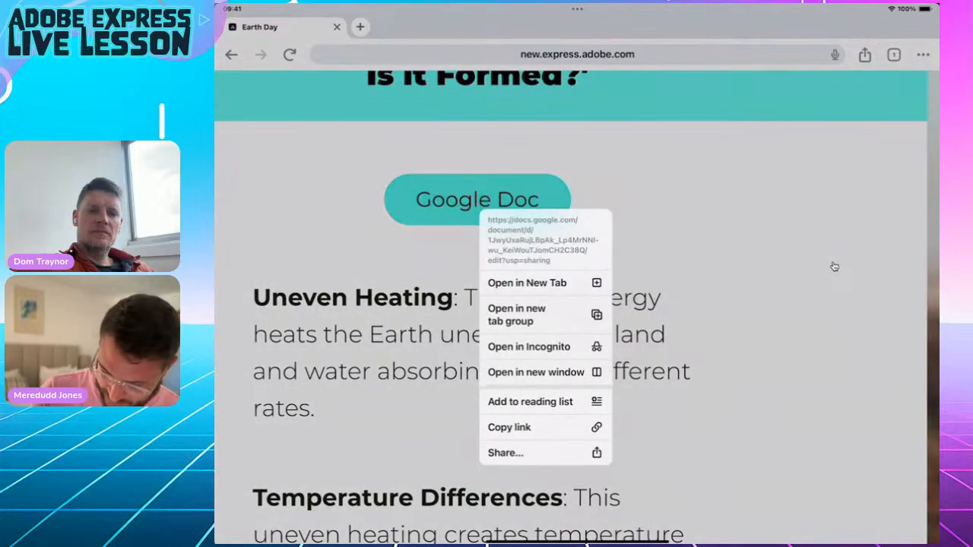
click(526, 283)
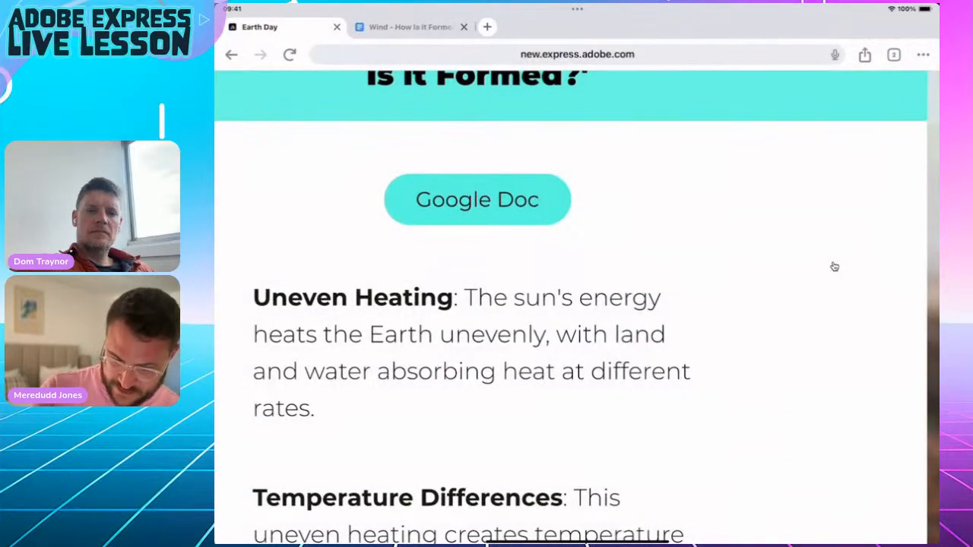
Copy the Uneven Heating paragraph from the 'Wind - How Is it Formed?' doc and return to Adobe Express.
click(411, 27)
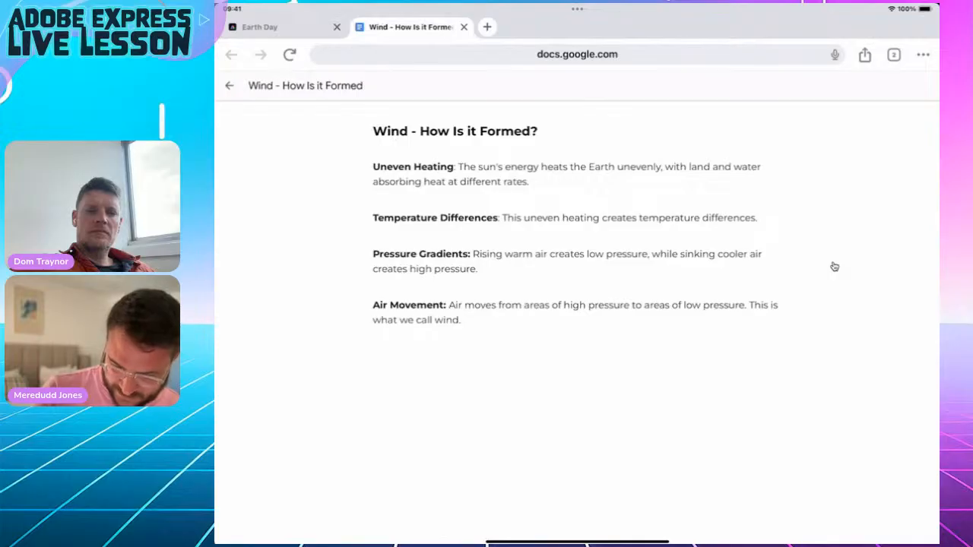
drag(374, 166, 529, 183)
key(ctrl+c)
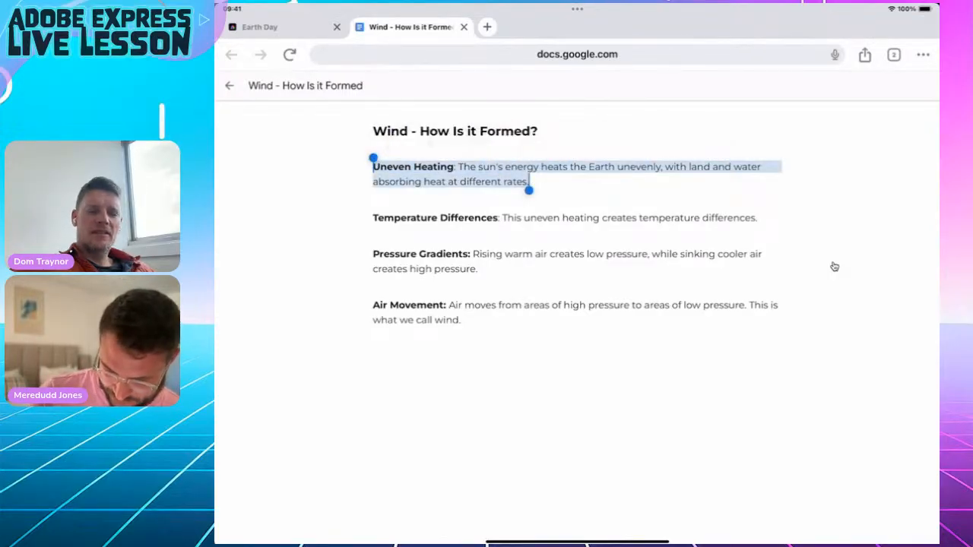
drag(578, 543, 577, 342)
click(790, 327)
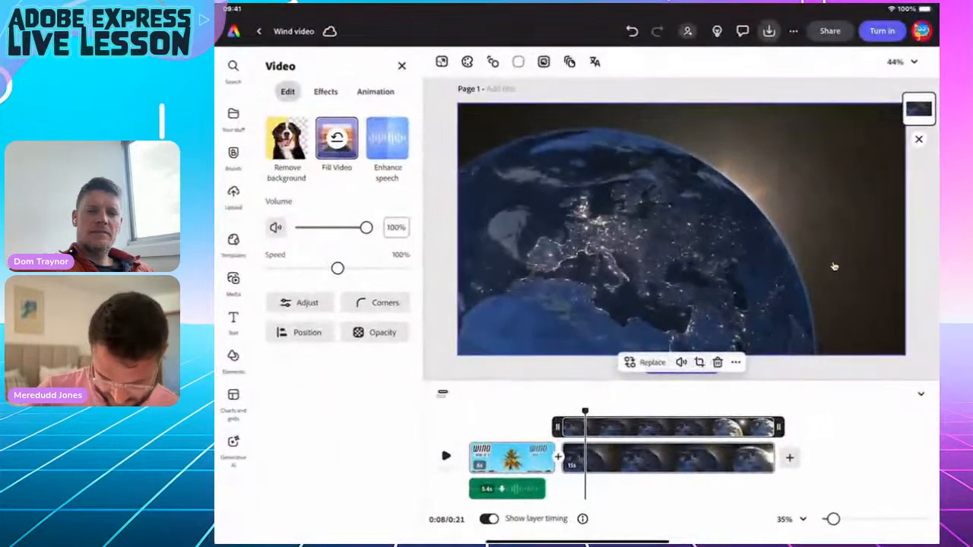
Add a text box with the pasted Uneven Heating paragraph and make its fill colour white.
click(233, 319)
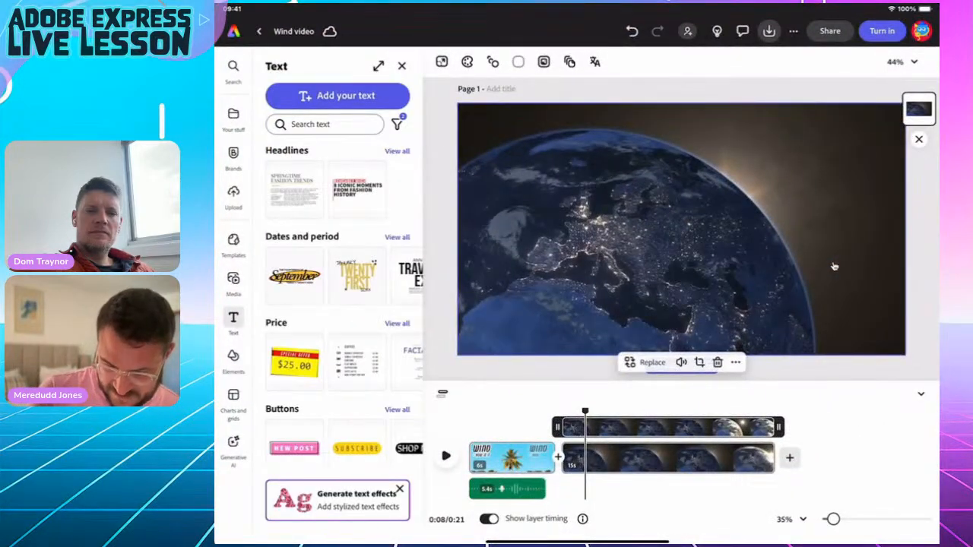
click(336, 95)
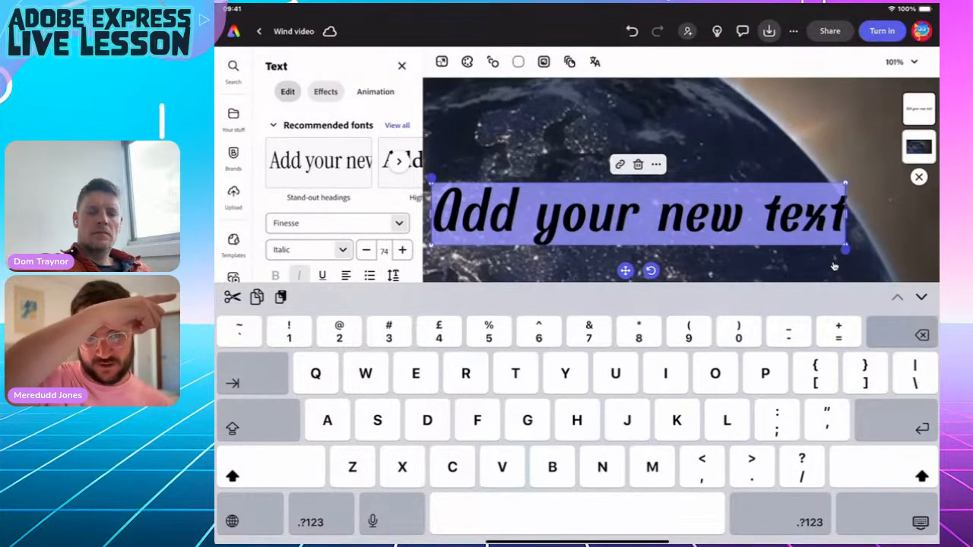
key(ctrl+v)
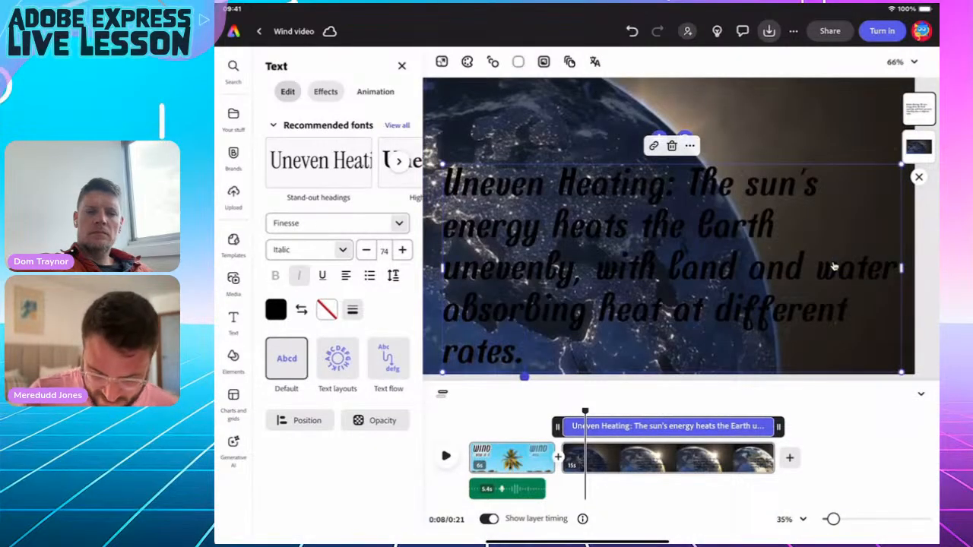
click(834, 267)
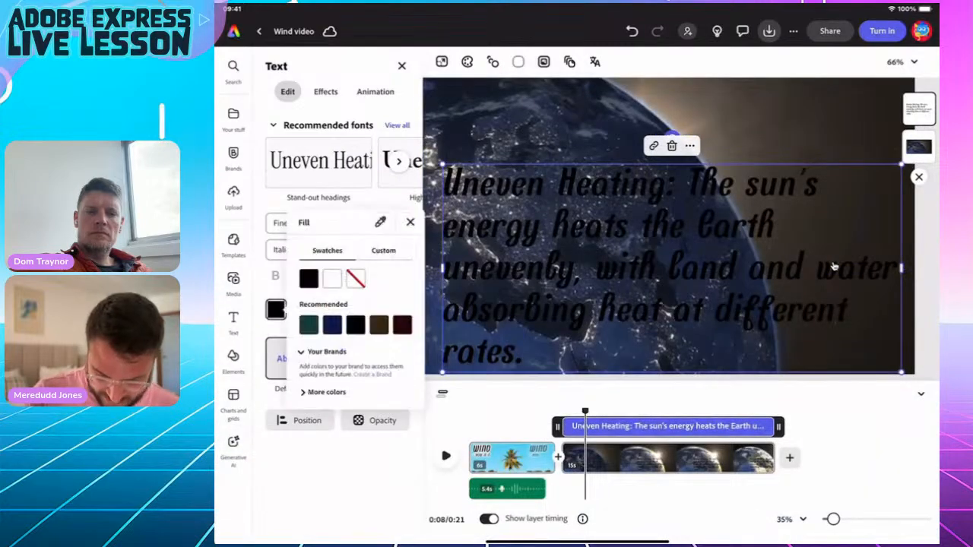
click(332, 279)
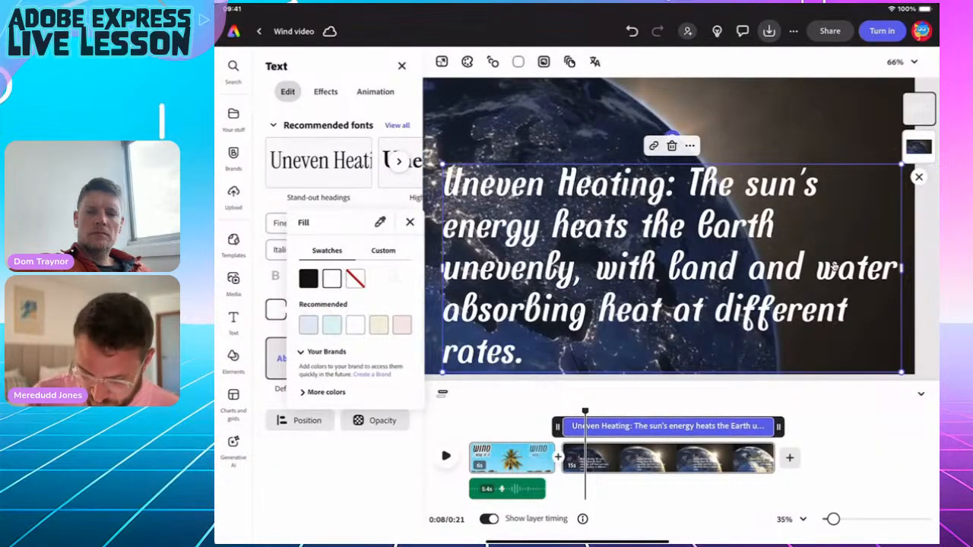
key(Escape)
key(Escape)
key(Escape)
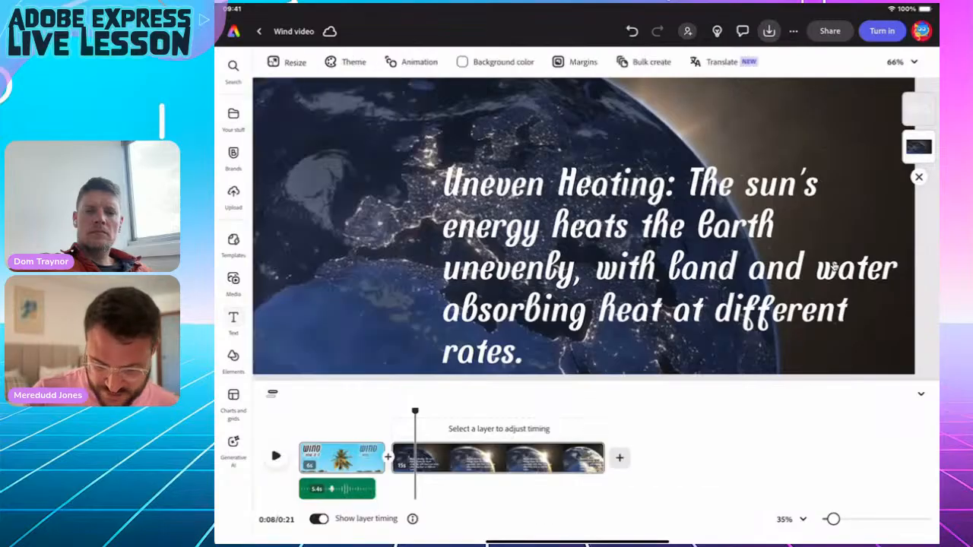
click(833, 266)
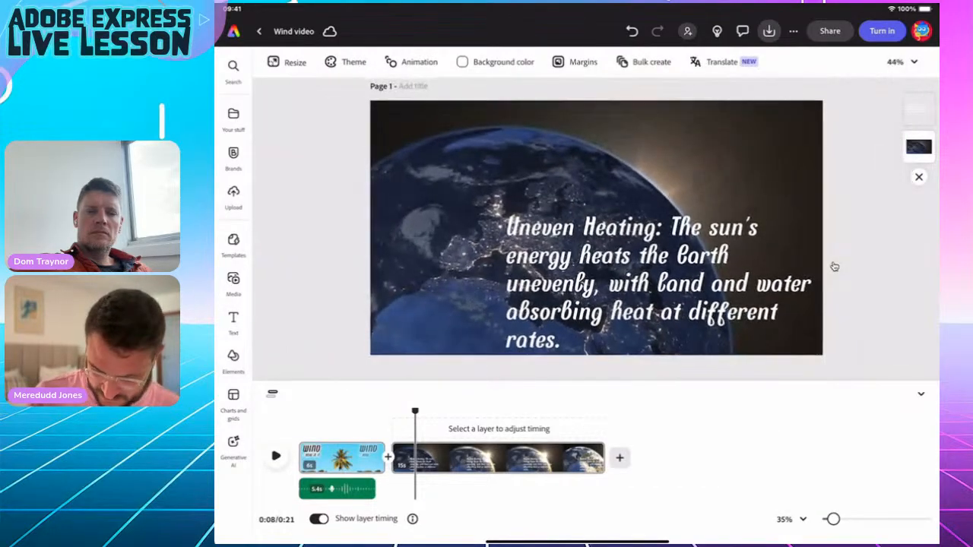
Enlarge the Uneven Heating text to size 90, move it up and left, and scrub to preview.
drag(744, 285, 685, 225)
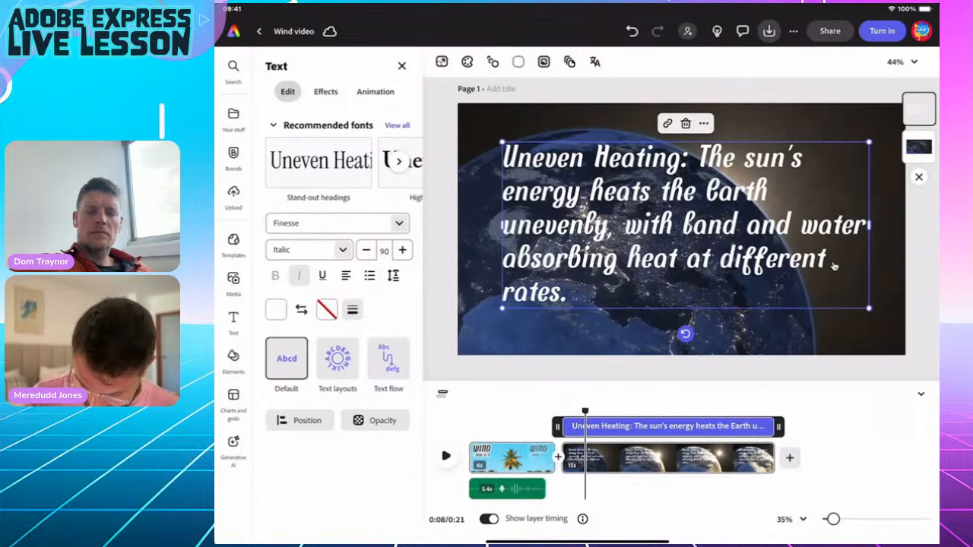
drag(585, 411, 565, 410)
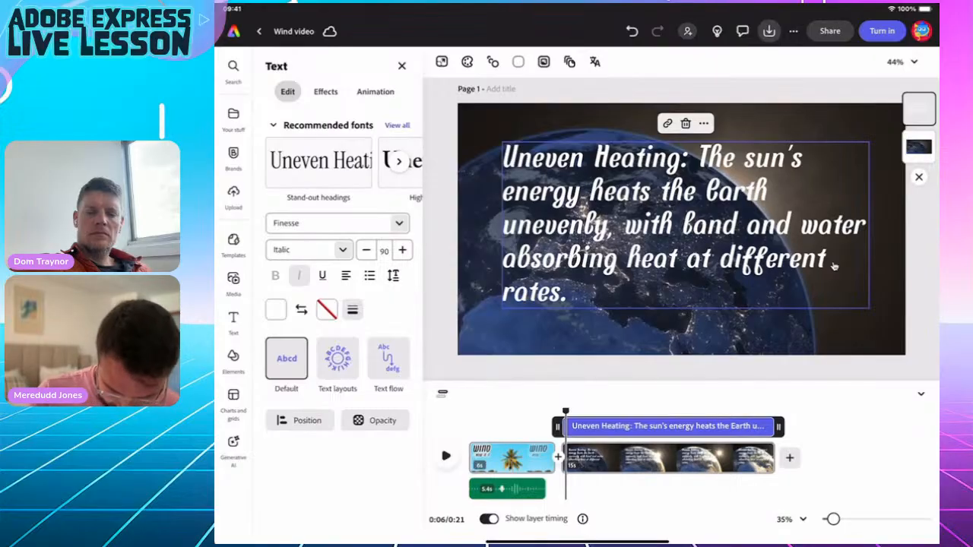
Set up a voiceover narration for the Earth scene from Media > Audio, granting microphone access.
click(234, 281)
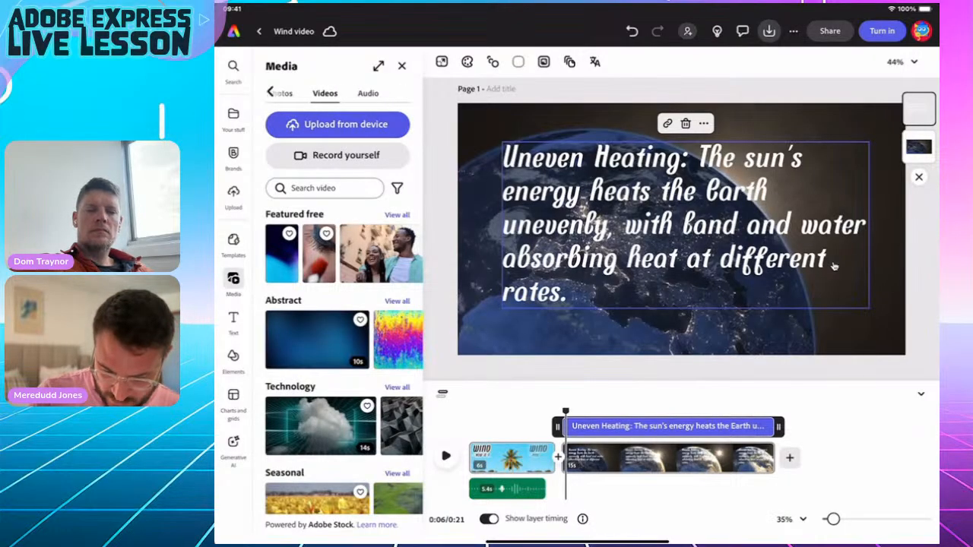
click(368, 92)
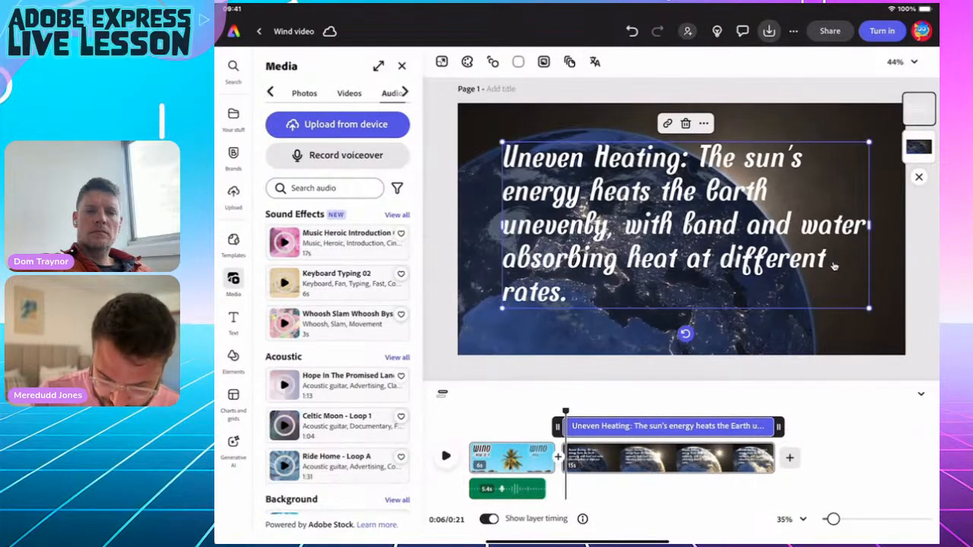
click(346, 155)
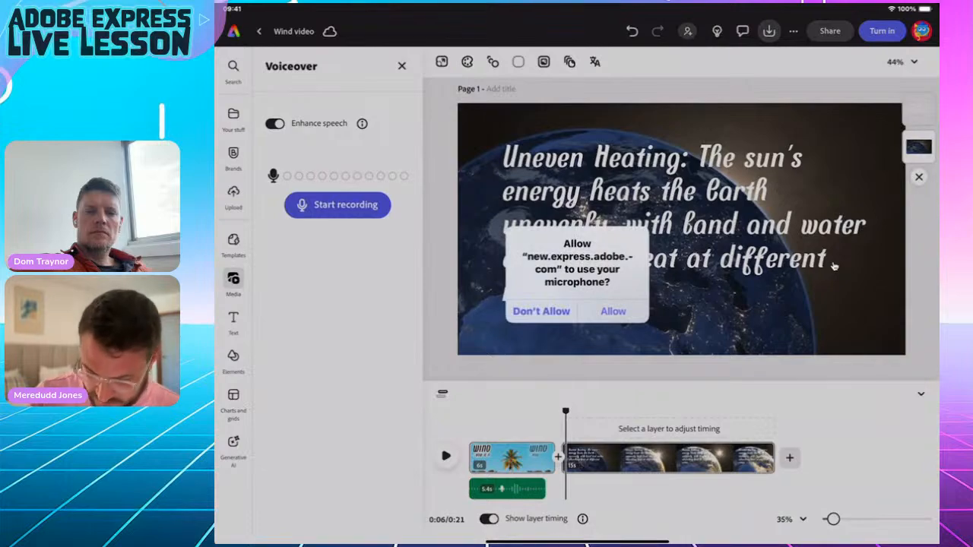
click(614, 310)
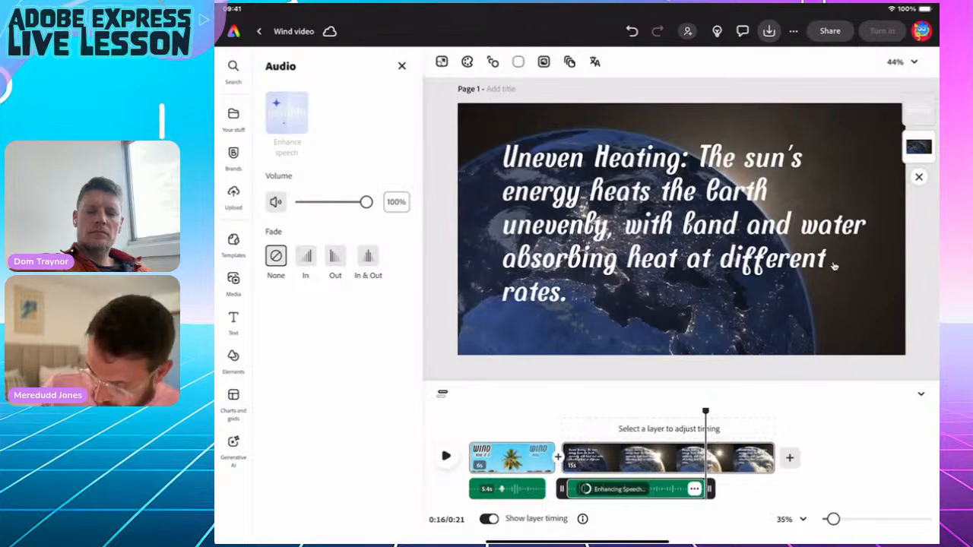
click(834, 265)
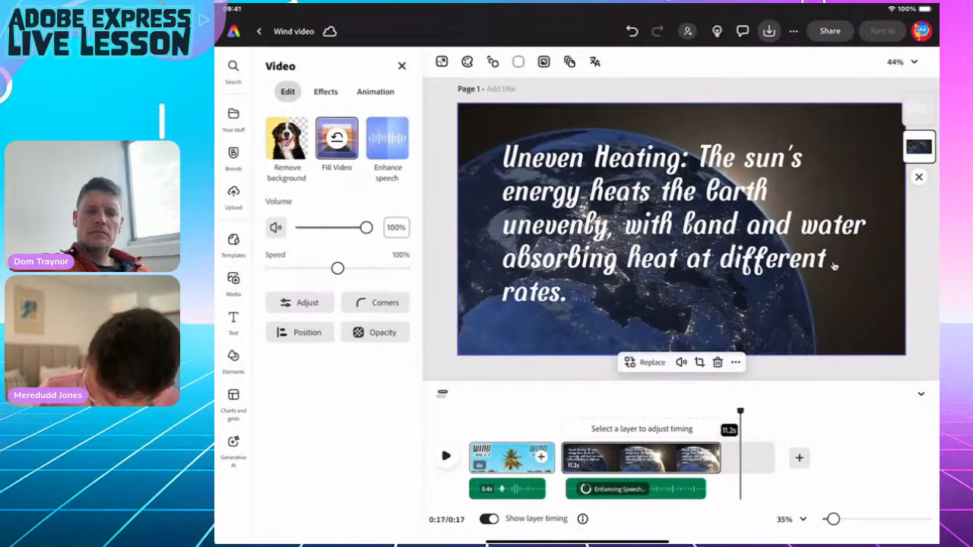
Delete the globe caption text back to just 'Uneven Heating'.
click(833, 265)
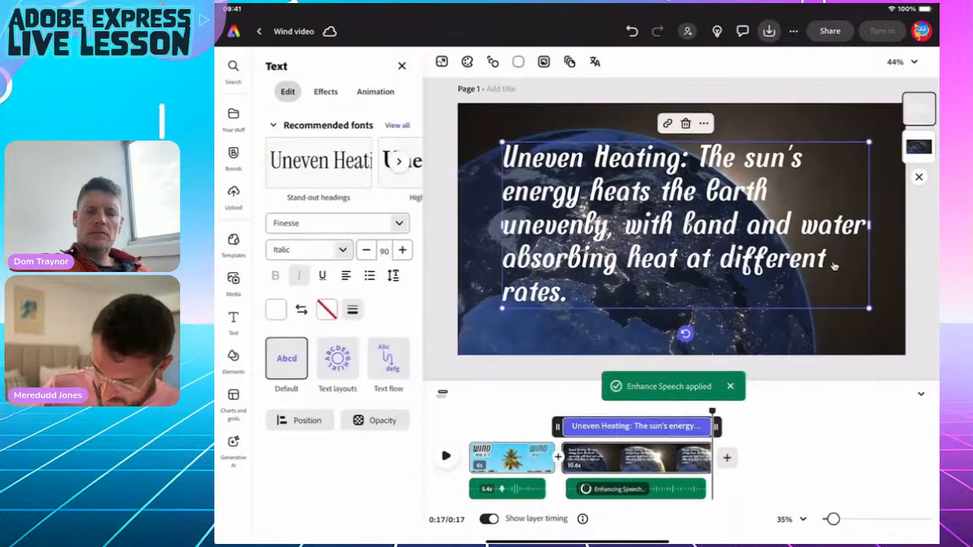
click(834, 265)
key(BackSpace)
key(BackSpace)
key(BackSpace)
key(BackSpace)
key(BackSpace)
key(BackSpace)
key(BackSpace)
key(BackSpace)
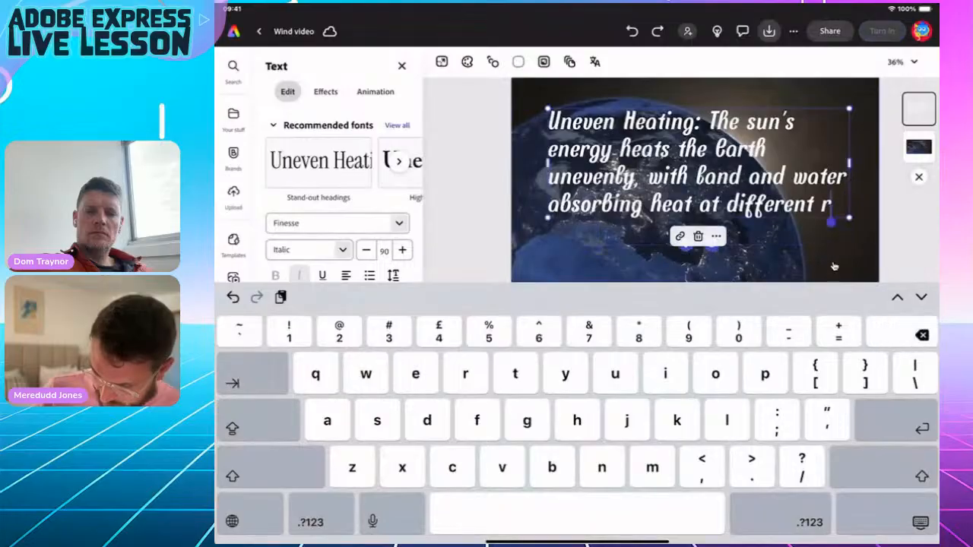
key(BackSpace)
key(BackSpace)
key(BackSpace)
key(BackSpace)
key(BackSpace)
key(BackSpace)
key(BackSpace)
key(BackSpace)
key(BackSpace)
key(BackSpace)
key(BackSpace)
key(BackSpace)
key(BackSpace)
key(BackSpace)
key(BackSpace)
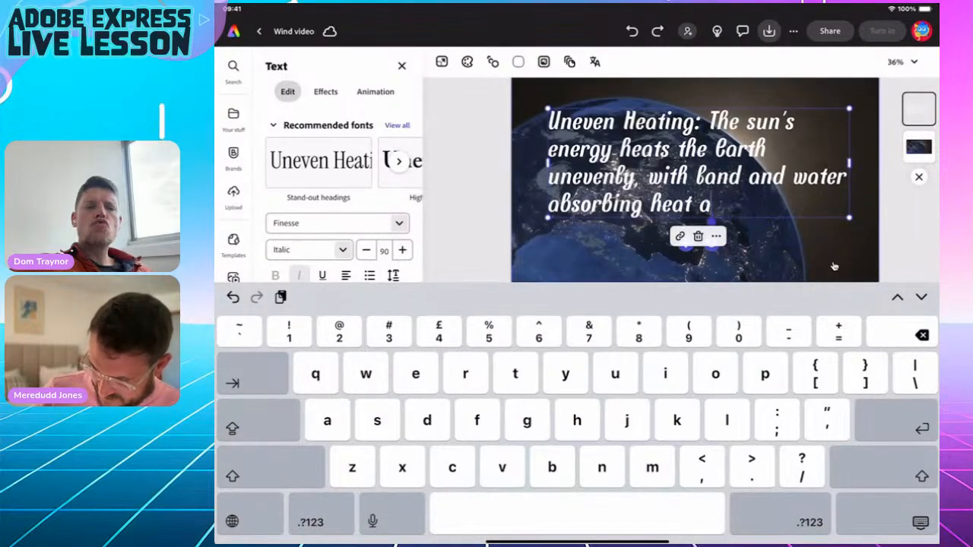
key(BackSpace)
key(BackSpace)
key(BackSpace)
key(BackSpace)
key(BackSpace)
key(BackSpace)
key(BackSpace)
key(BackSpace)
key(BackSpace)
key(BackSpace)
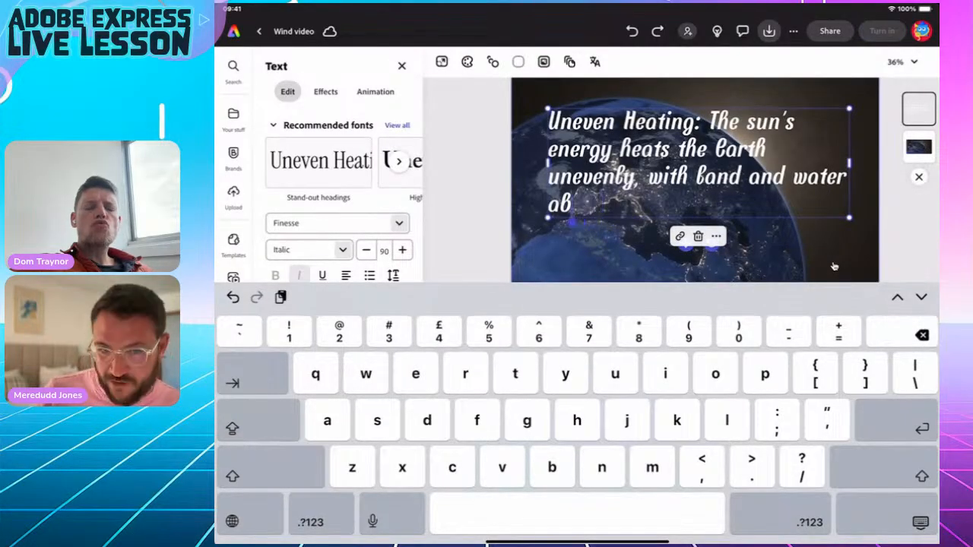
key(BackSpace)
key(BackSpace)
key(BackSpace)
key(BackSpace)
key(BackSpace)
key(BackSpace)
key(BackSpace)
key(BackSpace)
key(BackSpace)
key(BackSpace)
key(BackSpace)
key(BackSpace)
key(BackSpace)
key(BackSpace)
key(BackSpace)
key(BackSpace)
key(BackSpace)
key(BackSpace)
key(BackSpace)
key(BackSpace)
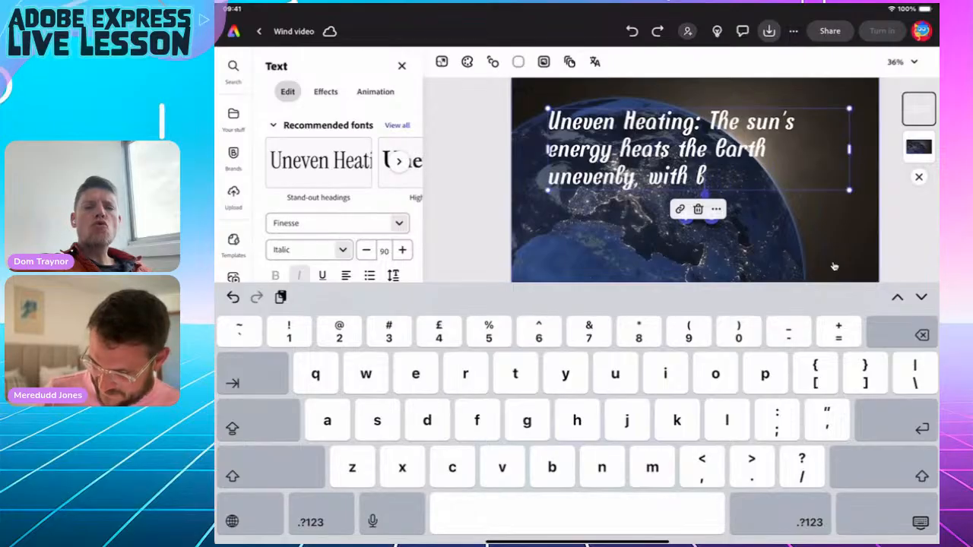
key(BackSpace)
key(BackSpace)
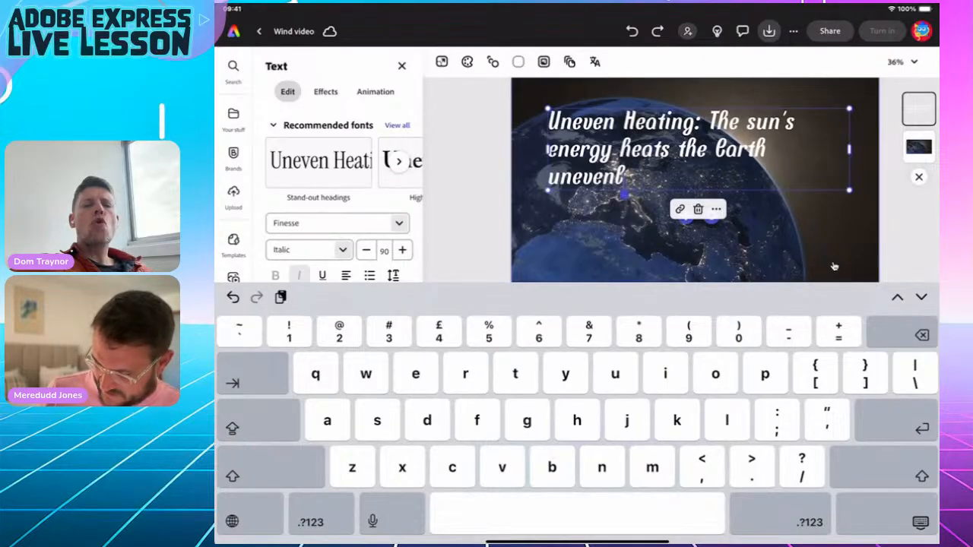
key(BackSpace)
key(BackSpace)
key(BackSpace)
key(BackSpace)
key(BackSpace)
key(BackSpace)
key(BackSpace)
key(BackSpace)
key(BackSpace)
key(BackSpace)
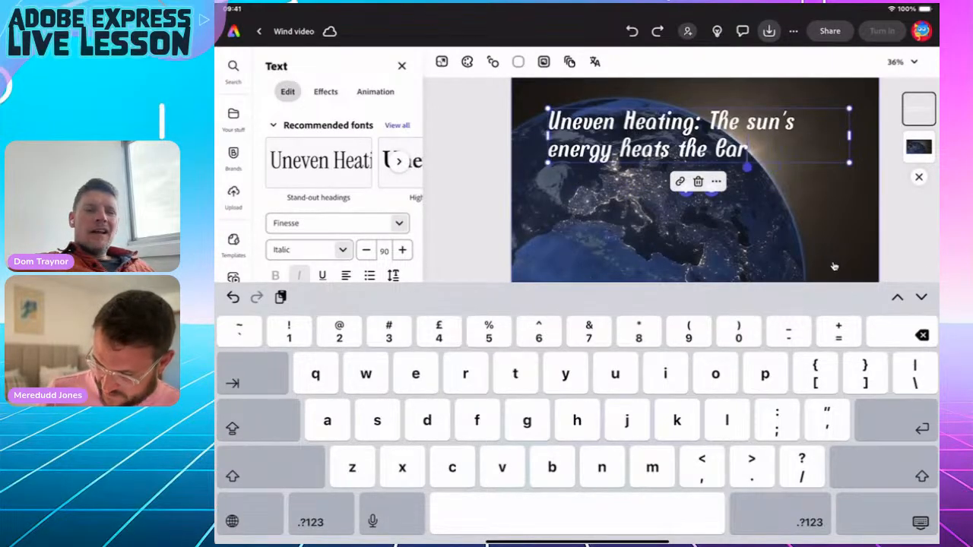
key(BackSpace)
key(BackSpace)
key(BackSpace)
key(BackSpace)
key(BackSpace)
key(BackSpace)
key(BackSpace)
key(BackSpace)
key(BackSpace)
key(BackSpace)
key(BackSpace)
key(BackSpace)
key(BackSpace)
key(BackSpace)
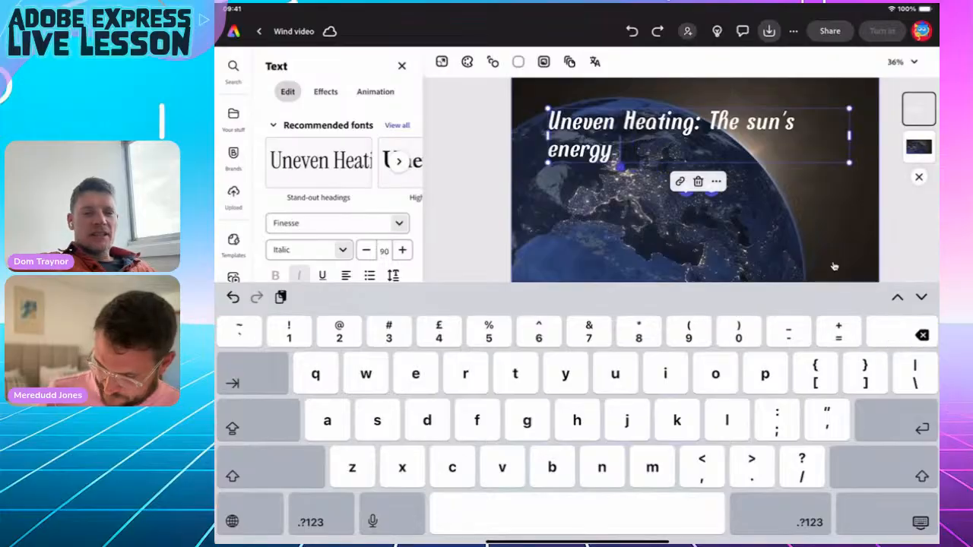
key(BackSpace)
key(BackSpace)
key(BackSpace)
key(BackSpace)
key(BackSpace)
key(BackSpace)
key(BackSpace)
key(BackSpace)
key(BackSpace)
key(BackSpace)
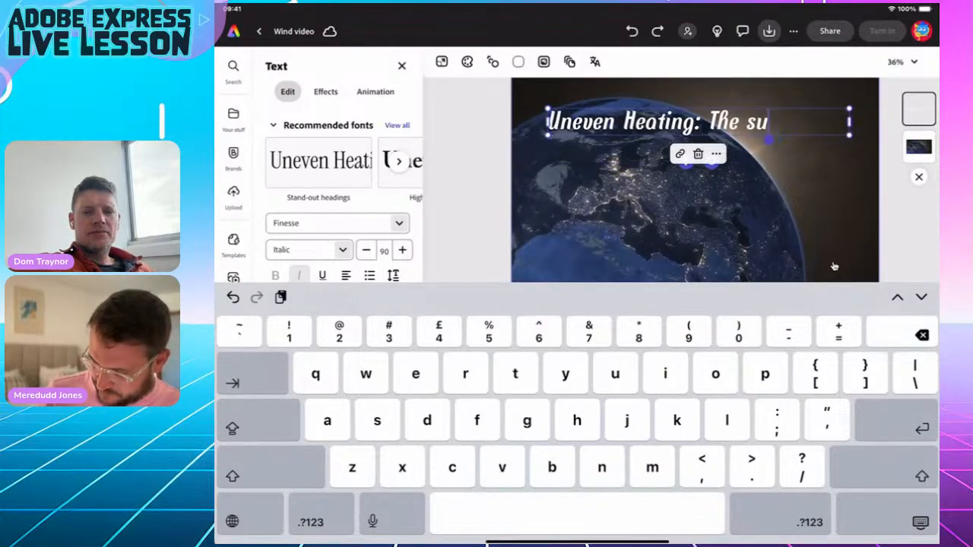
key(BackSpace)
key(BackSpace)
key(BackSpace)
key(BackSpace)
key(BackSpace)
key(BackSpace)
key(BackSpace)
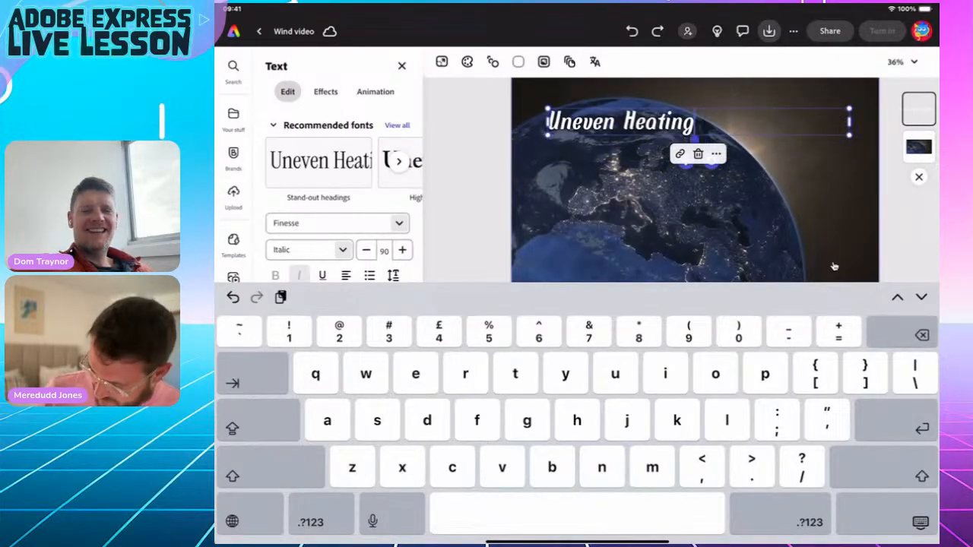
Finish editing, select the Uneven Heating title and scrub the timeline to preview.
key(Escape)
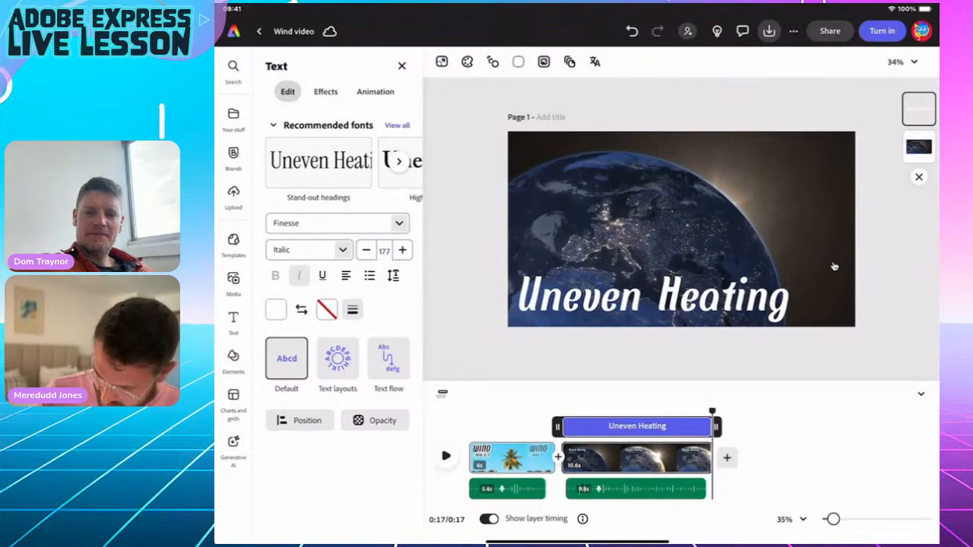
click(834, 266)
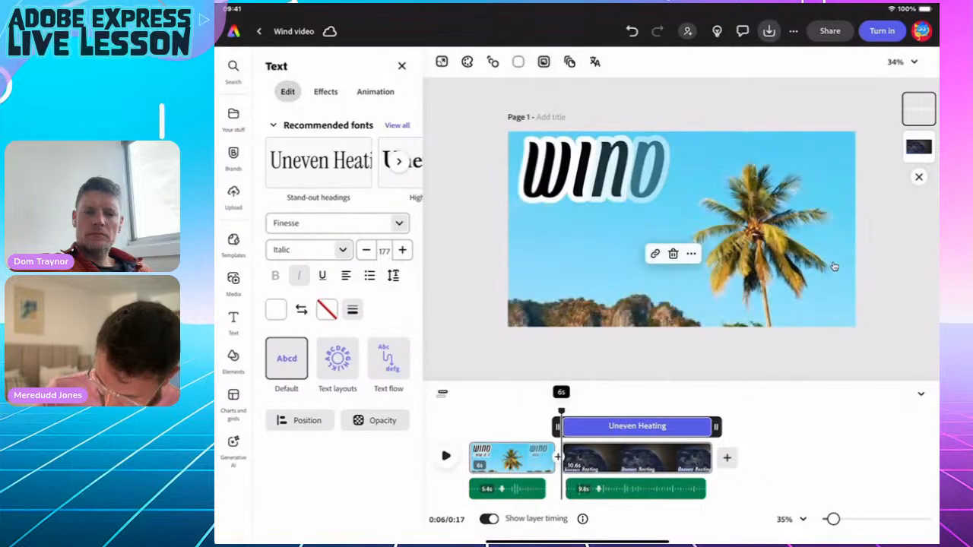
drag(622, 411, 712, 411)
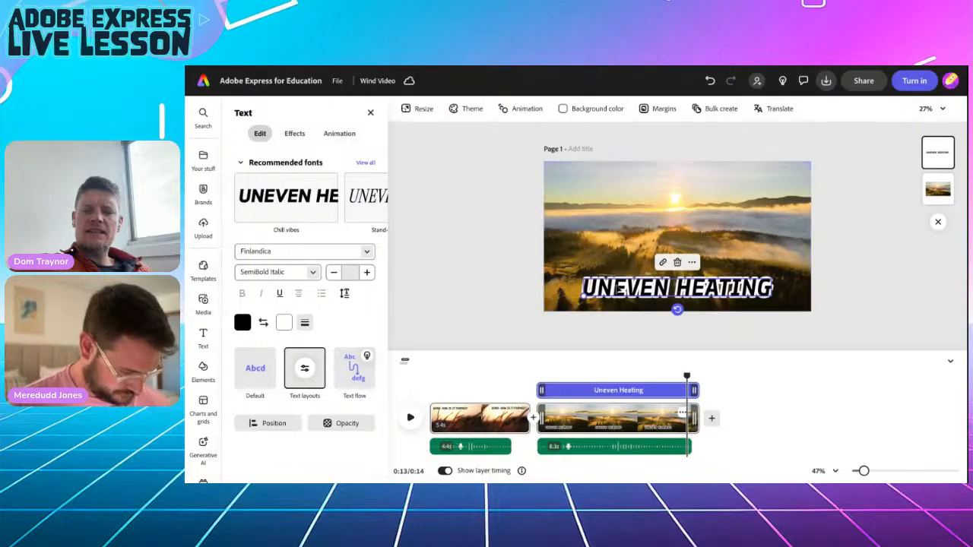
Give the title a Rise entrance animation starting outside the page, lasting 0.9s.
click(335, 135)
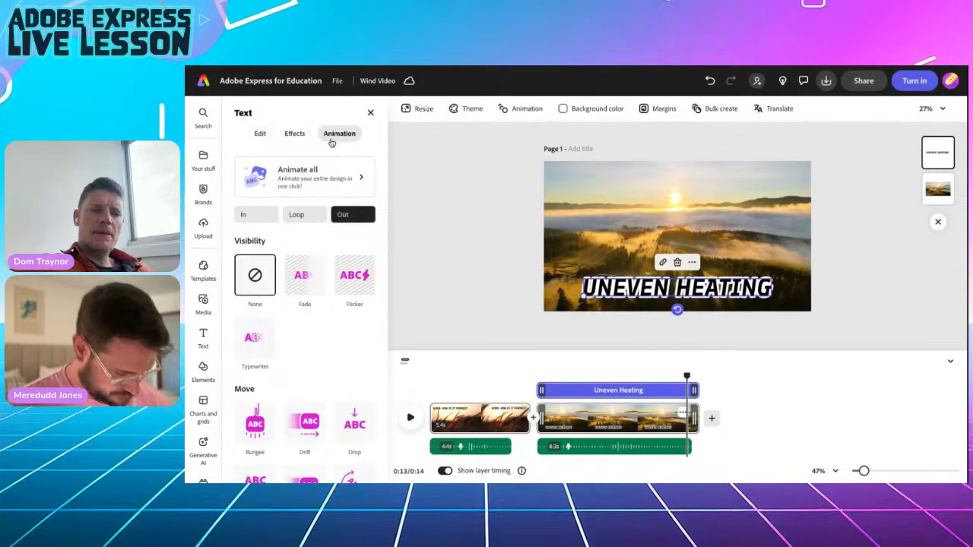
click(256, 217)
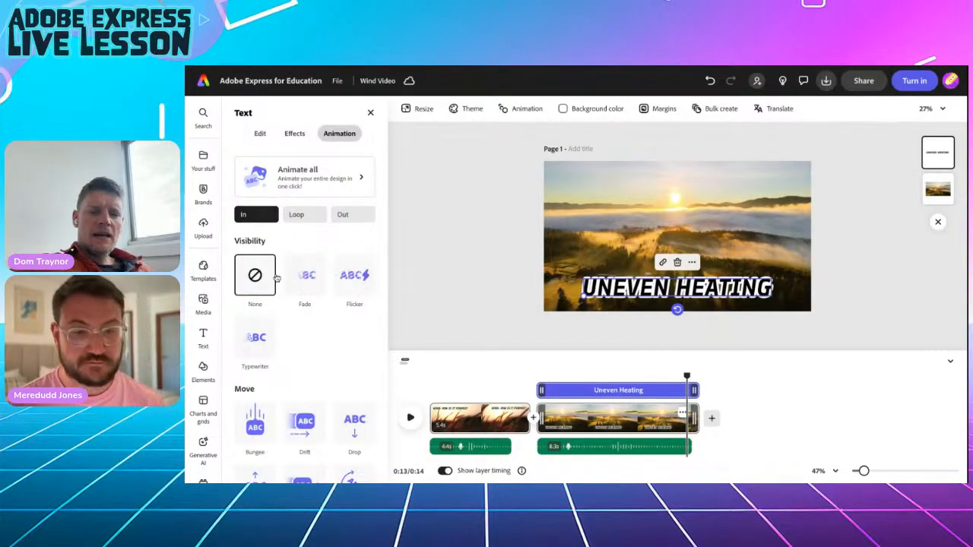
scroll(304, 350, down, 3)
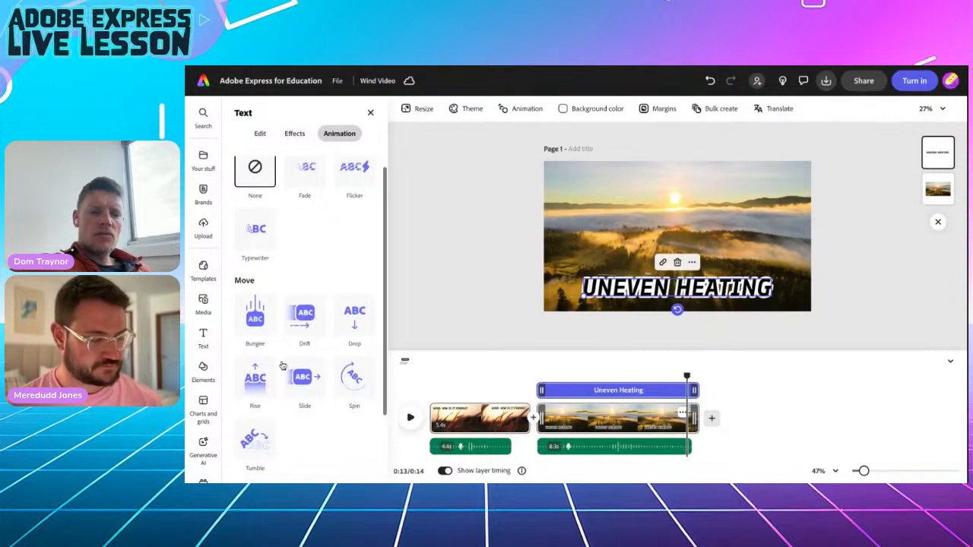
click(256, 383)
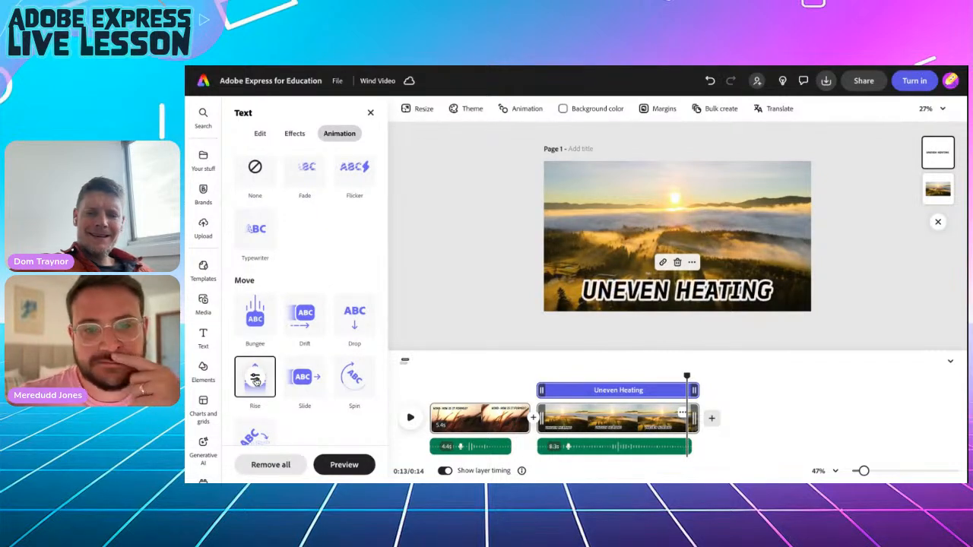
click(272, 372)
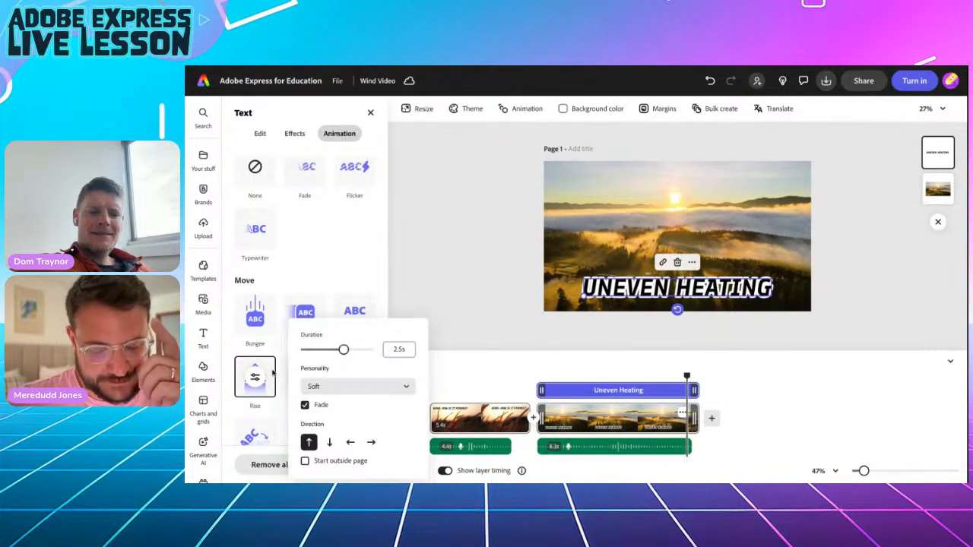
click(305, 461)
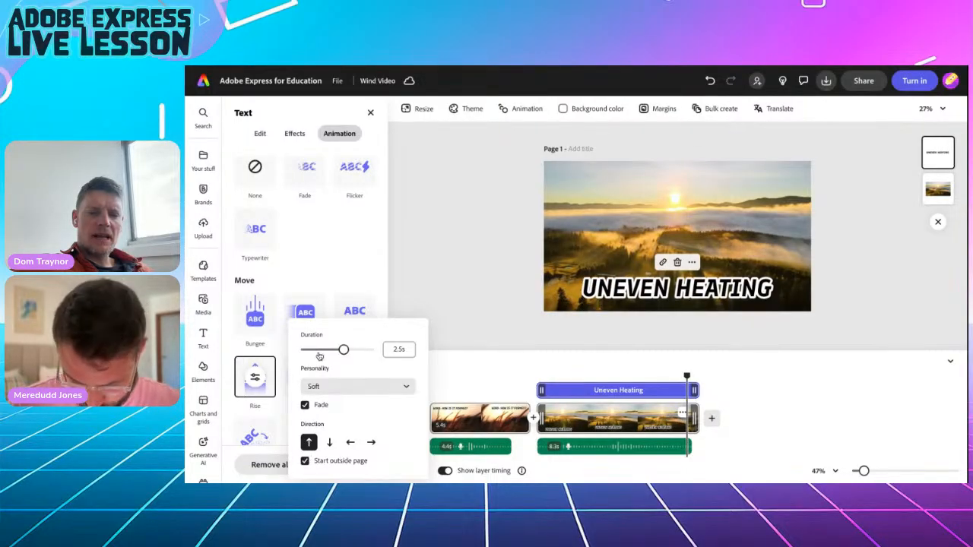
click(317, 349)
click(347, 276)
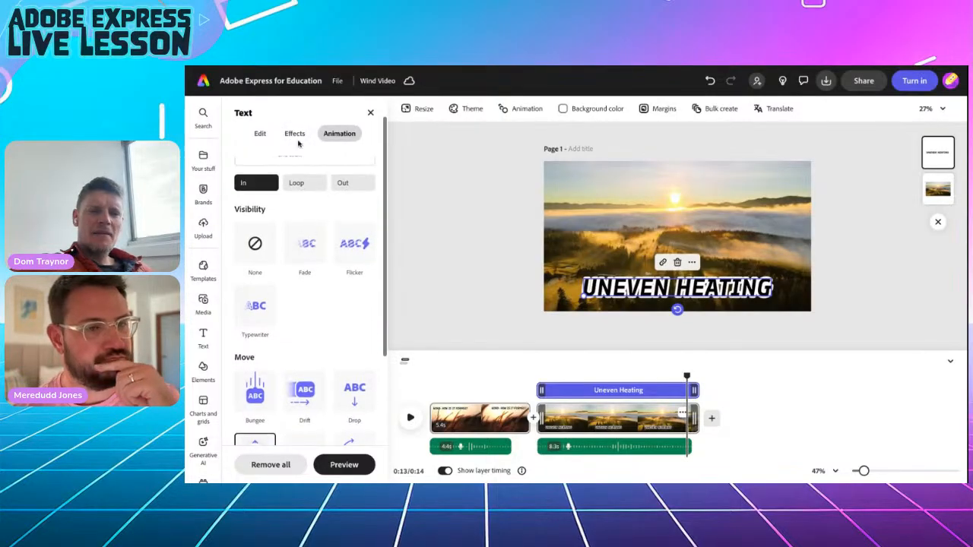
Add a looping Flicker animation to the title with speed 2 and intensity 18.
click(296, 135)
click(340, 134)
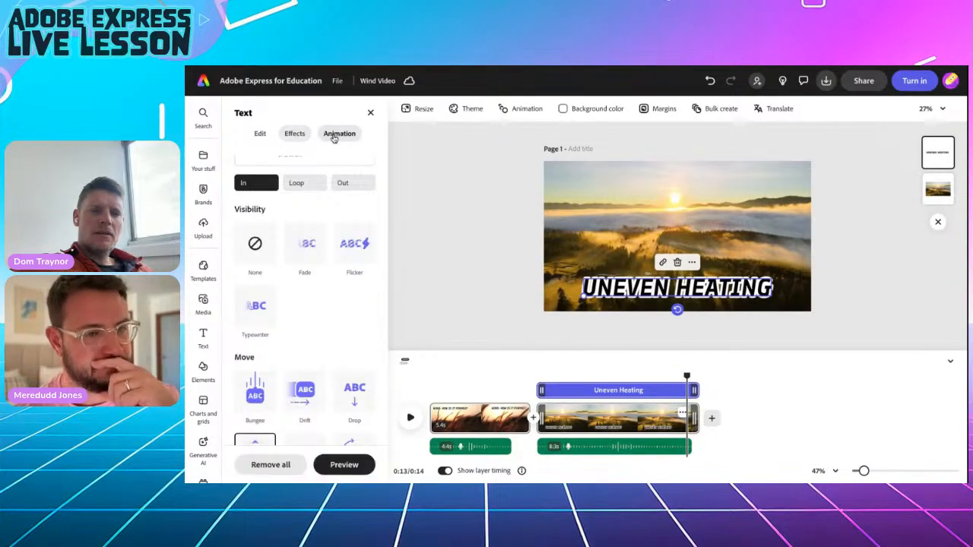
click(304, 184)
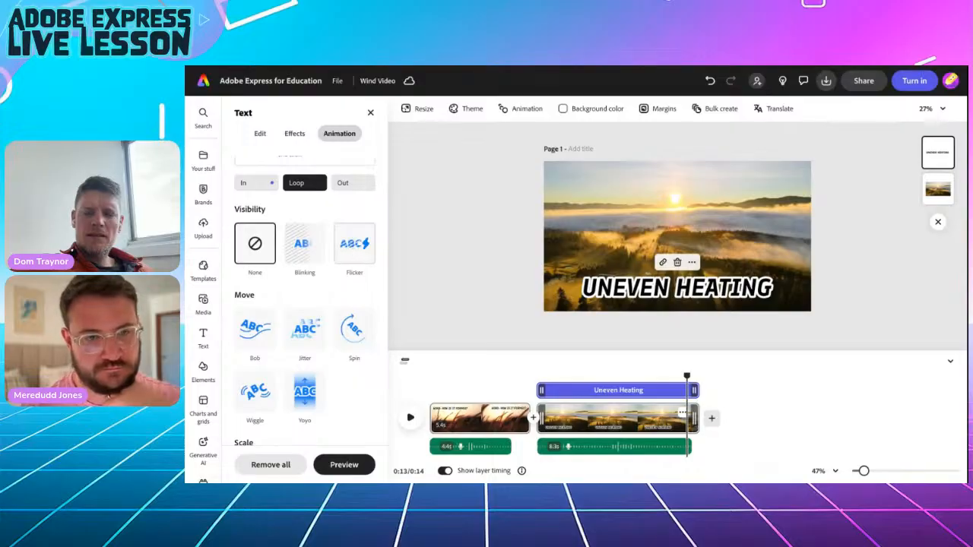
click(354, 243)
click(354, 243)
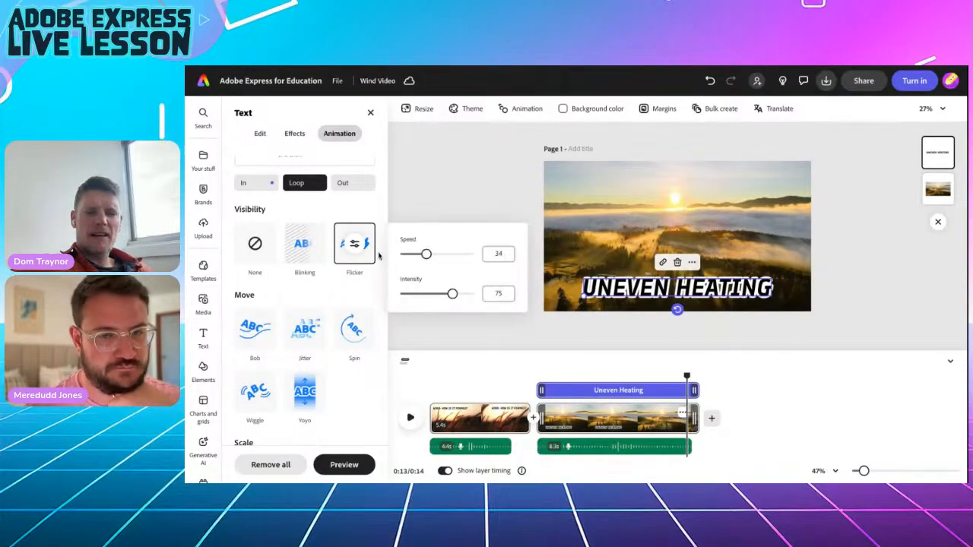
drag(409, 254, 405, 254)
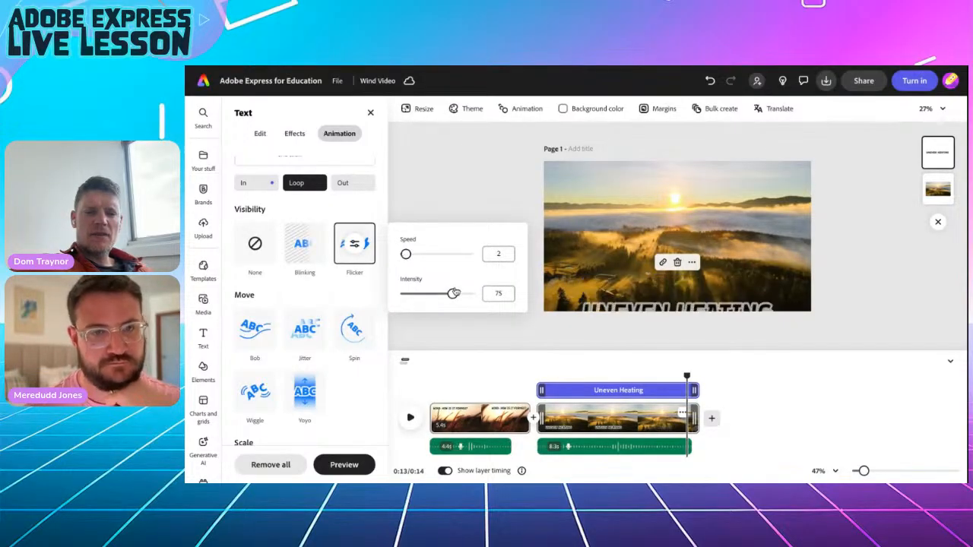
drag(452, 293, 420, 295)
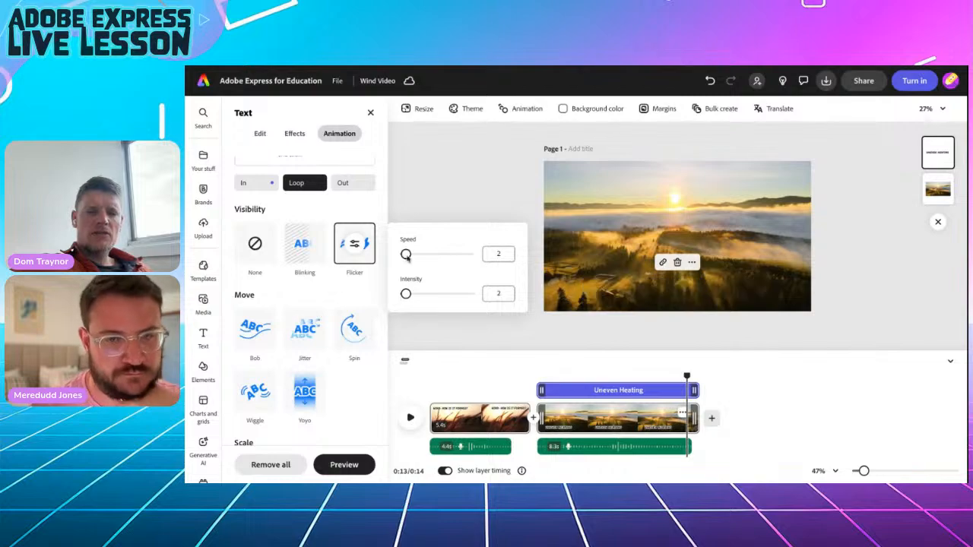
click(438, 182)
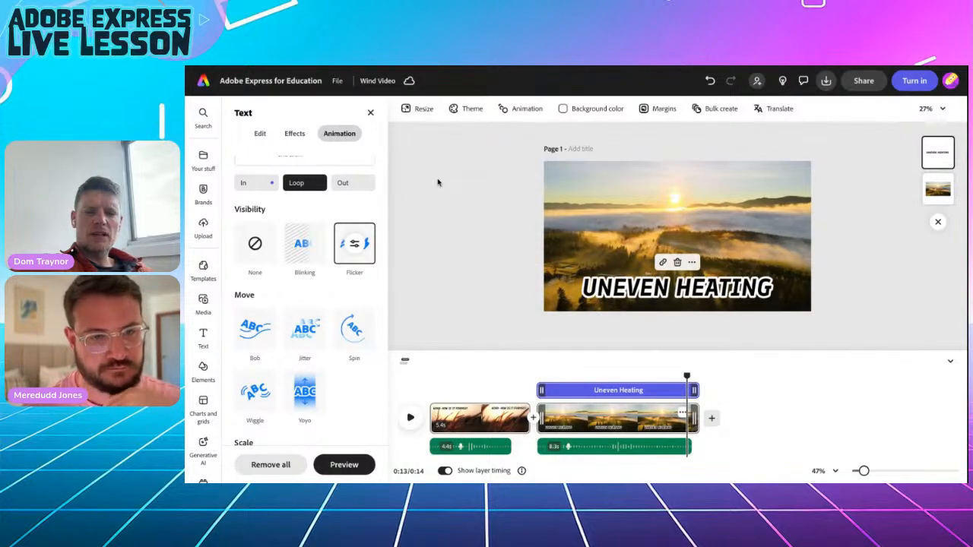
click(355, 242)
drag(405, 294, 414, 297)
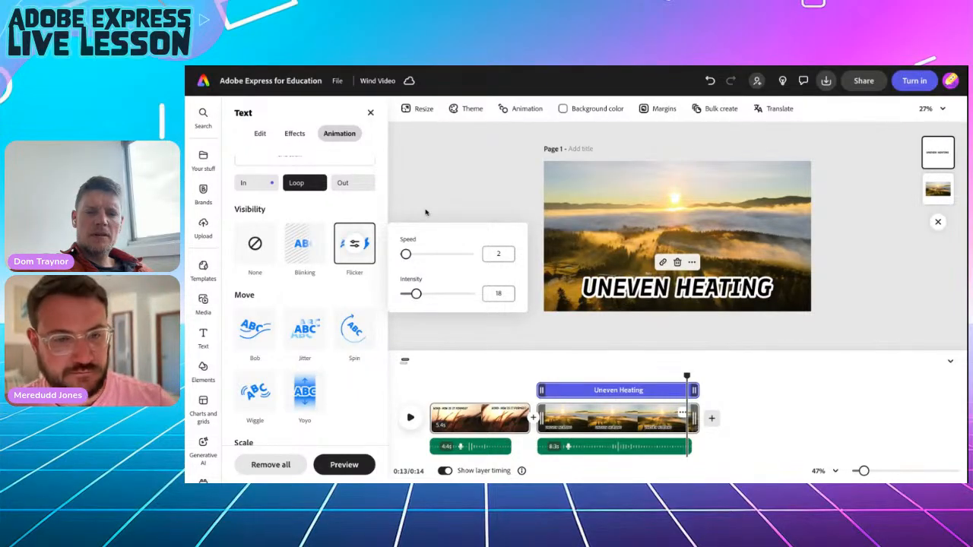
click(342, 182)
Set the title's animation to Drop with Soft personality and 1.22s duration.
scroll(278, 350, down, 2)
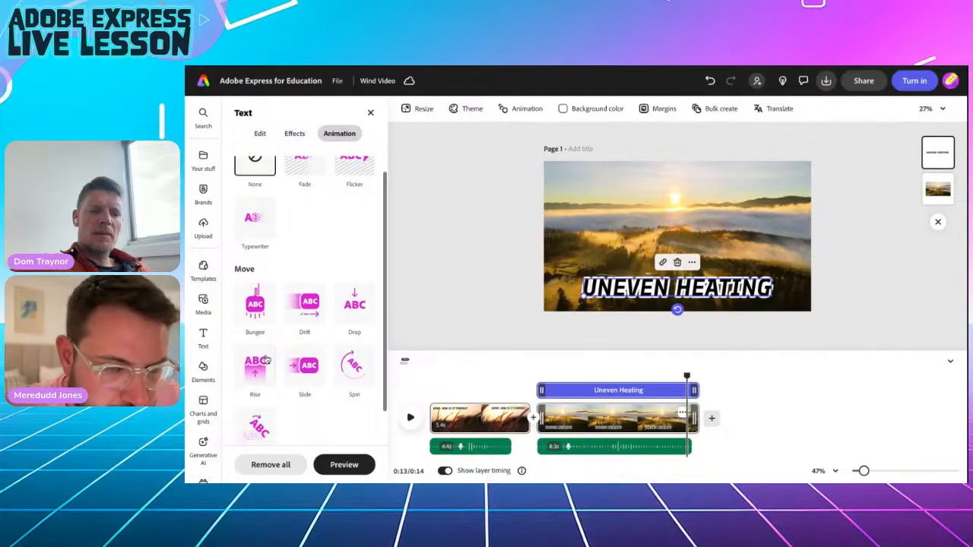
click(355, 291)
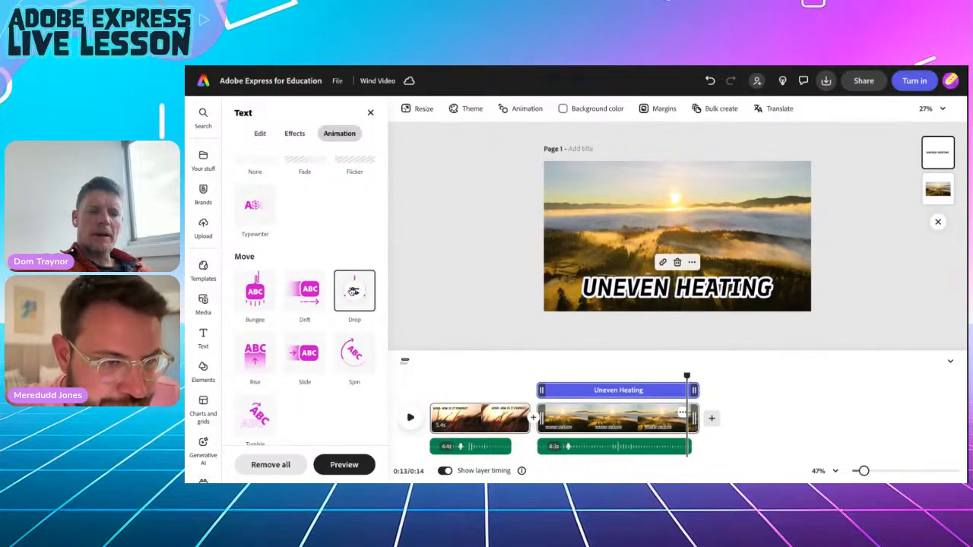
click(357, 294)
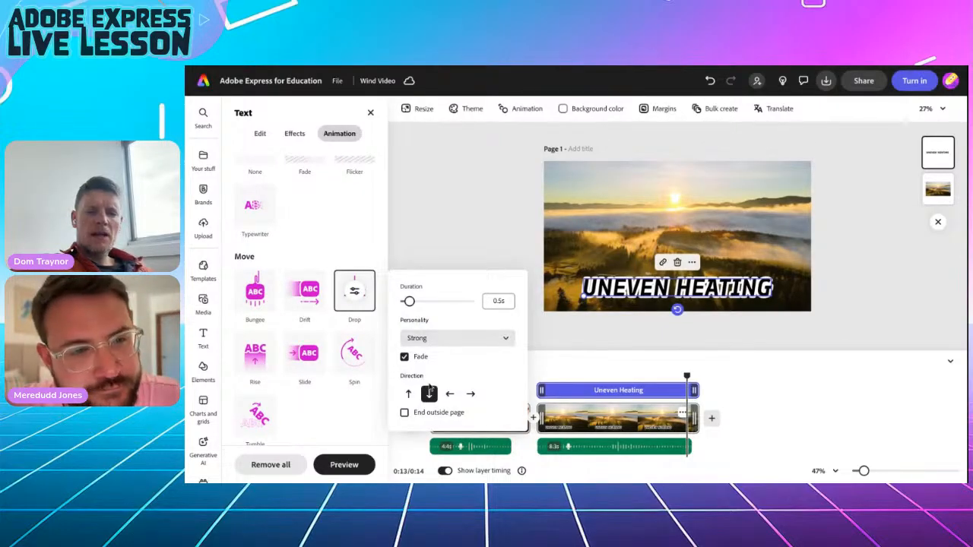
click(429, 338)
click(426, 359)
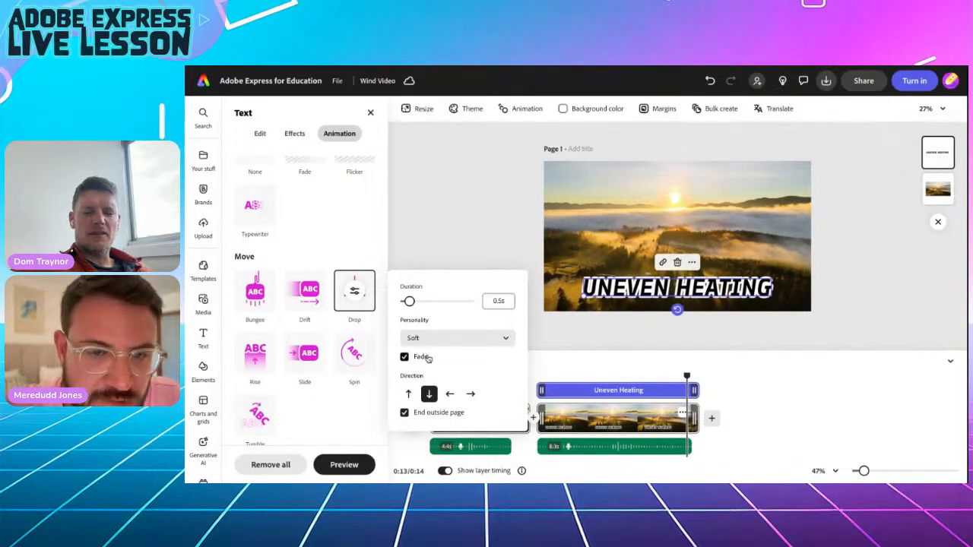
drag(410, 302, 422, 302)
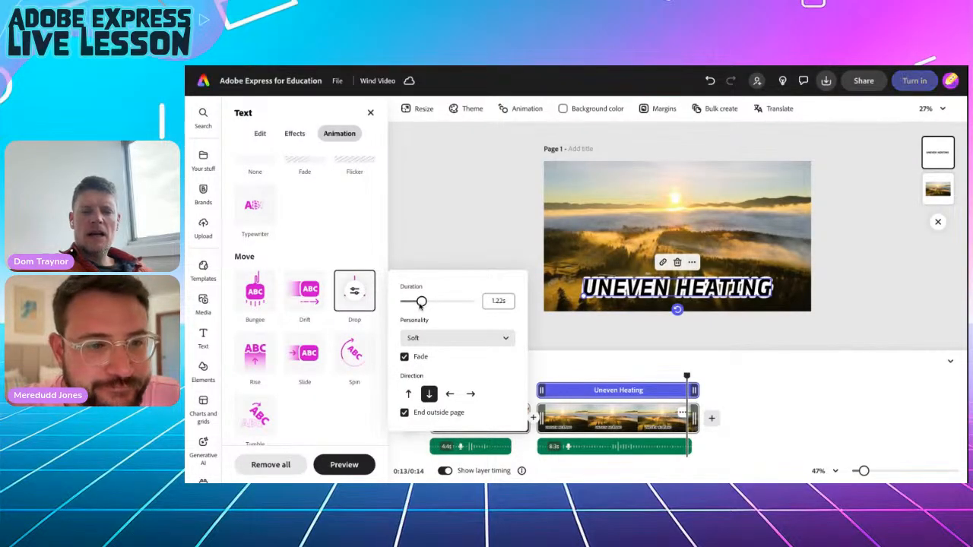
click(553, 371)
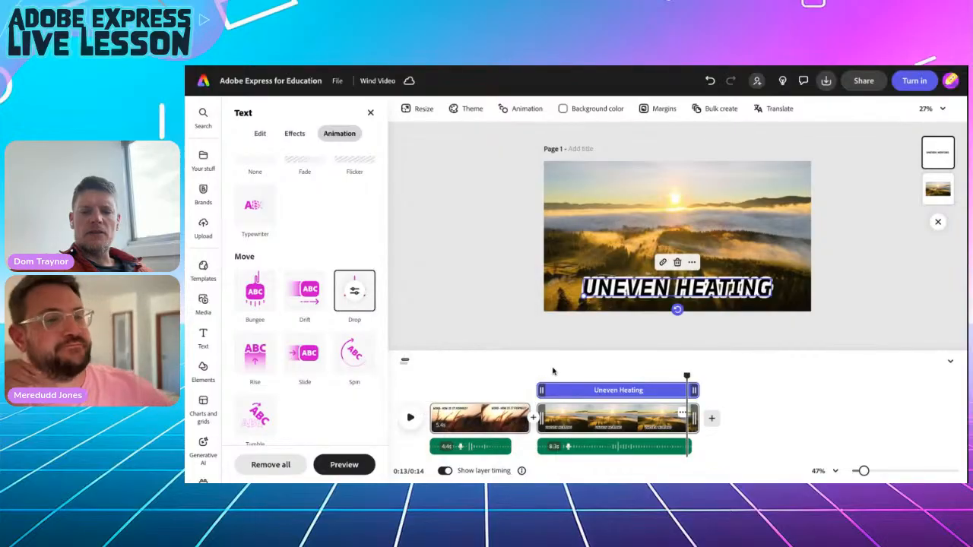
Preview the title animation from the scene start, then add a blank third scene.
click(541, 380)
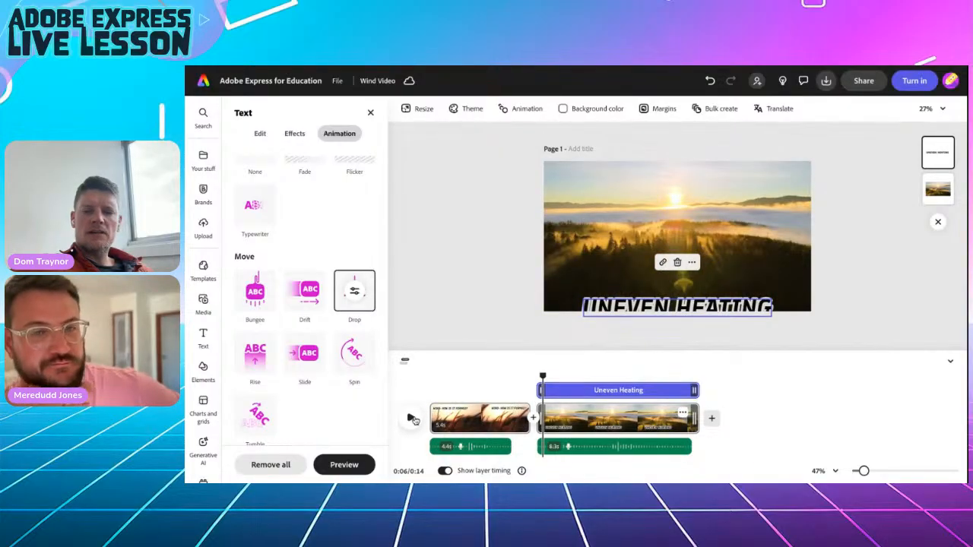
click(538, 376)
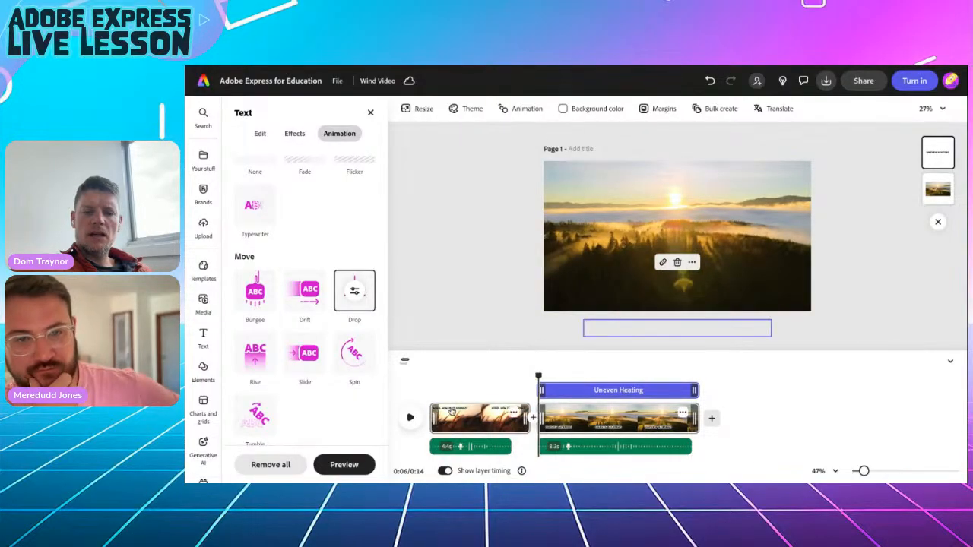
click(410, 418)
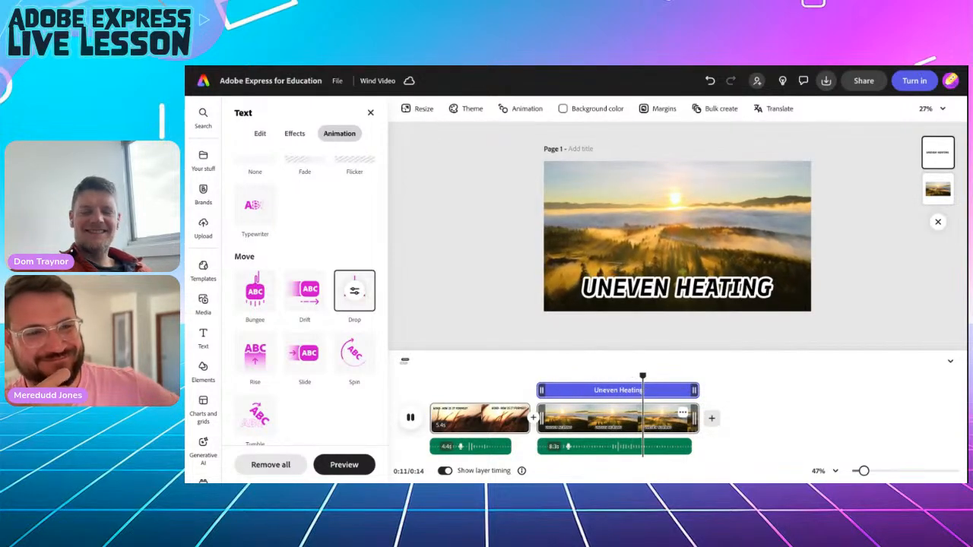
click(712, 420)
click(684, 394)
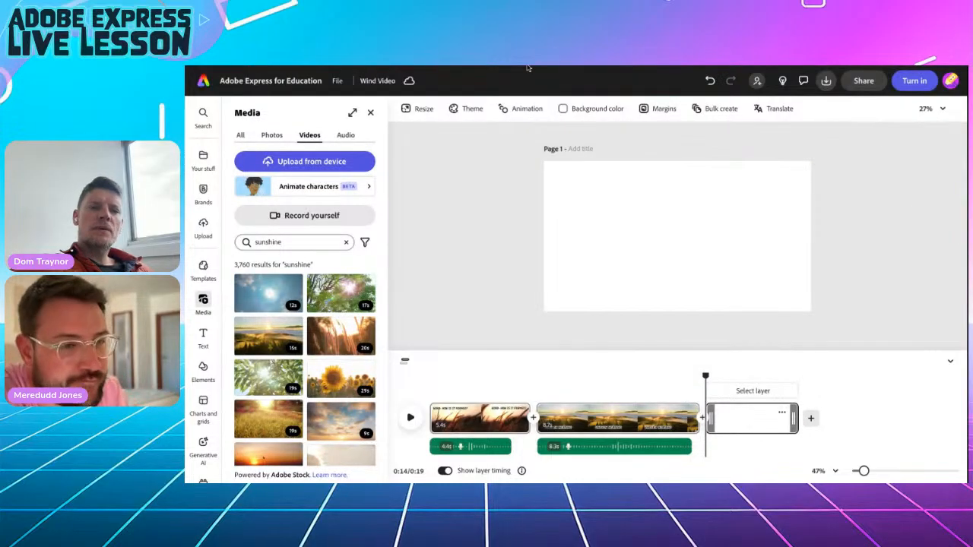
Review the Uneven Heating steps on the lesson web page, then return to the Wind Video editor.
key(ctrl+Tab)
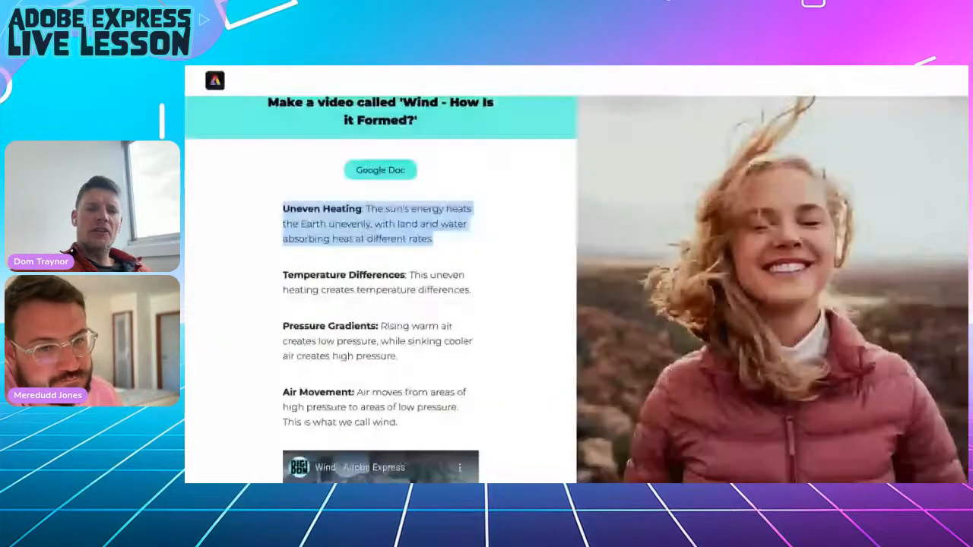
click(284, 281)
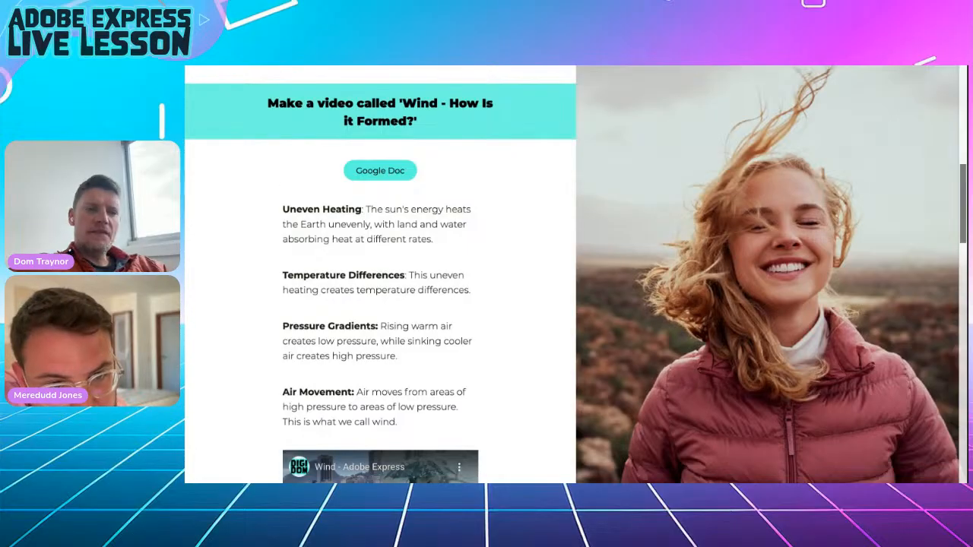
mouse_move(307, 97)
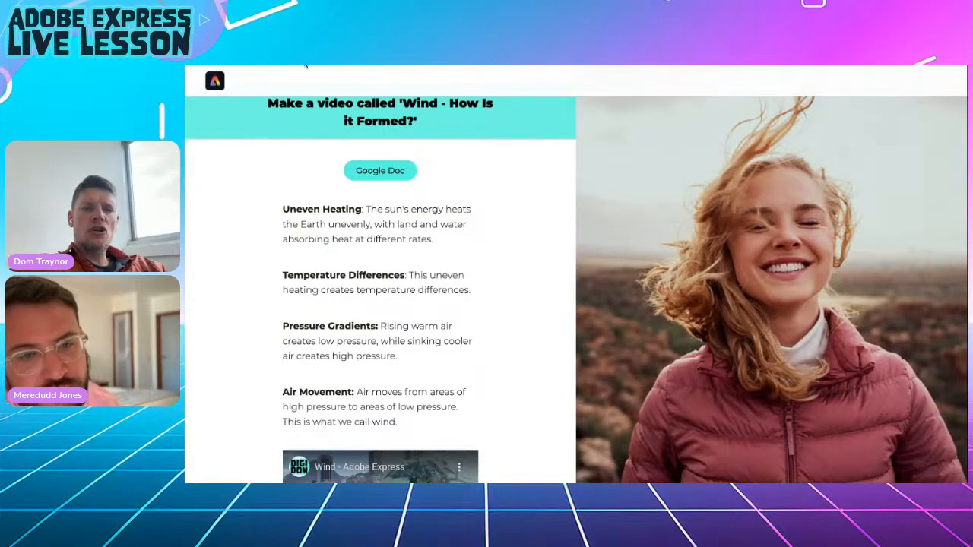
click(306, 66)
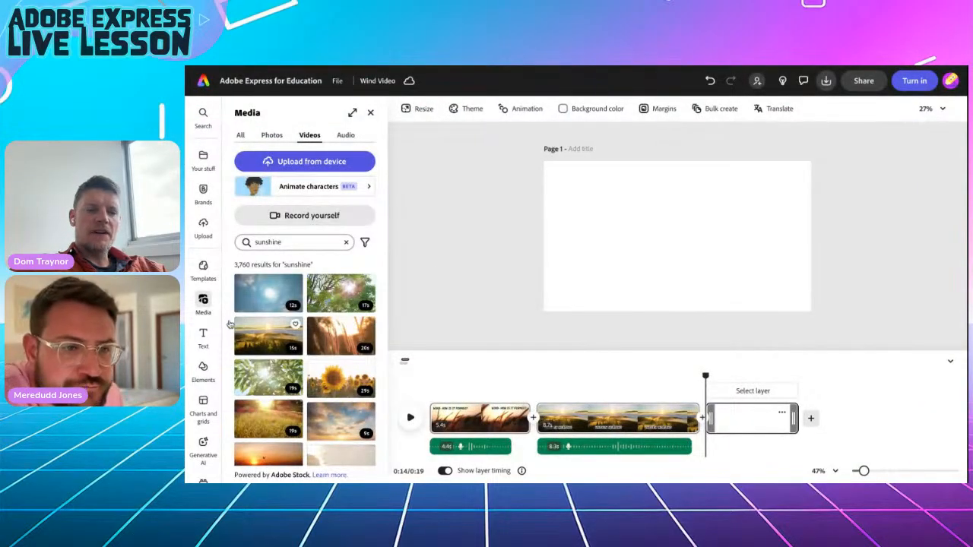
Replace the 'sunshine' video search with 'busy beach' and browse the results.
click(267, 241)
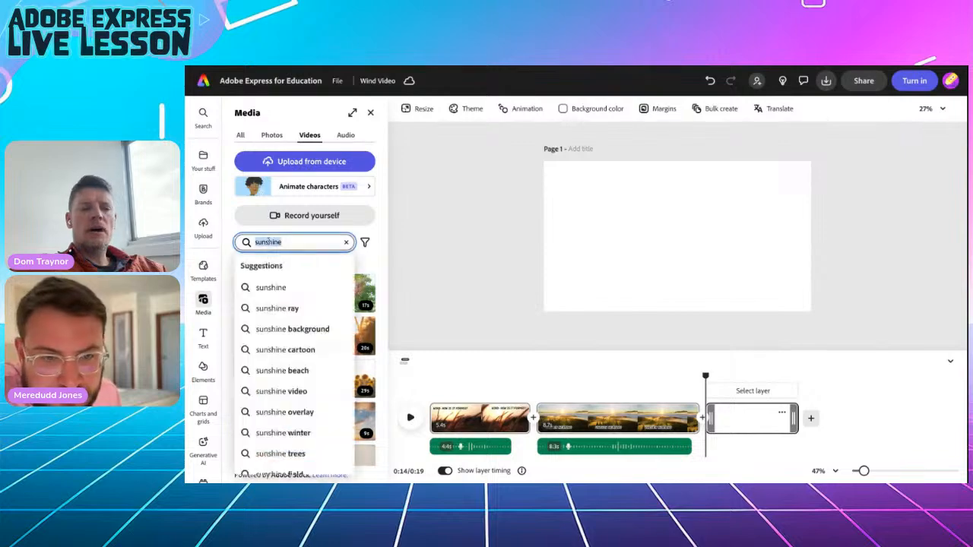
double_click(268, 242)
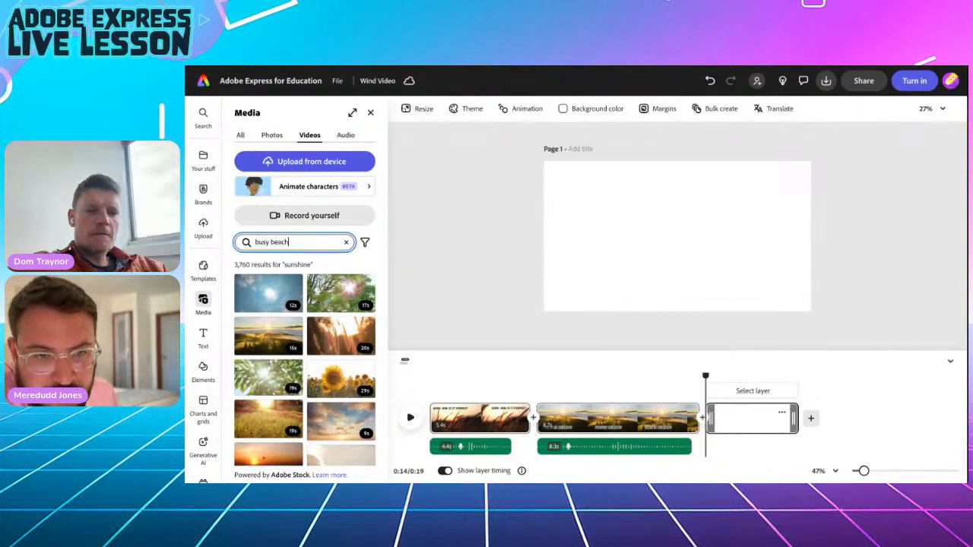
key(Return)
scroll(287, 383, down, 5)
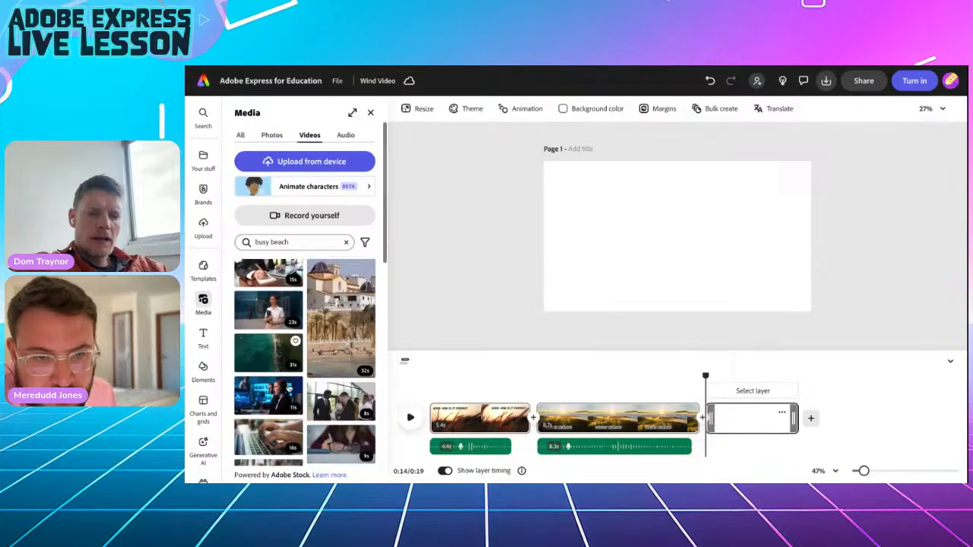
scroll(289, 388, down, 10)
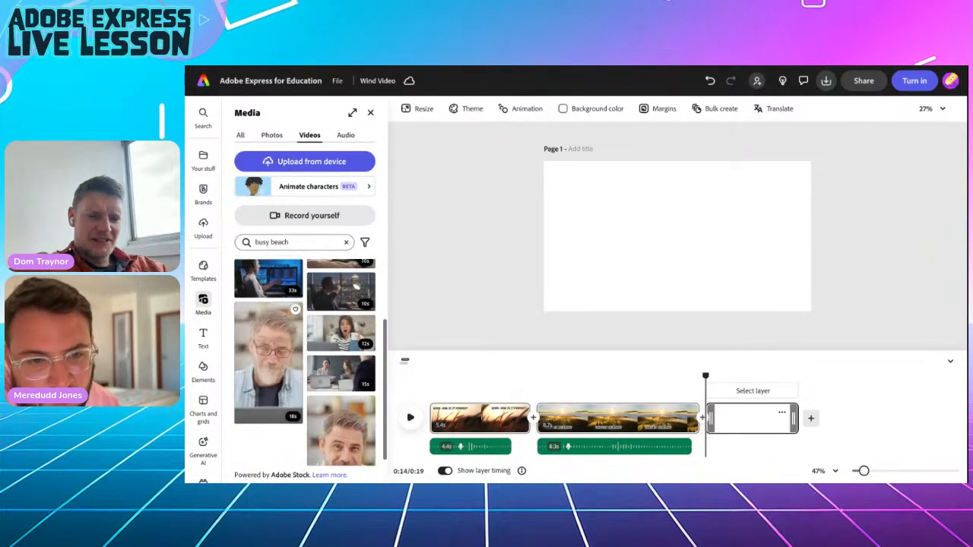
scroll(304, 361, up, 5)
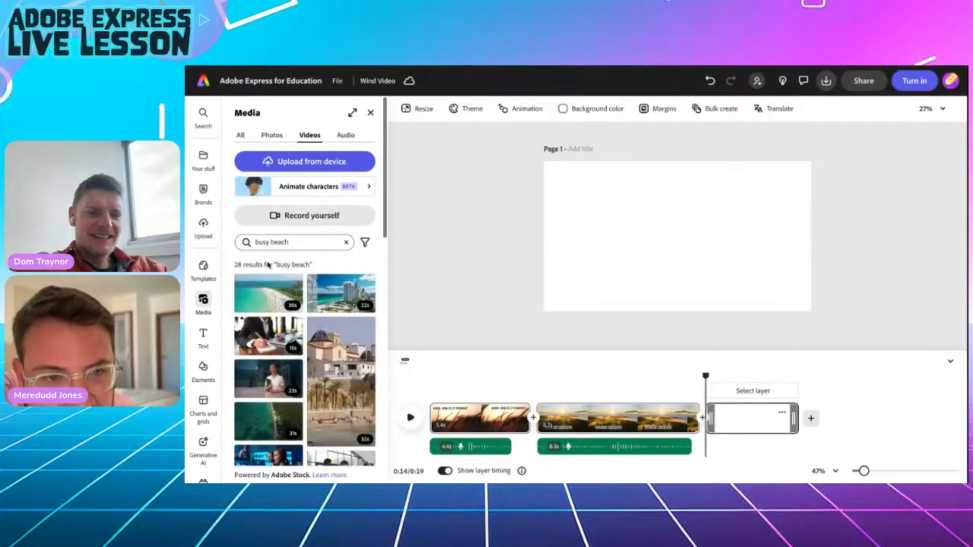
Change the video search to 'beach' and scroll through the results.
click(258, 242)
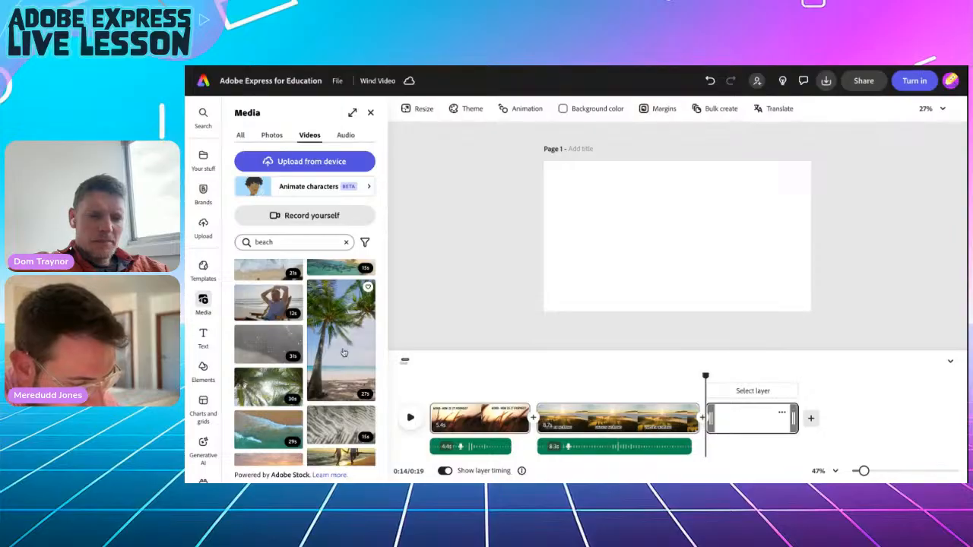
scroll(344, 352, down, 1)
scroll(342, 352, down, 5)
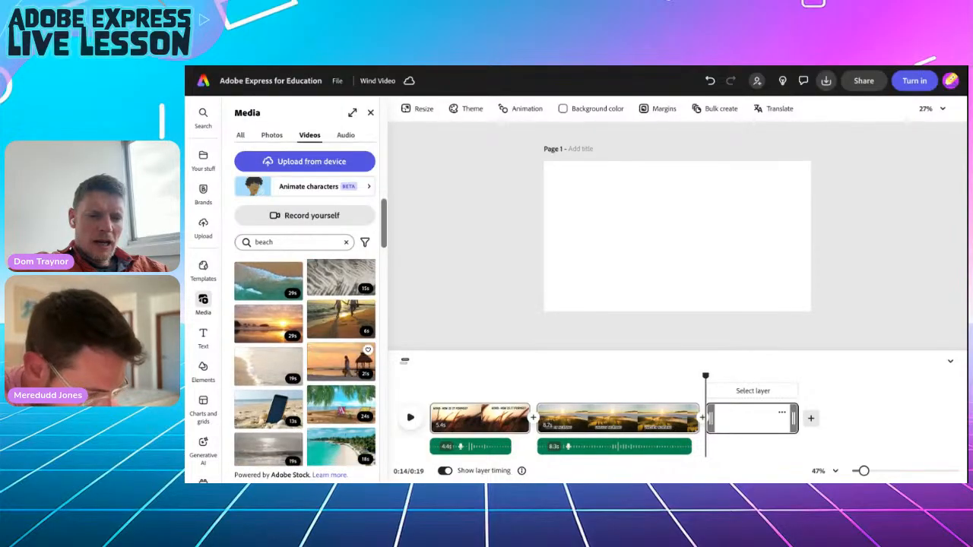
scroll(259, 411, down, 5)
scroll(259, 410, down, 3)
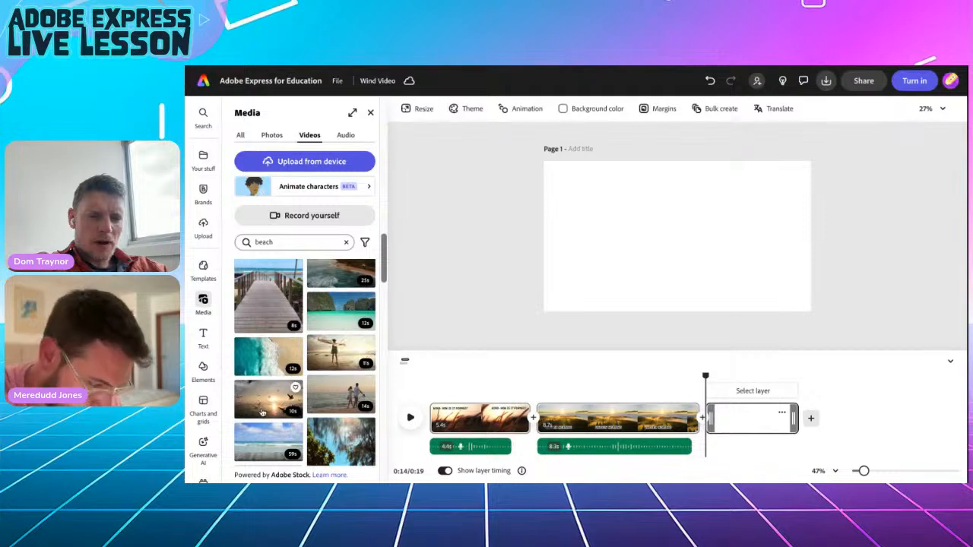
scroll(267, 383, down, 3)
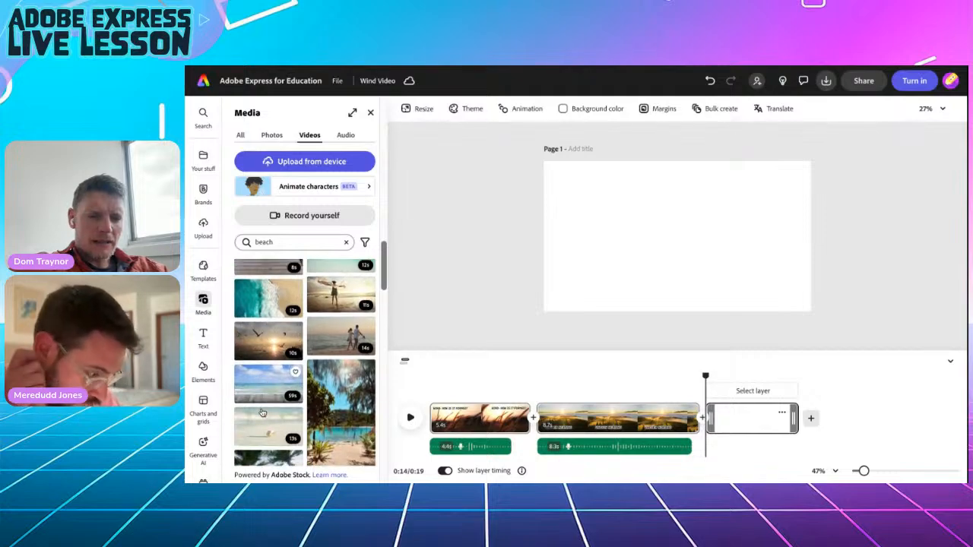
Add the tropical beach clip, size it to fill the page's left half, and play it back.
click(332, 392)
drag(672, 291, 583, 290)
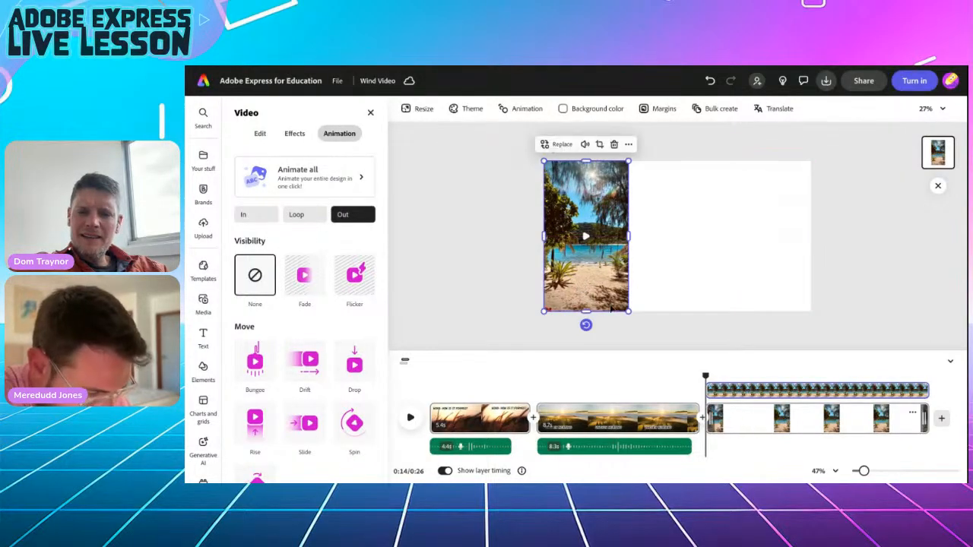
drag(628, 312, 669, 342)
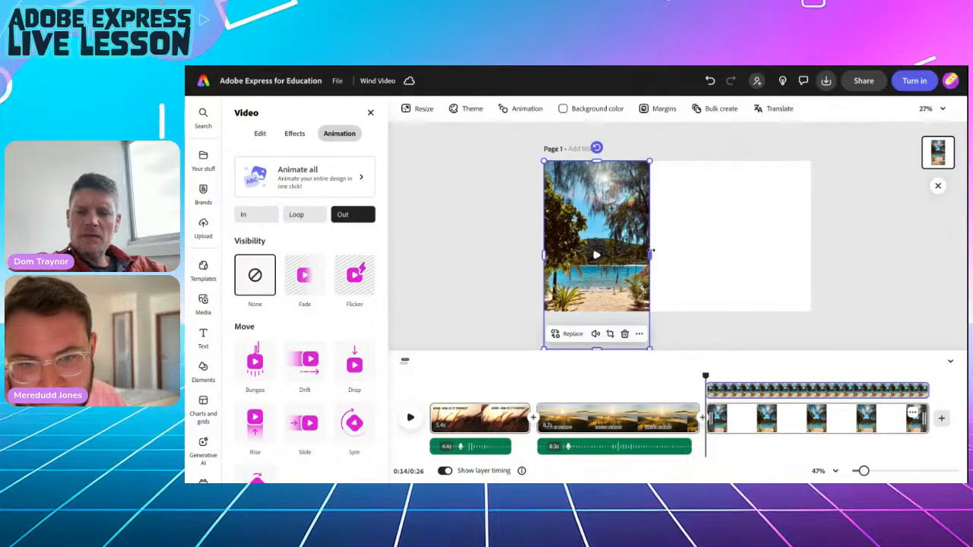
drag(649, 346, 640, 311)
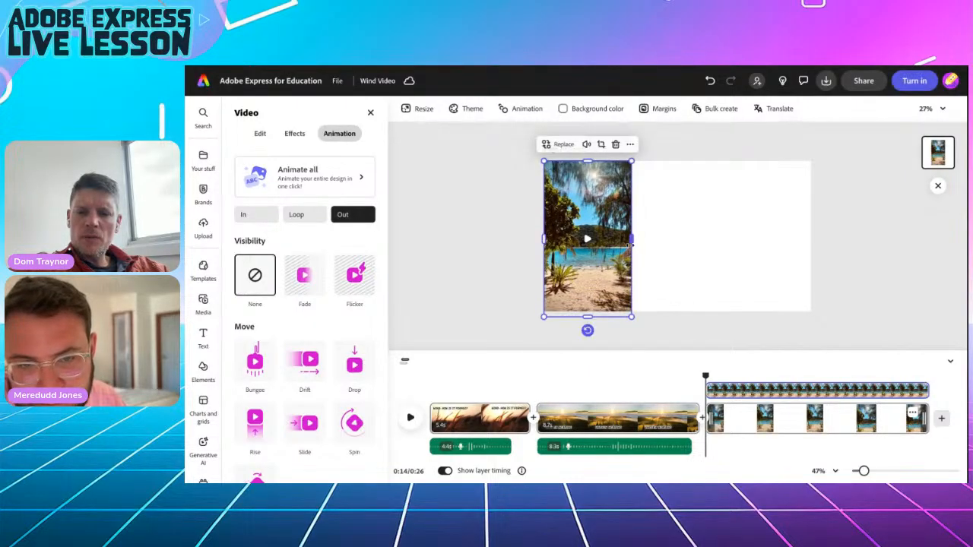
drag(631, 240, 677, 241)
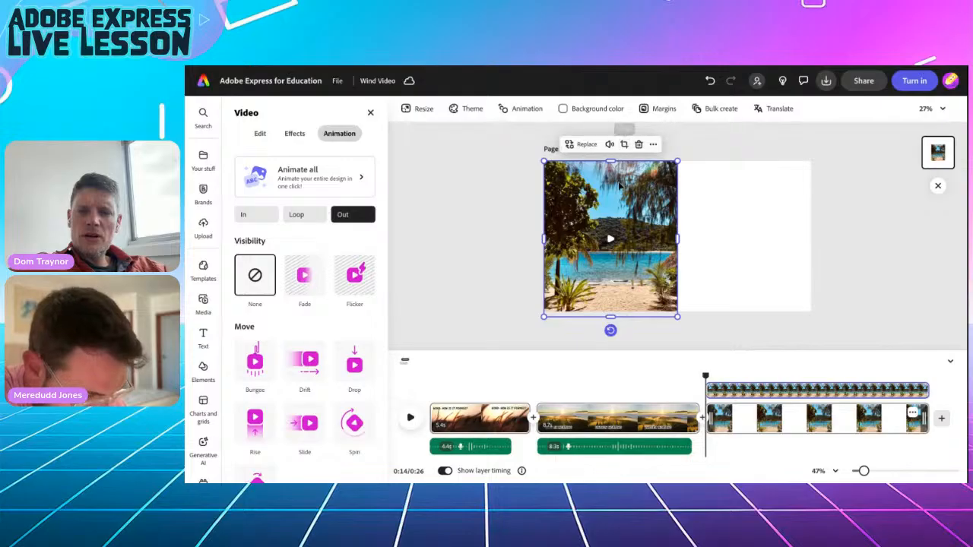
drag(622, 185, 611, 161)
click(410, 418)
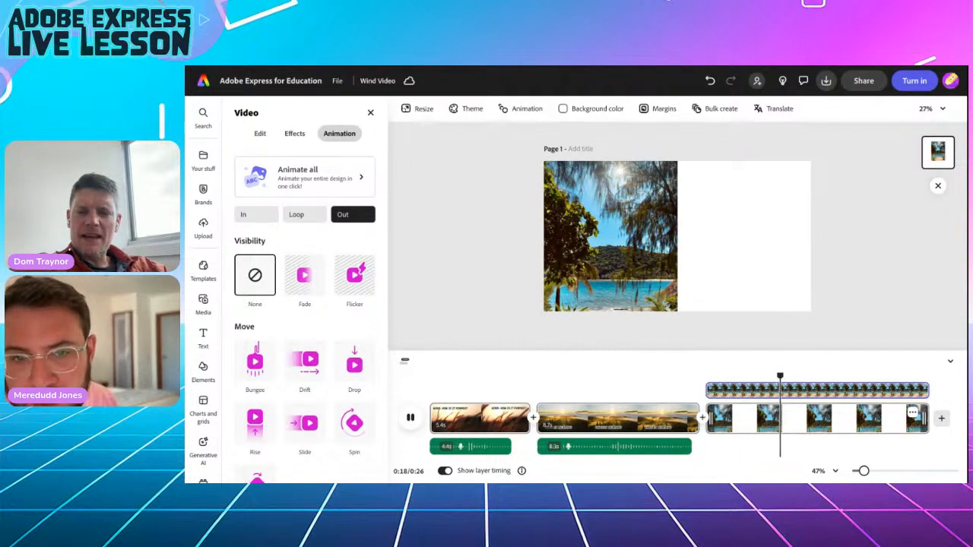
key(space)
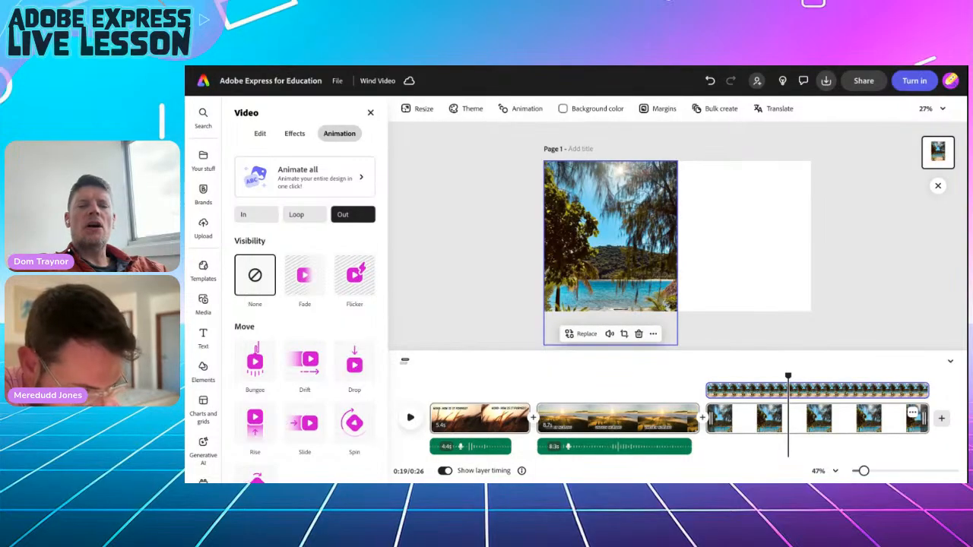
Search the stock videos for 'snow vertical'.
click(446, 325)
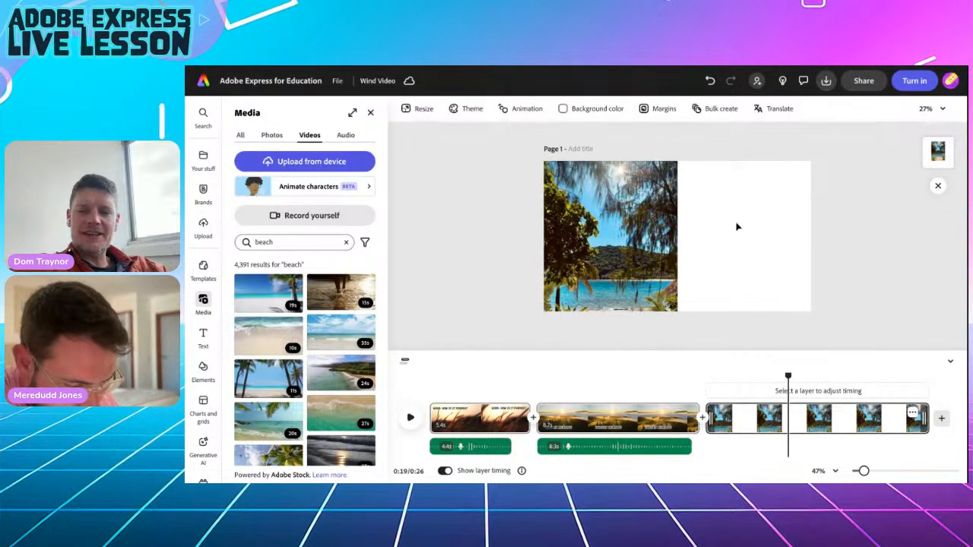
double_click(263, 241)
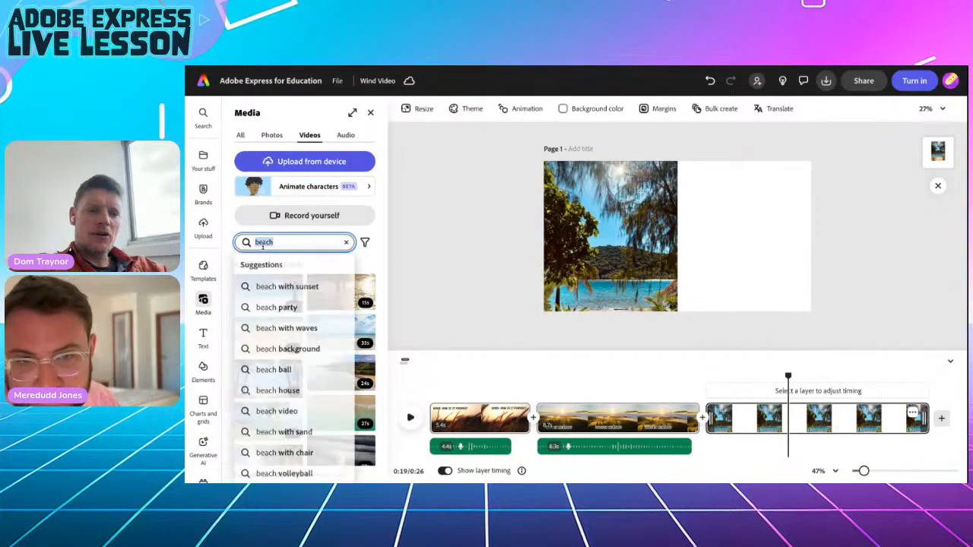
text(snew)
key(Return)
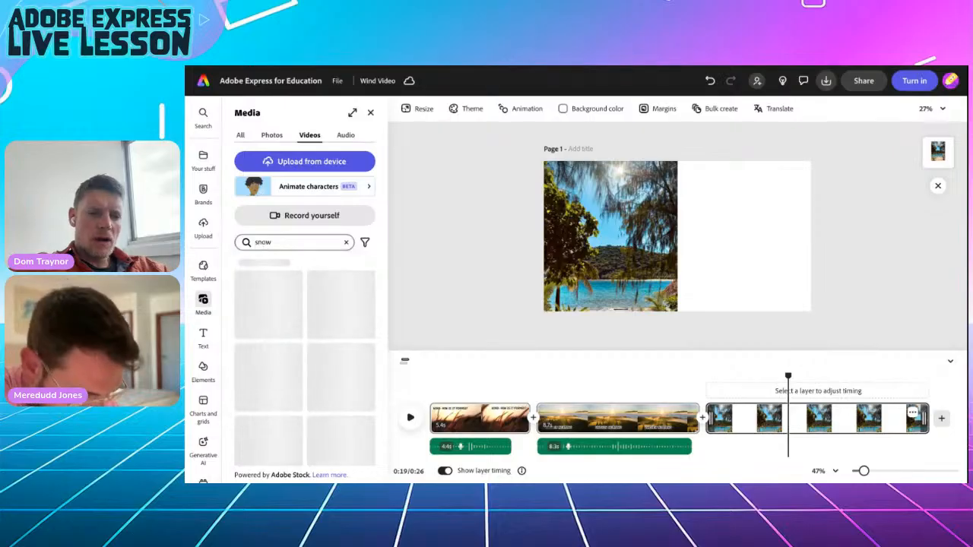
click(301, 242)
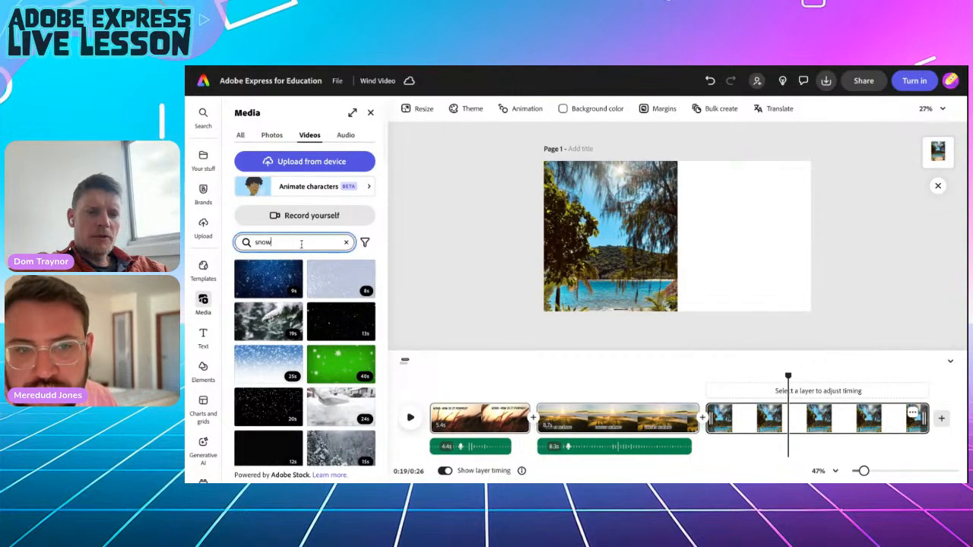
text(vertica)
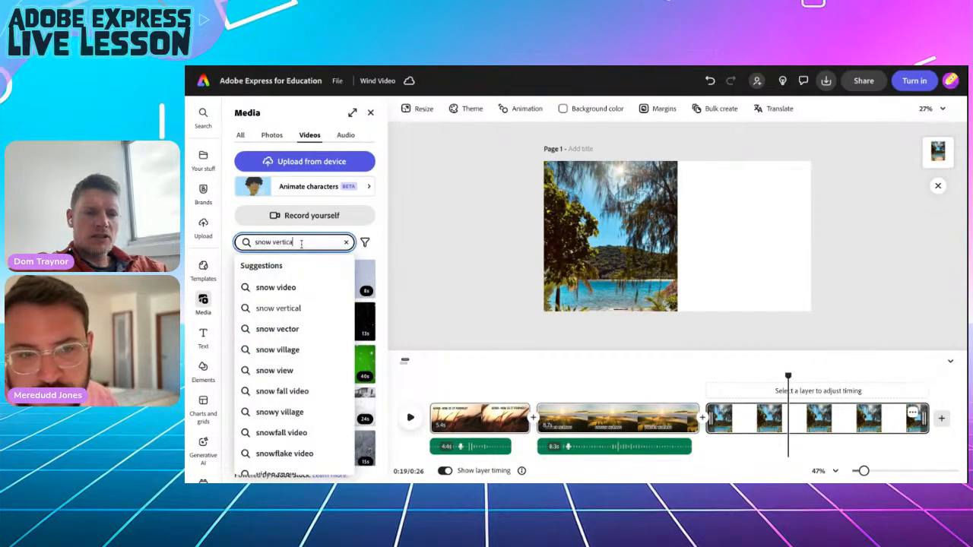
text(l)
key(Return)
scroll(308, 365, down, 3)
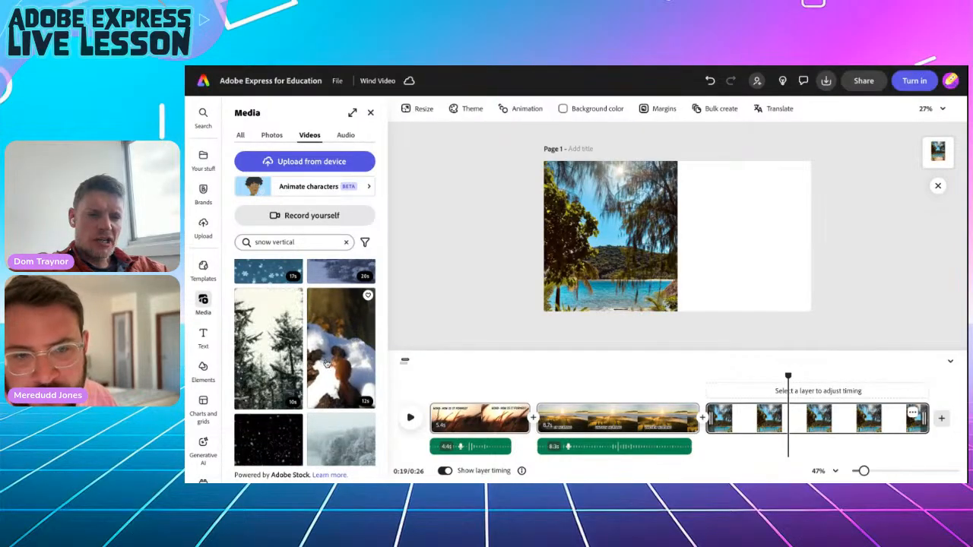
Place the snowy trees clip on the page's right half and preview the split scene.
click(258, 363)
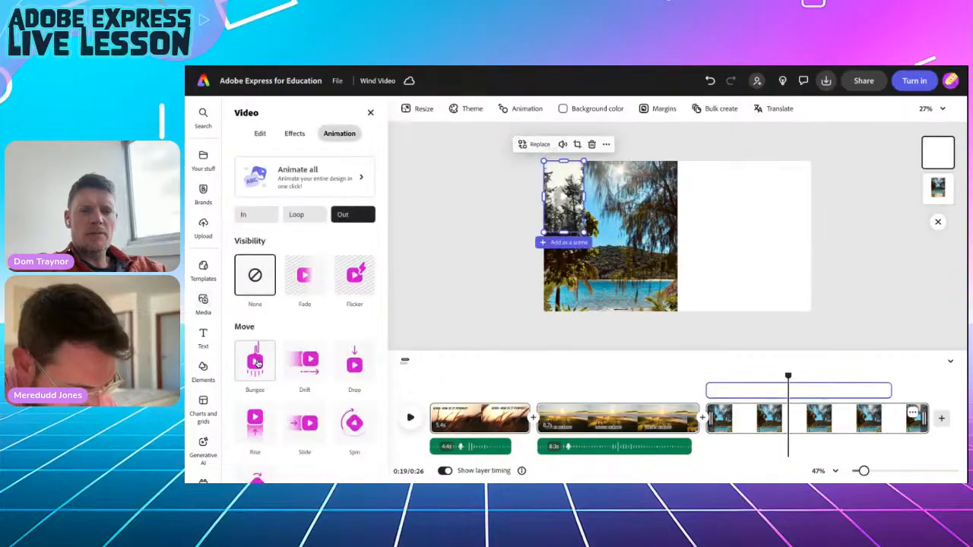
drag(570, 228, 708, 377)
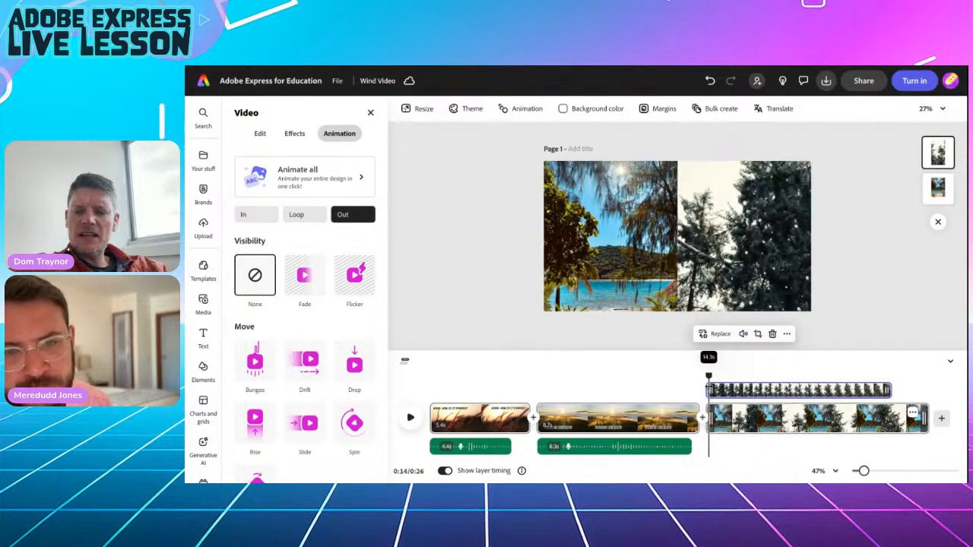
click(408, 420)
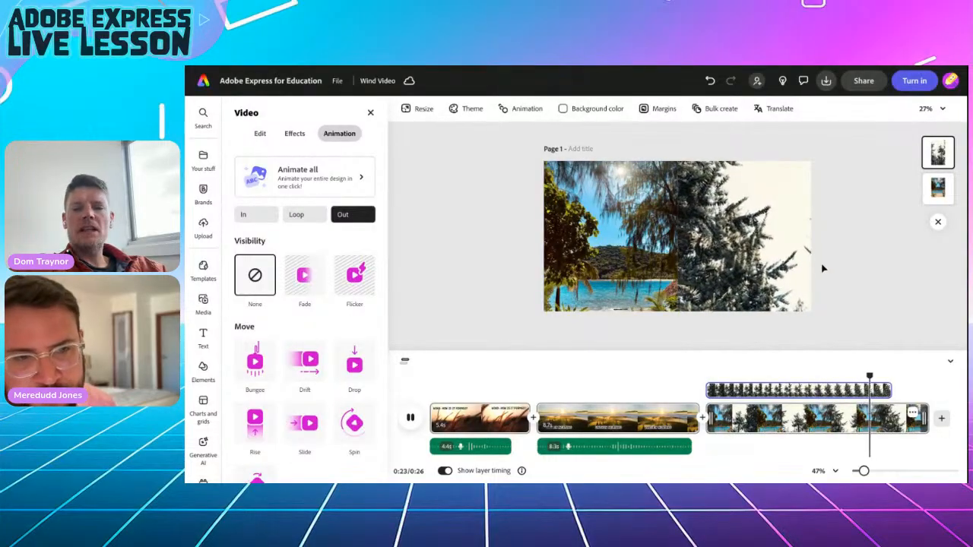
click(843, 268)
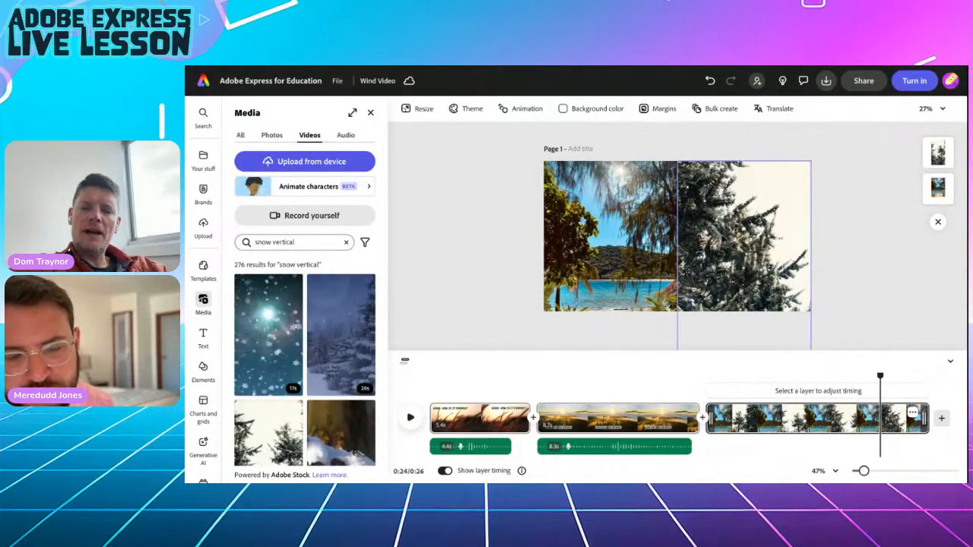
Check the snowy clip on the right half and scrub through the split scene.
click(743, 279)
click(847, 243)
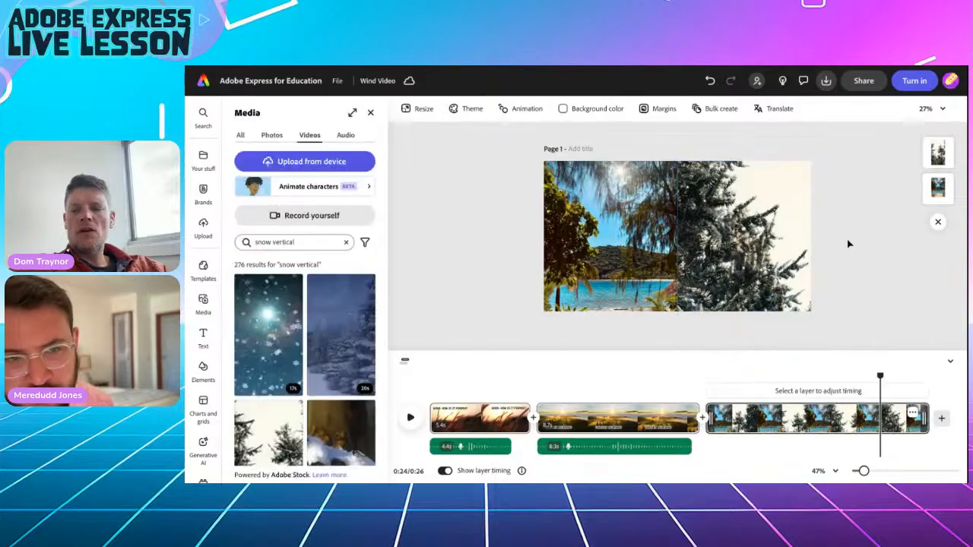
drag(880, 378, 776, 378)
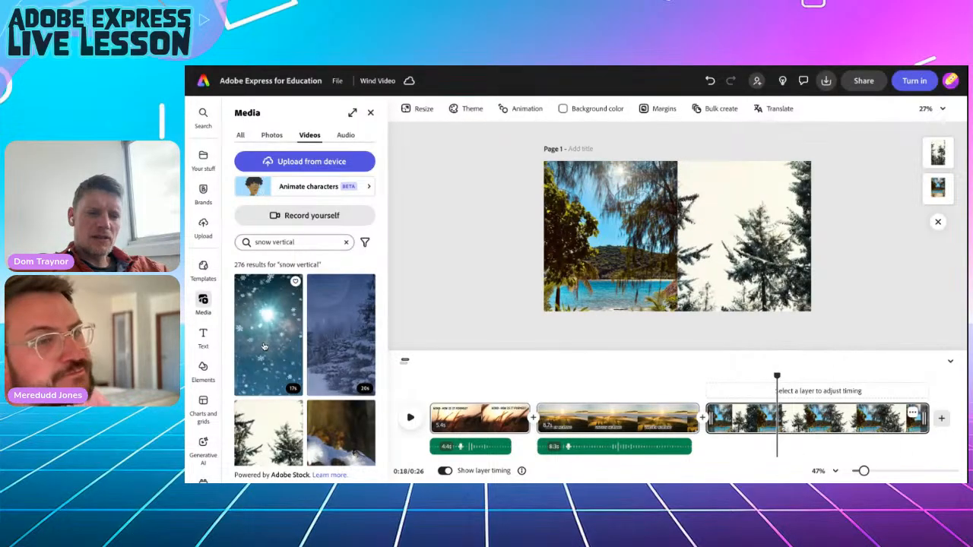
Replace the snowy trees clip with the stock snowflakes-and-sunburst video.
click(731, 213)
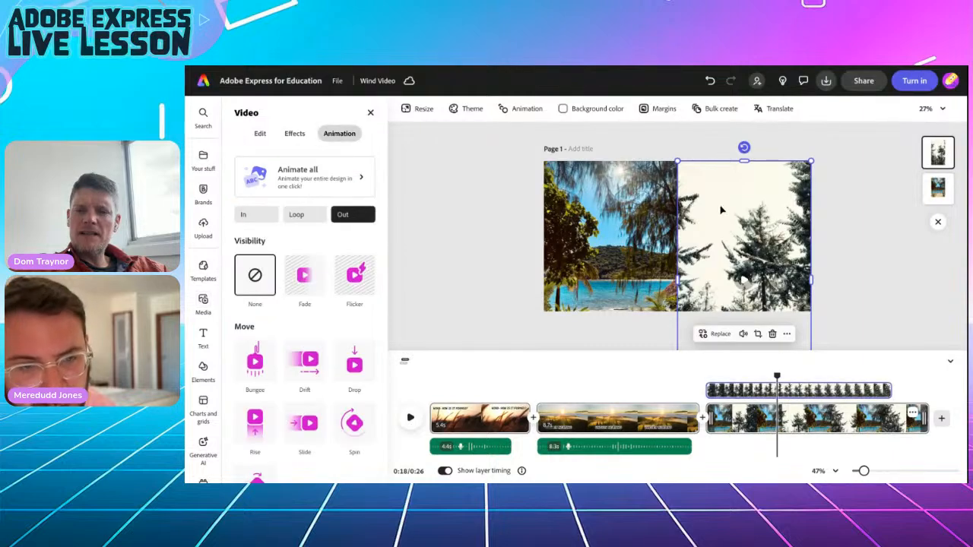
click(717, 334)
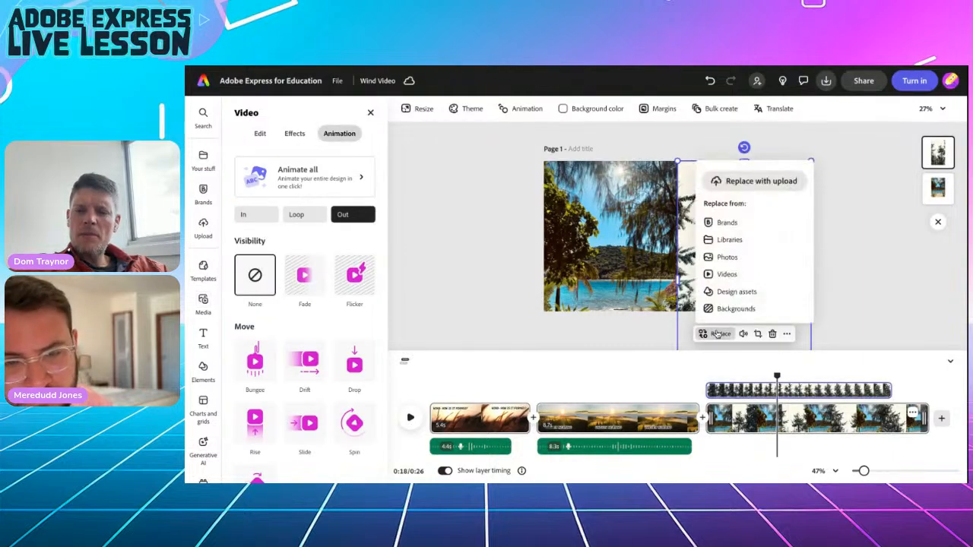
click(727, 274)
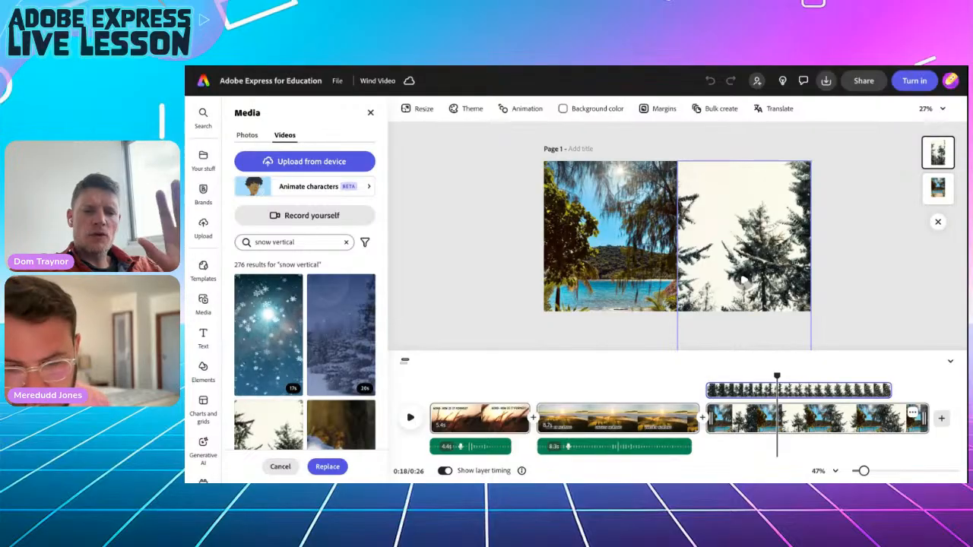
click(267, 335)
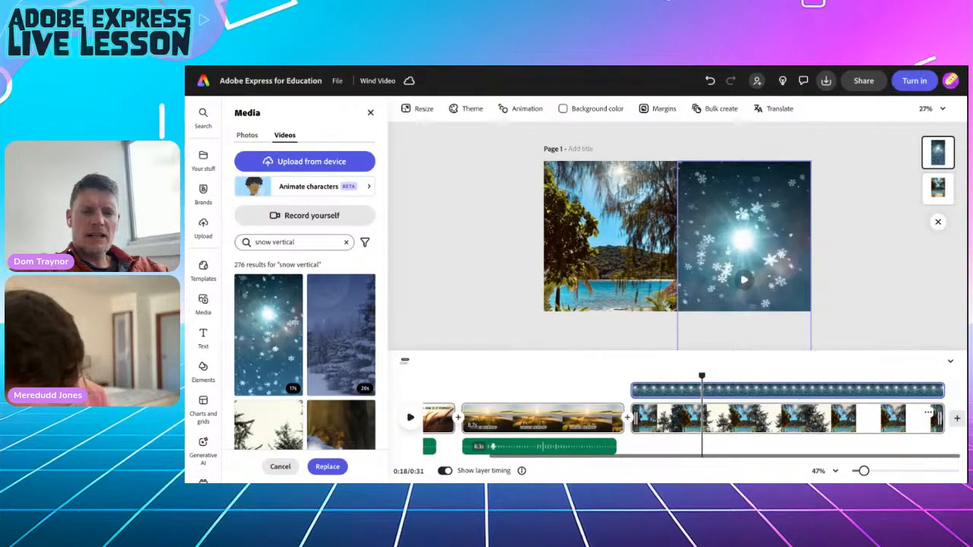
click(327, 466)
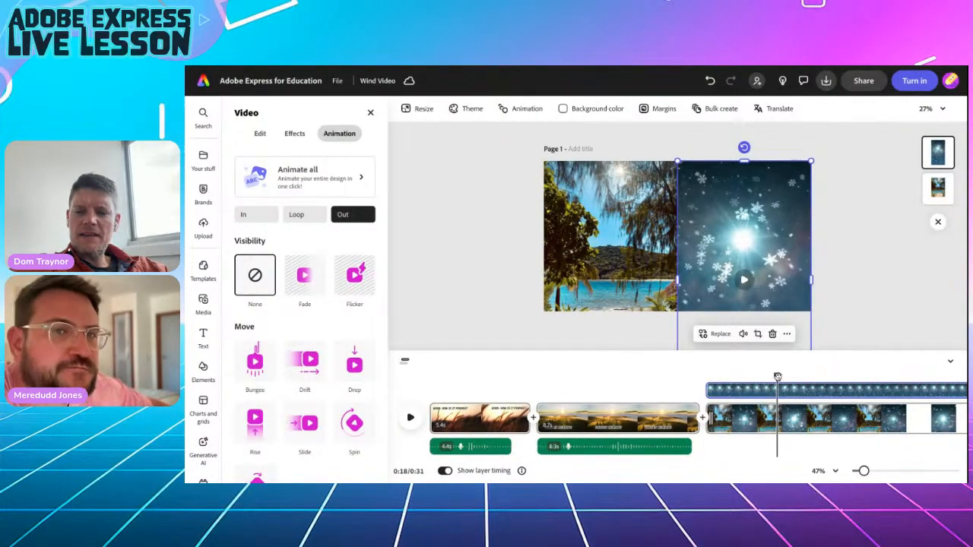
Preview the scene from 0:14 to check the new snowflake clip.
click(707, 374)
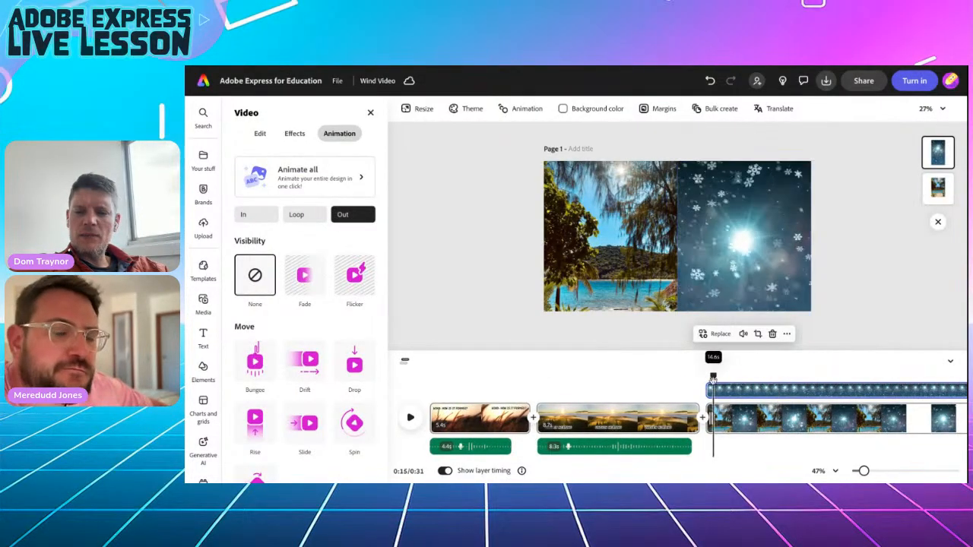
click(408, 422)
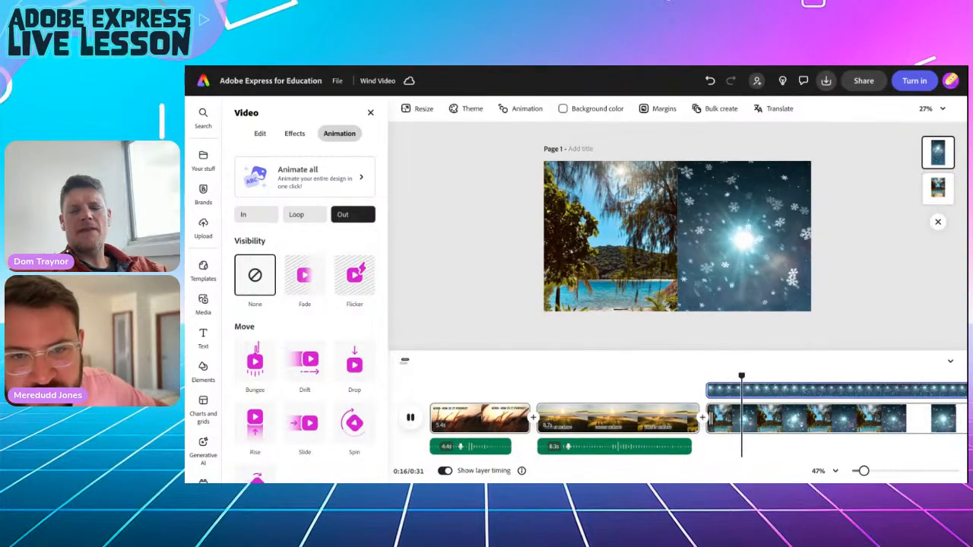
key(space)
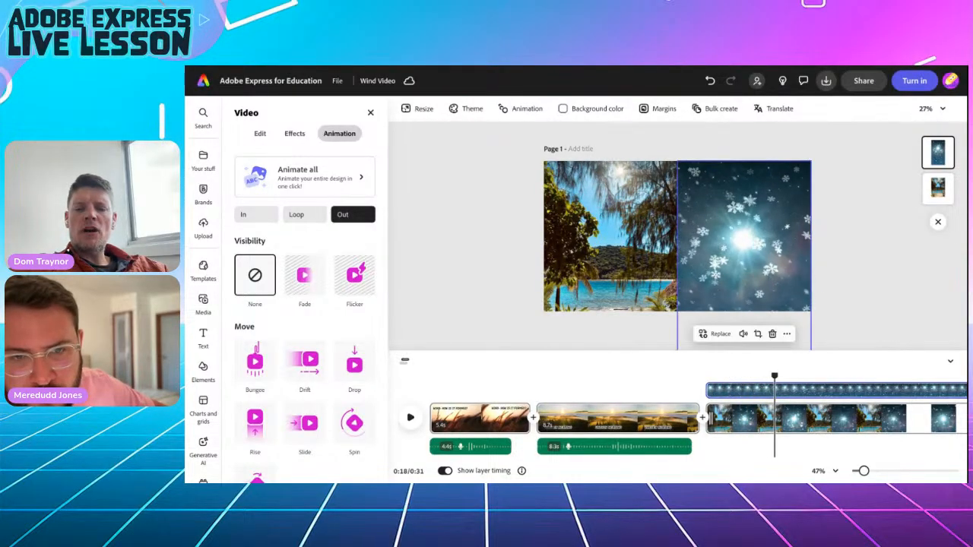
drag(776, 375, 708, 375)
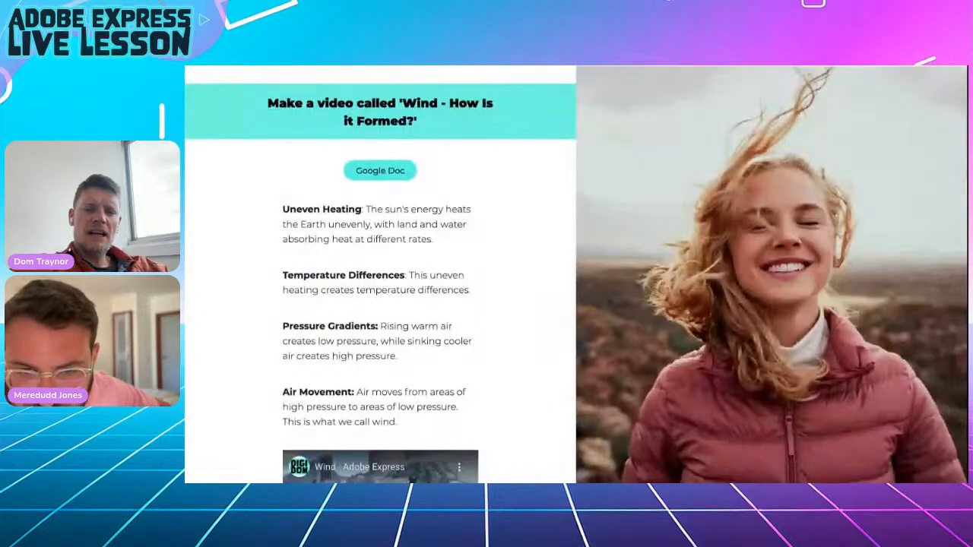
click(342, 67)
Highlight the Temperature Differences paragraph in the wind lesson instructions.
drag(282, 274, 472, 286)
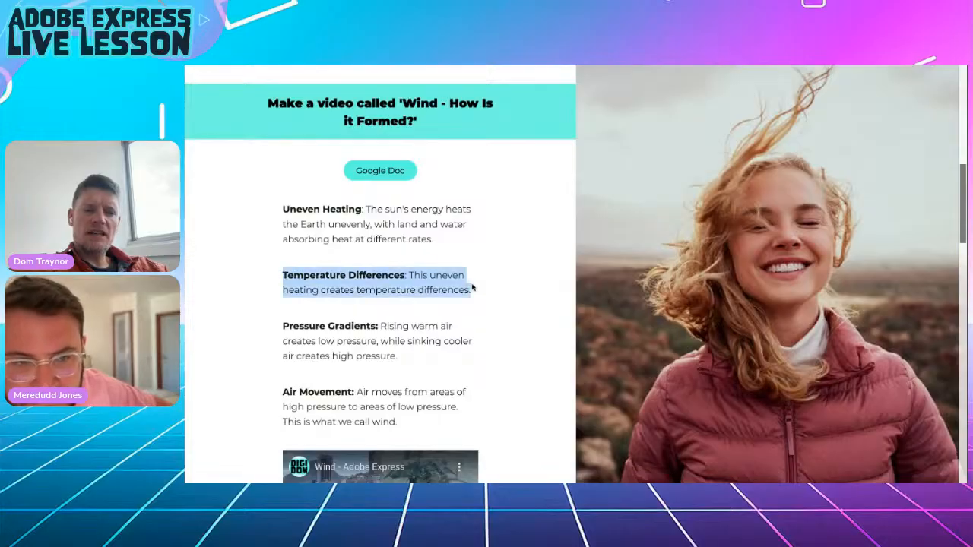
click(389, 67)
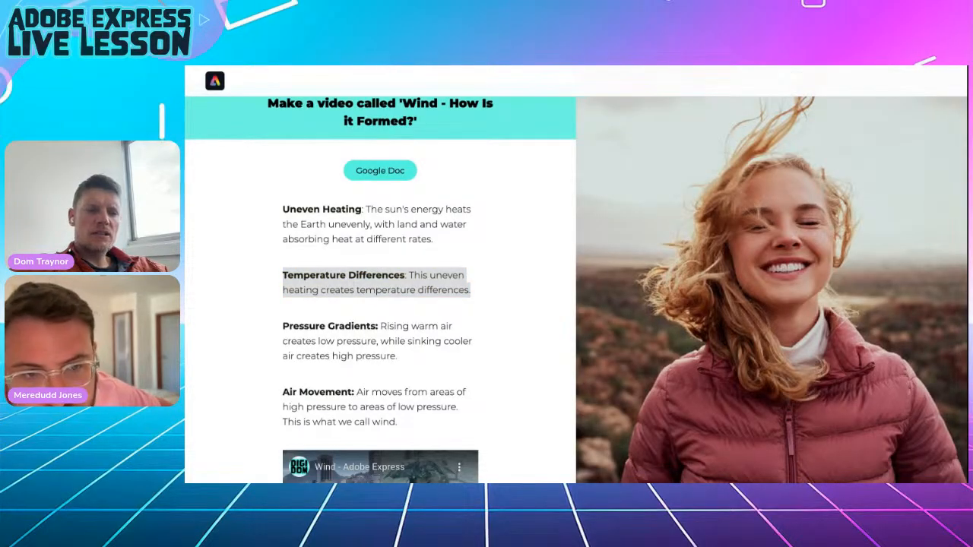
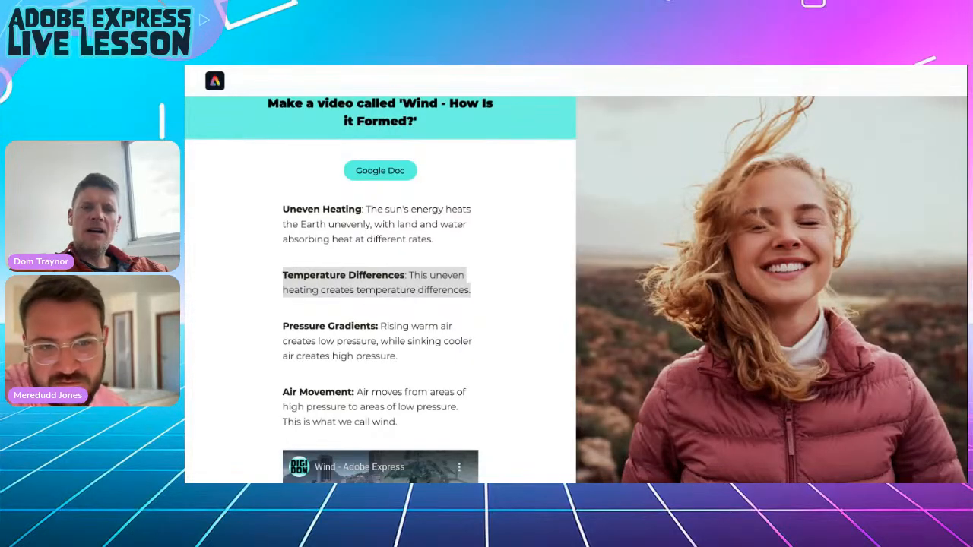
Switch from the lesson page to the Adobe Express tab with the Wind Video project.
key(ctrl+Tab)
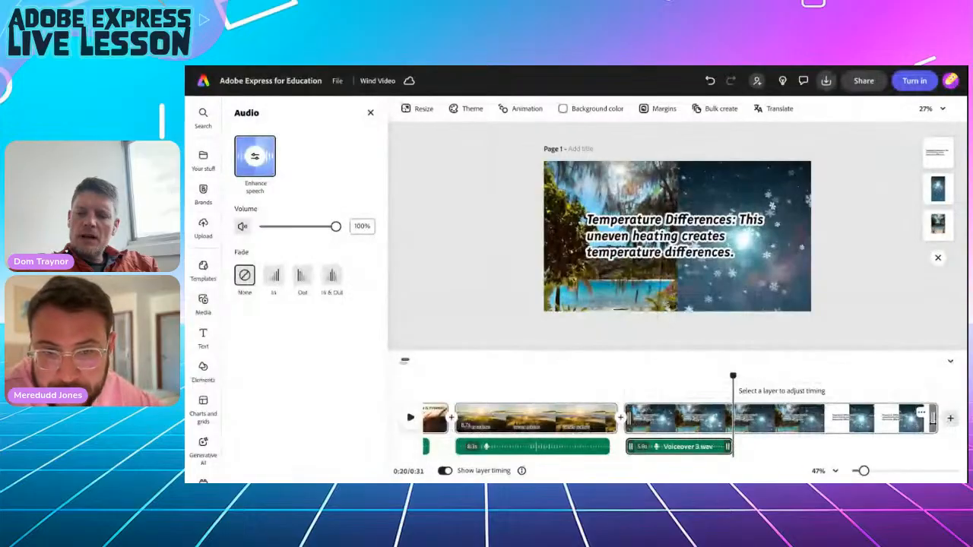
Trim the third scene to 6.8 seconds, narrow the snowy clip from its left, and select the caption.
drag(933, 419, 746, 420)
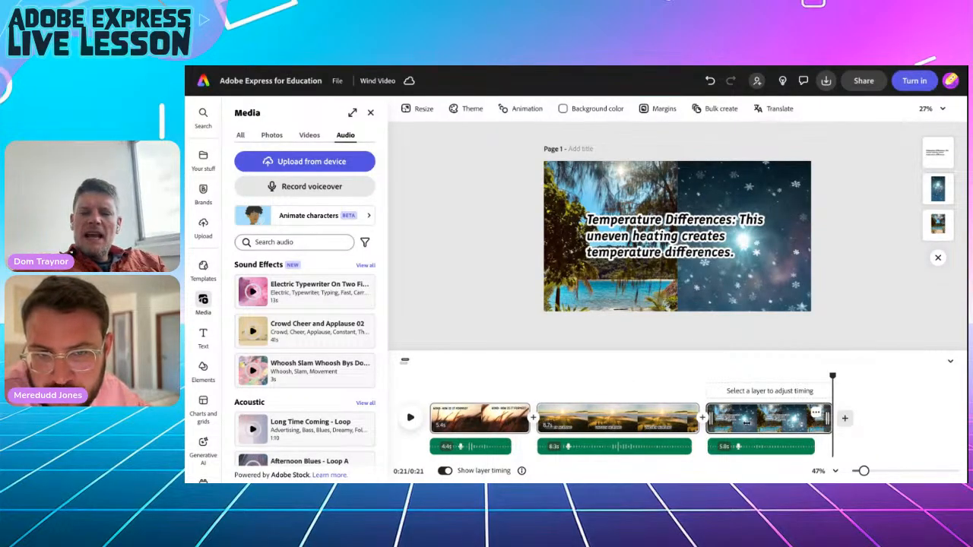
click(706, 283)
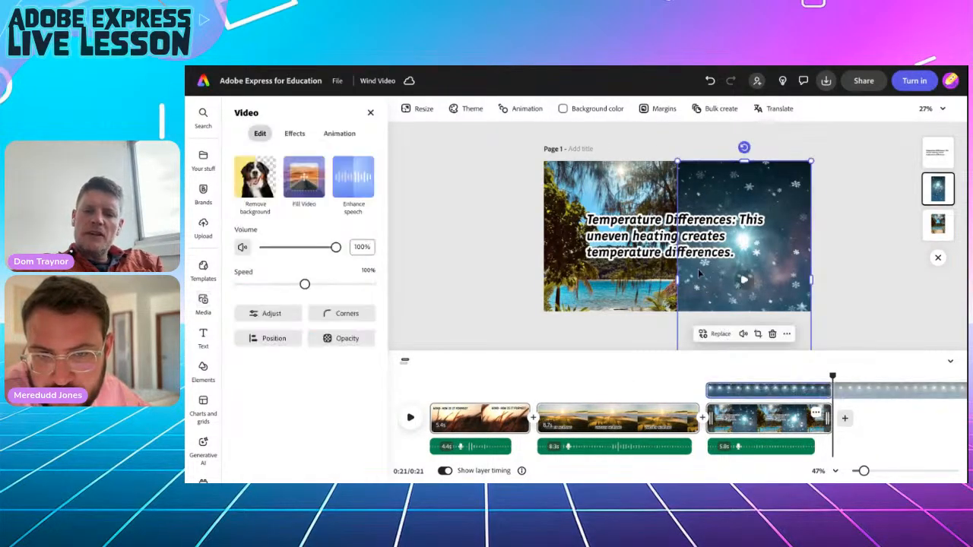
drag(677, 277, 670, 254)
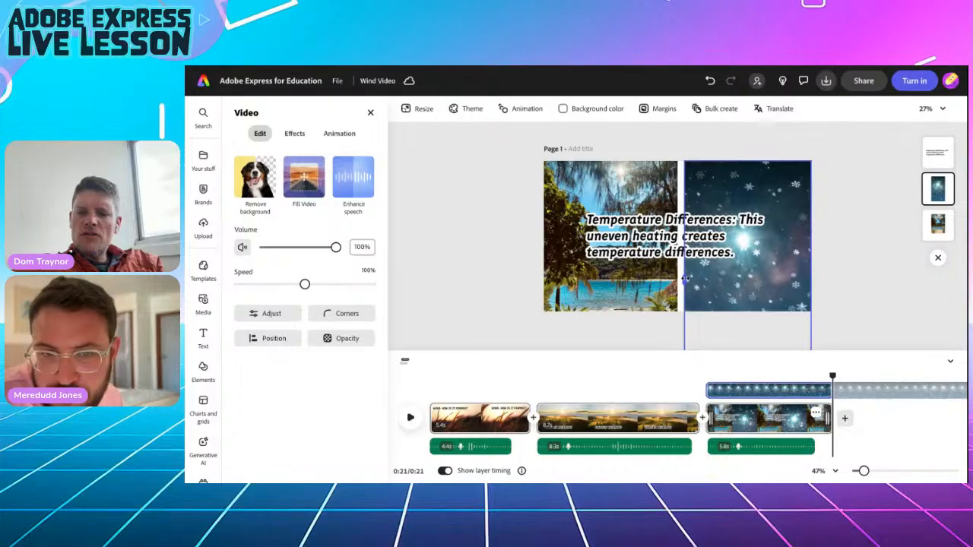
click(671, 275)
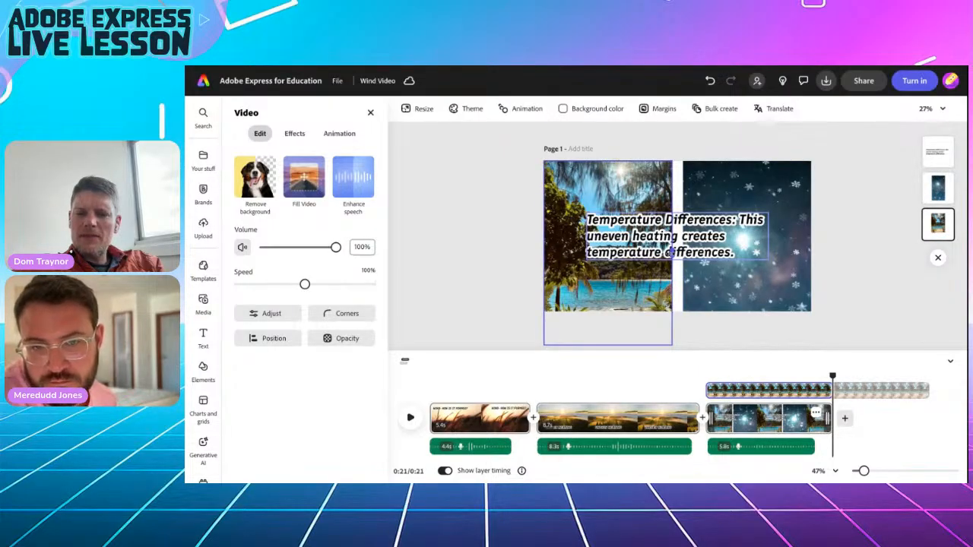
click(486, 254)
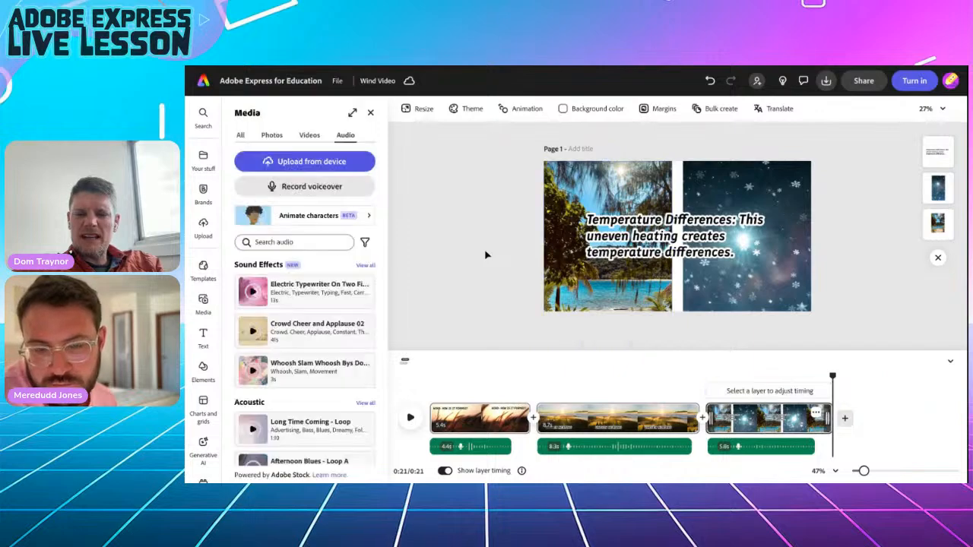
click(628, 242)
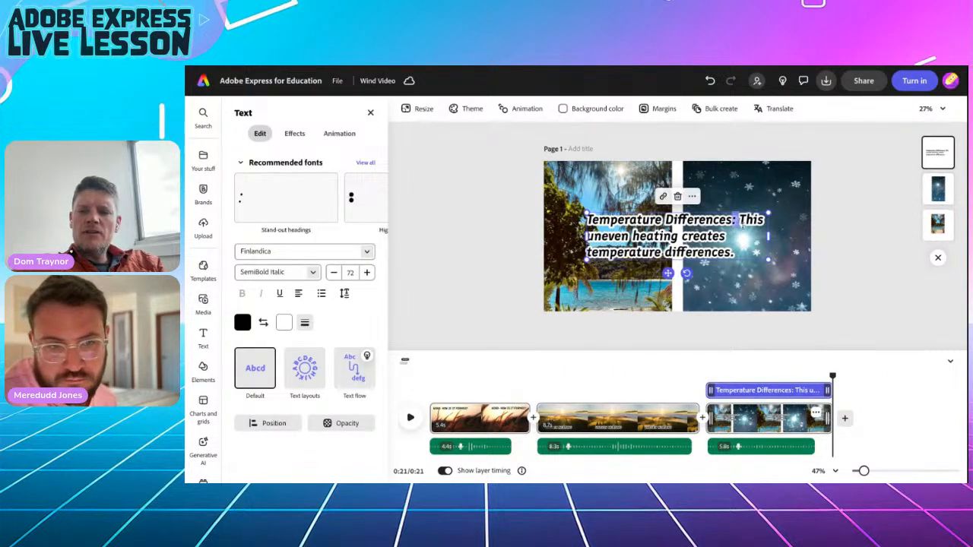
Cut the caption down to 'Temperature Differences' and apply the Dynamic text layout.
drag(743, 220, 734, 253)
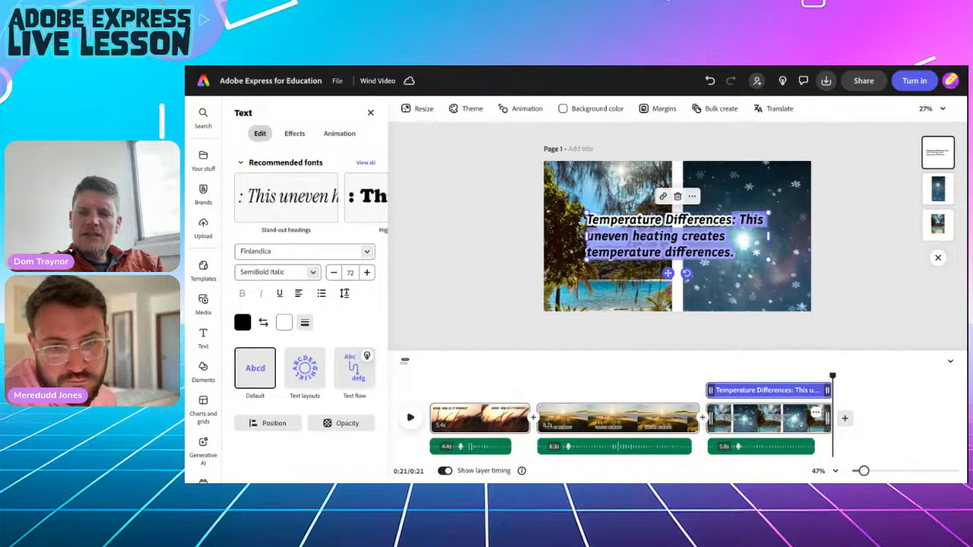
key(BackSpace)
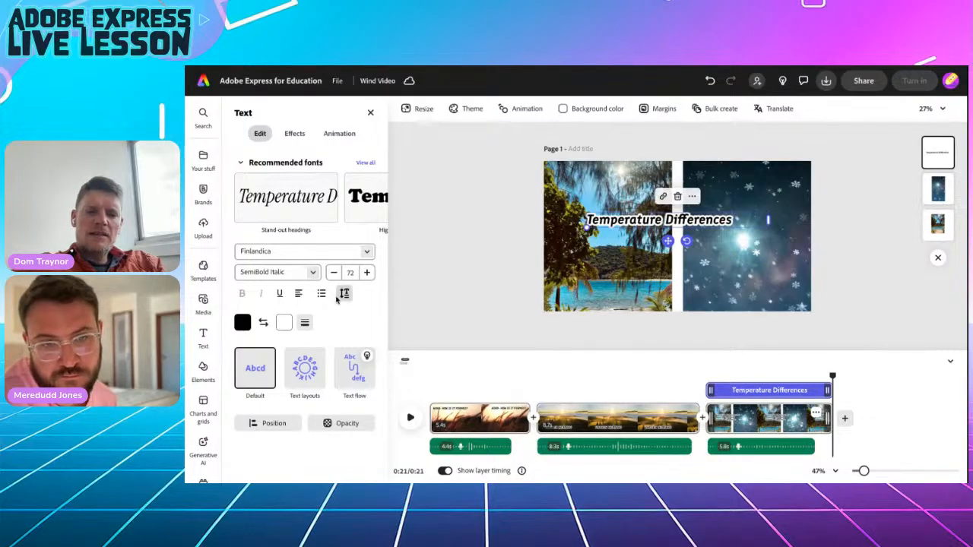
click(304, 369)
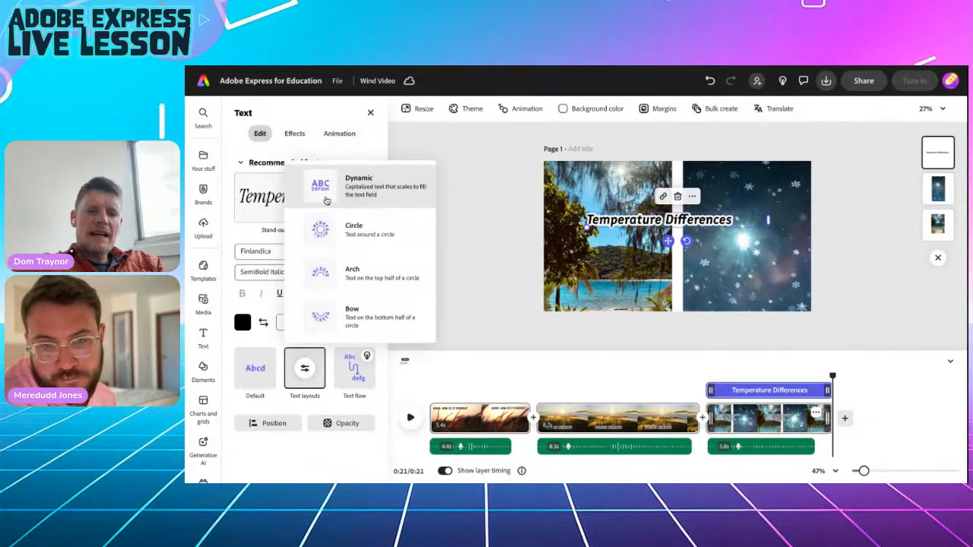
click(323, 191)
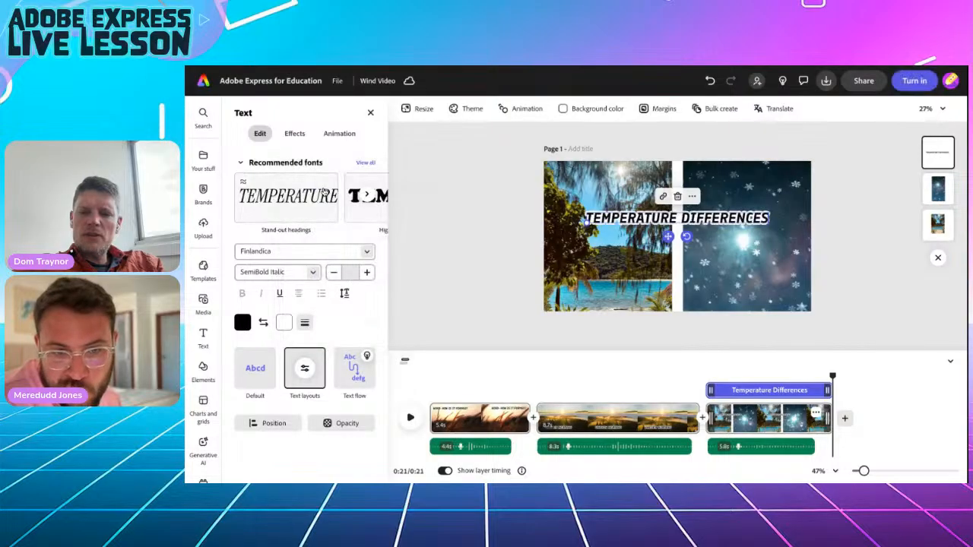
Move the caption lower on the page and widen the beach video slightly to the right.
drag(668, 238, 668, 255)
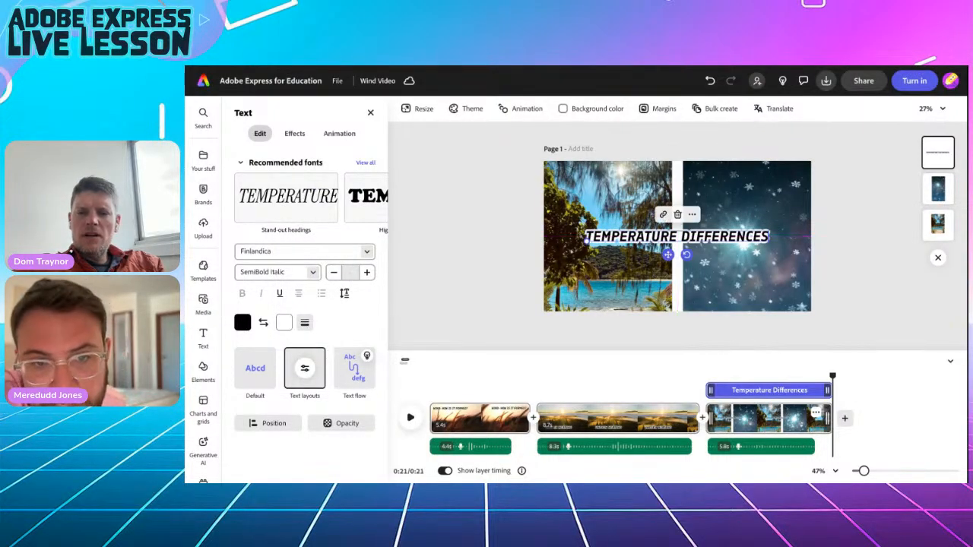
click(620, 210)
drag(672, 252, 679, 280)
click(686, 280)
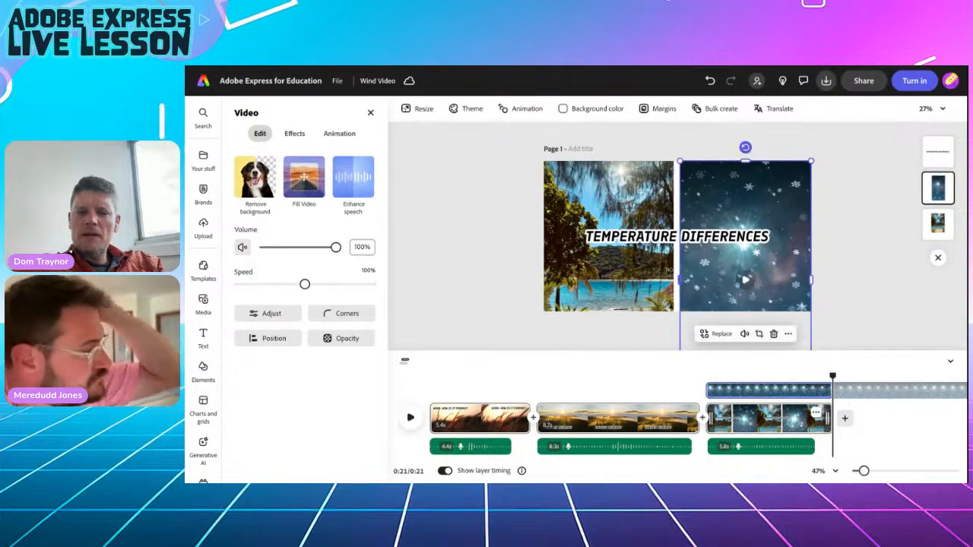
click(467, 181)
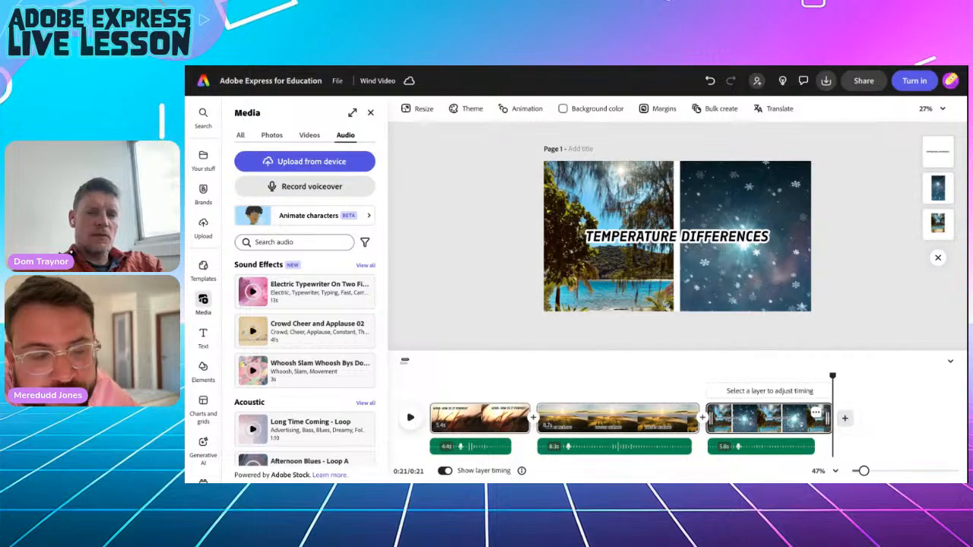
click(624, 242)
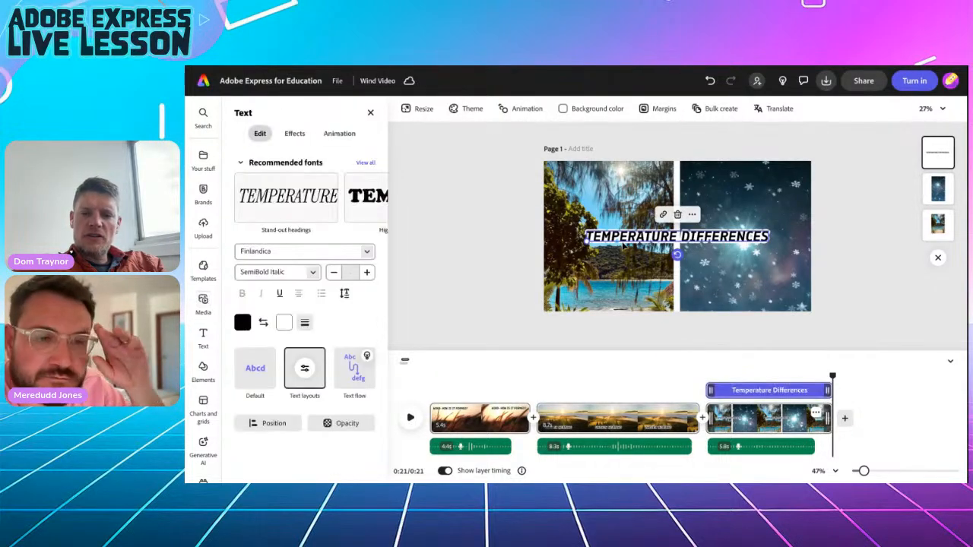
click(337, 134)
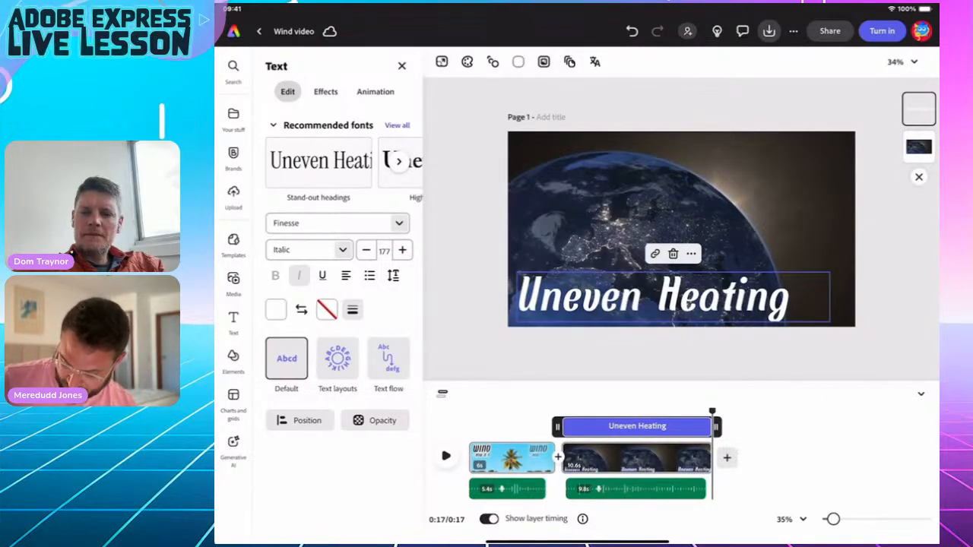
Add a blank scene and fill it with a pastel background from a 'Gradient' search.
click(727, 458)
click(682, 431)
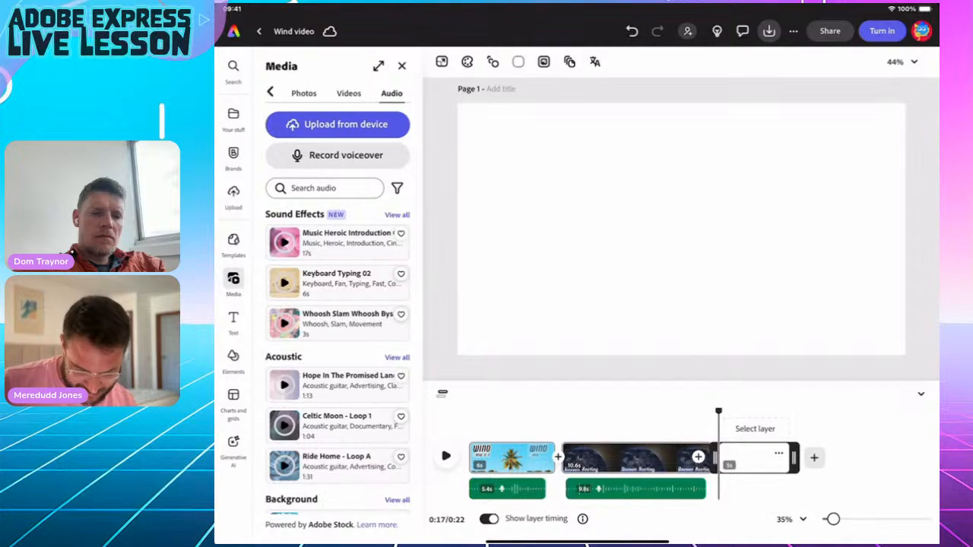
click(233, 357)
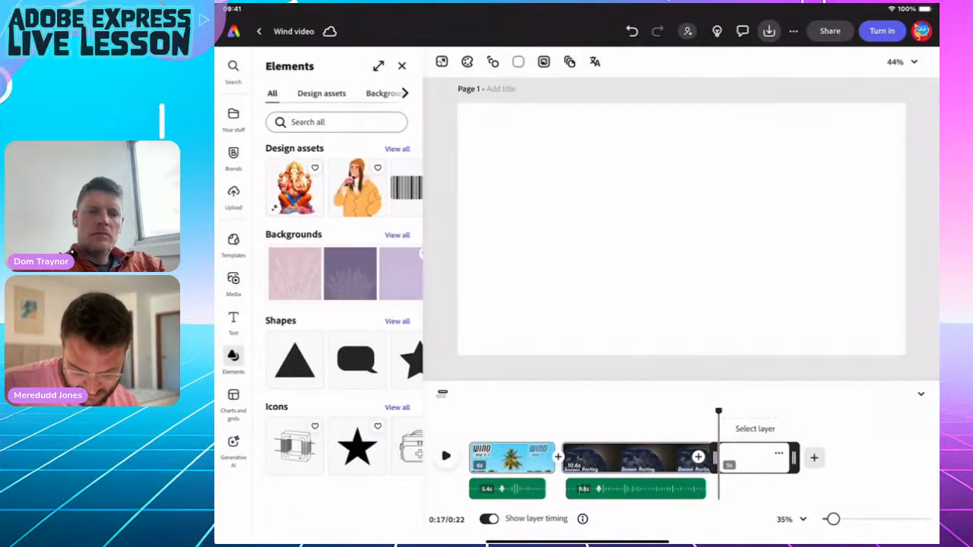
click(383, 93)
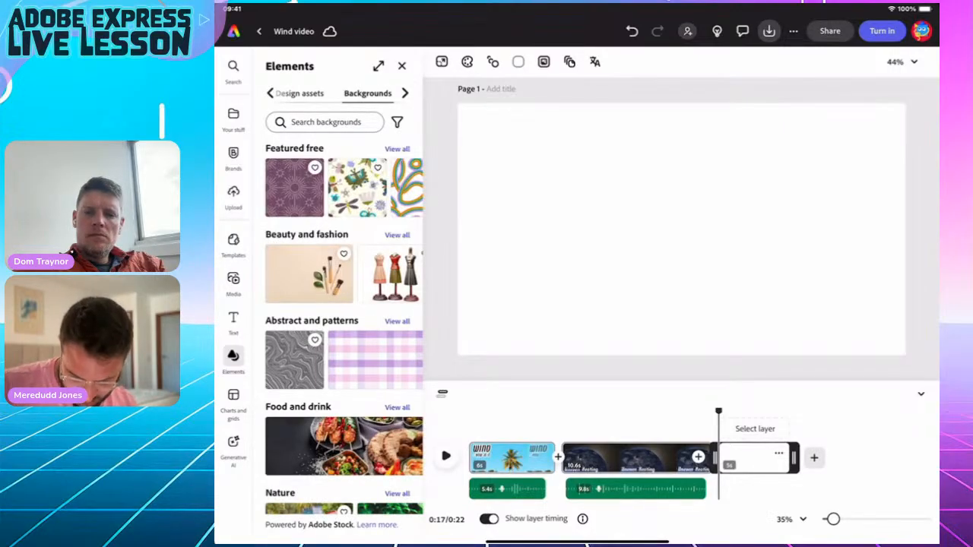
click(326, 121)
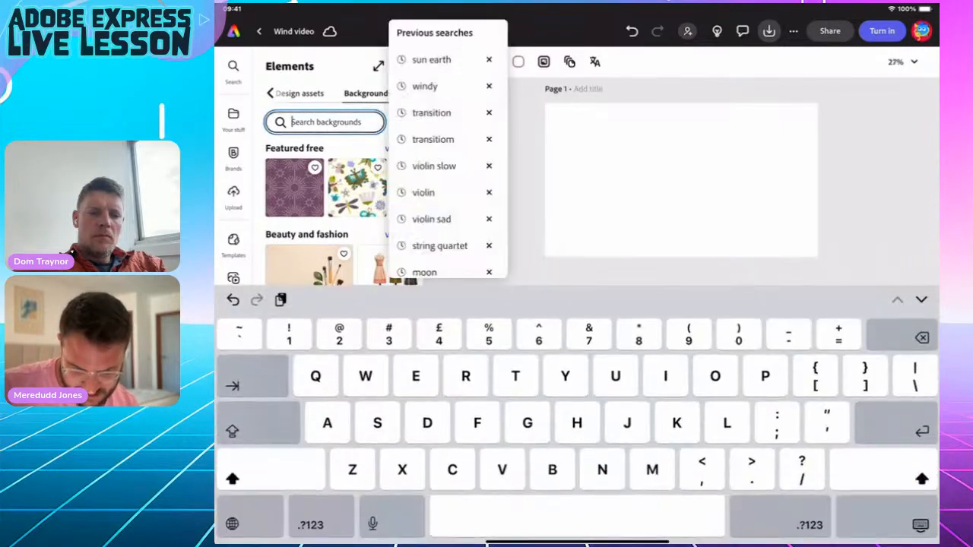
text(Grad)
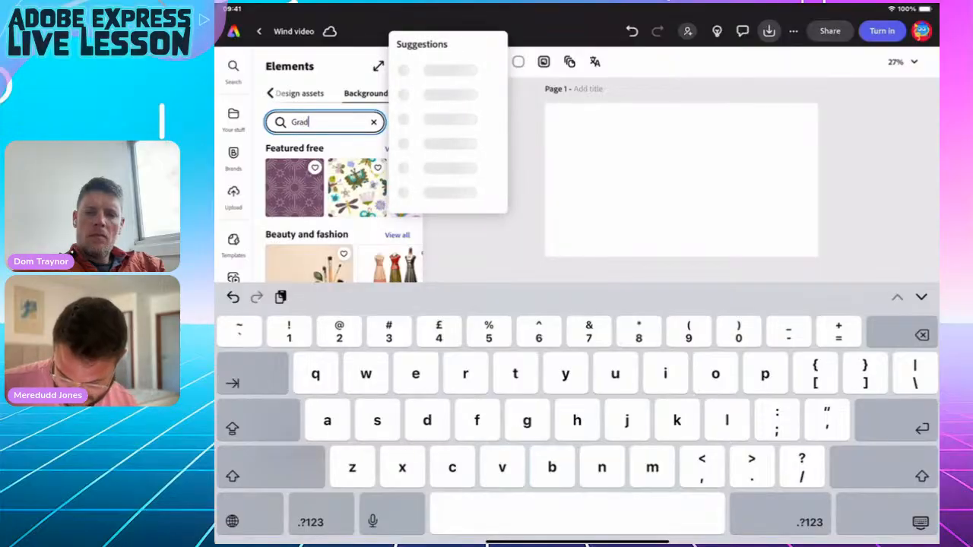
text(ient)
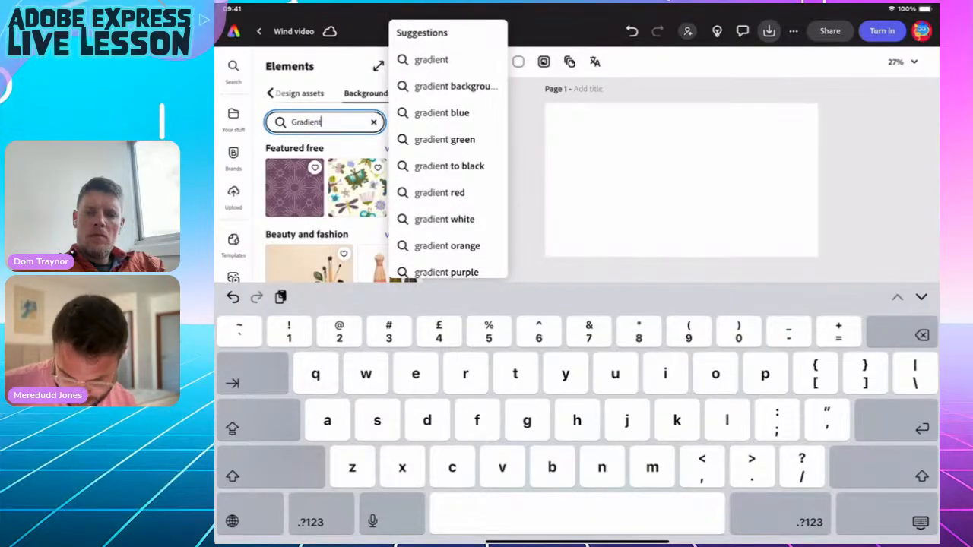
key(Return)
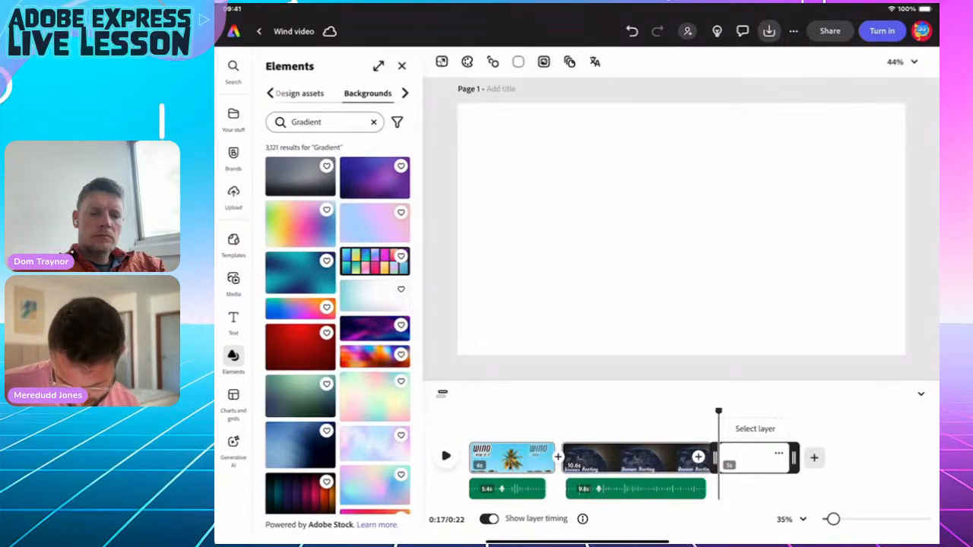
click(374, 396)
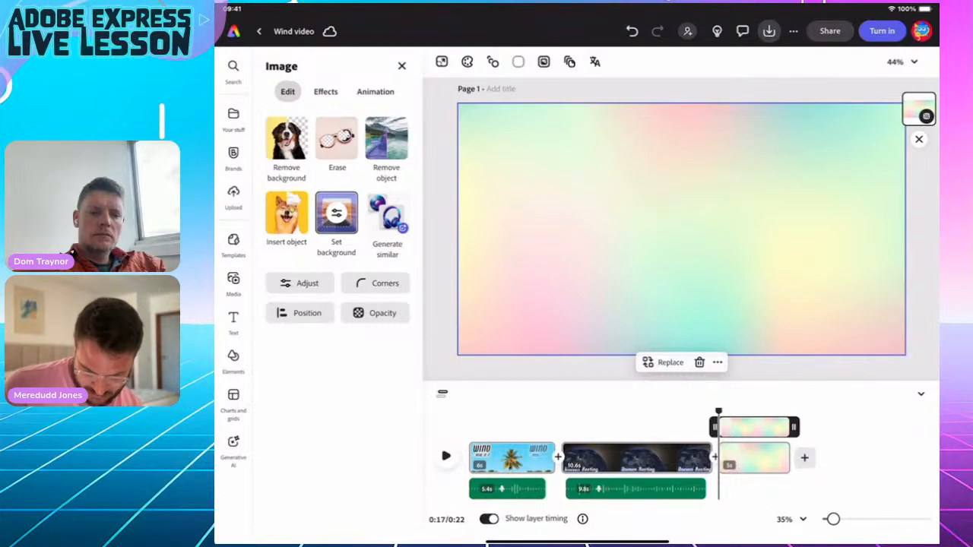
click(233, 282)
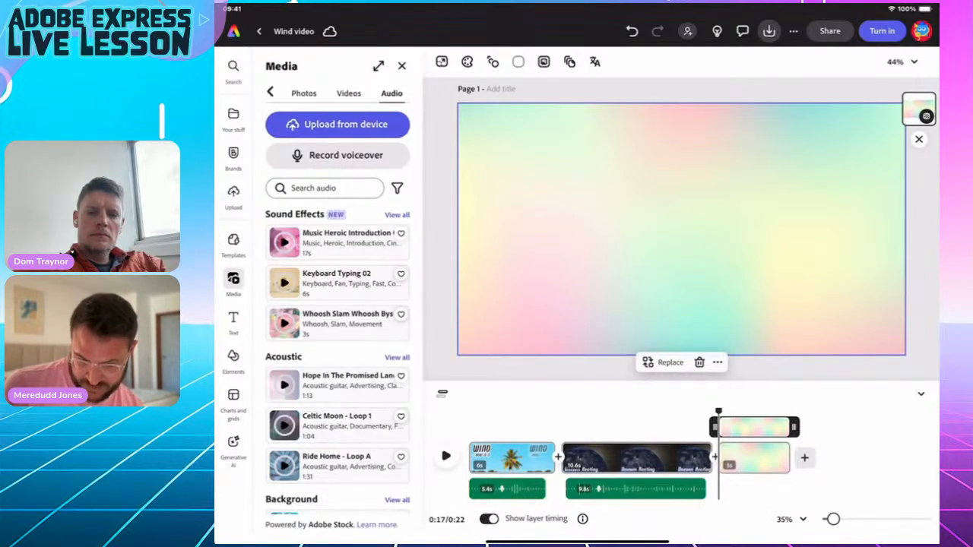
Search the stock videos for 'Sunny day', then narrow the search to 'Sunny'.
click(348, 93)
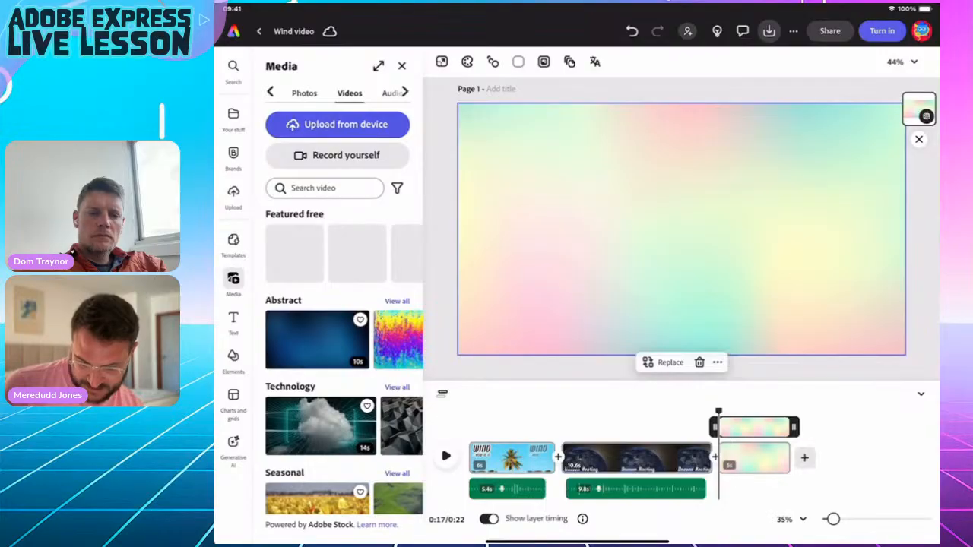
click(324, 187)
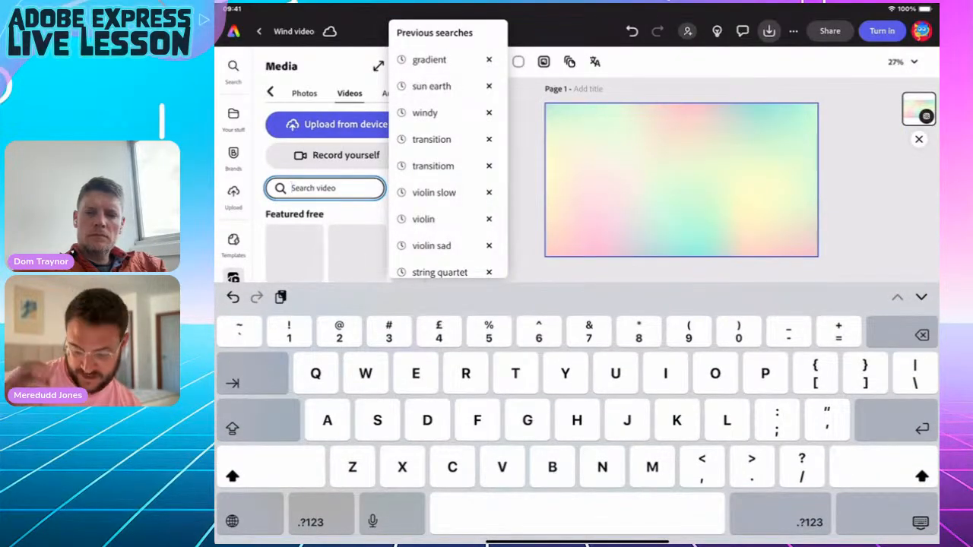
text(Sunny)
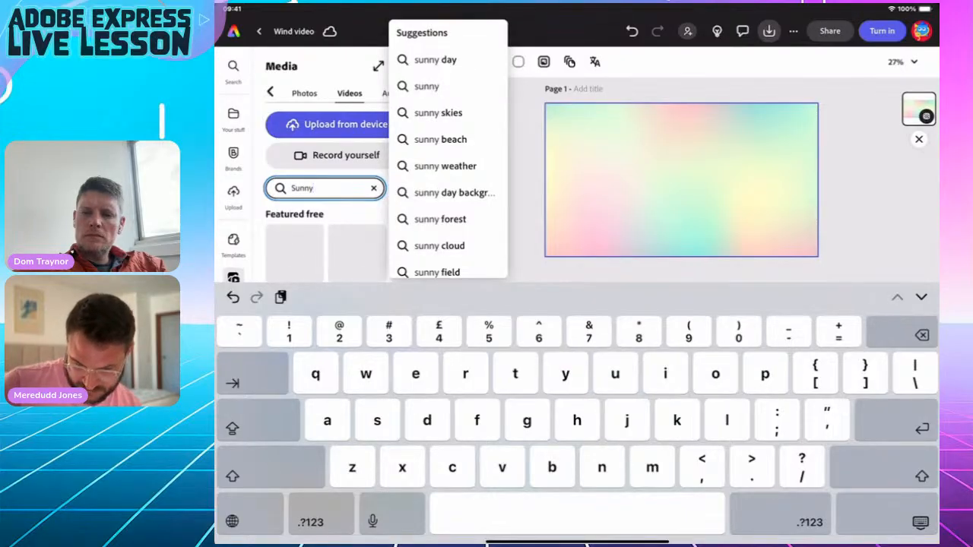
click(435, 59)
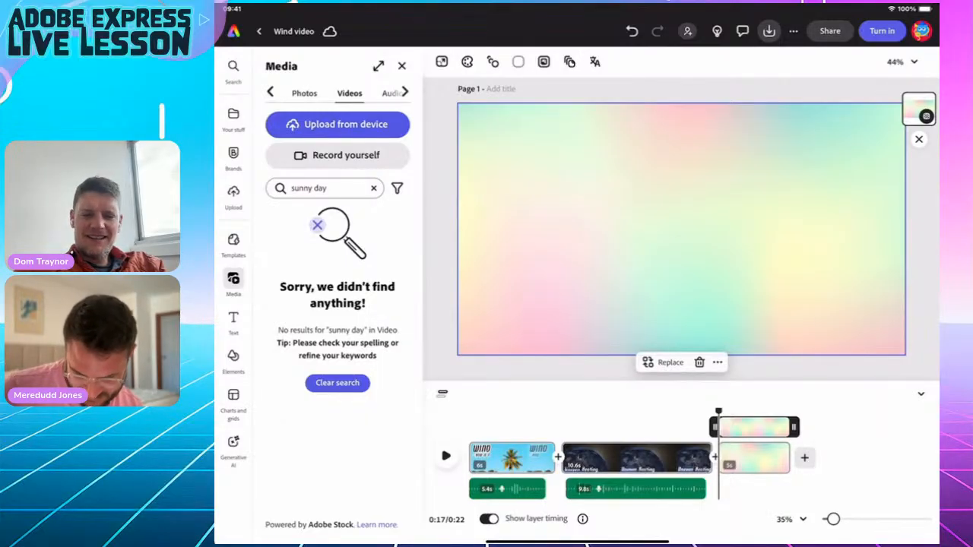
click(327, 187)
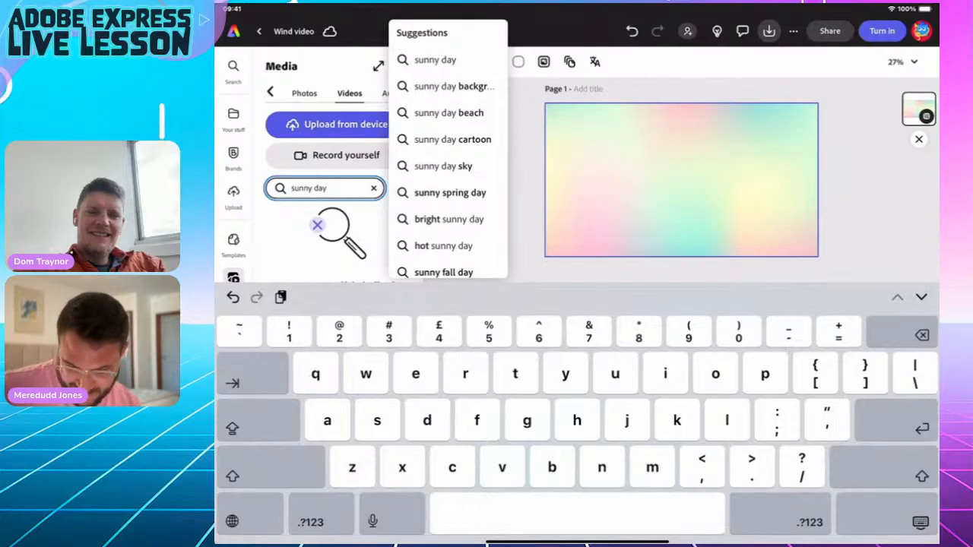
key(BackSpace)
key(BackSpace)
key(BackSpace)
key(BackSpace)
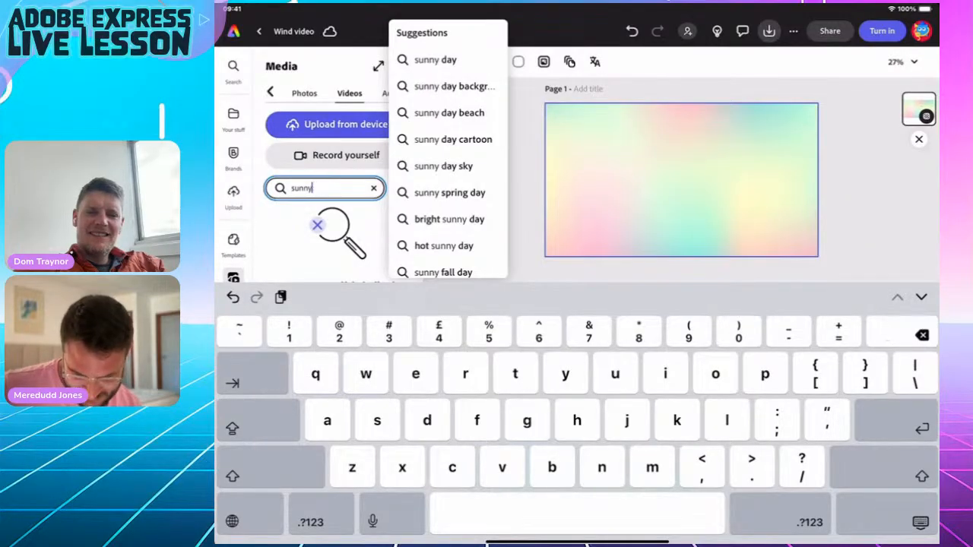
key(Return)
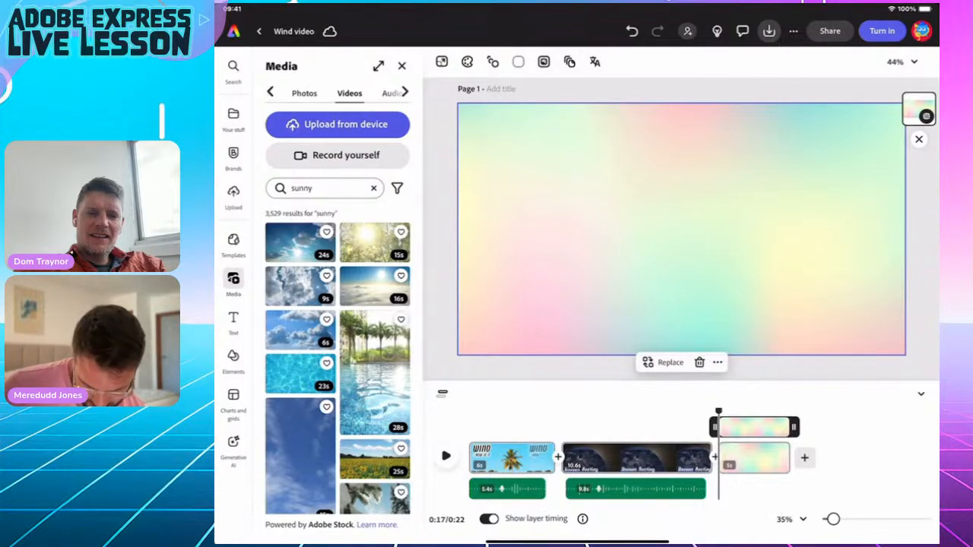
Add the sunflower field video to the page and nudge it slightly down and right.
scroll(338, 362, down, 10)
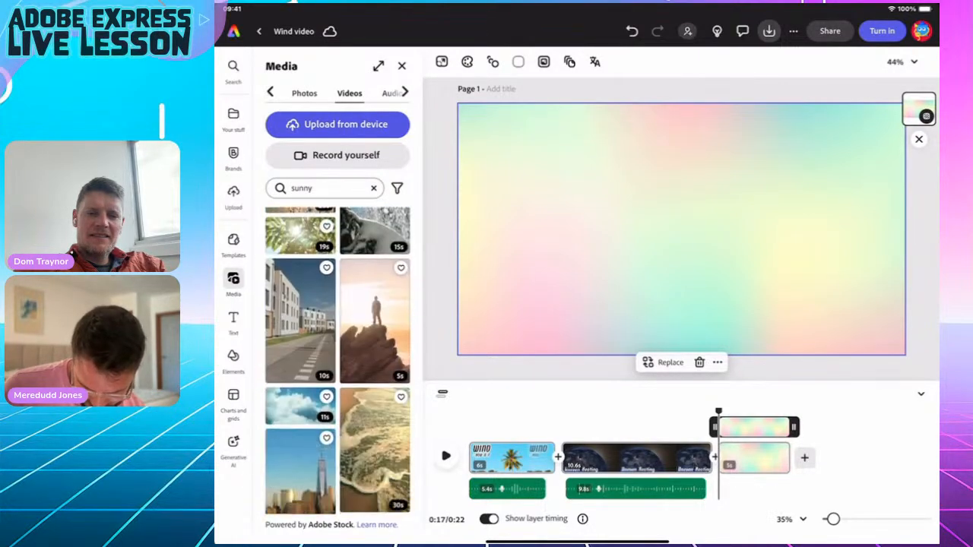
scroll(338, 362, down, 3)
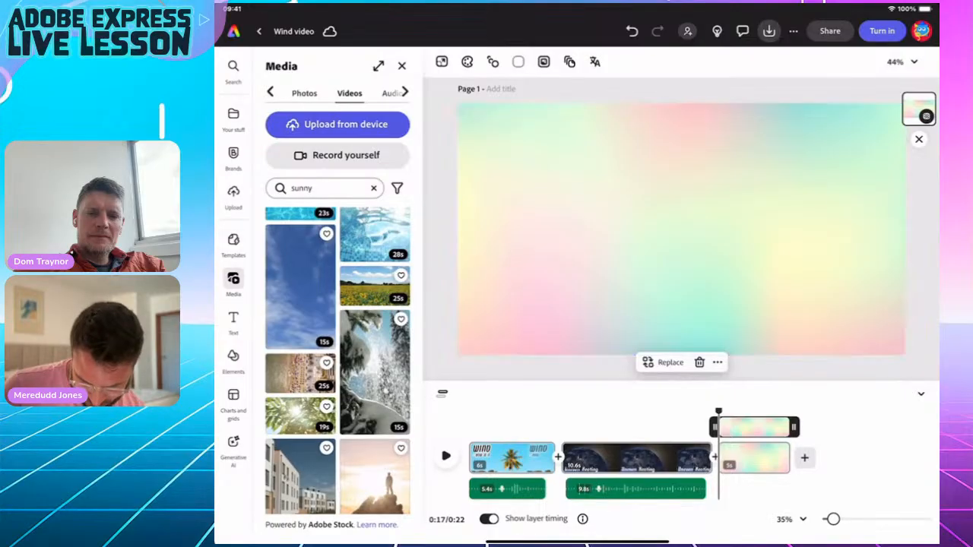
click(373, 239)
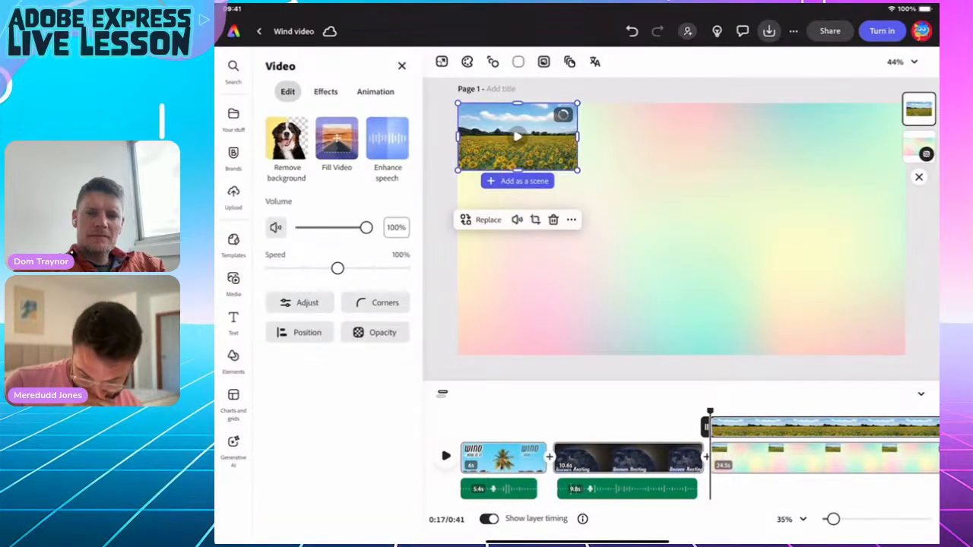
drag(516, 137, 532, 151)
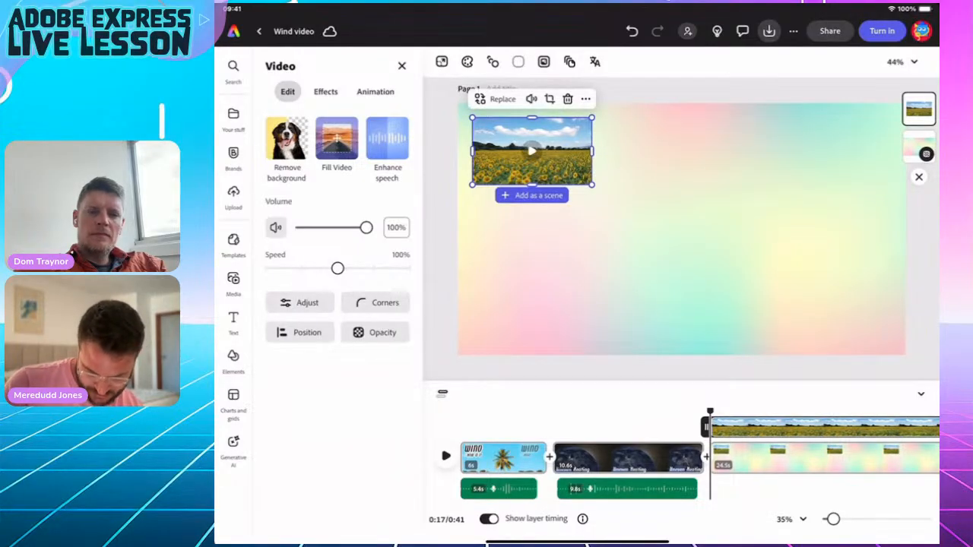
click(234, 281)
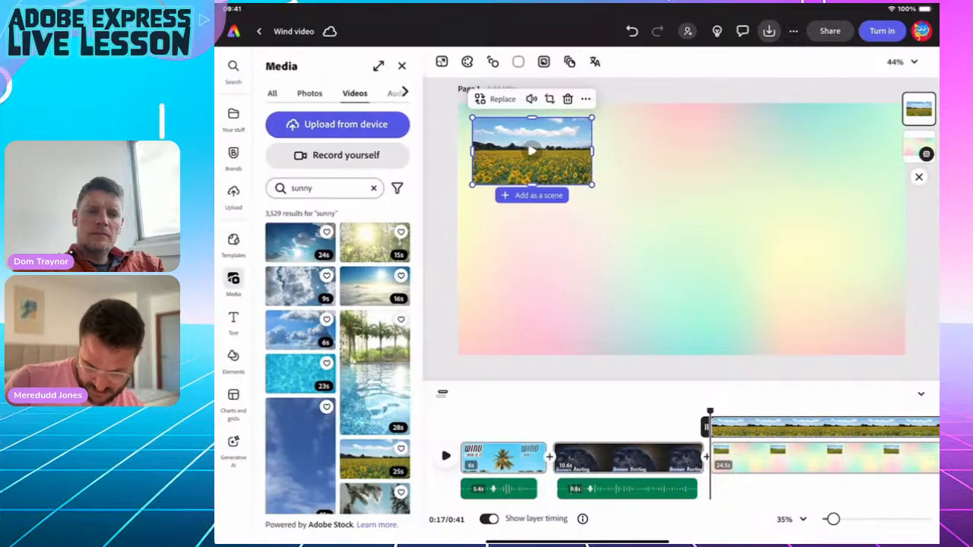
click(373, 188)
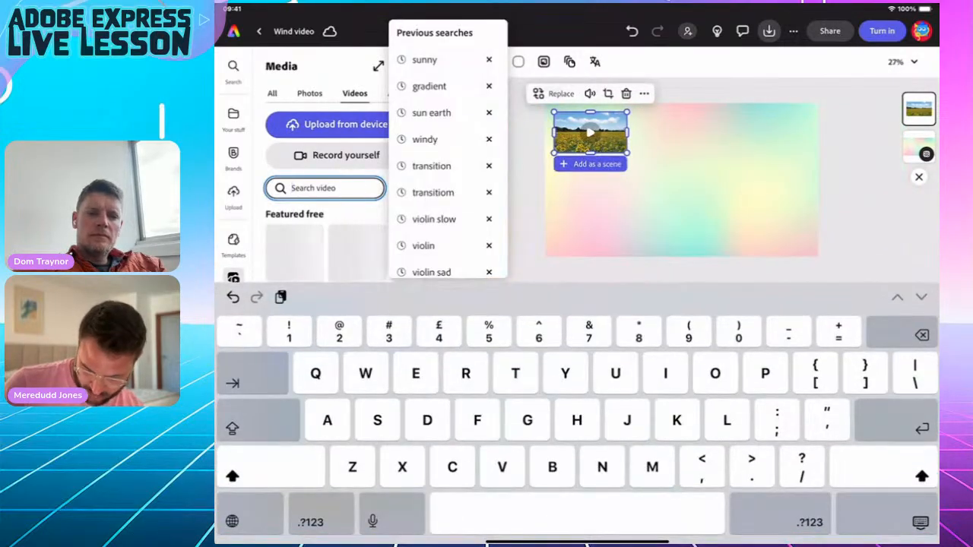
Search stock videos for 'Frozen', add a clip to the lower right, then delete the blank clip.
text(Frozen)
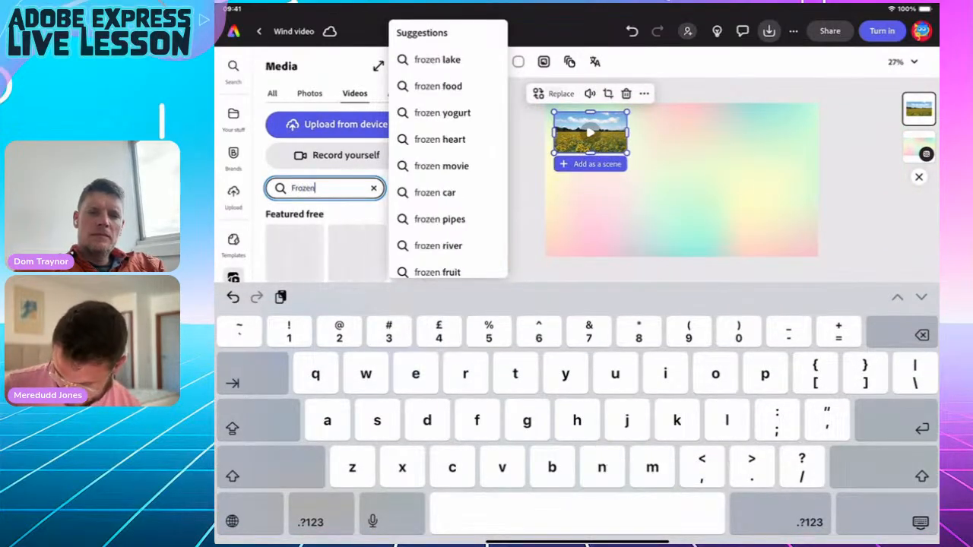
key(Return)
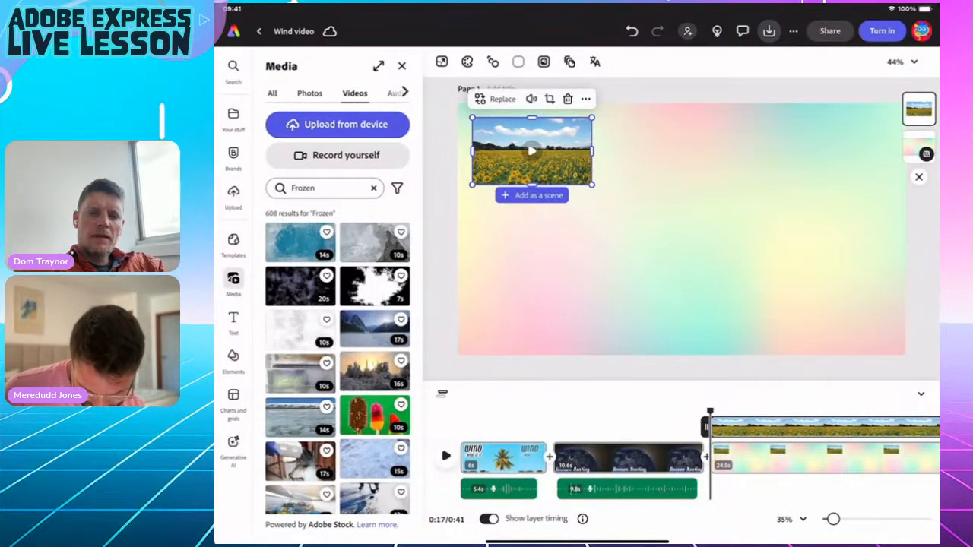
scroll(337, 361, down, 2)
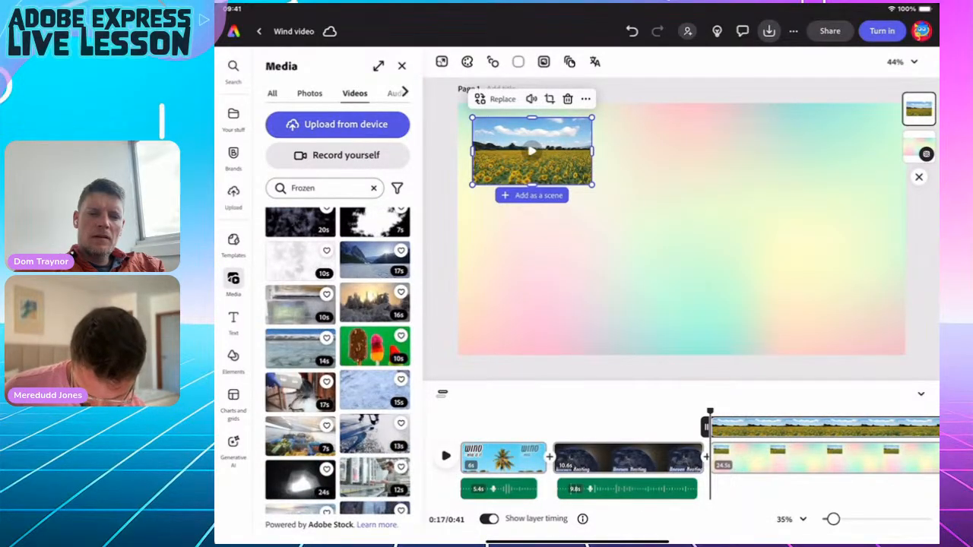
scroll(338, 361, down, 2)
scroll(338, 361, down, 4)
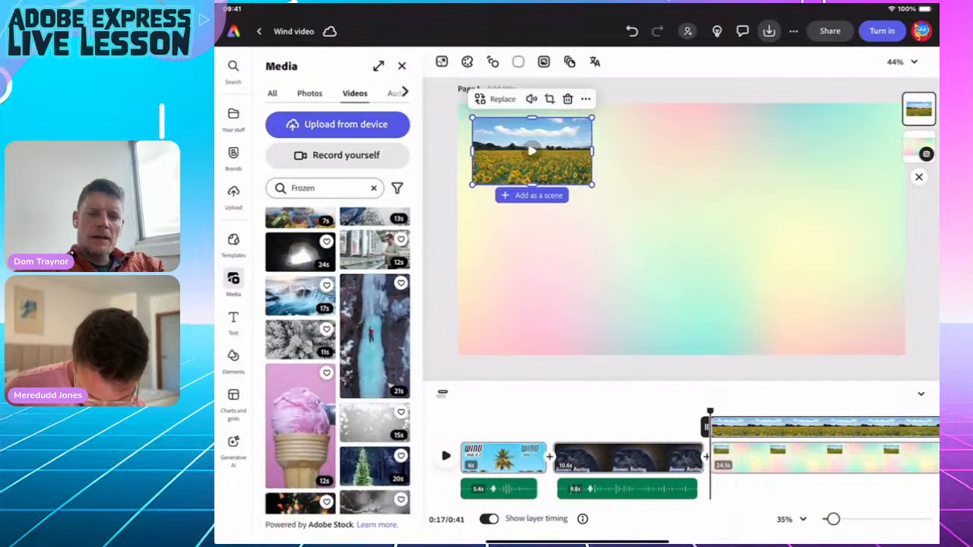
click(299, 294)
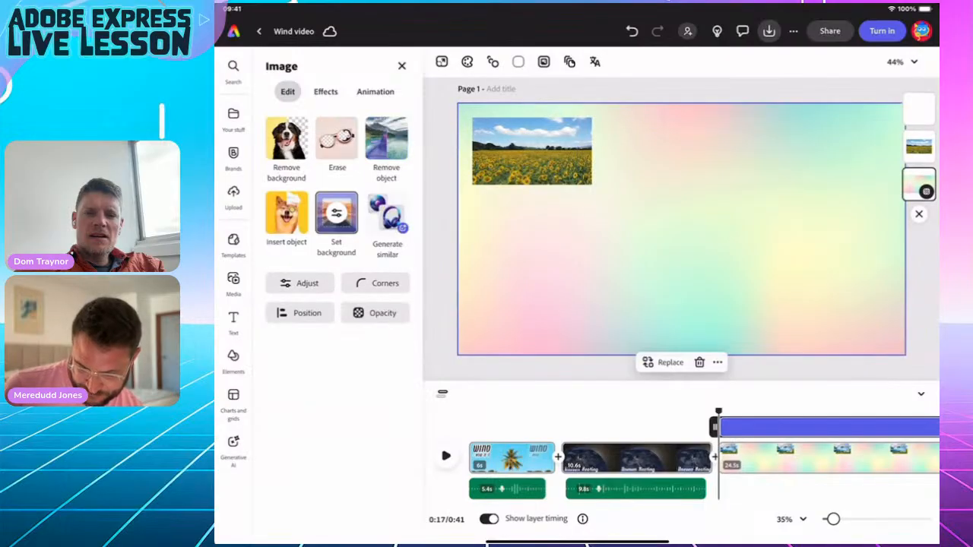
drag(517, 136, 767, 288)
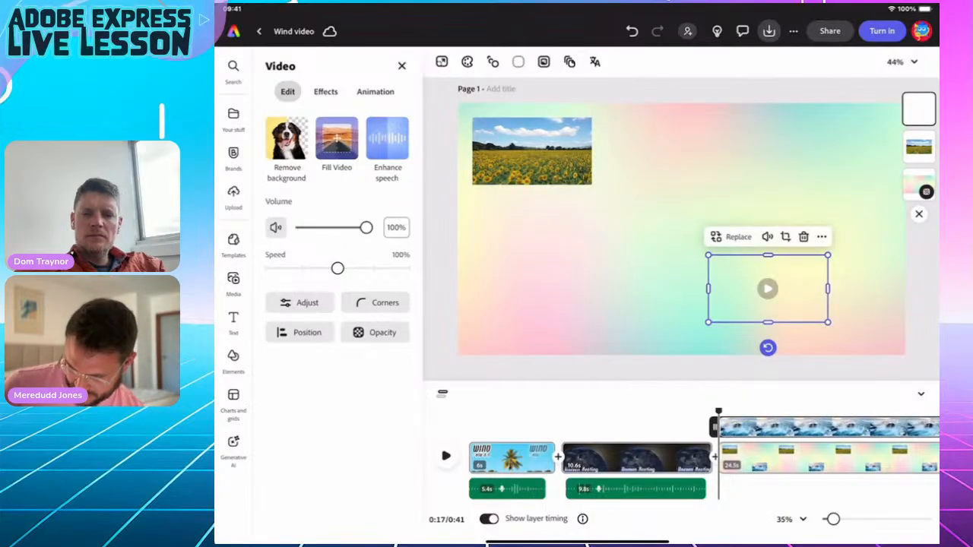
click(803, 236)
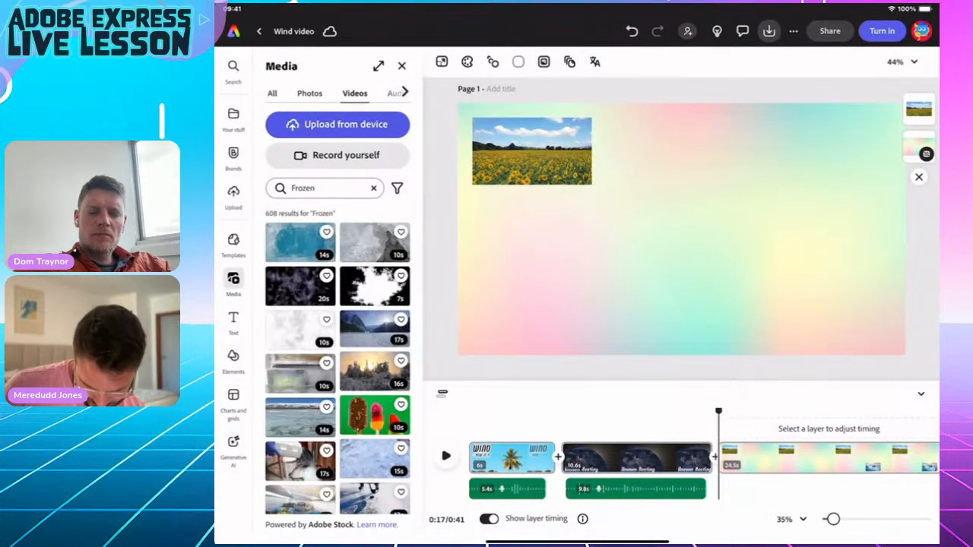
Add the snowy forest video and place it at the bottom right.
scroll(338, 361, down, 5)
scroll(338, 361, down, 3)
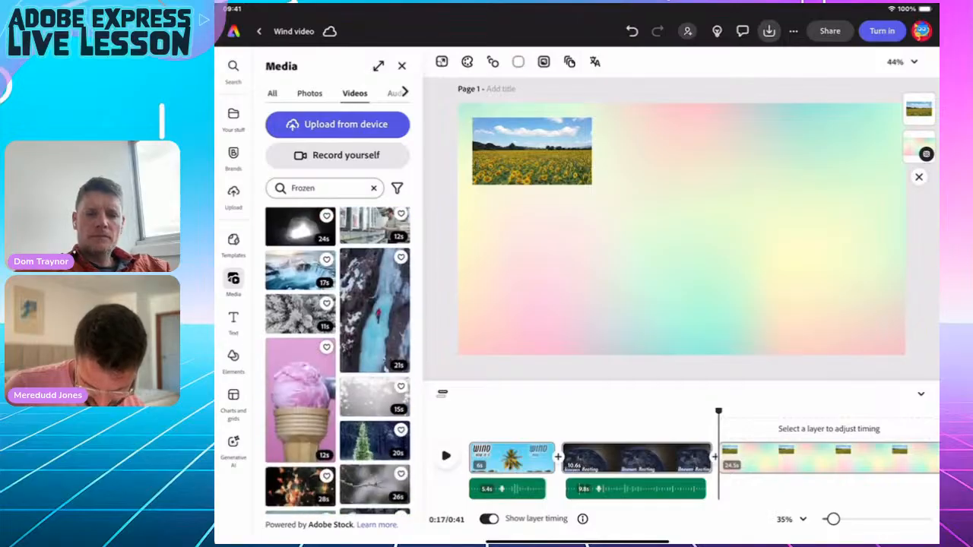
click(300, 310)
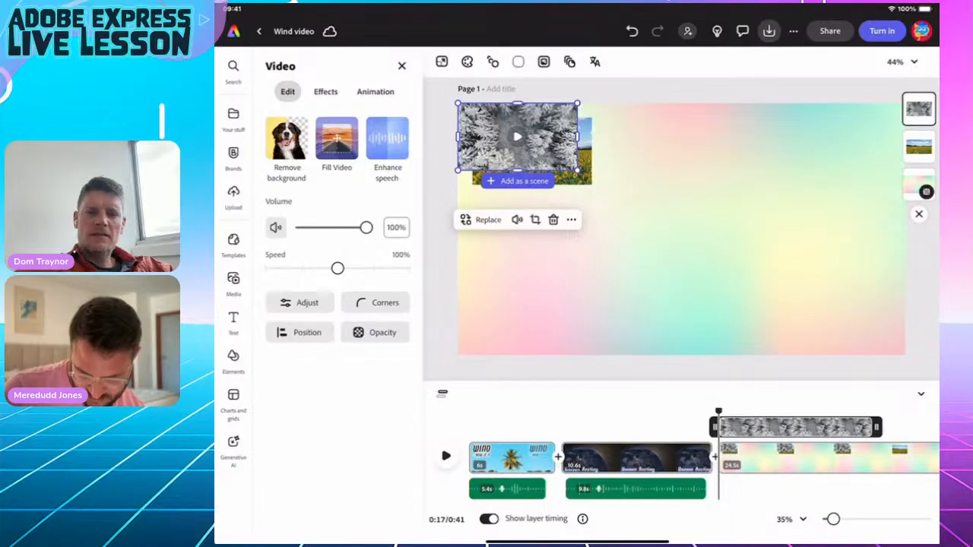
drag(517, 136, 811, 294)
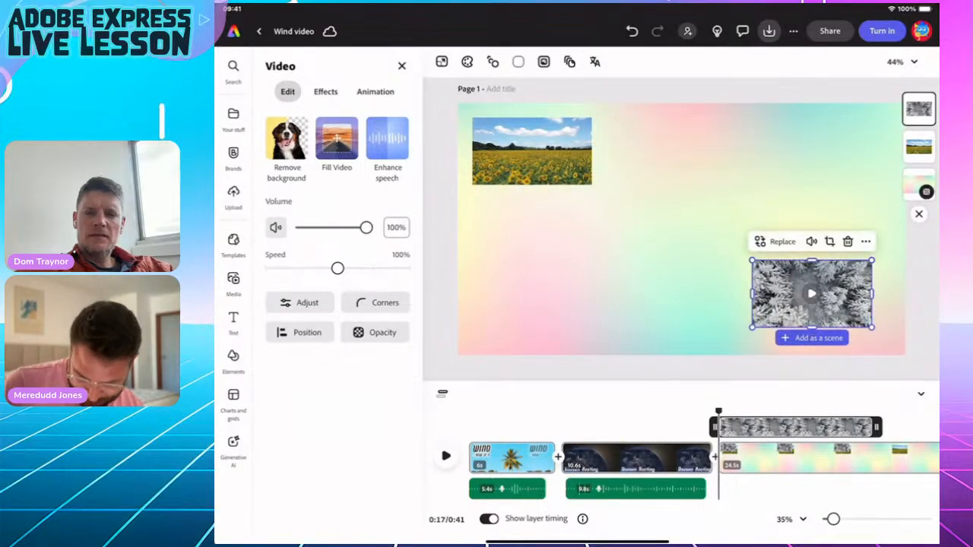
Enlarge the sunflower and snowy forest videos, positioning them top-left and bottom-right.
click(532, 150)
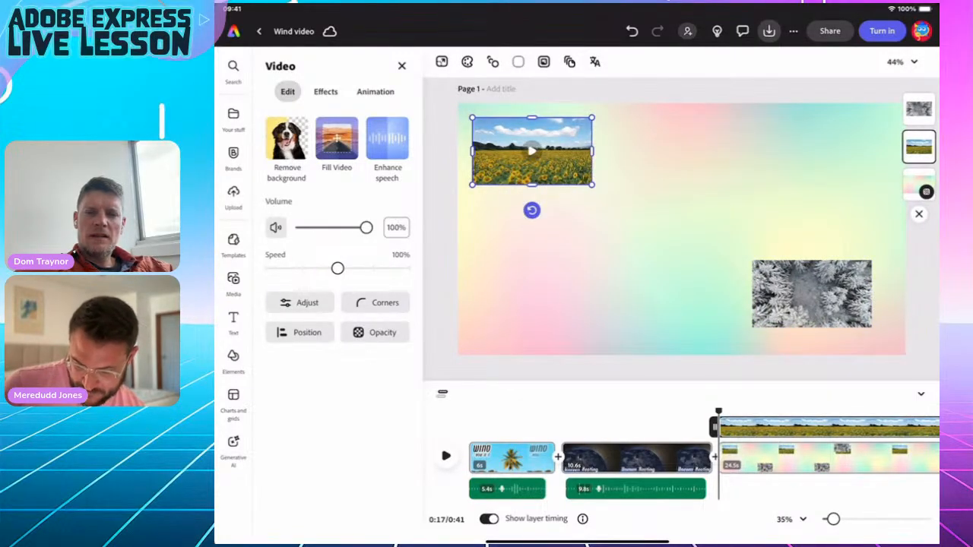
drag(592, 184, 670, 228)
click(812, 294)
drag(752, 260, 771, 176)
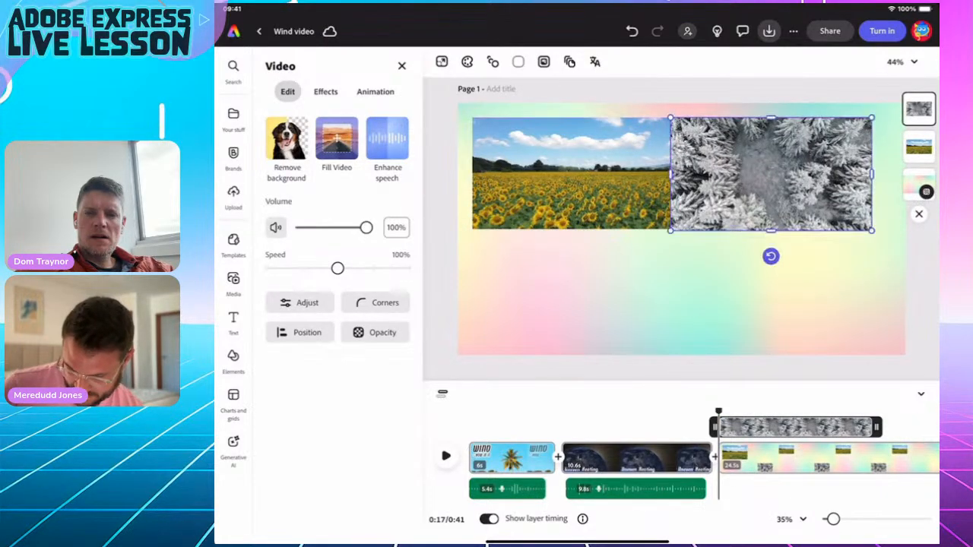
drag(872, 230, 895, 244)
drag(875, 233, 868, 228)
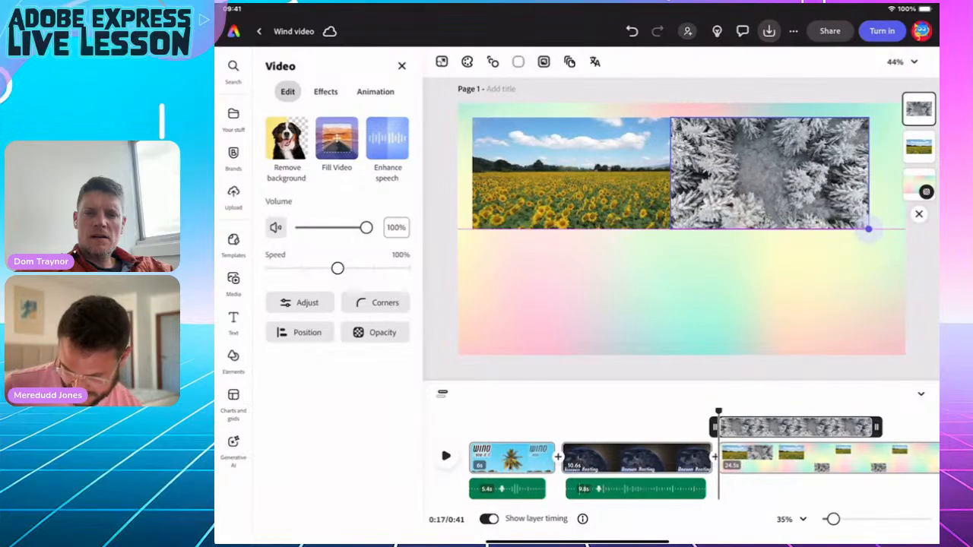
drag(769, 173, 788, 284)
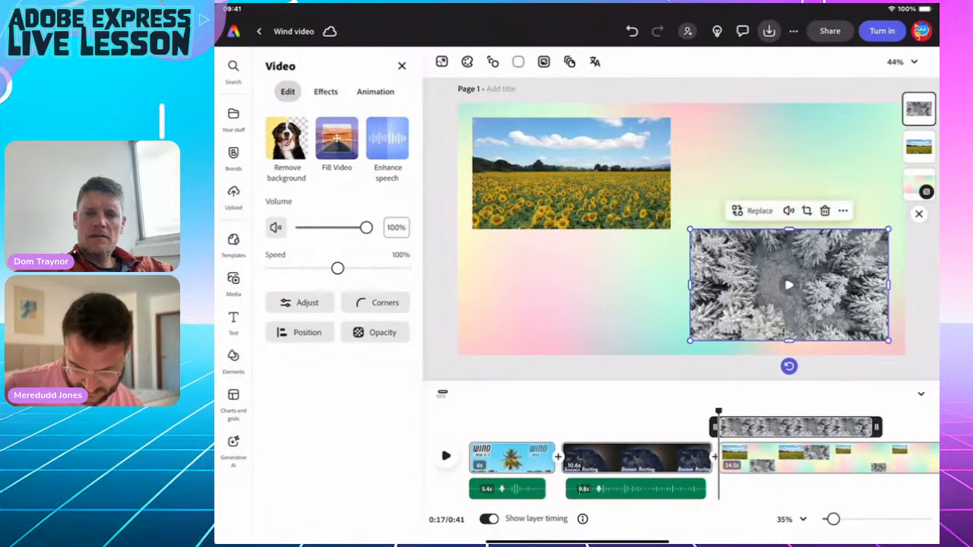
click(571, 183)
drag(571, 182, 568, 179)
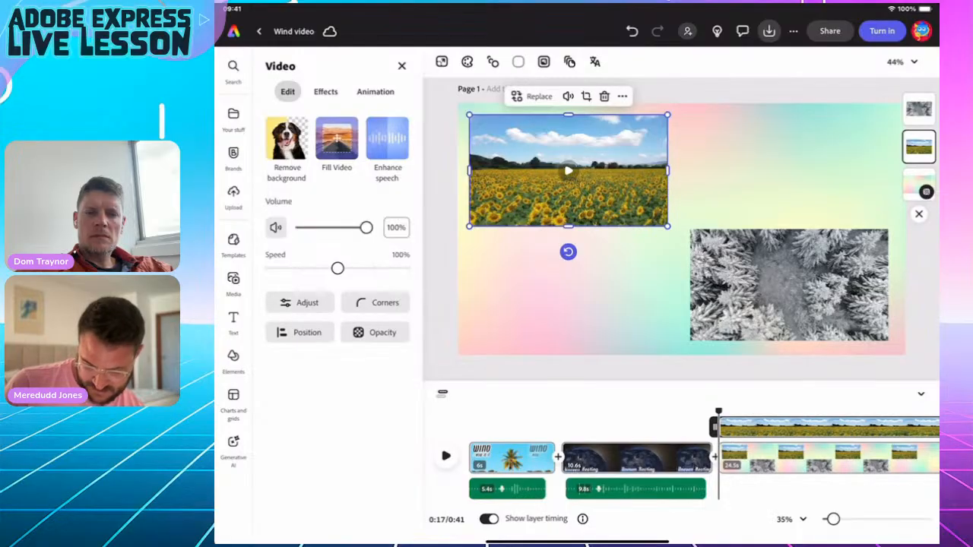
Set corner roundness to 400 on both videos, giving them pill shapes.
click(374, 303)
drag(355, 361, 438, 362)
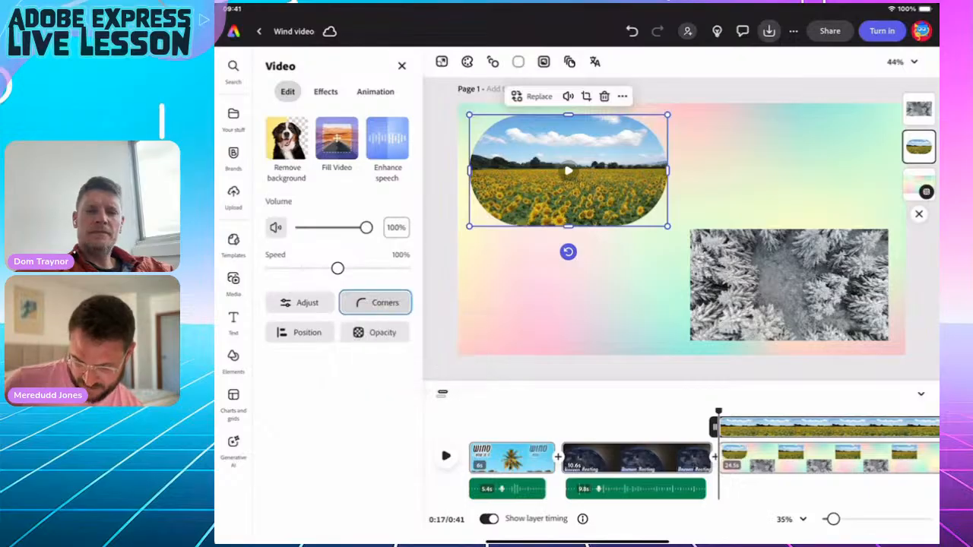
click(789, 285)
click(375, 302)
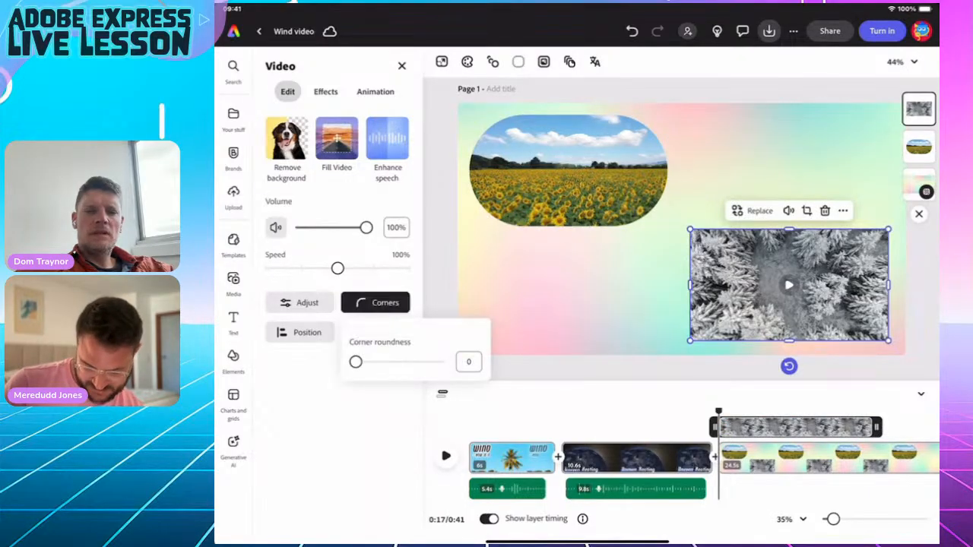
drag(354, 361, 436, 362)
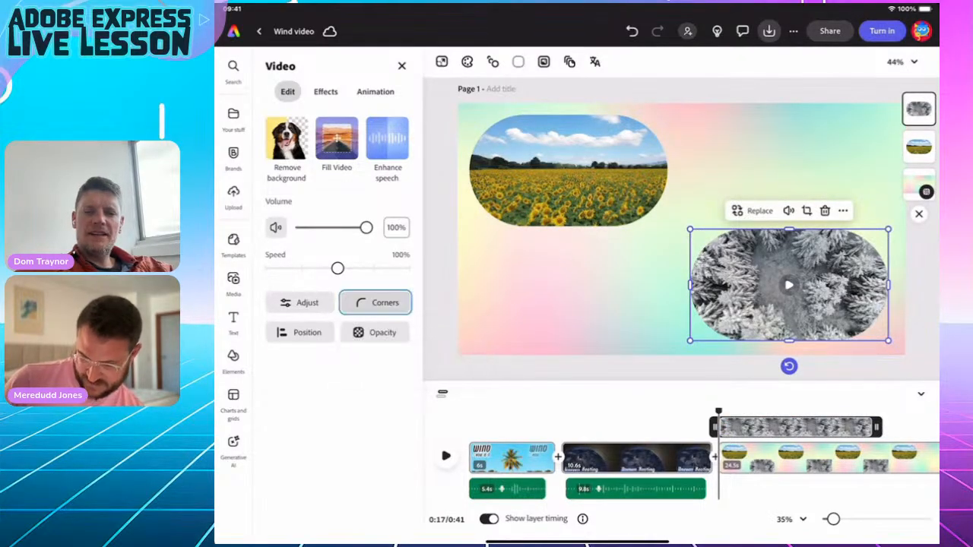
click(577, 296)
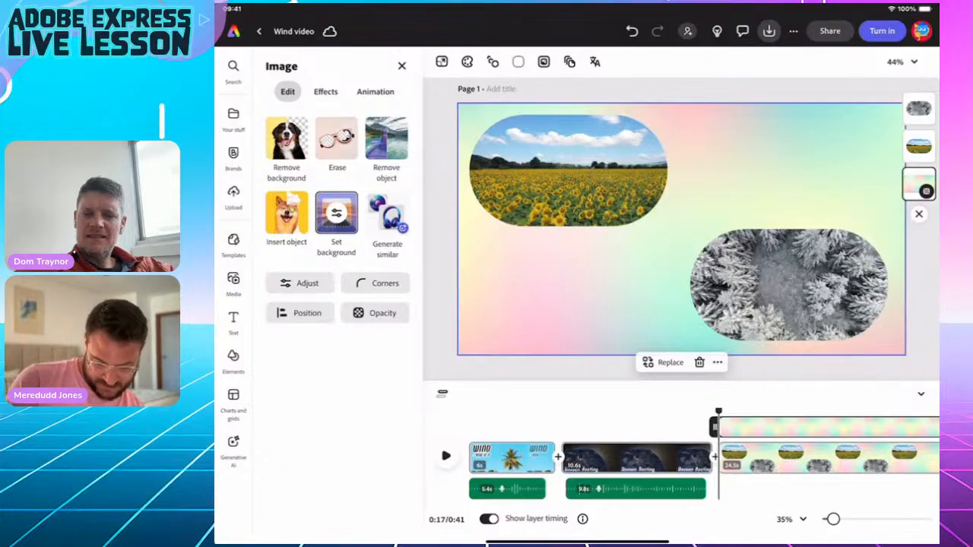
Add a text box reading 'Temperature difference'.
click(233, 319)
click(337, 95)
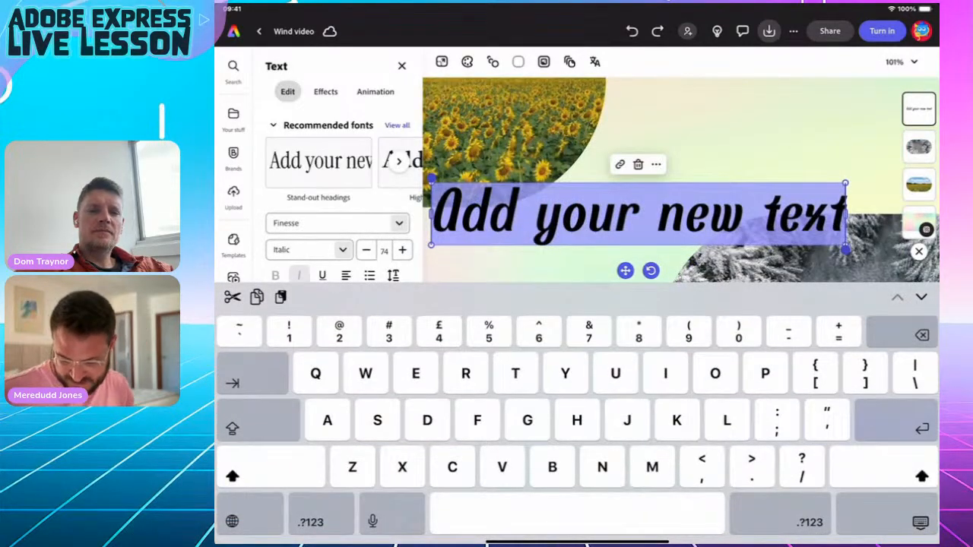
text(R)
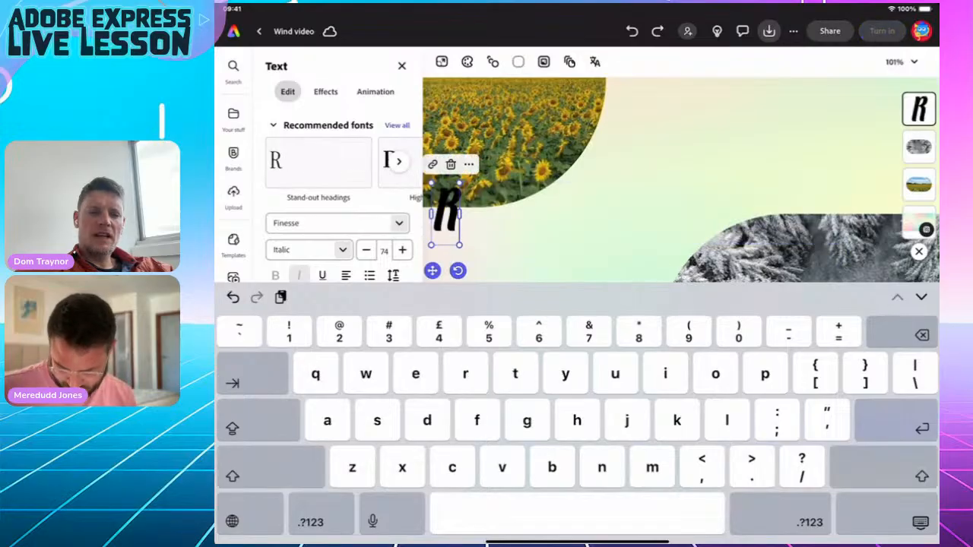
key(BackSpace)
text(T)
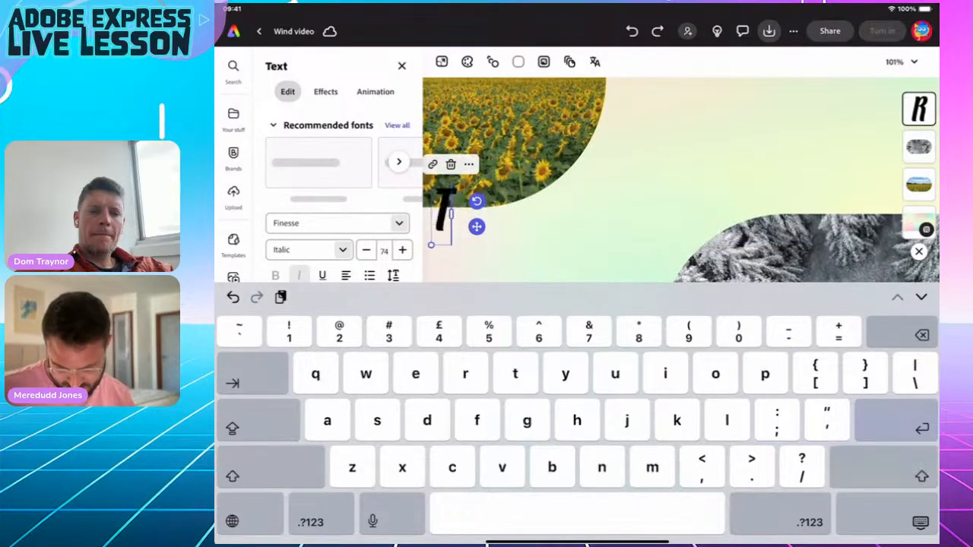
text(empera)
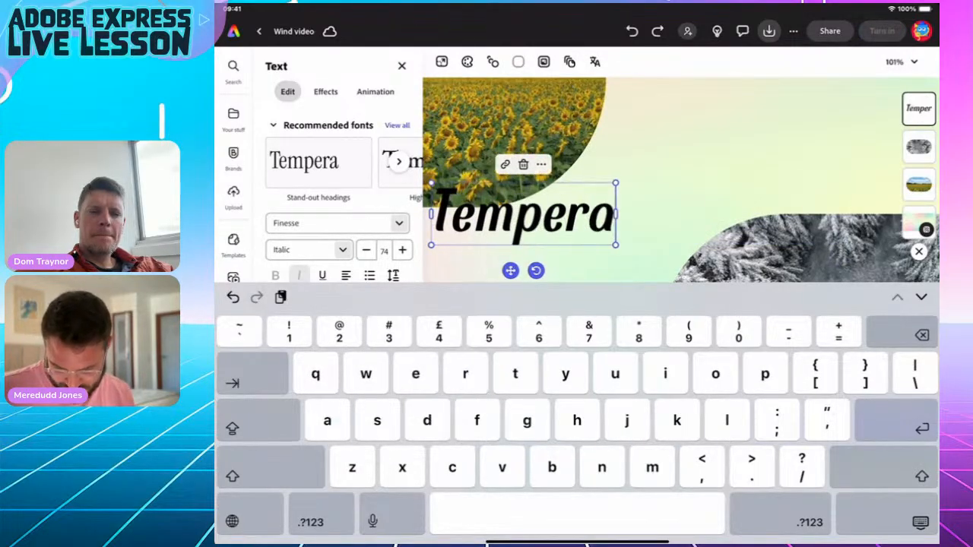
text(ture d)
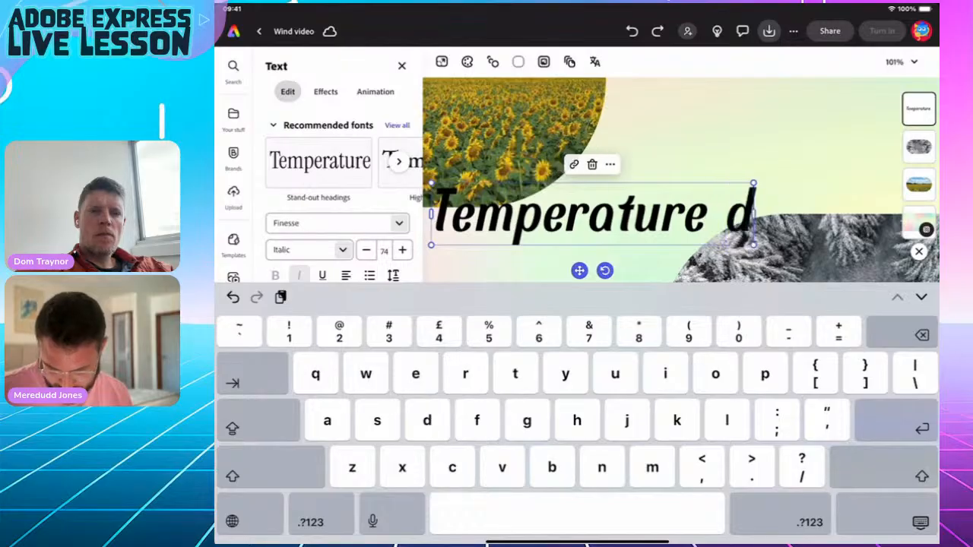
text(ifference)
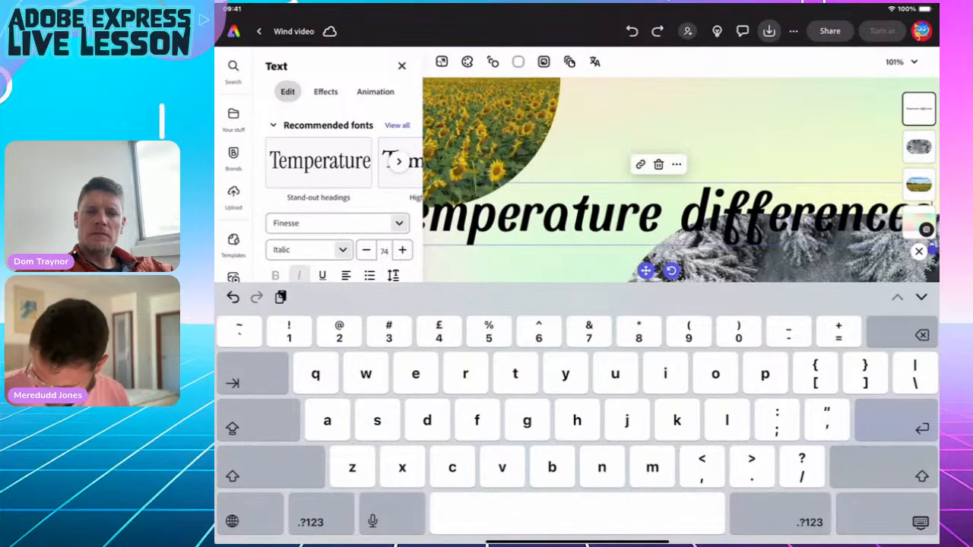
click(920, 522)
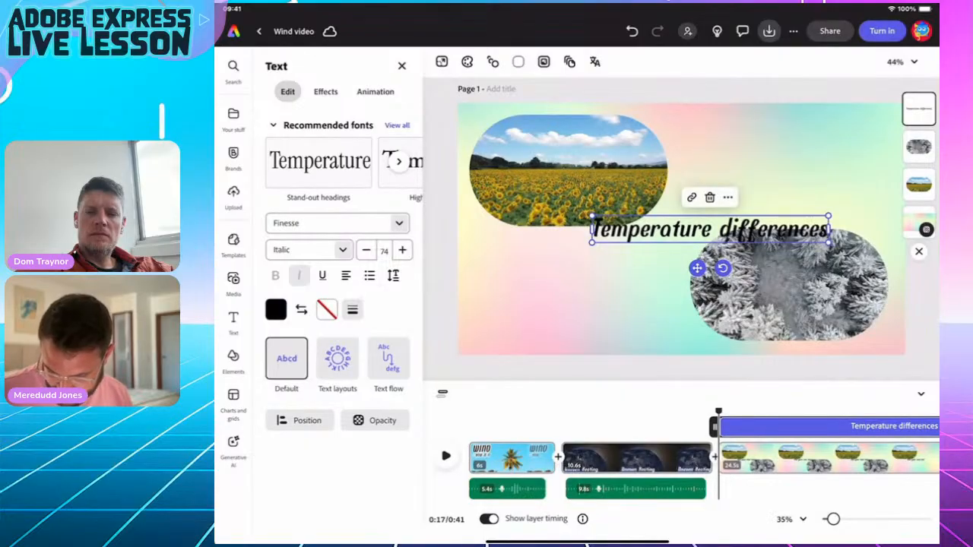
Tilt the title diagonally and enlarge it to size 147.
mouse_move(722, 268)
mouse_down()
mouse_move(746, 243)
mouse_move(735, 260)
mouse_up()
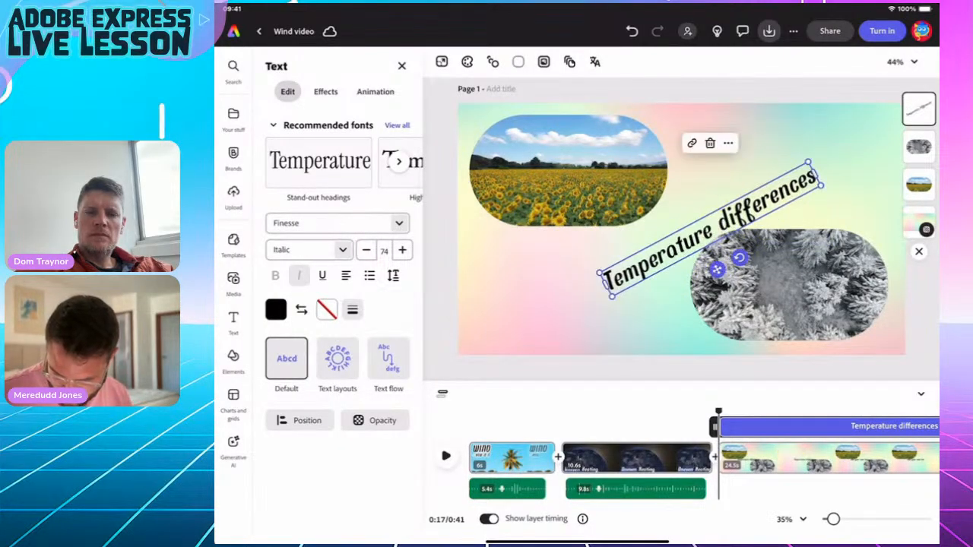
drag(597, 273, 477, 321)
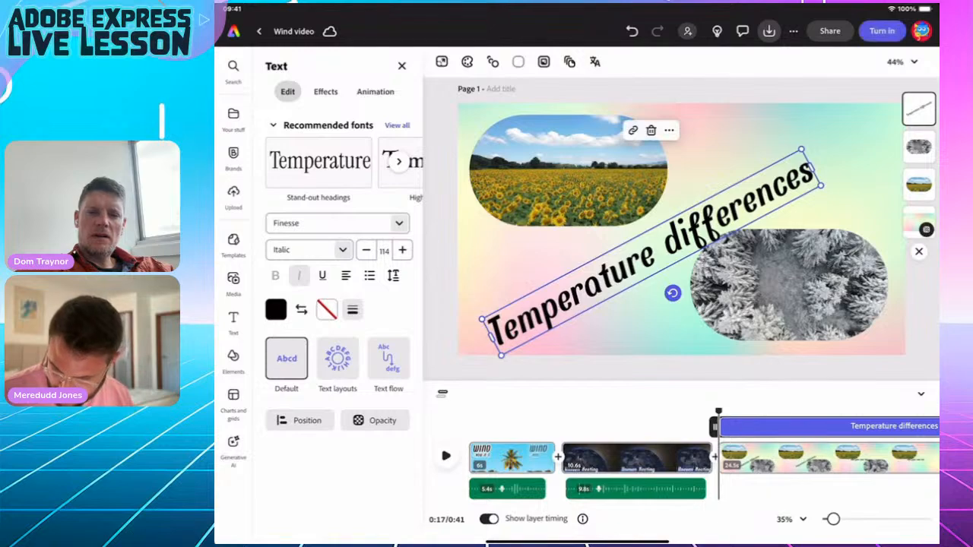
drag(819, 183, 892, 157)
mouse_move(687, 239)
mouse_down()
mouse_move(671, 228)
mouse_move(693, 229)
mouse_up()
drag(511, 354, 487, 366)
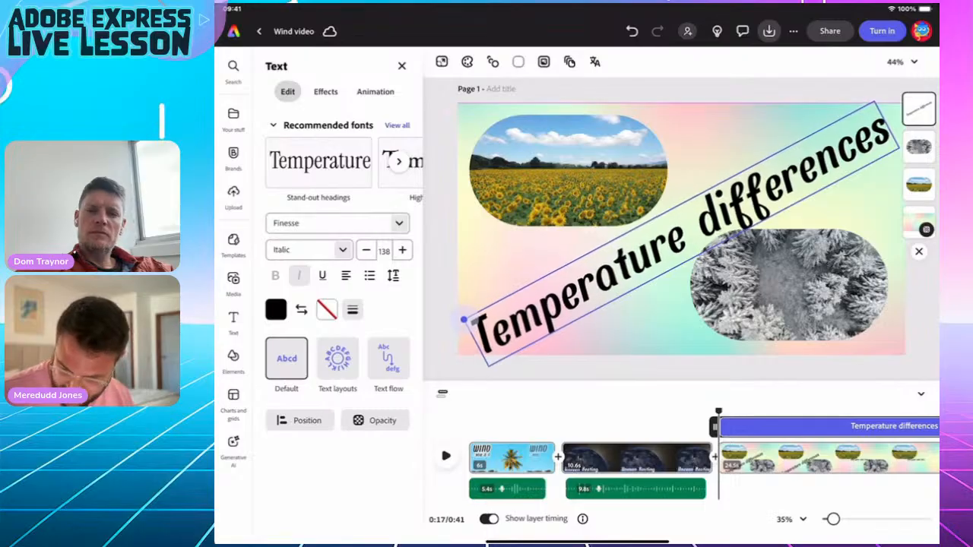
mouse_move(680, 233)
mouse_down()
mouse_move(683, 242)
mouse_move(680, 232)
mouse_up()
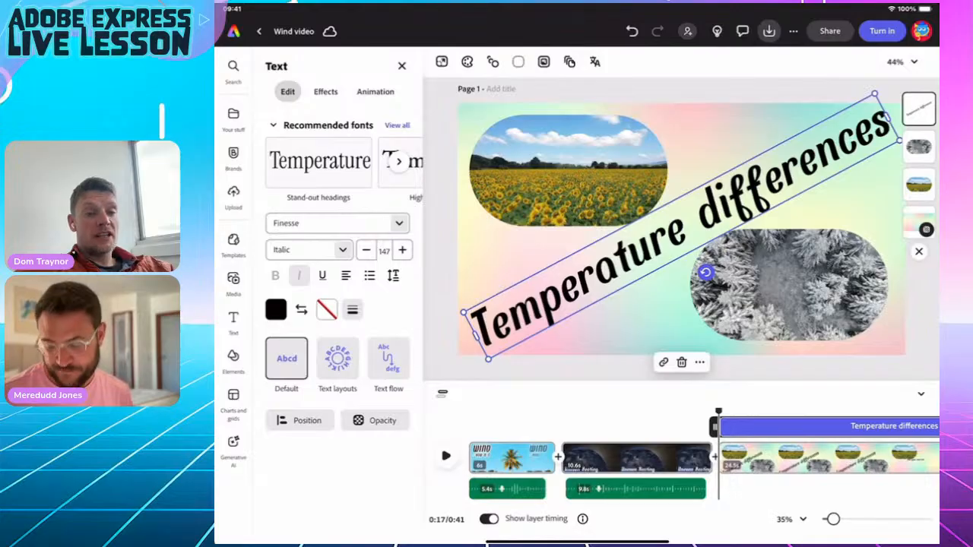
Preview the scene playback and check the sunflower video's tone effects.
mouse_move(719, 412)
mouse_down()
mouse_move(857, 411)
mouse_move(722, 411)
mouse_up()
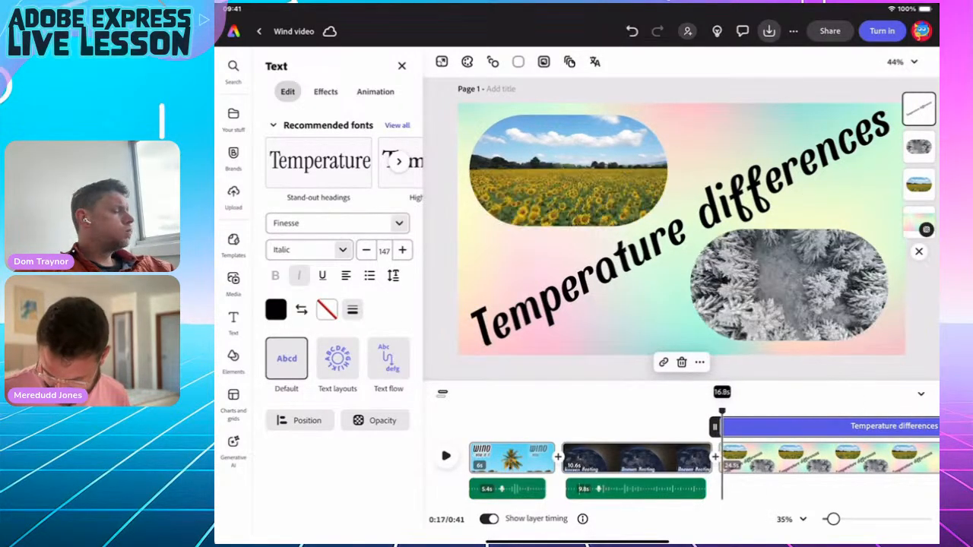
key(space)
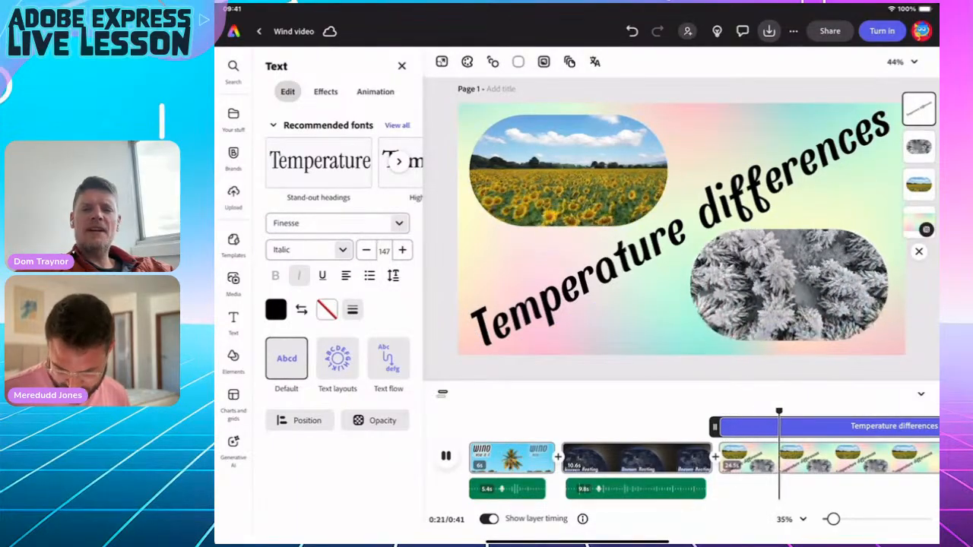
key(space)
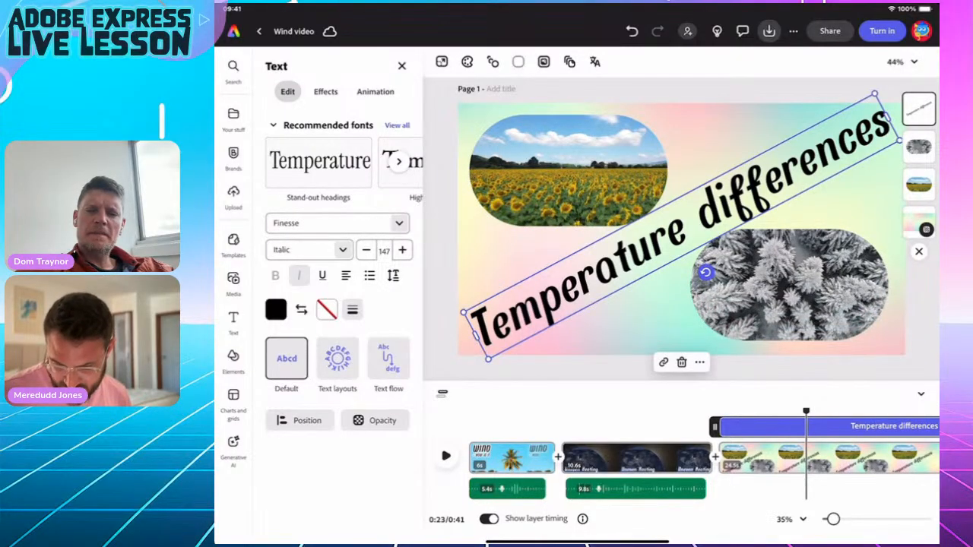
click(568, 170)
click(325, 91)
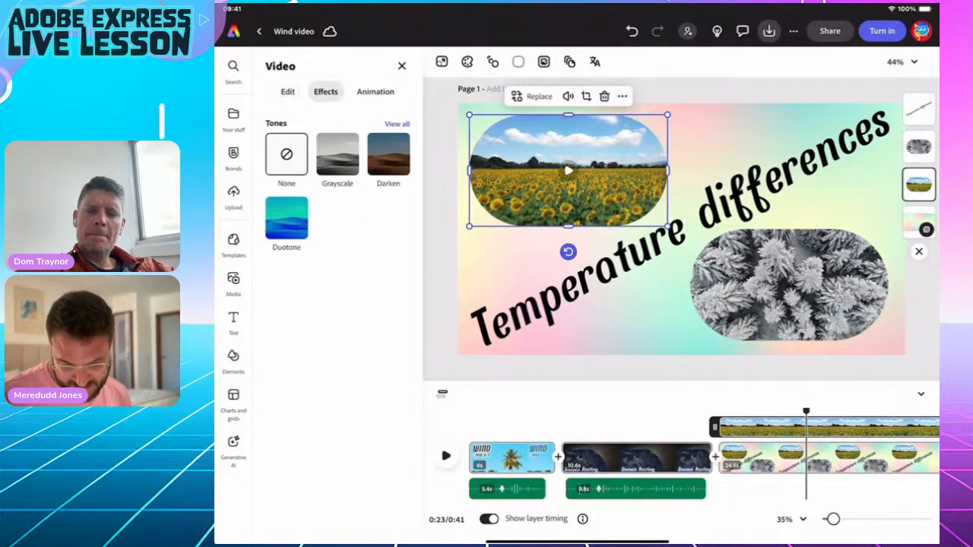
click(287, 91)
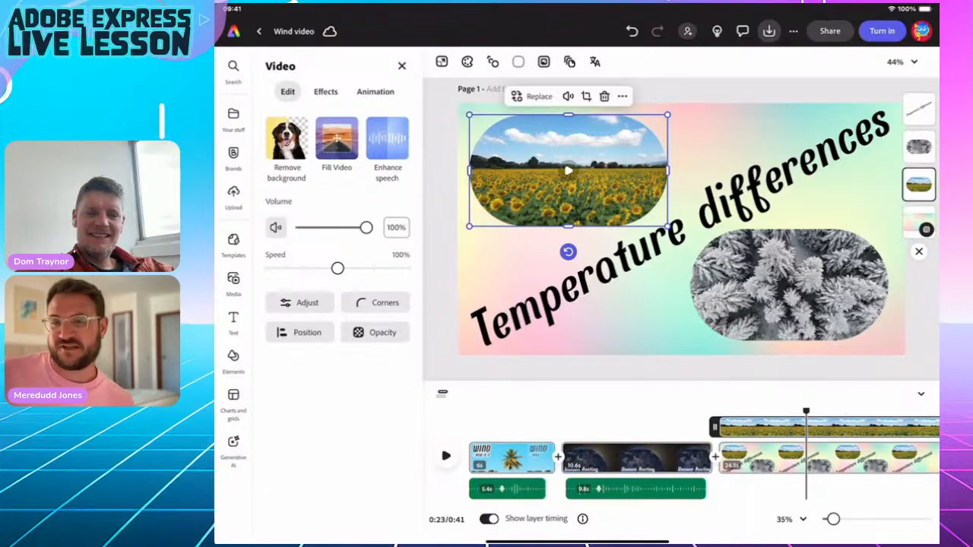
drag(806, 411, 725, 411)
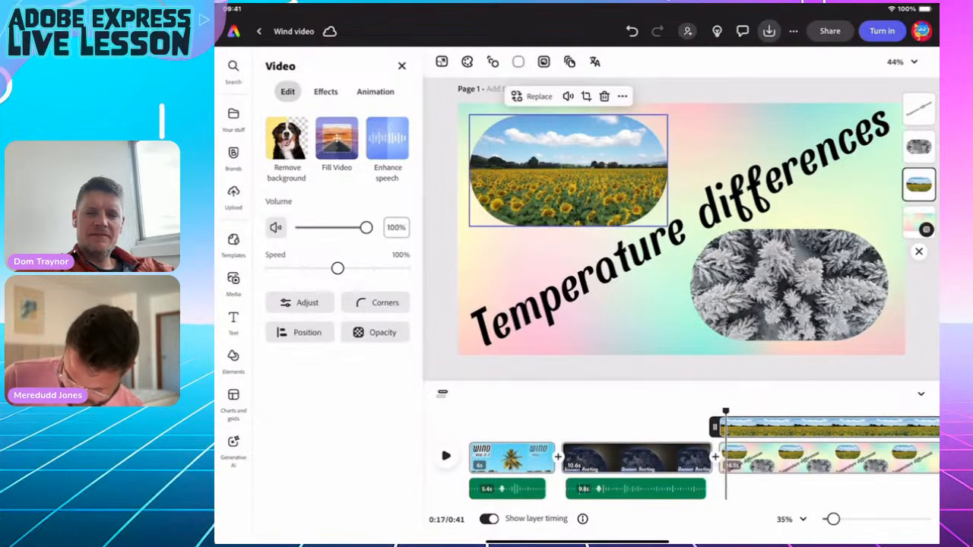
drag(578, 543, 578, 395)
click(765, 342)
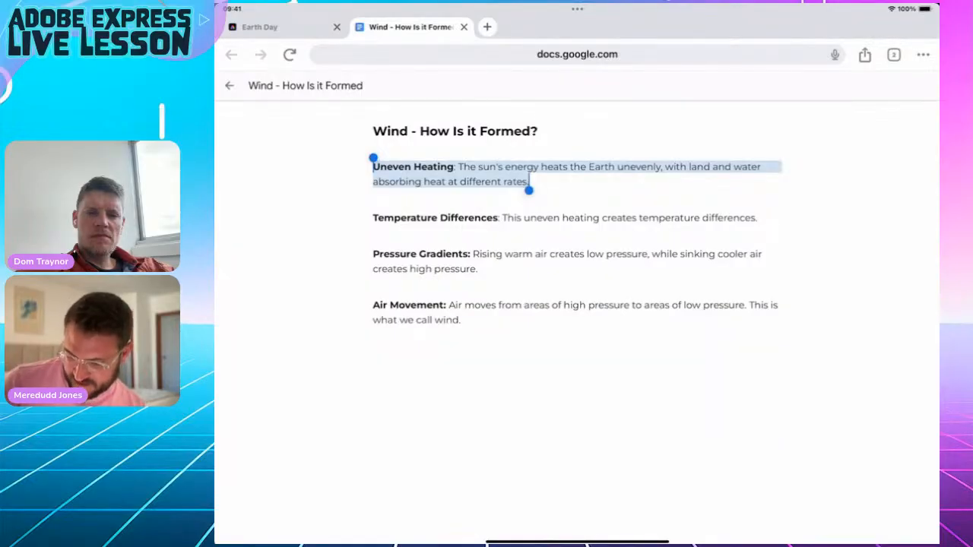
drag(577, 543, 578, 411)
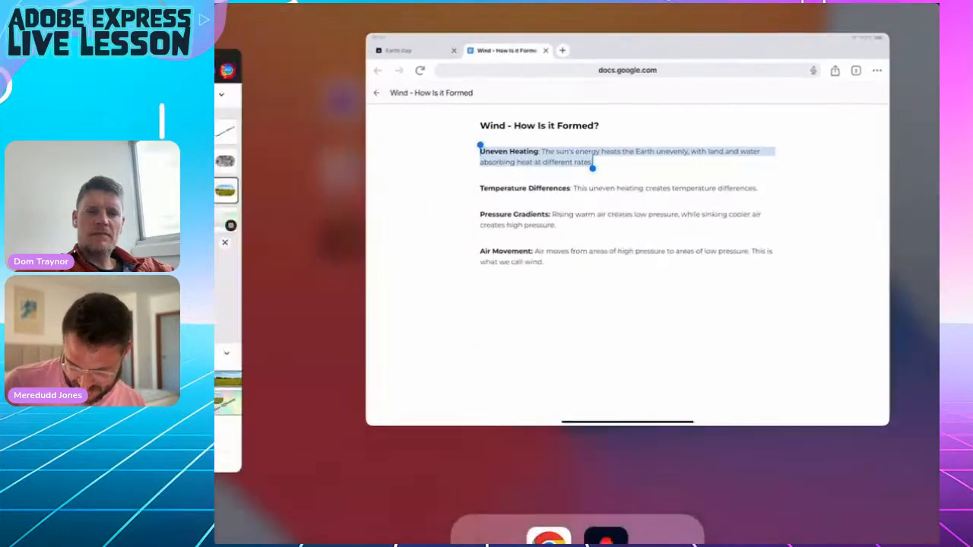
click(799, 336)
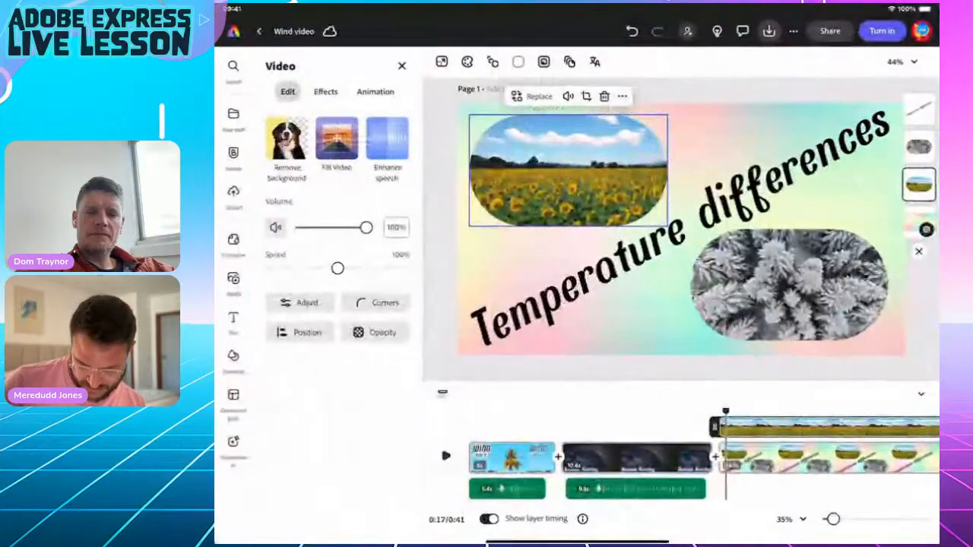
Record a voiceover with microphone access allowed, then delete the short discarded clip.
click(233, 281)
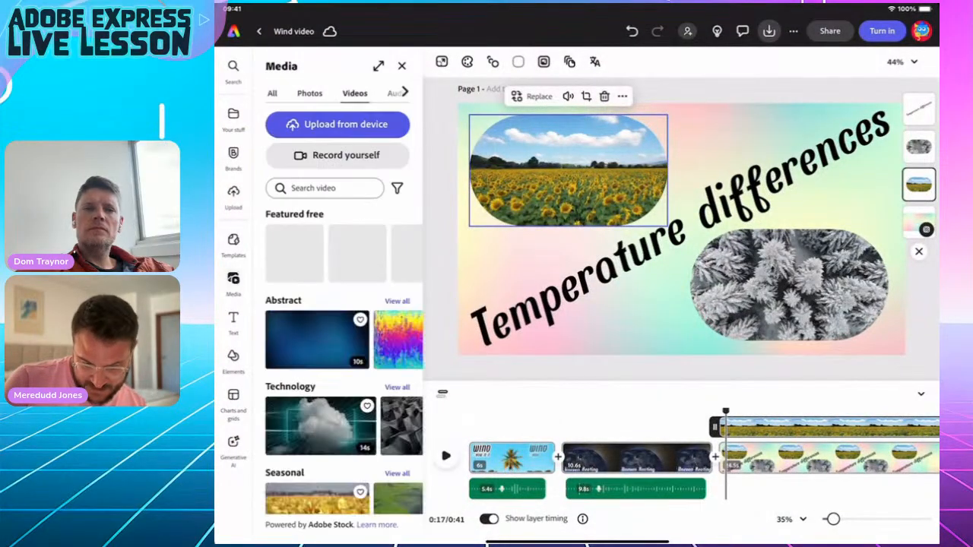
click(392, 94)
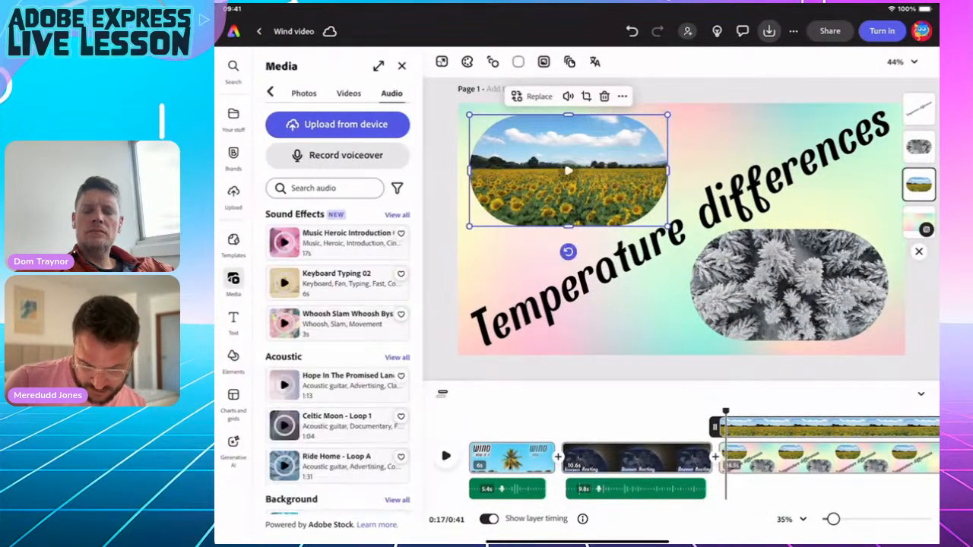
click(345, 155)
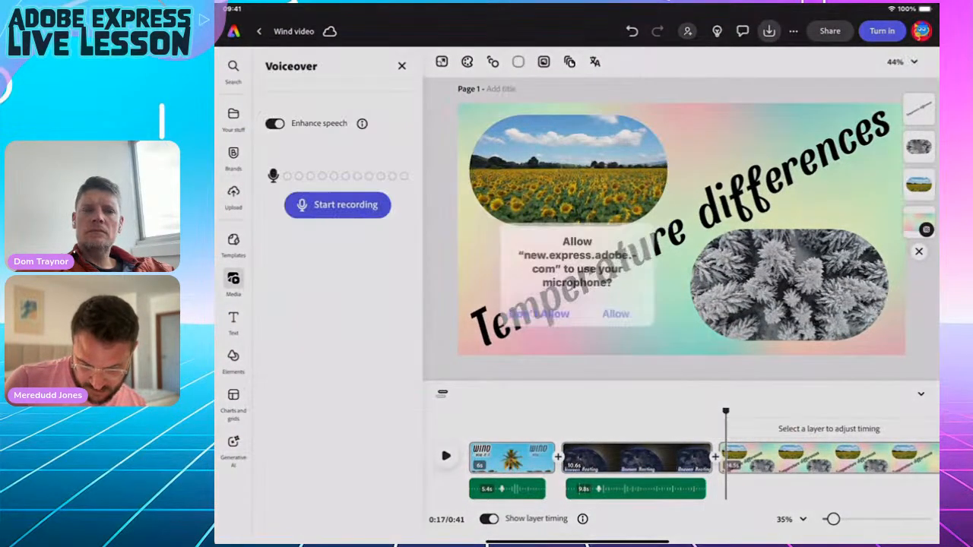
click(614, 311)
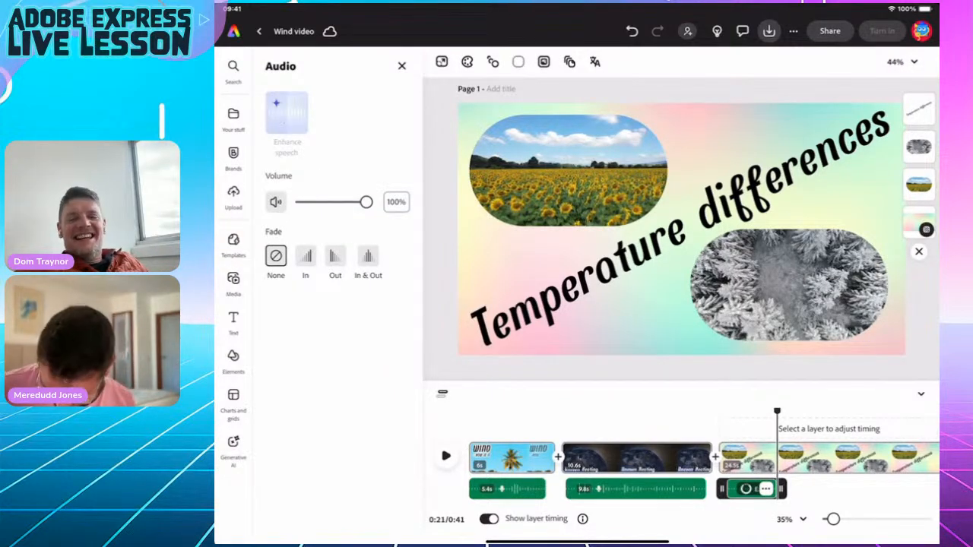
click(766, 489)
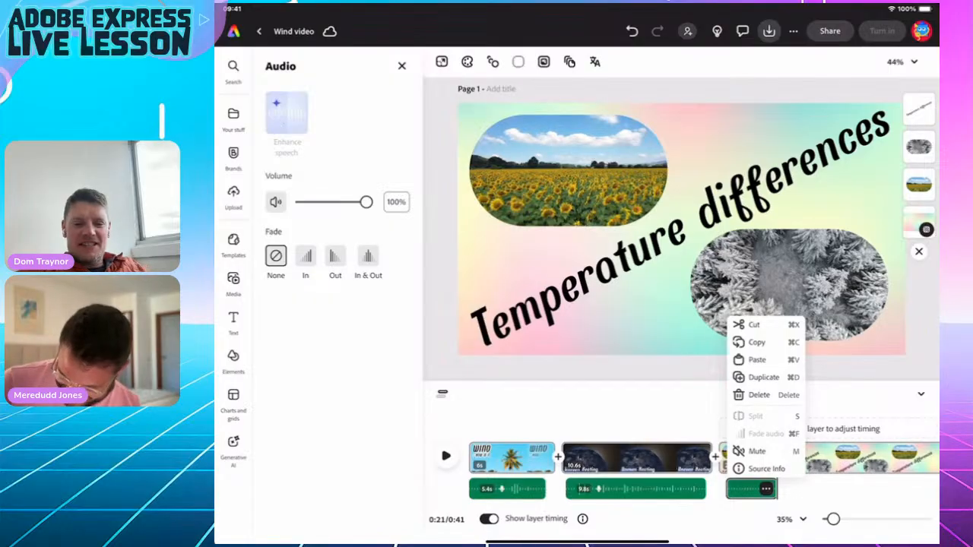
click(758, 394)
Move to the third scene, reopen the media library, and select the sunflower clip.
drag(564, 410, 728, 411)
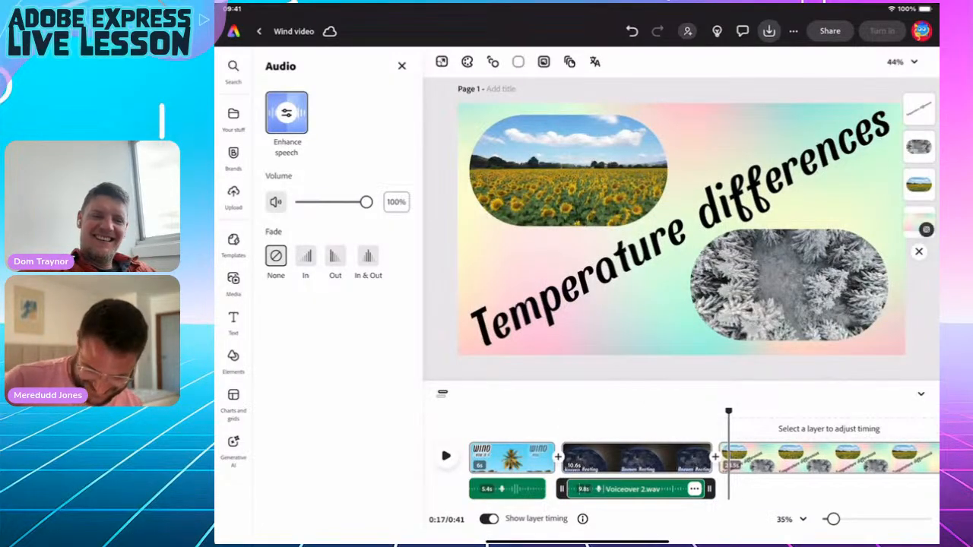
click(233, 281)
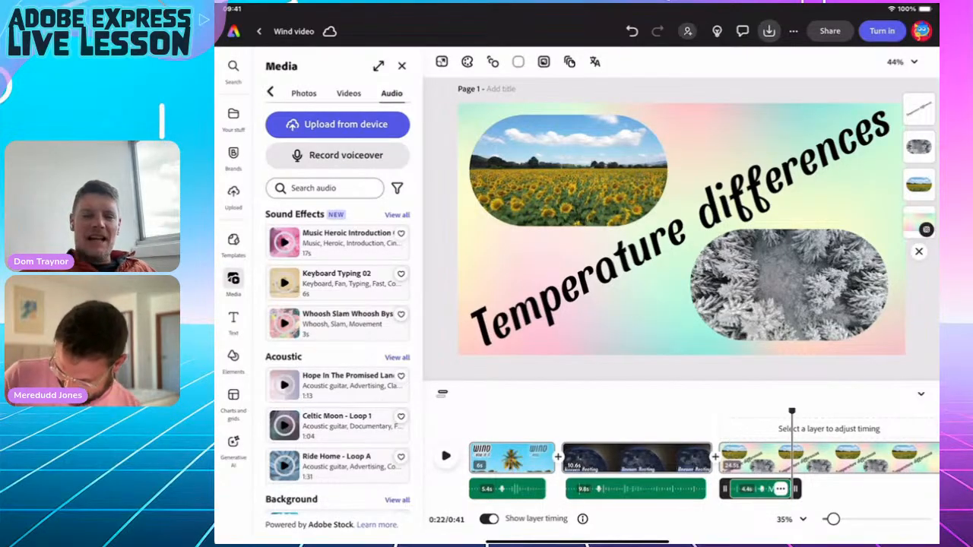
scroll(698, 464, right, 3)
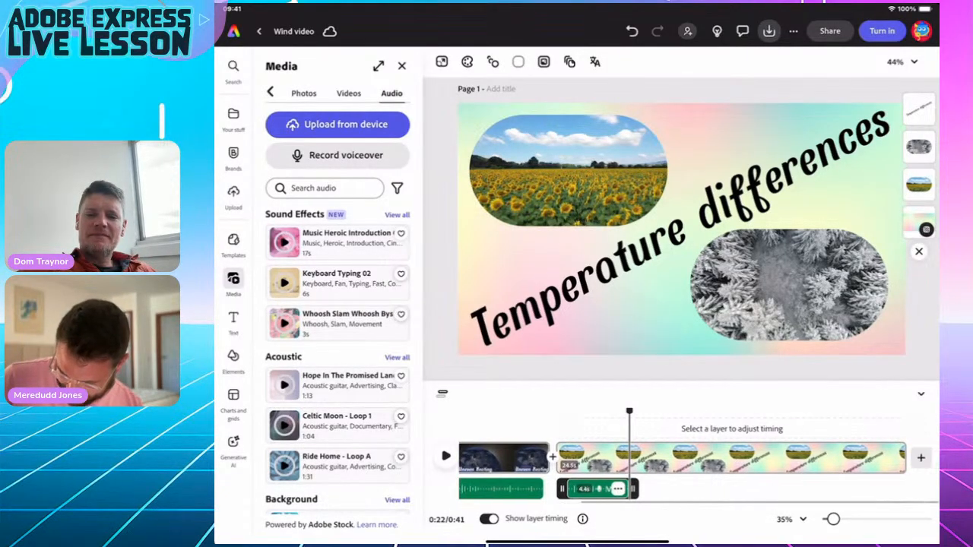
click(567, 171)
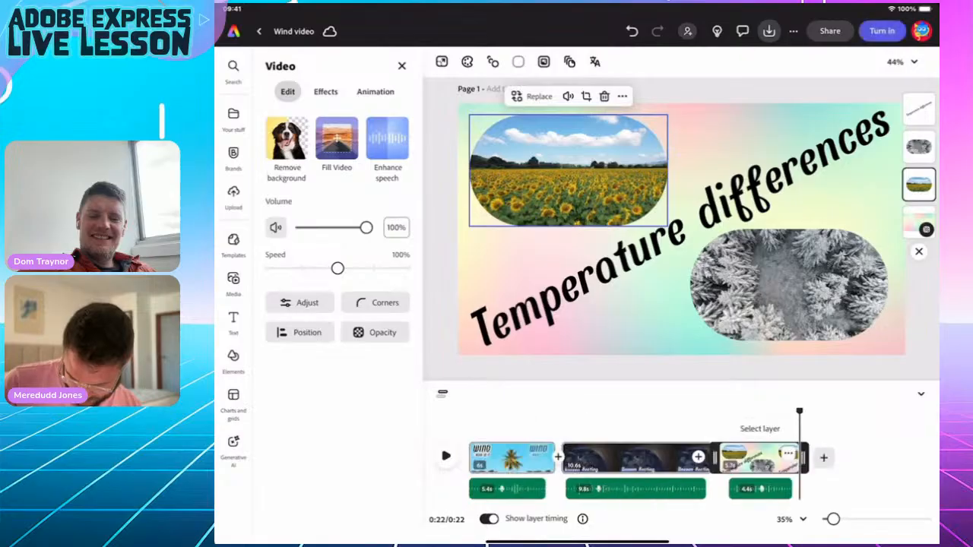
mouse_move(799, 412)
mouse_down()
mouse_move(776, 411)
mouse_move(793, 411)
mouse_up()
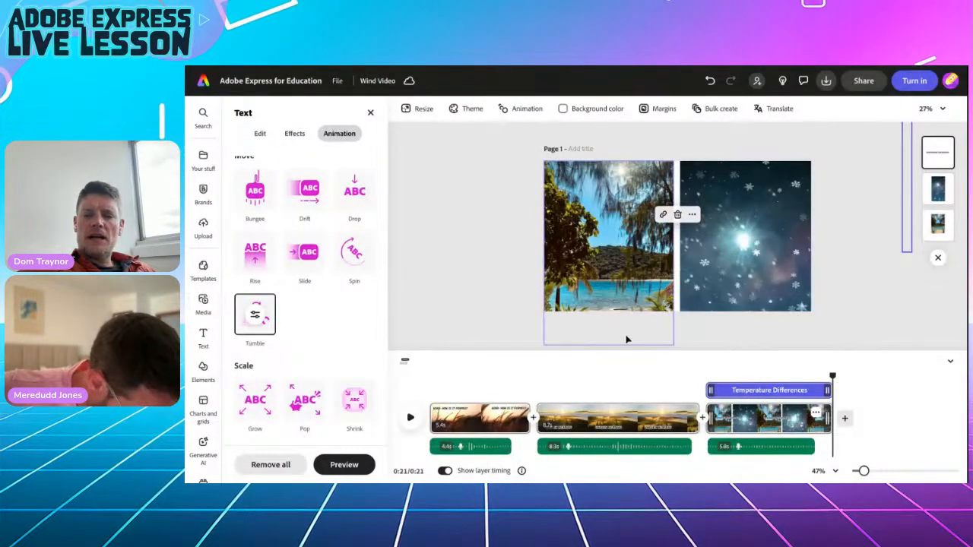
Replay from 15 seconds to check the Temperature Differences title, then add a blank end scene.
drag(832, 375, 733, 376)
click(411, 417)
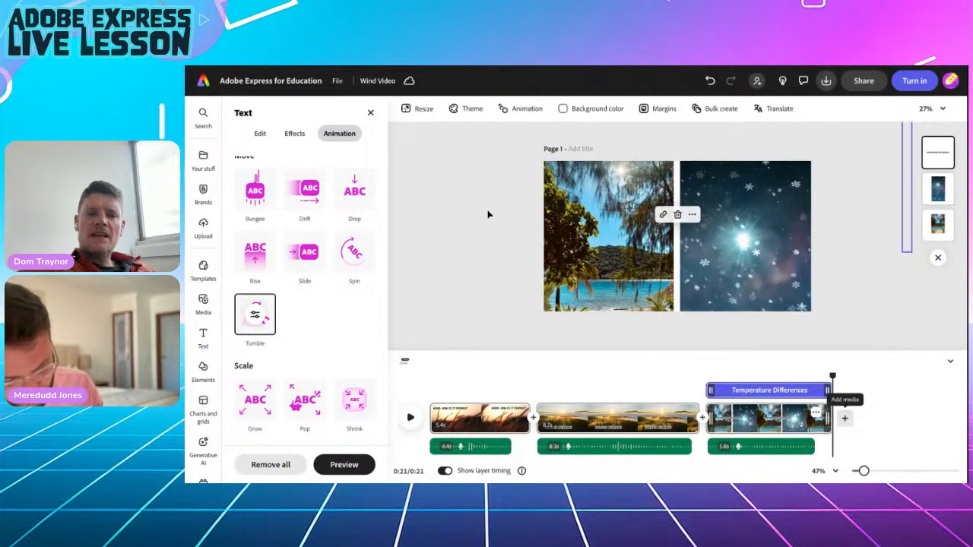
scroll(327, 228, up, 3)
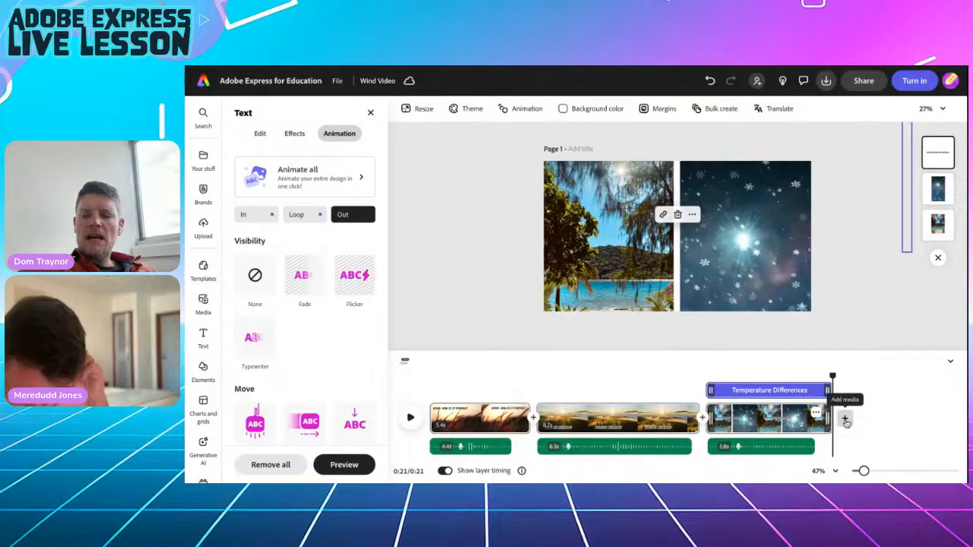
click(845, 419)
click(817, 398)
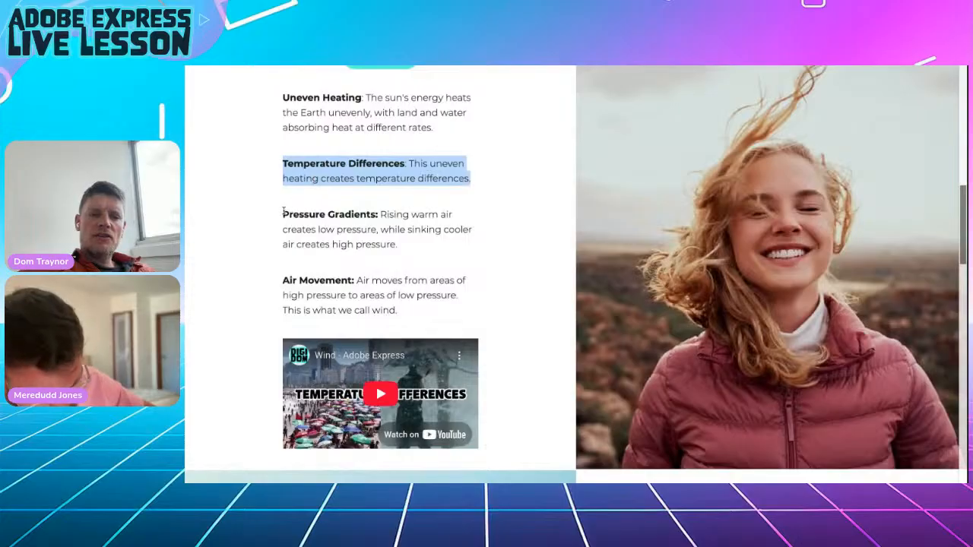
Select the Pressure Gradients paragraph, then return to the editor's stock video library.
drag(283, 213, 428, 246)
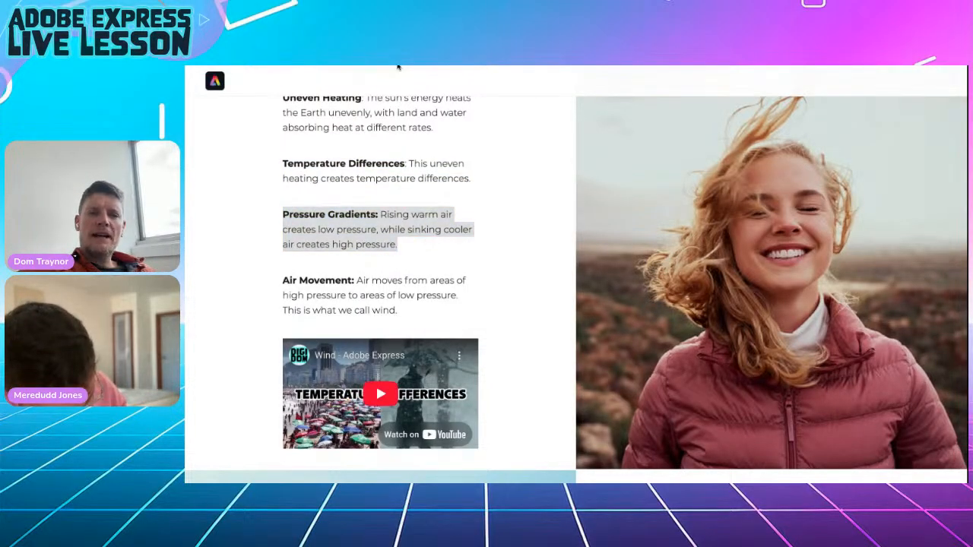
key(alt+Tab)
mouse_move(218, 328)
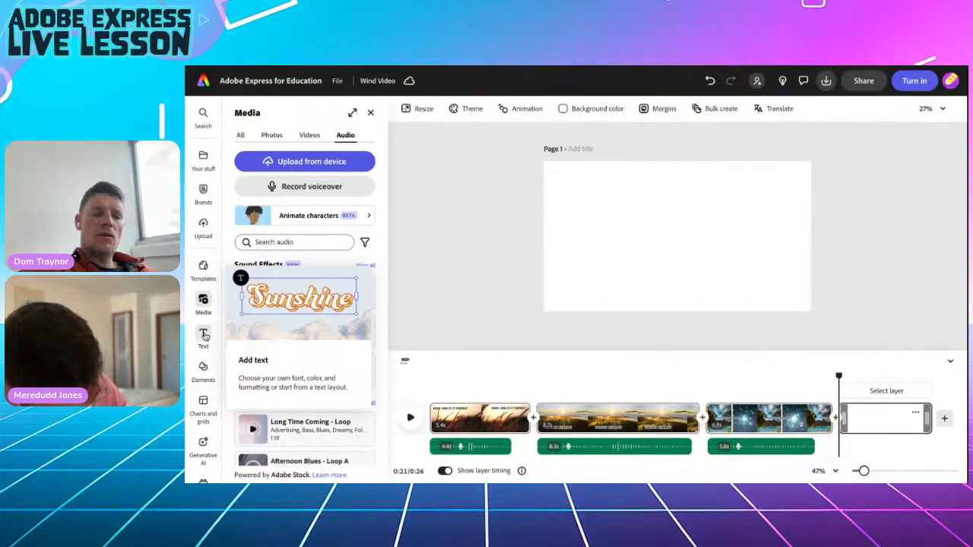
mouse_move(203, 303)
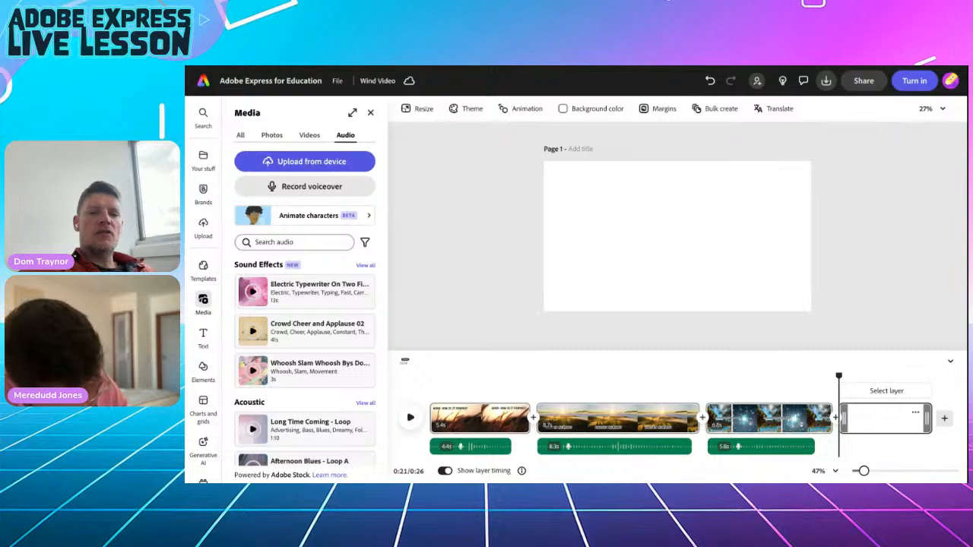
click(309, 137)
Search the stock videos for 'weather map' and browse the 51 satellite and earth clips.
click(278, 243)
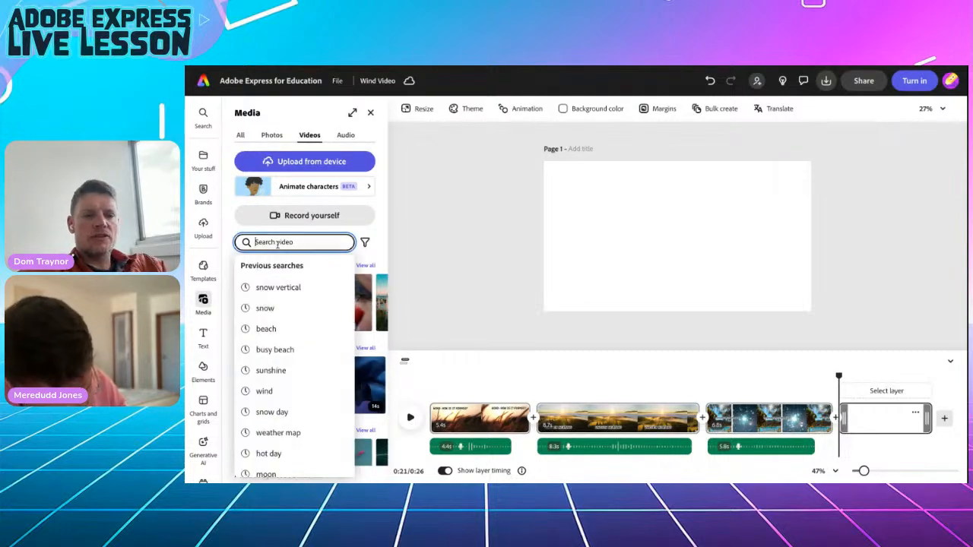
text(weather map)
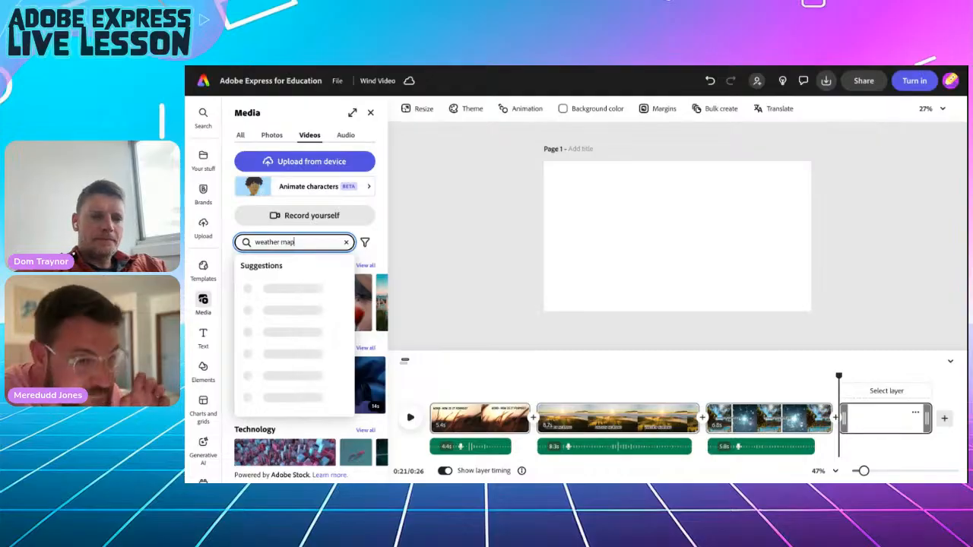
key(Return)
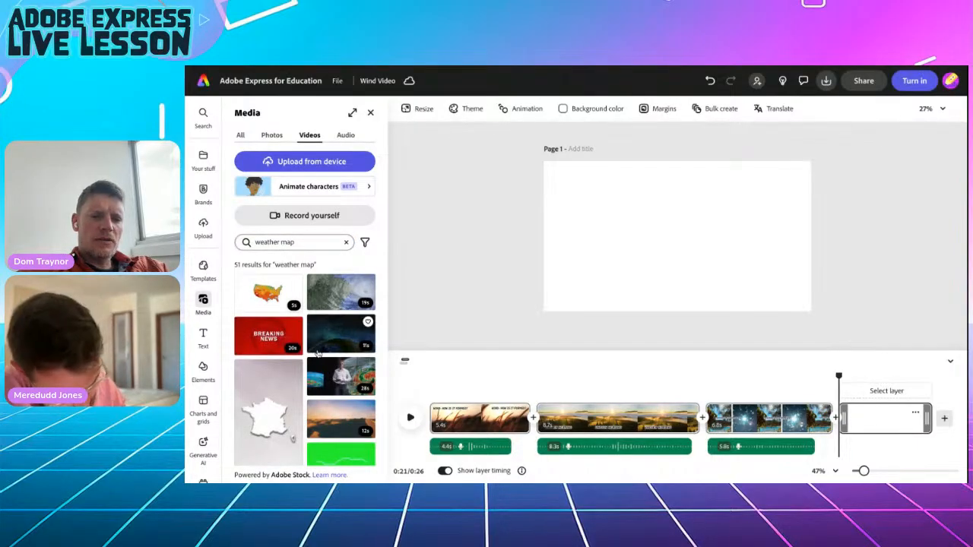
scroll(317, 351, down, 10)
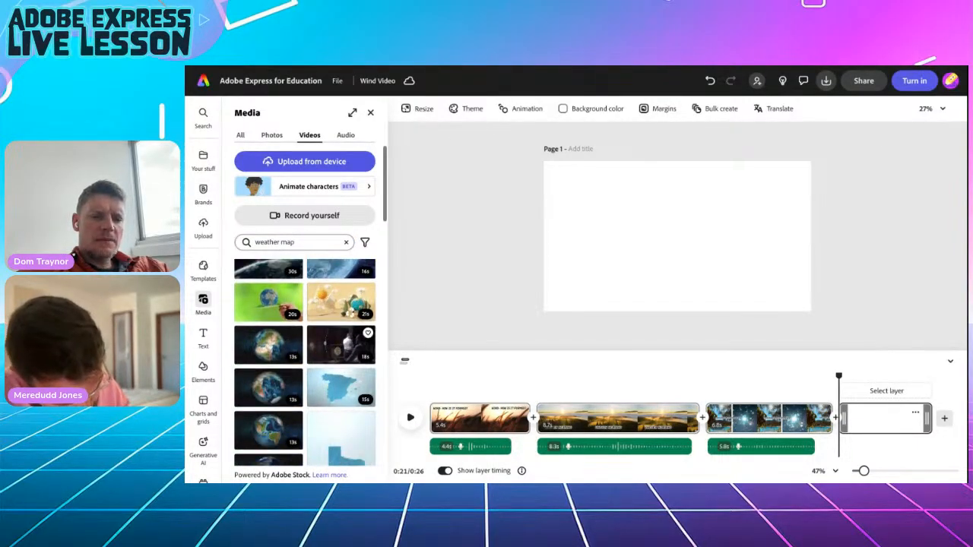
scroll(340, 350, down, 10)
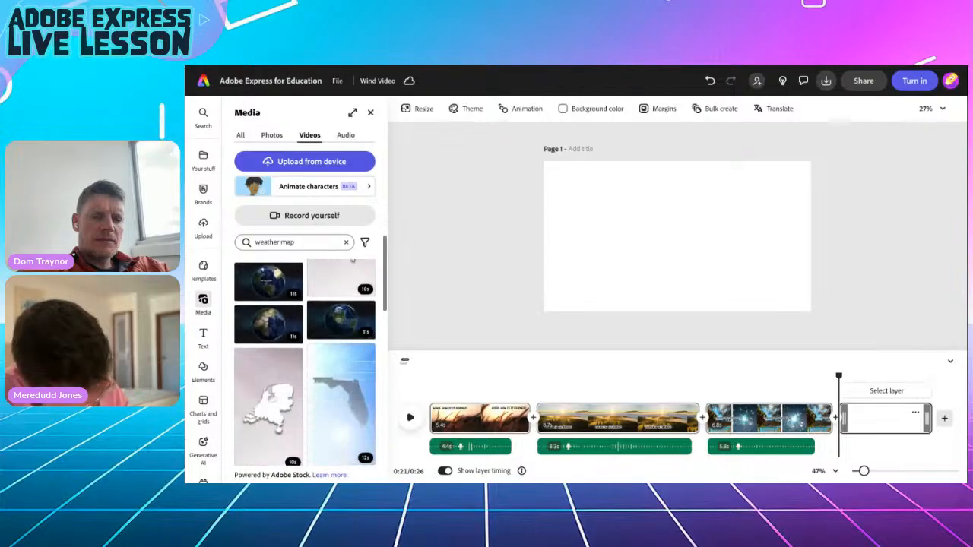
scroll(349, 274, up, 15)
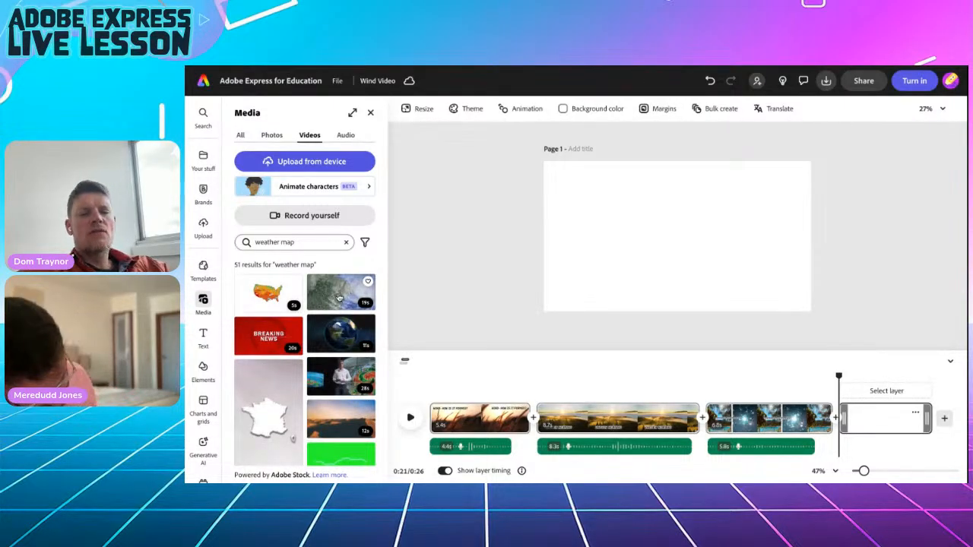
Add the hurricane satellite clip, make it fill the page, and preview it.
click(332, 292)
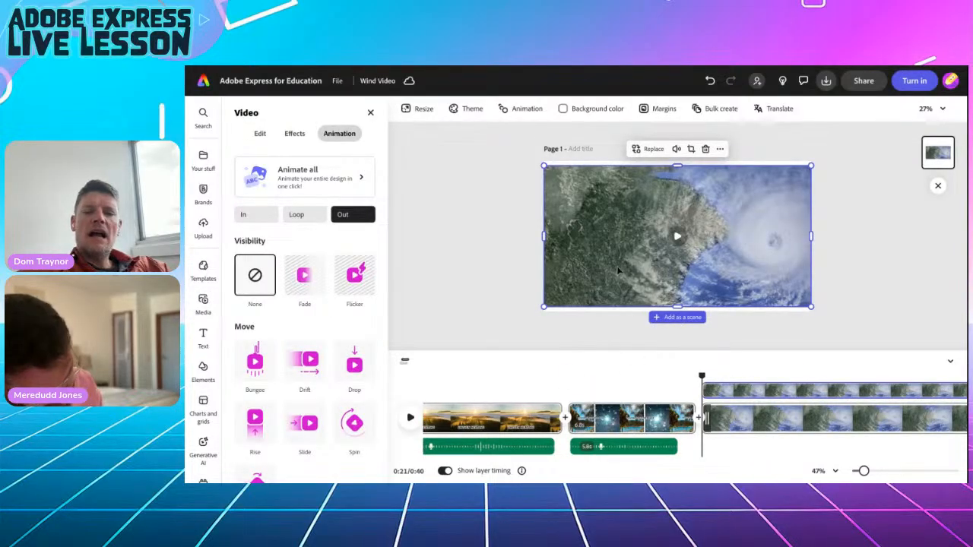
click(259, 134)
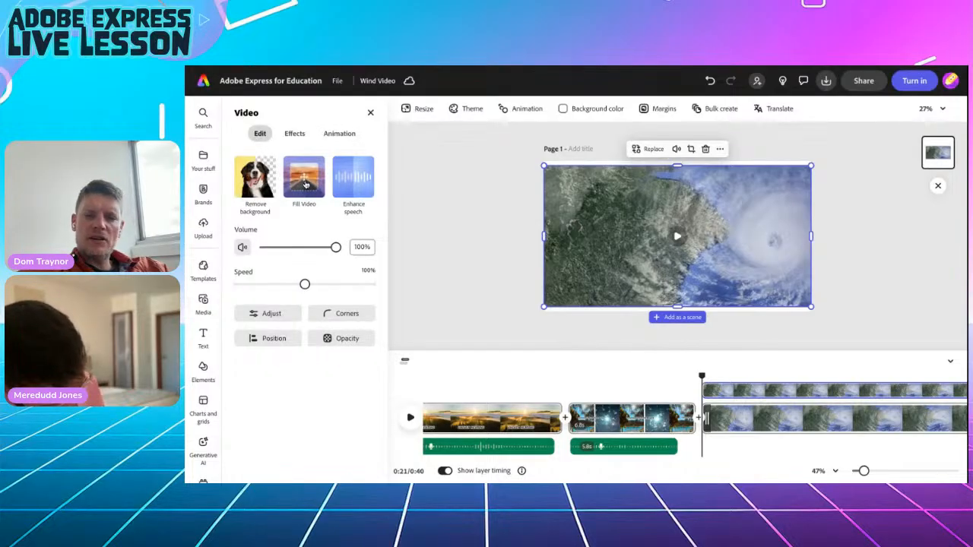
click(304, 183)
click(408, 418)
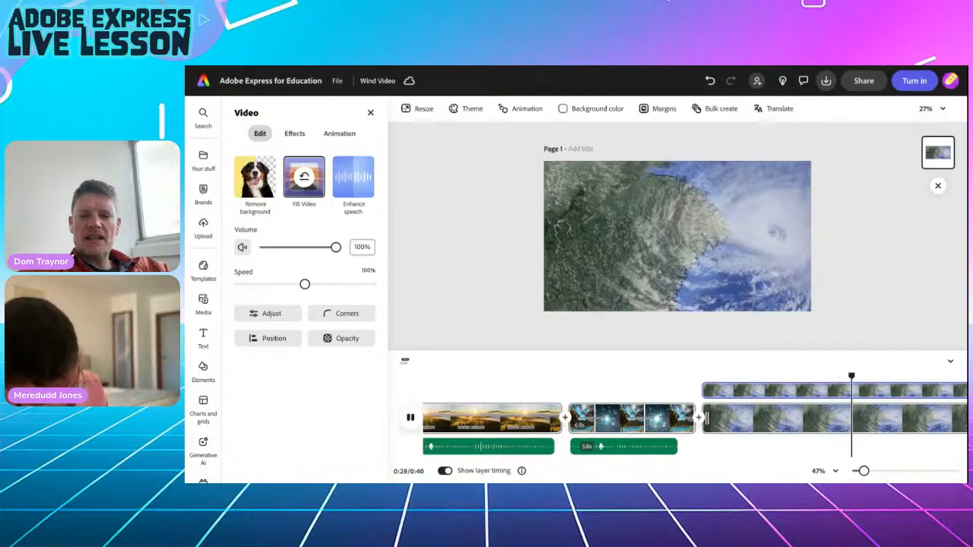
key(space)
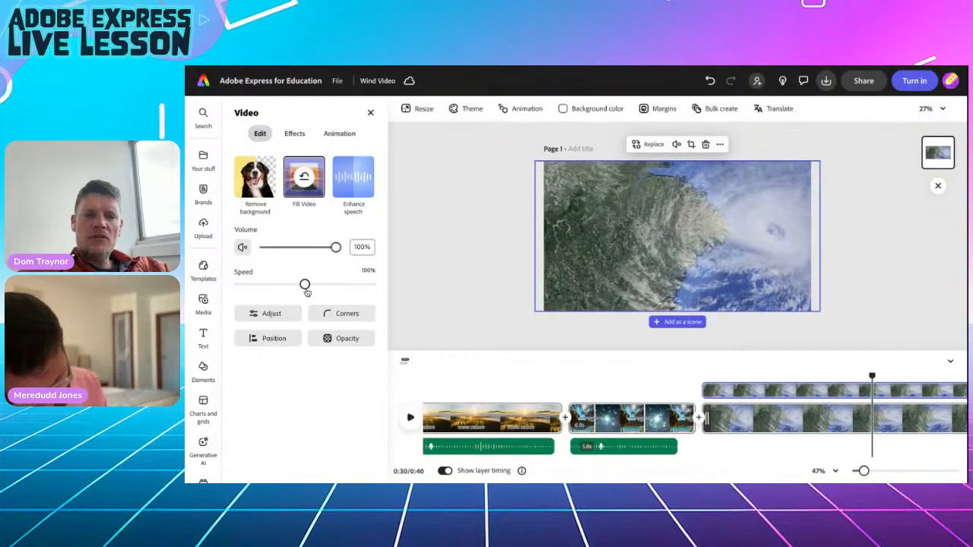
Speed the clip up to 200% and replay the scene from about 0:22.
drag(305, 284, 337, 286)
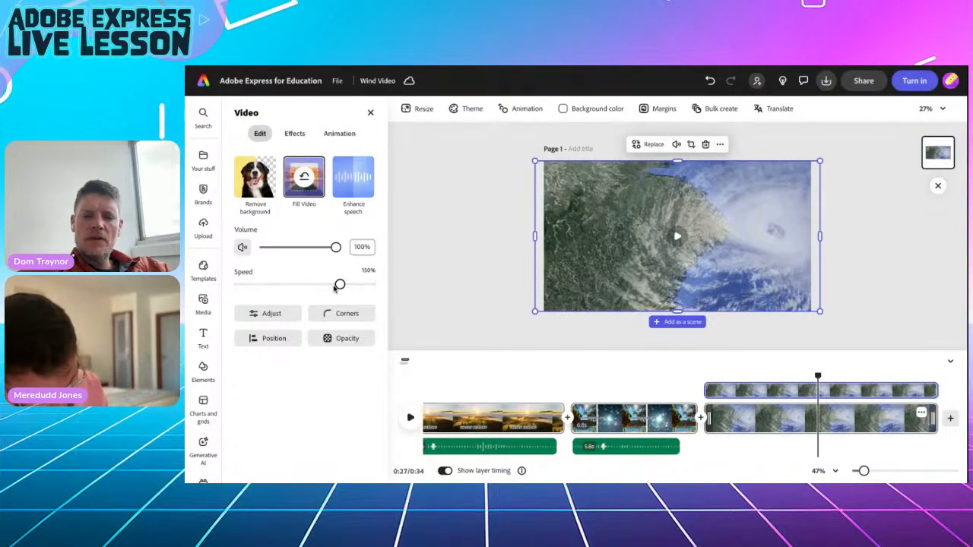
click(410, 417)
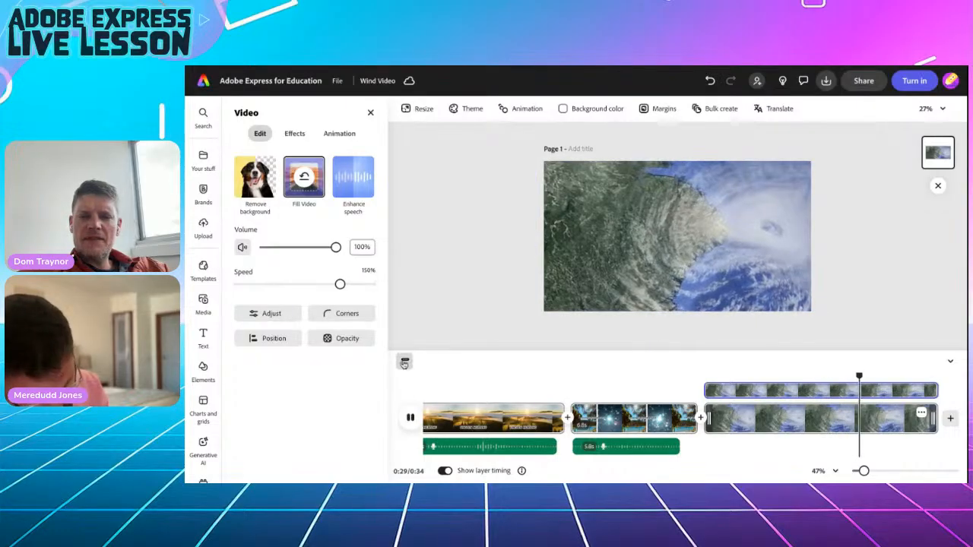
drag(340, 284, 371, 285)
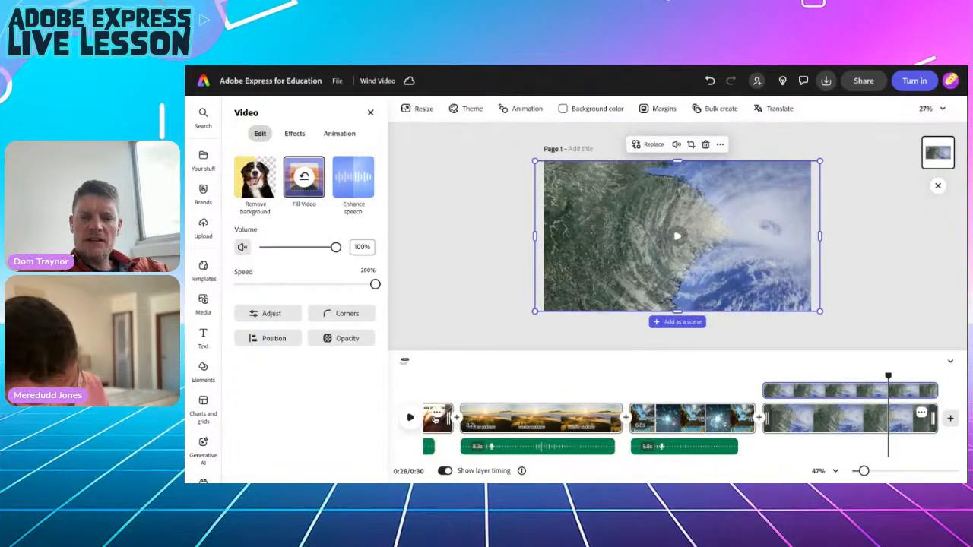
click(773, 393)
click(410, 418)
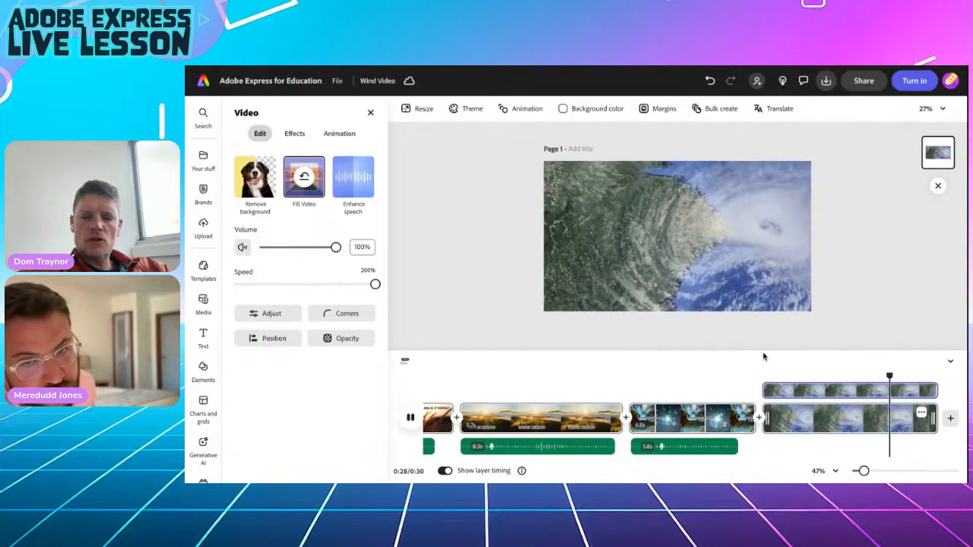
Add a text box with the pasted pressure gradients sentence and move it up-left.
click(203, 336)
click(303, 138)
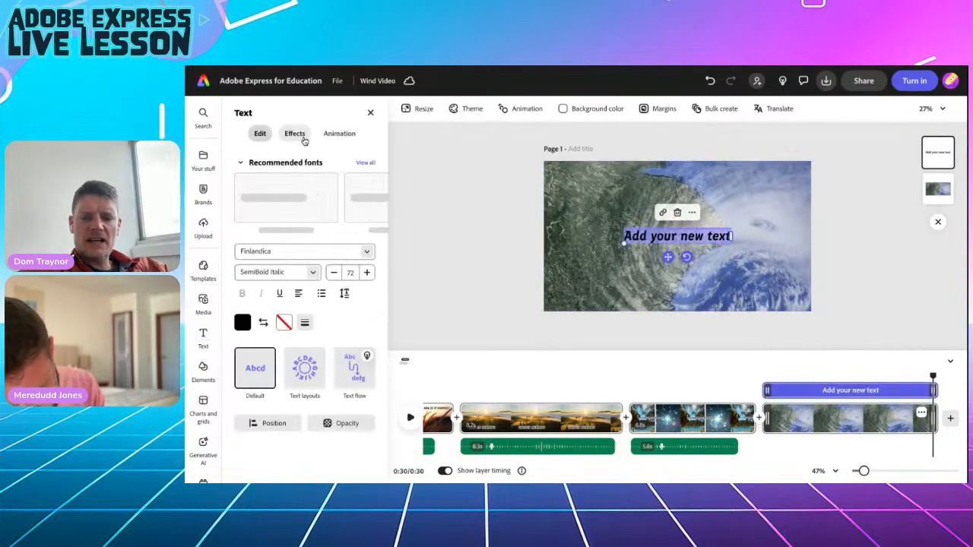
text(Pressure Gradients: Rising warm air creates low pressure, while sinking cooler air creates high pressure.)
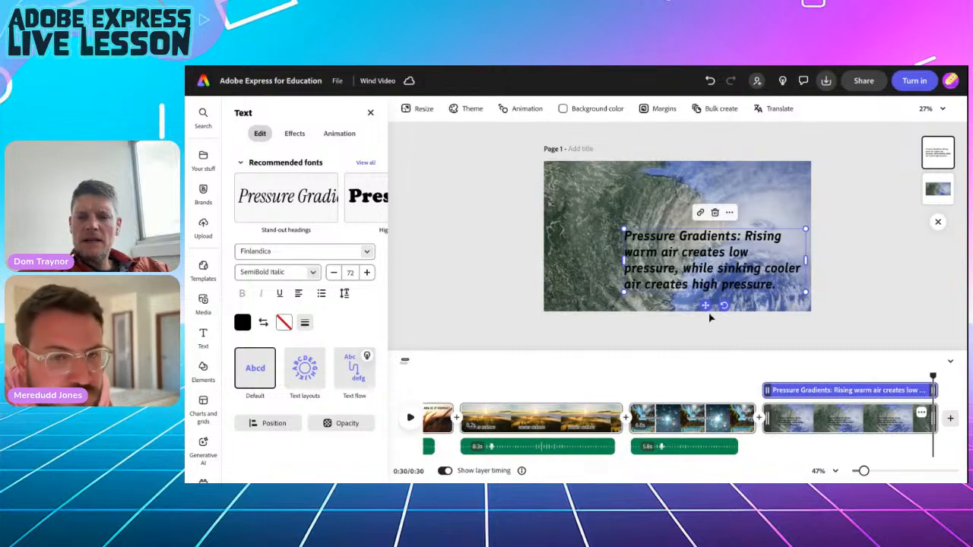
drag(706, 304, 669, 281)
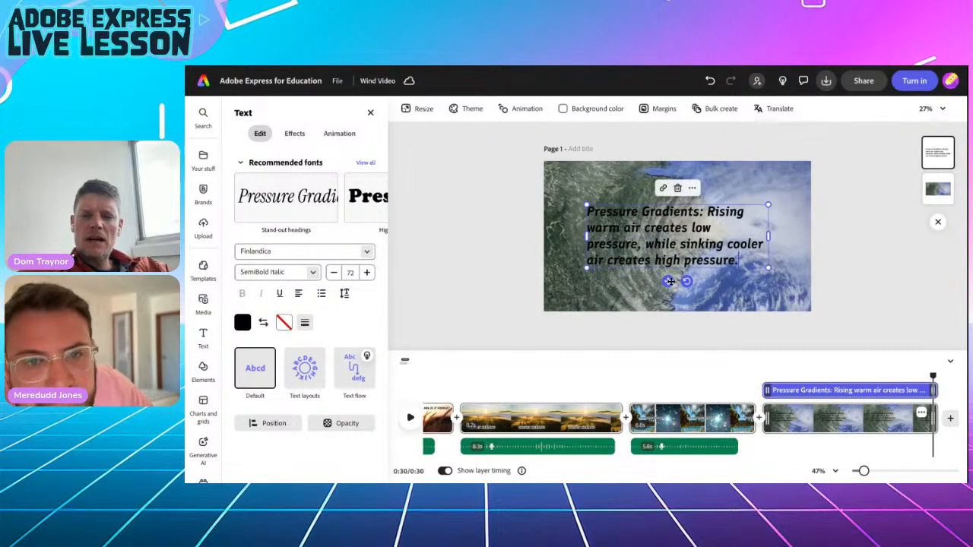
Give the caption a white outline of thickness 70, then rewind playback to 0:22.
click(283, 322)
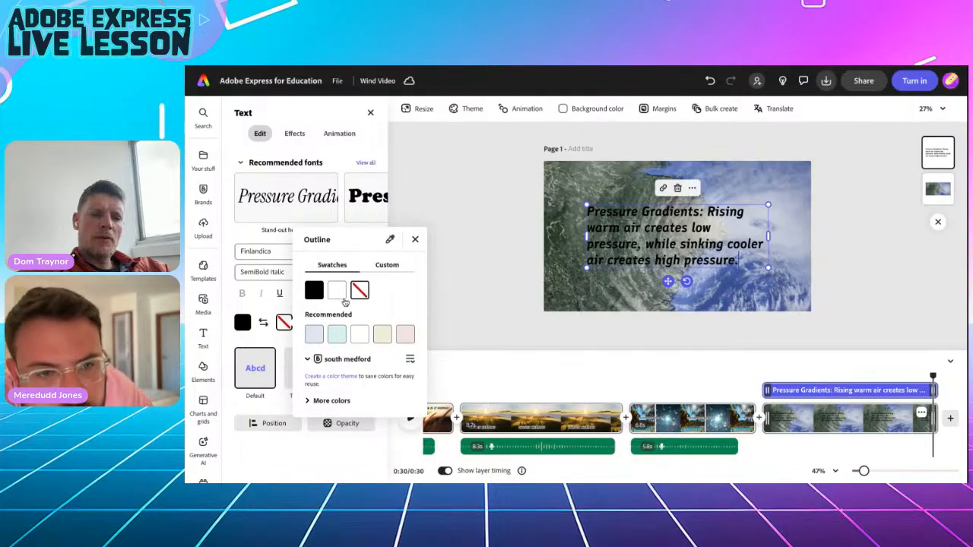
click(337, 297)
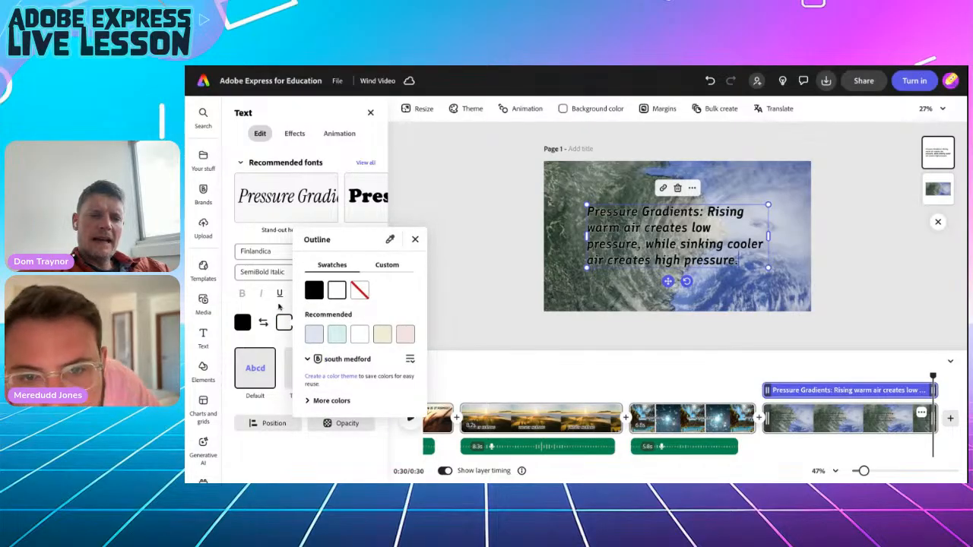
click(282, 317)
click(305, 322)
drag(266, 368, 310, 370)
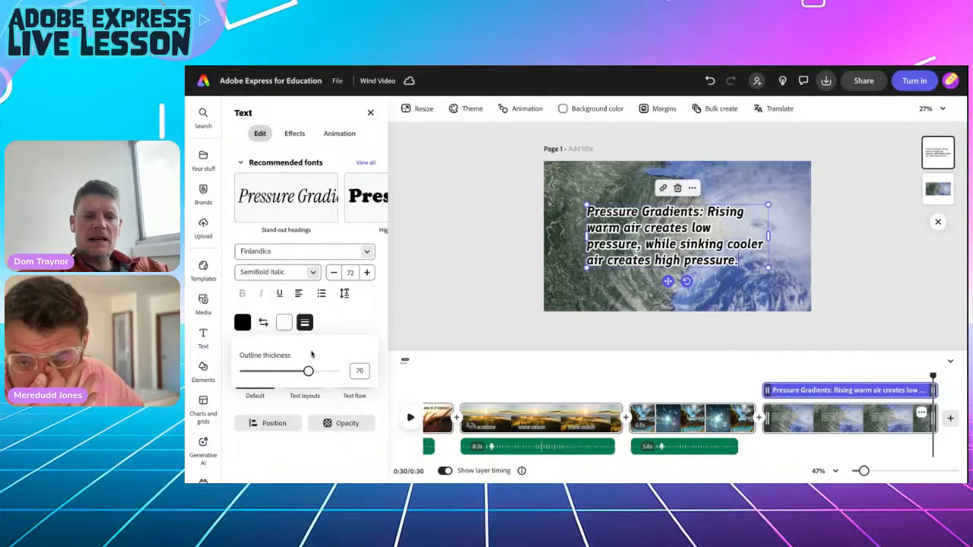
click(345, 316)
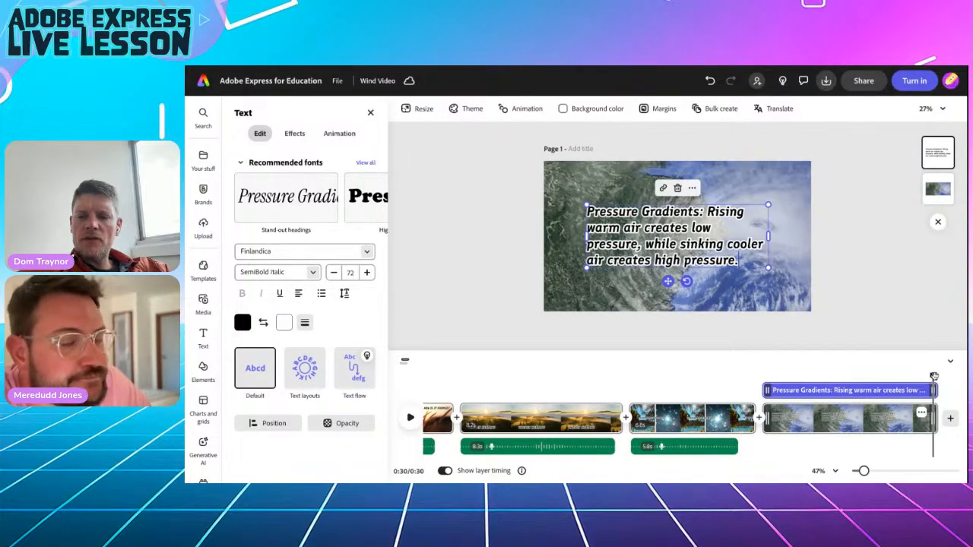
drag(933, 376, 764, 375)
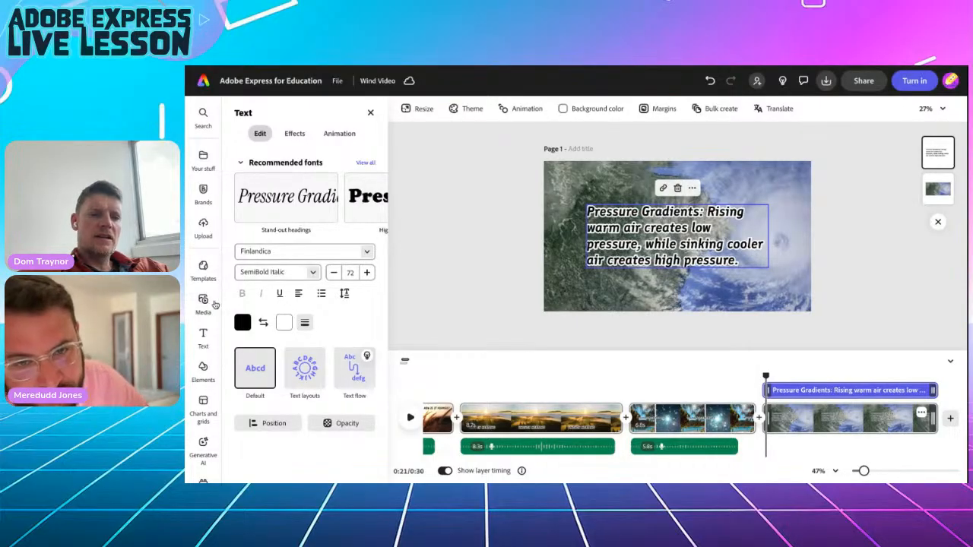
Record a voiceover on the Razer Seiren Mini mic and trim the last clip to a 0:29 video.
click(204, 304)
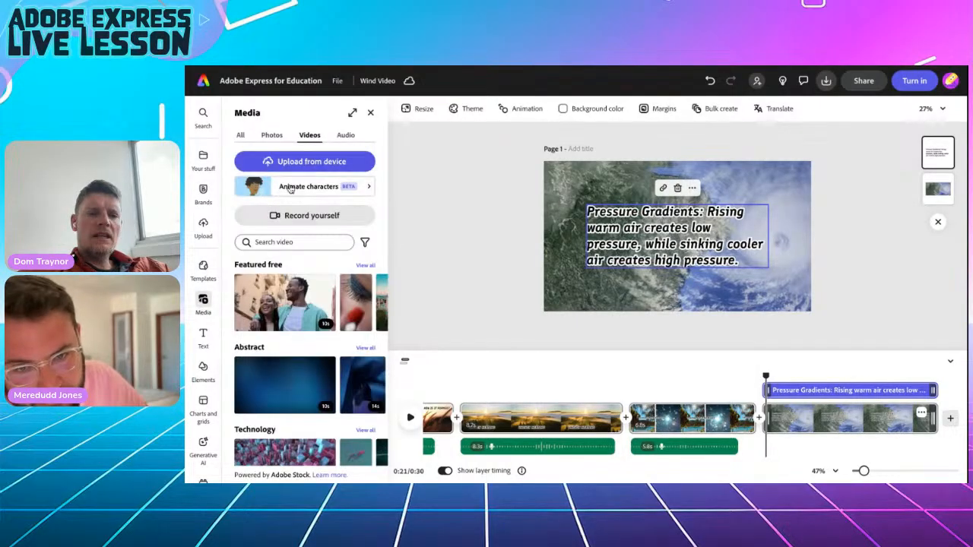
click(343, 135)
click(297, 190)
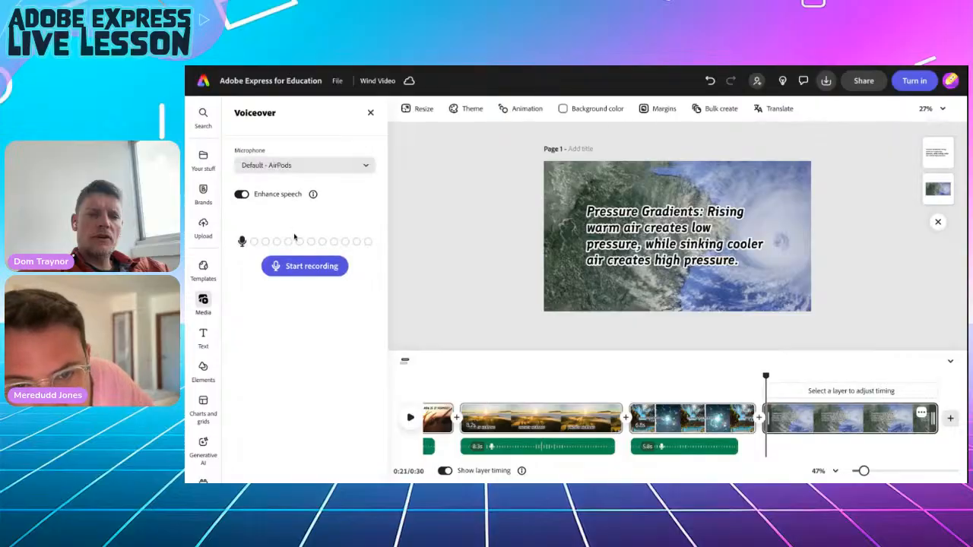
click(279, 166)
click(281, 237)
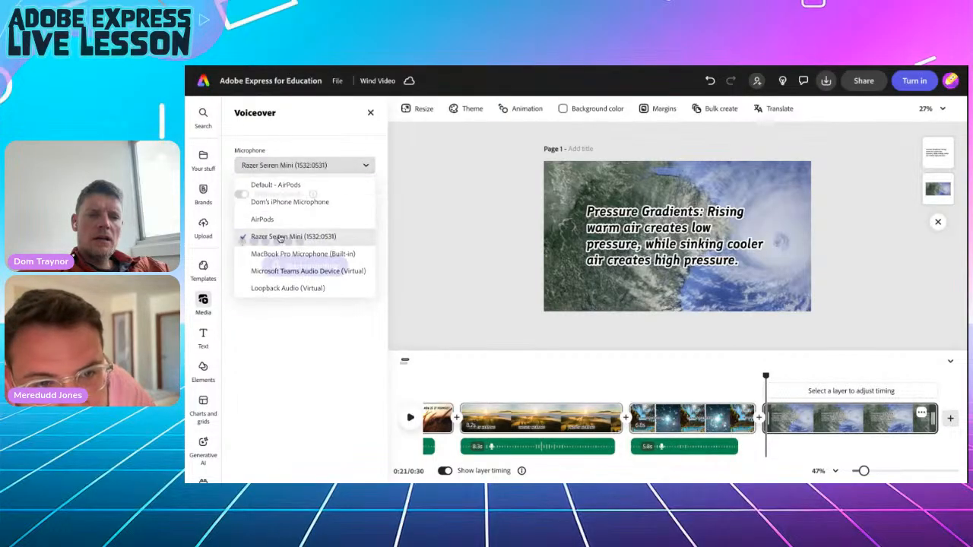
click(289, 269)
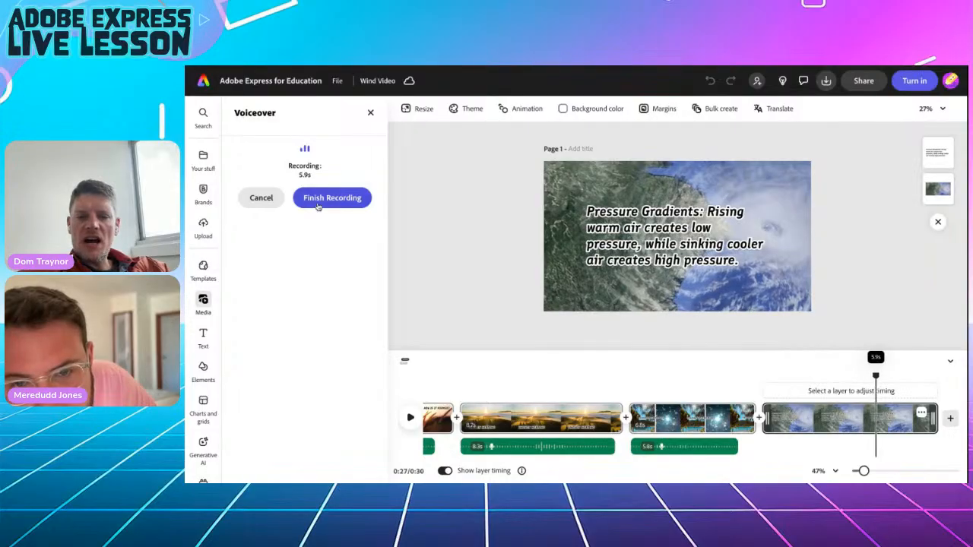
click(320, 200)
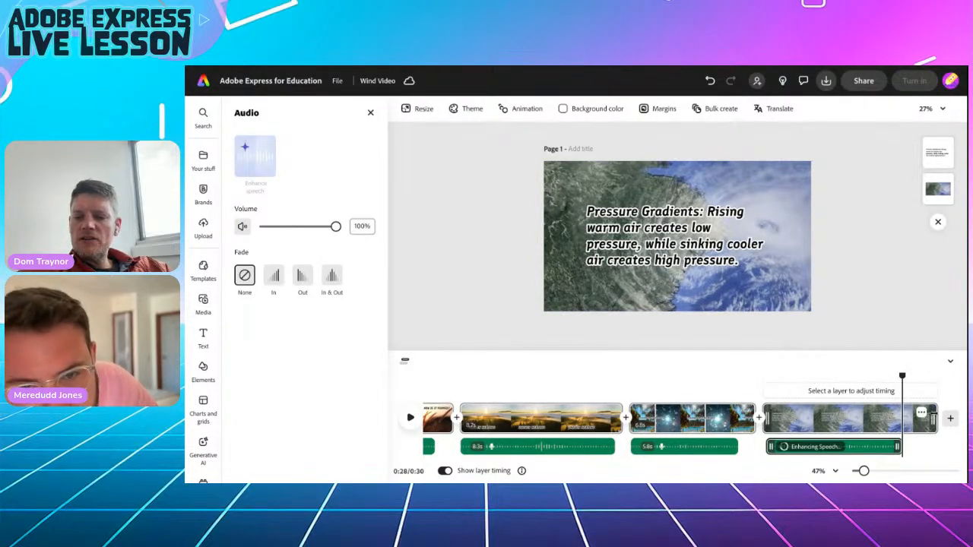
drag(929, 417, 910, 420)
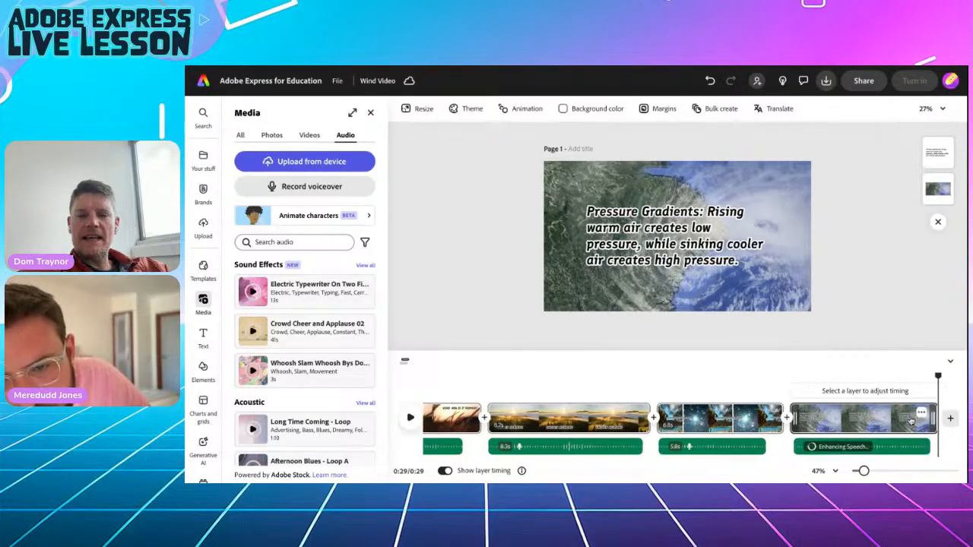
Delete everything in the caption after 'Pressure Gradients'.
click(662, 243)
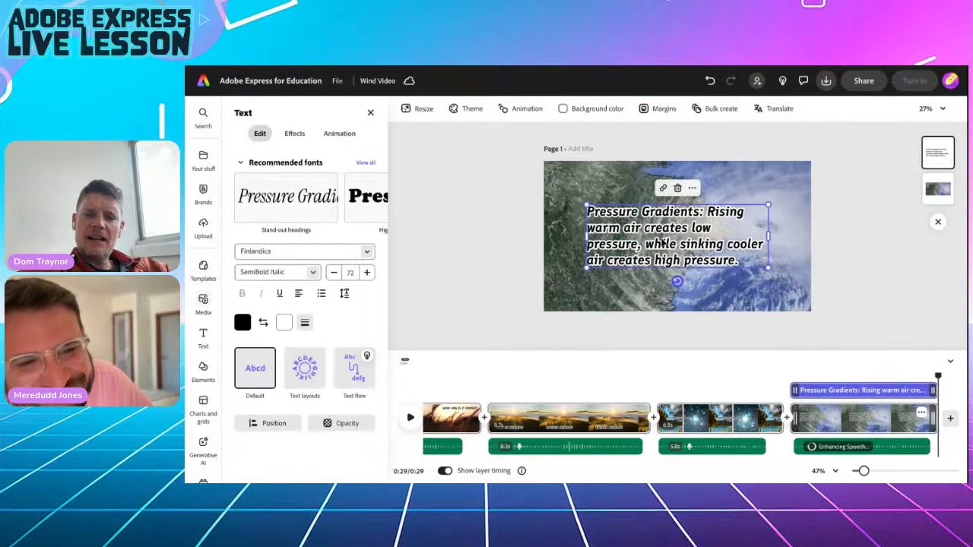
double_click(699, 218)
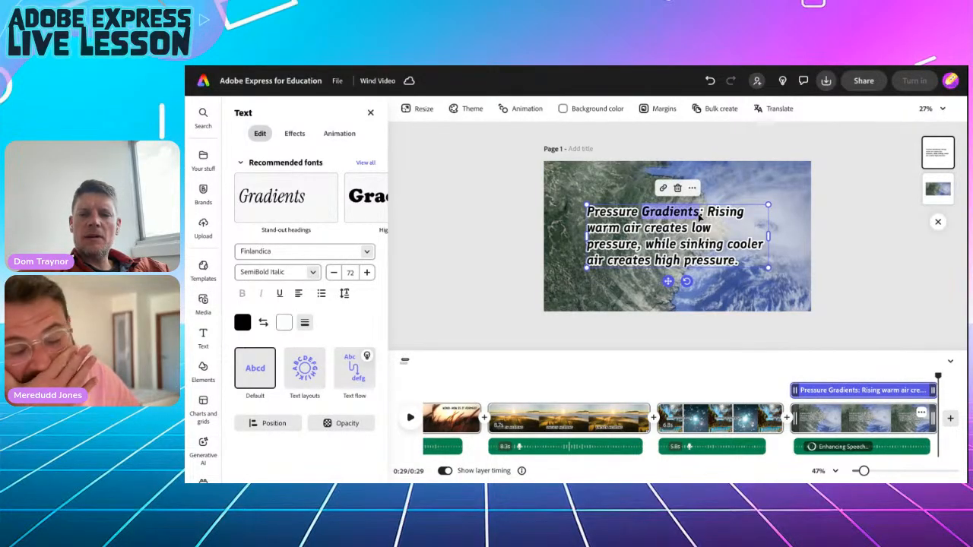
click(699, 218)
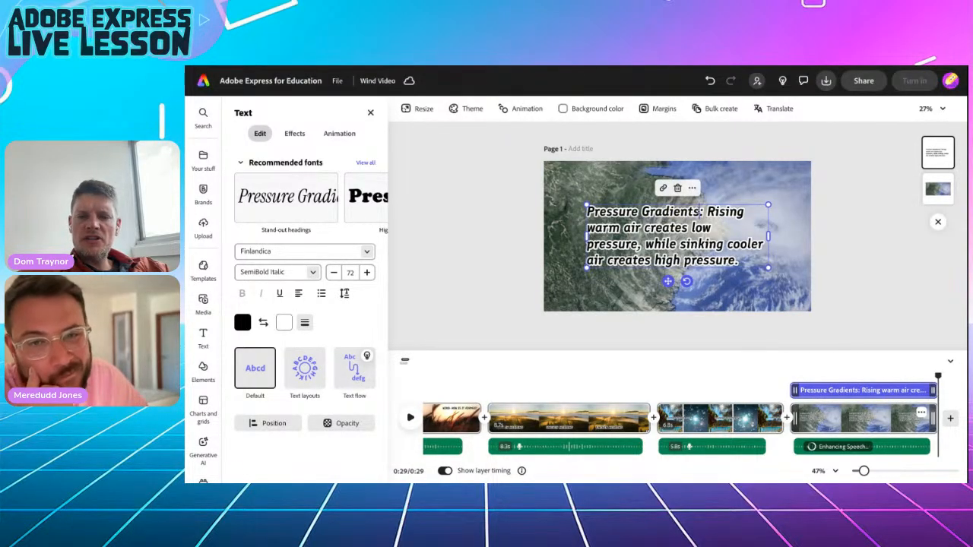
drag(699, 212, 749, 262)
key(BackSpace)
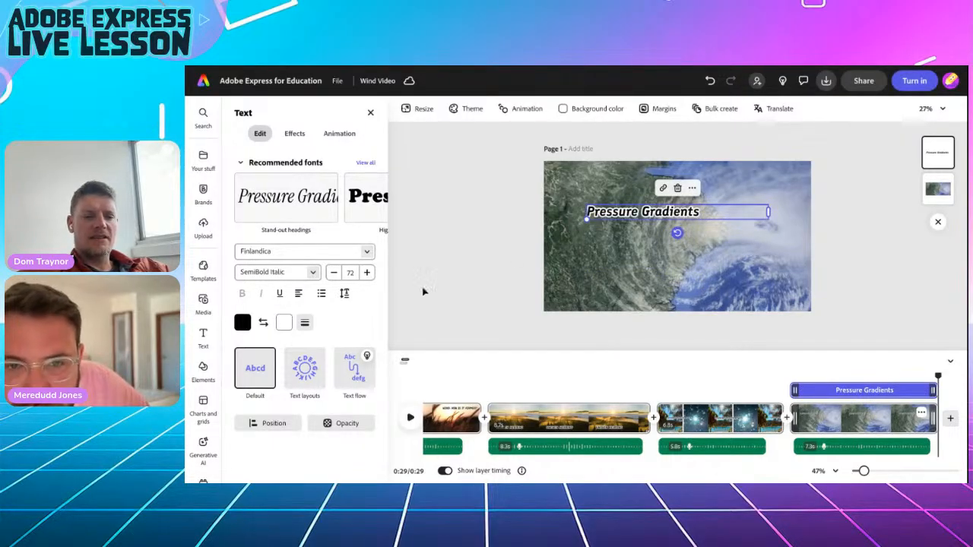
Apply the Dynamic text layout and move the title down to the page centre.
click(305, 372)
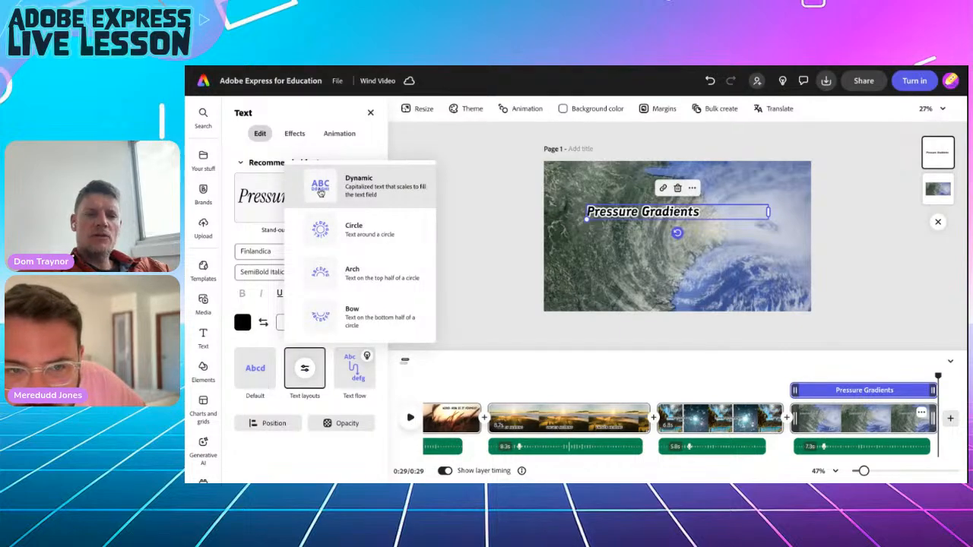
click(320, 192)
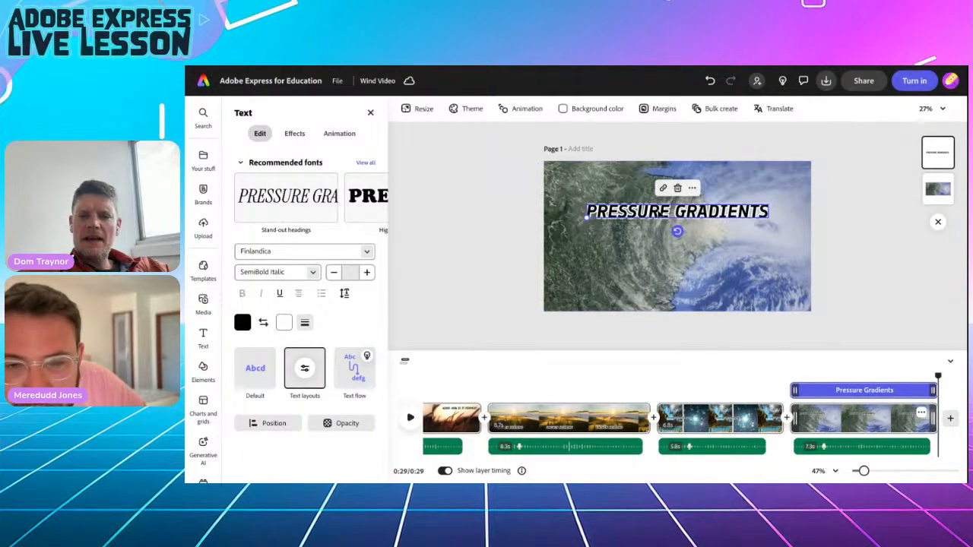
drag(661, 214, 658, 229)
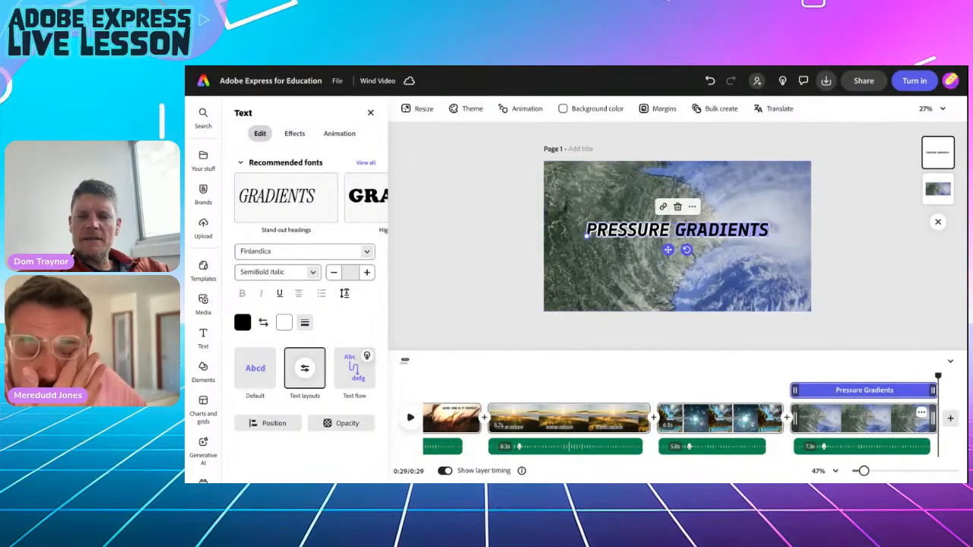
Remove the word GRADIENTS so the title reads only PRESSURE.
click(692, 206)
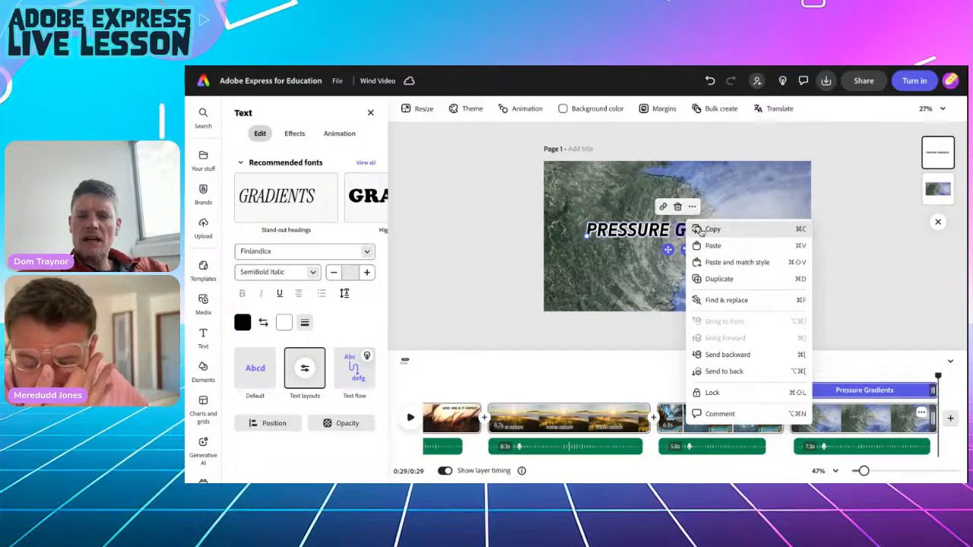
click(692, 207)
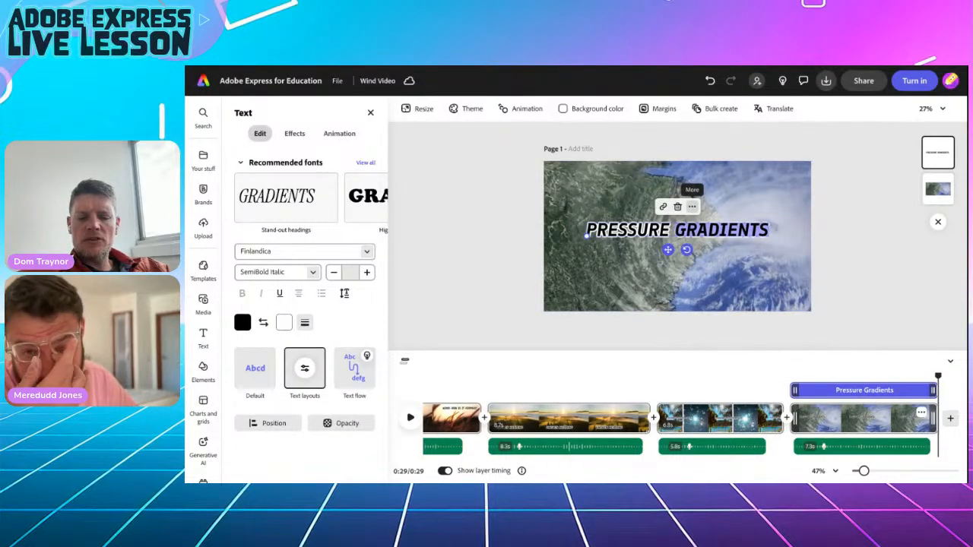
key(ctrl+BackSpace)
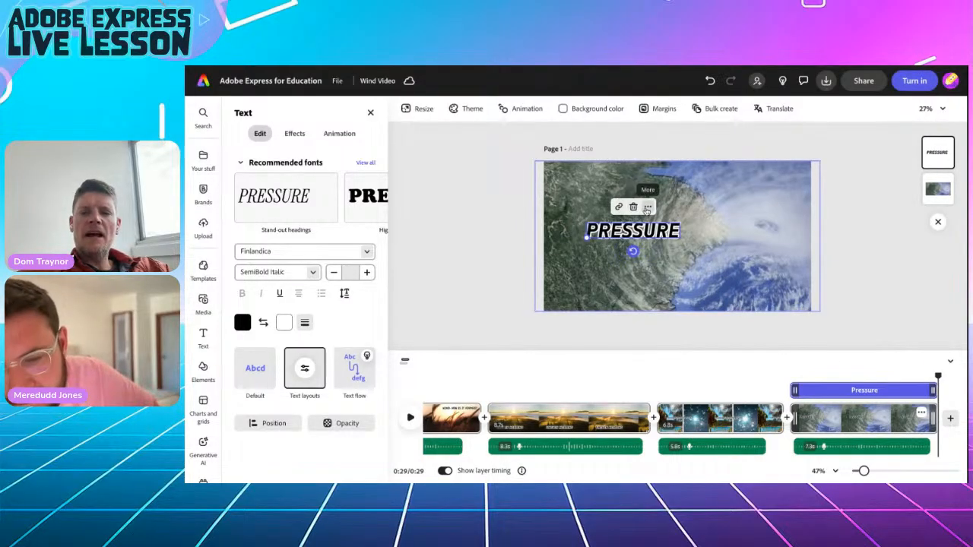
Duplicate PRESSURE, place the copy to its right, and retype it as 'Gradients'.
click(647, 208)
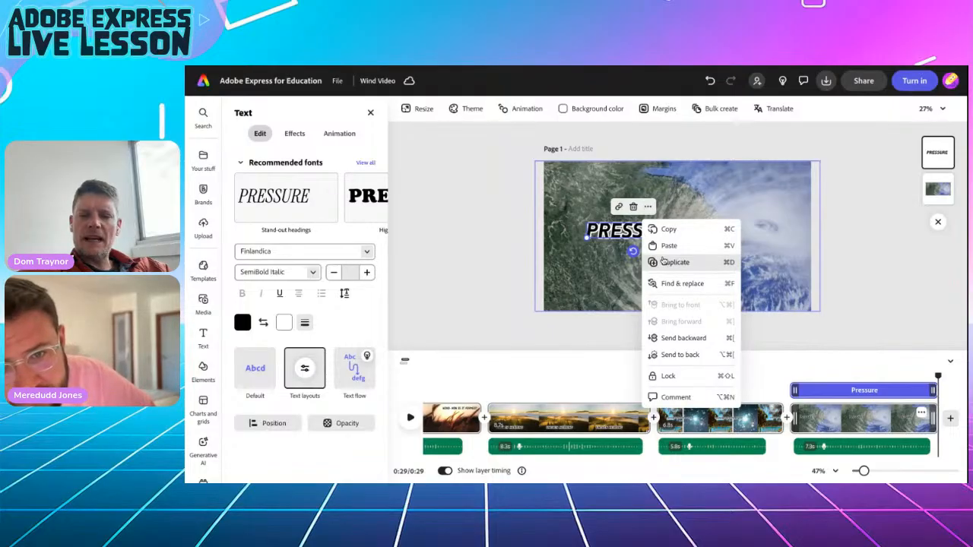
click(647, 208)
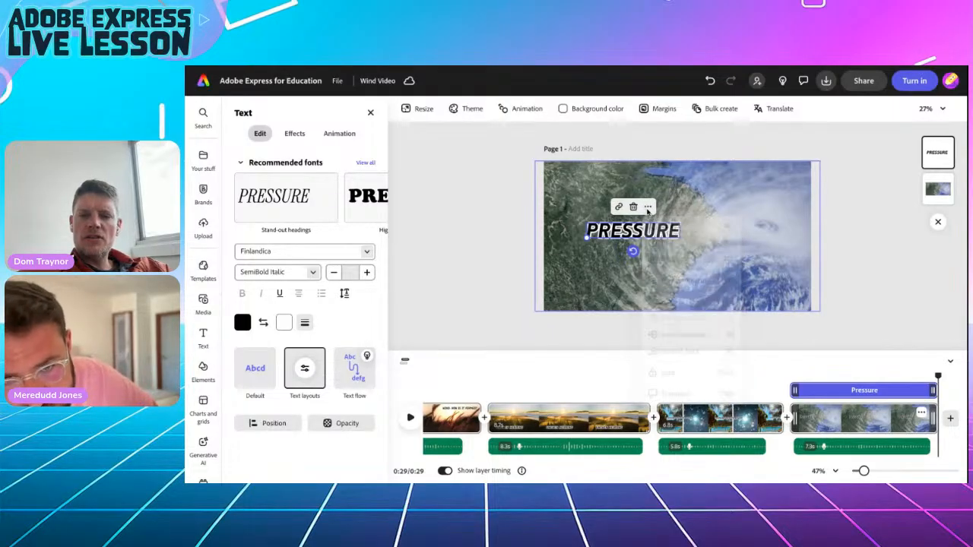
click(648, 208)
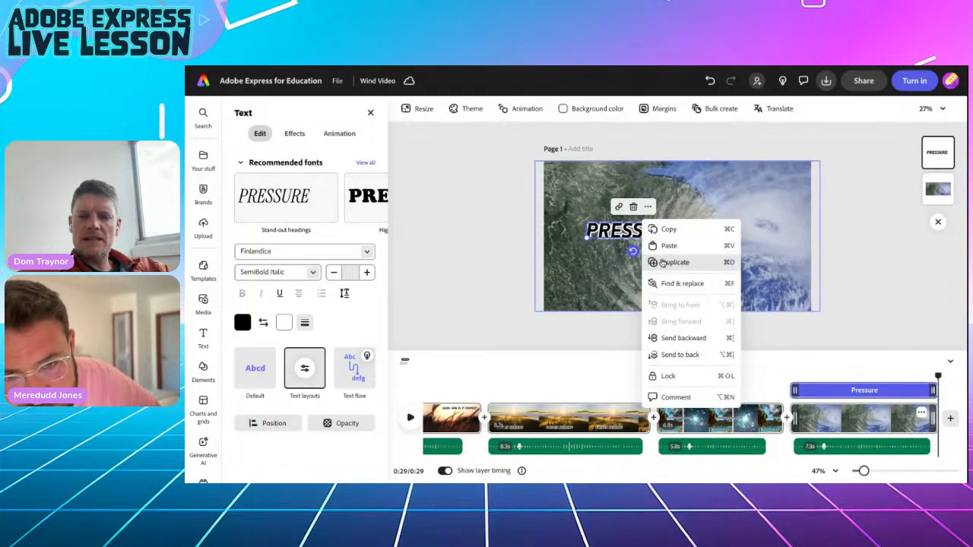
click(662, 260)
drag(650, 243, 739, 234)
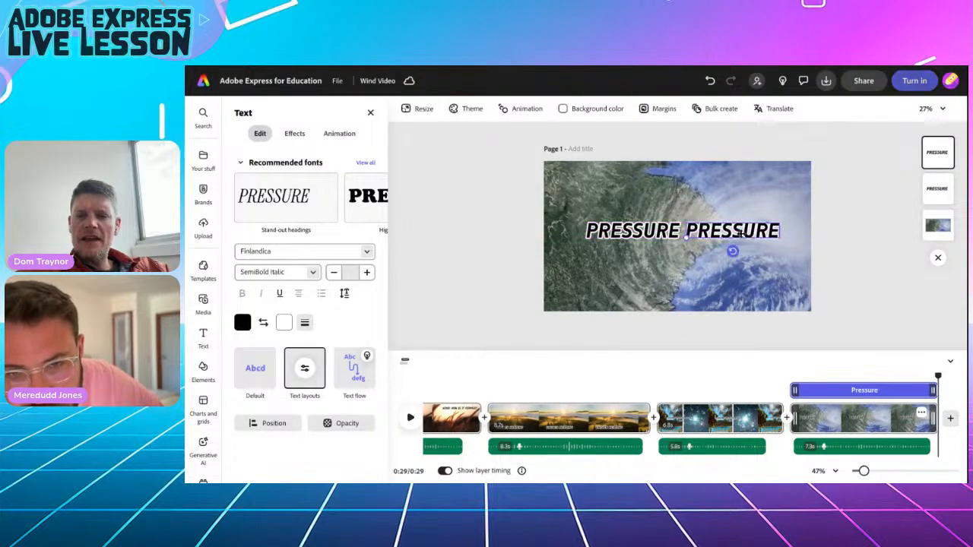
click(736, 234)
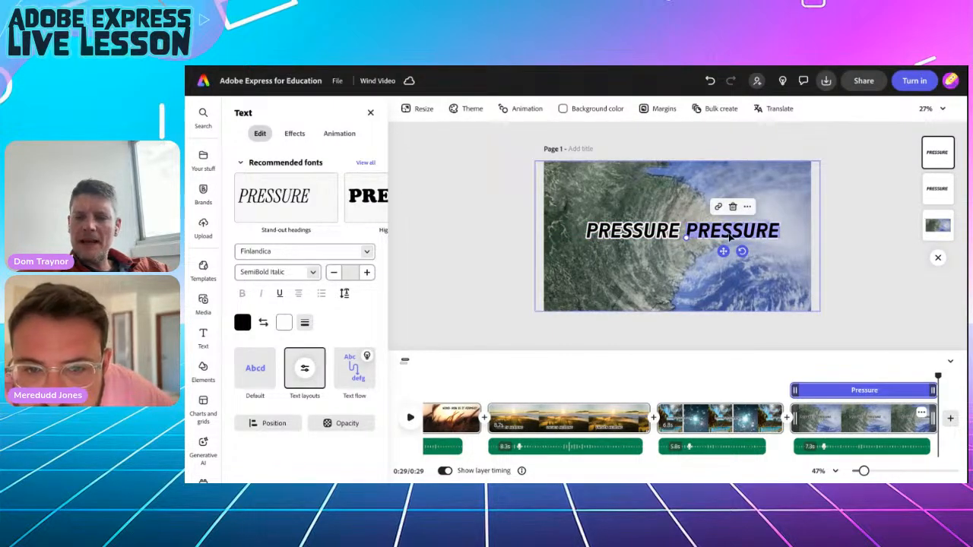
text(Gradients)
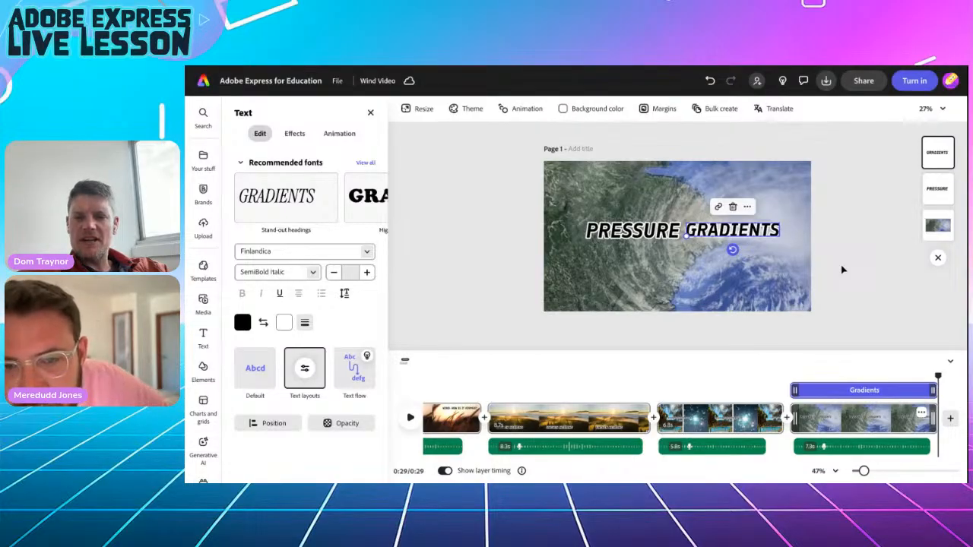
Move GRADIENTS left beside PRESSURE and compare the two words' positions.
click(661, 237)
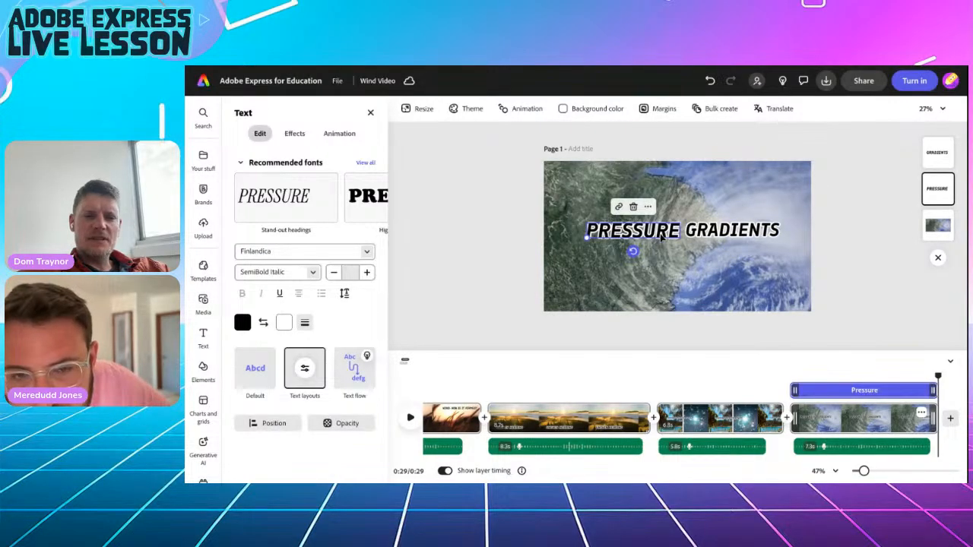
click(707, 235)
drag(685, 236, 715, 229)
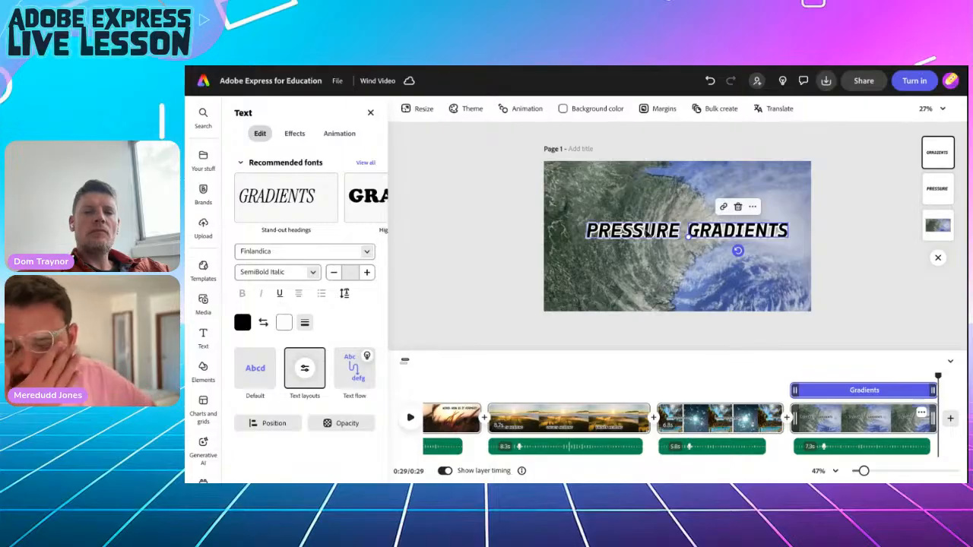
click(862, 284)
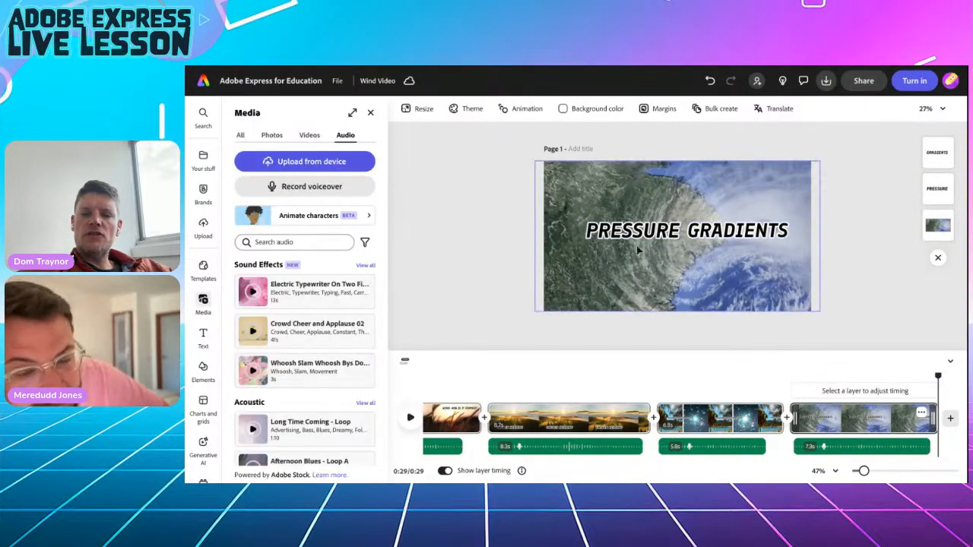
click(629, 238)
click(708, 235)
click(638, 234)
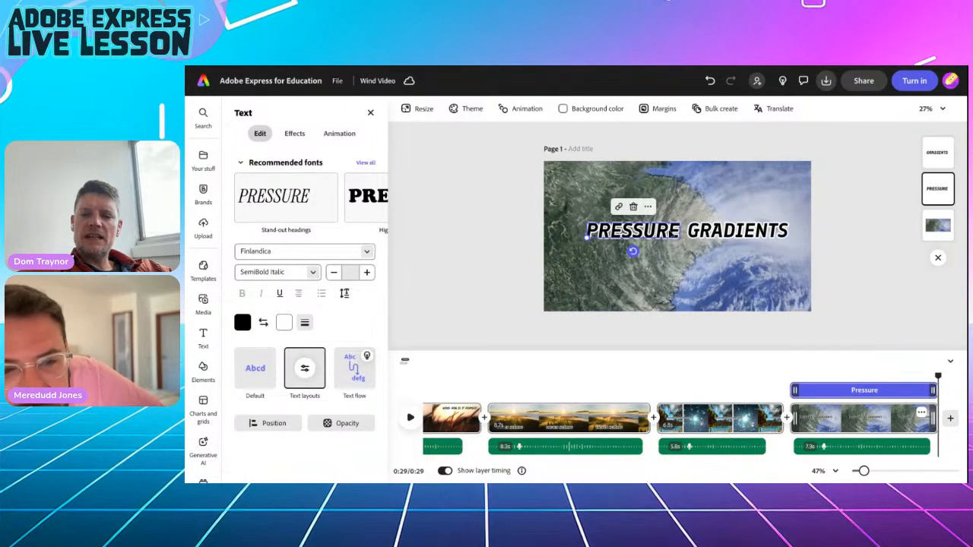
click(709, 237)
click(635, 234)
click(708, 235)
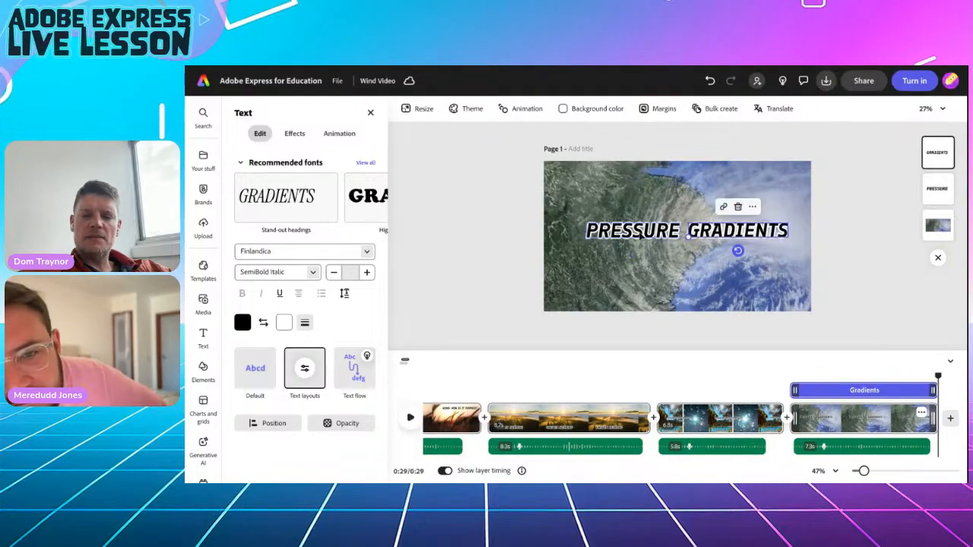
click(638, 234)
click(708, 235)
click(816, 235)
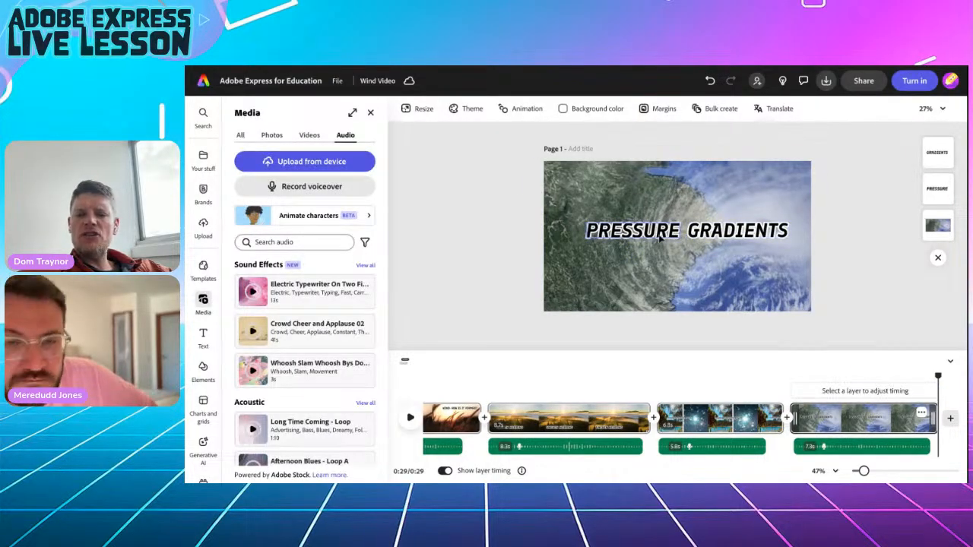
Nudge PRESSURE slightly left to widen the gap between the words.
click(658, 237)
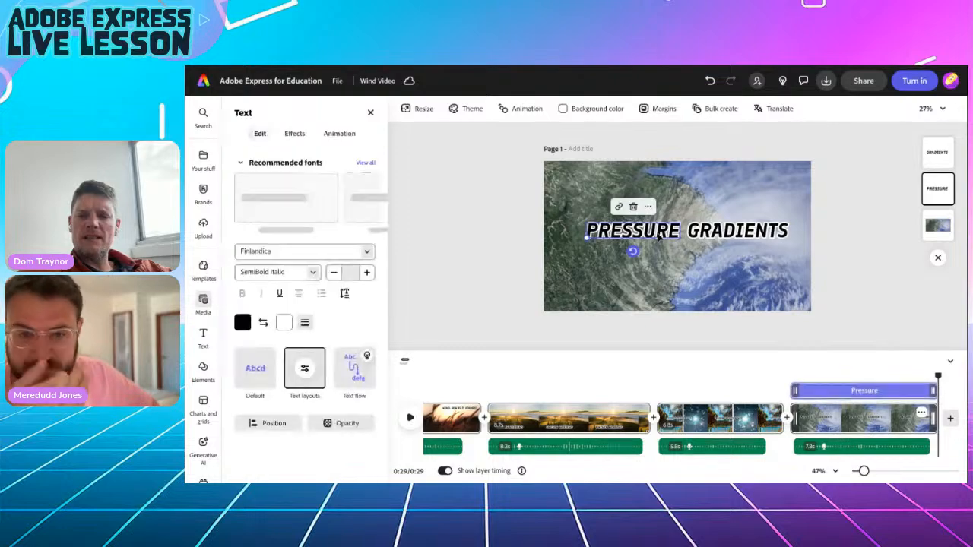
drag(658, 236, 650, 237)
click(719, 234)
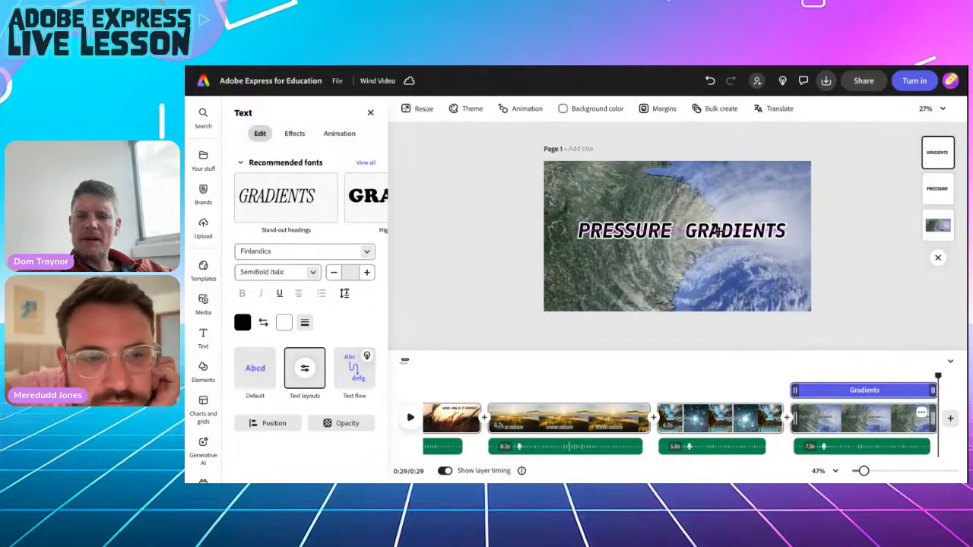
click(822, 233)
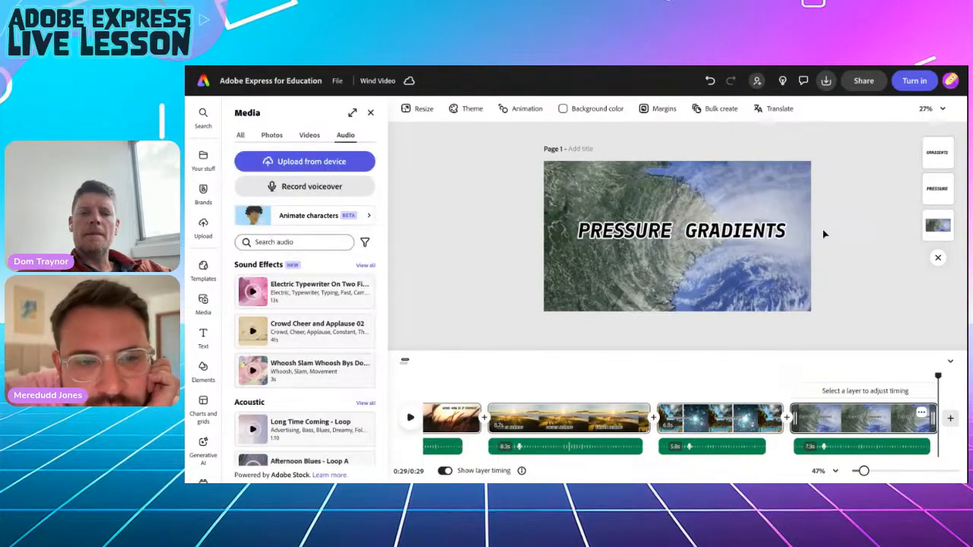
click(630, 232)
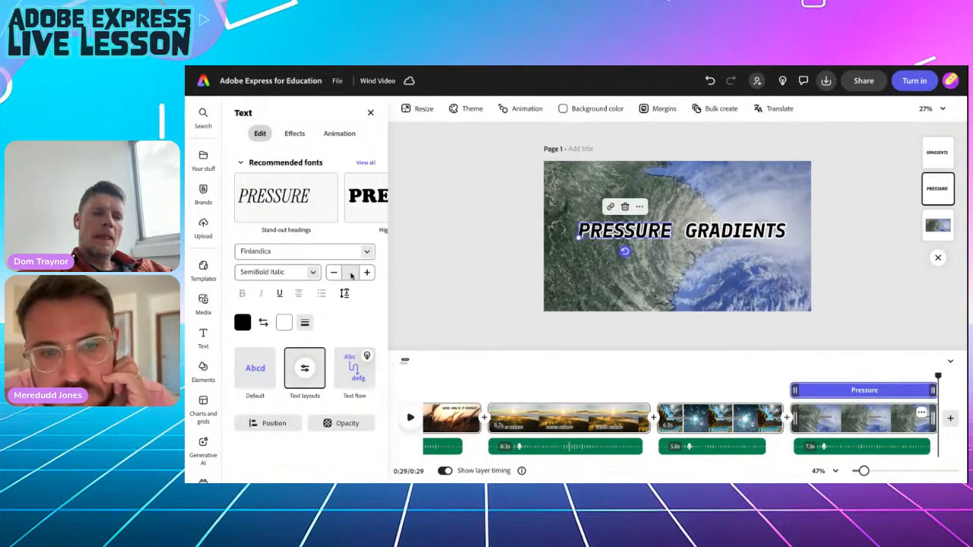
Give PRESSURE a Drop entrance animation and review its options.
click(333, 134)
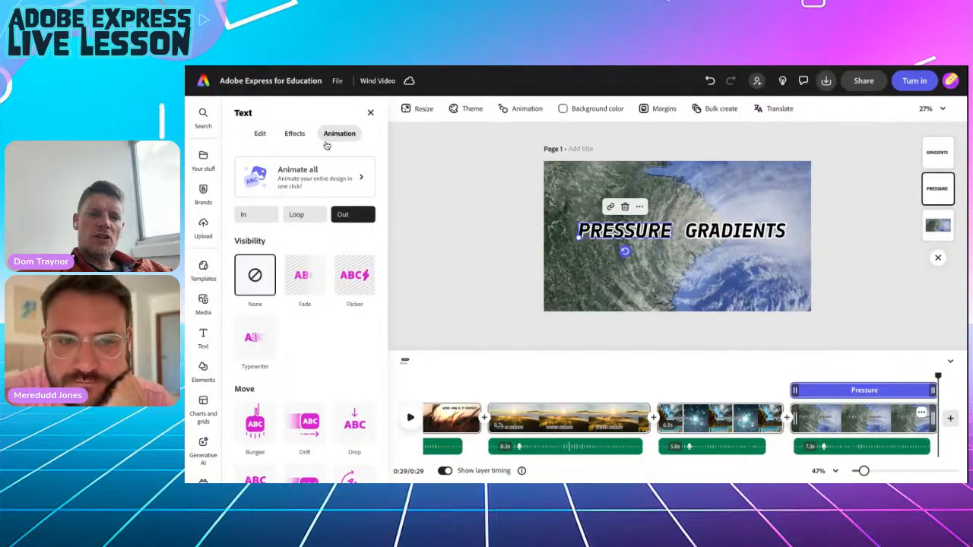
click(251, 214)
scroll(304, 360, down, 1)
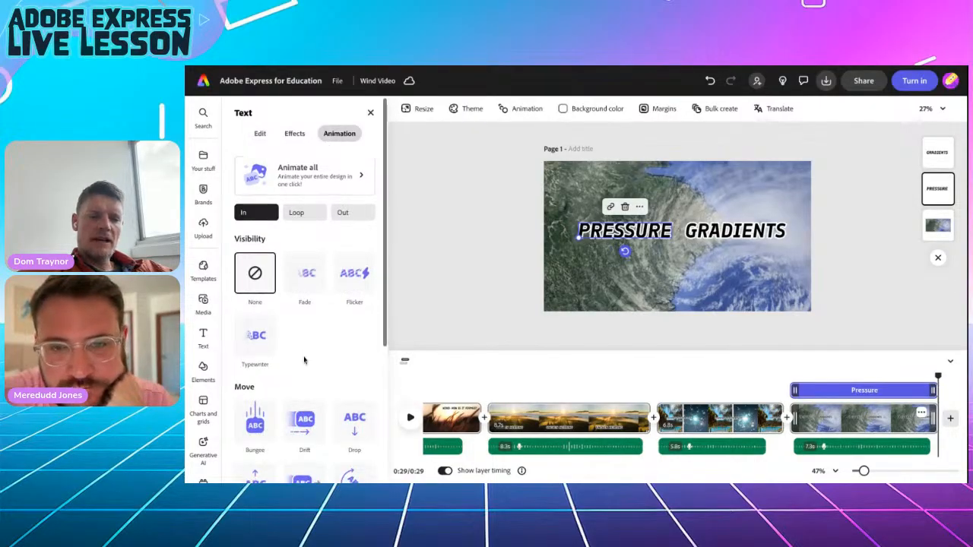
scroll(304, 361, down, 2)
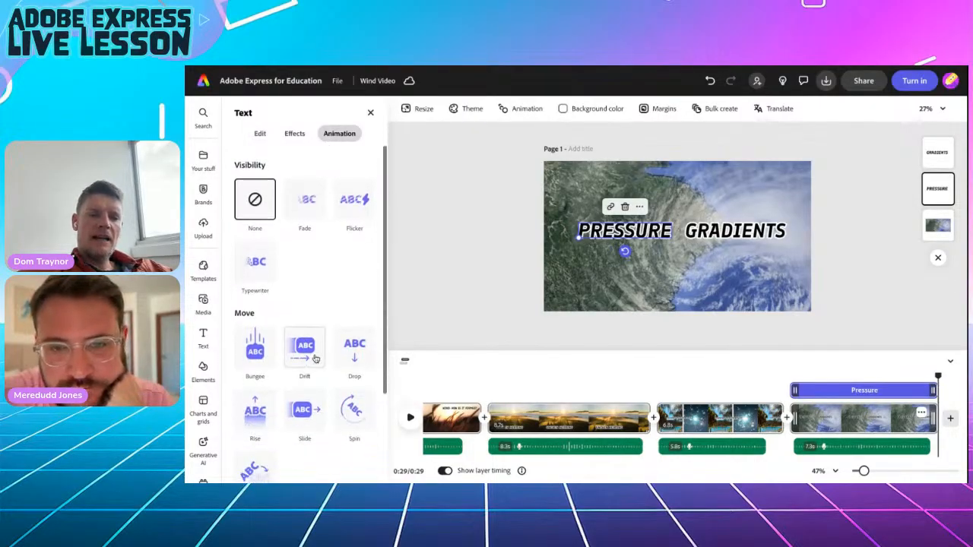
click(354, 352)
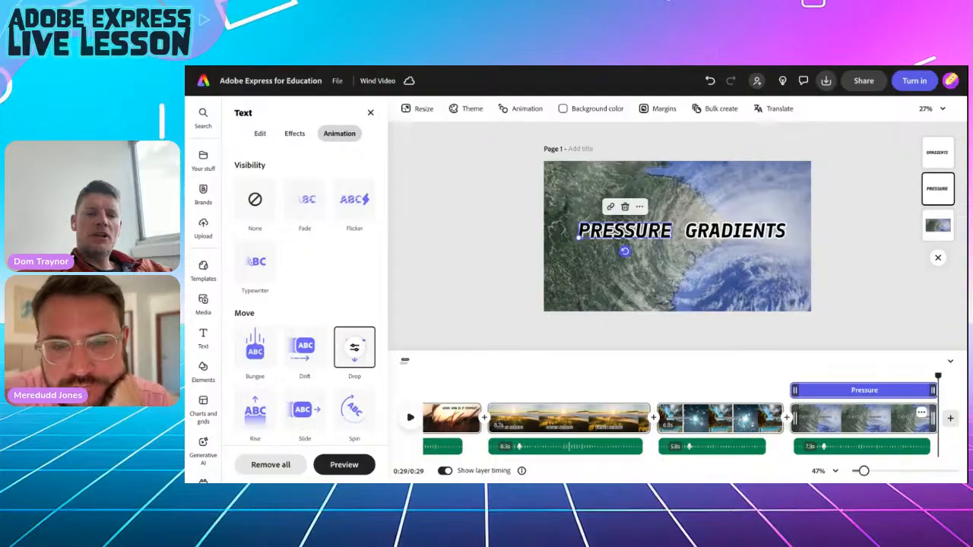
click(354, 348)
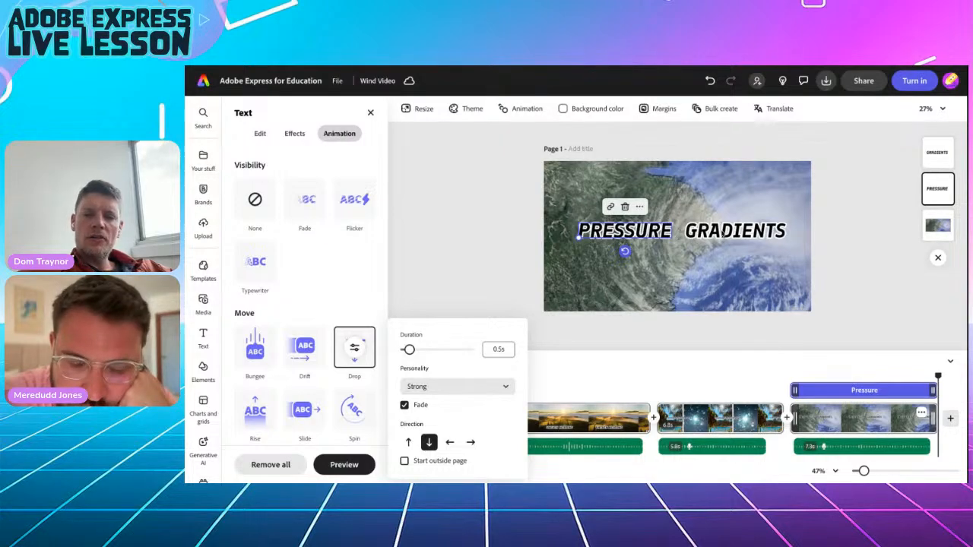
click(369, 294)
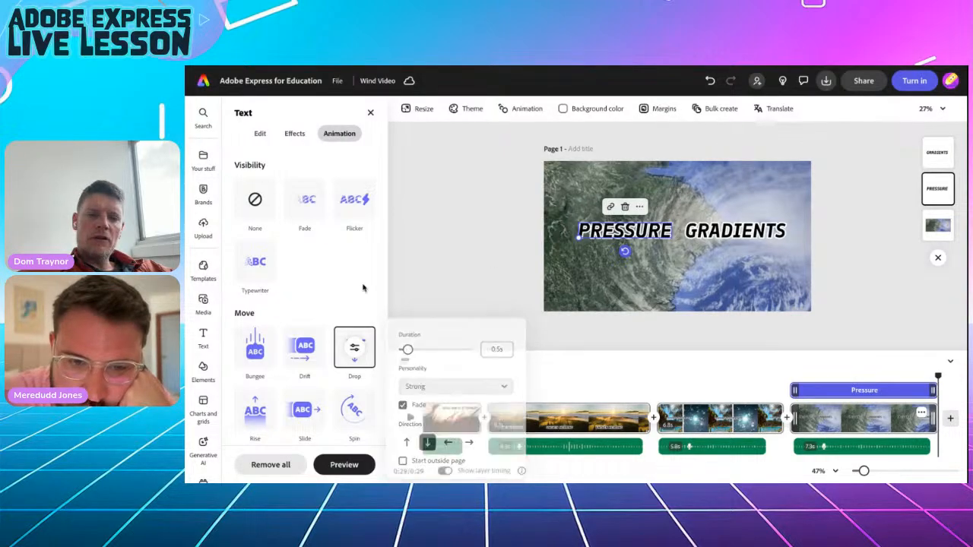
Give PRESSURE a Drop exit animation: 0.5s, Strong, with fade, downward.
click(349, 214)
scroll(318, 358, down, 5)
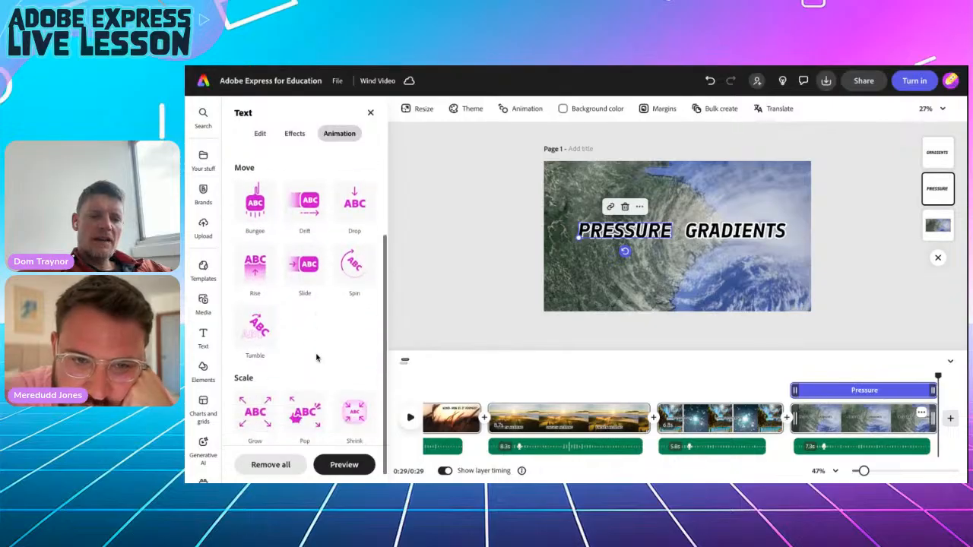
scroll(327, 331, up, 1)
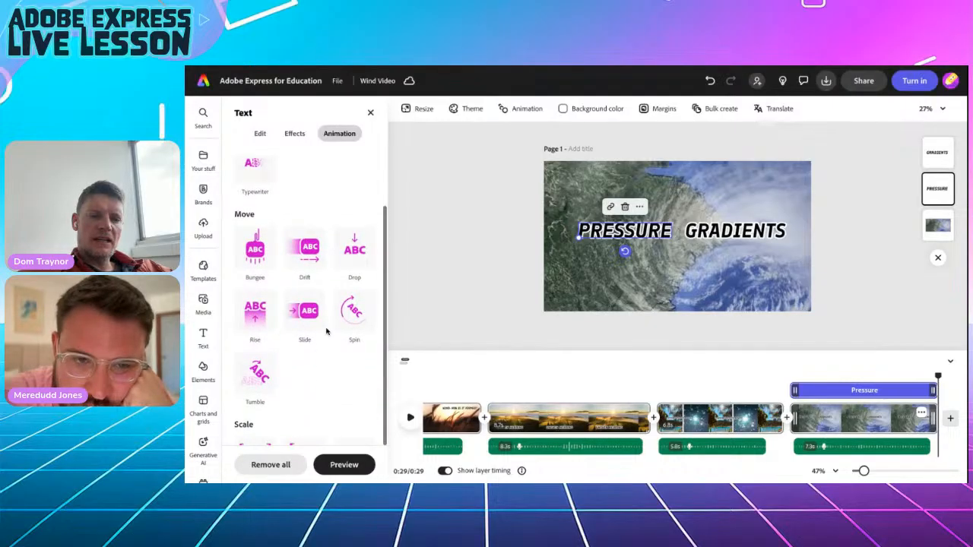
click(354, 253)
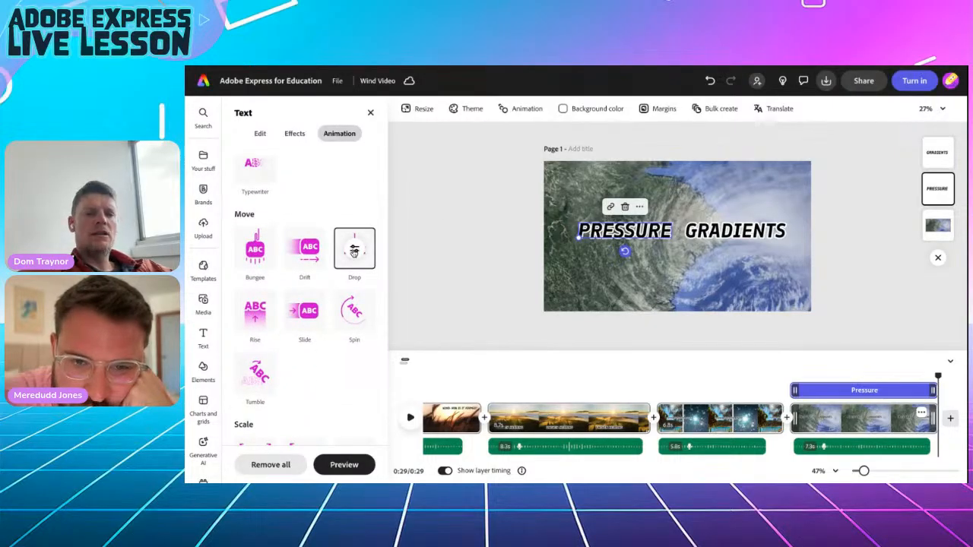
click(354, 251)
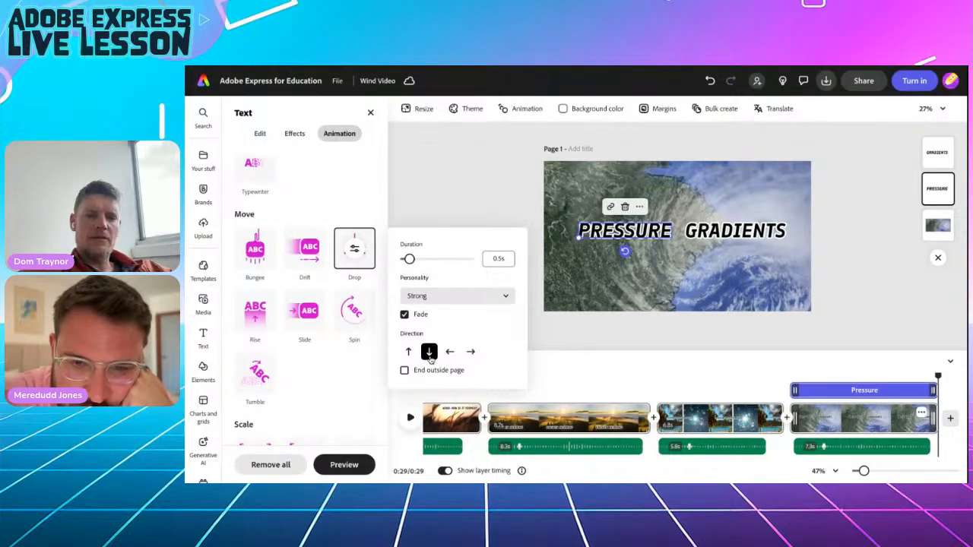
click(456, 189)
Reopen PRESSURE's Drop entrance animation settings to review them.
scroll(317, 249, up, 3)
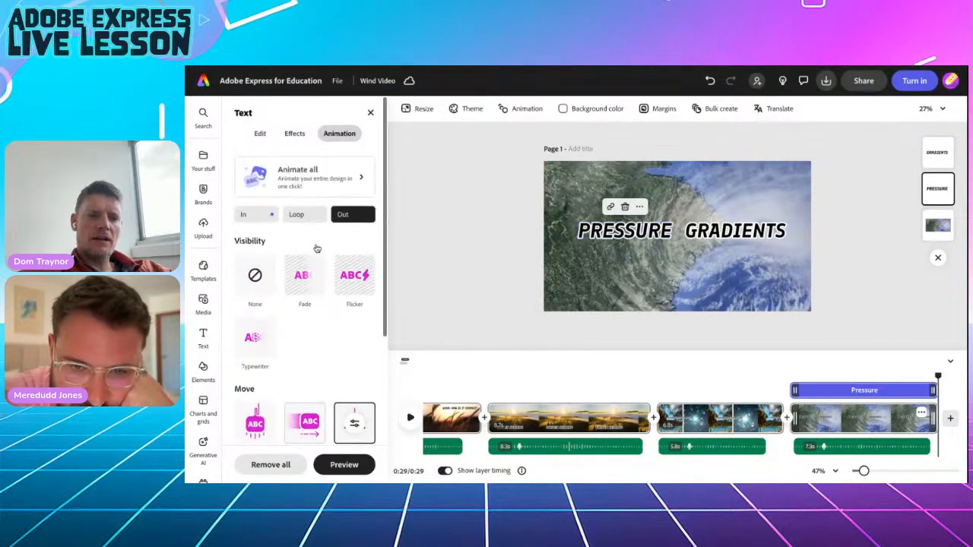
click(255, 215)
scroll(350, 376, down, 2)
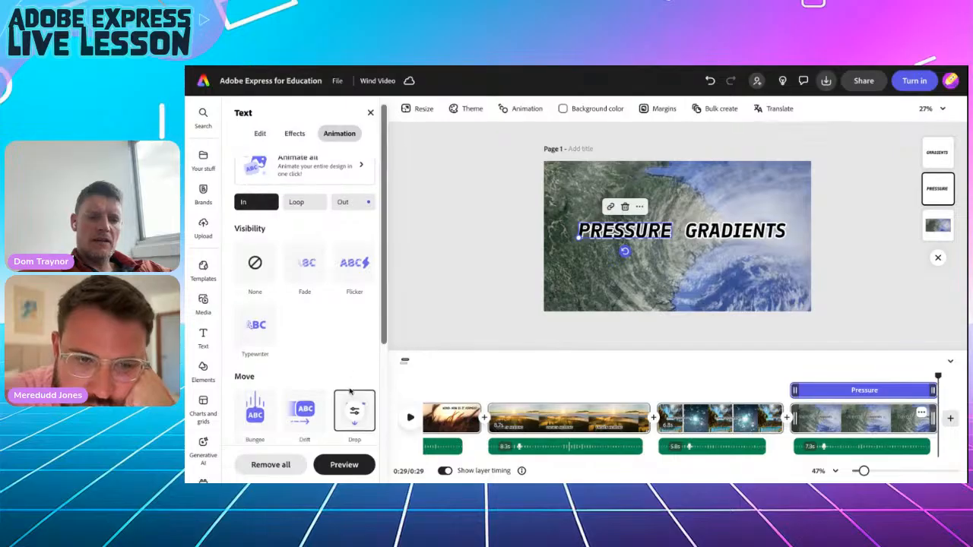
click(352, 363)
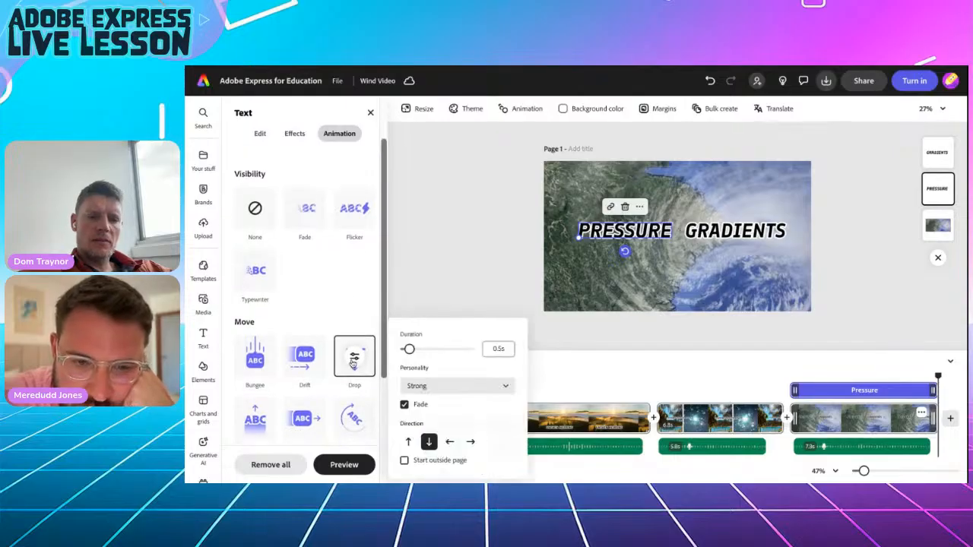
Give GRADIENTS a Drop entrance animation moving upward, replacing the initial Rise.
click(434, 278)
click(714, 228)
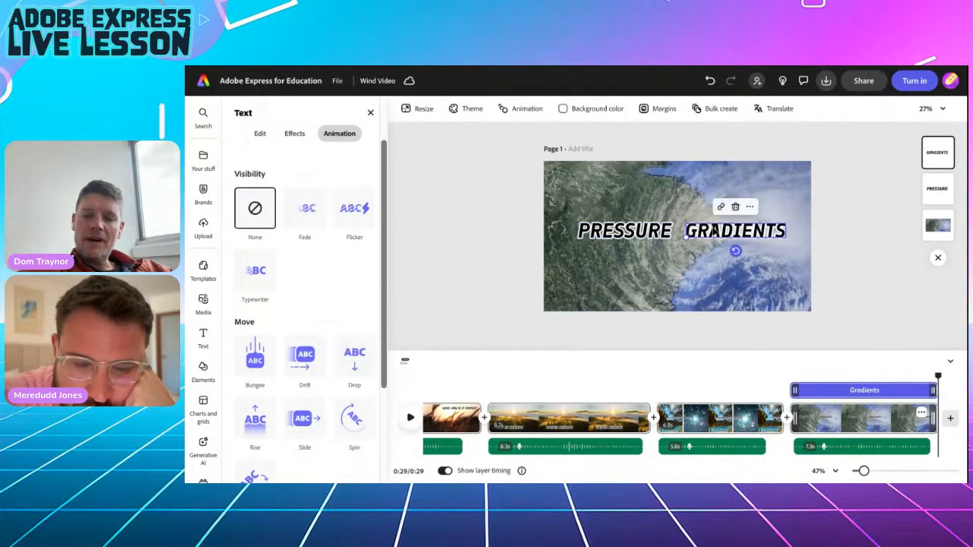
scroll(332, 236, up, 2)
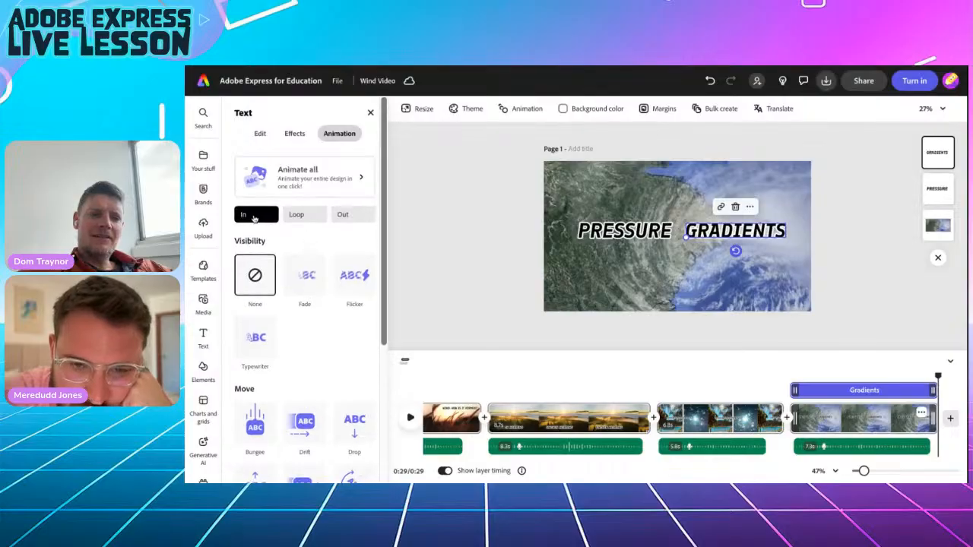
scroll(320, 337, down, 3)
scroll(316, 367, down, 3)
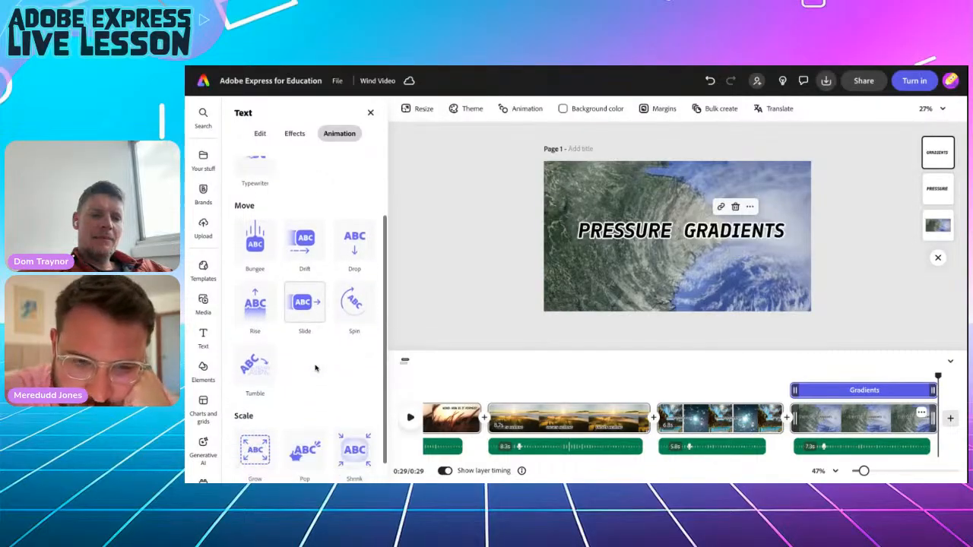
click(257, 304)
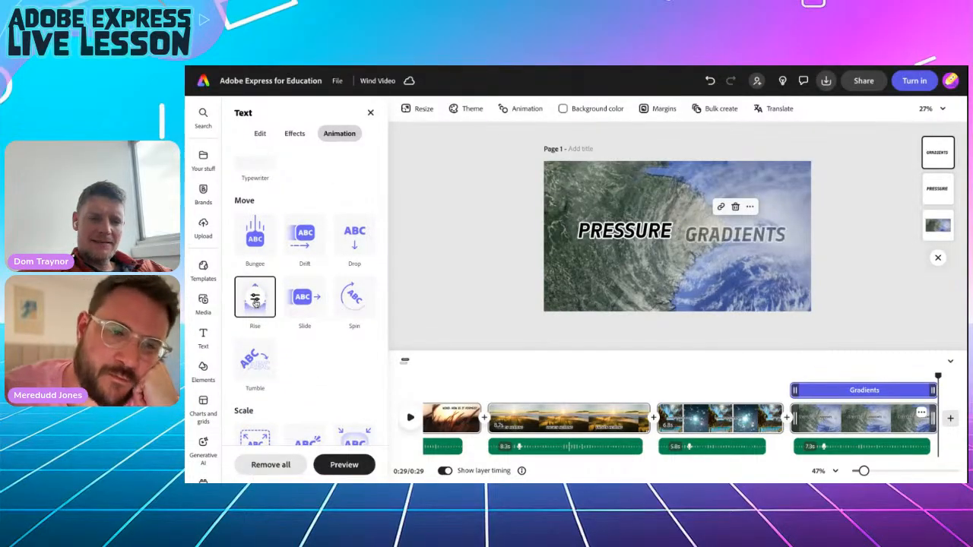
click(256, 298)
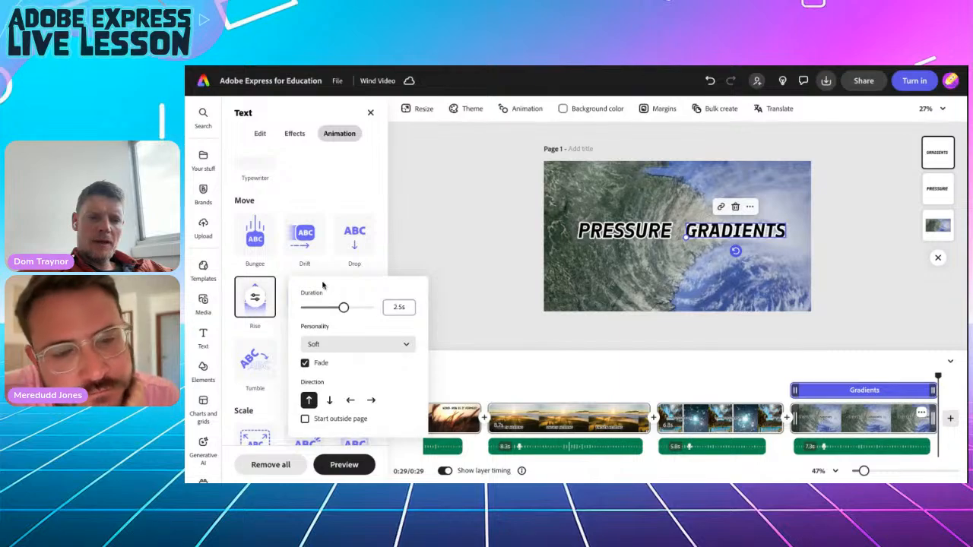
click(355, 238)
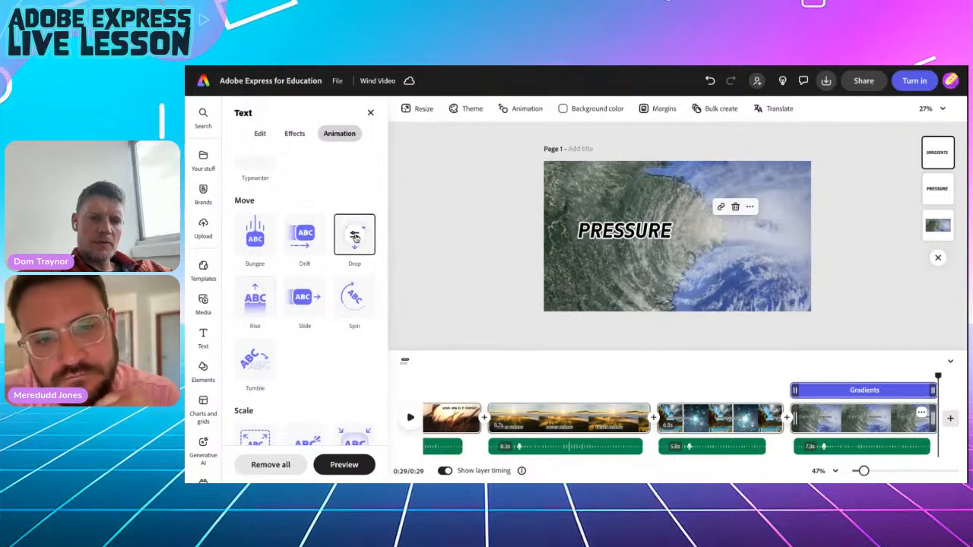
click(355, 237)
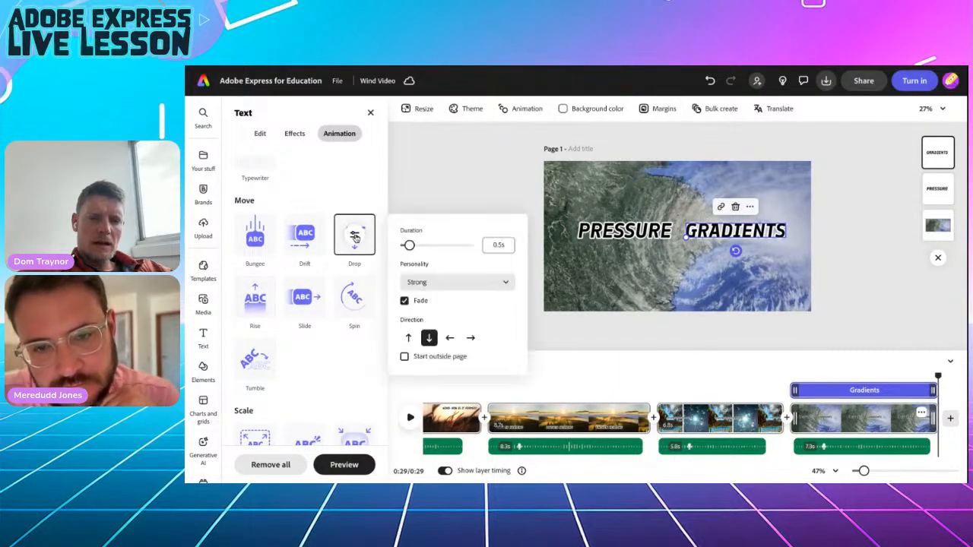
click(410, 339)
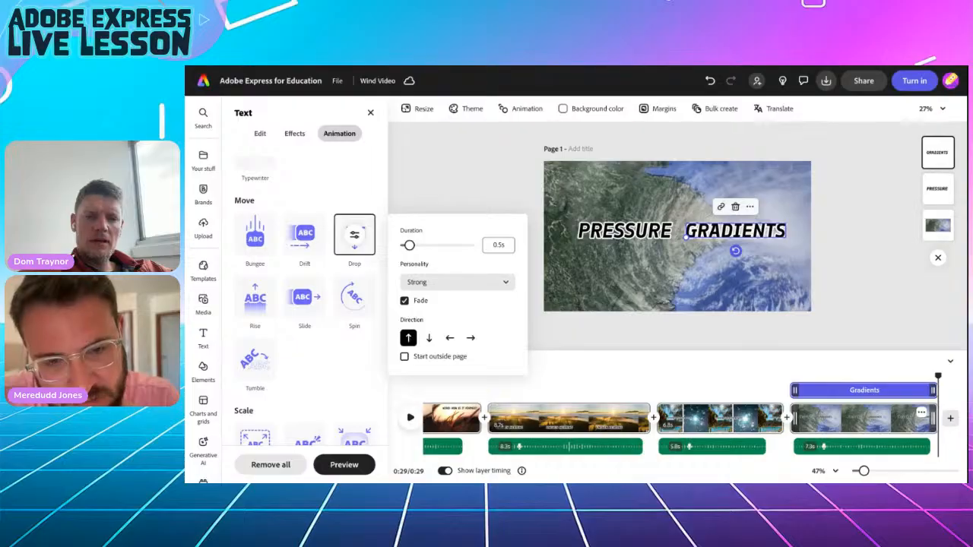
Give GRADIENTS an upward Drop exit animation, then replay the scene from 0:21.
scroll(354, 228, up, 3)
click(352, 214)
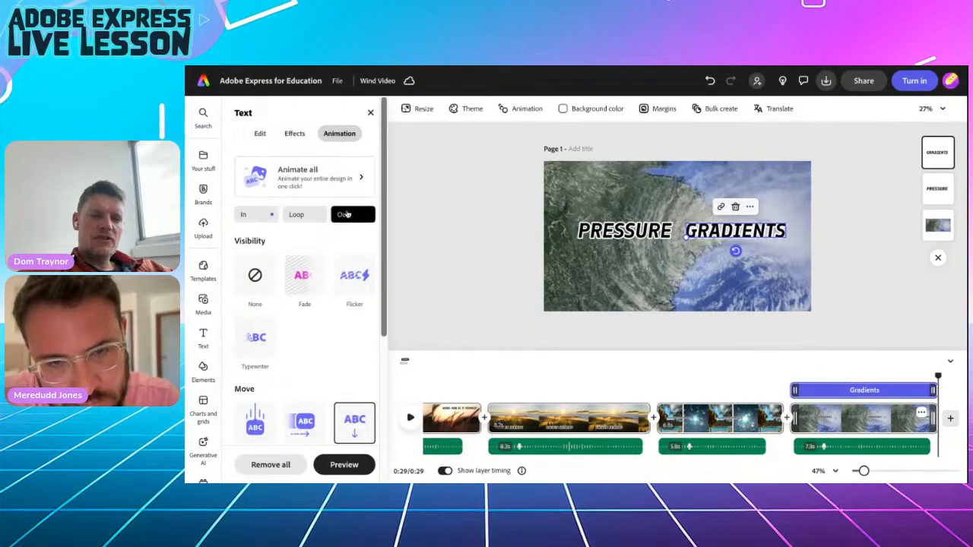
scroll(345, 327, down, 3)
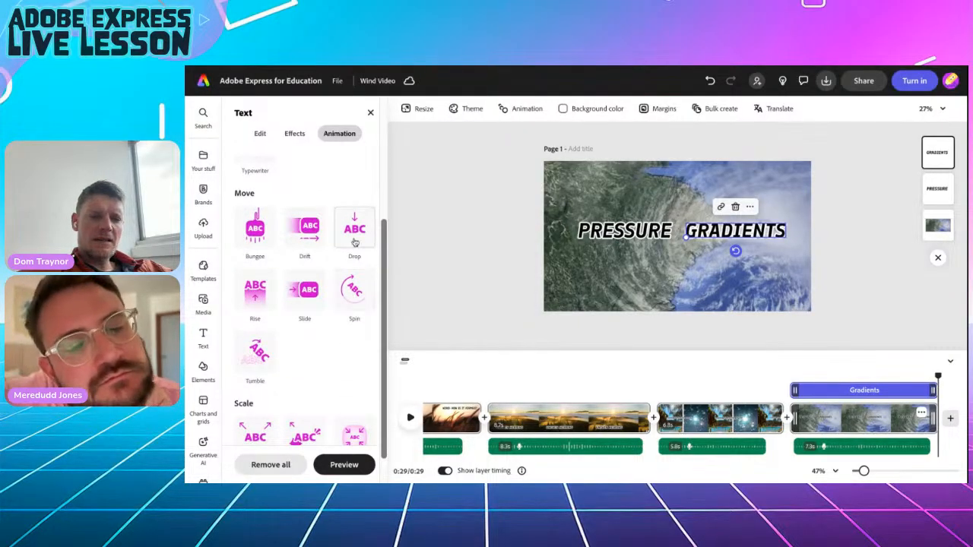
click(355, 232)
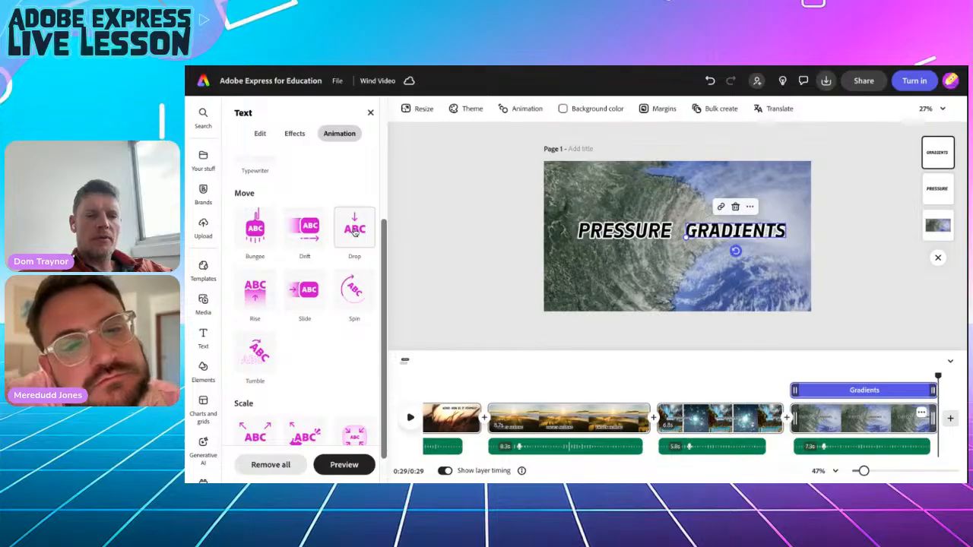
click(354, 228)
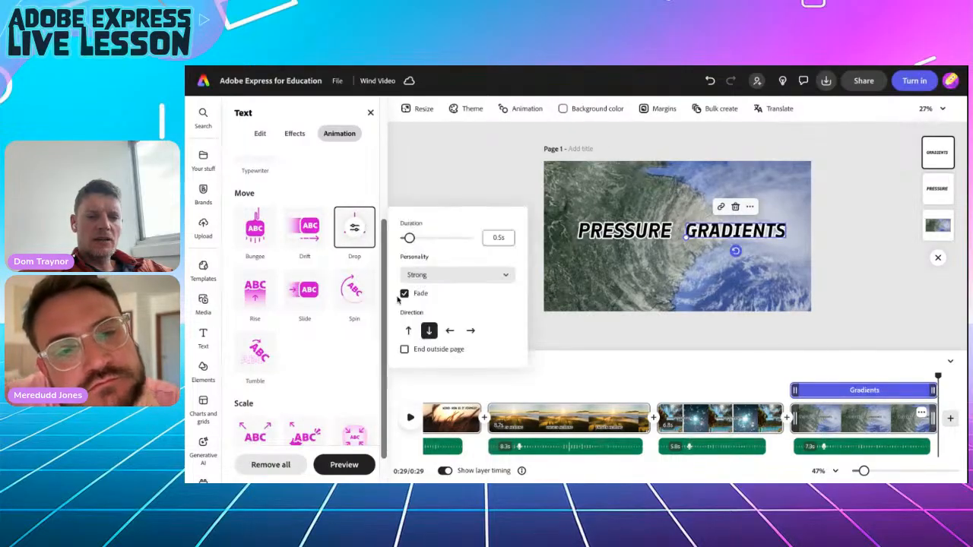
click(408, 332)
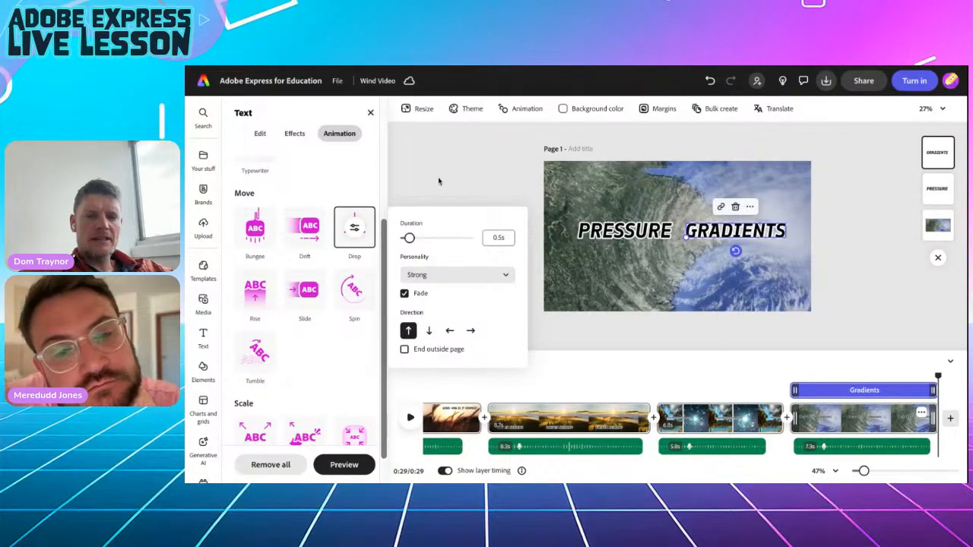
click(439, 181)
drag(937, 378, 791, 378)
click(411, 419)
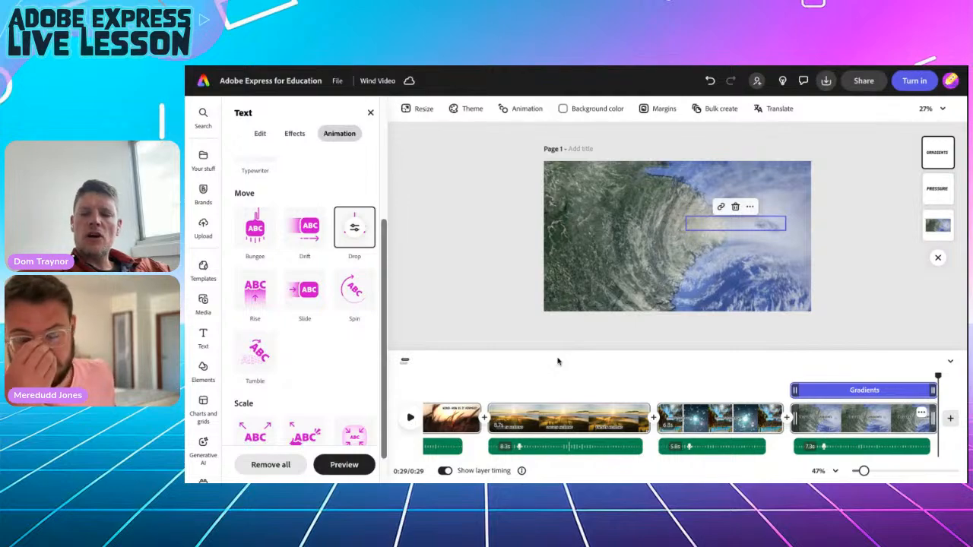
Make GRADIENTS' Drop entrance start outside the page and adjust its duration.
scroll(265, 254, up, 5)
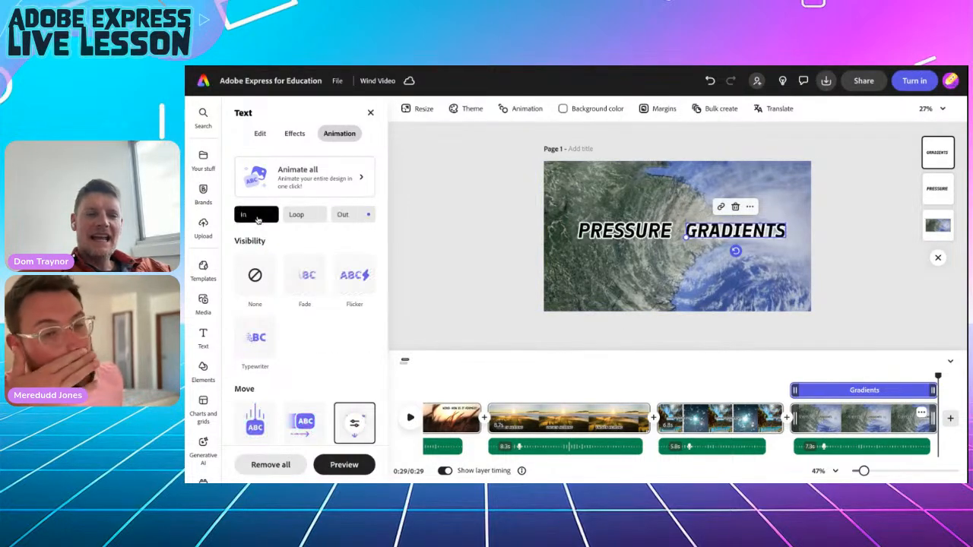
scroll(319, 334, down, 3)
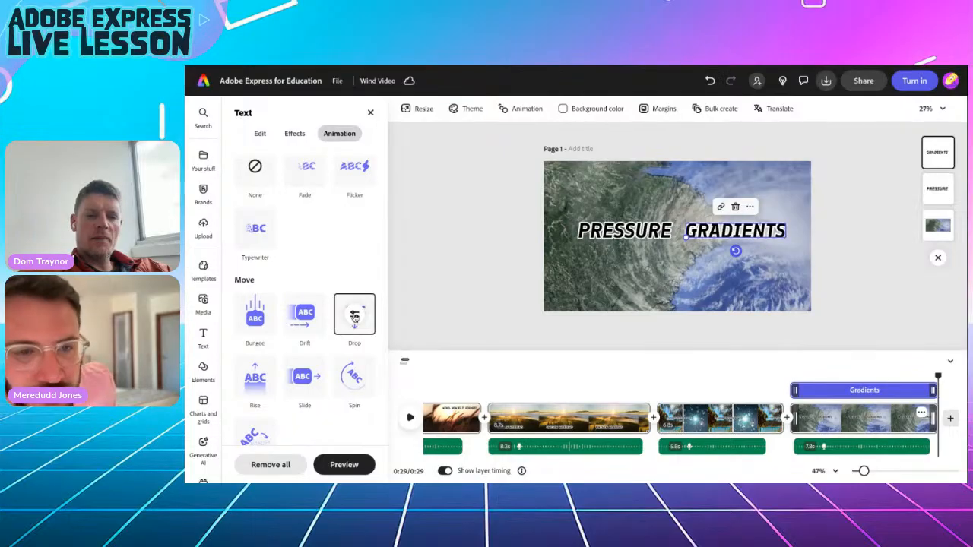
click(354, 315)
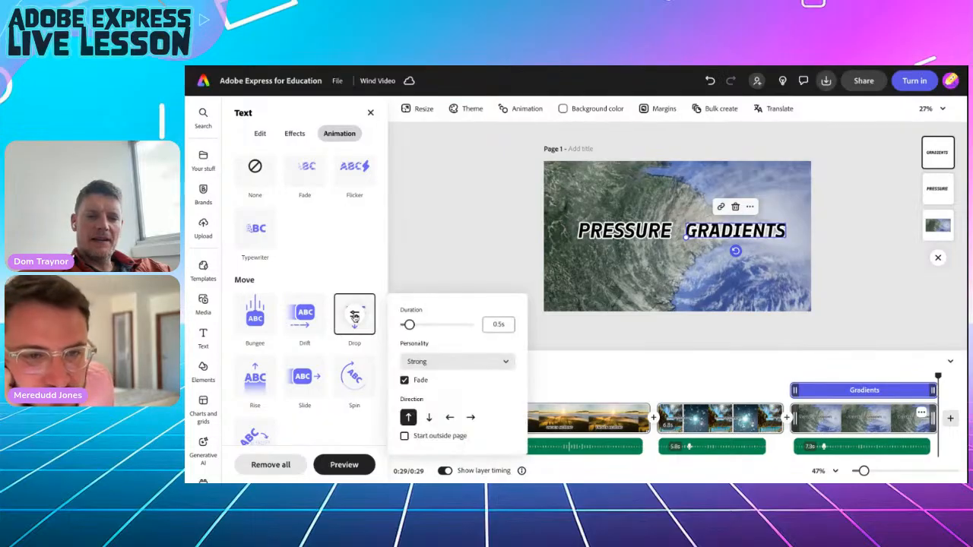
click(404, 436)
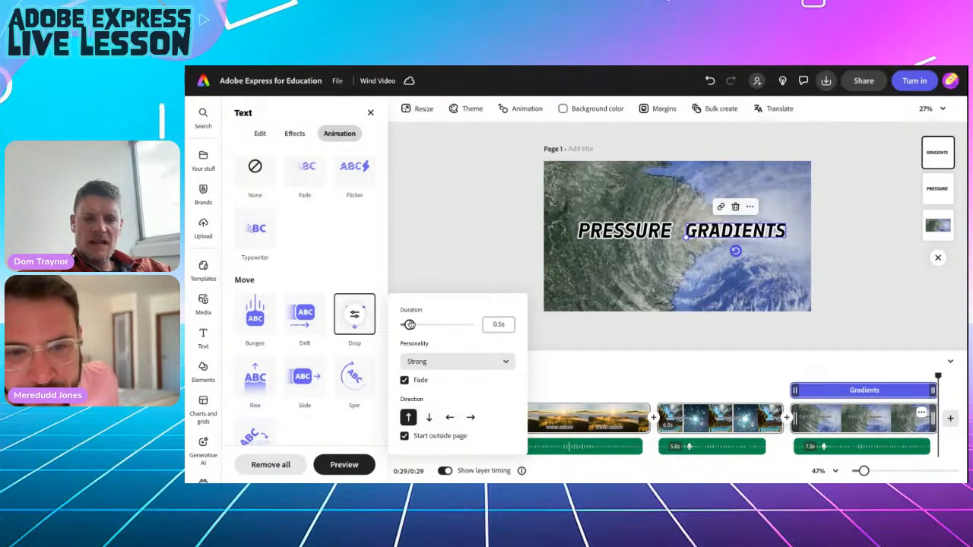
click(498, 324)
click(471, 272)
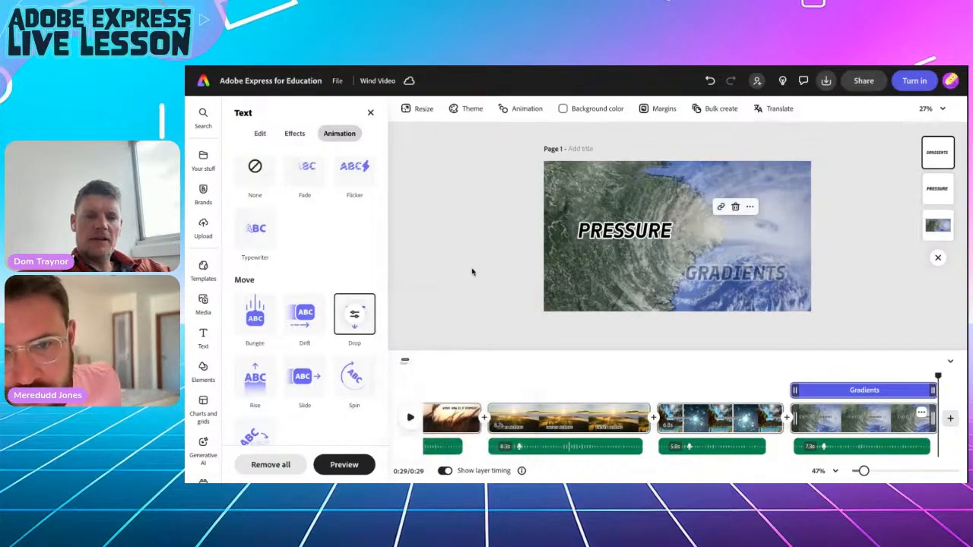
Make GRADIENTS' Drop exit end outside the page with a 1s duration.
click(353, 214)
scroll(337, 300, down, 3)
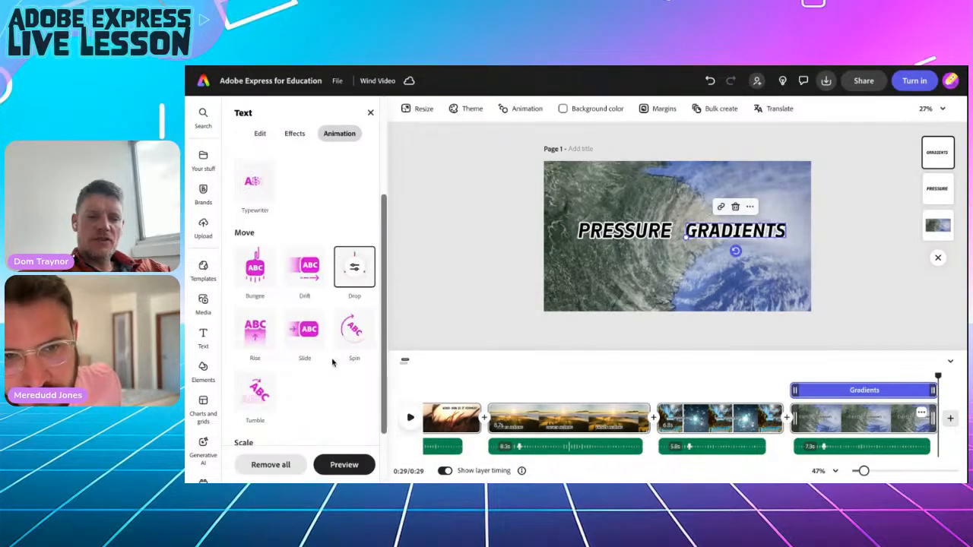
click(354, 253)
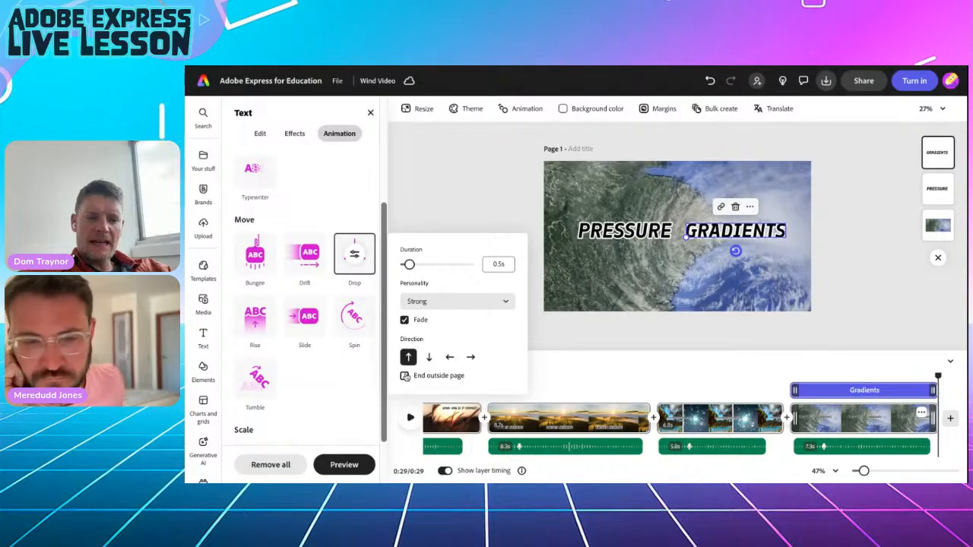
click(405, 377)
click(500, 260)
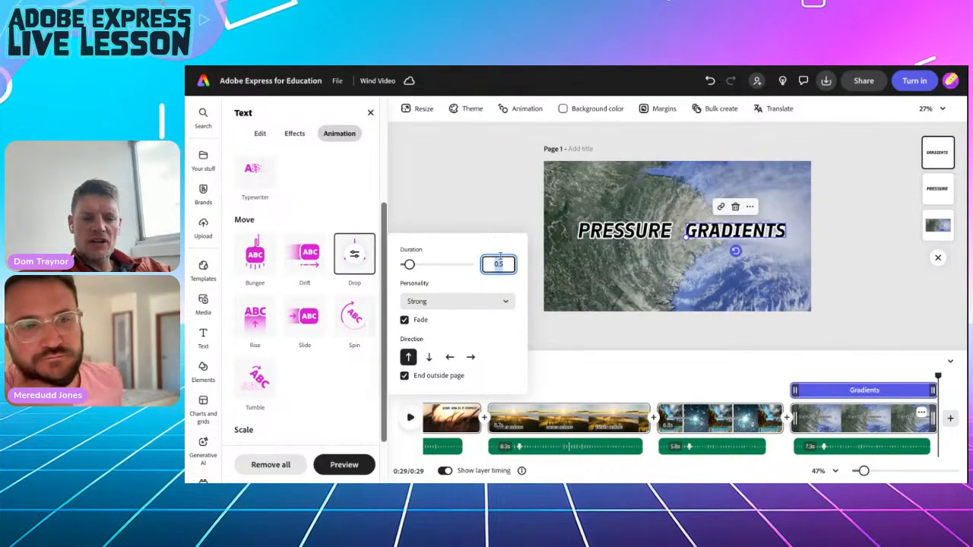
click(461, 213)
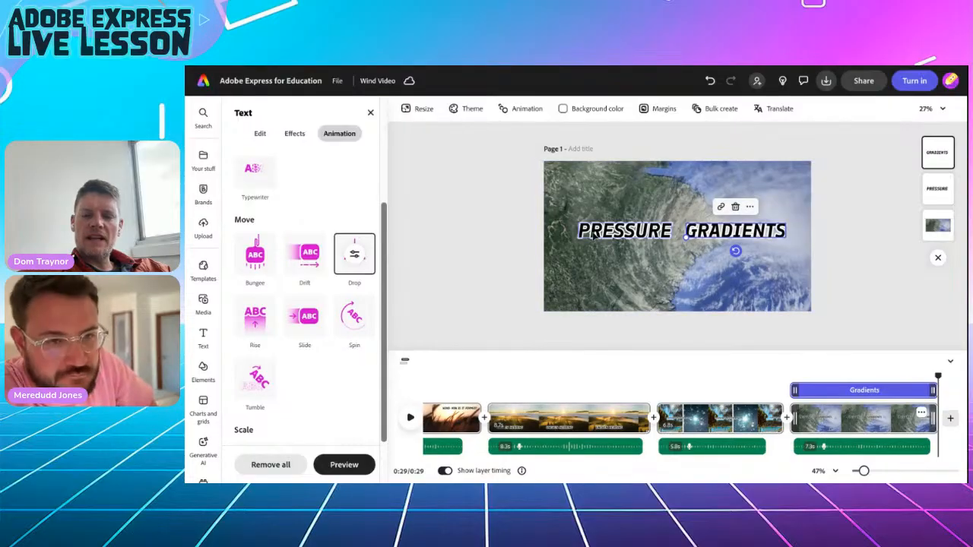
click(355, 257)
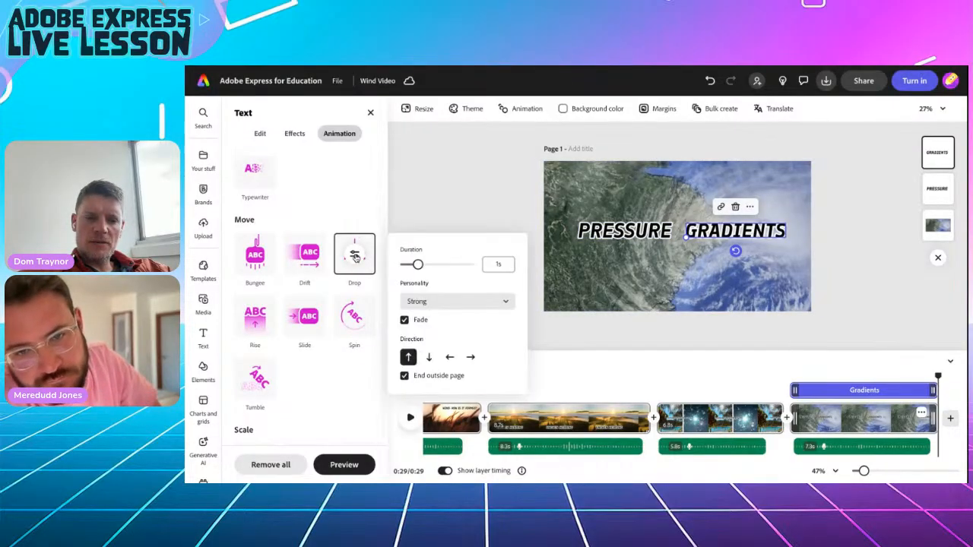
click(623, 234)
click(627, 238)
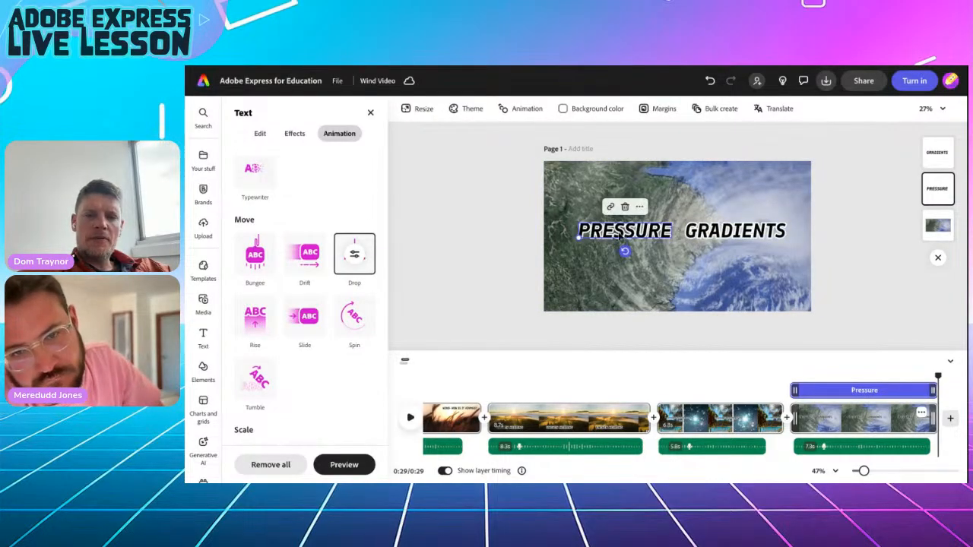
scroll(317, 236, up, 3)
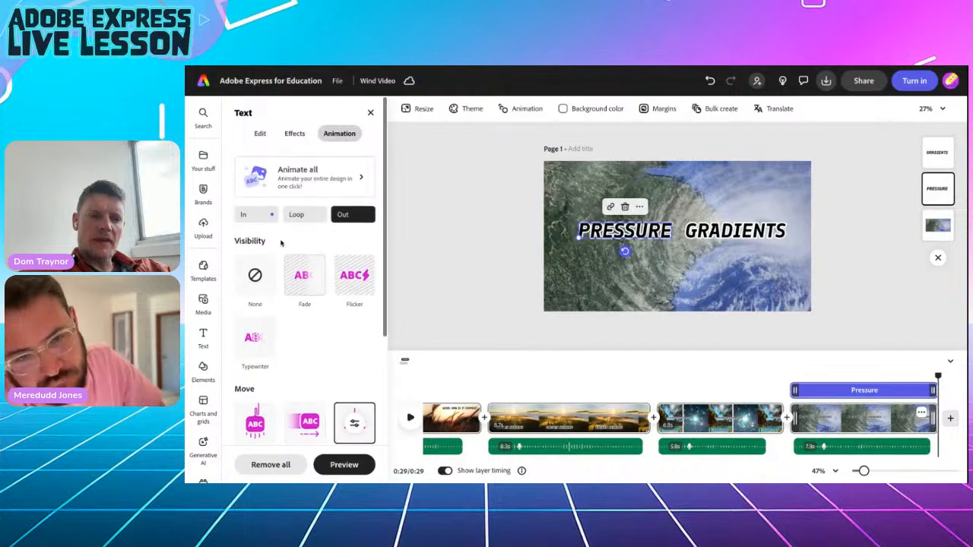
Set the PRESSURE title's entrance Drop to move upward with a 1 second duration.
scroll(350, 304, down, 4)
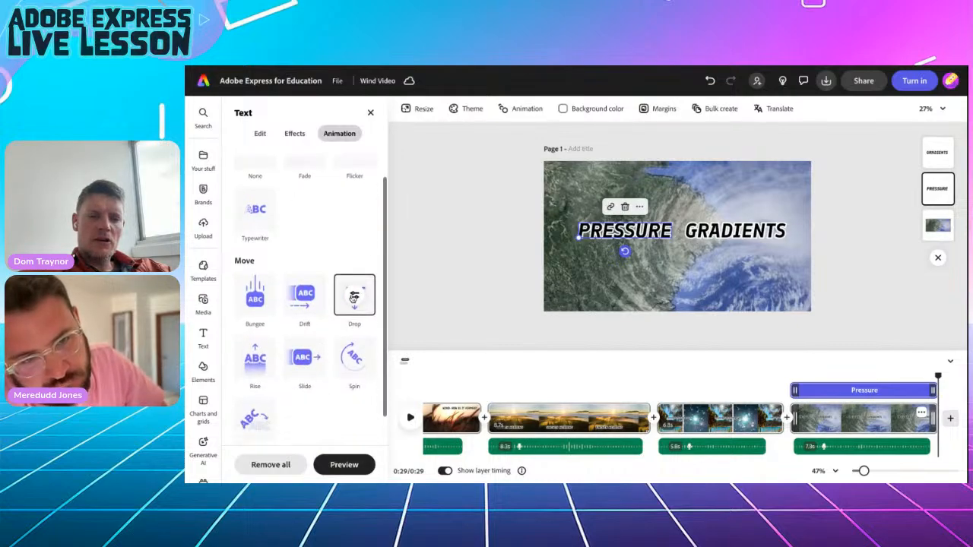
click(353, 297)
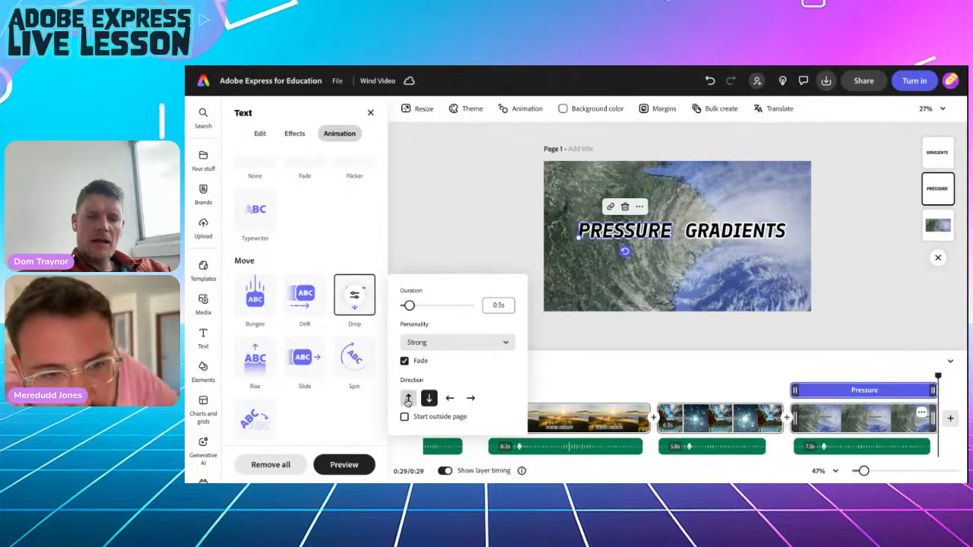
click(408, 399)
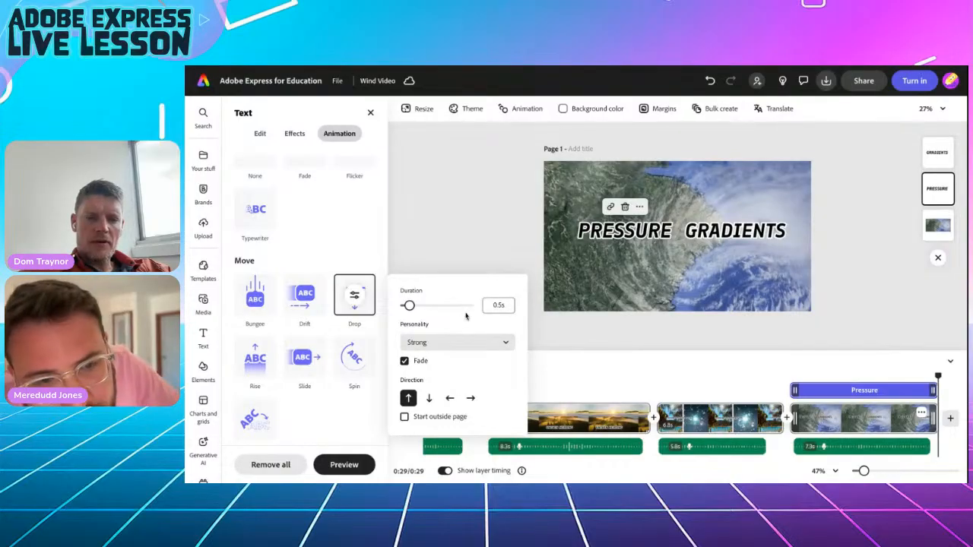
click(499, 305)
text(1)
click(434, 243)
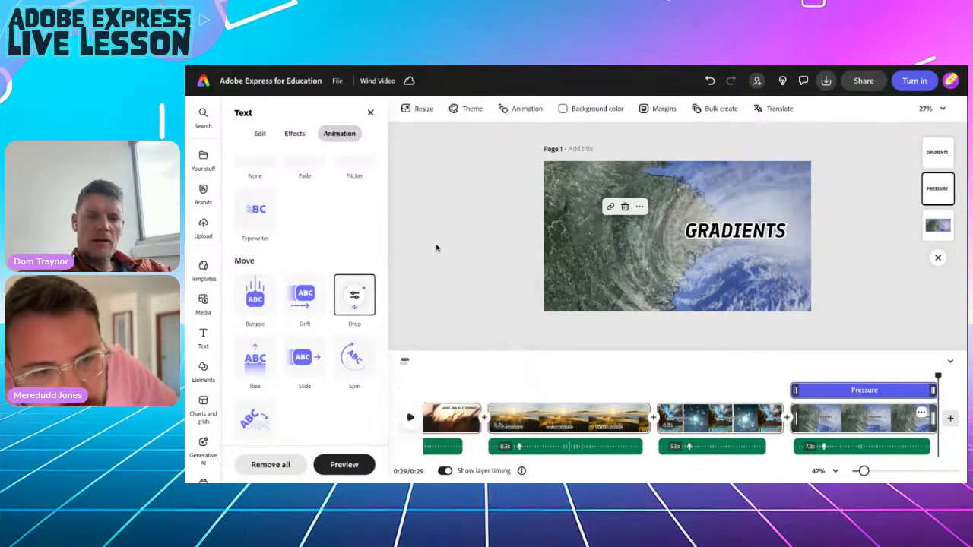
Give PRESSURE an exit Drop moving upward, lasting 1 second.
scroll(327, 235, up, 5)
click(351, 217)
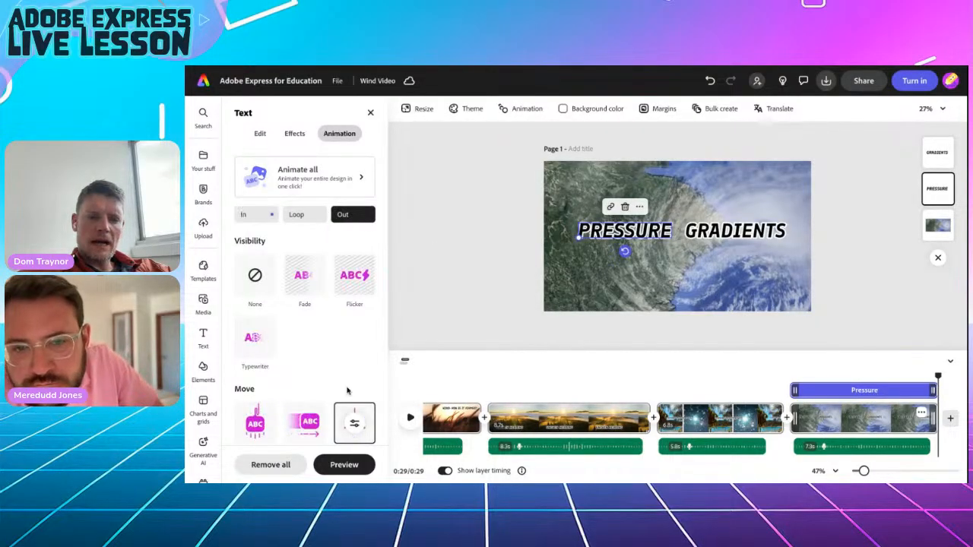
scroll(343, 397, down, 2)
click(354, 270)
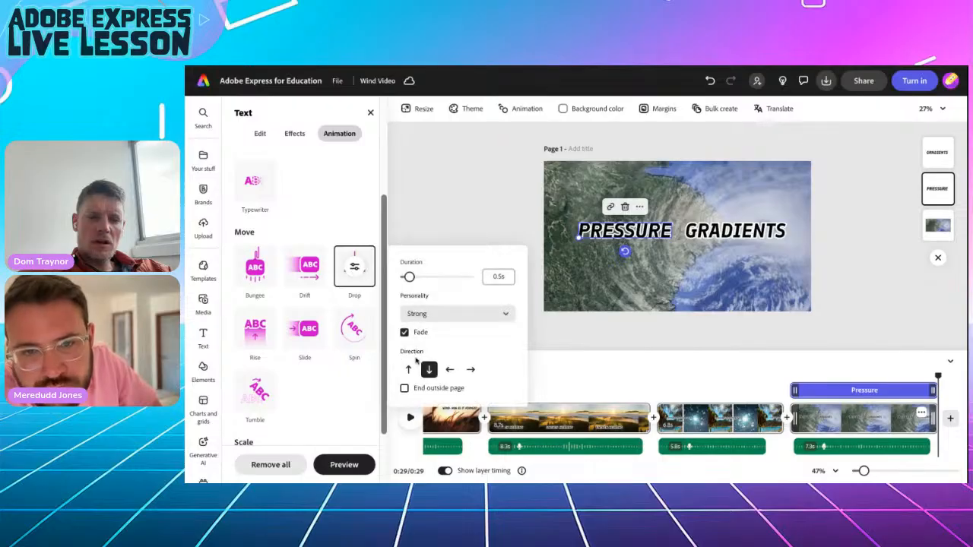
click(408, 369)
click(495, 276)
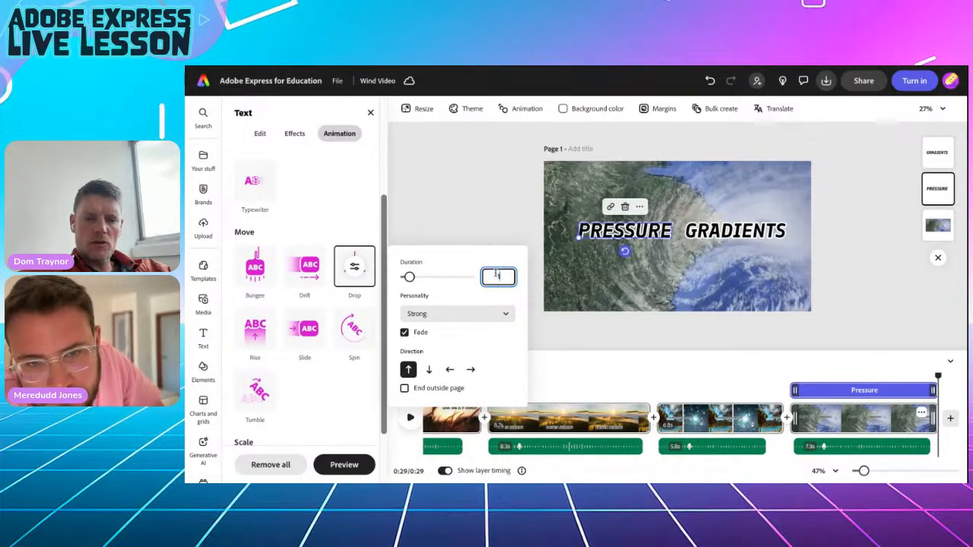
text(1)
key(Return)
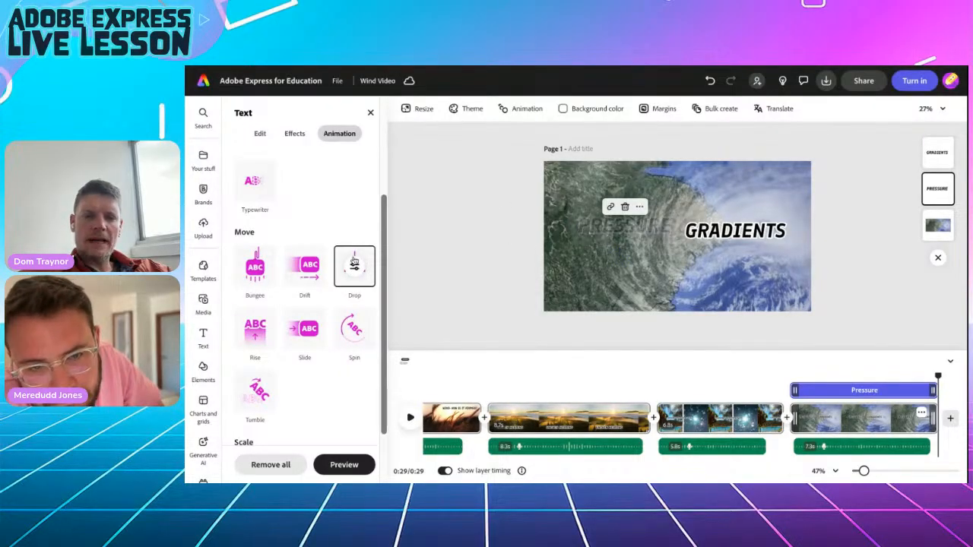
click(361, 272)
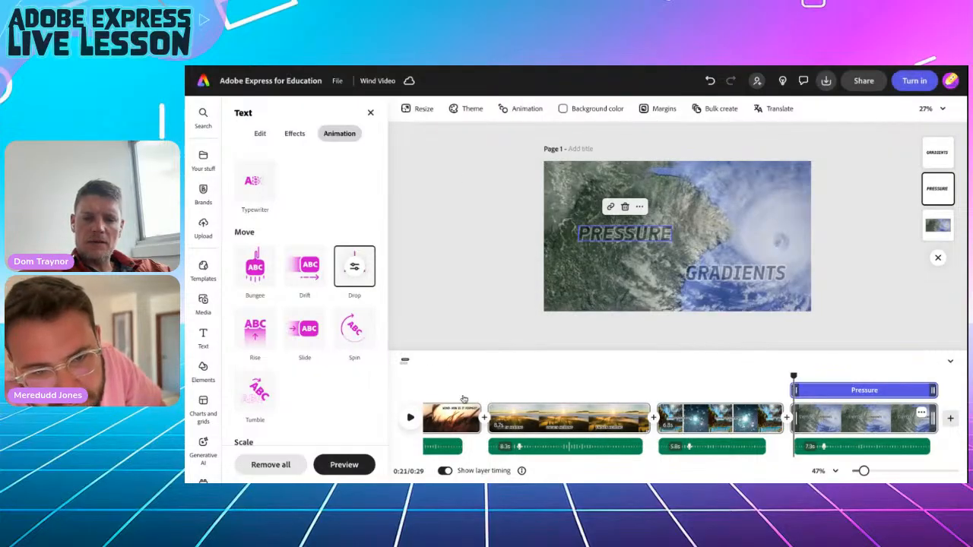
Play and scrub the Pressure scene to preview the title animation.
click(409, 418)
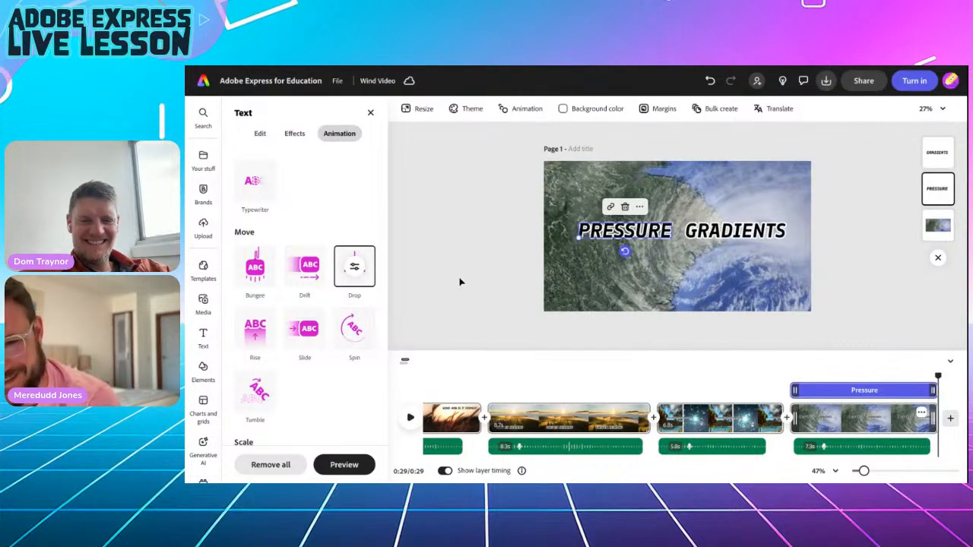
drag(939, 376, 795, 376)
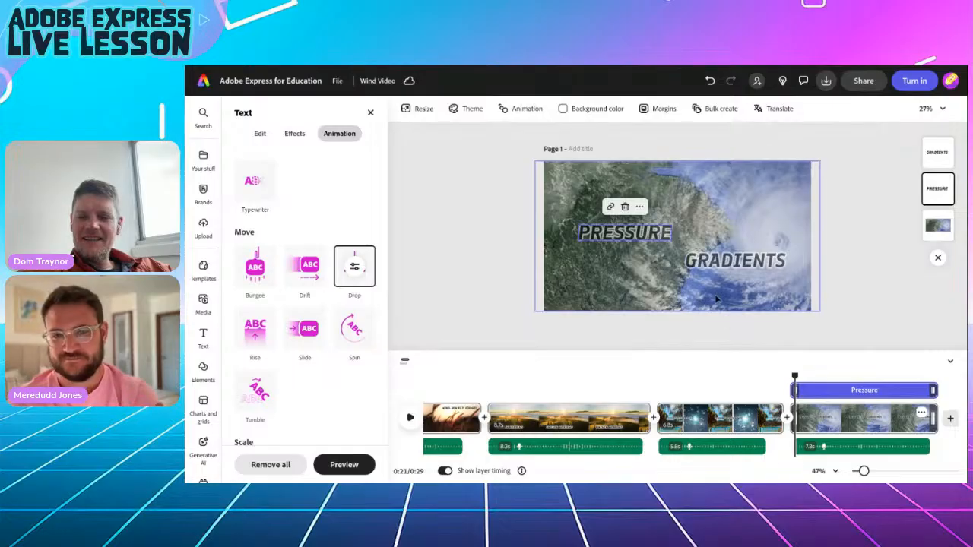
drag(788, 375, 803, 373)
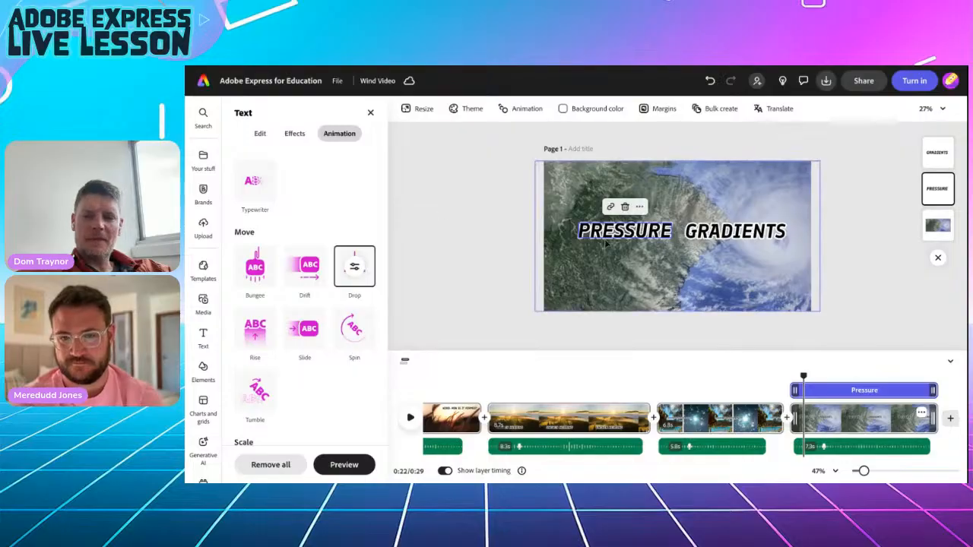
scroll(338, 240, up, 3)
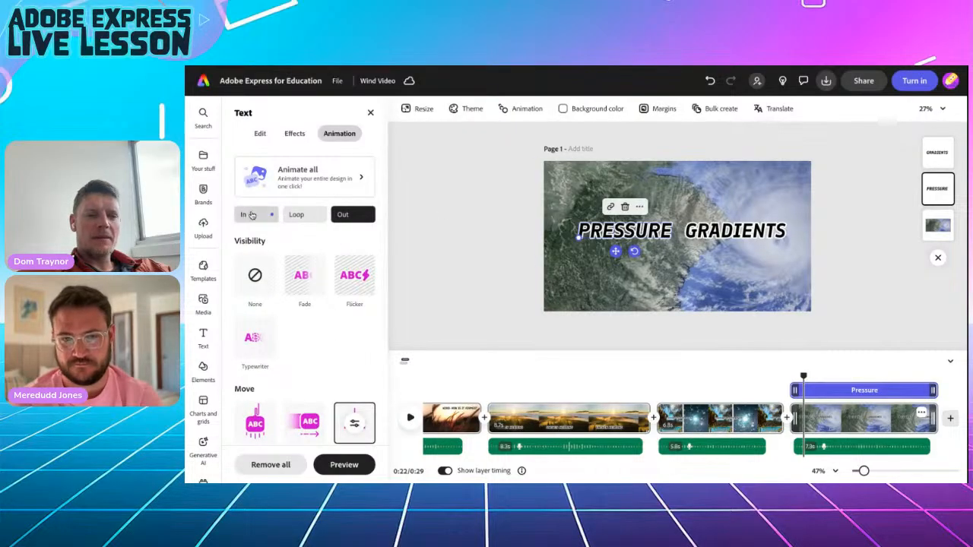
Make PRESSURE's entrance Drop start outside the page.
scroll(314, 353, down, 2)
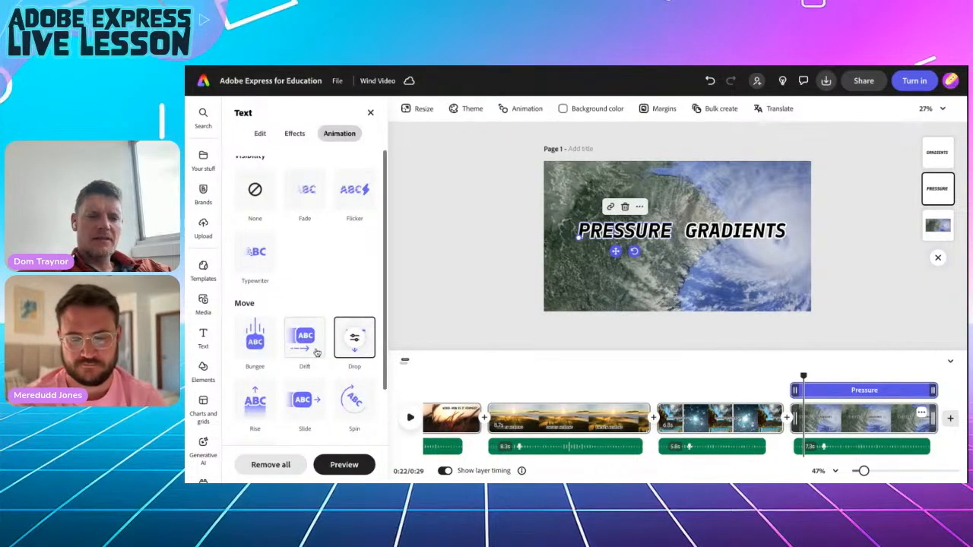
click(354, 339)
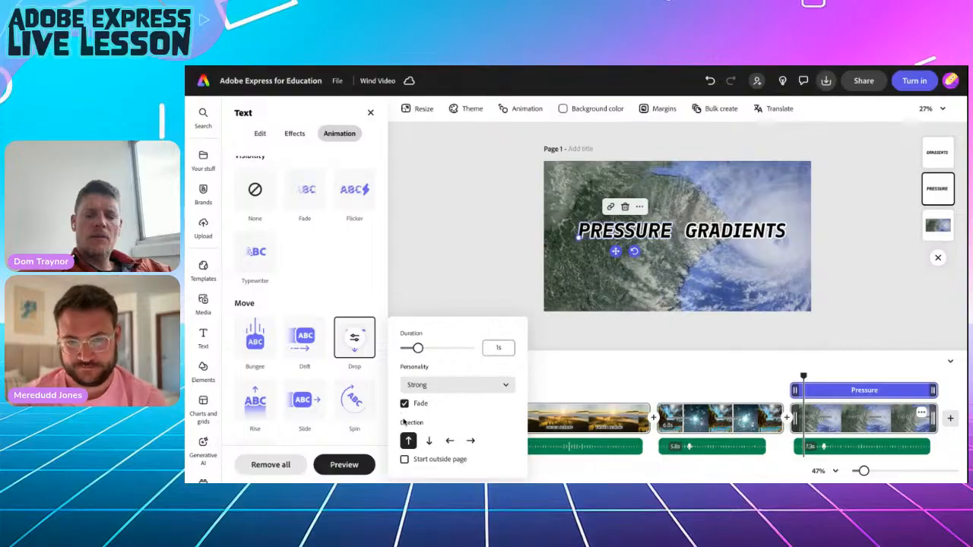
click(404, 458)
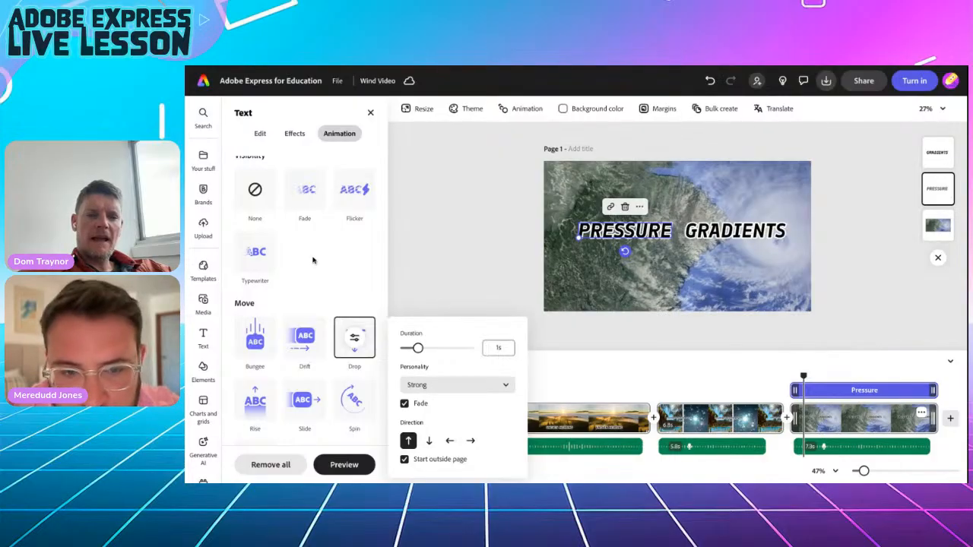
click(327, 187)
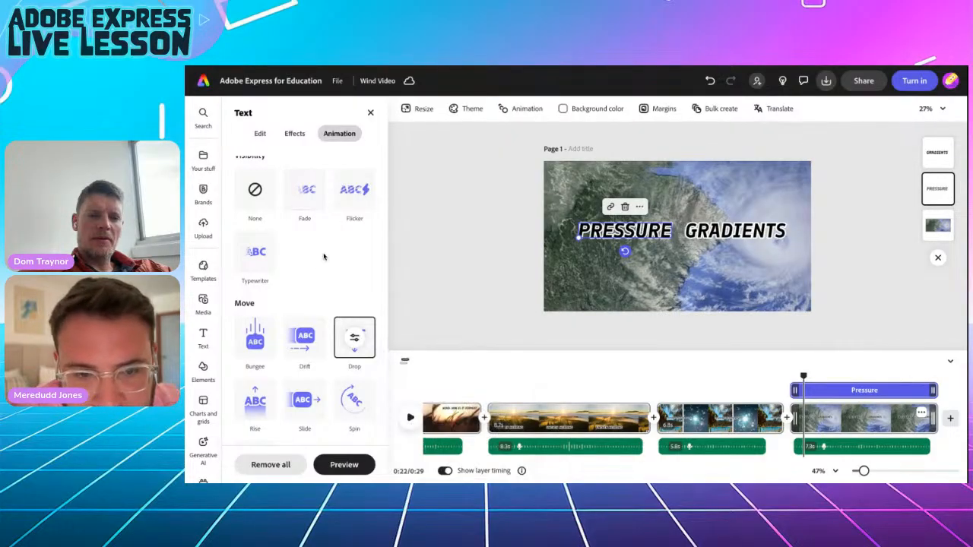
Check the exit Drop ends outside the page and scrub to preview it.
scroll(325, 257, up, 2)
click(350, 213)
scroll(348, 369, down, 3)
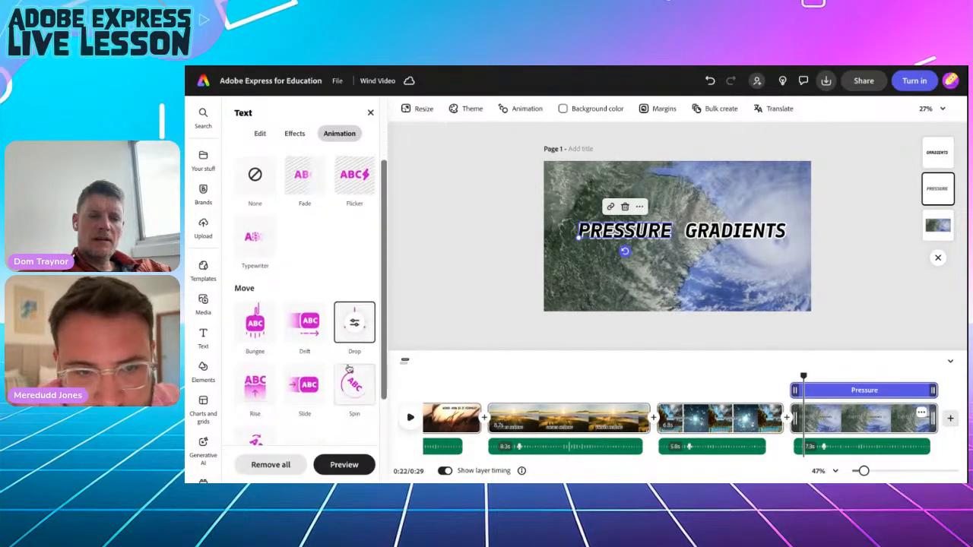
click(354, 325)
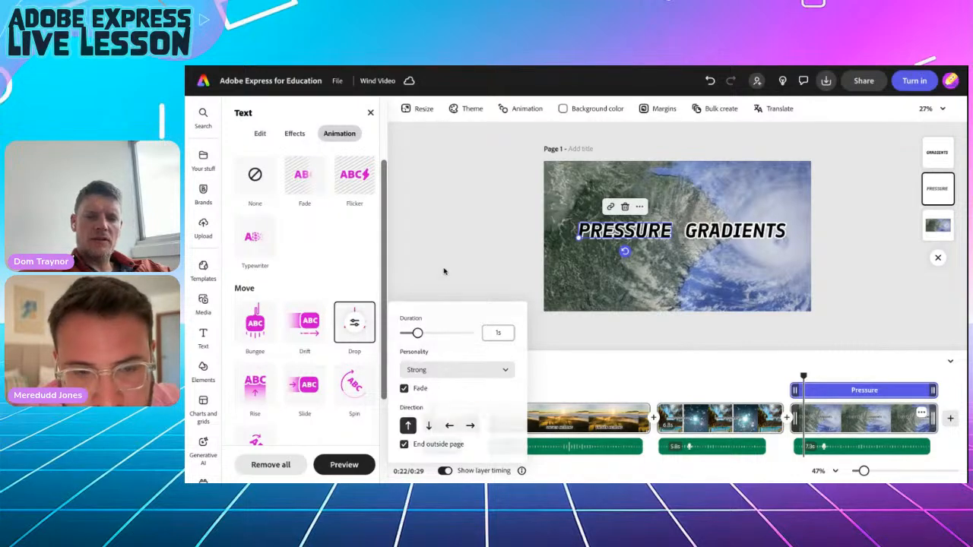
click(822, 390)
mouse_move(807, 376)
mouse_down()
mouse_move(788, 375)
mouse_move(811, 375)
mouse_up()
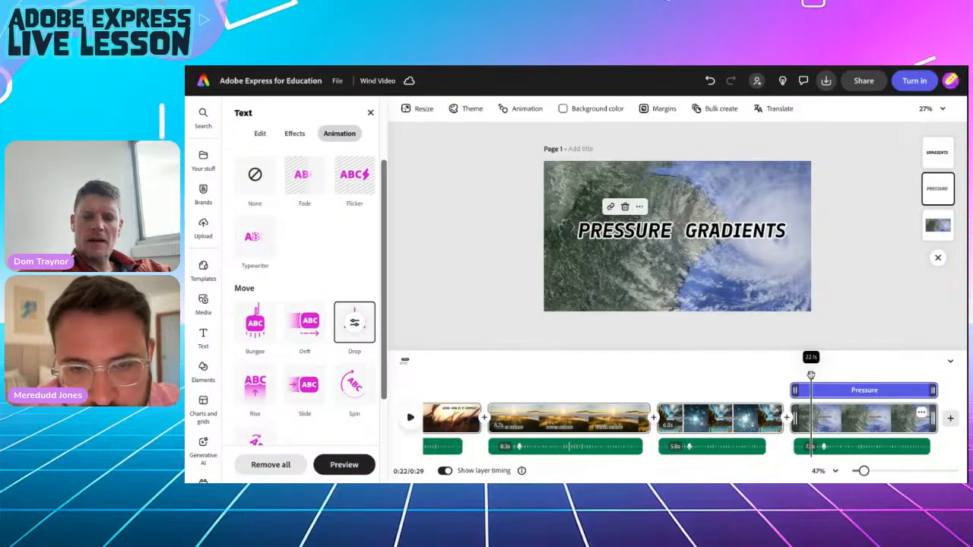
click(719, 242)
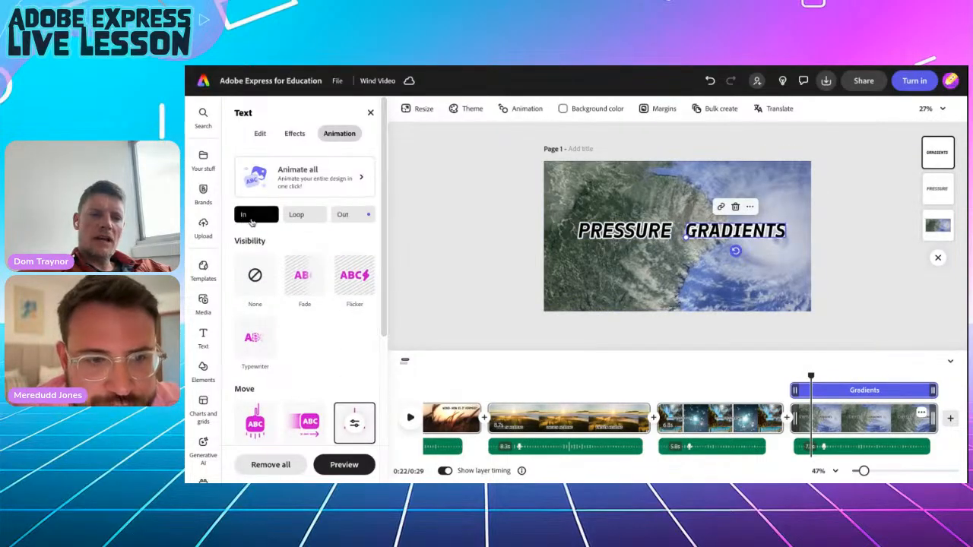
Make the GRADIENTS title's entrance Drop move downward.
scroll(354, 328, down, 1)
scroll(354, 329, down, 1)
click(352, 300)
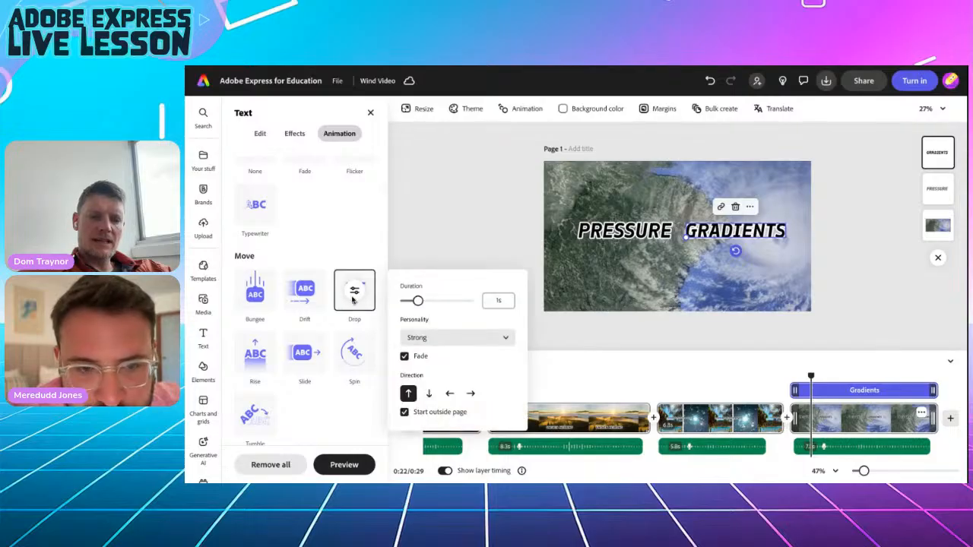
click(427, 392)
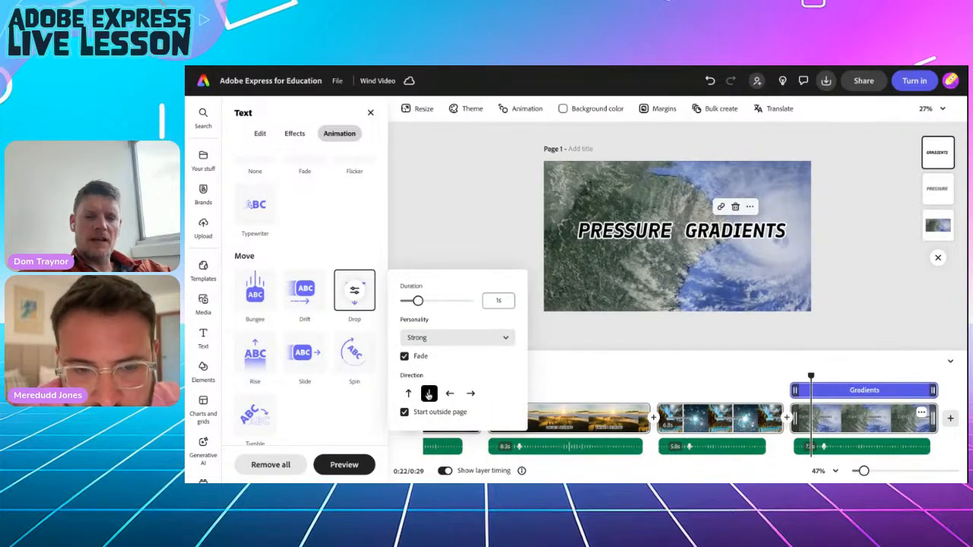
click(335, 223)
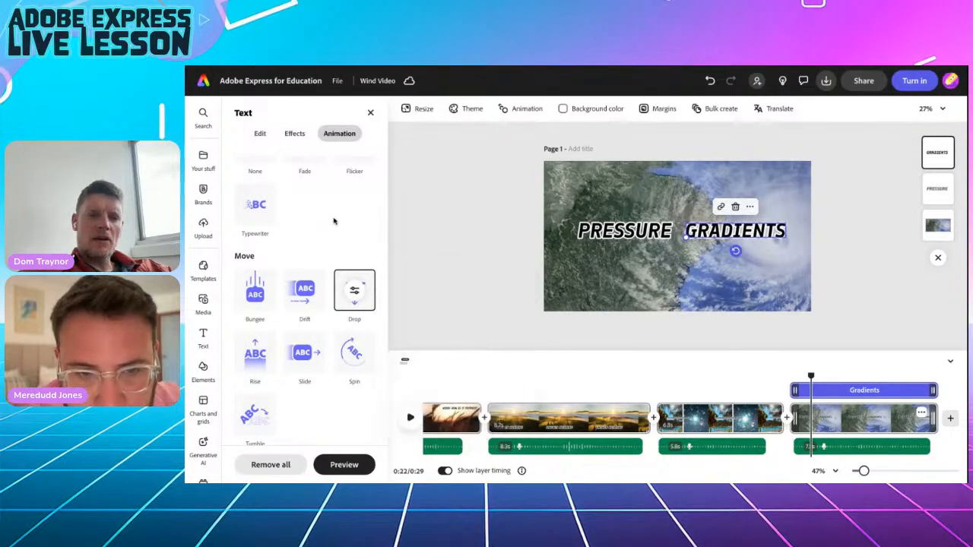
Set GRADIENTS' exit Drop to move downward, then rewind and play to preview both titles.
scroll(333, 221, up, 3)
click(352, 213)
scroll(353, 374, down, 1)
scroll(353, 374, down, 2)
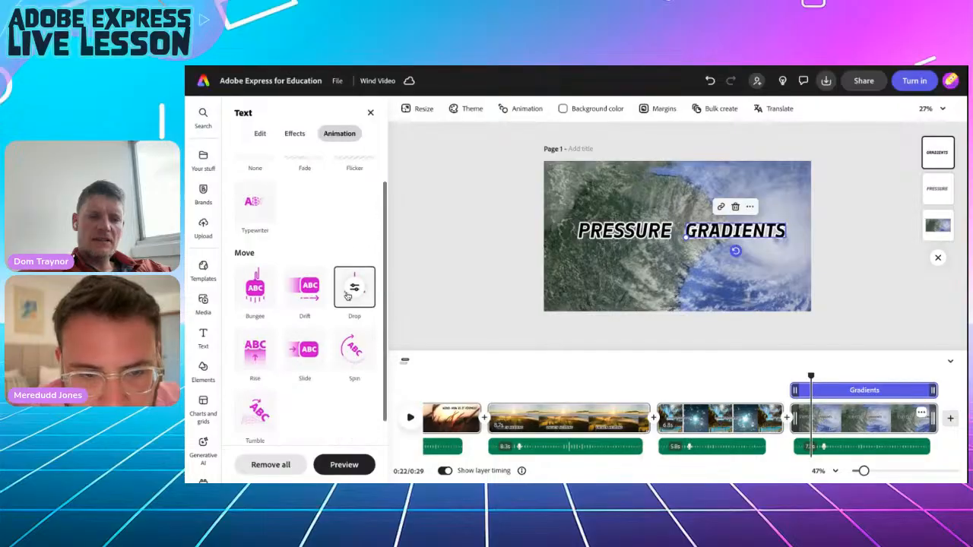
click(351, 293)
click(429, 390)
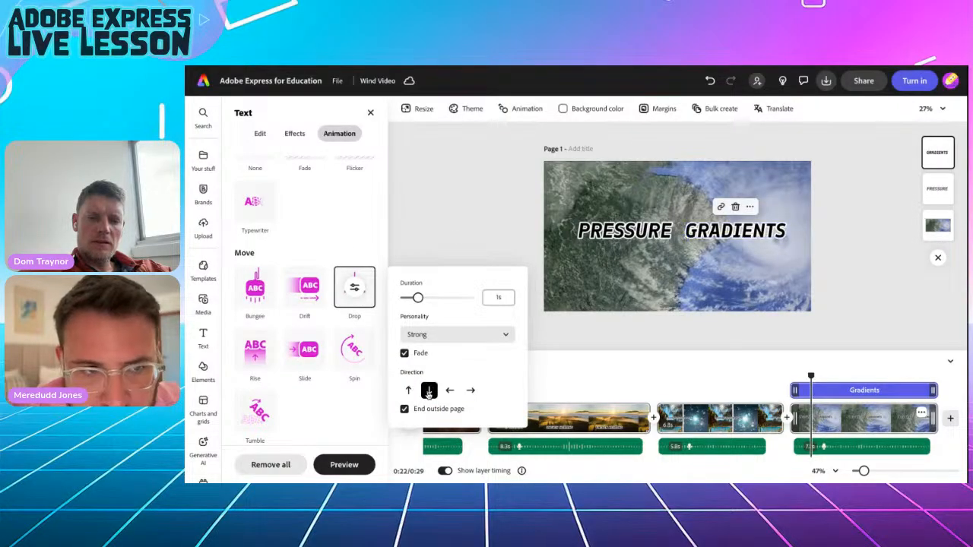
click(458, 211)
drag(810, 376, 788, 377)
click(410, 417)
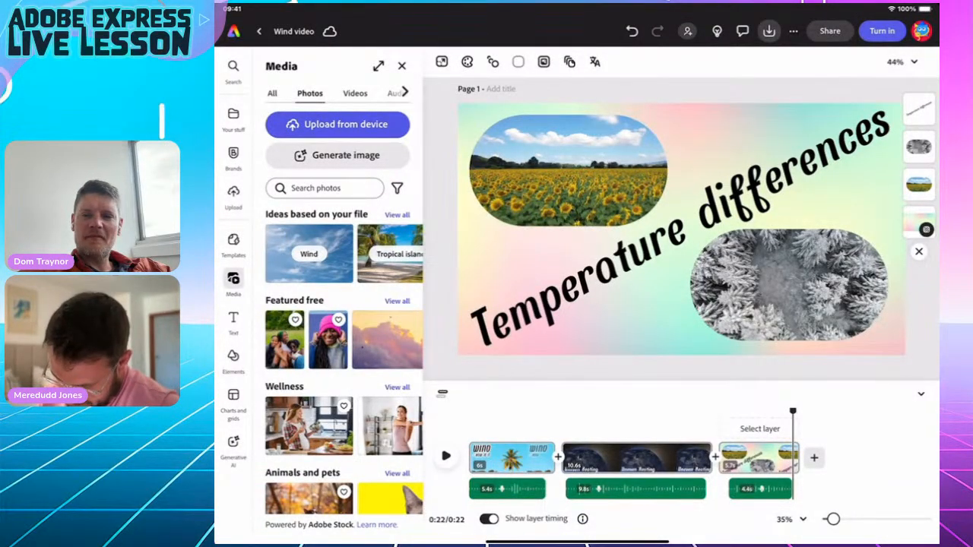
Add a blank scene at the end and search stock videos for 'Weather system'.
click(813, 457)
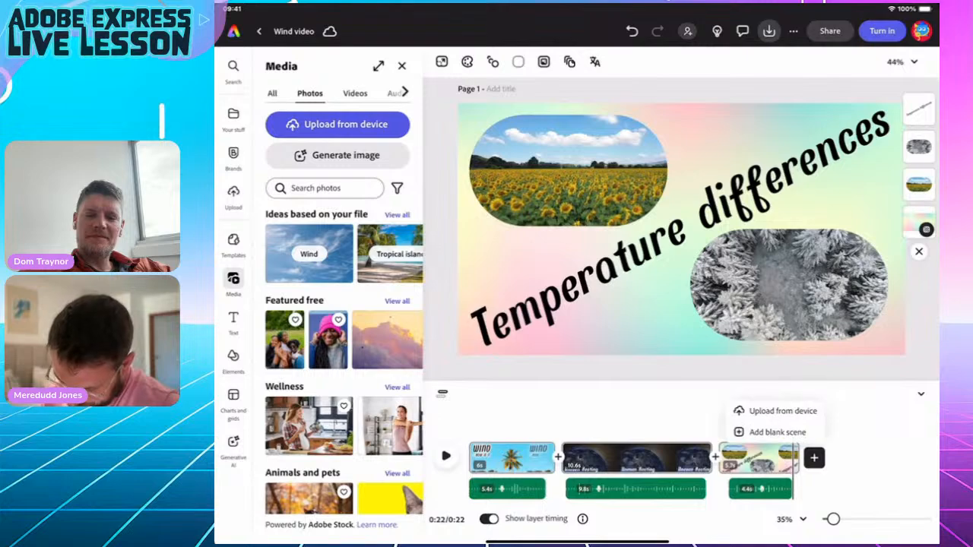
click(777, 431)
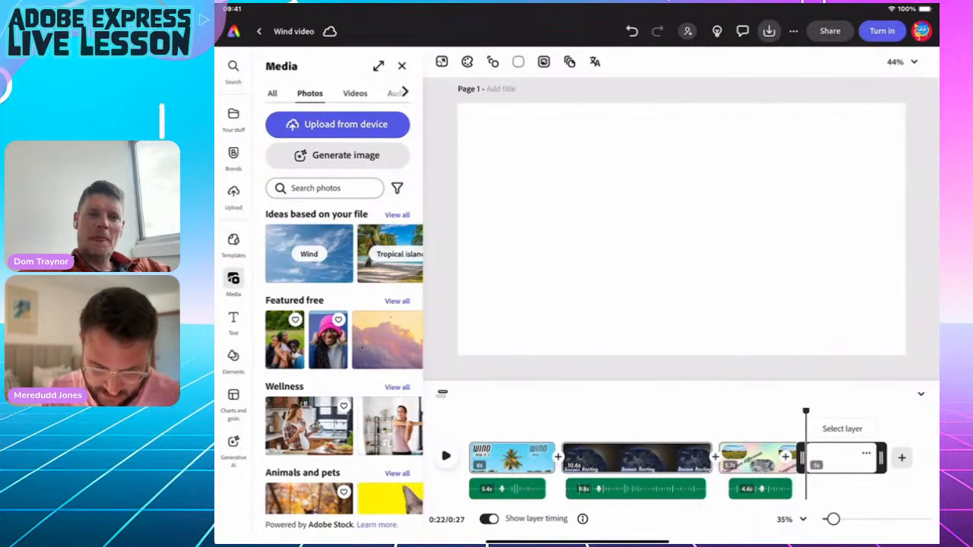
click(354, 92)
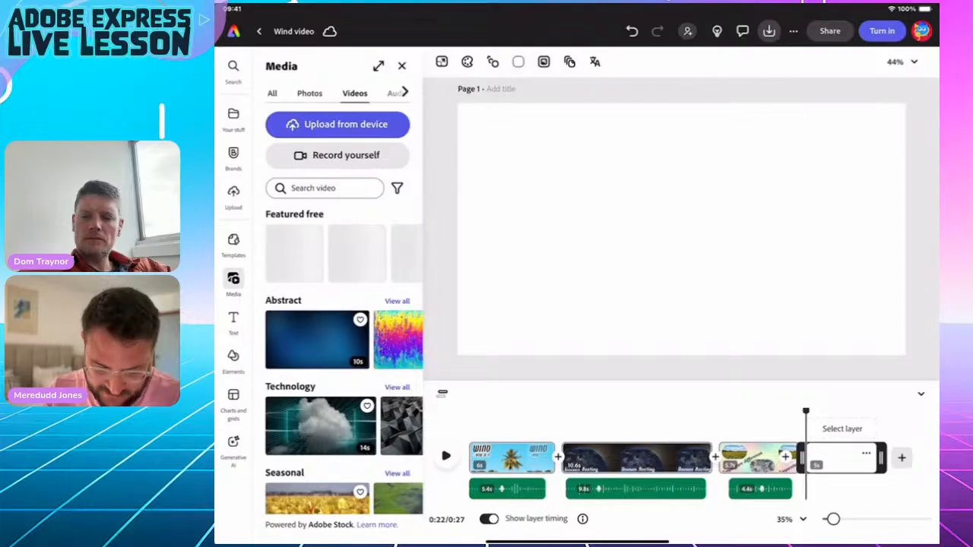
click(324, 188)
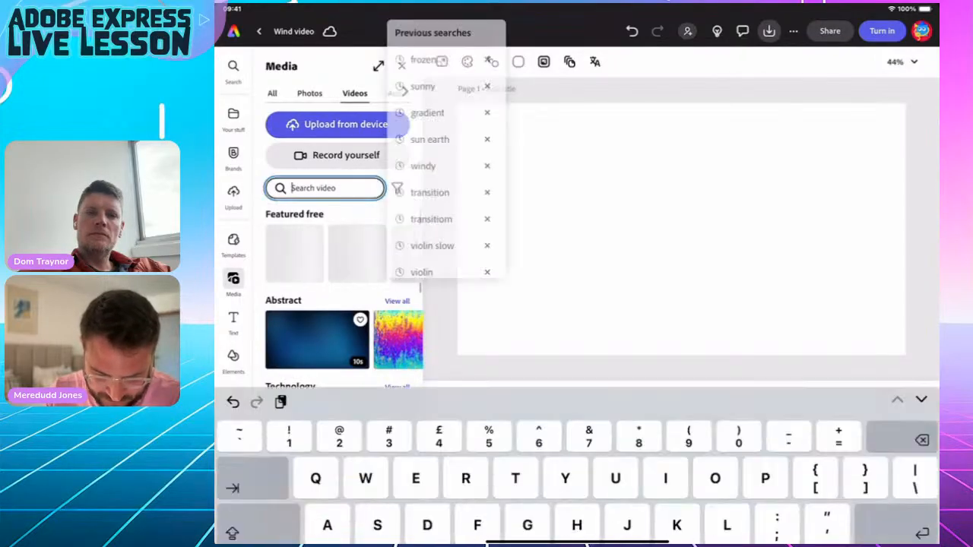
text(Wa)
key(BackSpace)
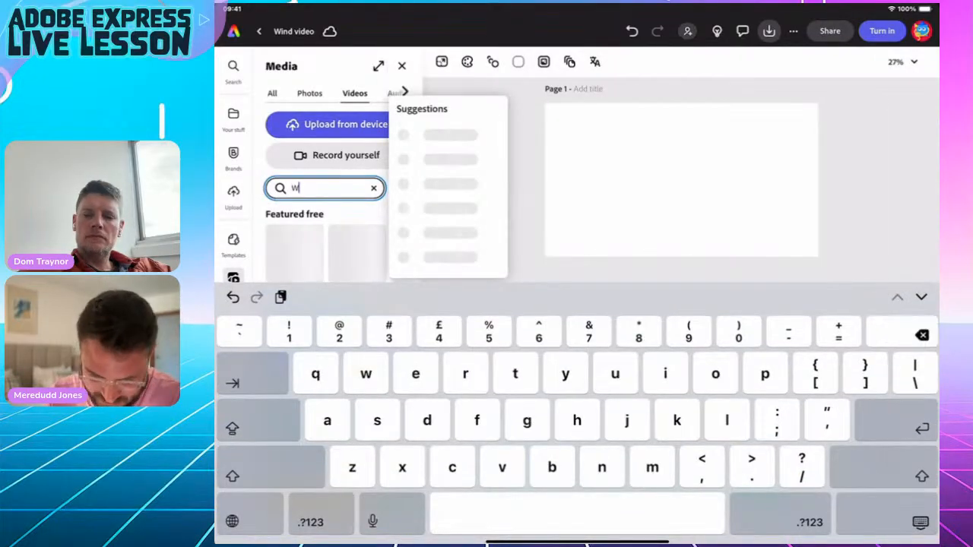
text(eat)
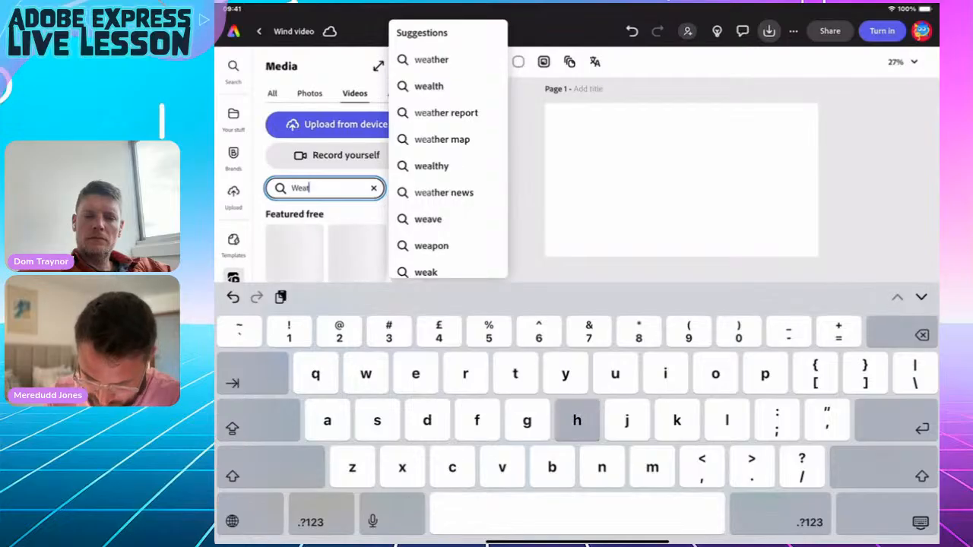
text(her system)
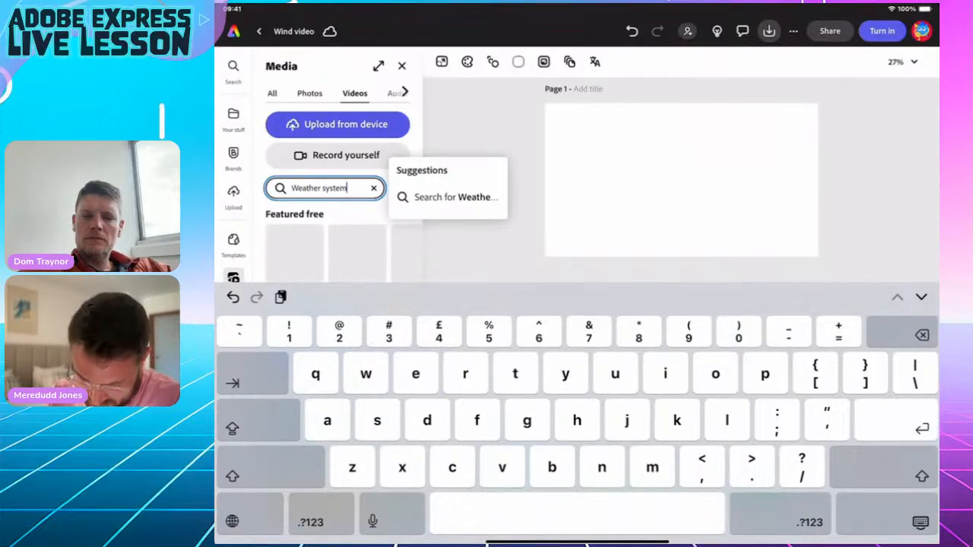
key(Return)
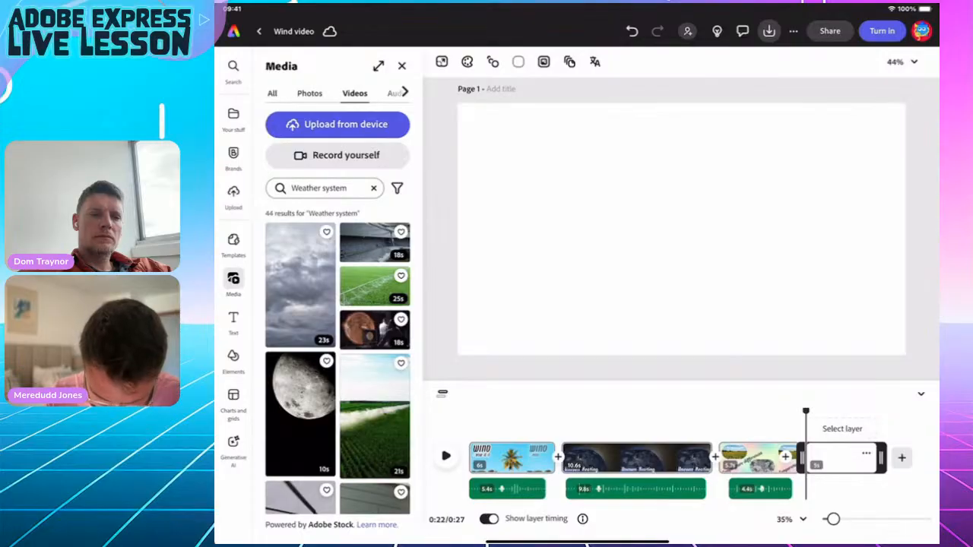
Change the stock video search to 'Weather map' and browse the results.
scroll(338, 361, down, 10)
scroll(338, 361, down, 3)
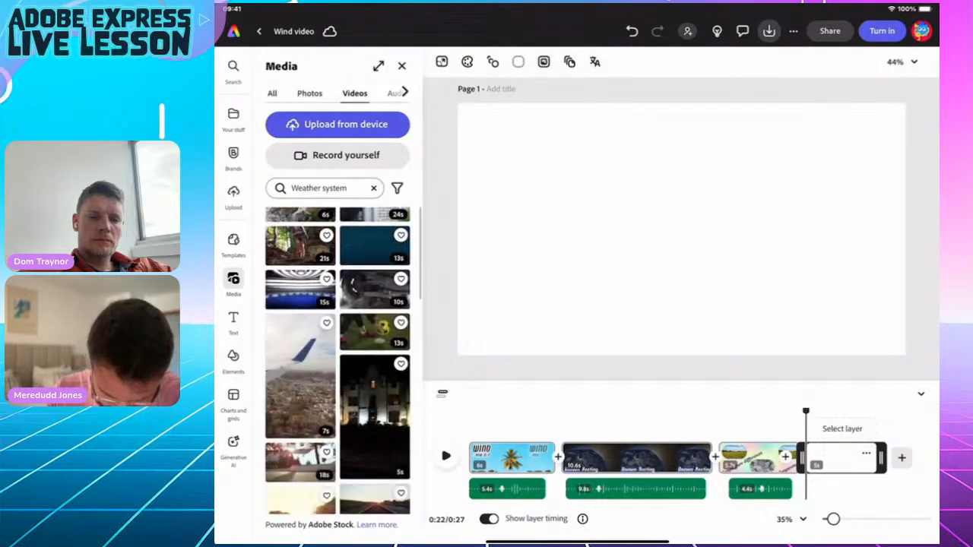
scroll(338, 361, up, 1)
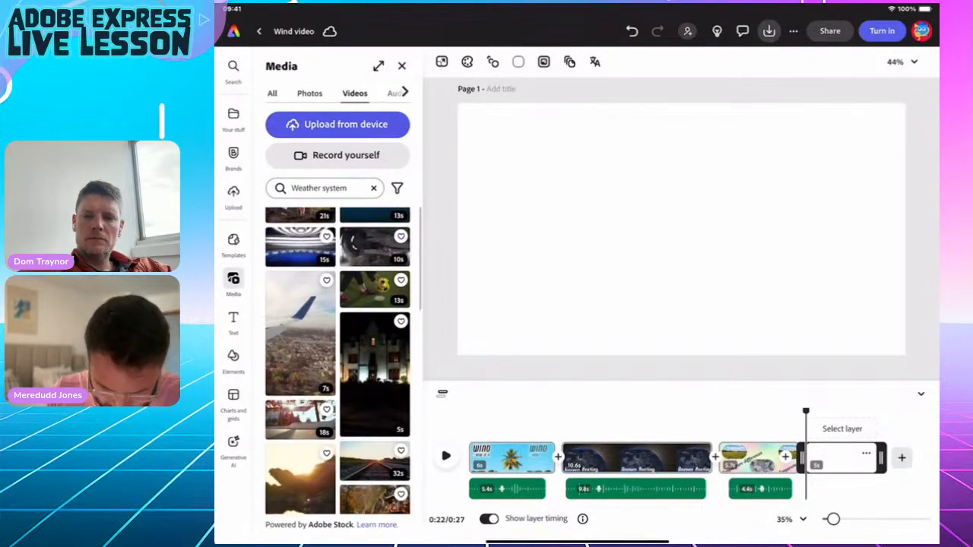
click(319, 188)
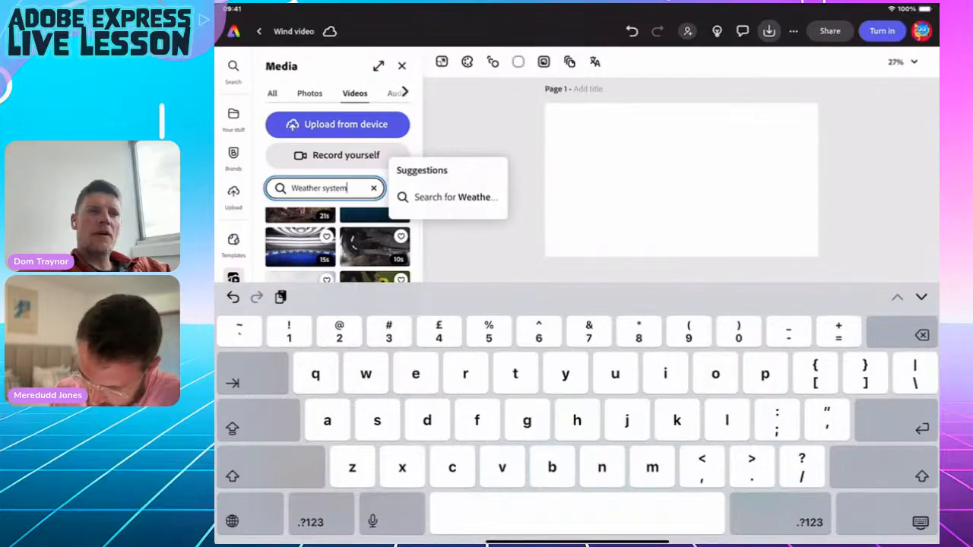
key(BackSpace)
key(BackSpace)
key(BackSpace)
key(BackSpace)
key(BackSpace)
key(BackSpace)
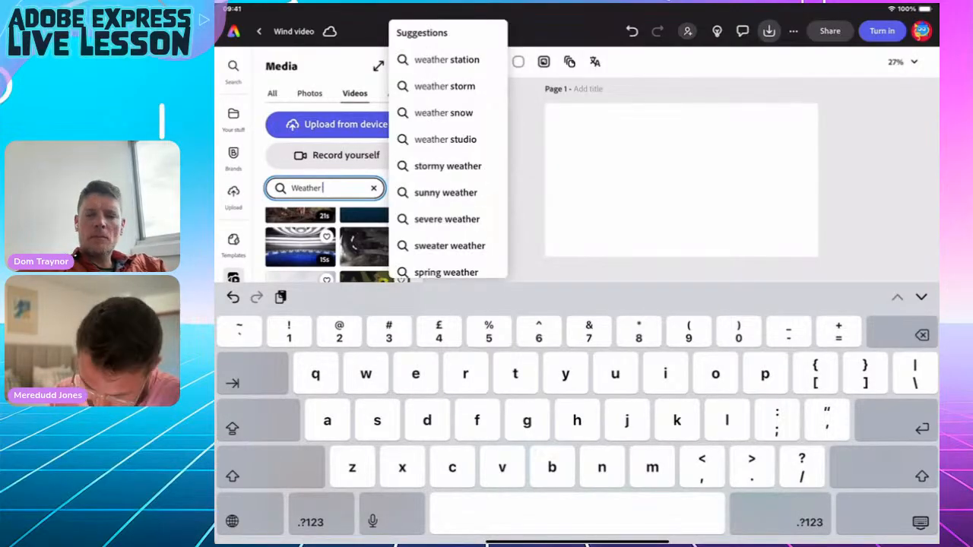
text(map)
key(Return)
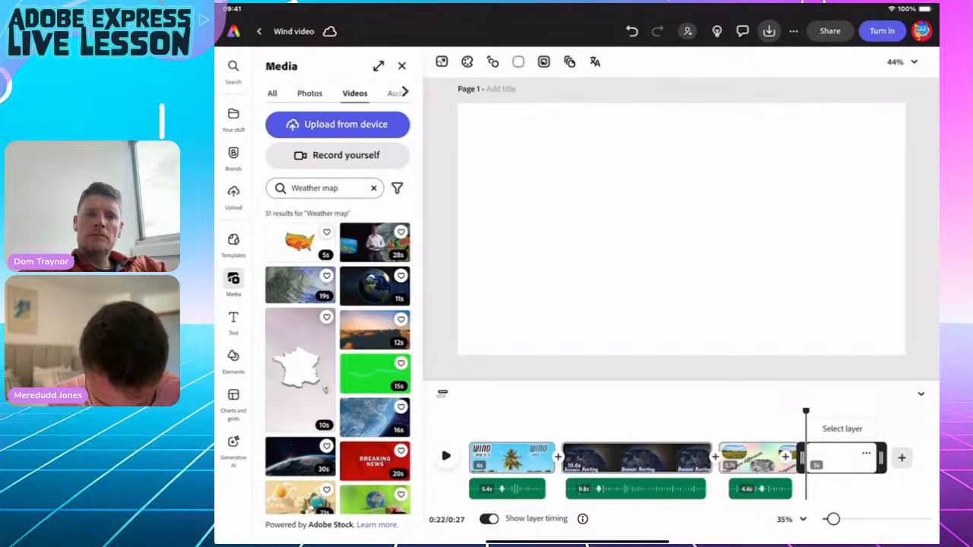
scroll(337, 361, down, 3)
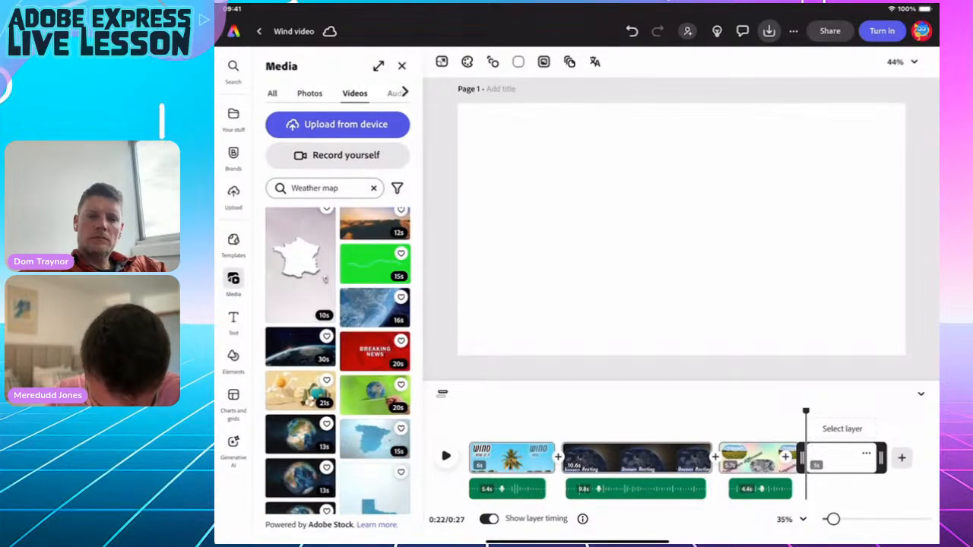
scroll(338, 361, down, 10)
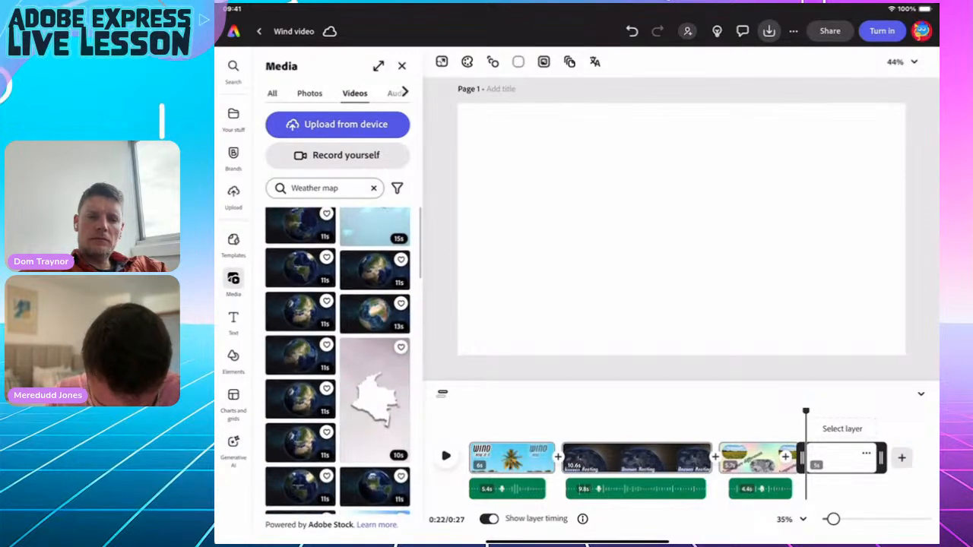
scroll(337, 361, down, 10)
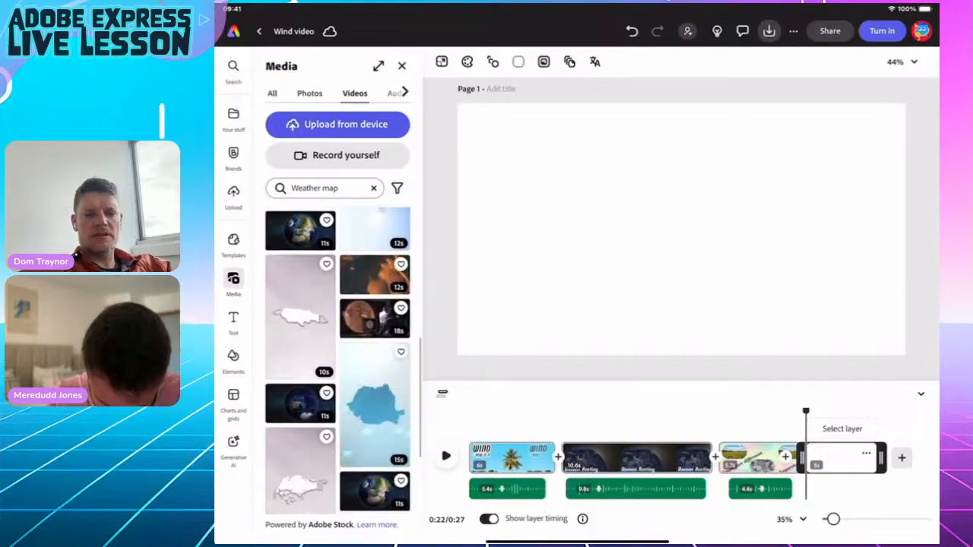
scroll(337, 361, up, 5)
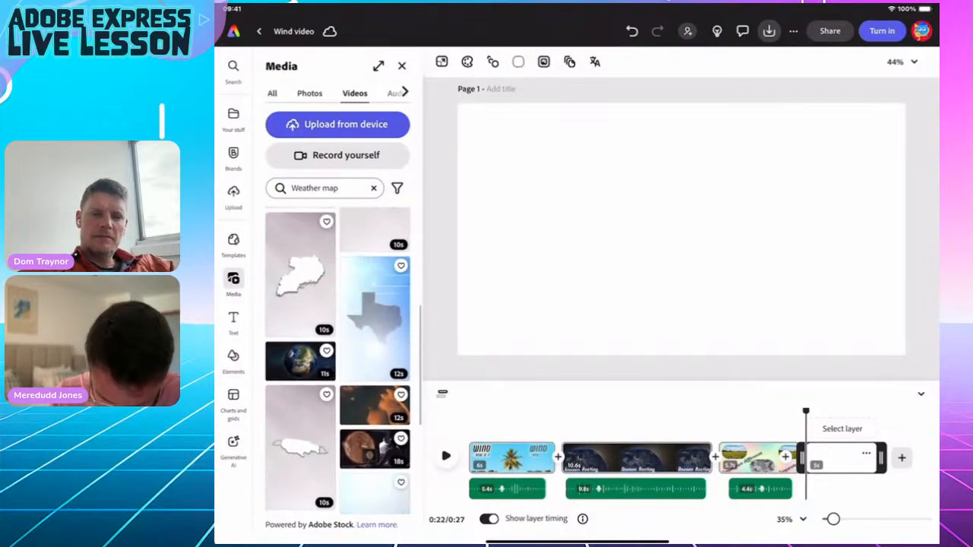
scroll(337, 360, down, 8)
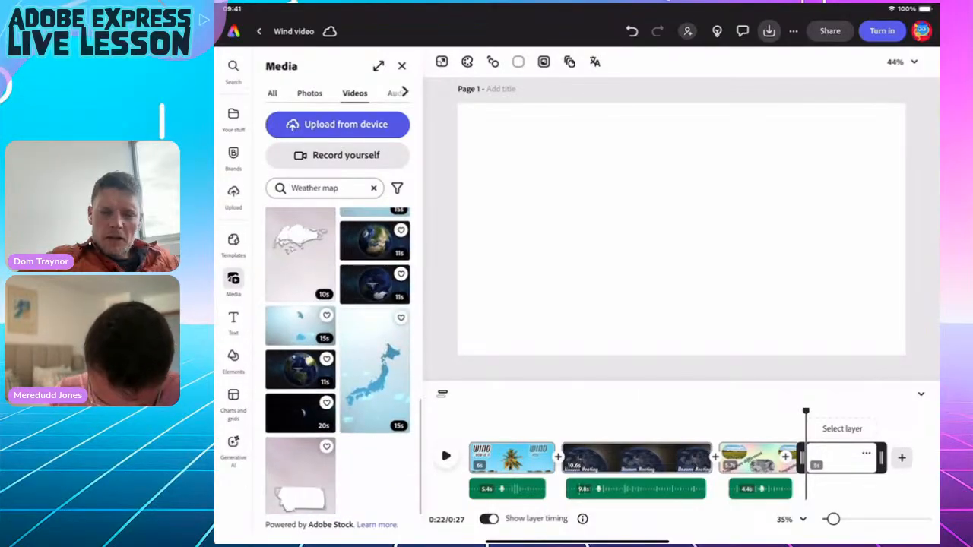
scroll(337, 360, up, 15)
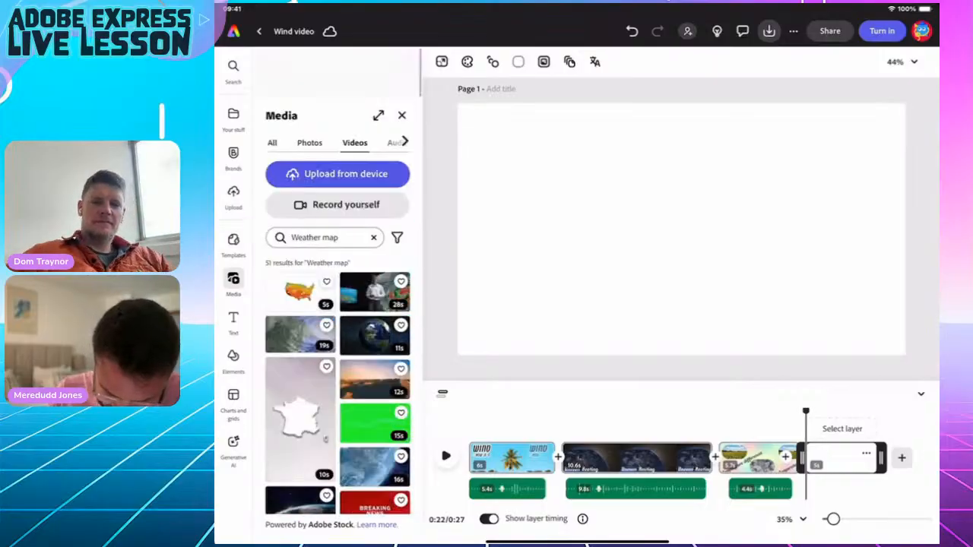
scroll(337, 361, down, 2)
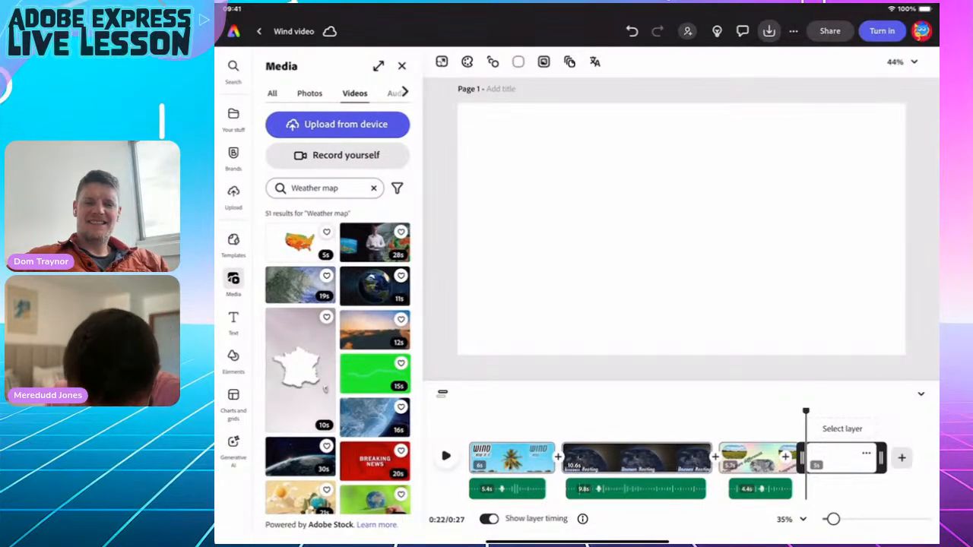
Add the hurricane satellite clip, make it fill the page, and speed it to 150%.
click(299, 285)
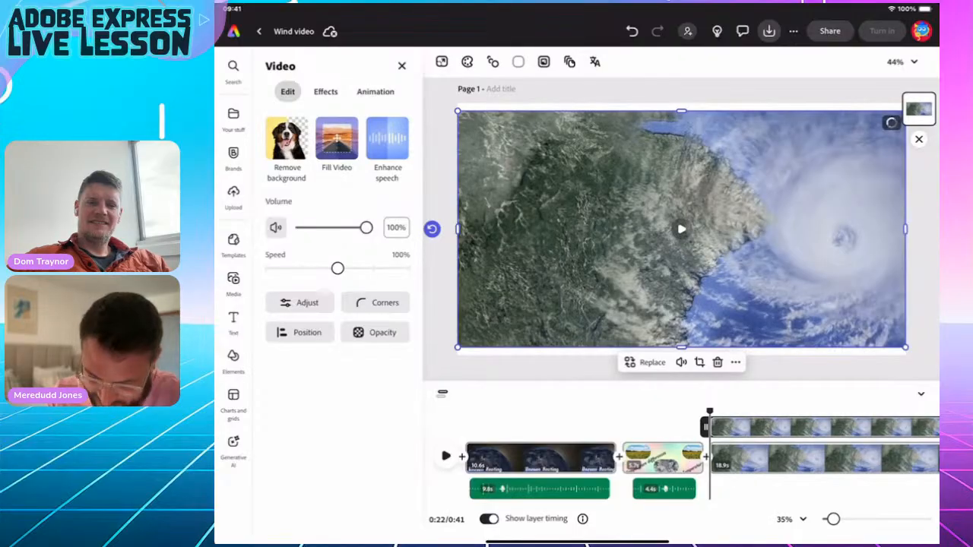
click(337, 138)
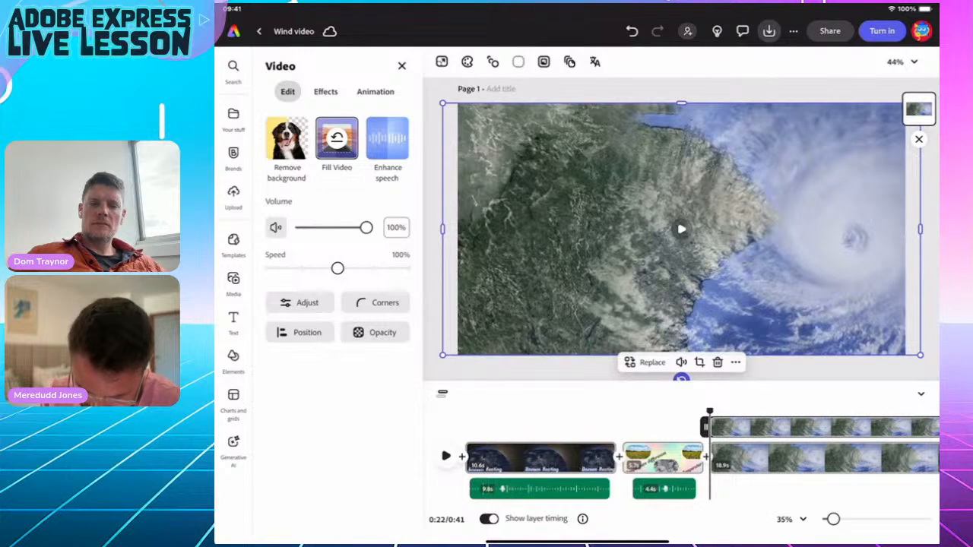
drag(338, 268, 373, 268)
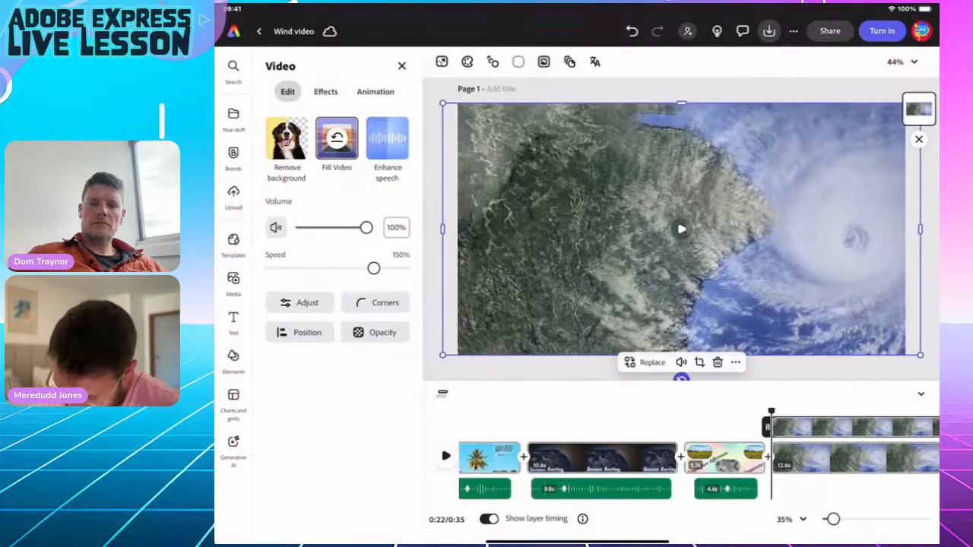
drag(578, 541, 577, 380)
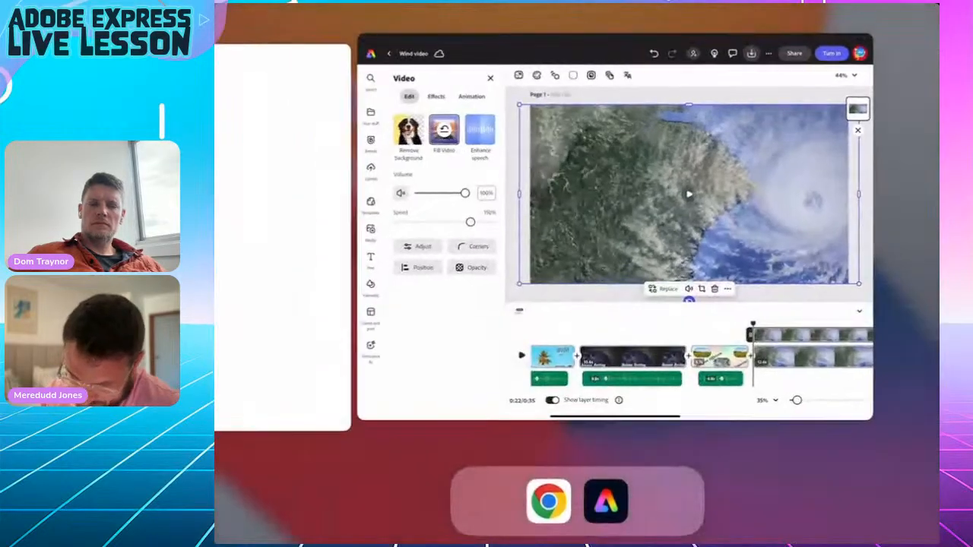
Select and copy the Pressure Gradients explanation sentence in the wind notes Google Doc.
click(794, 411)
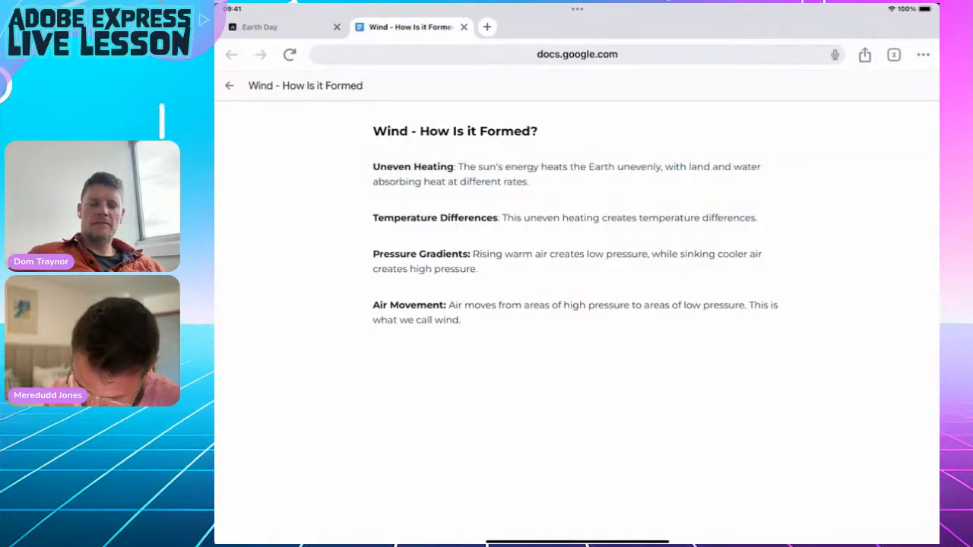
drag(475, 255, 373, 256)
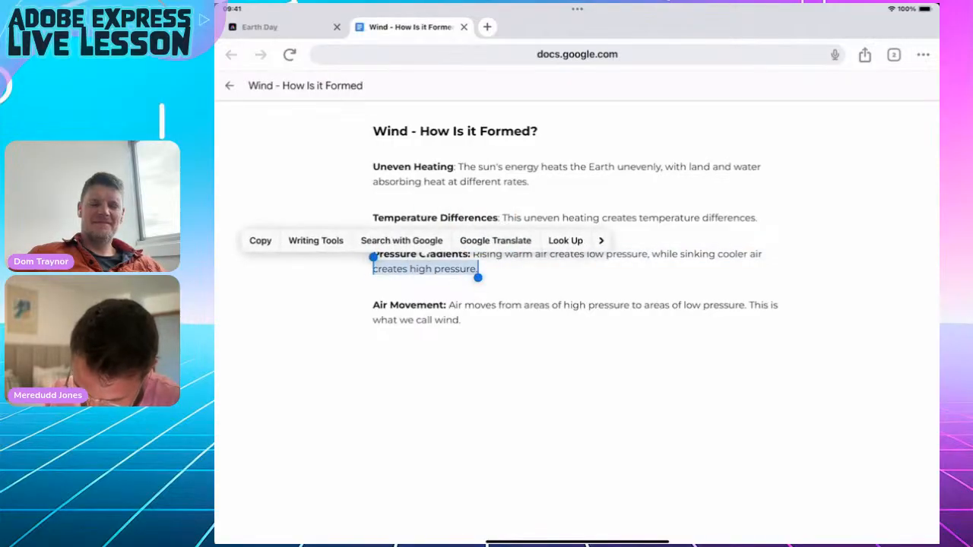
drag(475, 256, 477, 270)
key(ctrl+c)
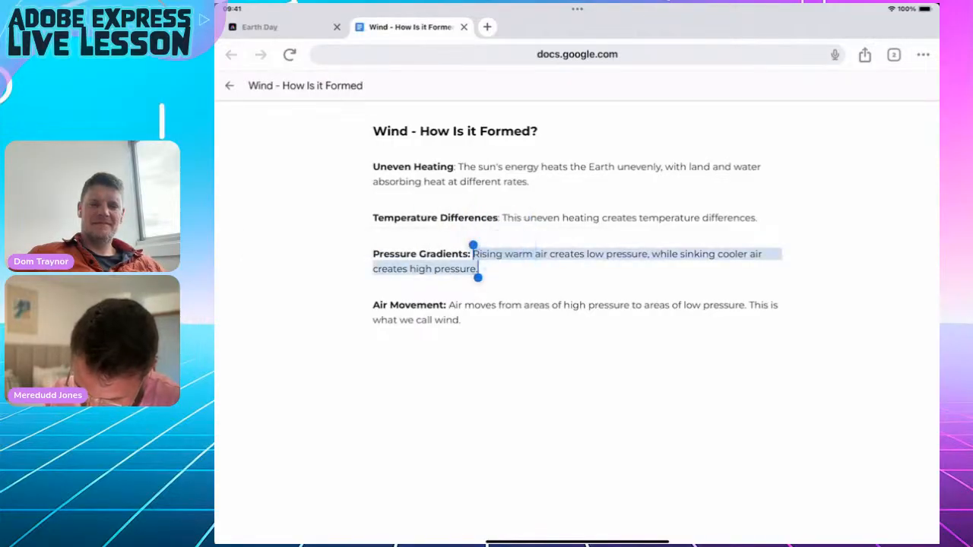
drag(578, 542, 578, 342)
Paste the pressure-gradient sentence into a new text box, then open the audio media options.
click(782, 344)
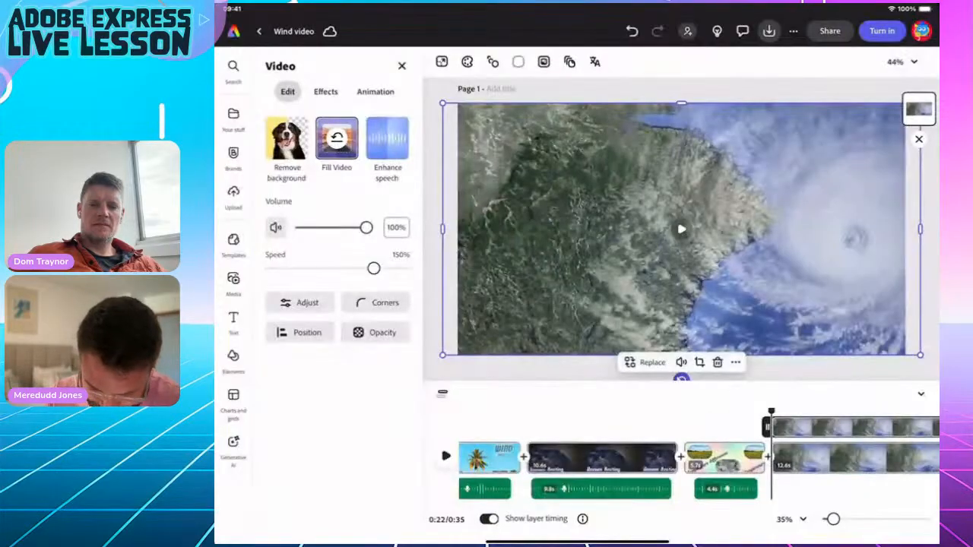
click(233, 317)
click(321, 96)
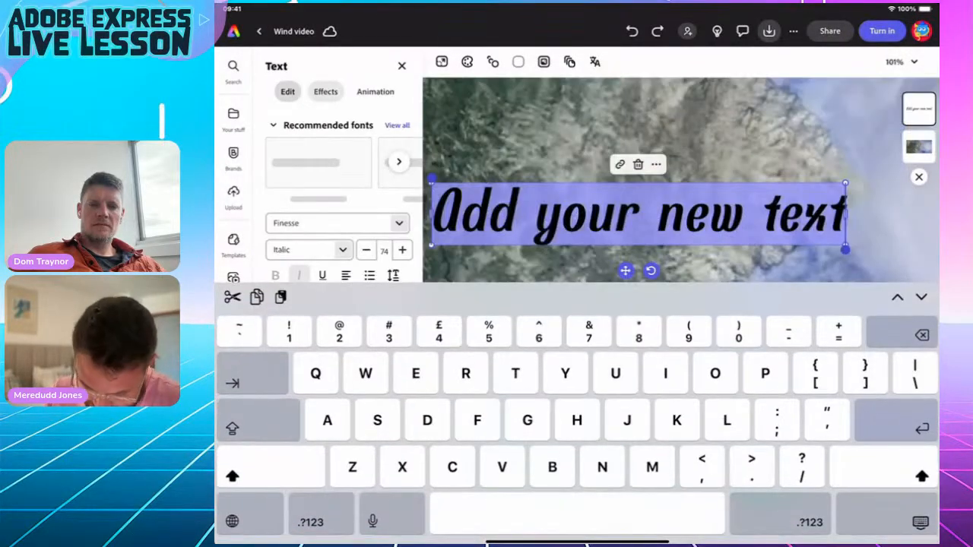
key(ctrl+v)
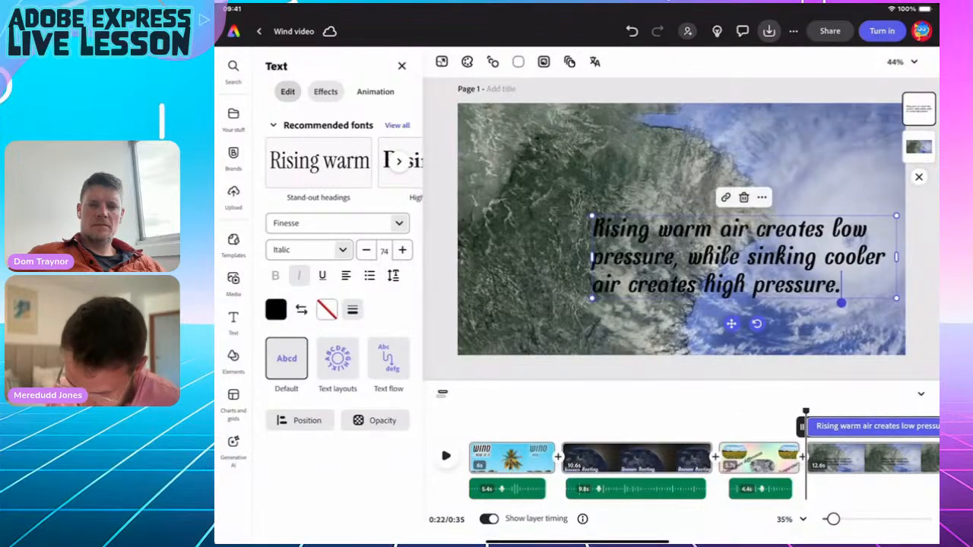
click(592, 220)
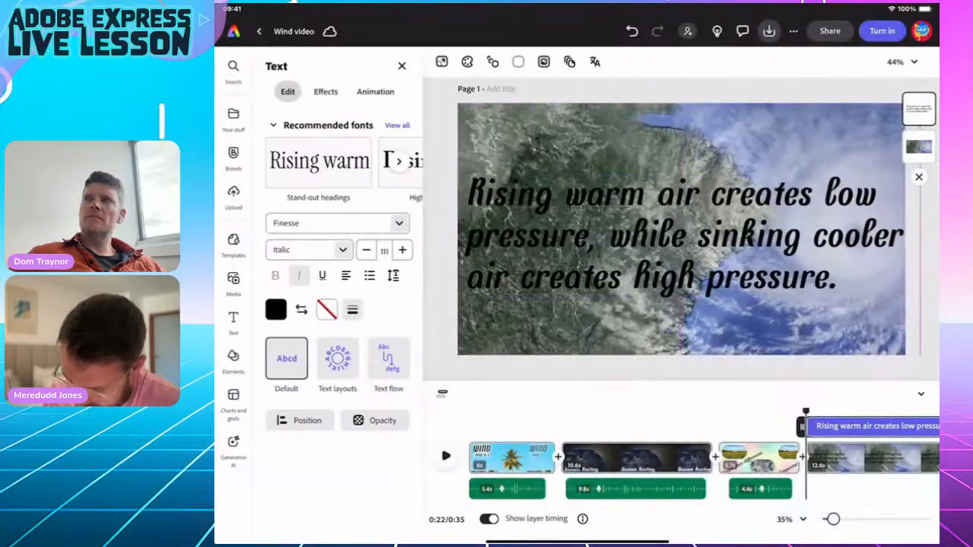
click(684, 234)
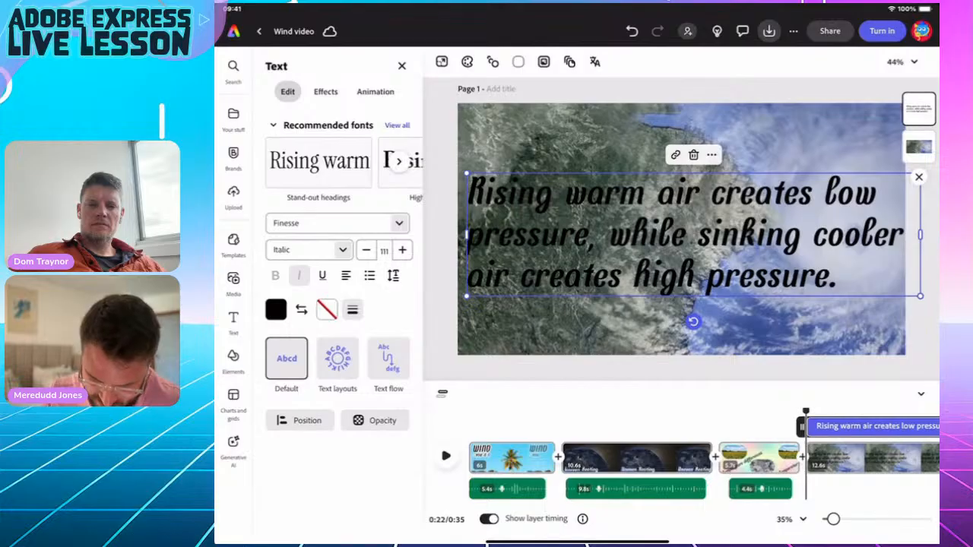
click(233, 281)
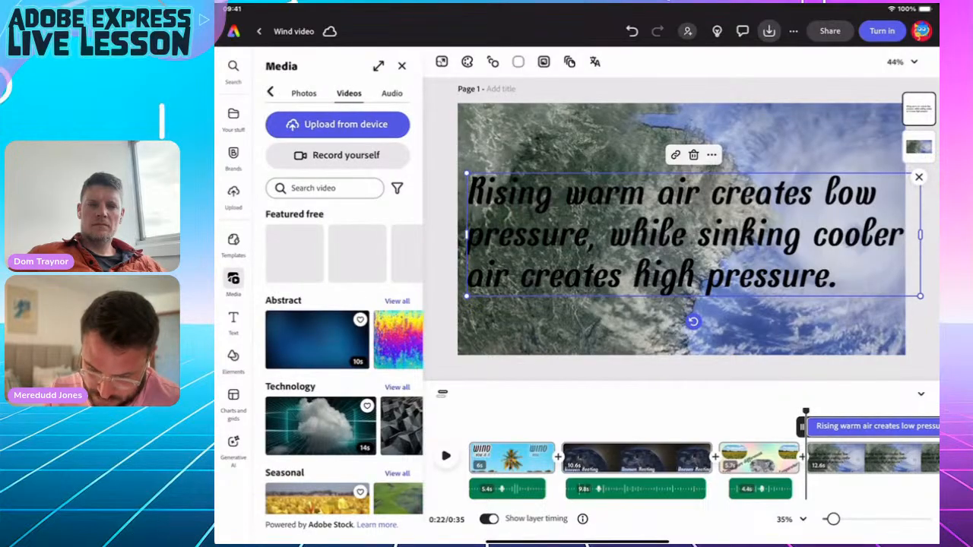
click(392, 93)
Record a voiceover for the hurricane scene, allowing microphone access.
click(346, 155)
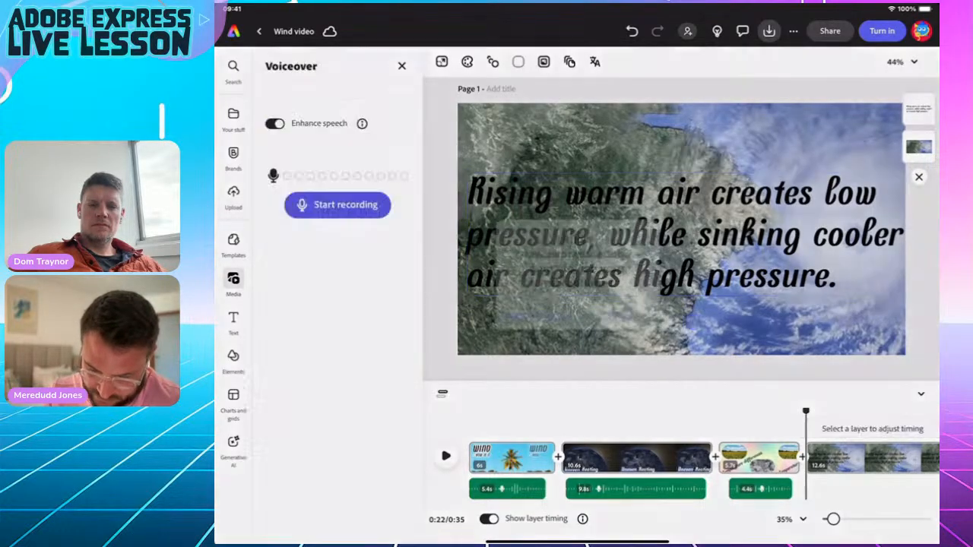
click(613, 311)
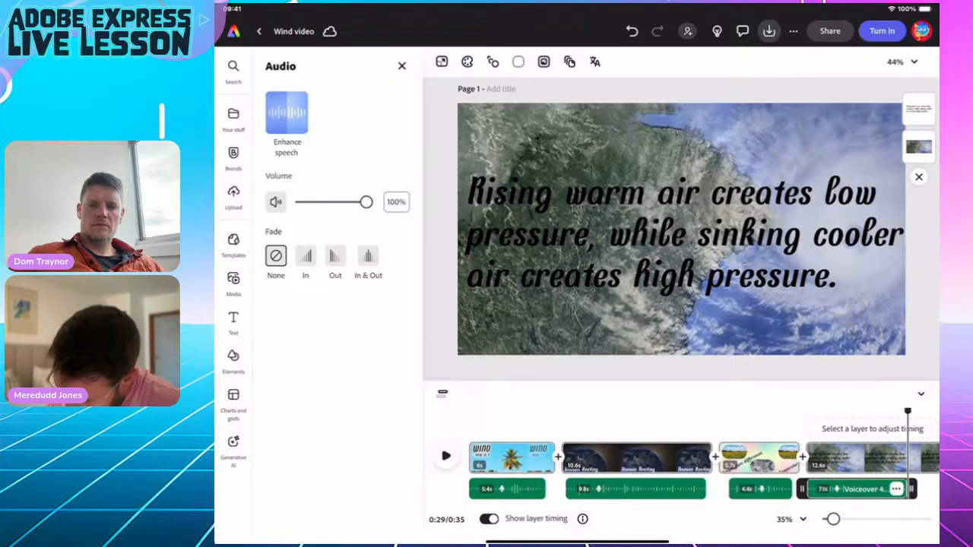
scroll(684, 467, down, 5)
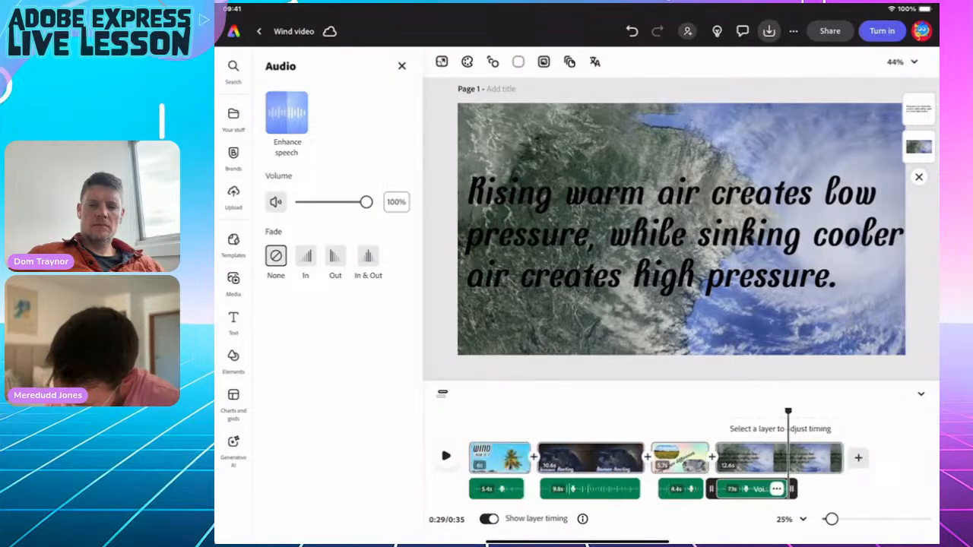
Trim the hurricane clip to 7.7s and delete the rising-warm-air caption.
click(681, 228)
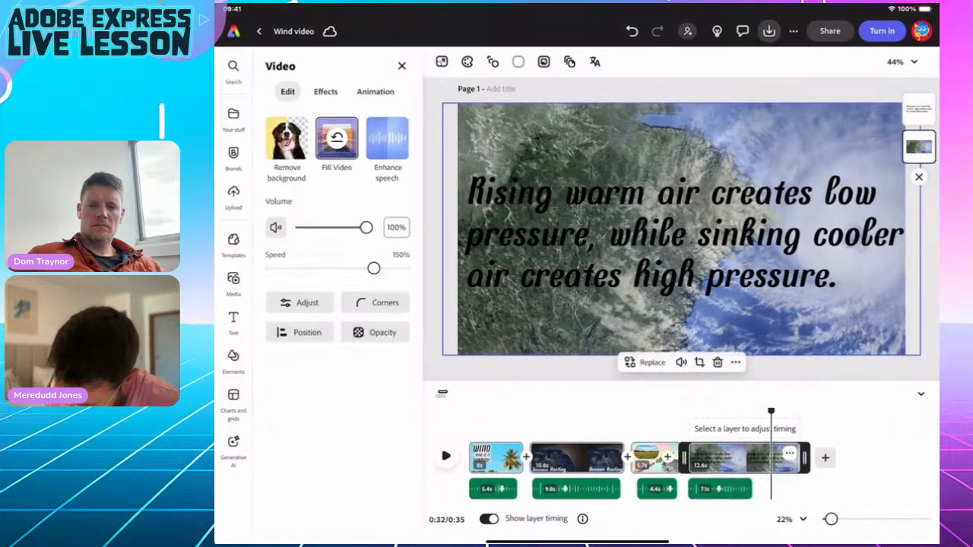
click(722, 456)
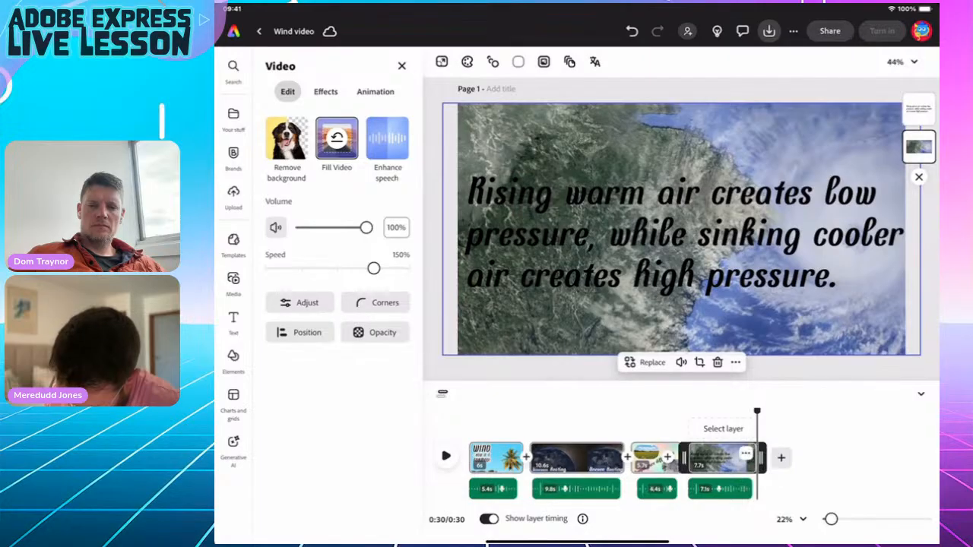
drag(757, 412, 702, 411)
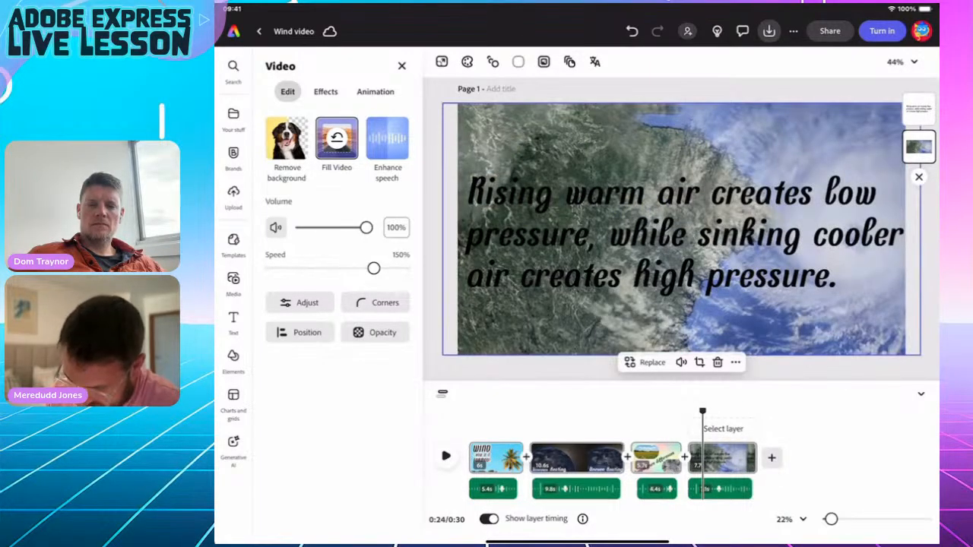
click(684, 234)
key(Delete)
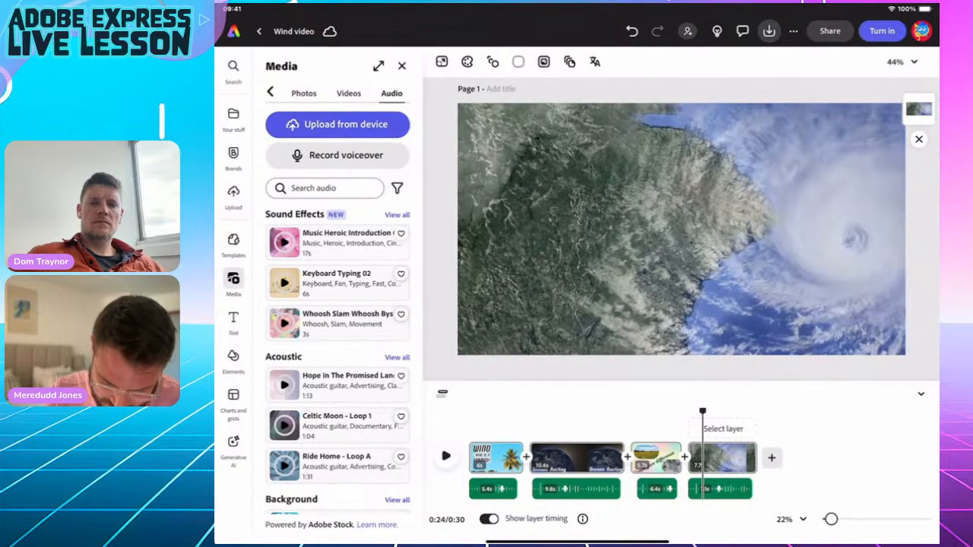
Check the wind notes, then add a new text box reading 'Pressure'.
drag(577, 543, 577, 364)
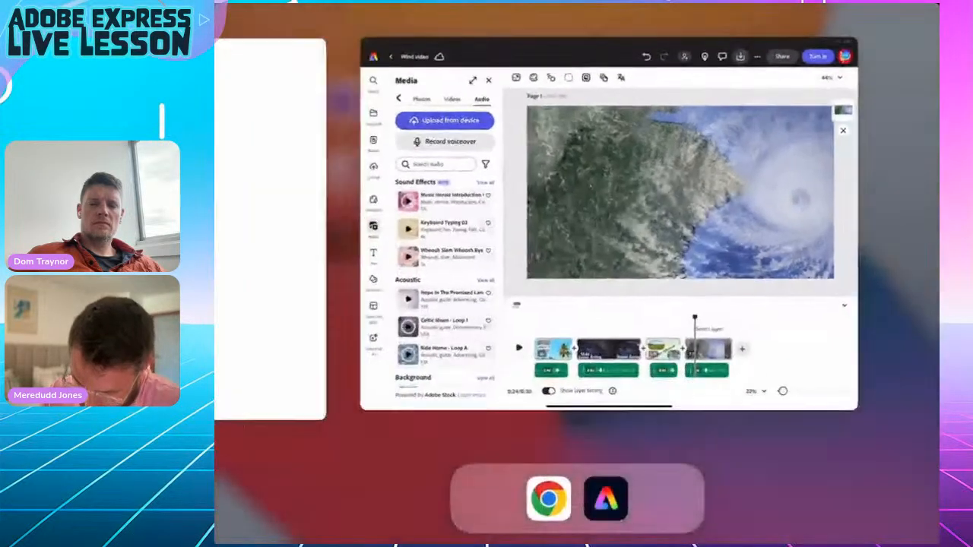
click(788, 347)
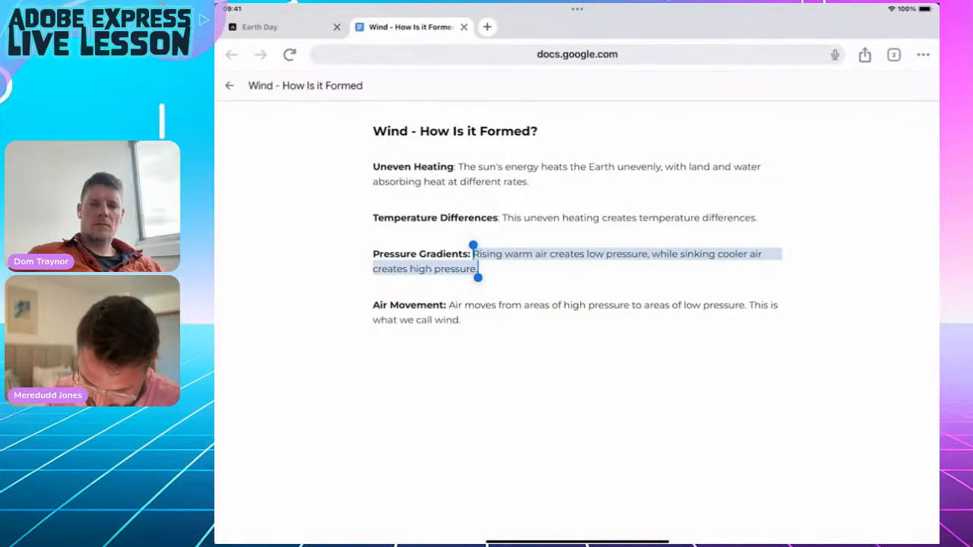
drag(576, 543, 577, 365)
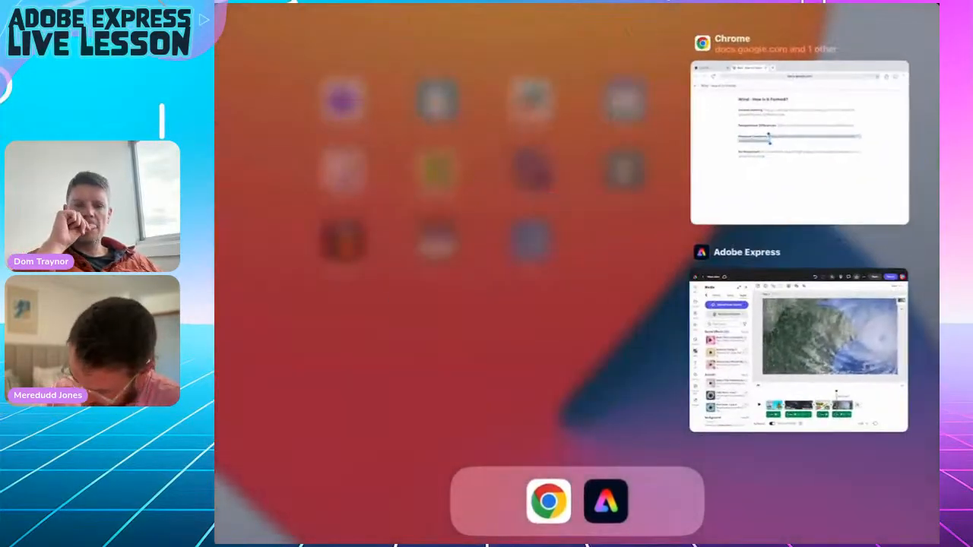
click(790, 348)
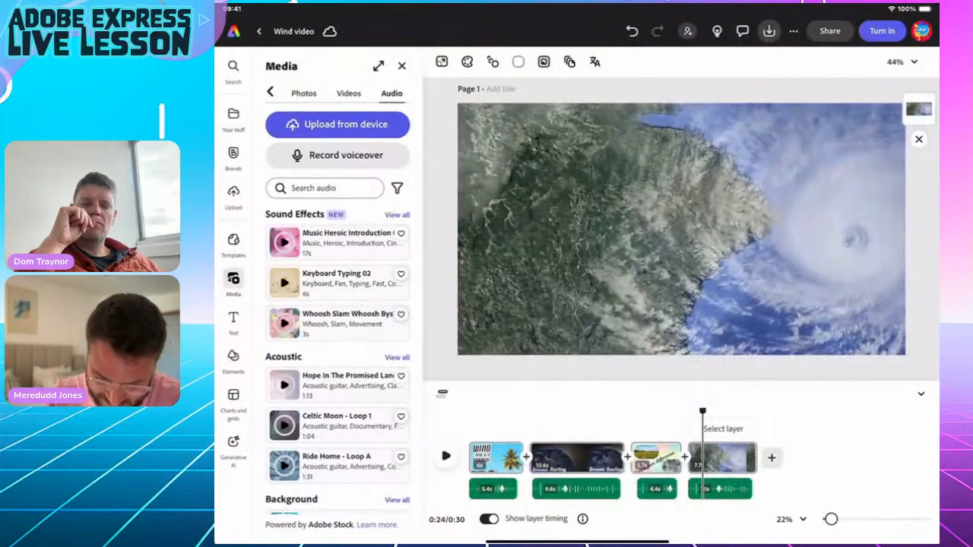
click(233, 319)
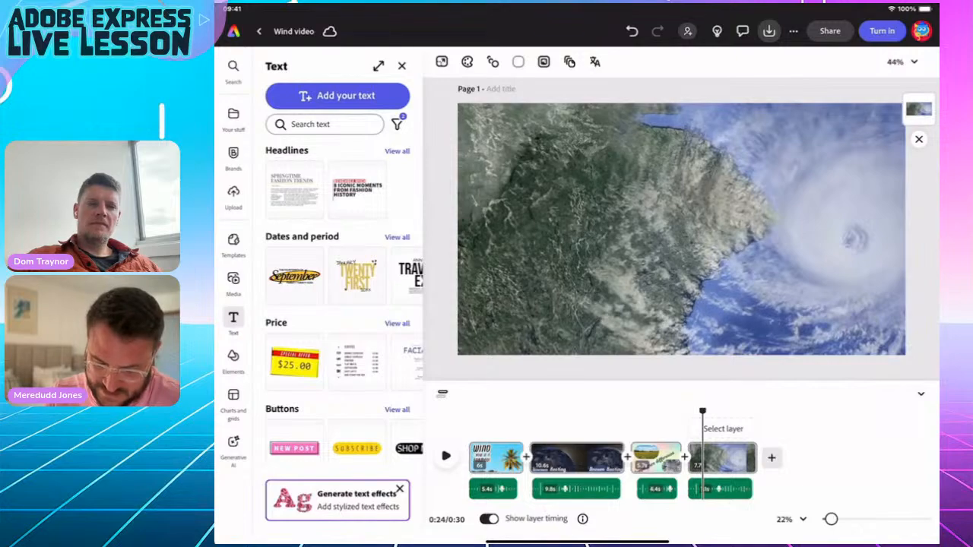
click(337, 95)
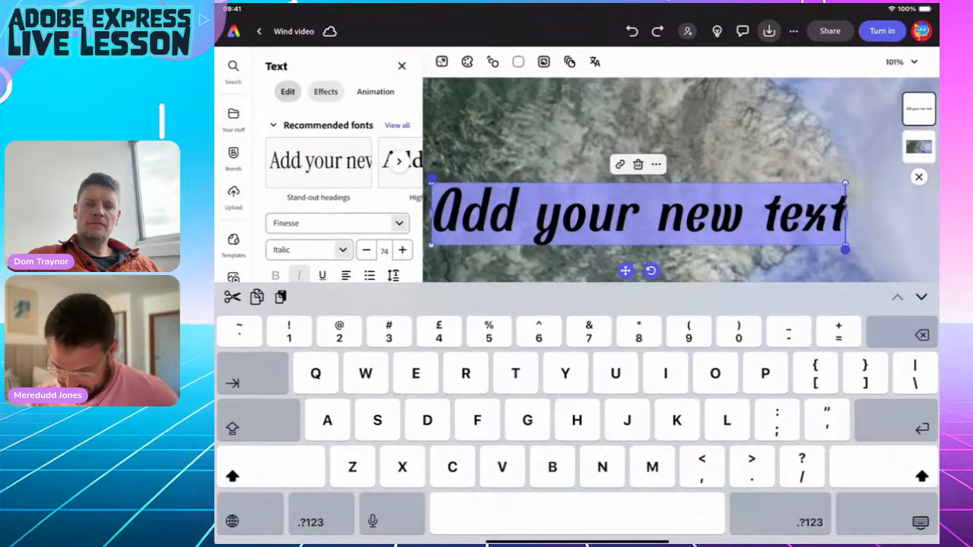
text(Pressur)
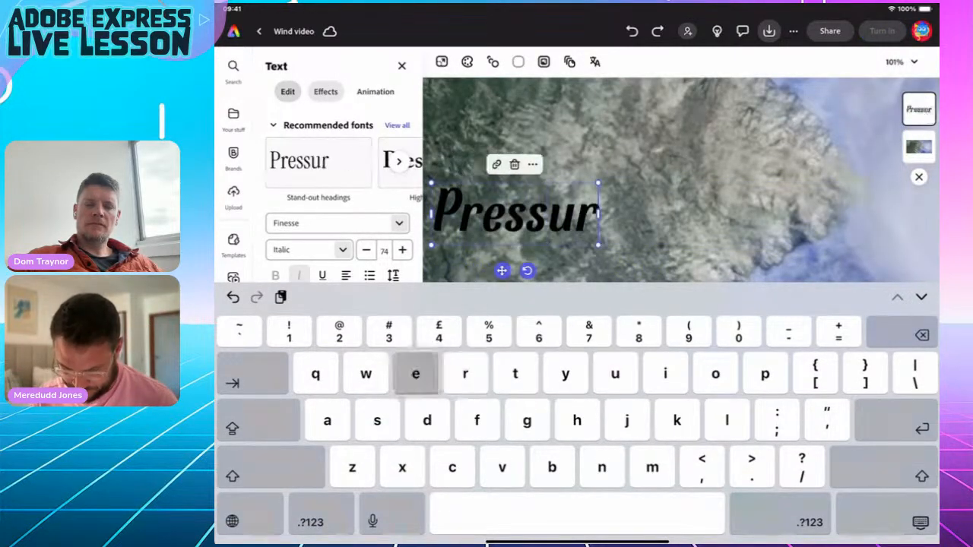
text(e)
key(Escape)
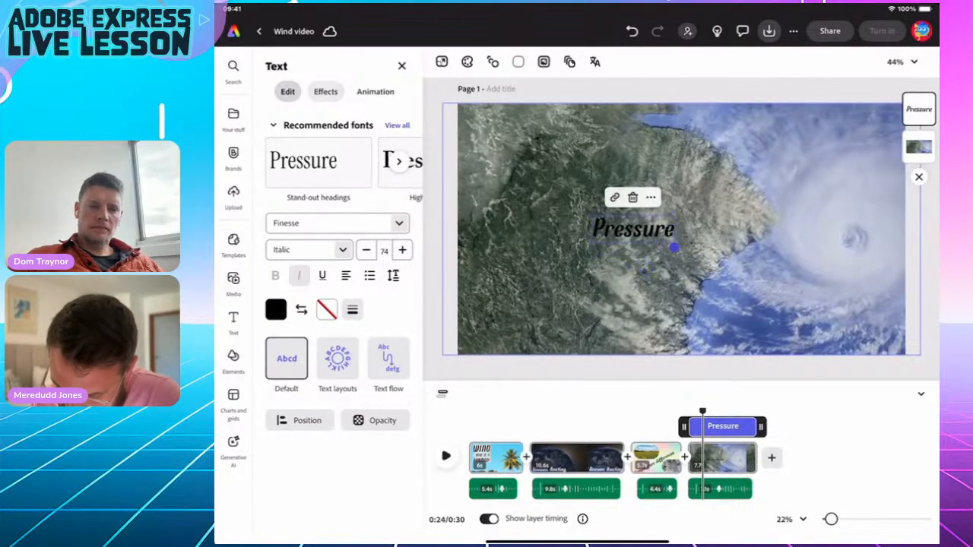
Enlarge the Pressure title to size 170 and centre it on the page.
double_click(653, 228)
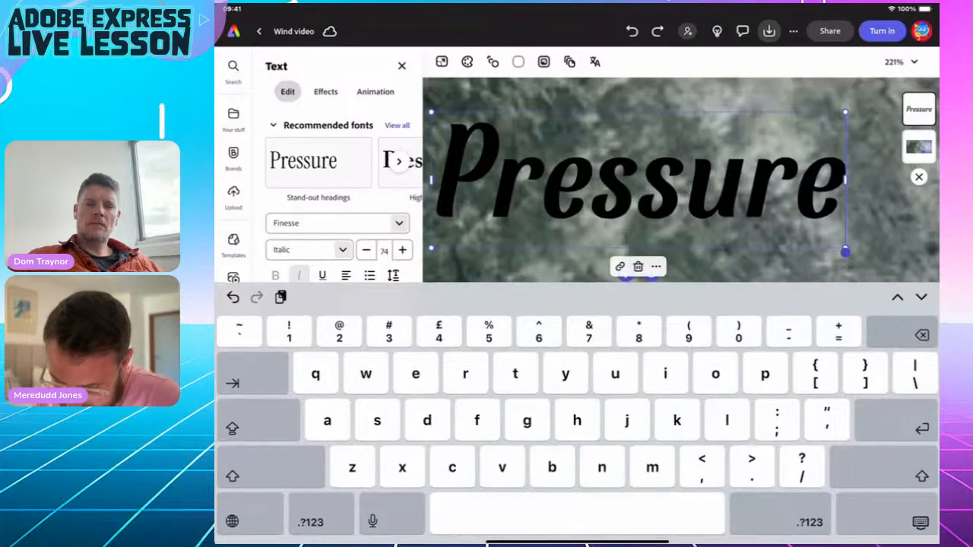
key(Escape)
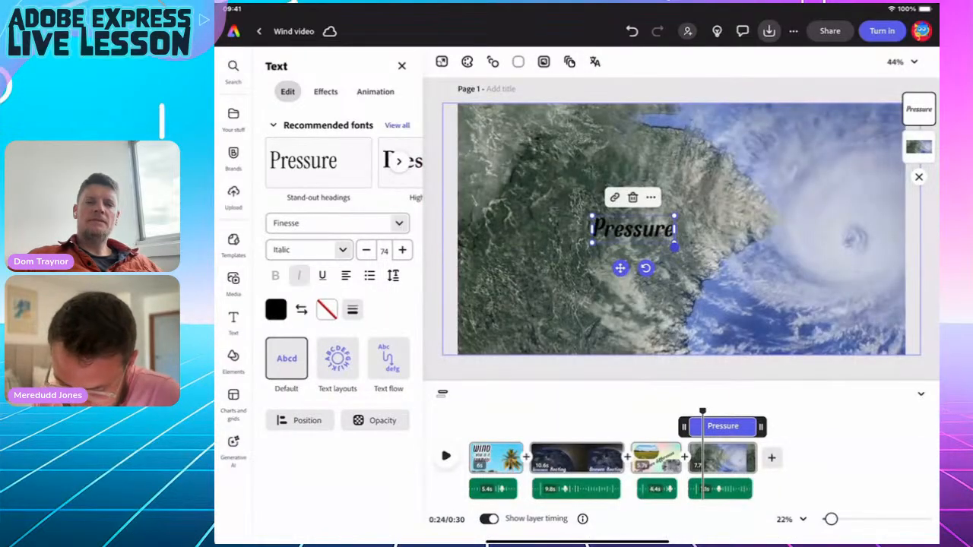
drag(591, 216, 545, 200)
click(608, 221)
key(Escape)
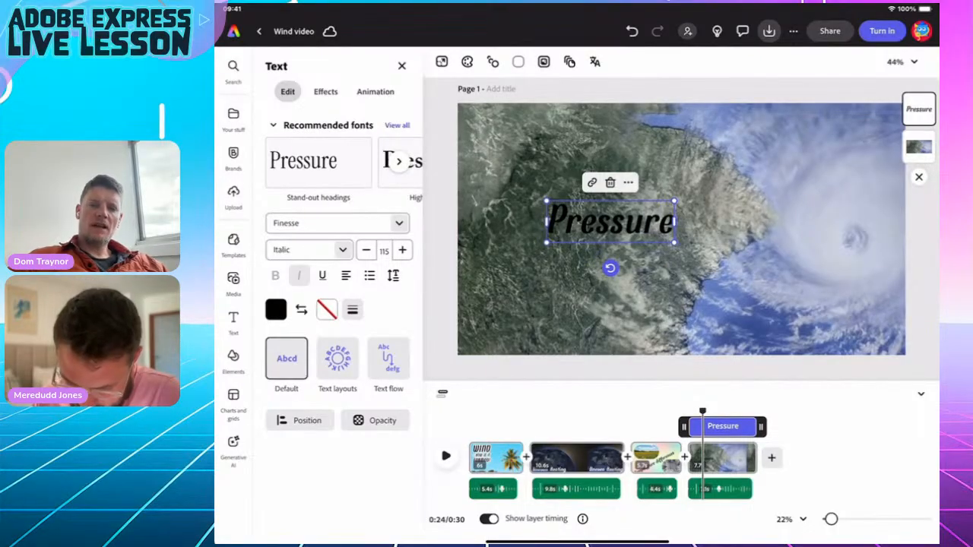
drag(611, 222, 536, 217)
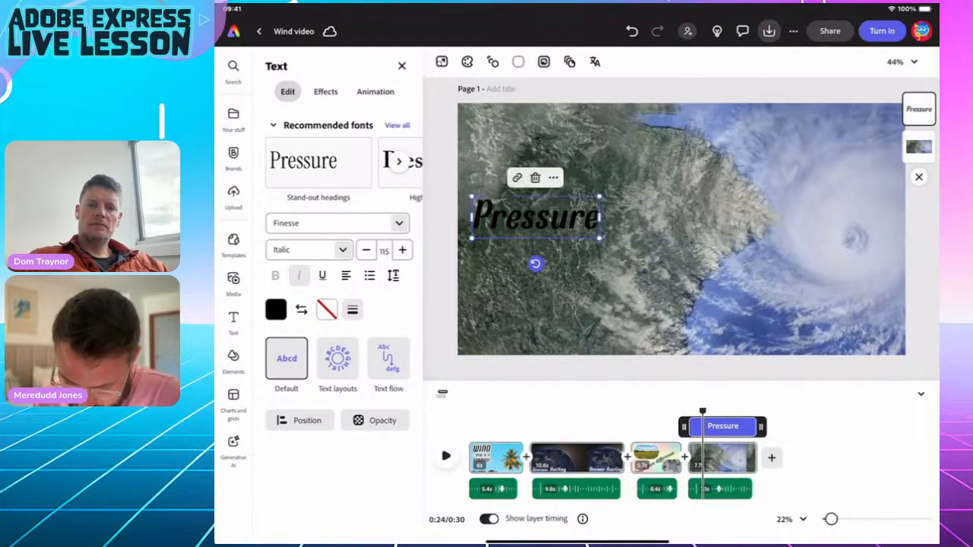
drag(600, 237, 660, 257)
mouse_move(567, 224)
mouse_down()
mouse_move(624, 228)
mouse_move(557, 228)
mouse_move(571, 228)
mouse_up()
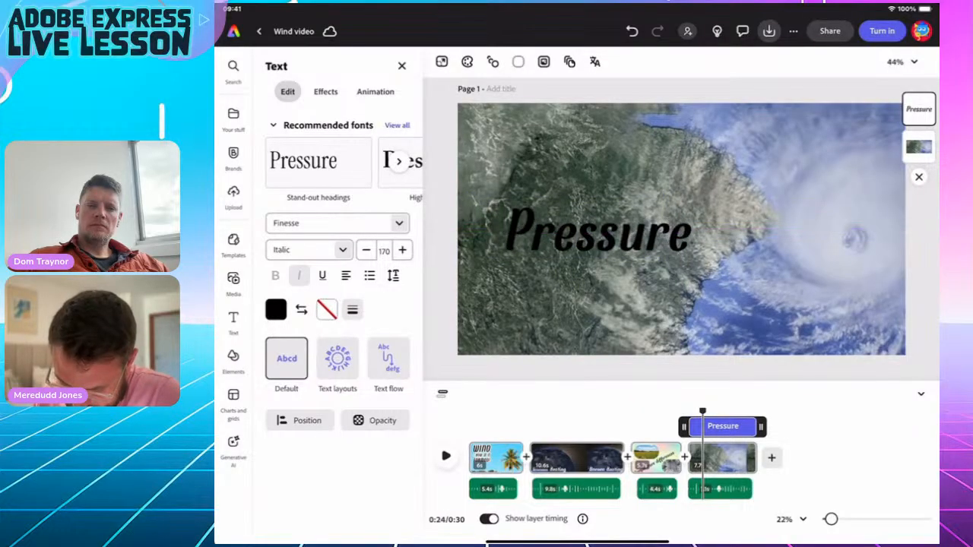
click(574, 228)
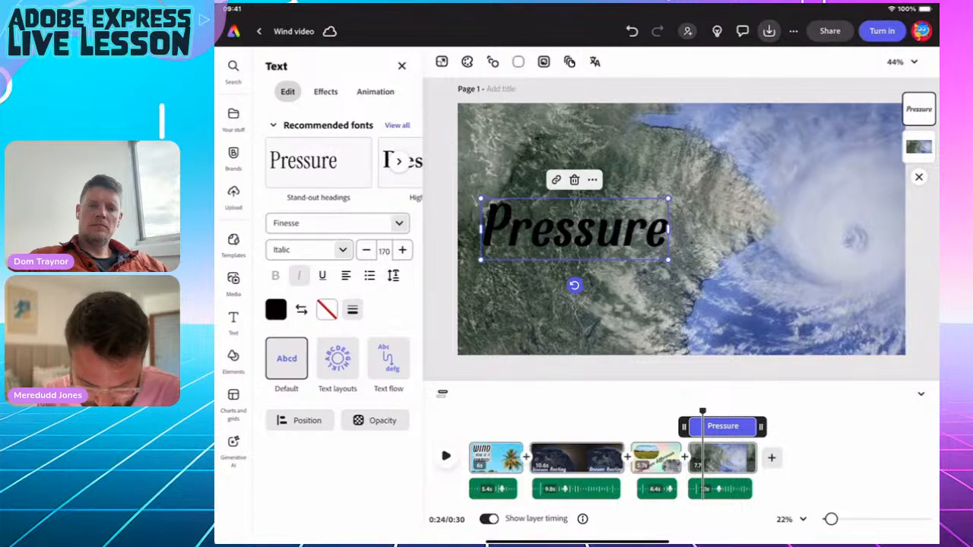
Give the Pressure title a white outline with thickness 100.
click(327, 309)
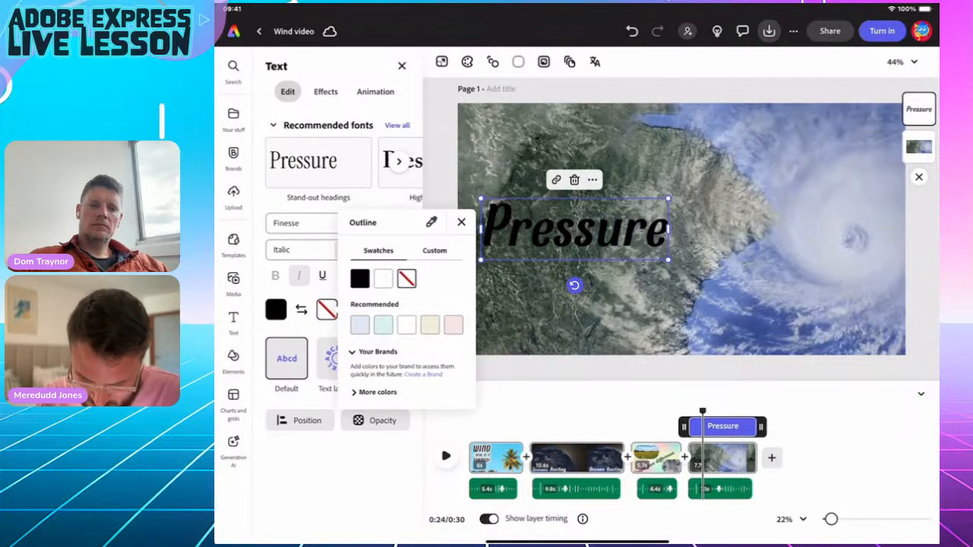
click(383, 279)
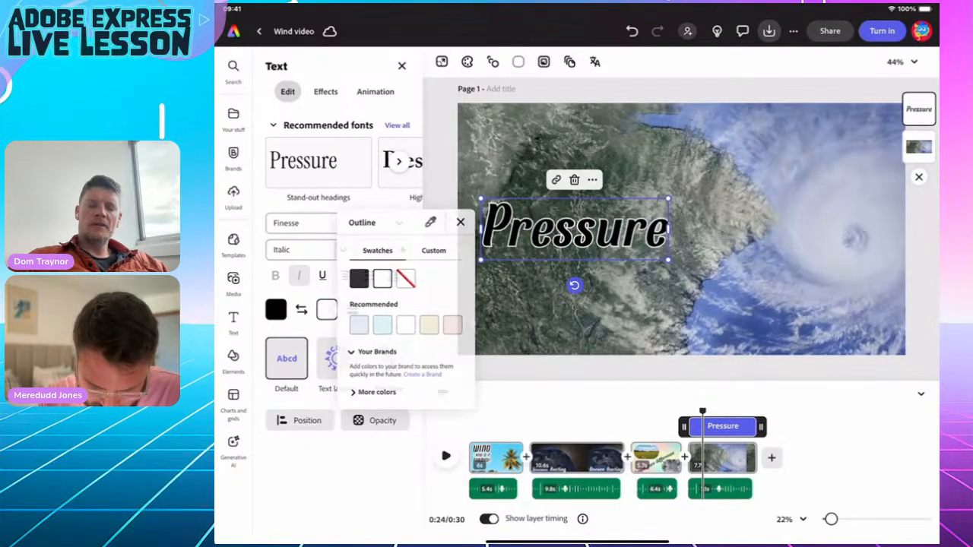
click(327, 309)
click(352, 310)
drag(305, 368, 381, 368)
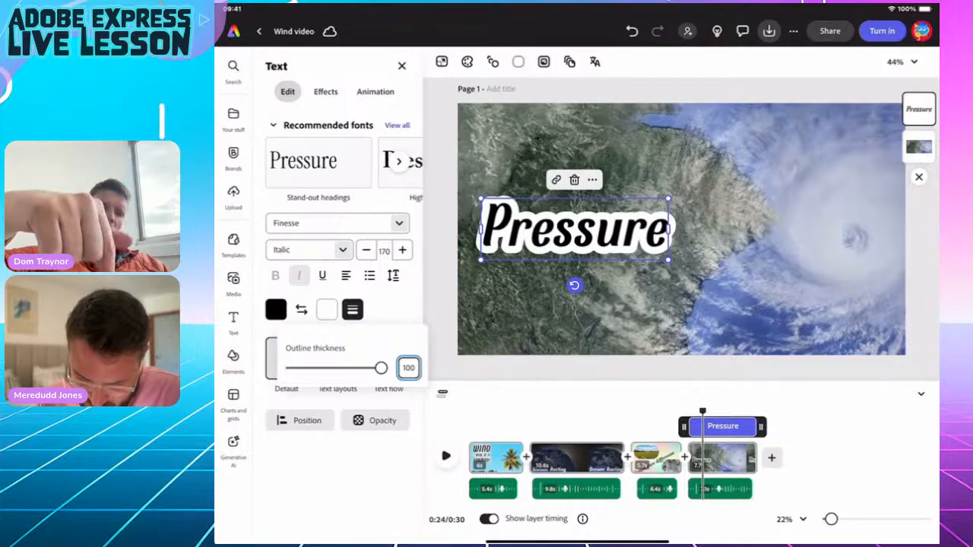
click(351, 310)
click(760, 304)
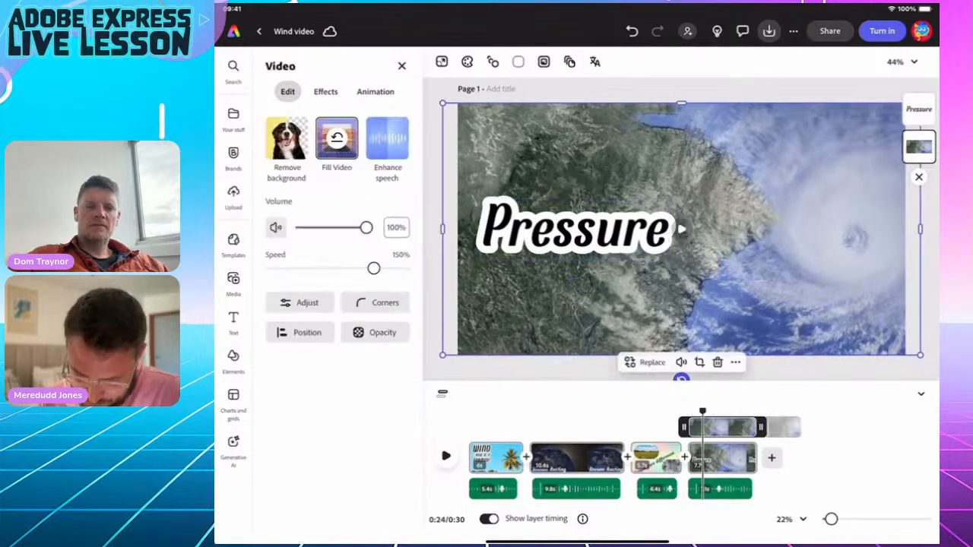
click(574, 228)
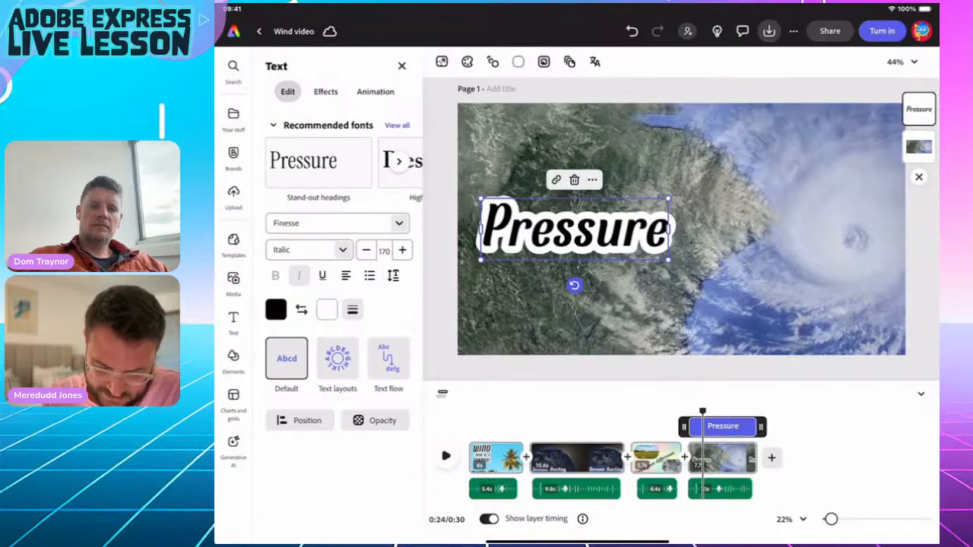
click(375, 91)
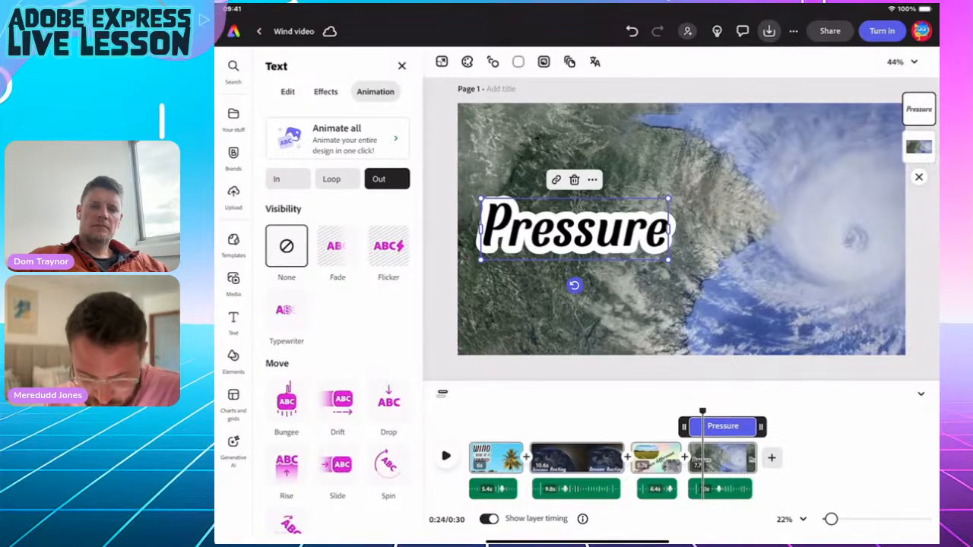
Give Pressure a Bungee entrance that starts outside the page with fade turned off.
click(287, 178)
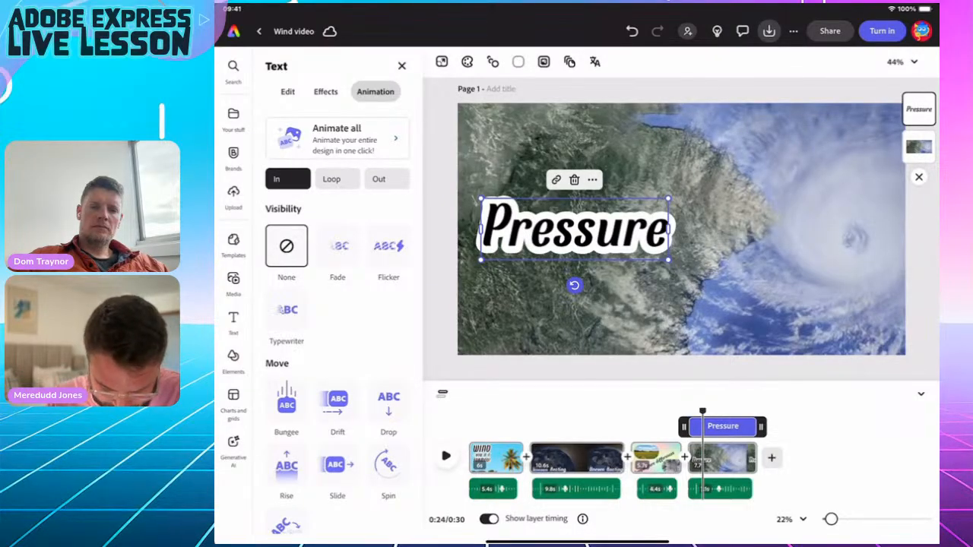
click(287, 400)
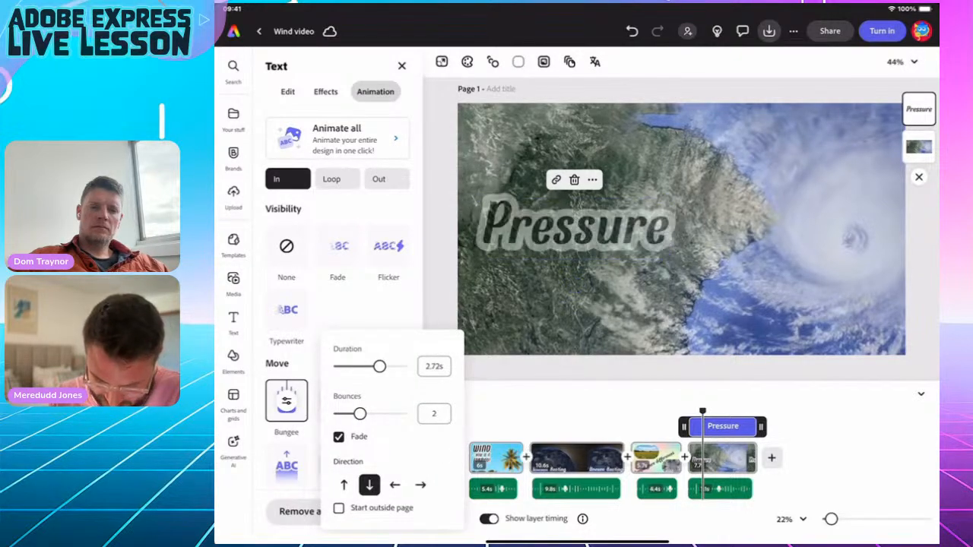
click(338, 508)
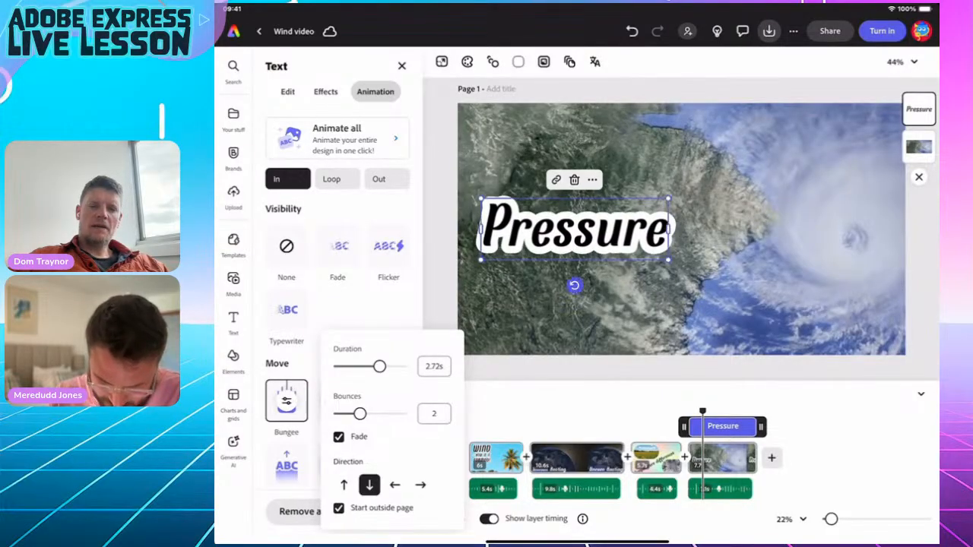
click(338, 436)
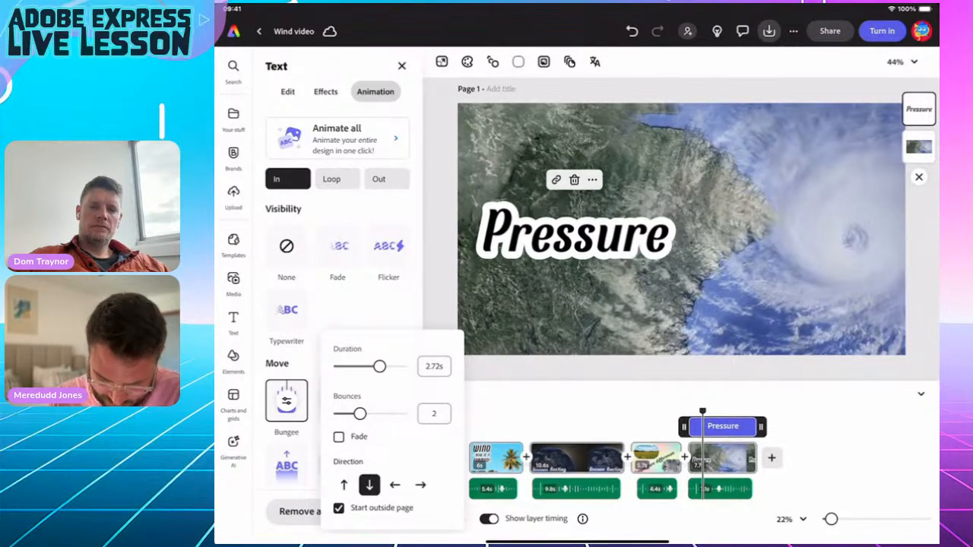
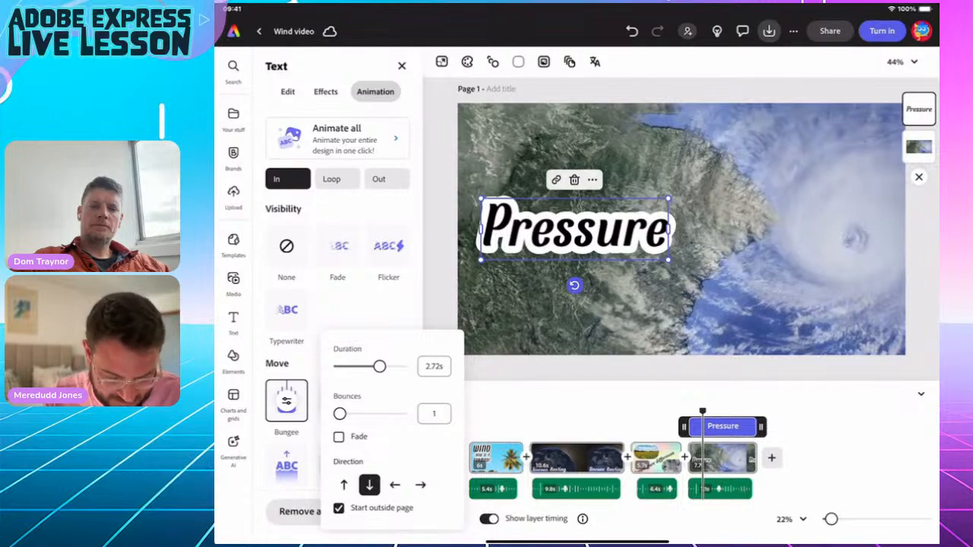
Keep Pressure's Bungee entrance and move on to choosing its exit animation.
click(286, 400)
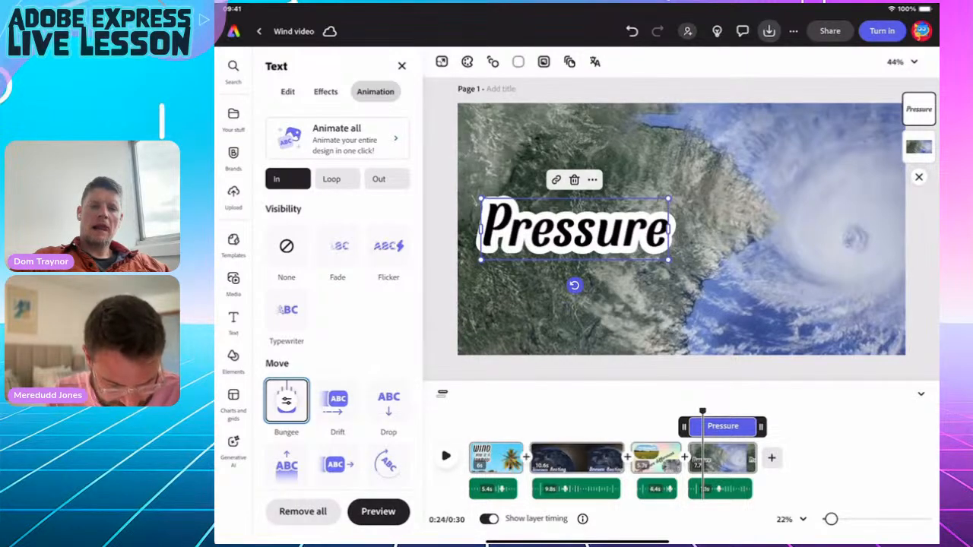
click(378, 178)
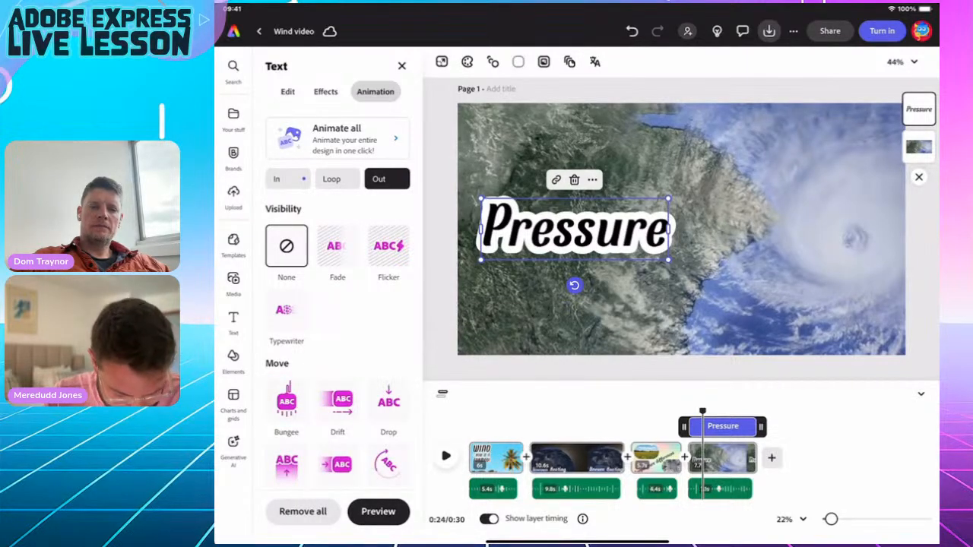
Give Pressure a 2.21s downward Bungee exit that ends outside the page, fade off.
click(286, 400)
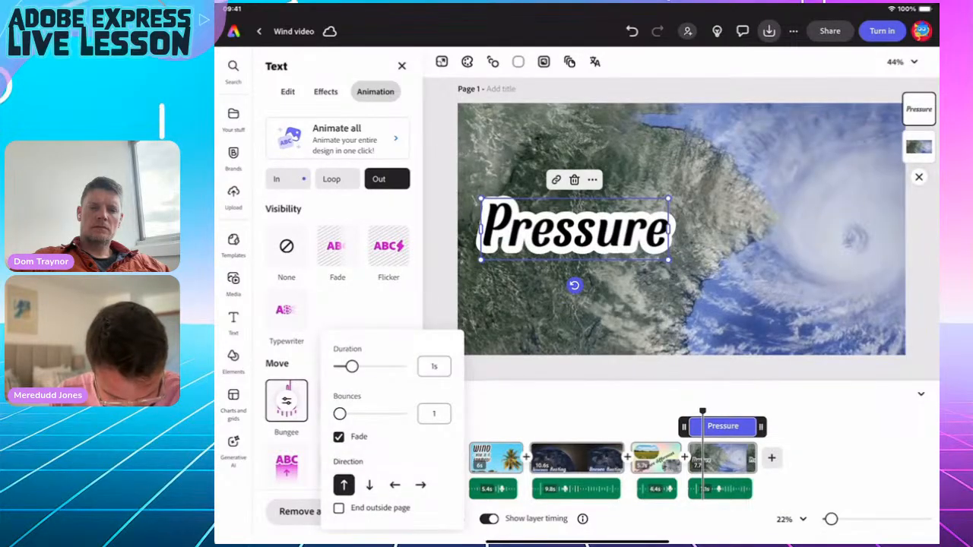
click(338, 508)
click(338, 436)
drag(351, 367, 357, 366)
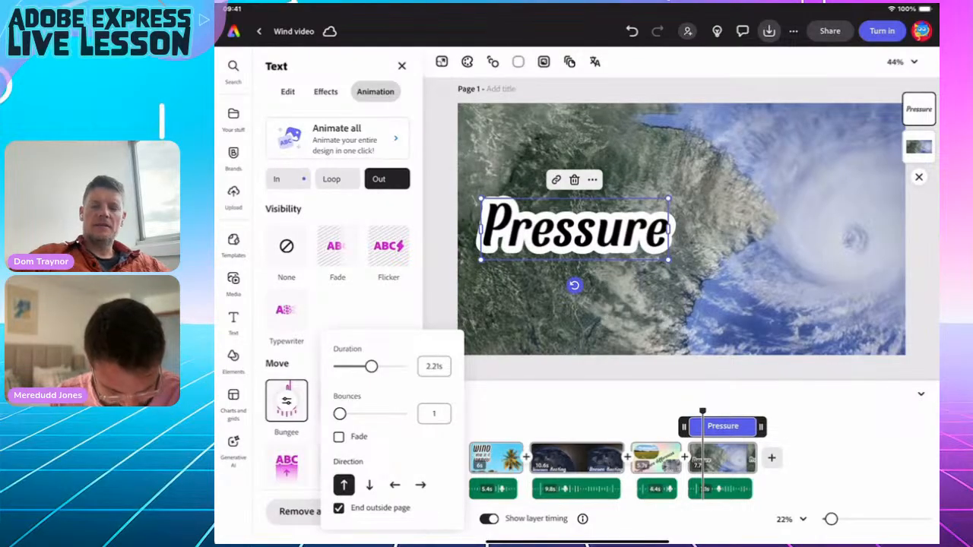
click(368, 484)
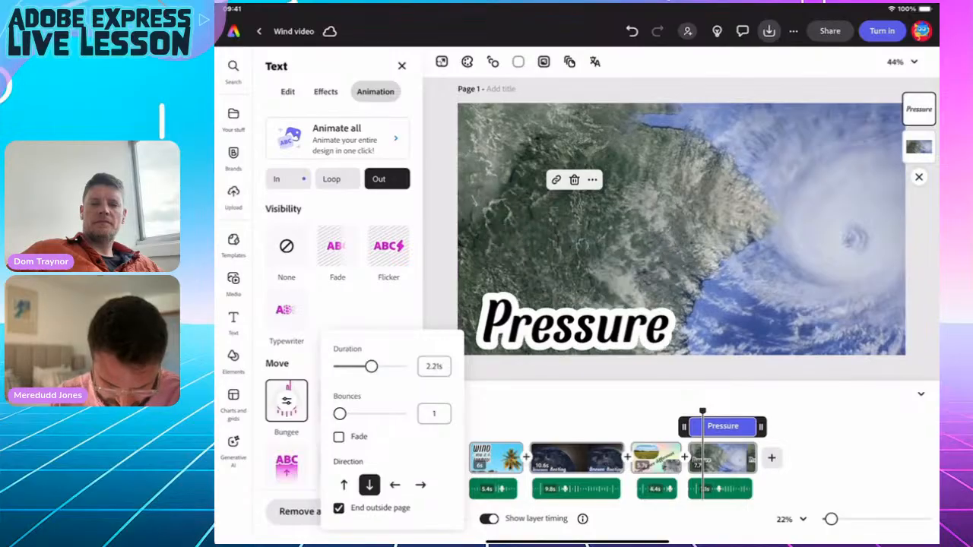
click(286, 400)
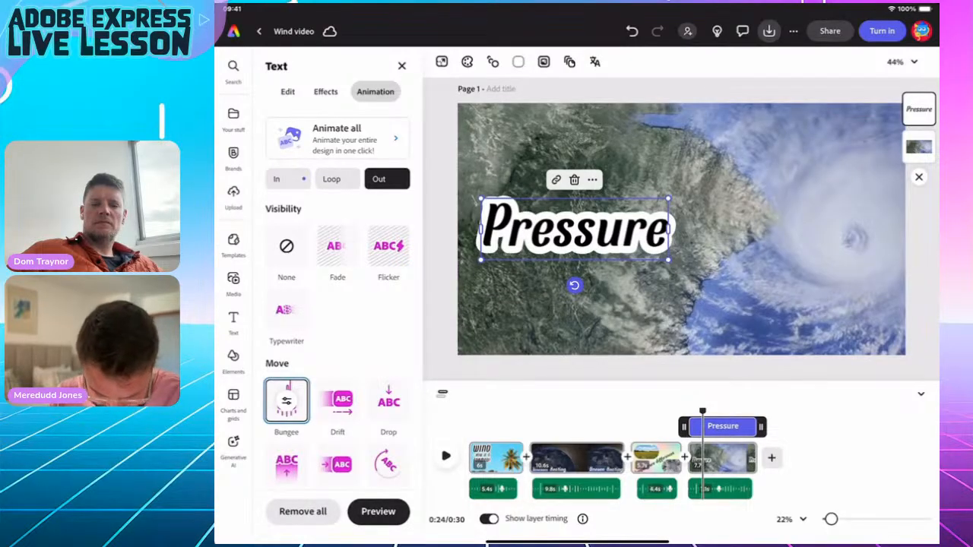
mouse_move(702, 411)
mouse_down()
mouse_move(738, 412)
mouse_move(687, 411)
mouse_up()
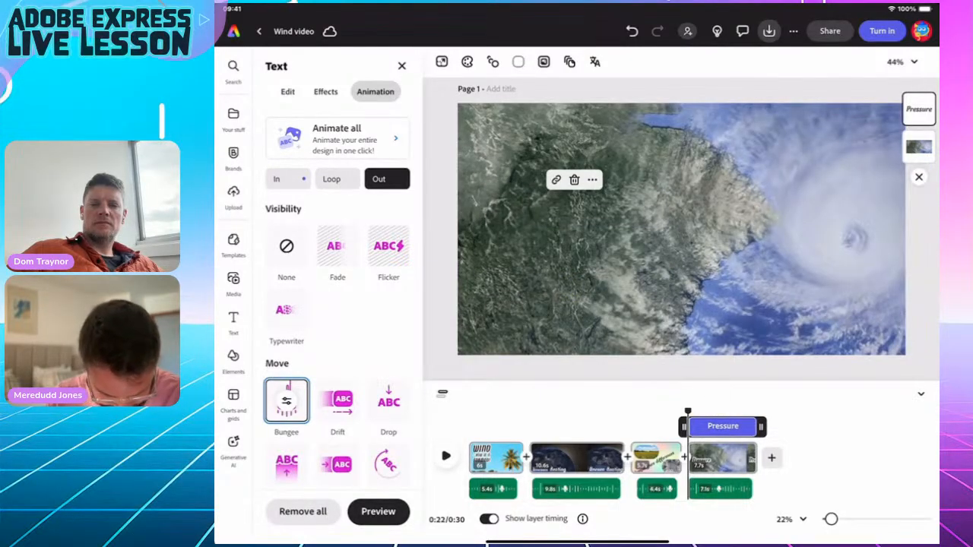
key(space)
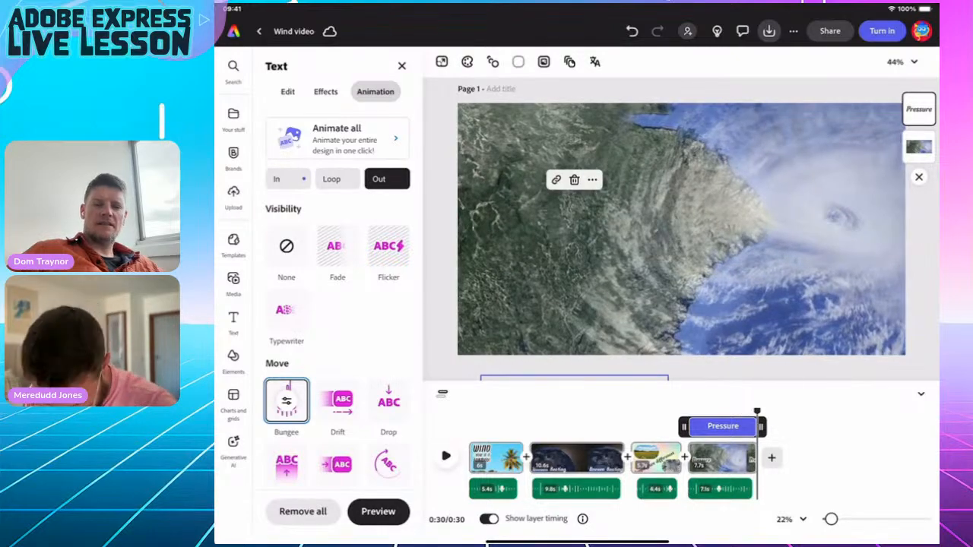
drag(757, 411, 723, 411)
click(595, 228)
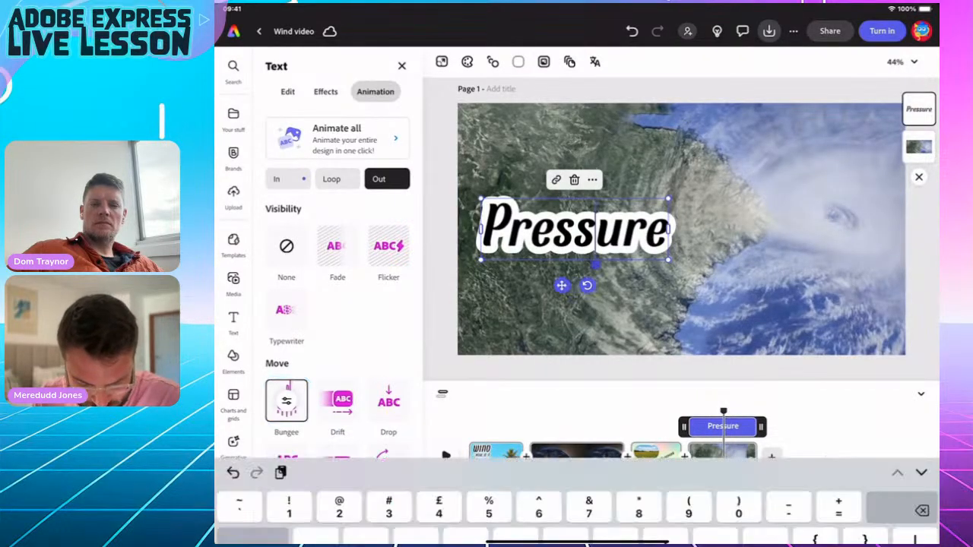
click(920, 521)
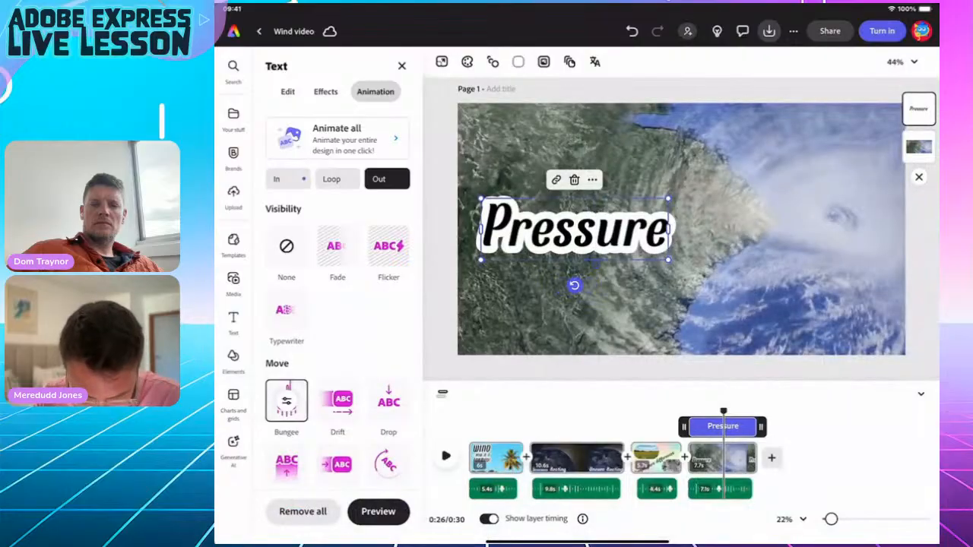
Duplicate the Pressure text, place the copy to its right, and preview both.
click(592, 180)
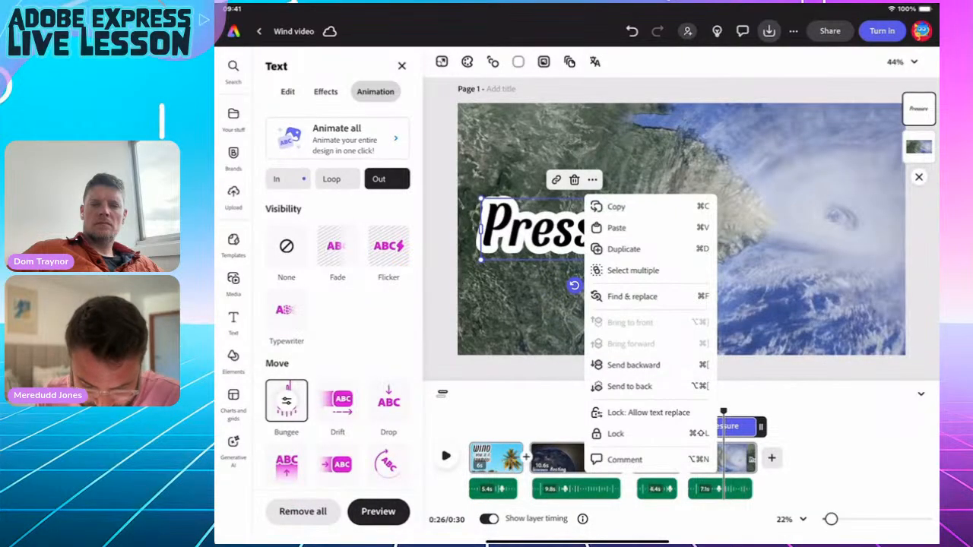
click(623, 248)
drag(576, 228, 794, 228)
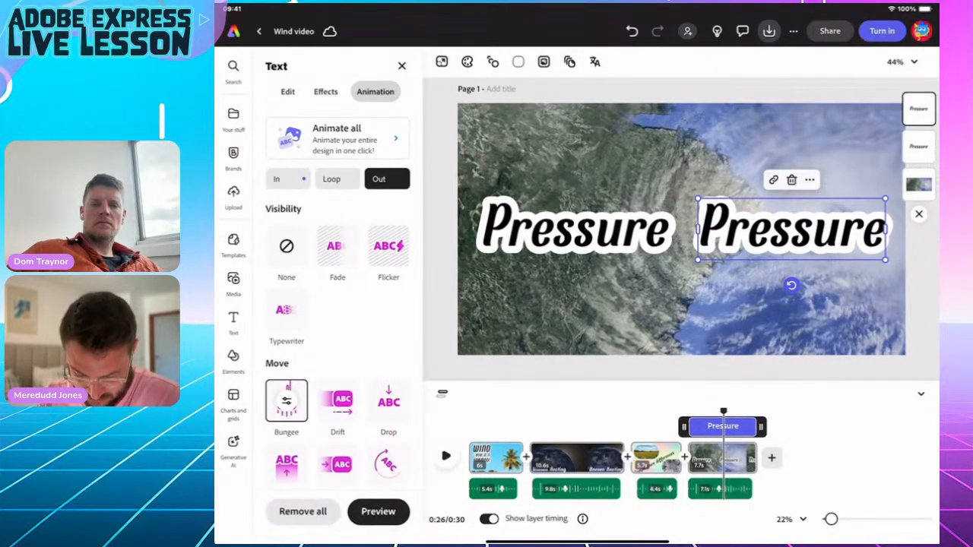
drag(723, 415, 688, 415)
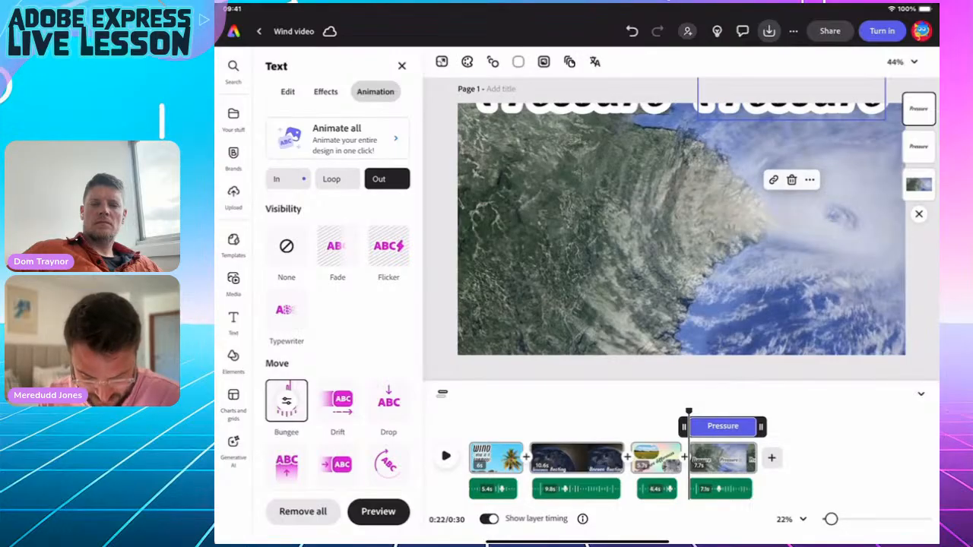
click(446, 456)
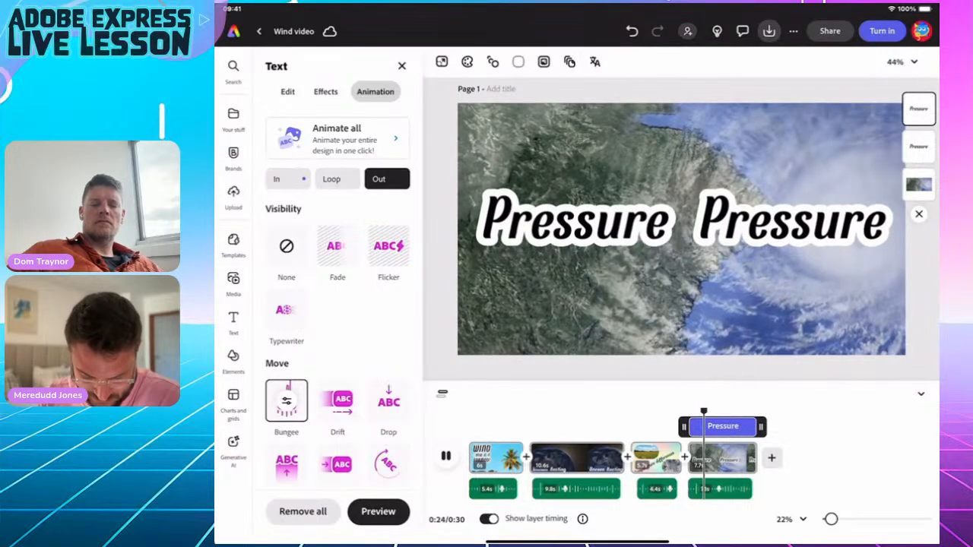
click(445, 456)
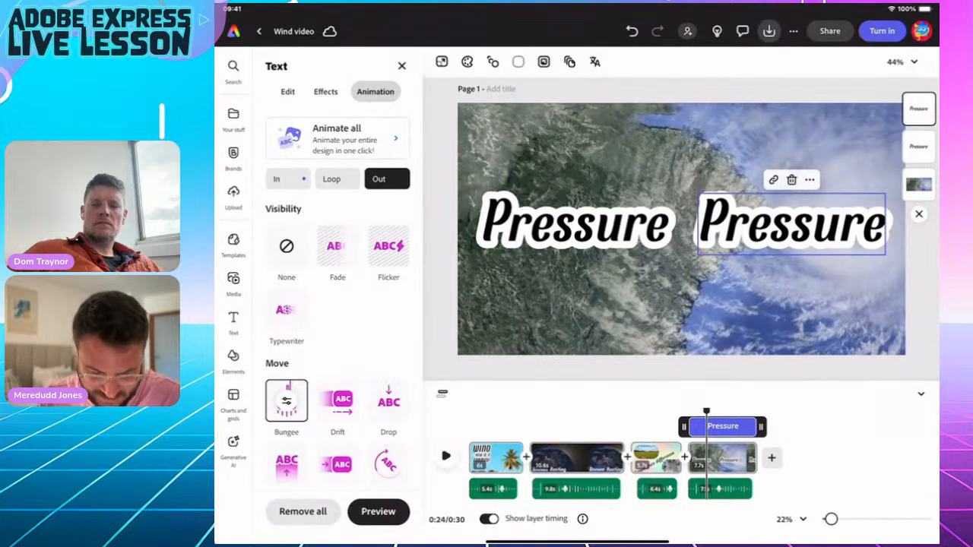
Retype the right-hand copy as 'Gradients'.
click(790, 224)
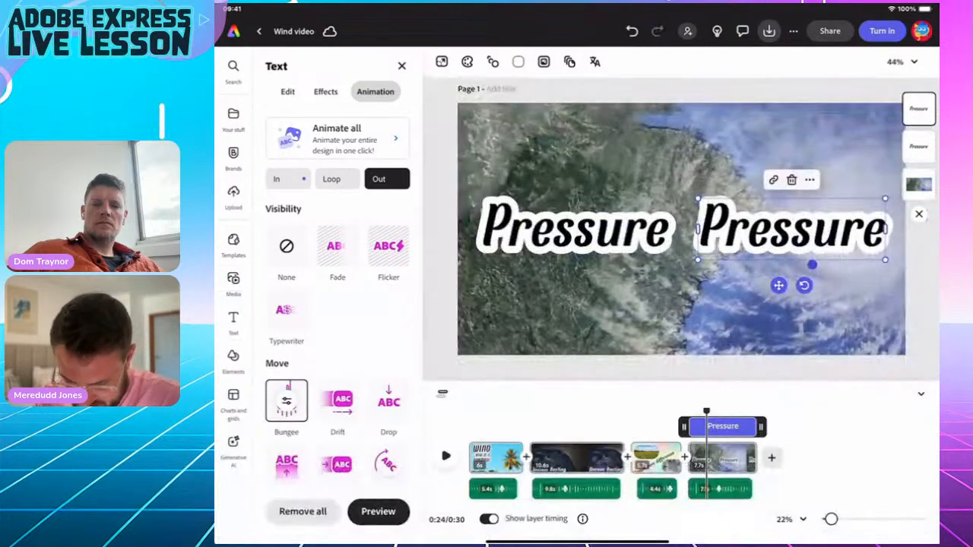
click(791, 228)
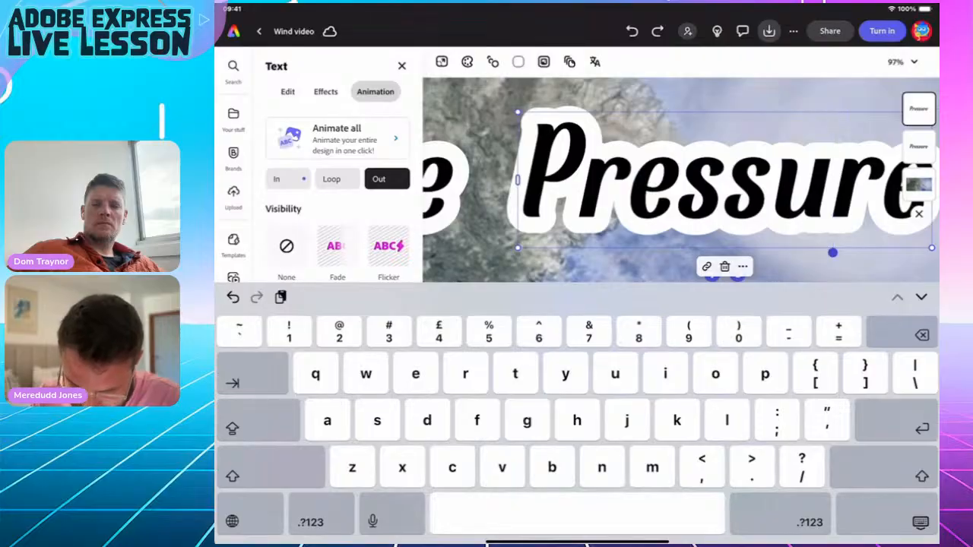
drag(832, 252, 881, 252)
key(BackSpace)
key(BackSpace)
key(BackSpace)
key(BackSpace)
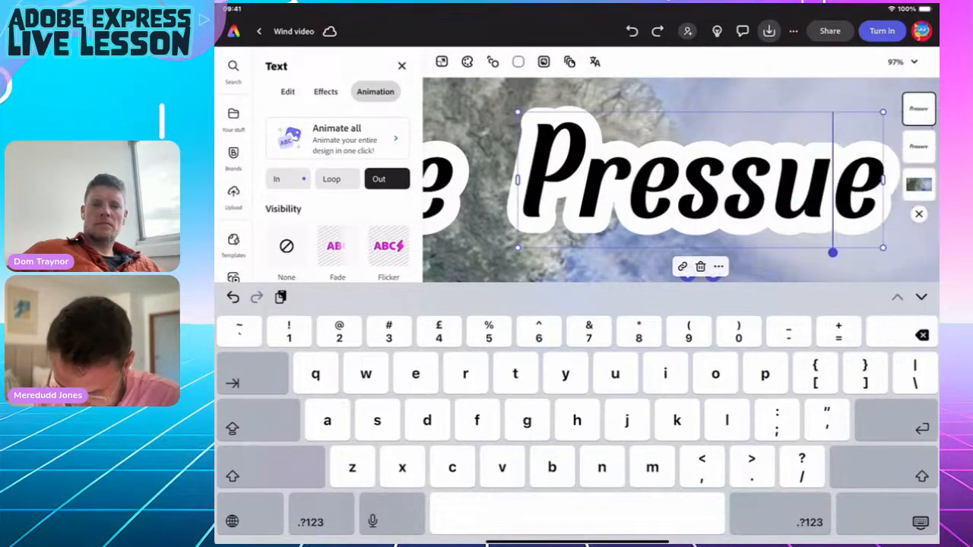
key(BackSpace)
key(BackSpace)
key(BackSpace)
key(BackSpace)
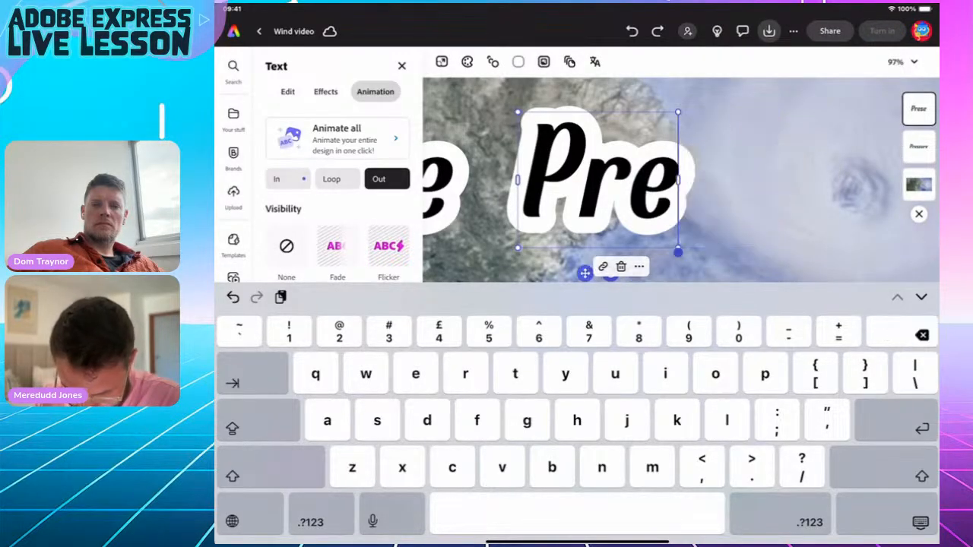
key(BackSpace)
text(Gra)
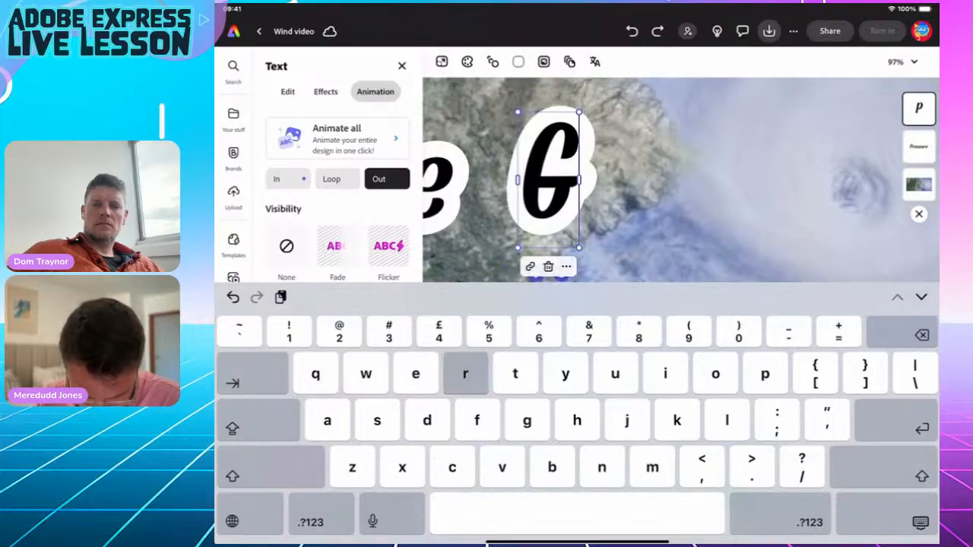
text(dients)
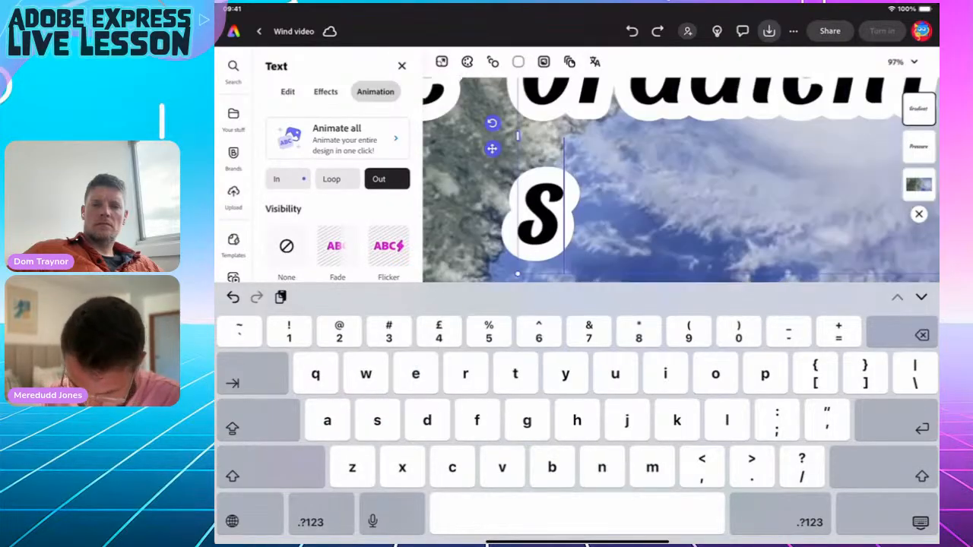
click(920, 522)
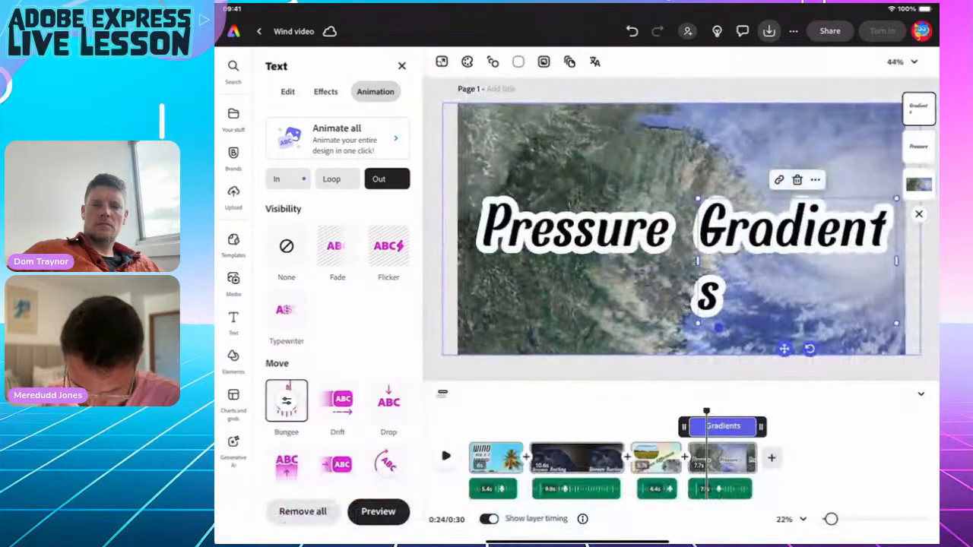
Widen the Gradients box onto one line and nudge Pressure left to space the words.
drag(896, 260, 920, 261)
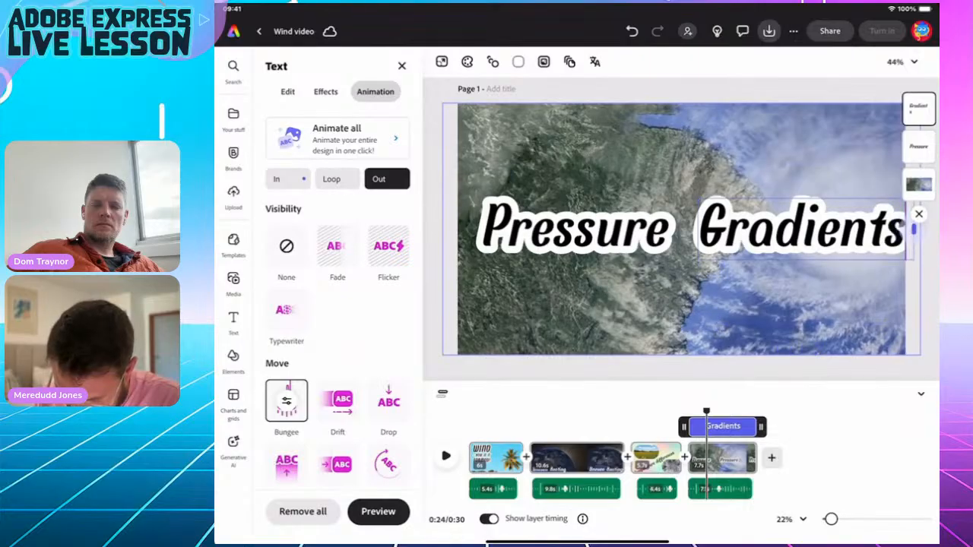
click(790, 228)
click(920, 522)
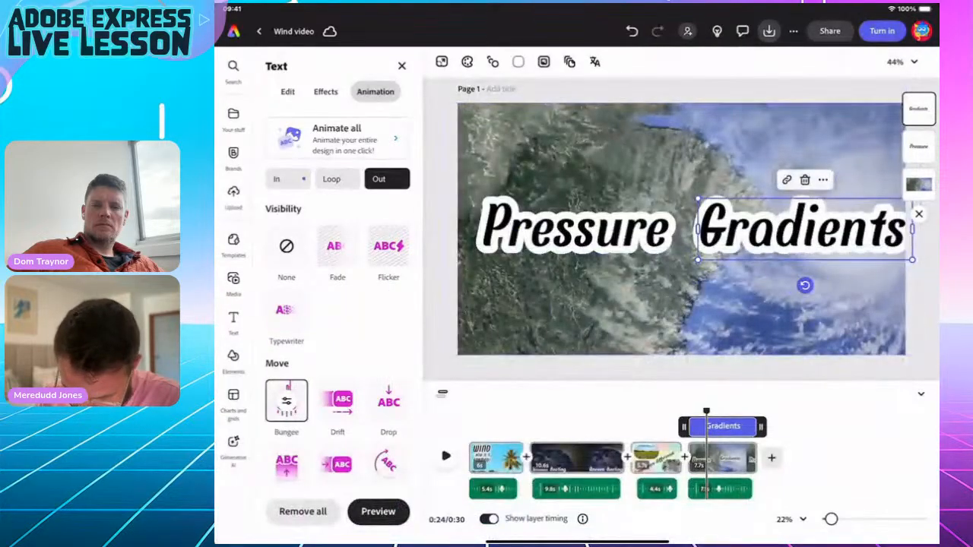
click(786, 228)
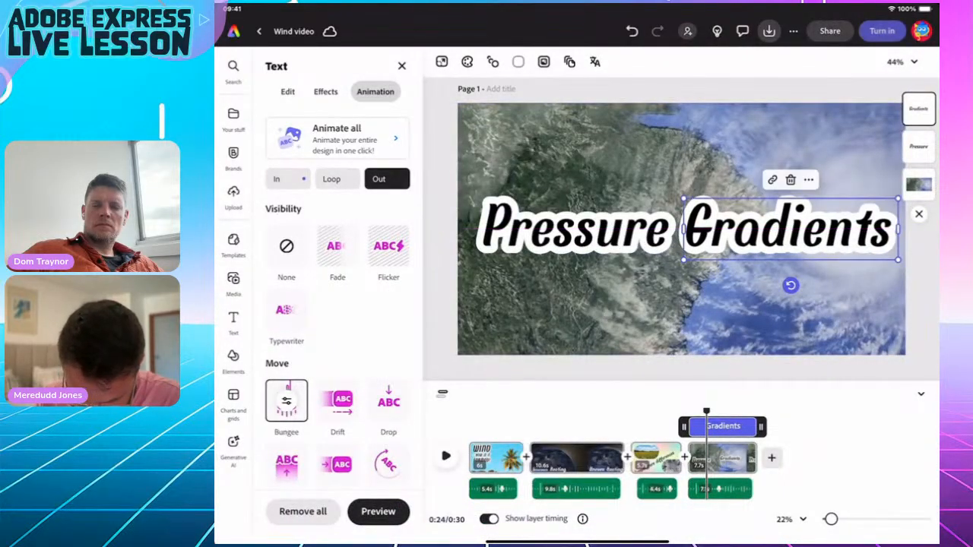
click(574, 228)
drag(573, 228, 567, 228)
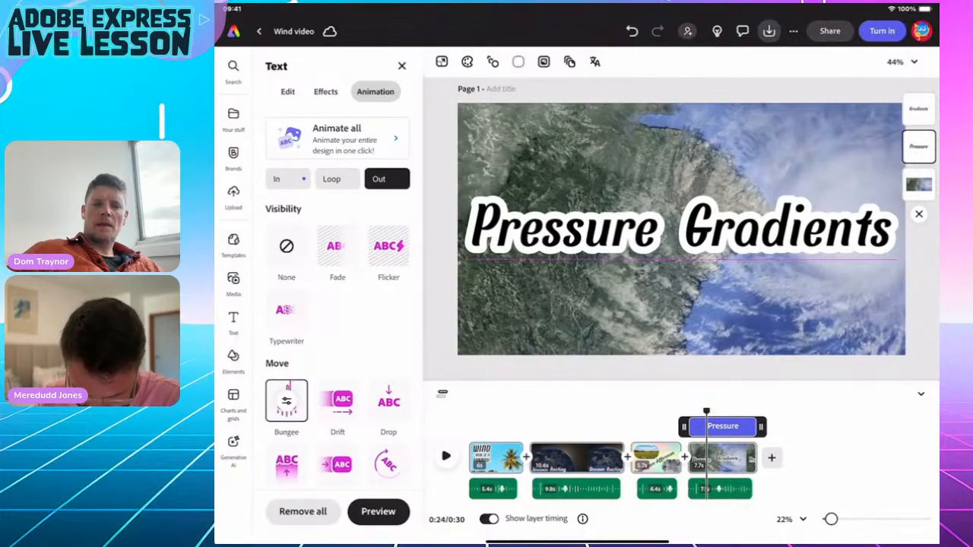
mouse_move(706, 411)
mouse_down()
mouse_move(751, 411)
mouse_move(688, 411)
mouse_up()
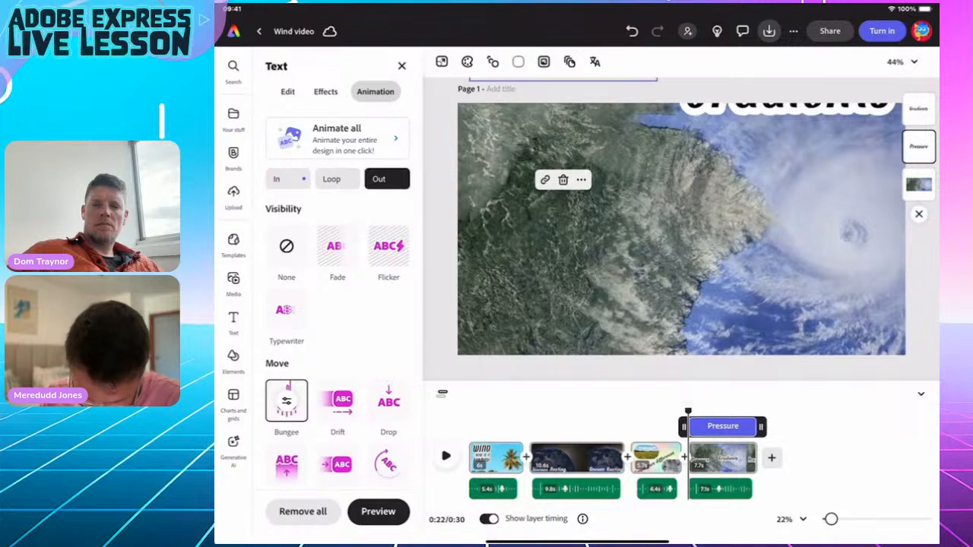
key(space)
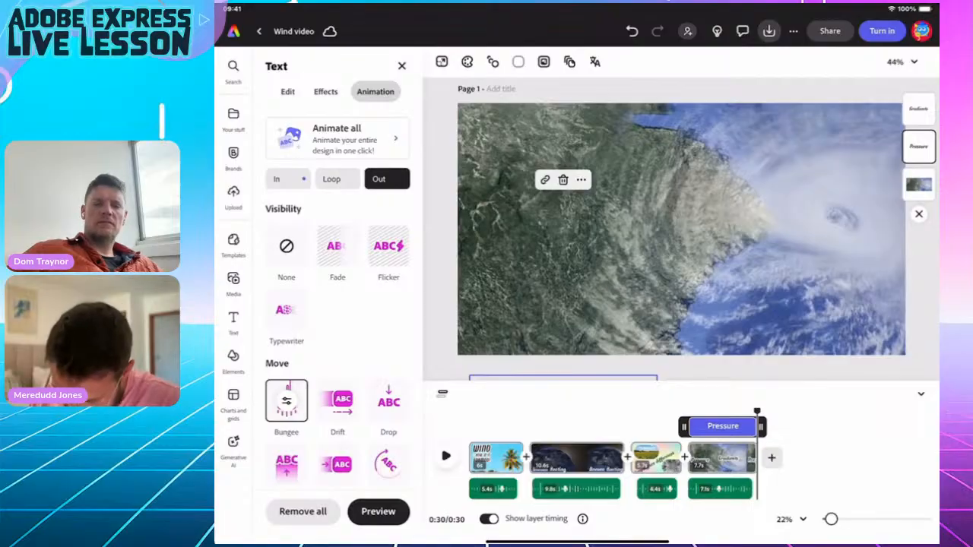
drag(756, 411, 718, 411)
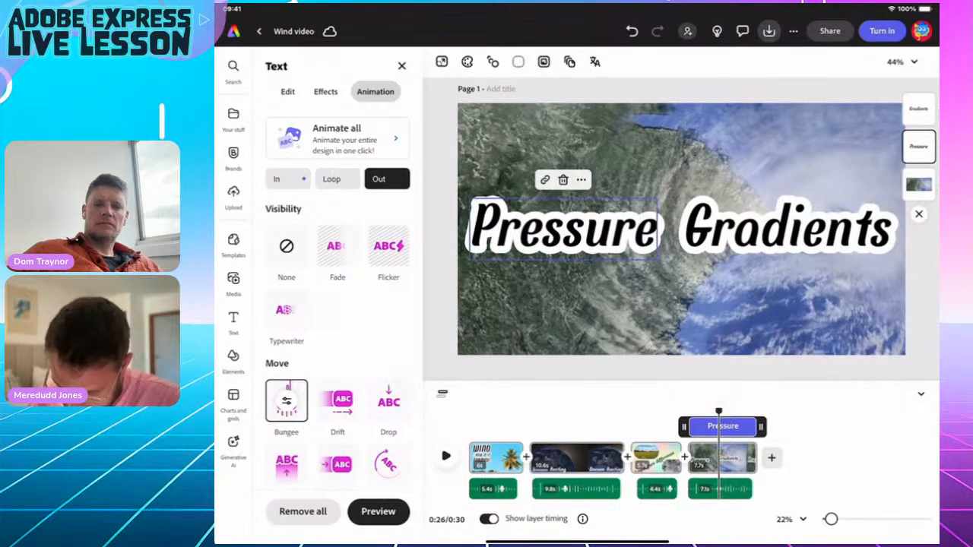
click(788, 228)
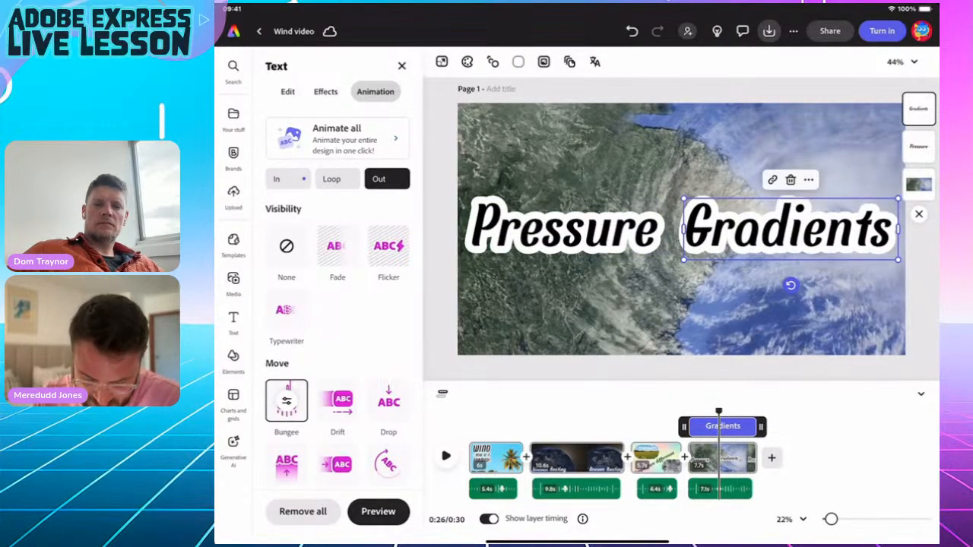
Set the Gradients Bungee entrance to move upward.
click(287, 178)
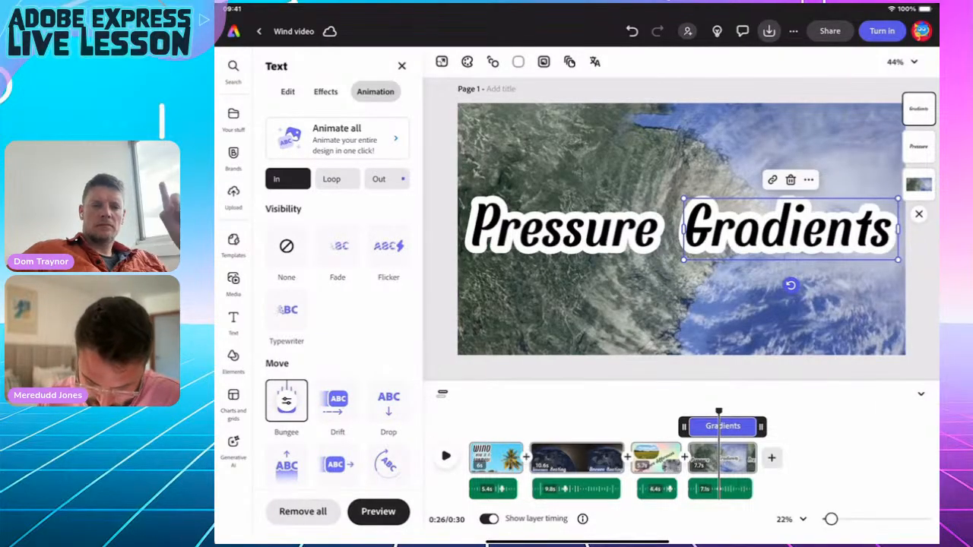
click(286, 401)
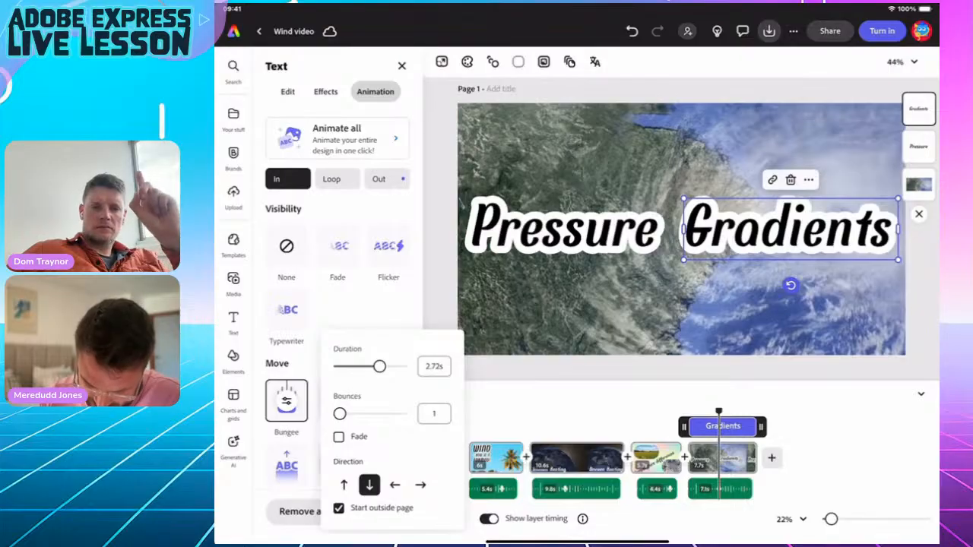
click(343, 484)
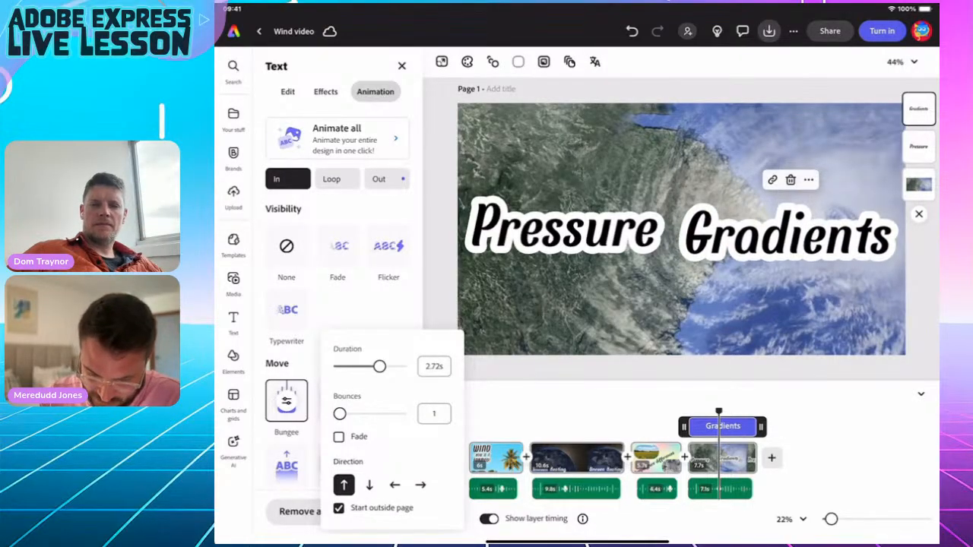
click(379, 178)
Give Gradients an upward Bungee exit and preview the animations from 0:22.
click(379, 179)
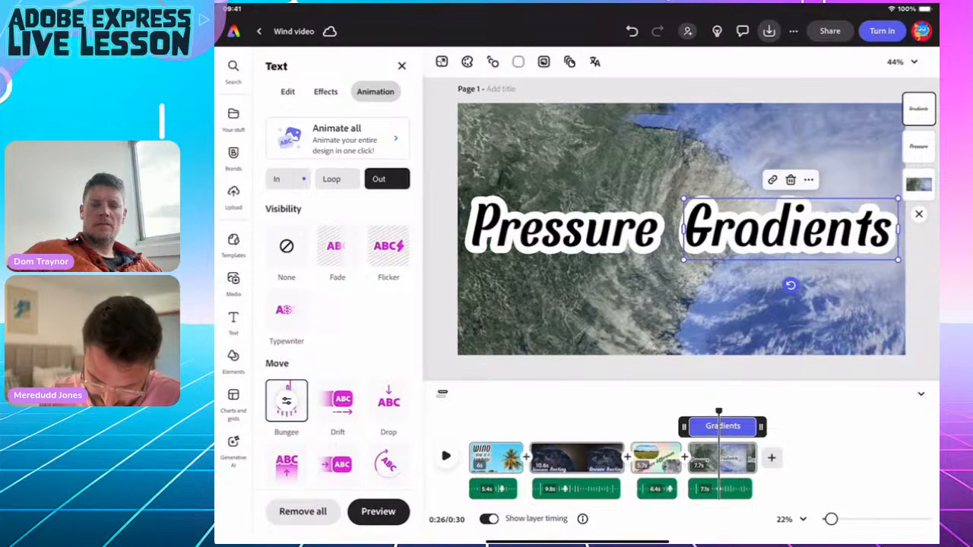
click(286, 400)
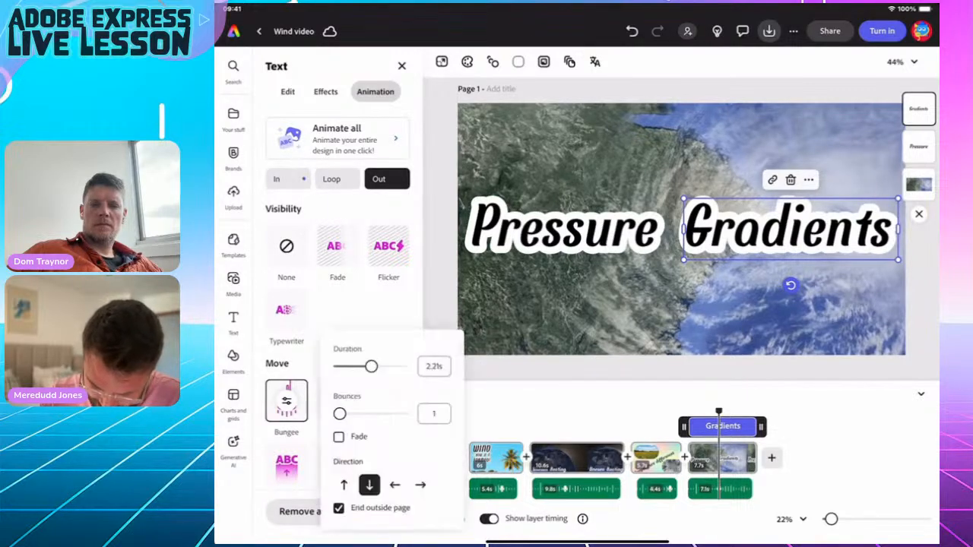
click(343, 485)
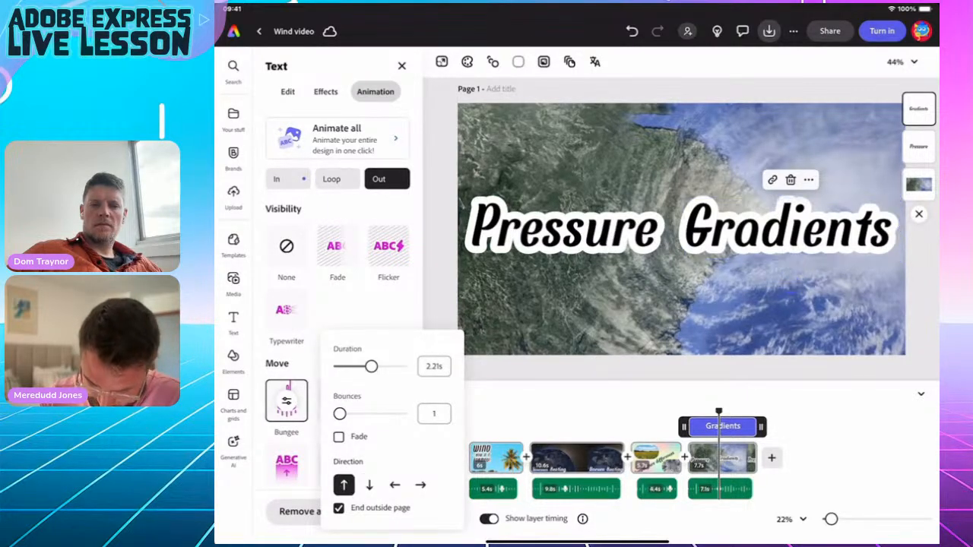
click(372, 310)
drag(719, 411, 677, 411)
key(space)
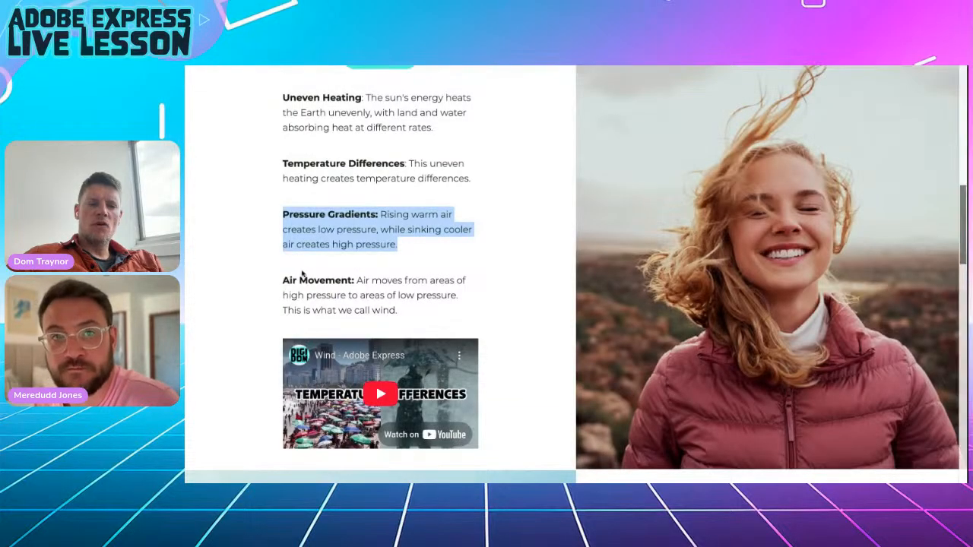
Copy the Air Movement paragraph from the wind web page and return to the Wind Video editor.
drag(283, 281, 409, 306)
key(ctrl+c)
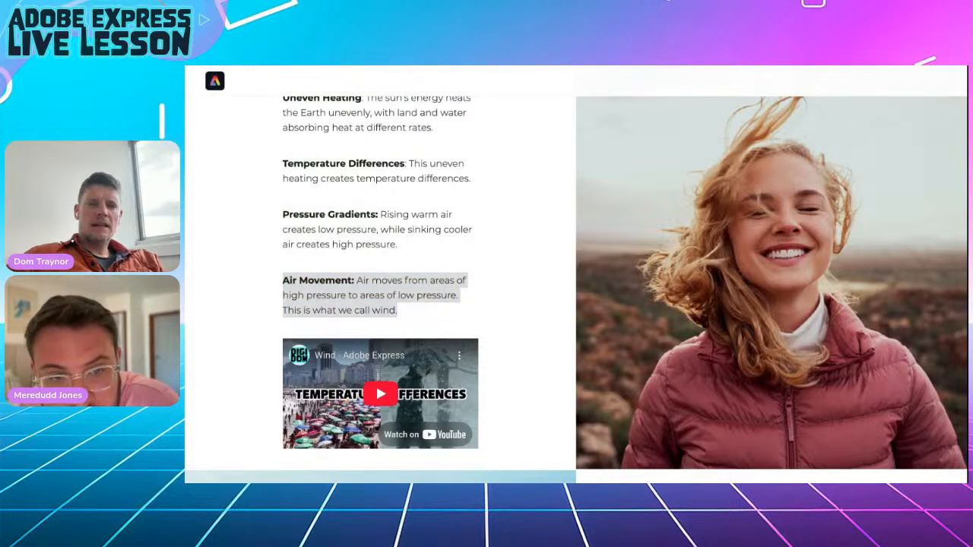
key(ctrl+Tab)
Add a blank final scene with a text box holding the pasted Air Movement sentence, centred.
click(950, 418)
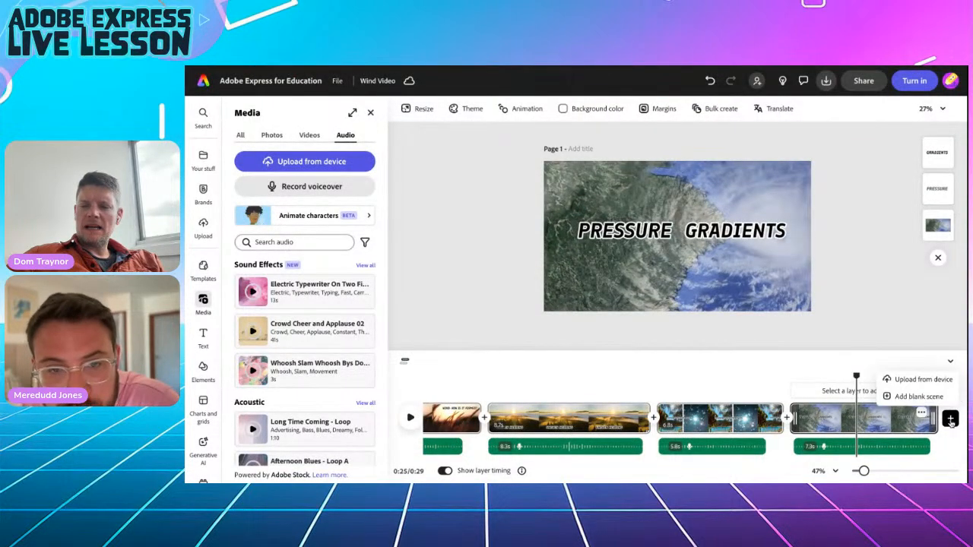
click(919, 395)
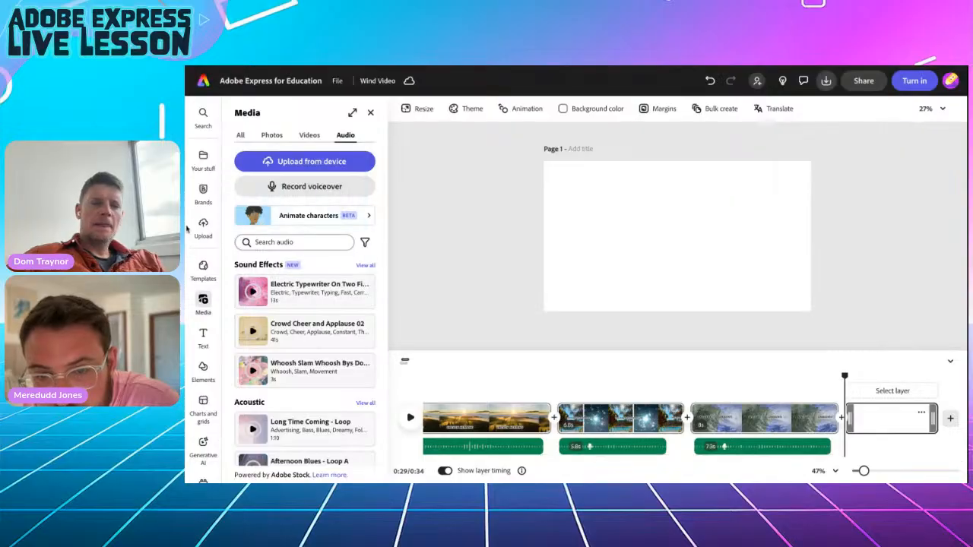
click(203, 336)
click(282, 138)
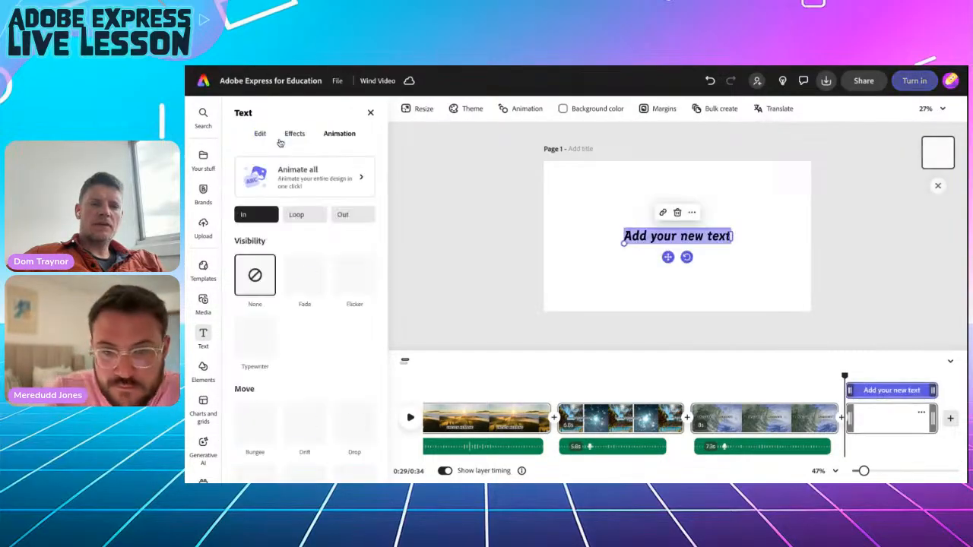
key(ctrl+v)
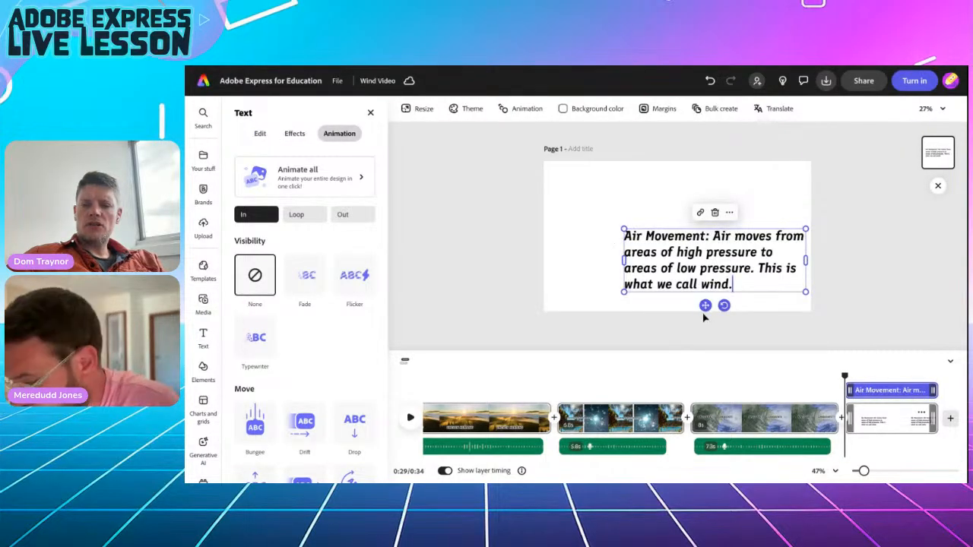
drag(706, 305, 667, 282)
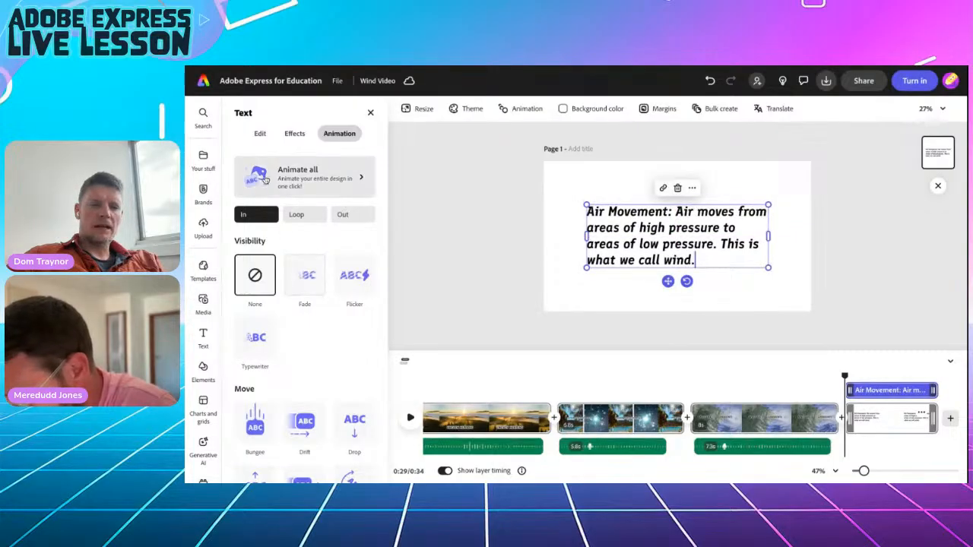
Apply the Dynamic text layout and a white outline of thickness 38.
click(260, 133)
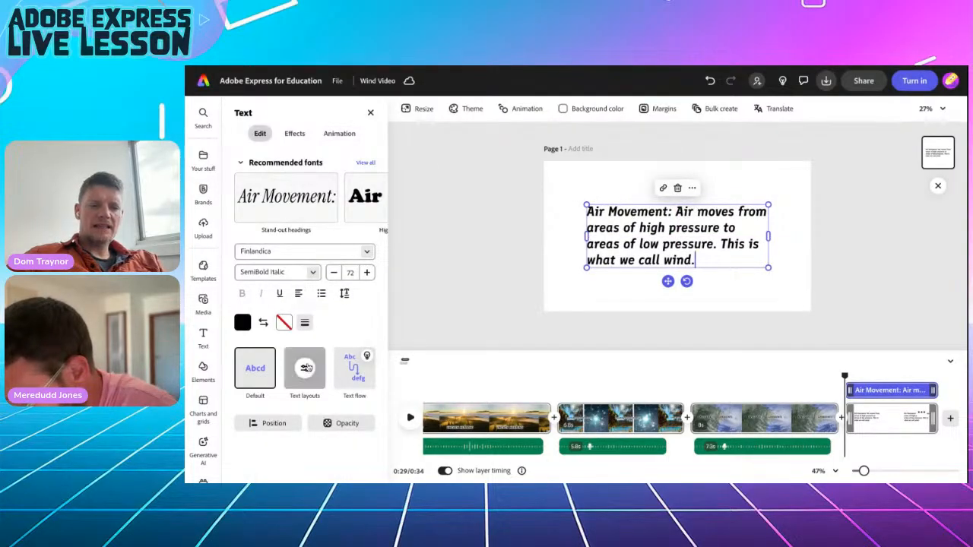
click(304, 368)
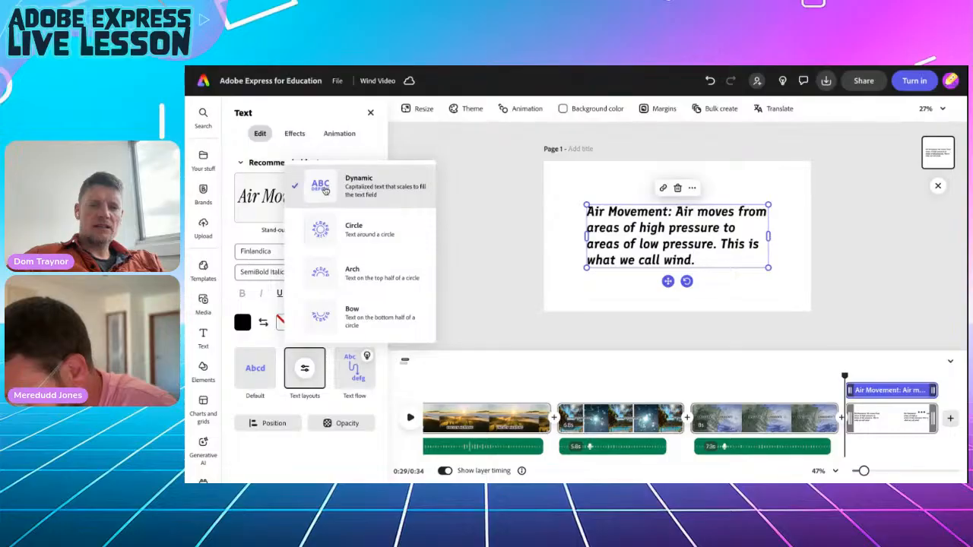
click(324, 192)
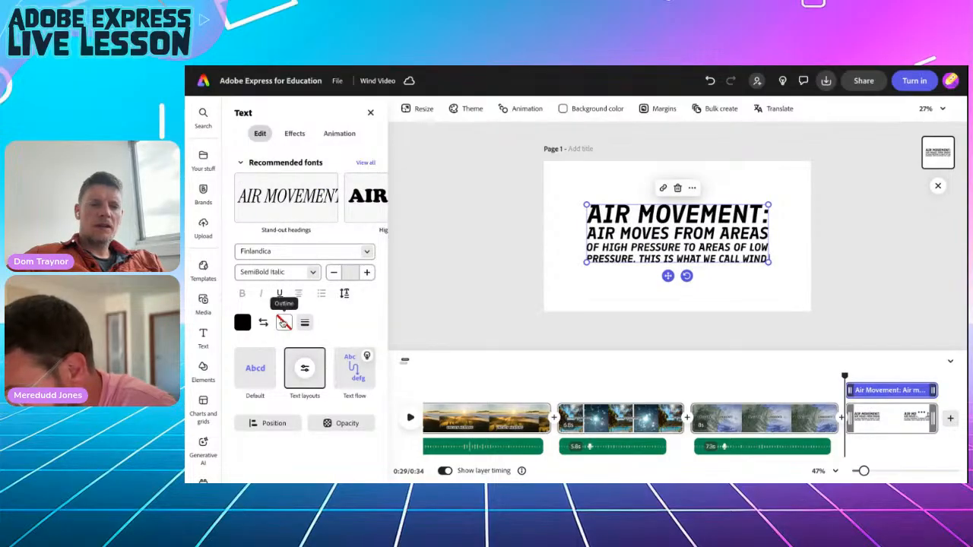
click(283, 322)
click(336, 292)
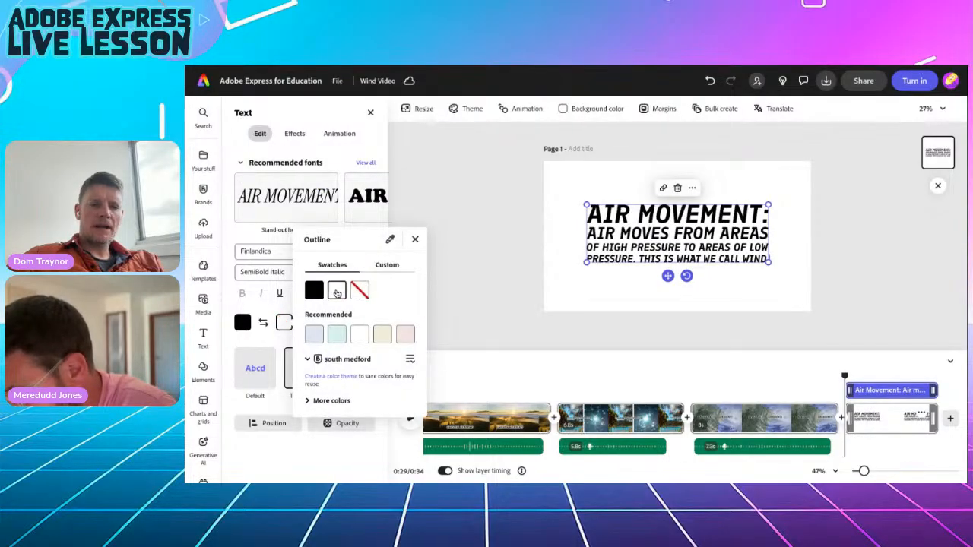
click(304, 322)
click(304, 322)
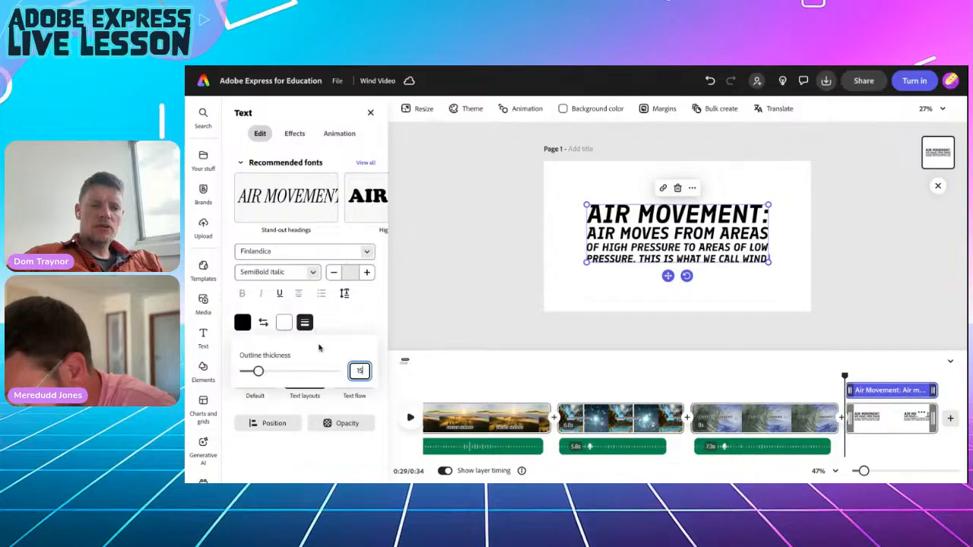
drag(258, 373, 279, 373)
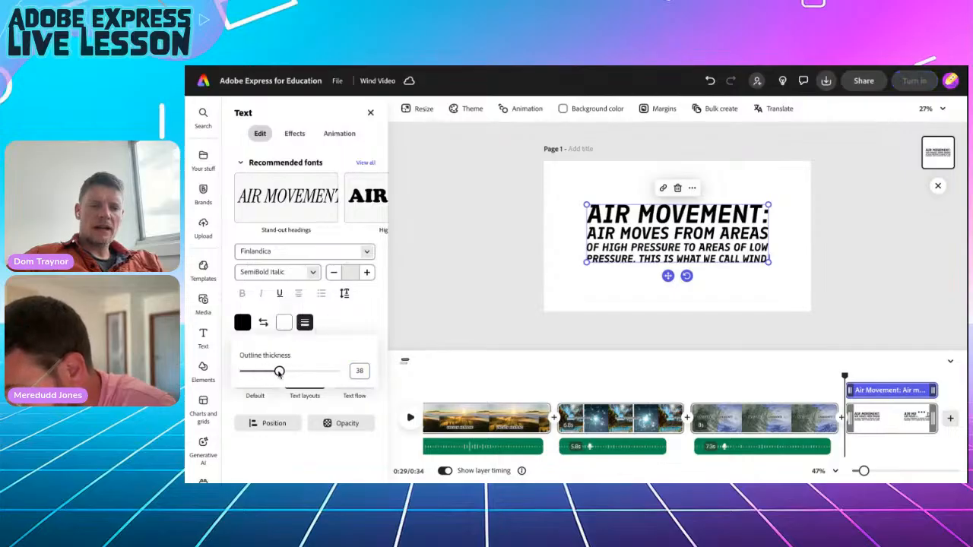
click(203, 302)
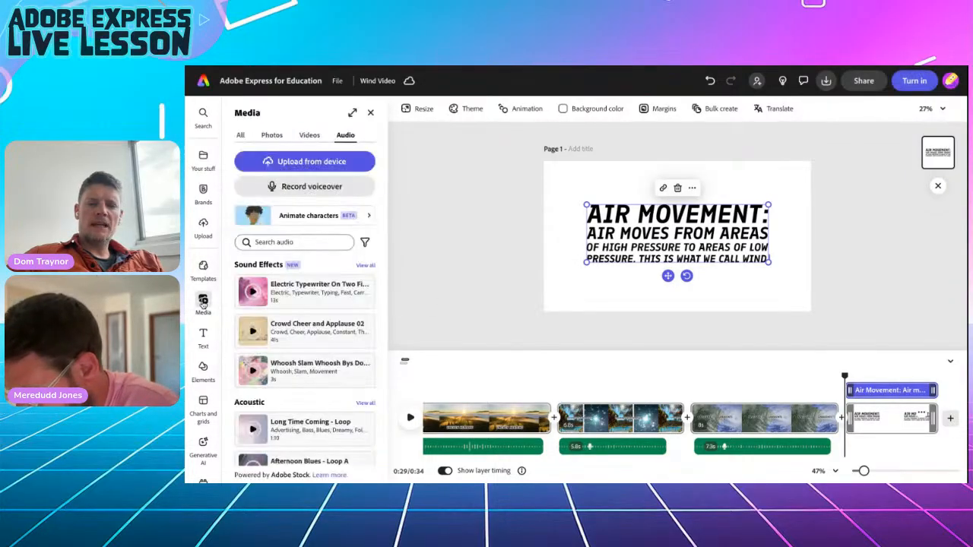
Search stock videos for 'wind' and fill the Air Movement scene with the misty palm-tree clip.
click(306, 136)
click(280, 243)
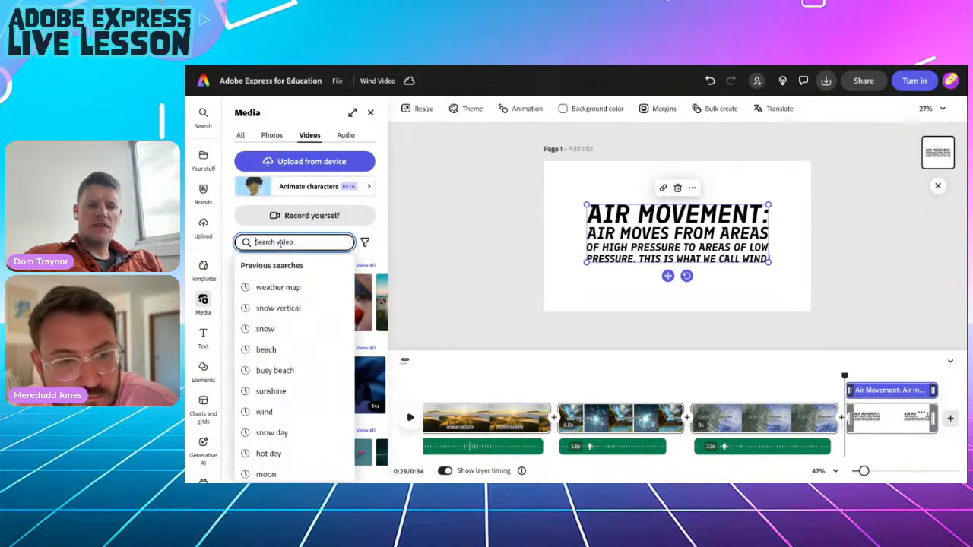
text(wind)
key(Return)
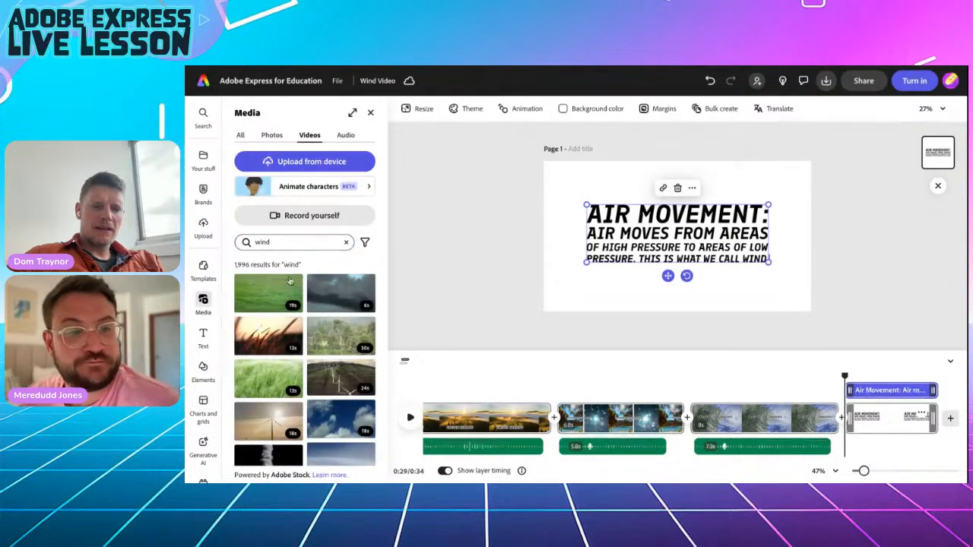
scroll(300, 364, down, 10)
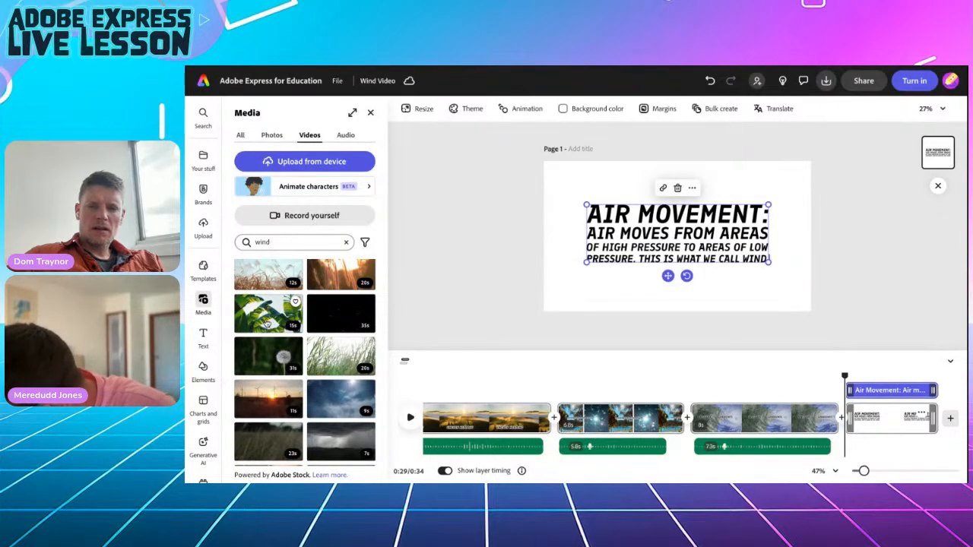
scroll(267, 323, down, 5)
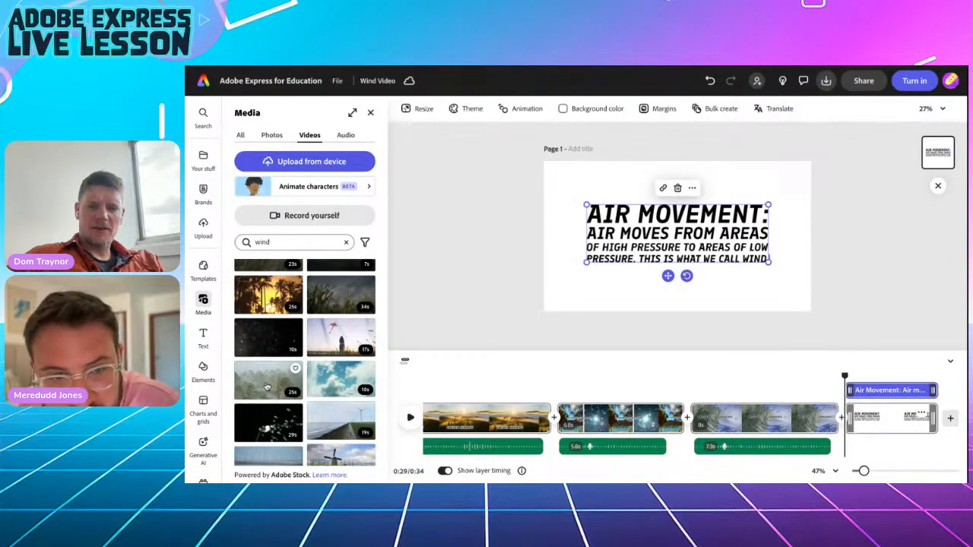
click(267, 378)
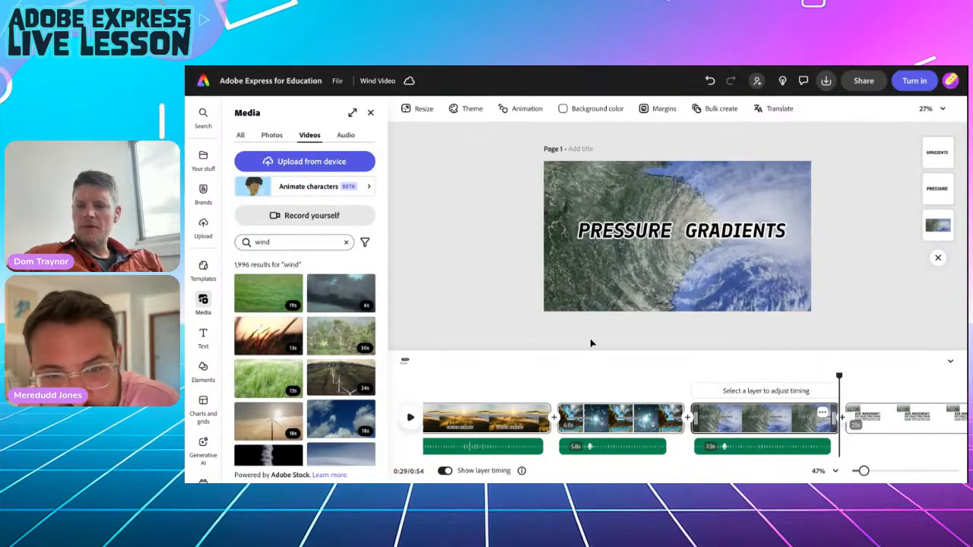
drag(838, 377, 858, 377)
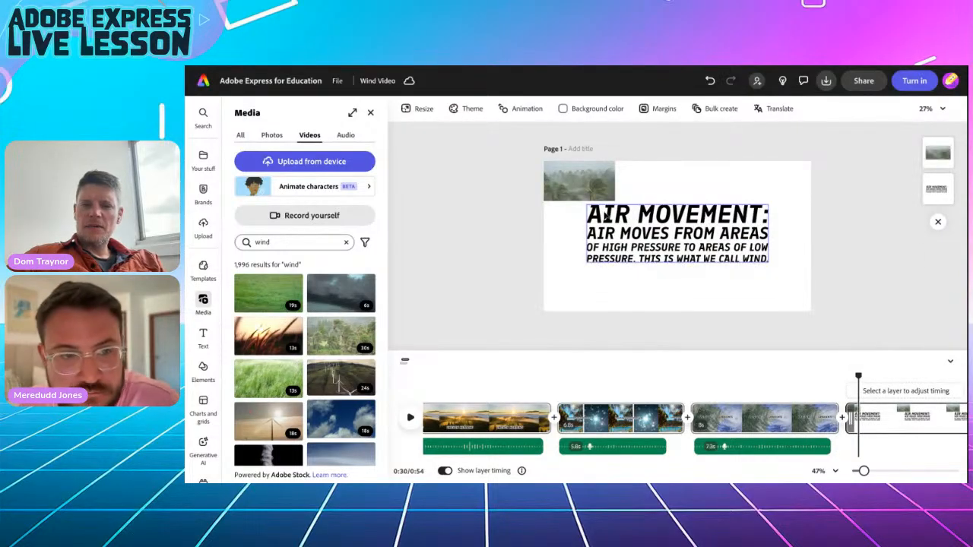
click(579, 191)
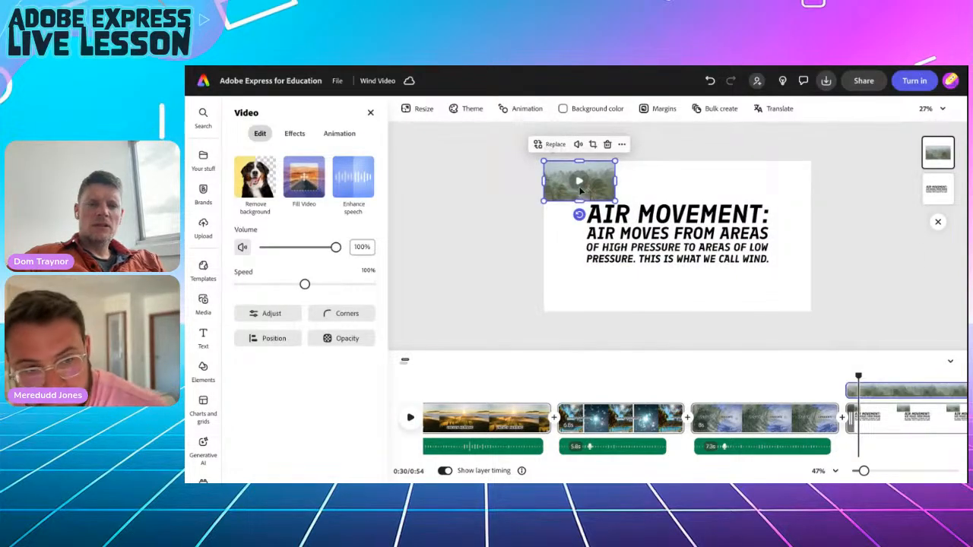
click(300, 174)
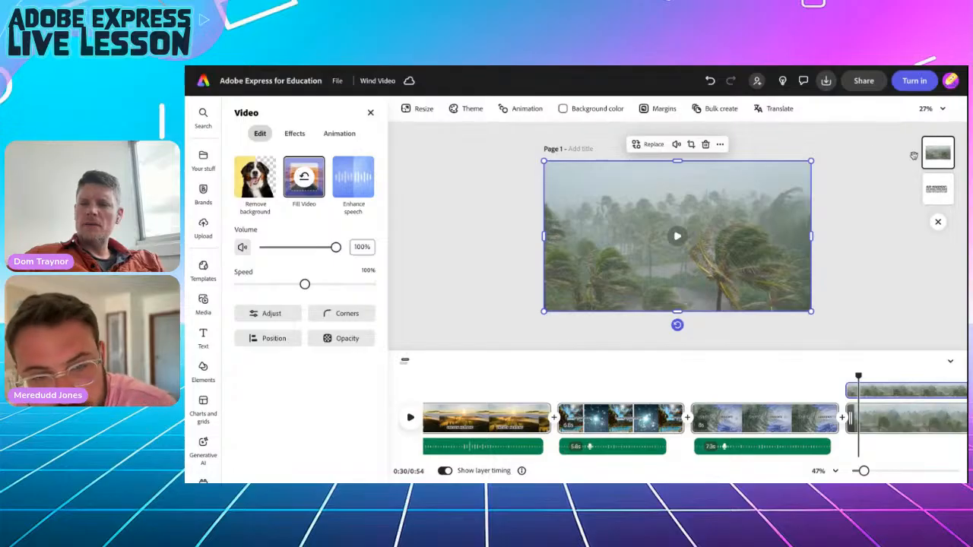
click(937, 190)
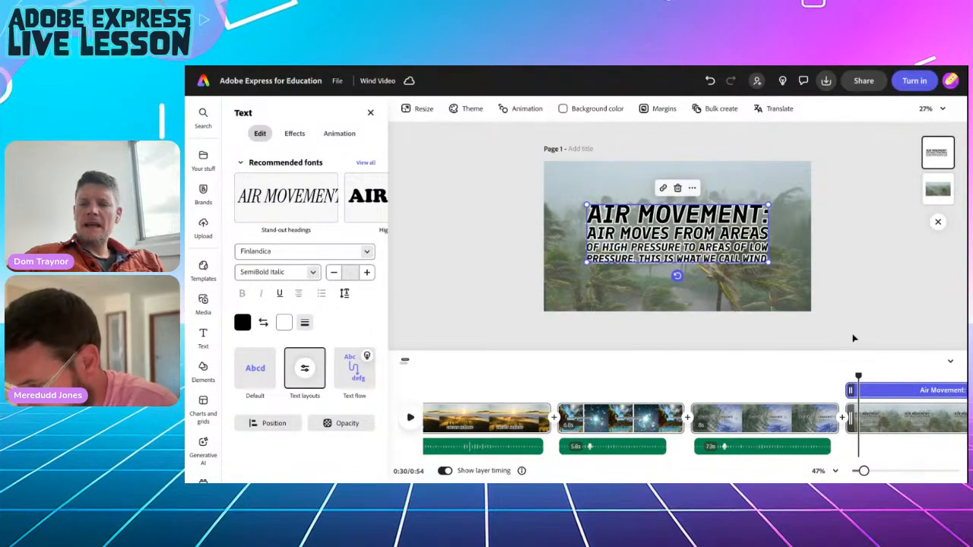
Record a voiceover for the Air Movement scene using the Razer Seiren Mini microphone.
scroll(778, 416, right, 5)
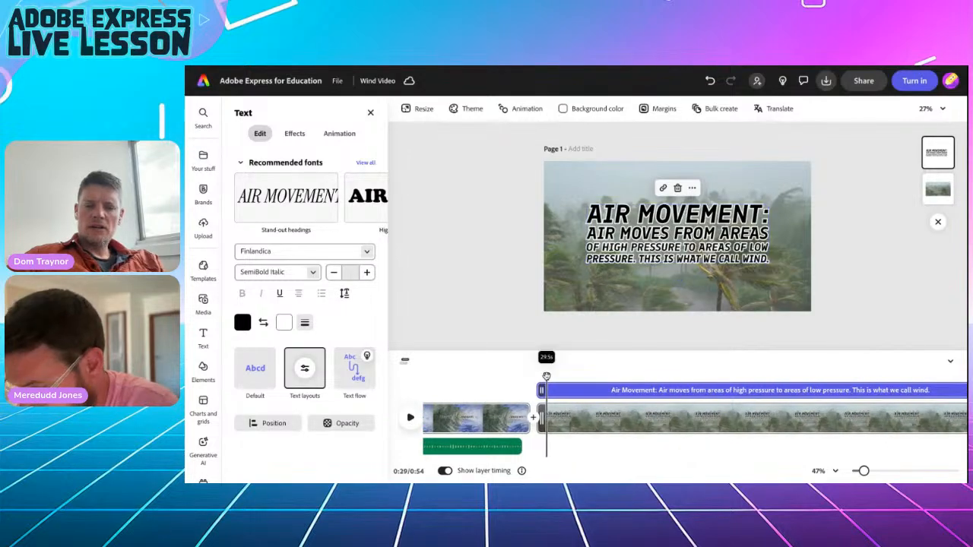
drag(550, 376, 541, 376)
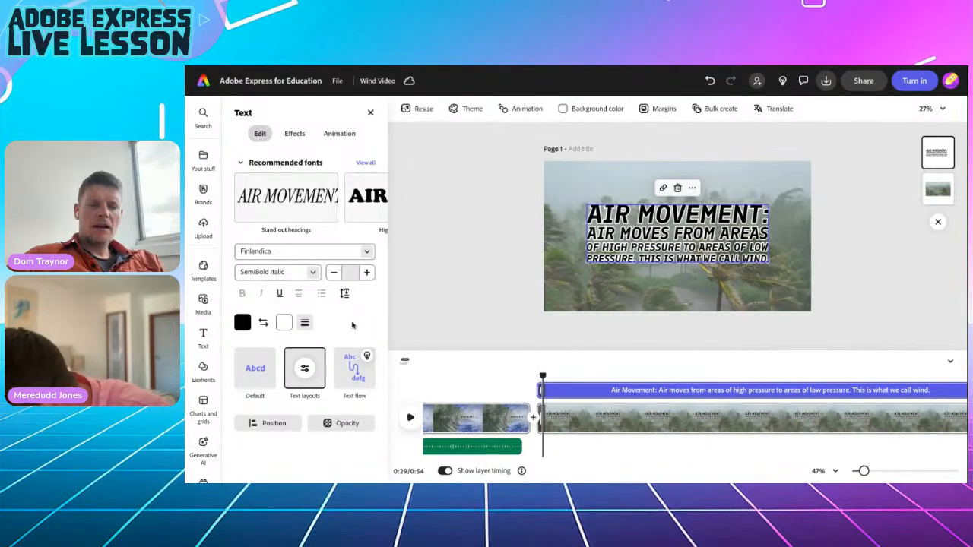
click(198, 303)
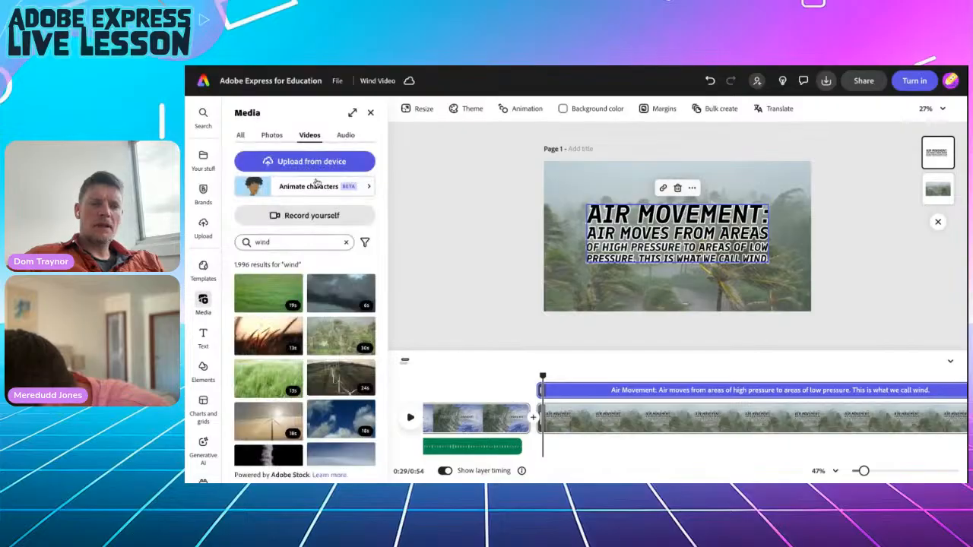
click(339, 137)
click(300, 189)
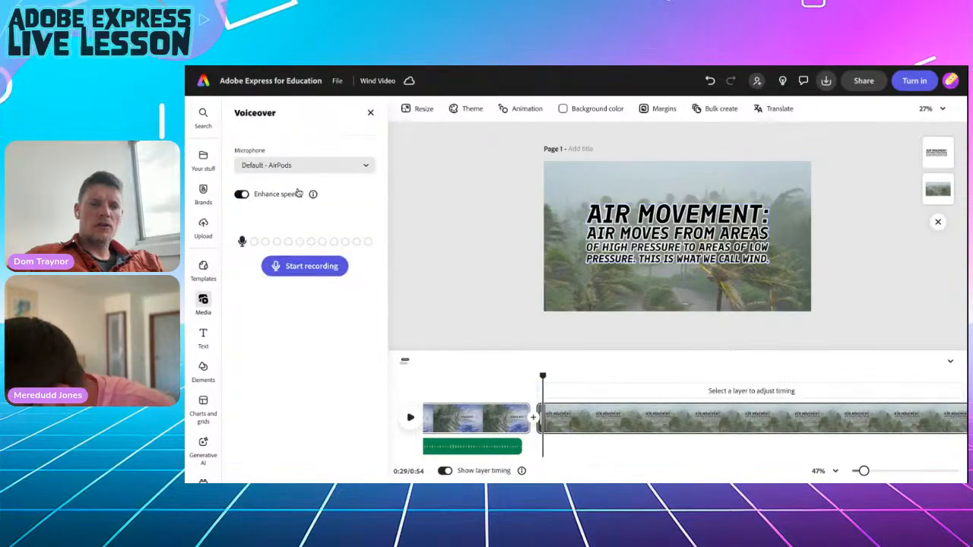
click(289, 165)
click(281, 236)
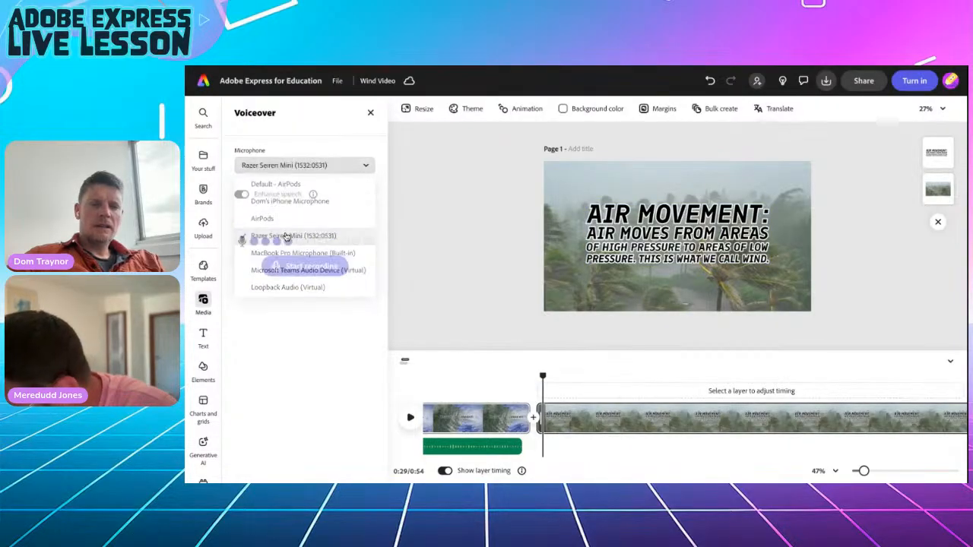
click(294, 264)
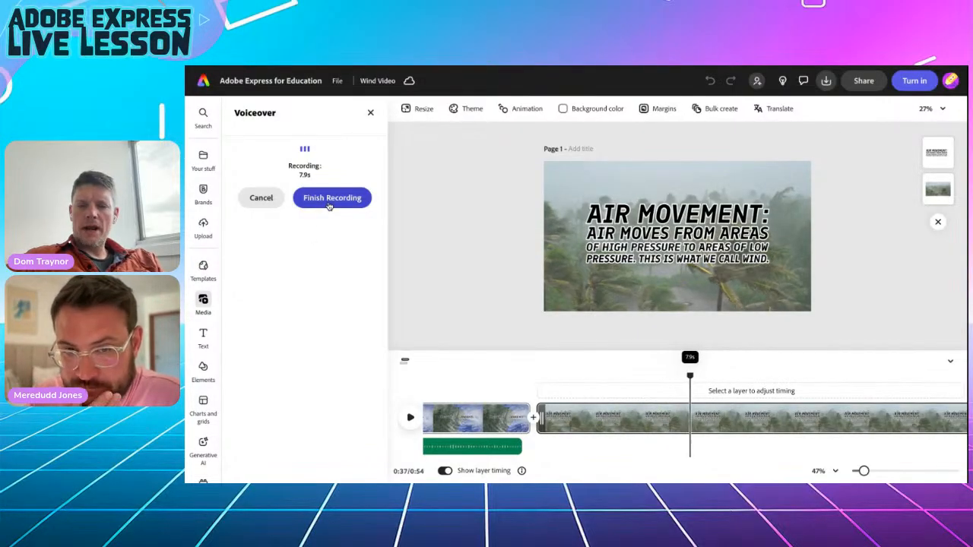
click(329, 204)
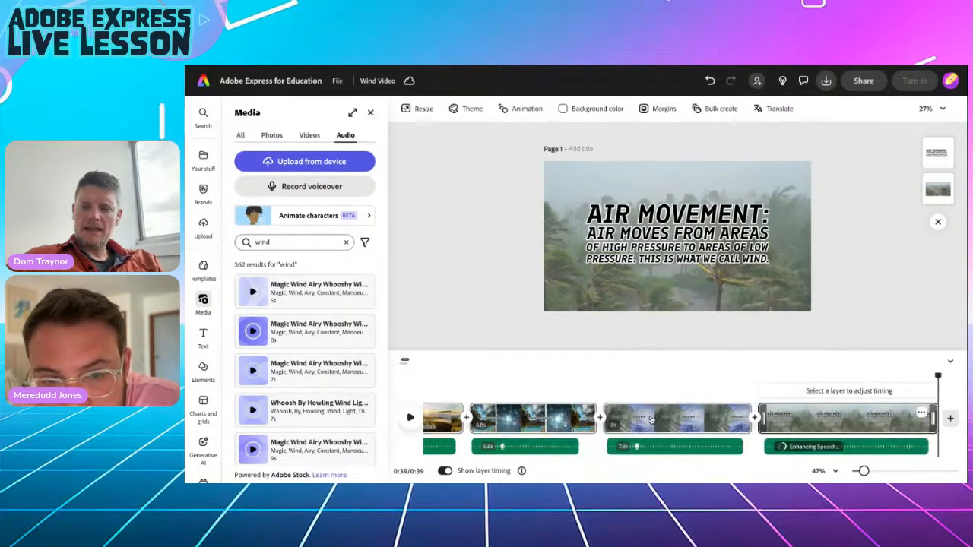
Play back the new narration from about 0:31, then select the Air Movement headline.
drag(937, 375, 776, 386)
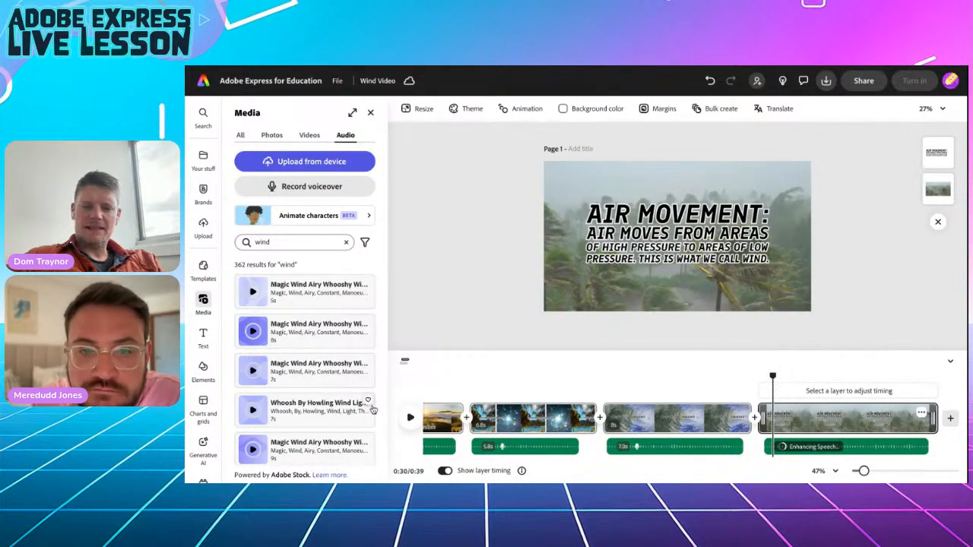
click(411, 418)
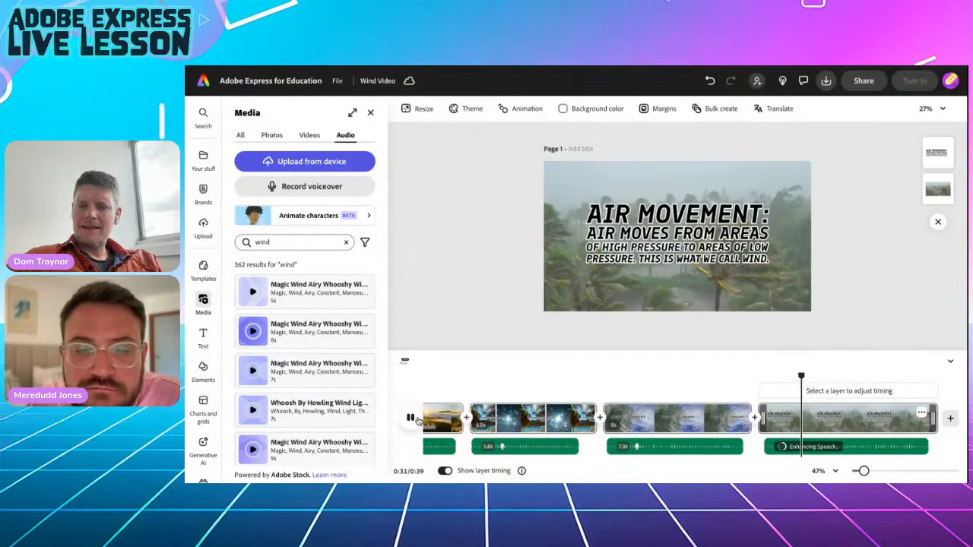
click(410, 417)
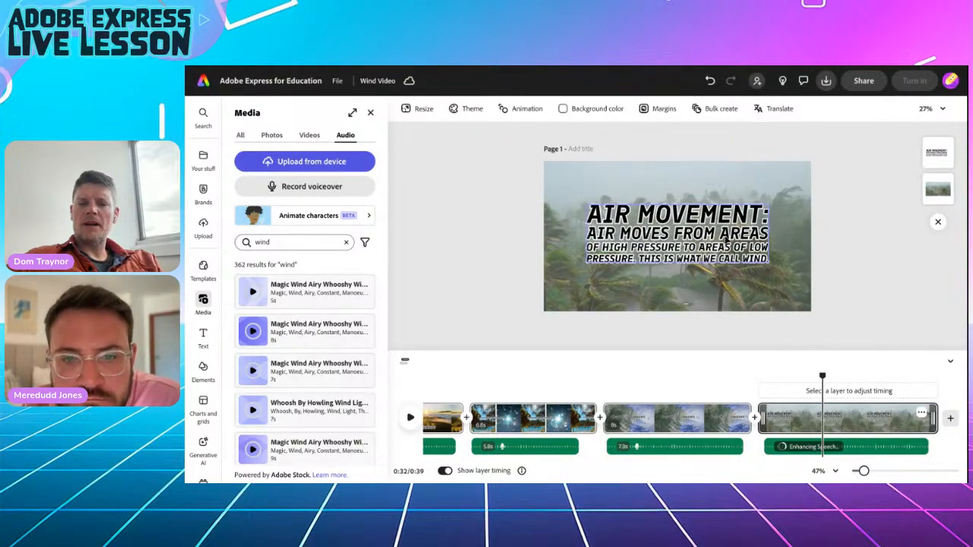
click(696, 233)
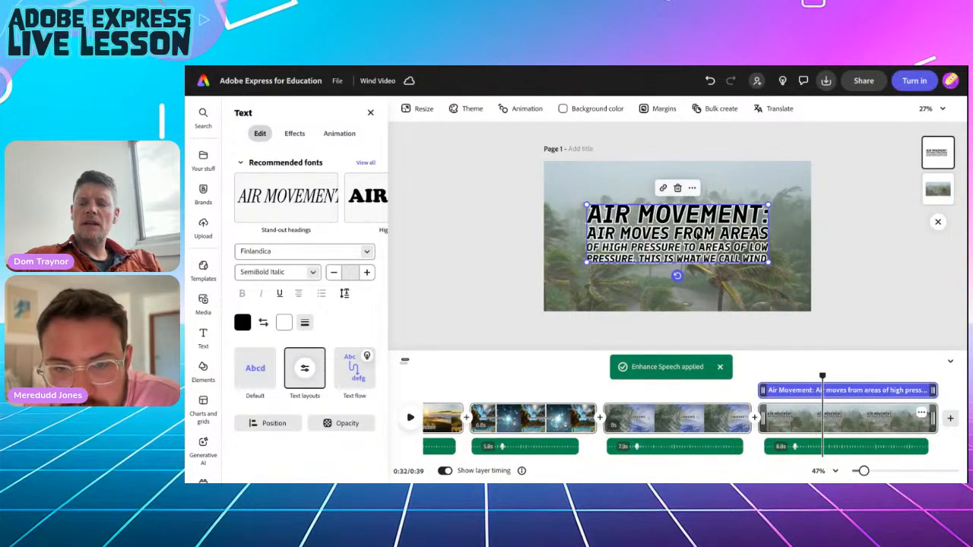
Trim the headline to 'Air Movement: This is what we call wind.' and move it slightly lower.
double_click(696, 234)
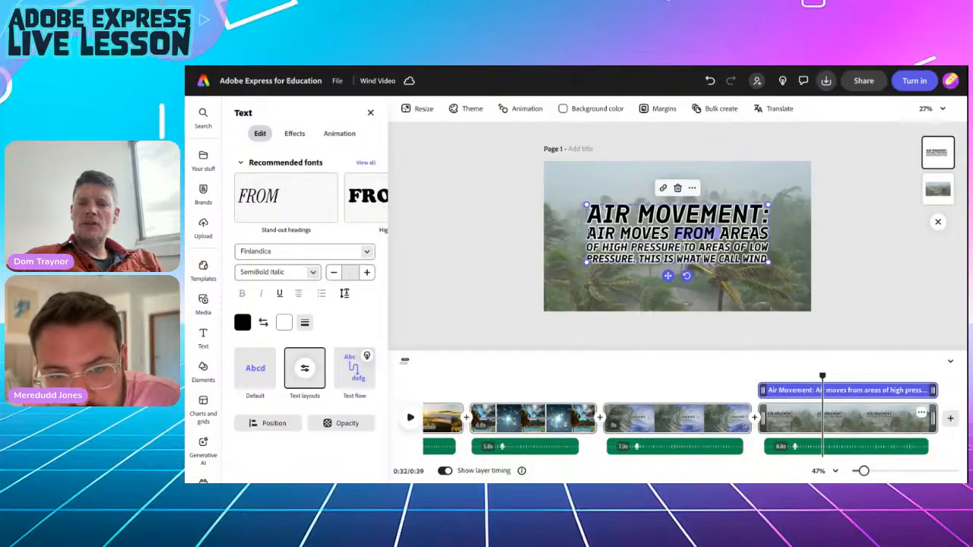
drag(587, 233, 767, 259)
key(BackSpace)
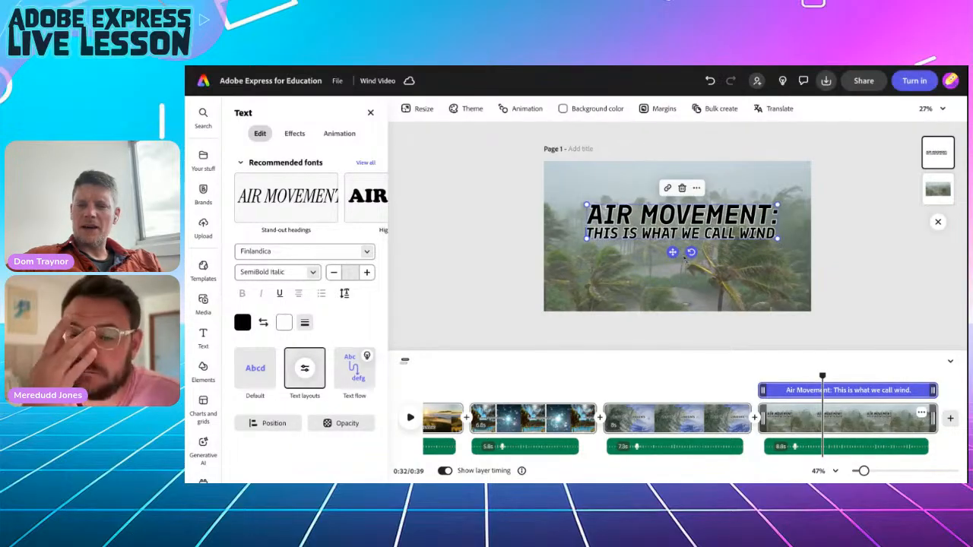
drag(672, 252, 668, 266)
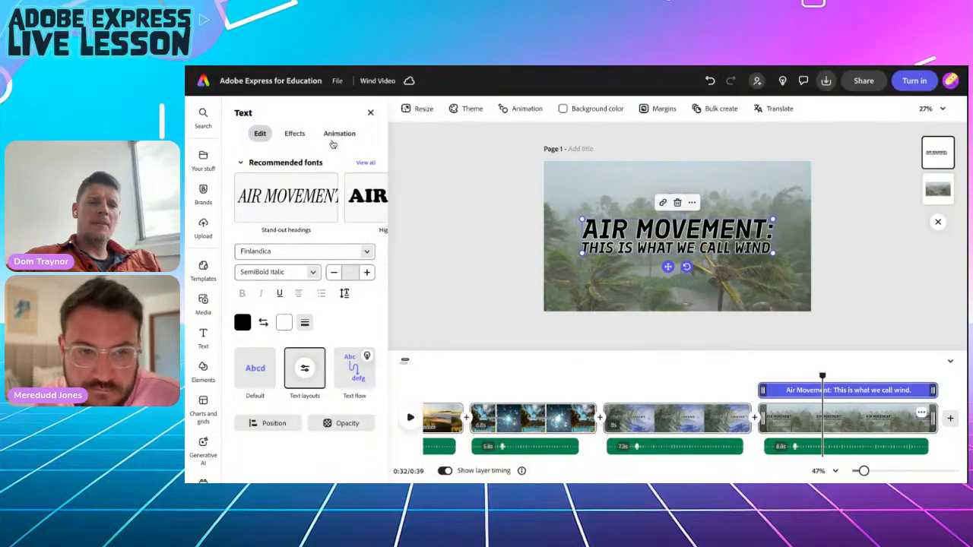
Give the Air Movement headline a Blinking loop animation.
click(337, 135)
click(298, 217)
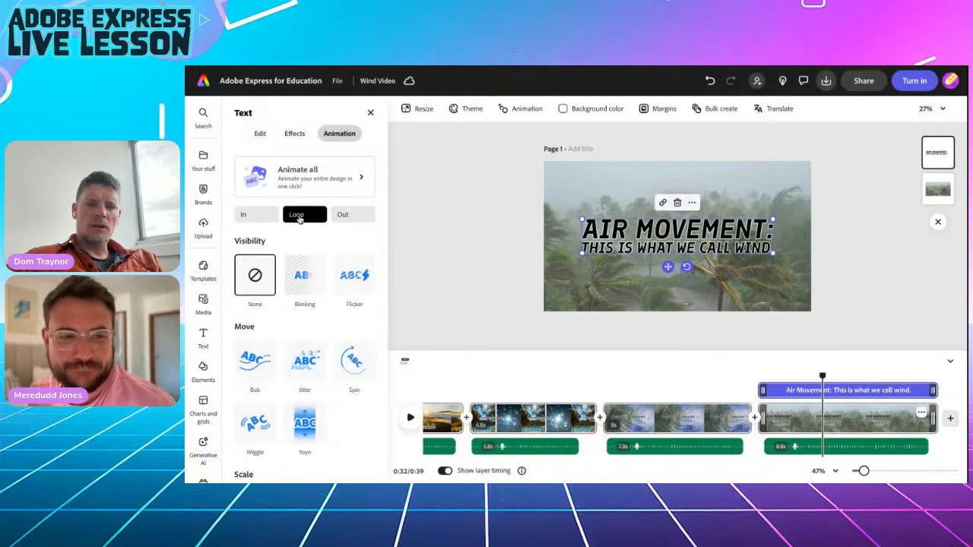
click(299, 275)
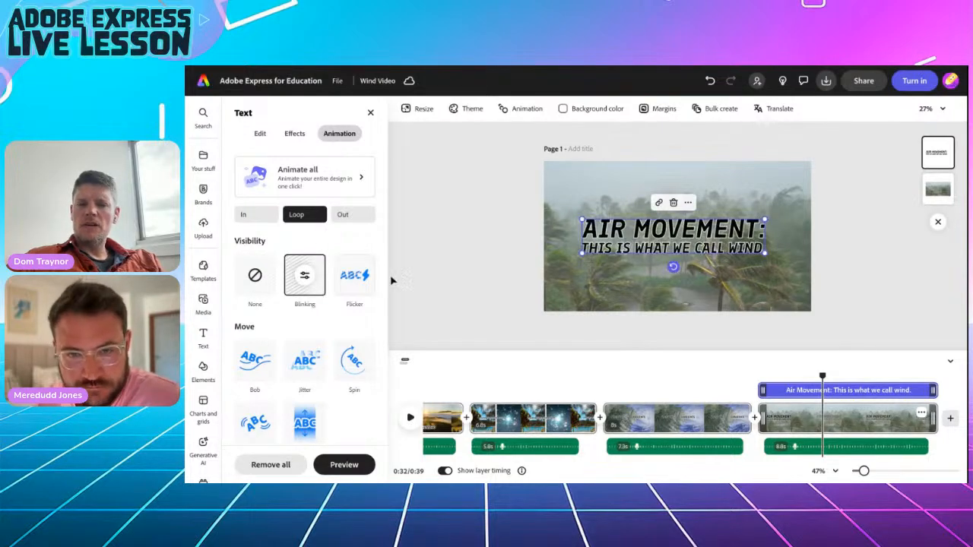
click(417, 290)
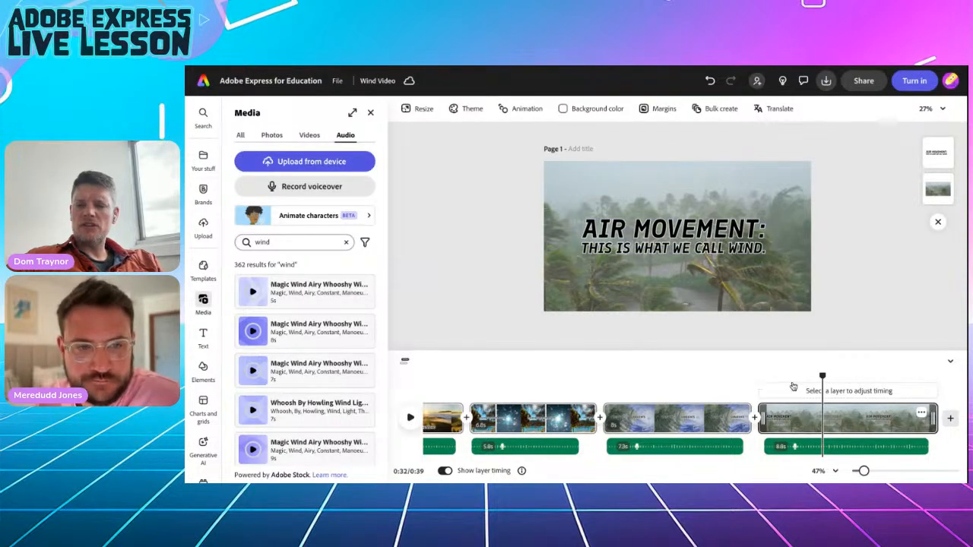
mouse_move(820, 377)
mouse_down()
mouse_move(757, 373)
mouse_move(874, 378)
mouse_move(803, 378)
mouse_up()
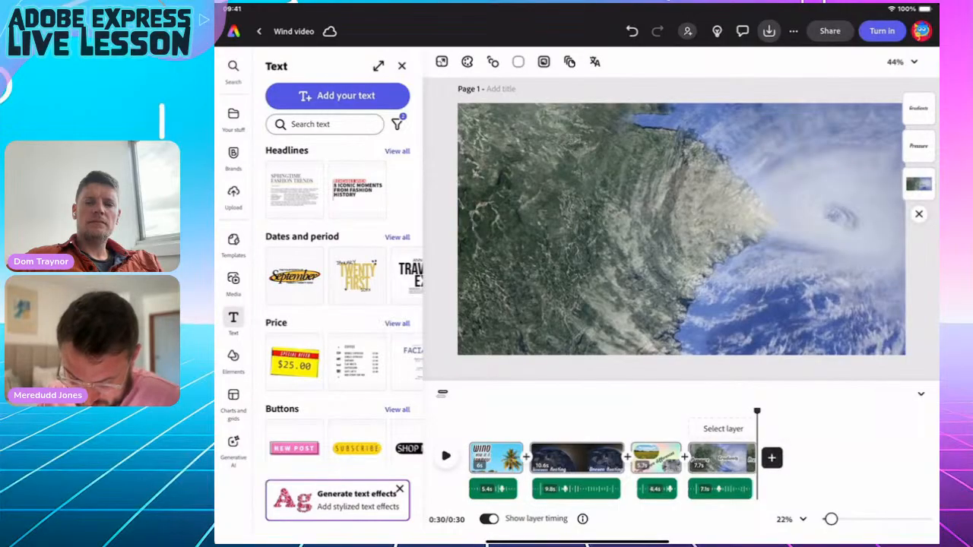
Add a blank fifth scene at the end of the wind video and search stock videos for 'Windsock'.
click(772, 457)
click(735, 432)
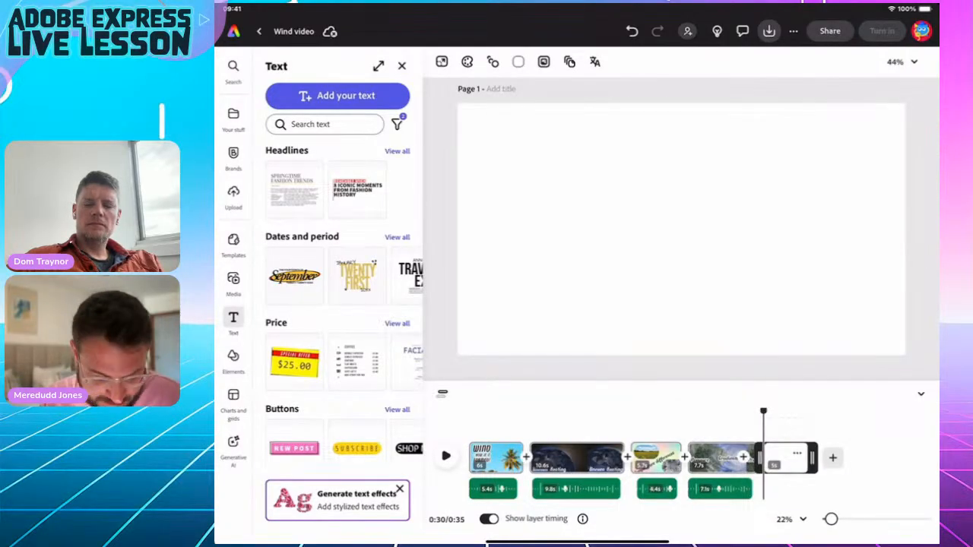
click(233, 282)
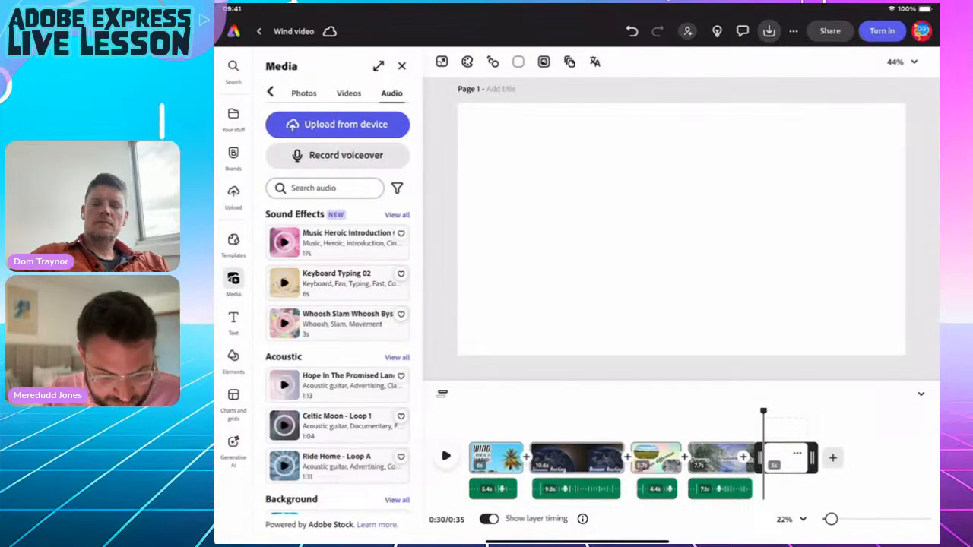
click(349, 93)
click(324, 187)
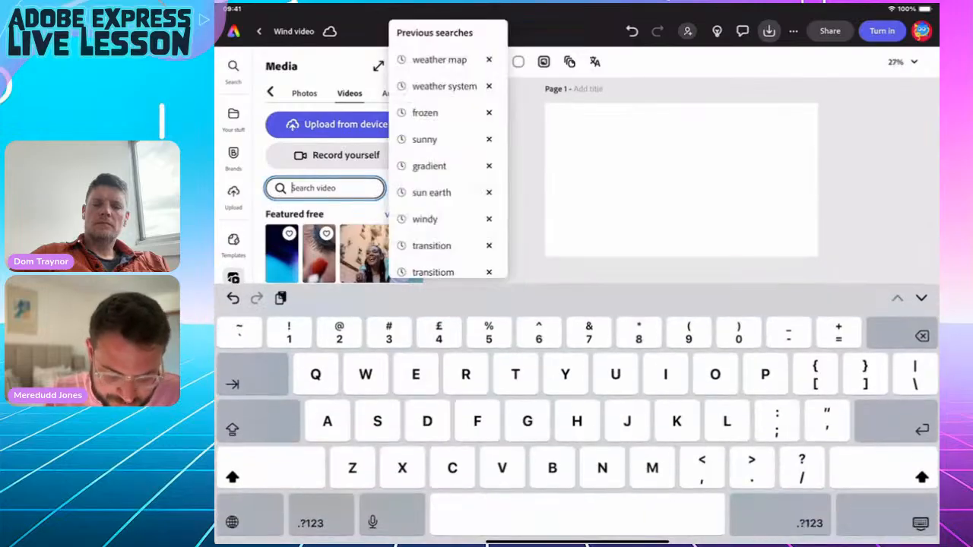
text(Win)
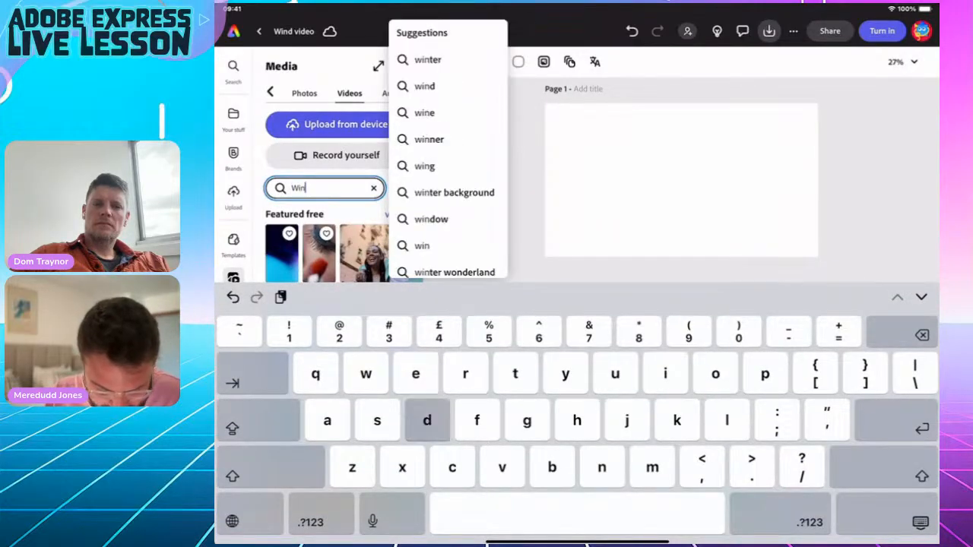
text(dsock)
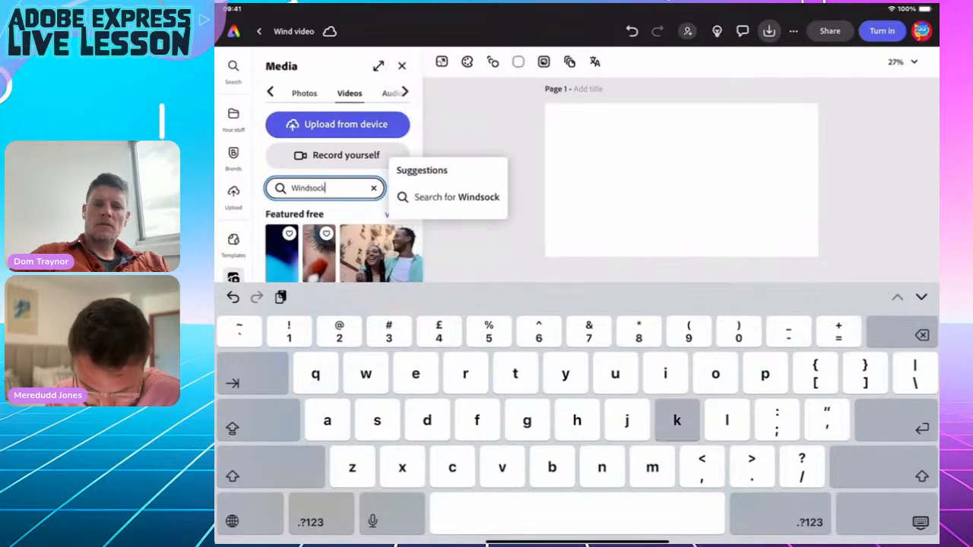
key(Return)
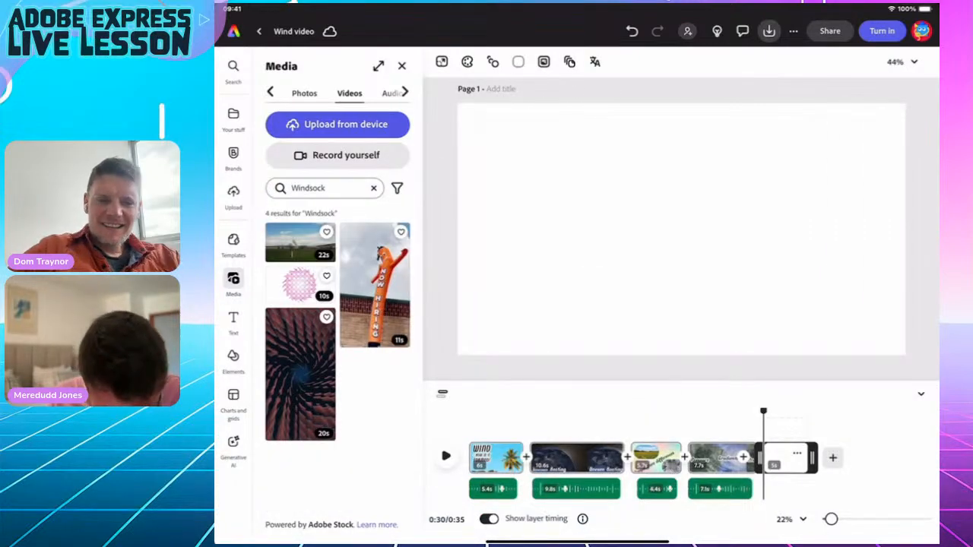
Search the stock videos for 'Wind sock', then for 'Strong wind'.
click(373, 188)
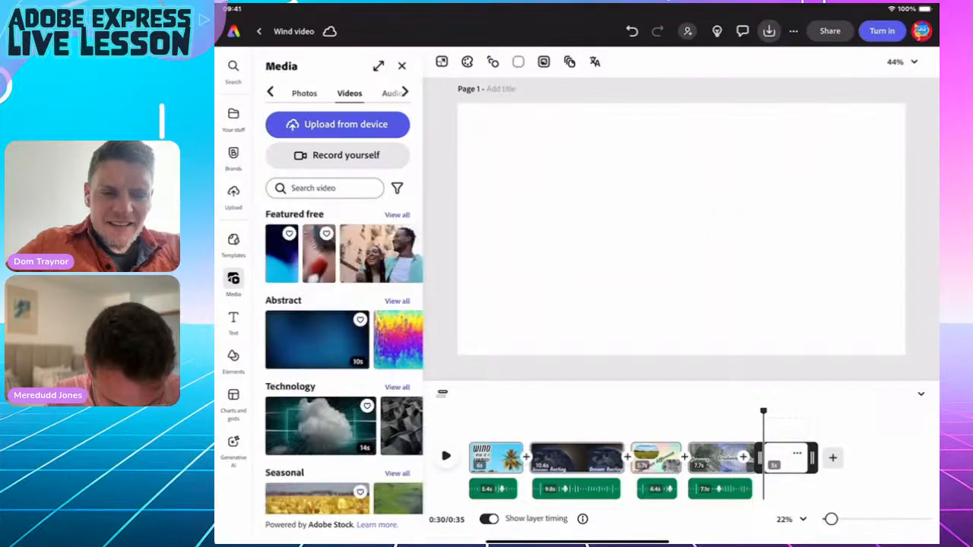
click(319, 187)
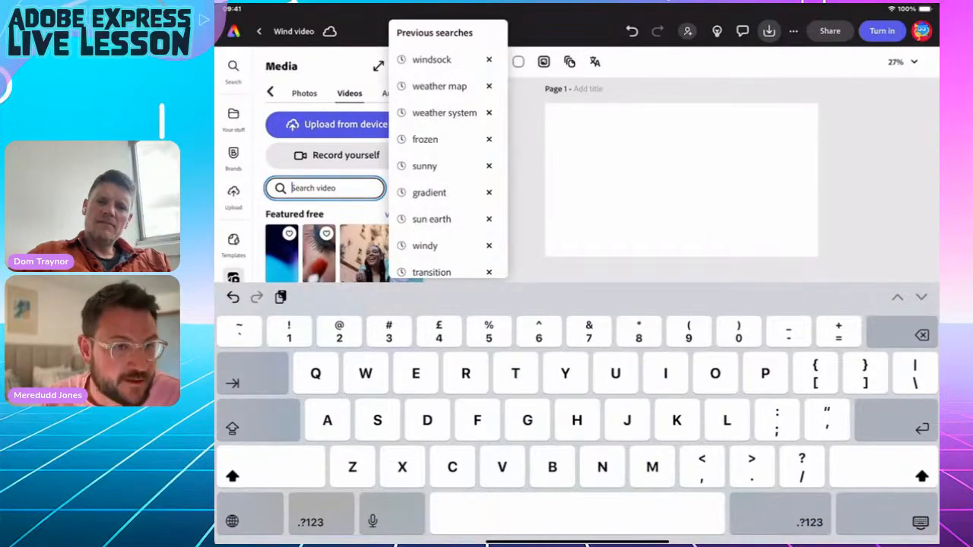
text(Wind)
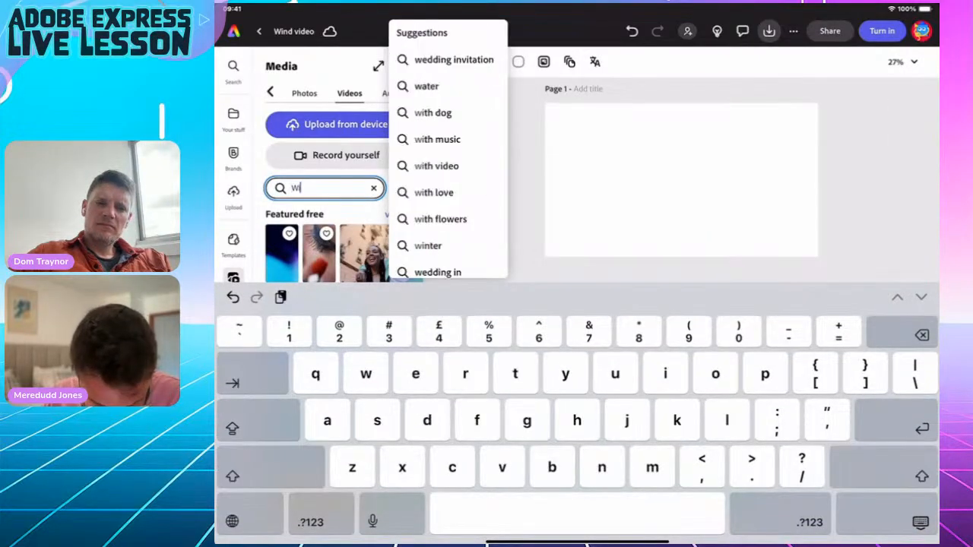
text( so)
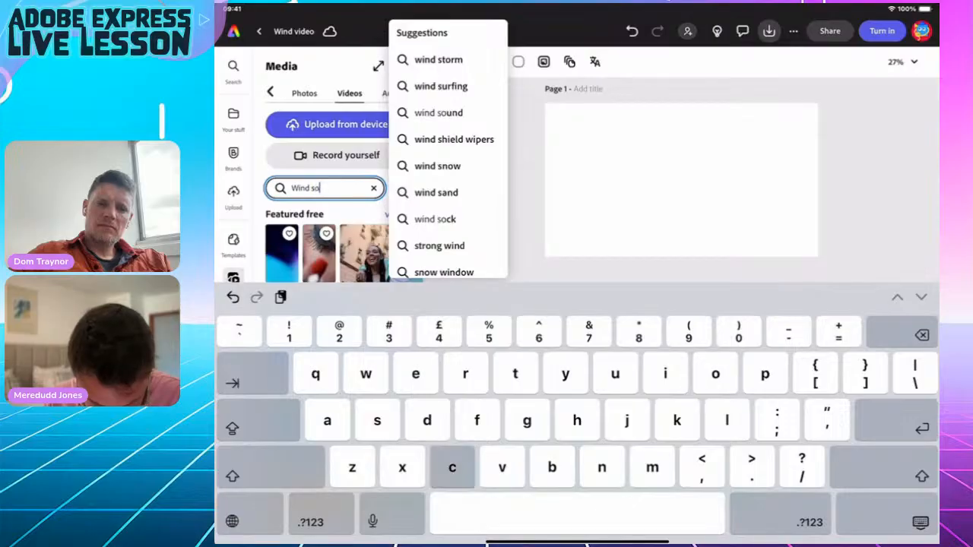
text(ck)
key(Return)
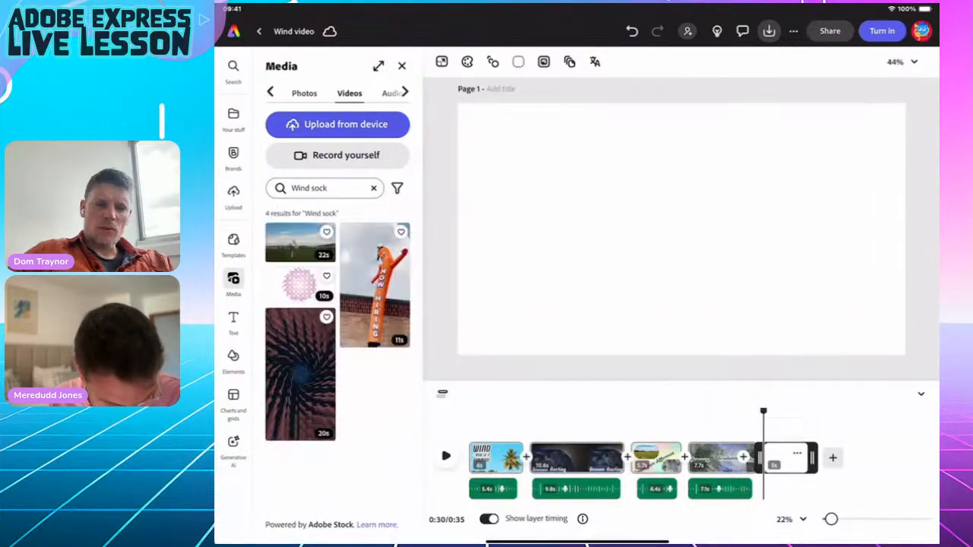
click(373, 188)
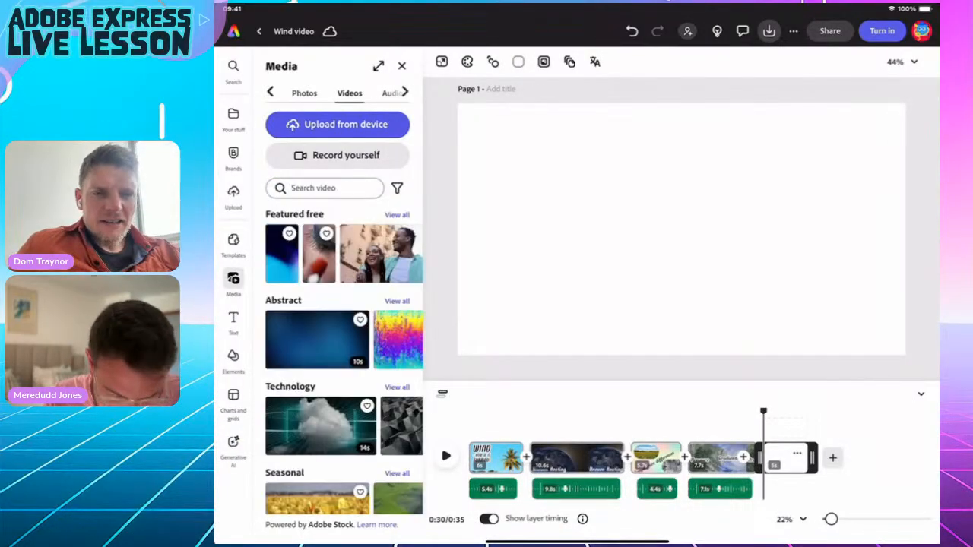
click(327, 188)
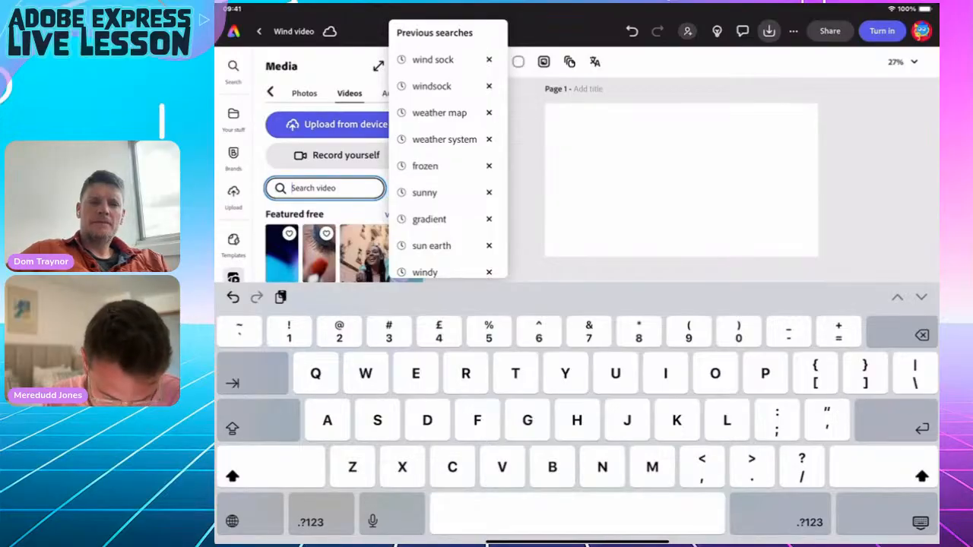
text(Str)
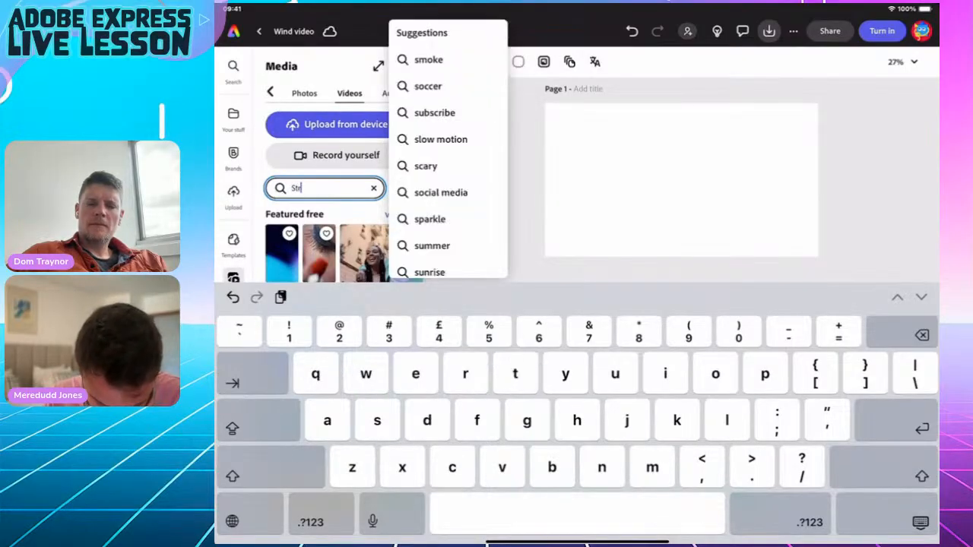
text(ong wind)
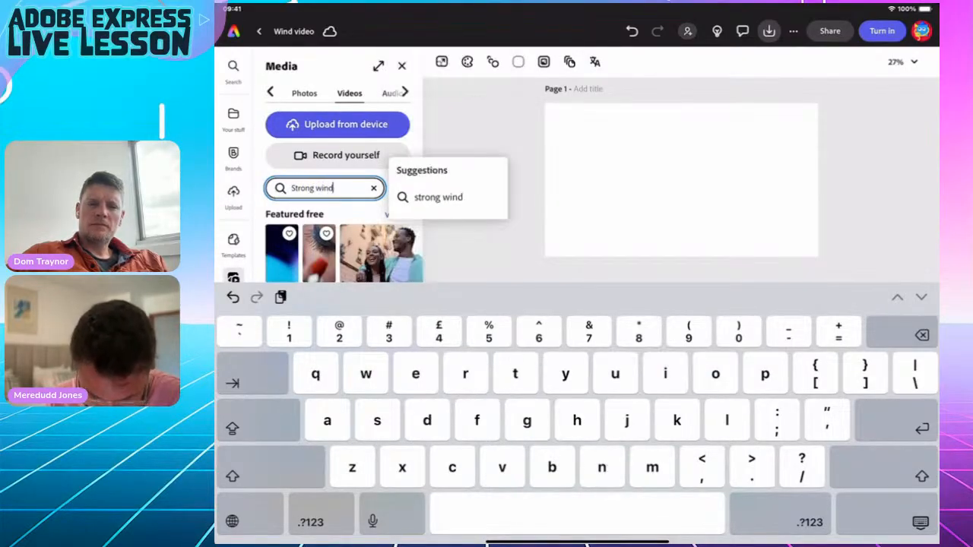
key(Return)
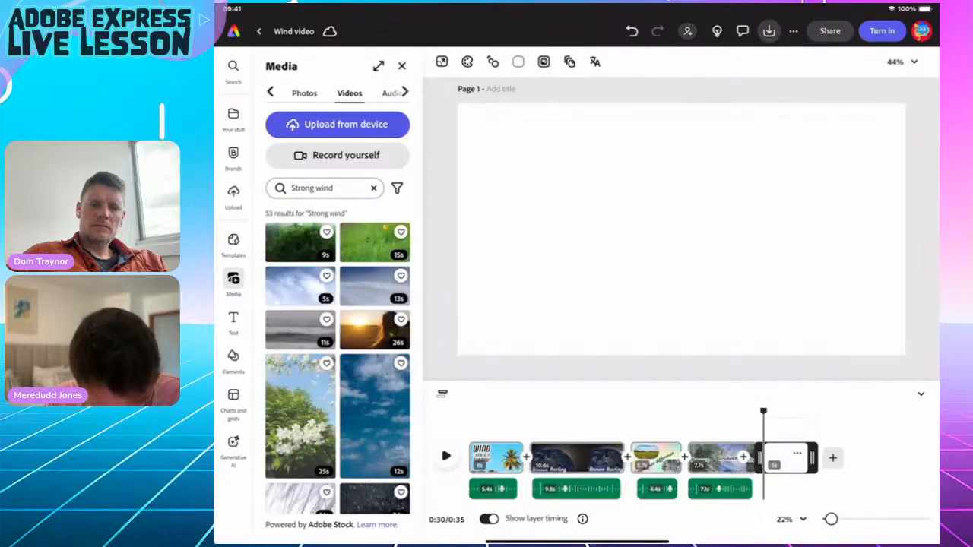
Browse the 'Strong wind' results and put the wheat-field clip in the last scene.
scroll(337, 361, down, 5)
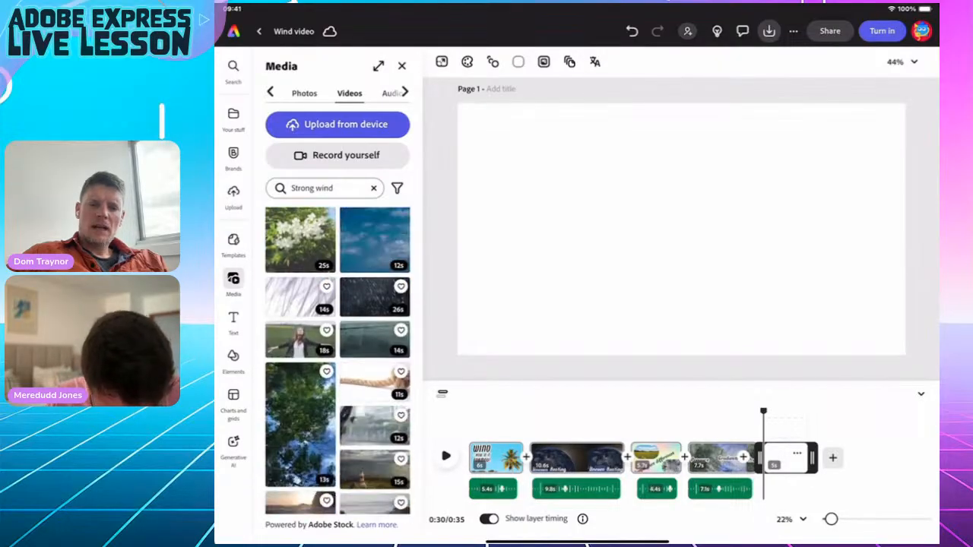
scroll(337, 361, down, 1)
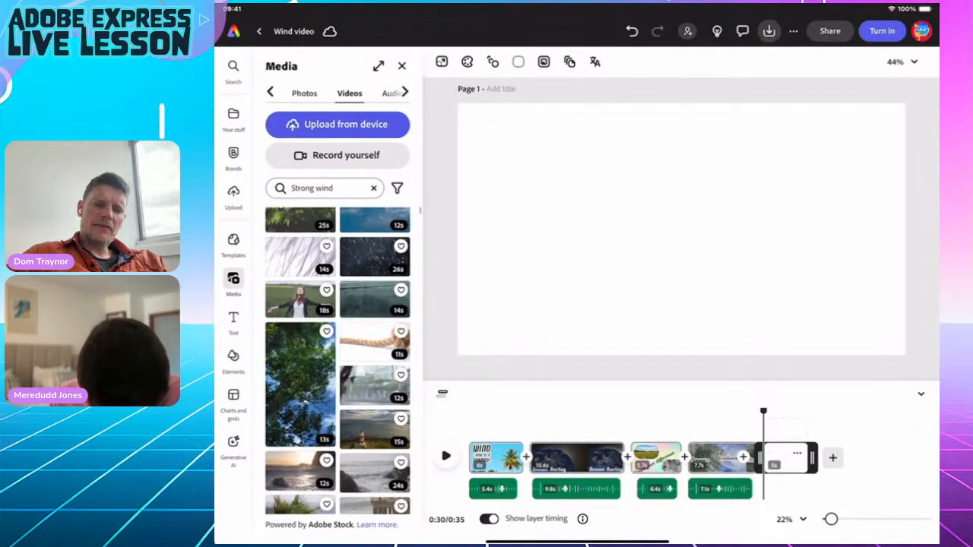
scroll(337, 361, down, 3)
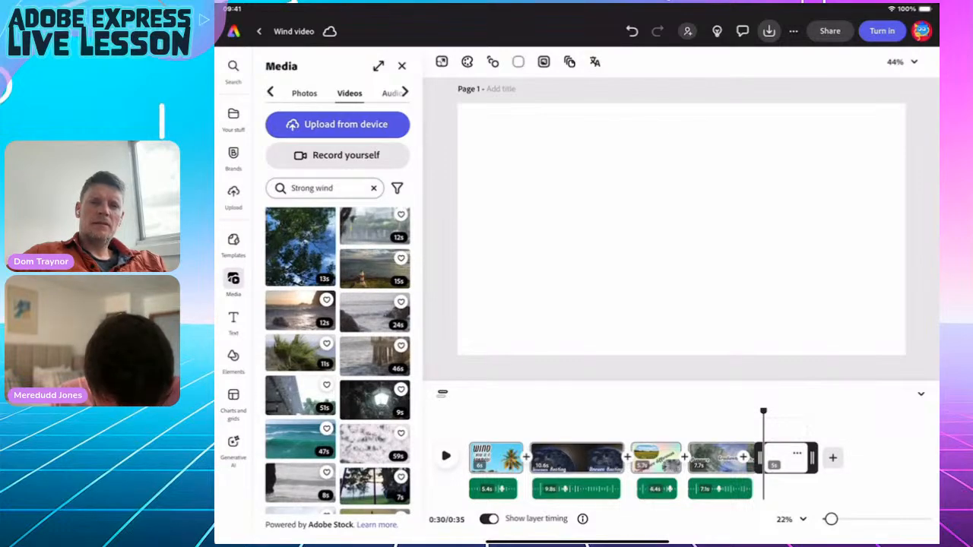
scroll(338, 361, down, 5)
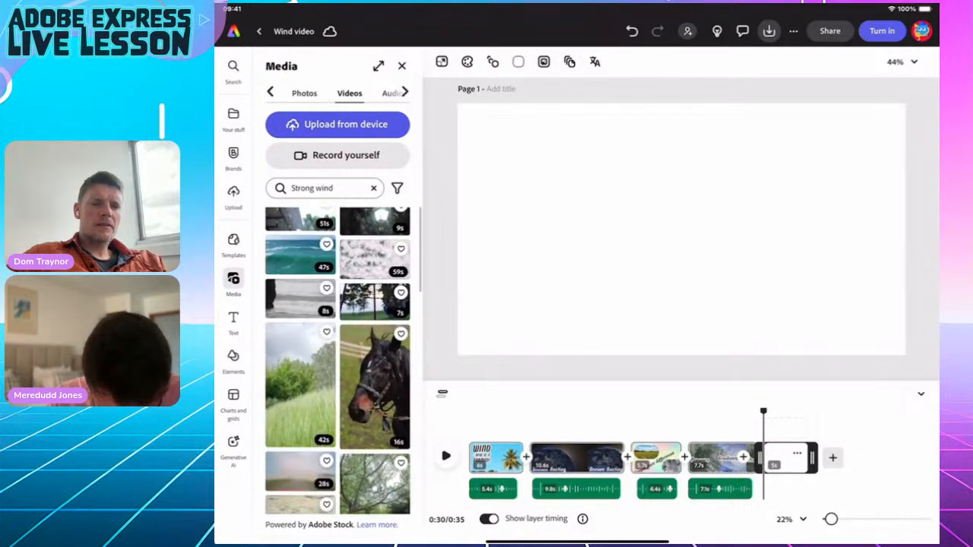
scroll(337, 361, down, 3)
scroll(337, 361, down, 3)
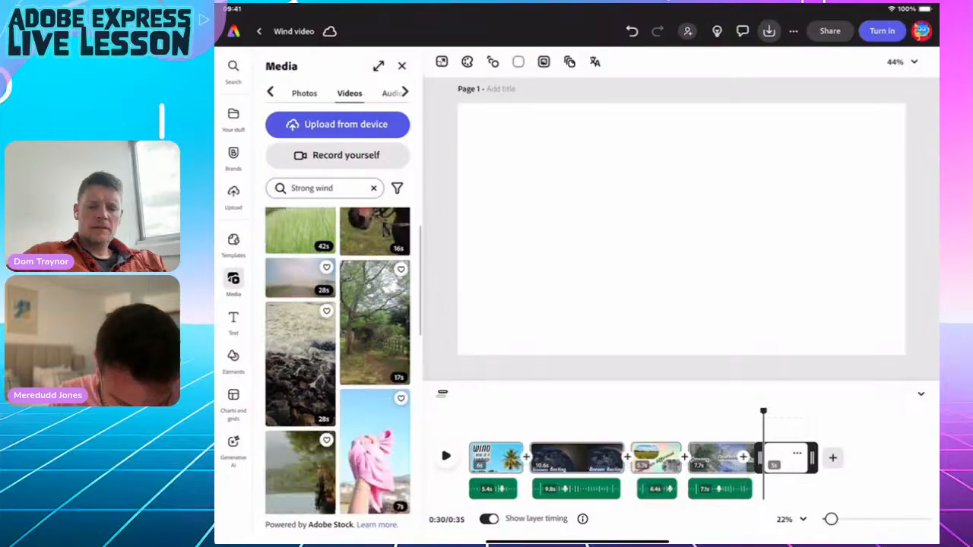
mouse_move(374, 287)
mouse_down()
mouse_move(379, 318)
mouse_move(376, 302)
mouse_up()
drag(374, 426, 375, 432)
scroll(338, 361, down, 5)
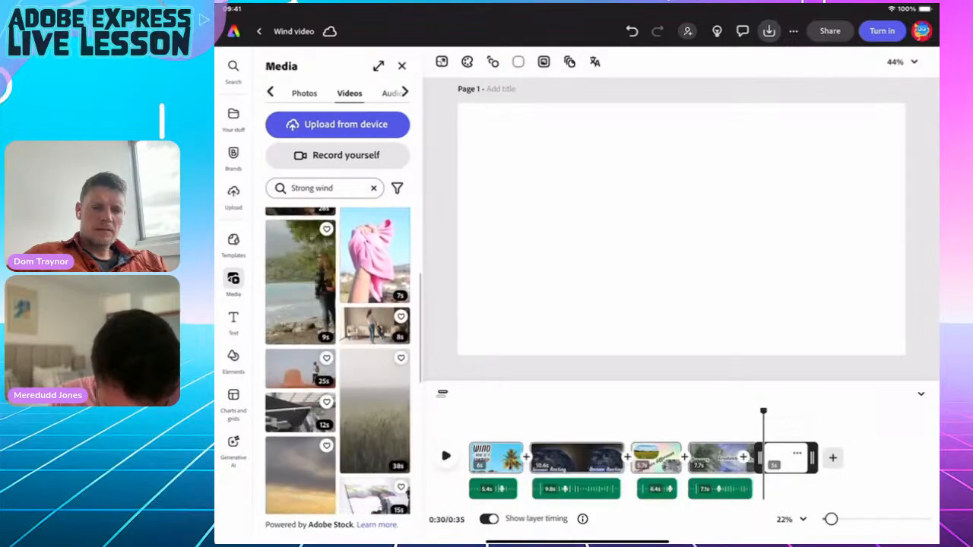
scroll(338, 361, down, 3)
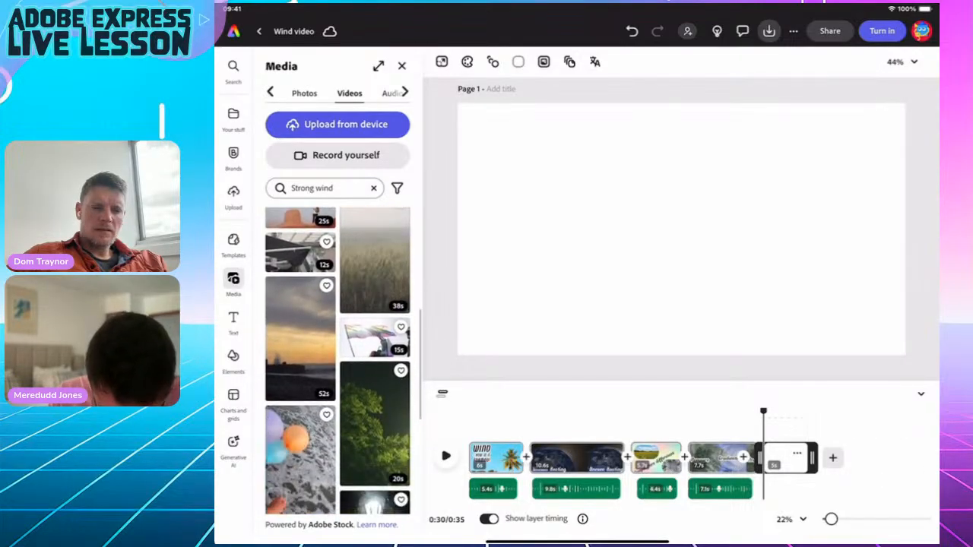
click(374, 261)
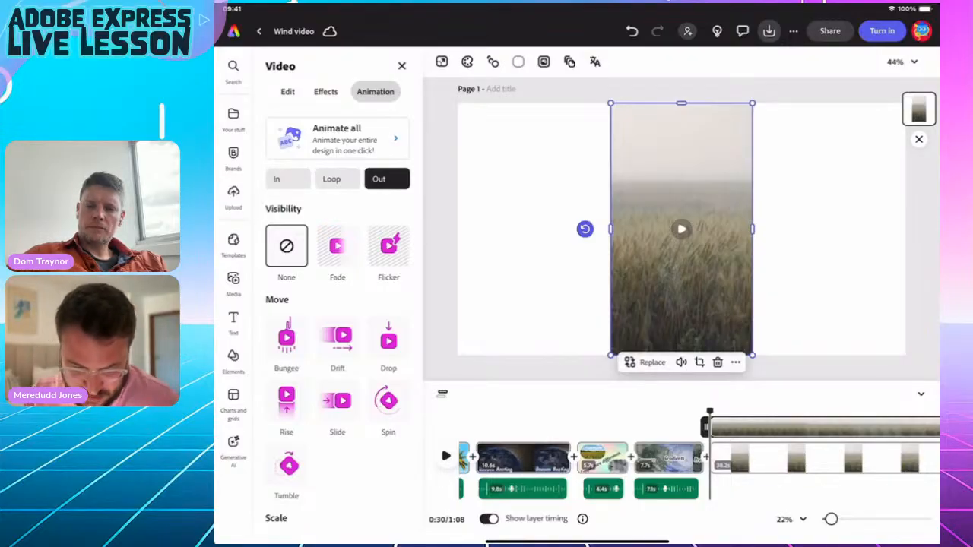
Set the wheat-field clip to Fill Video and preview it around 31 seconds.
click(288, 91)
click(337, 138)
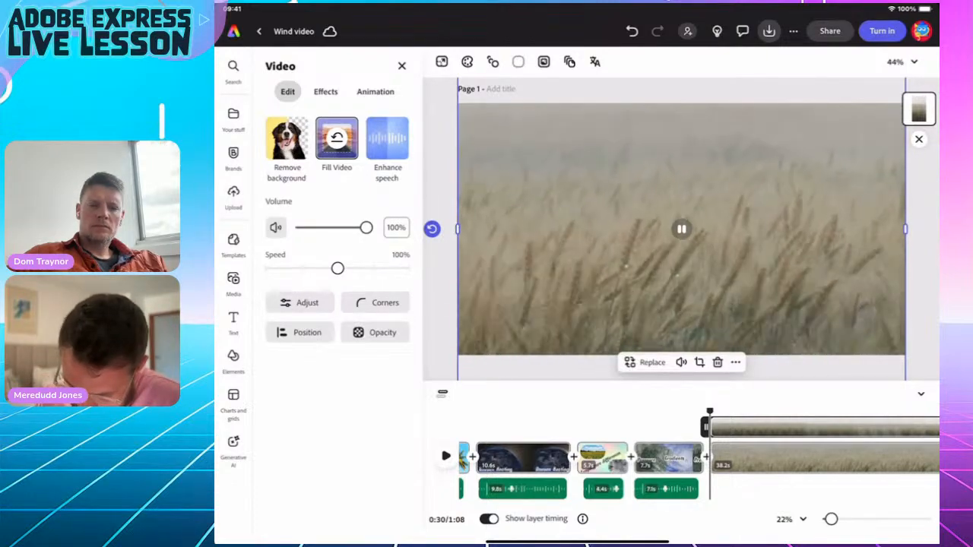
mouse_move(709, 411)
mouse_down()
mouse_move(875, 411)
mouse_move(705, 411)
mouse_move(719, 411)
mouse_up()
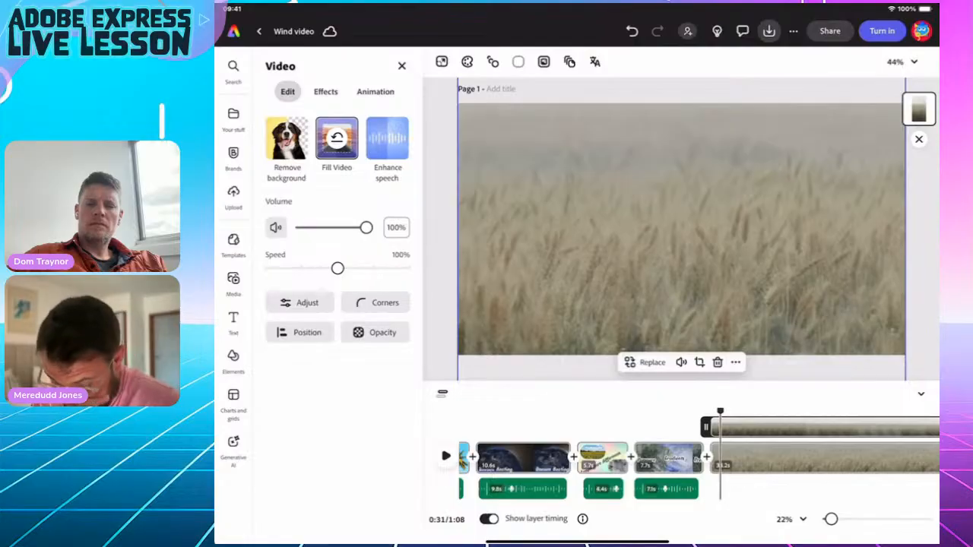
drag(578, 542, 577, 320)
Copy the Air Movement paragraph from the 'Wind - How Is it Formed?' doc, then return to Adobe Express.
click(798, 347)
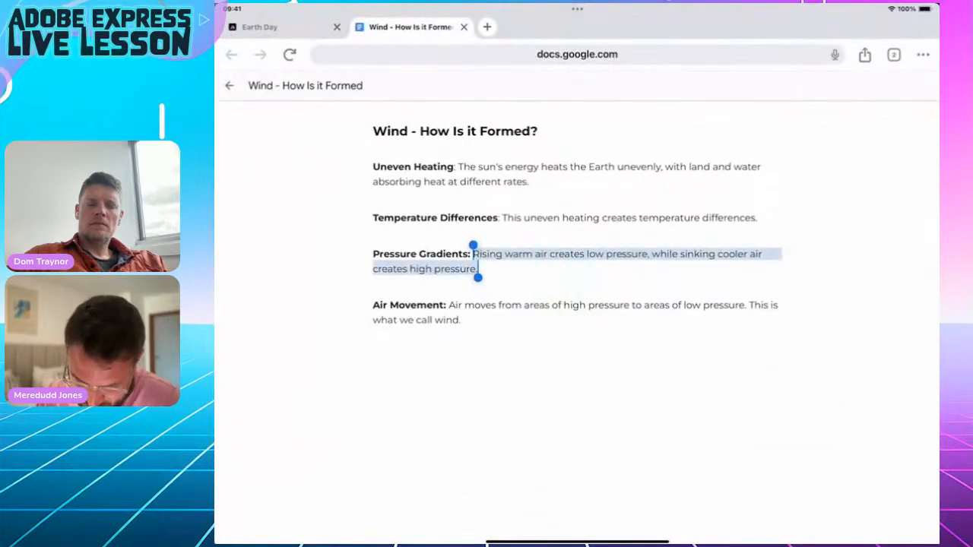
triple_click(376, 305)
key(ctrl+c)
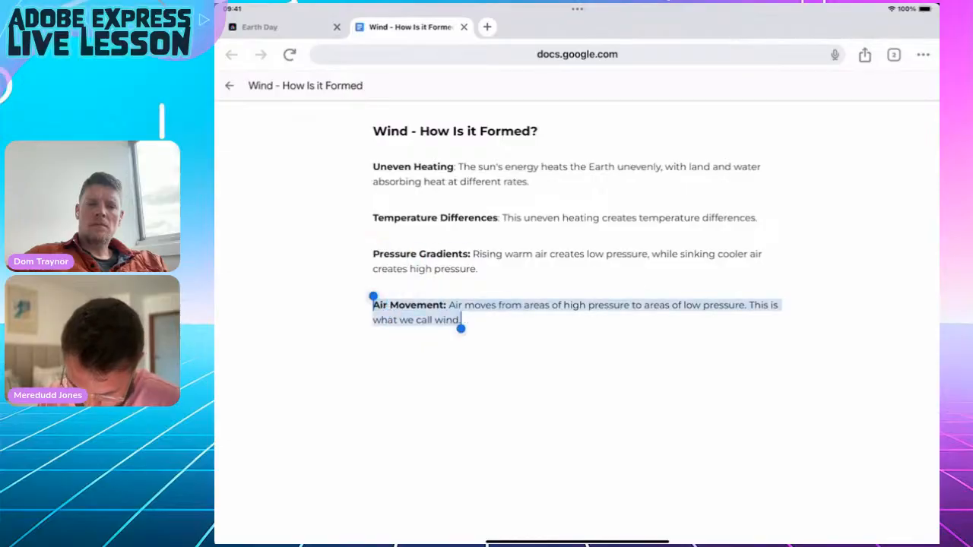
drag(577, 543, 578, 364)
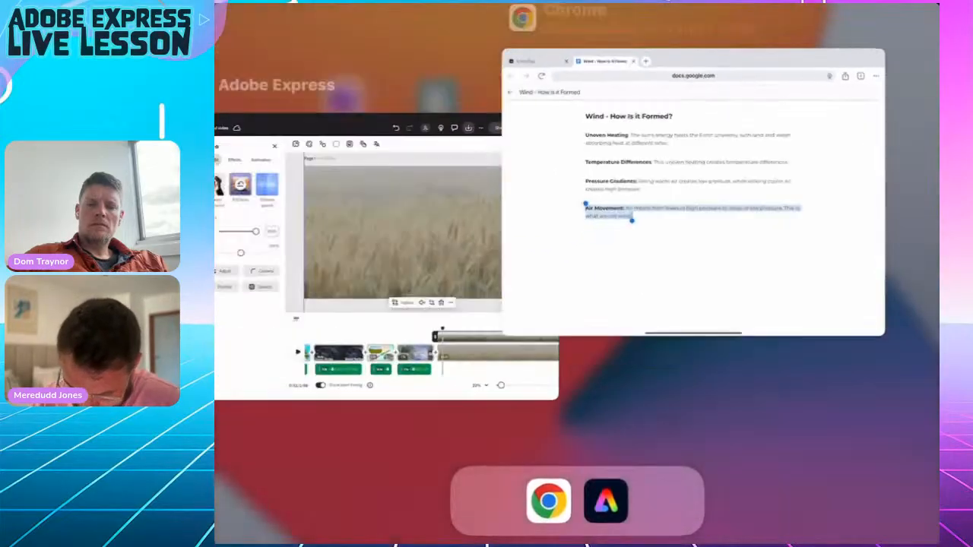
click(799, 336)
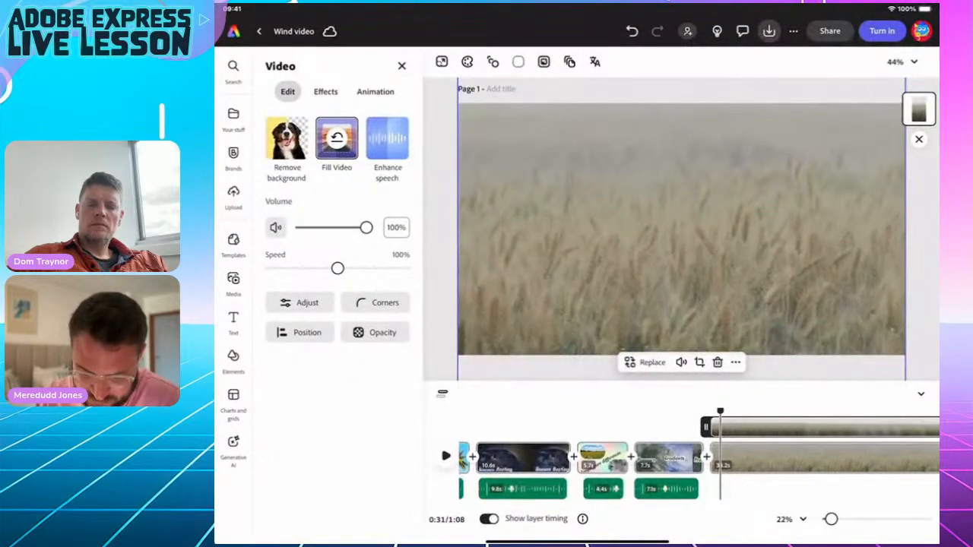
click(233, 322)
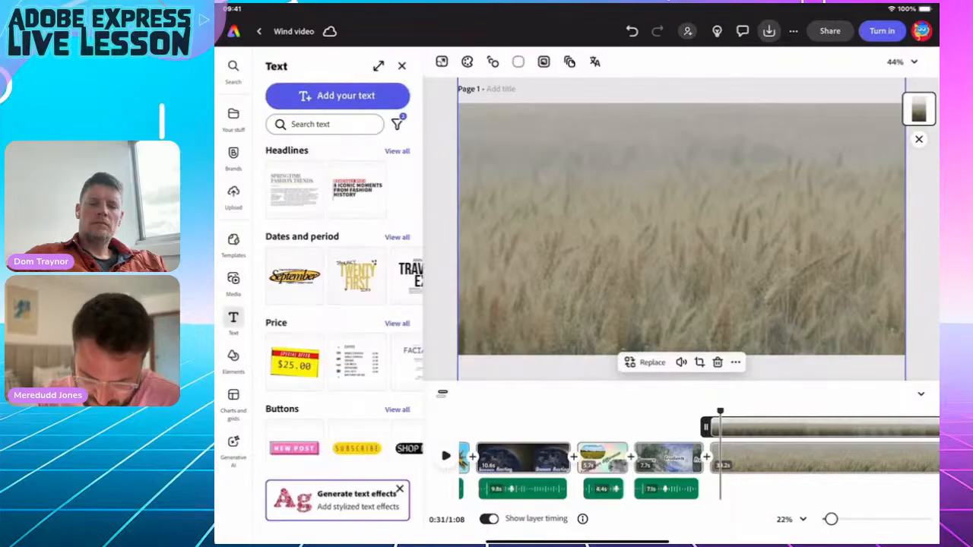
Add a text box containing the pasted Air Movement paragraph.
click(326, 96)
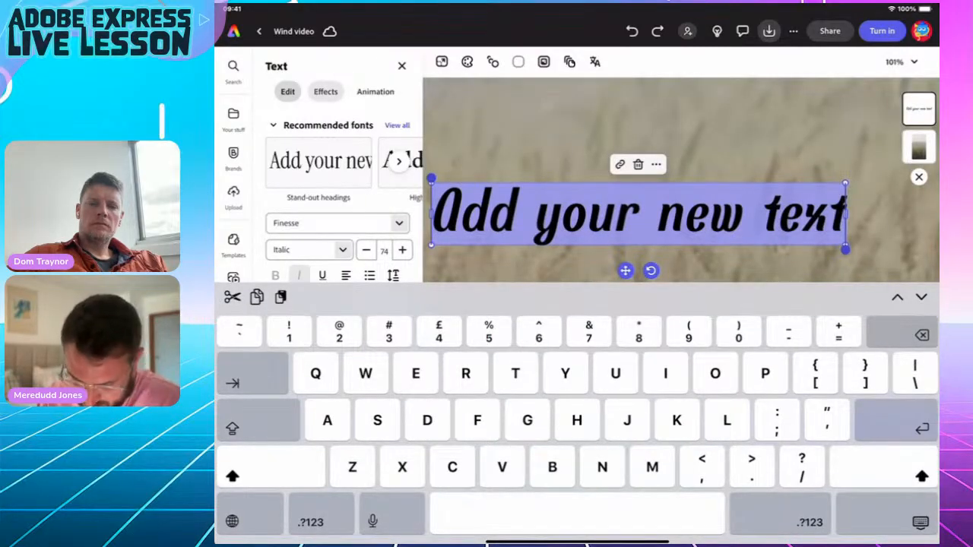
key(ctrl+v)
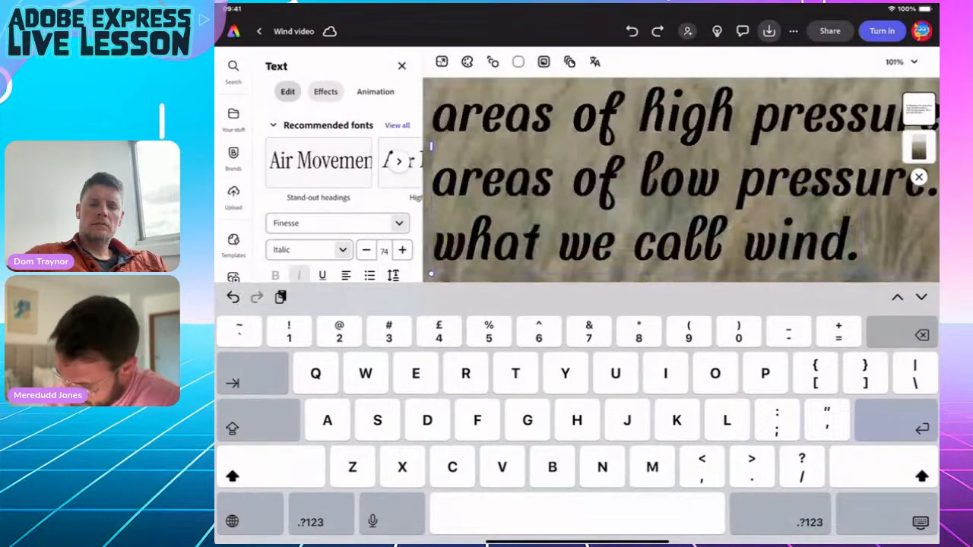
click(920, 522)
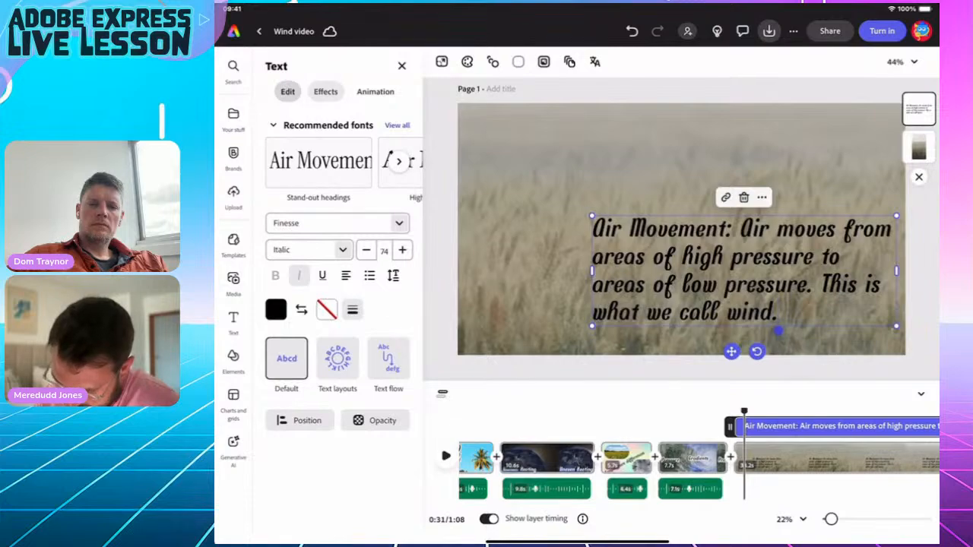
Trim the text to 'Air Movement:' over 'This is what we call wind.' and move it lower left.
click(740, 247)
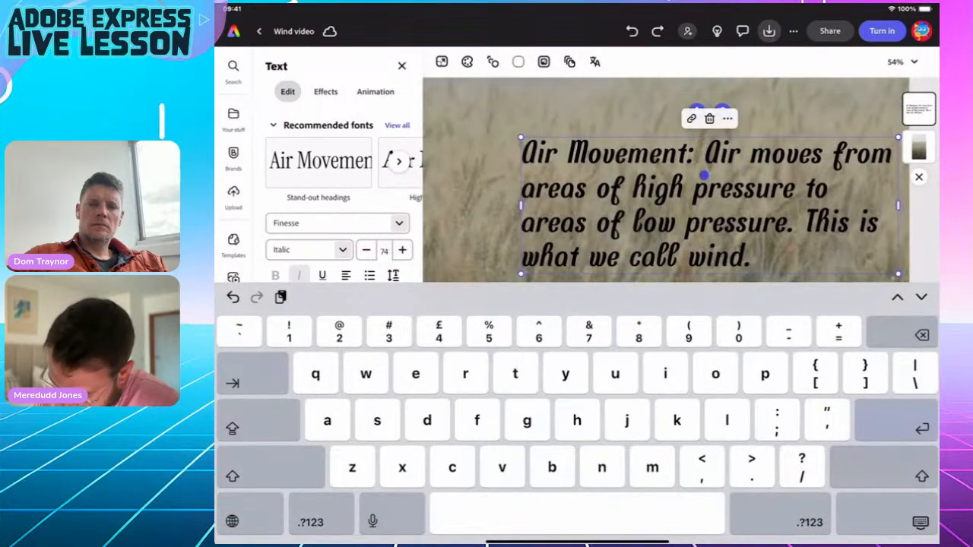
key(BackSpace)
key(BackSpace)
key(BackSpace)
key(BackSpace)
key(BackSpace)
key(BackSpace)
key(BackSpace)
key(BackSpace)
key(BackSpace)
key(BackSpace)
key(BackSpace)
key(BackSpace)
key(BackSpace)
key(BackSpace)
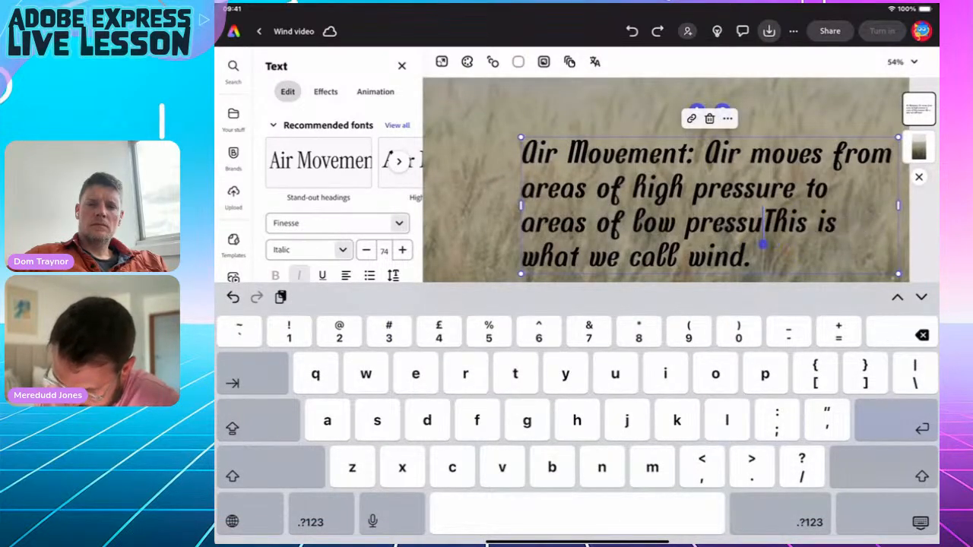
key(BackSpace)
key(BackSpace)
key(BackSpace)
key(BackSpace)
key(BackSpace)
key(BackSpace)
key(BackSpace)
key(BackSpace)
key(BackSpace)
key(BackSpace)
key(BackSpace)
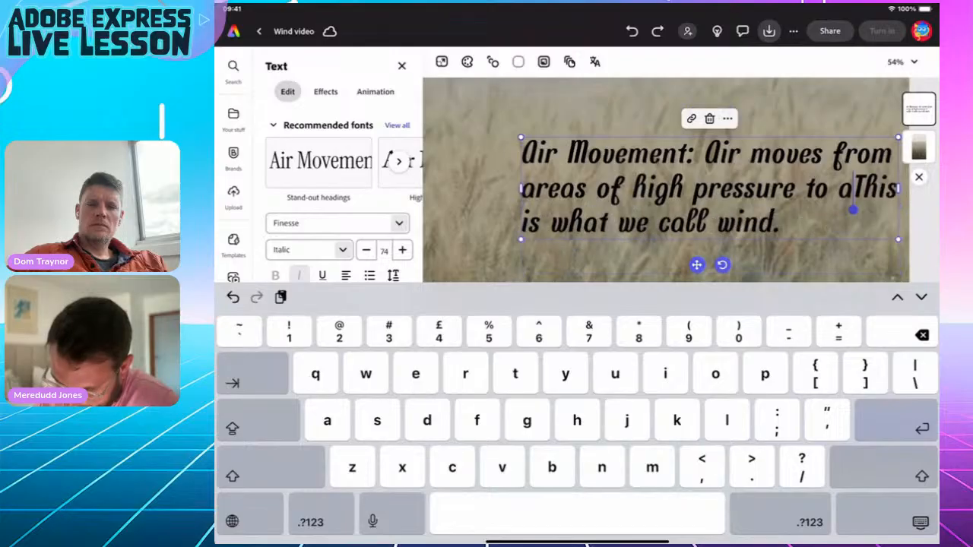
key(BackSpace)
key(BackSpace)
key(BackSpace)
key(BackSpace)
key(BackSpace)
key(BackSpace)
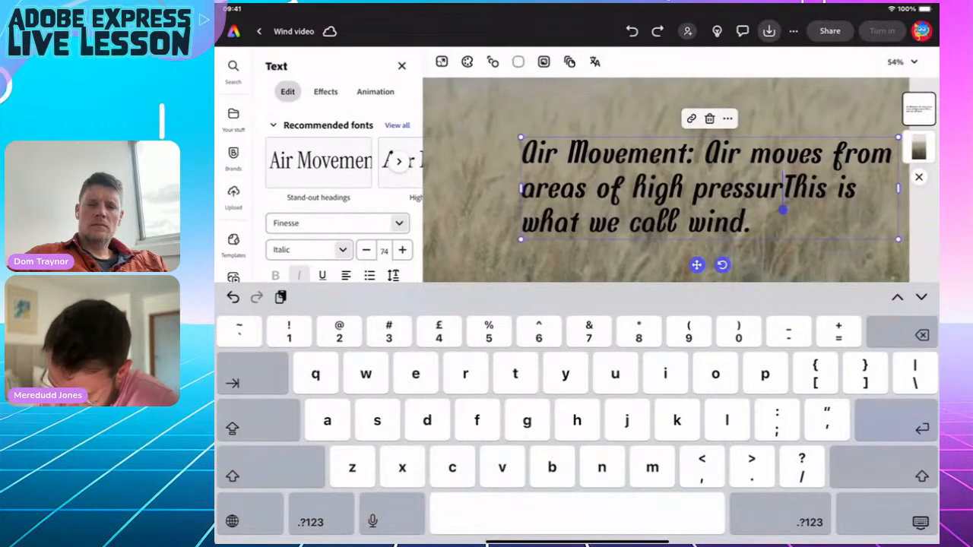
key(BackSpace)
key(BackSpace)
key(BackSpace)
key(BackSpace)
key(BackSpace)
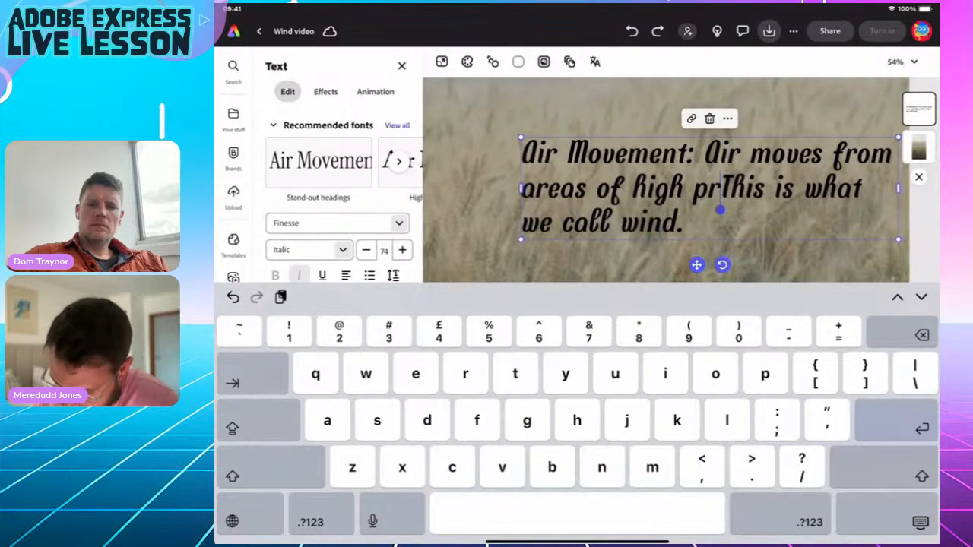
key(BackSpace)
key(BackSpace)
key(BackSpace)
key(BackSpace)
key(BackSpace)
key(BackSpace)
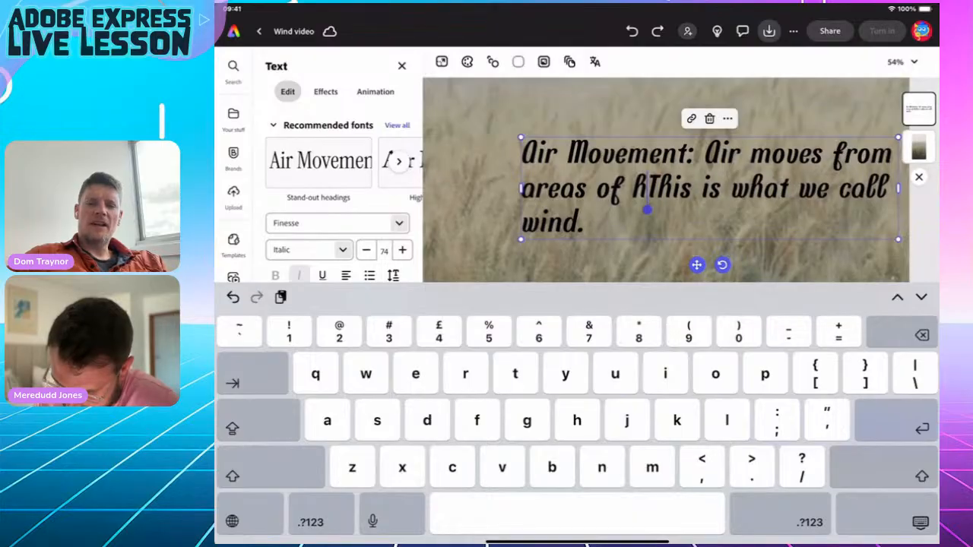
key(BackSpace)
key(BackSpace)
key(BackSpace)
key(BackSpace)
key(BackSpace)
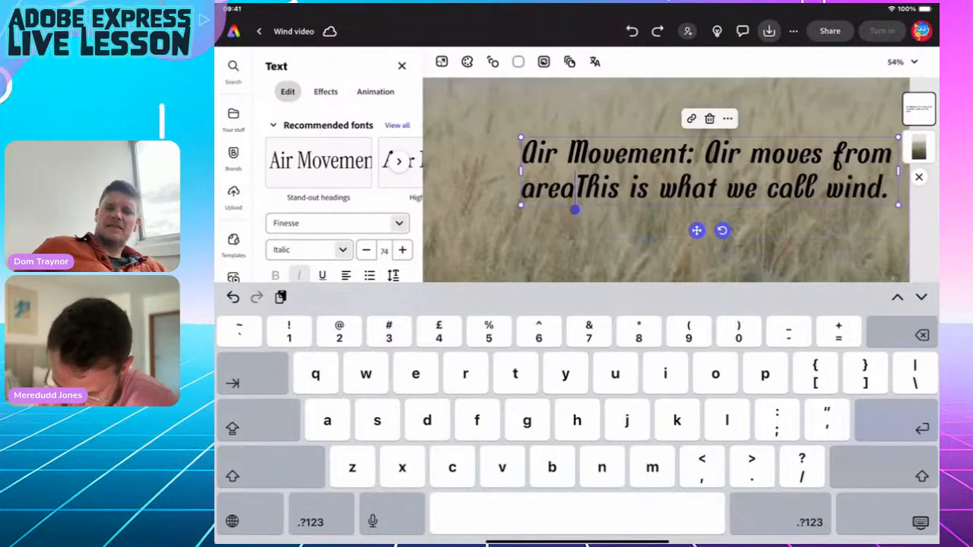
key(BackSpace)
key(BackSpace)
key(BackSpace)
key(BackSpace)
key(BackSpace)
key(BackSpace)
key(BackSpace)
key(BackSpace)
key(BackSpace)
key(BackSpace)
key(BackSpace)
key(BackSpace)
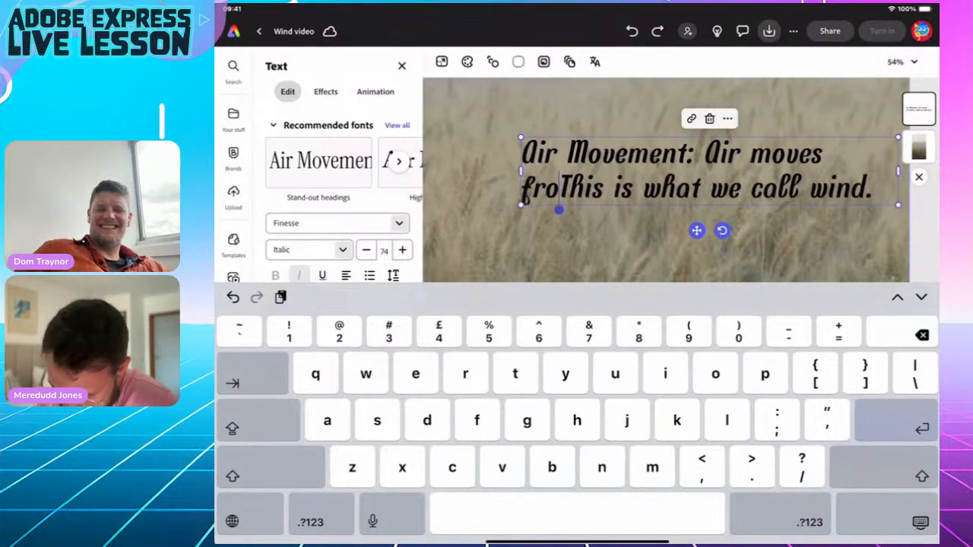
key(BackSpace)
key(BackSpace)
key(BackSpace)
key(BackSpace)
key(BackSpace)
key(BackSpace)
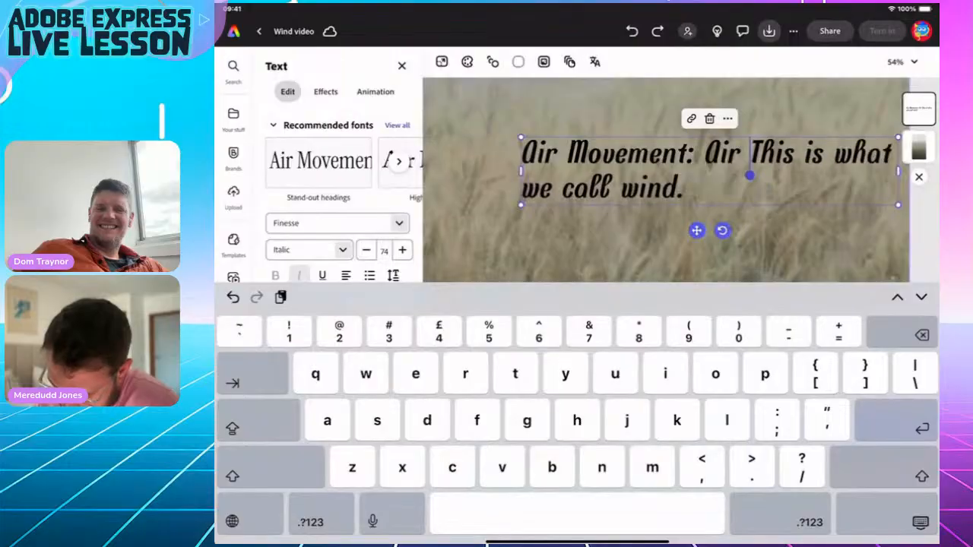
key(Return)
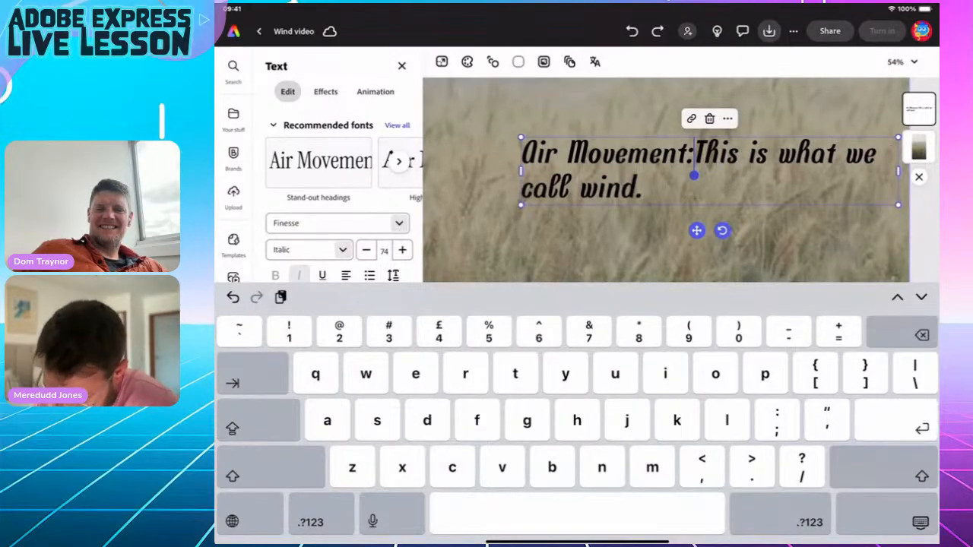
click(920, 523)
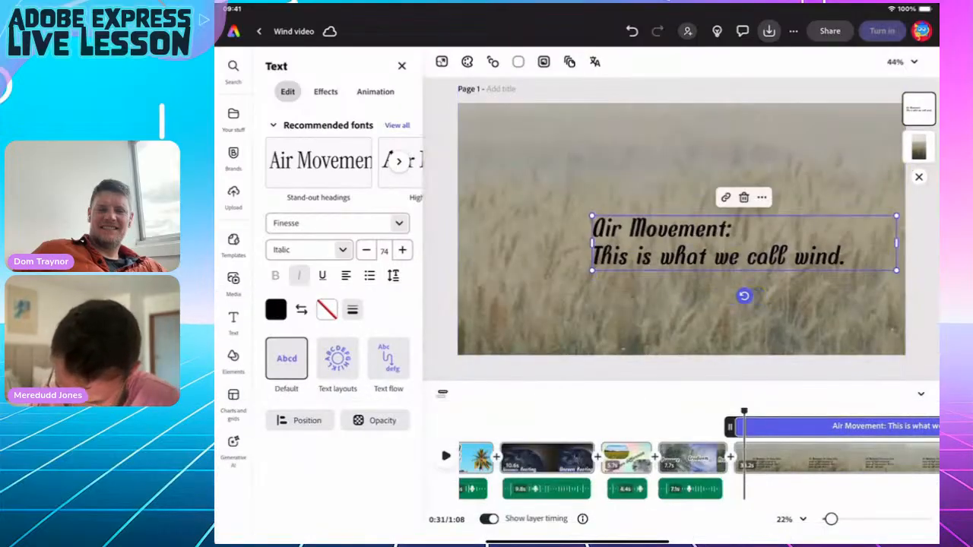
drag(718, 243, 597, 300)
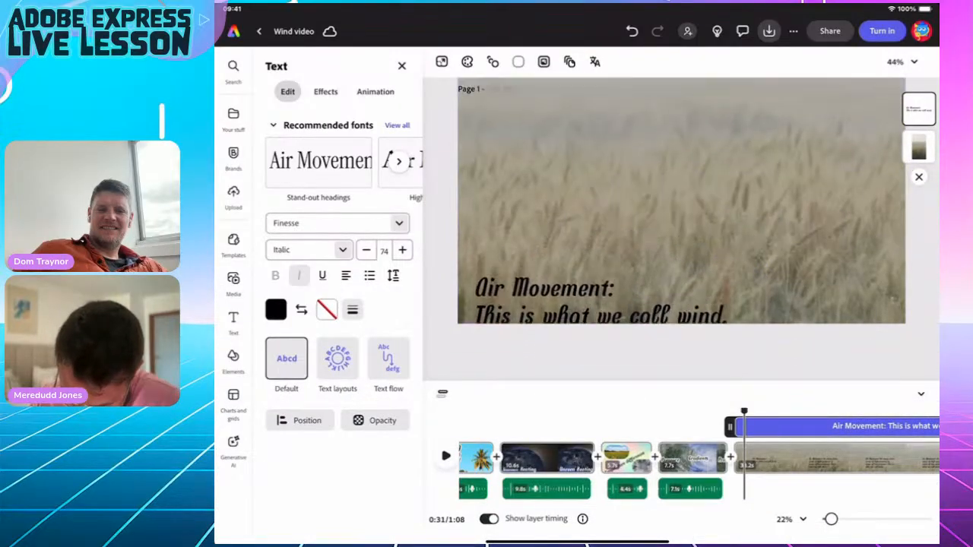
Enlarge the title text to size 113 with a maximum-thickness white outline.
scroll(680, 228, down, 2)
drag(775, 192, 931, 164)
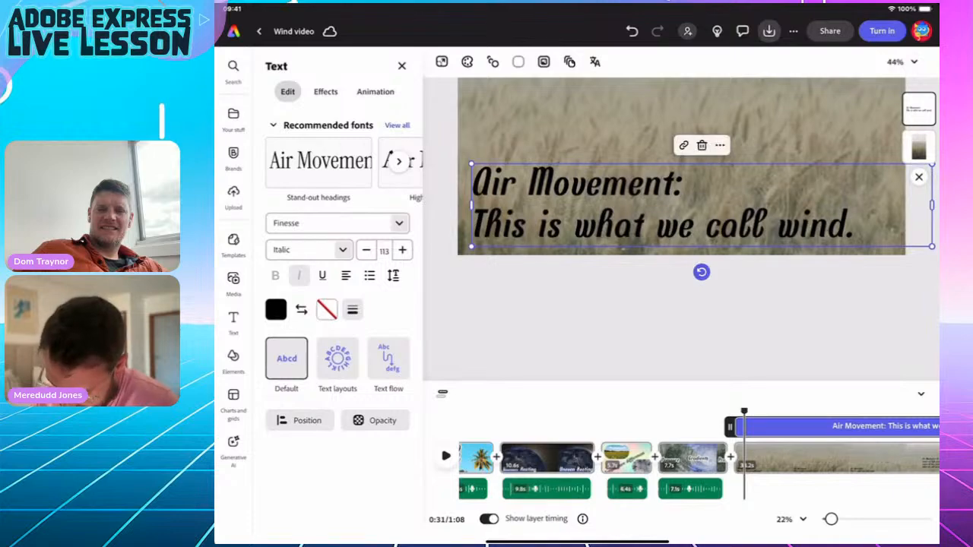
click(327, 309)
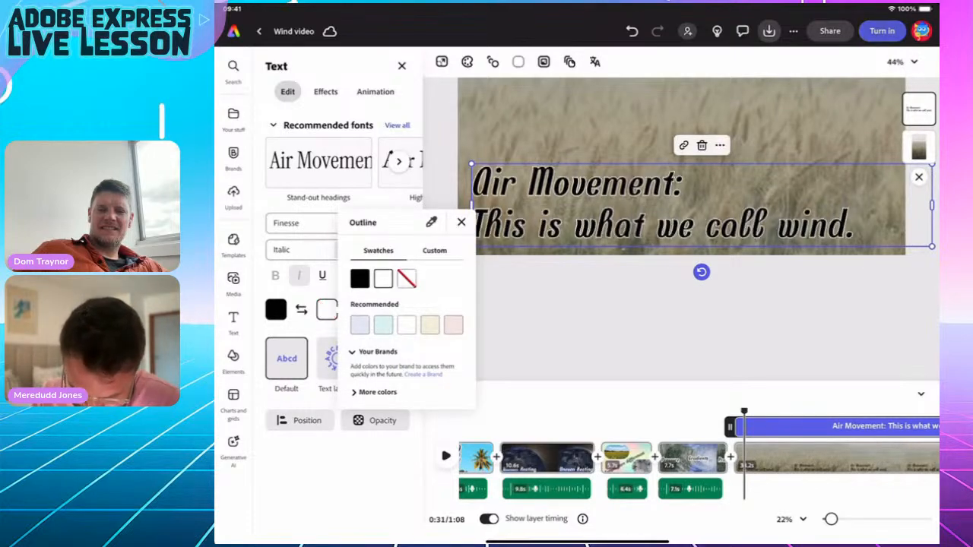
click(327, 310)
click(352, 309)
drag(304, 368, 381, 368)
click(352, 310)
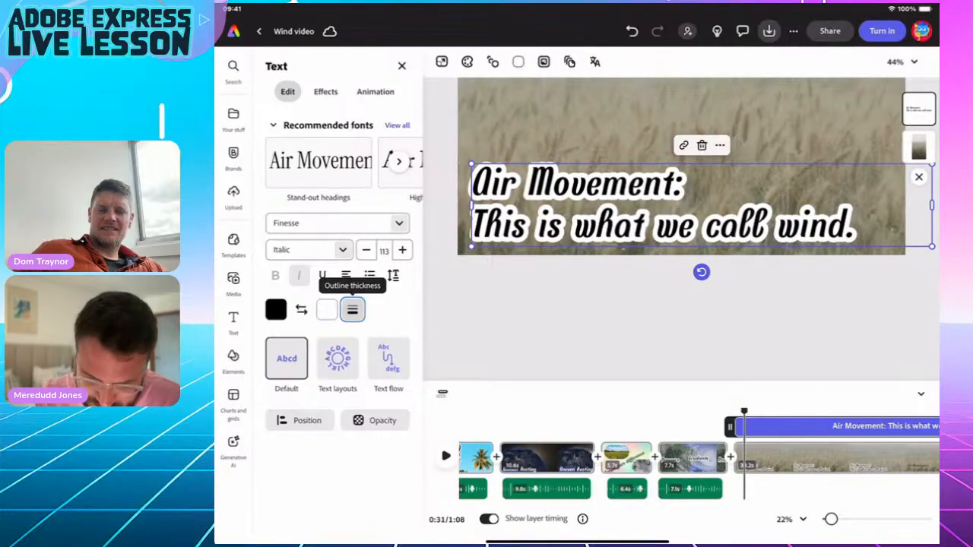
Give the title a Fade entrance animation.
click(326, 91)
click(375, 91)
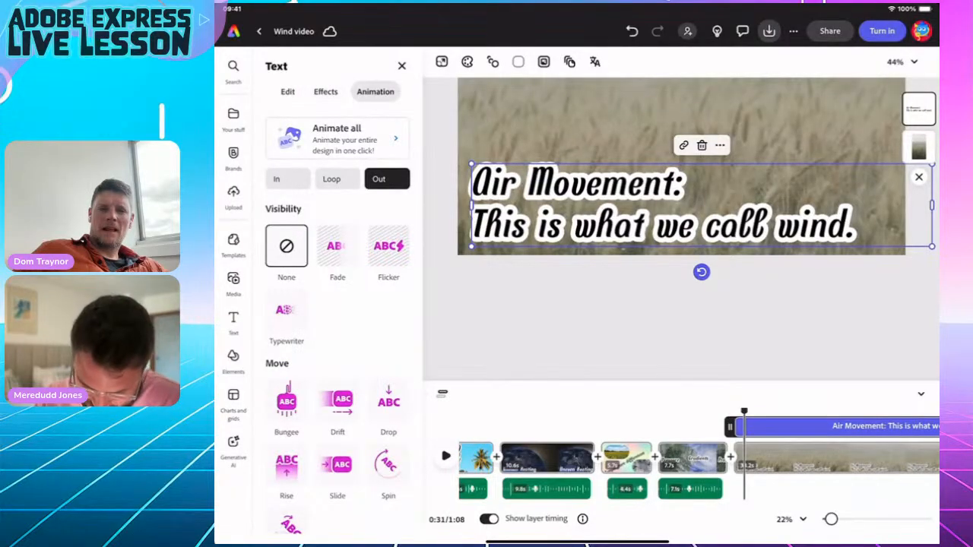
click(338, 246)
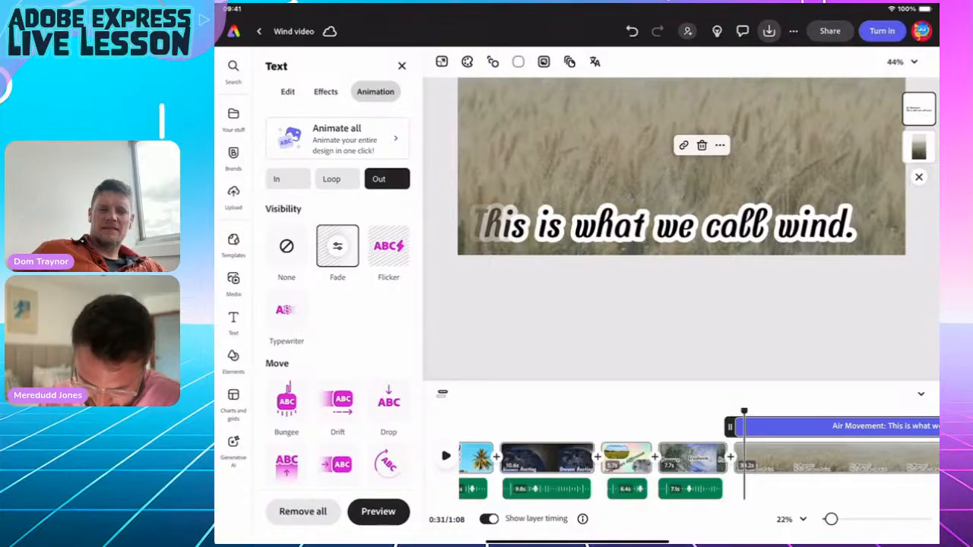
click(337, 246)
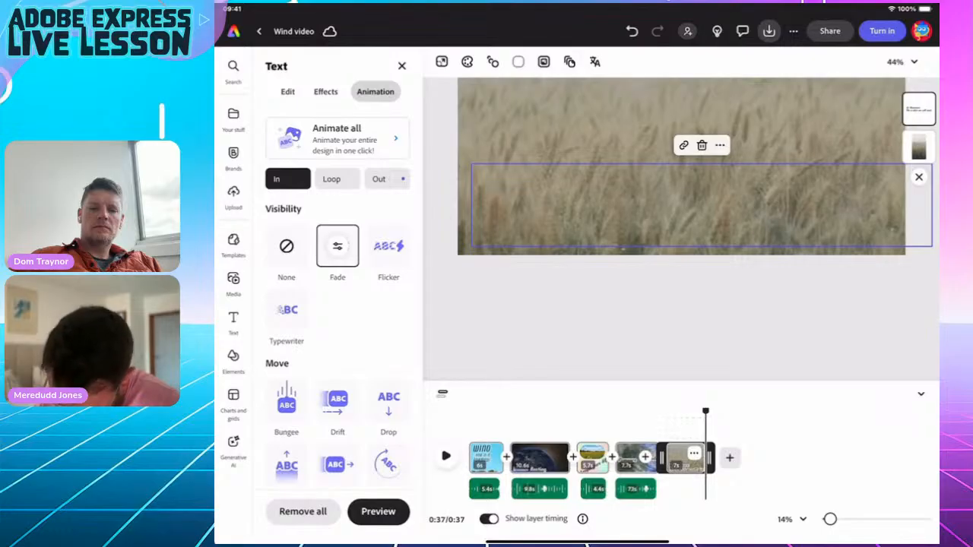
key(Escape)
scroll(681, 167, down, 3)
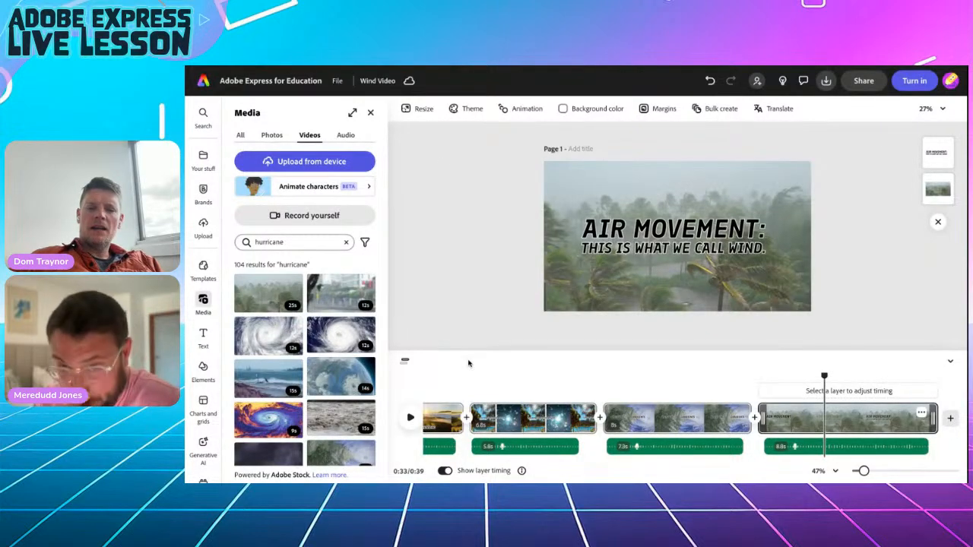
Add a Dissolve transition between the first two scenes and apply it to all scenes.
scroll(504, 392, left, 3)
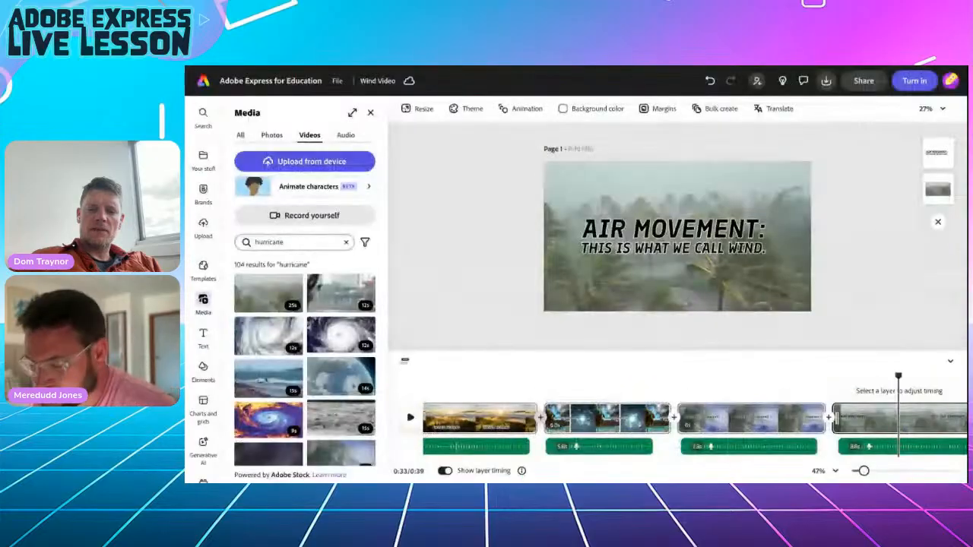
click(539, 417)
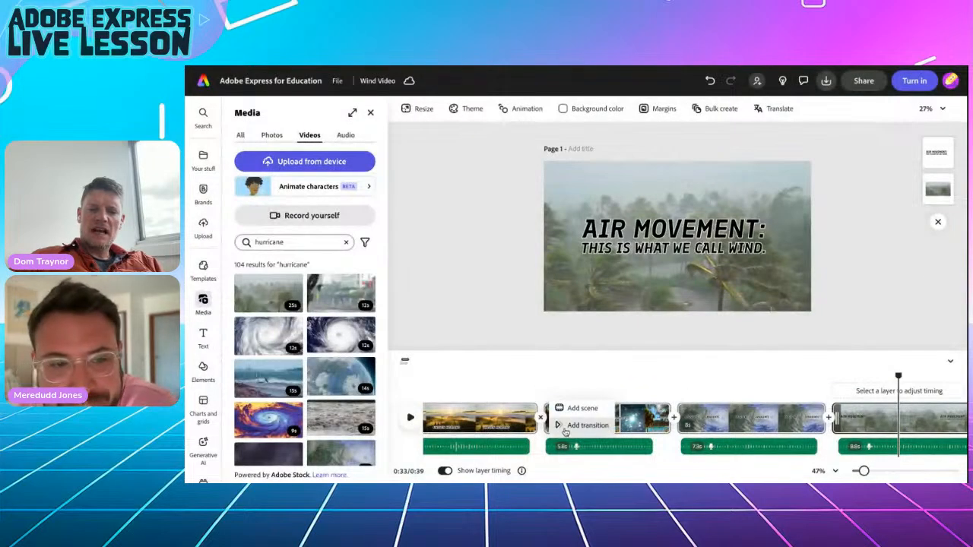
click(568, 423)
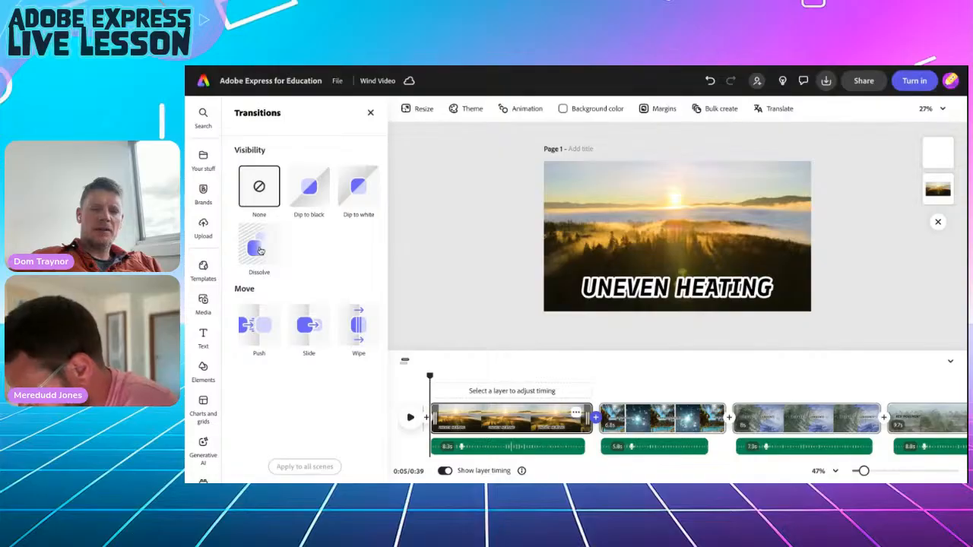
click(259, 249)
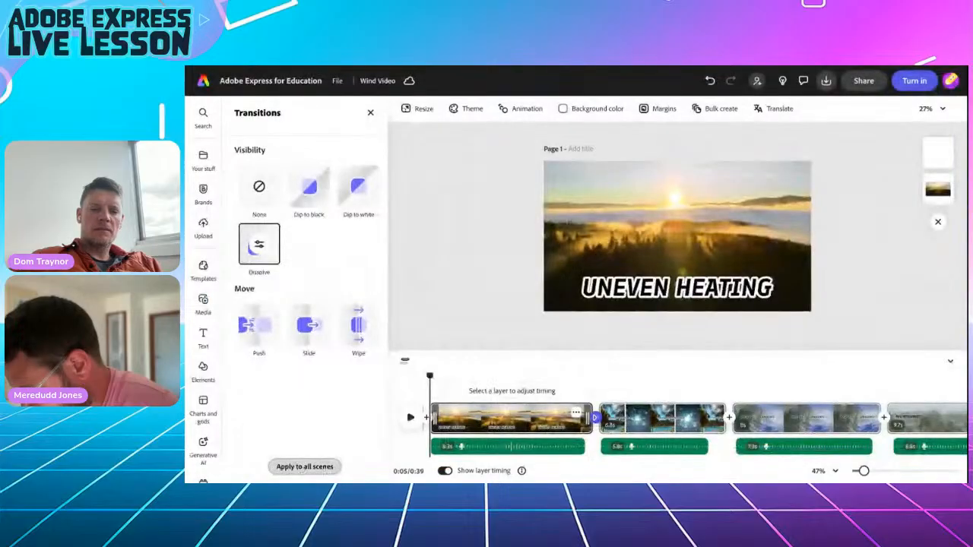
click(307, 440)
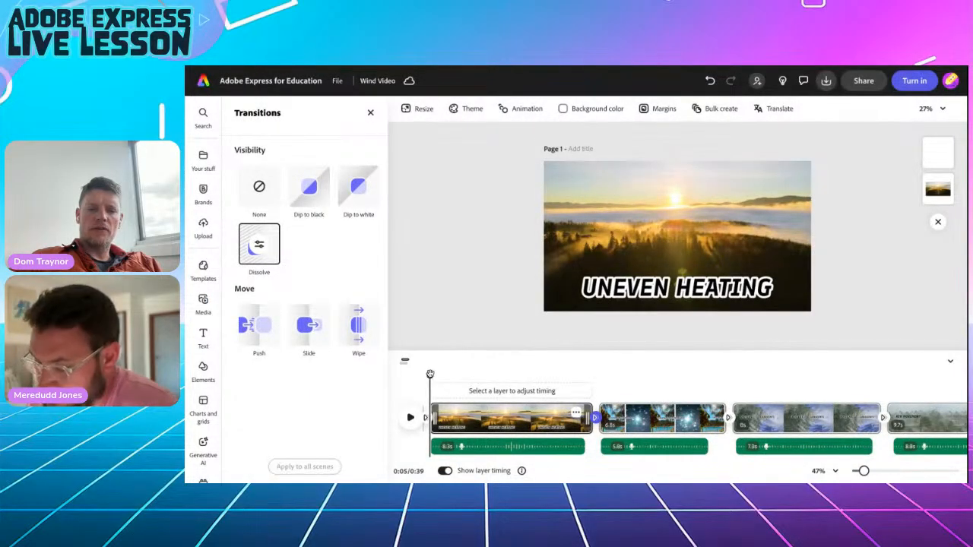
drag(430, 374, 607, 392)
Search stock audio for 'windy' and preview Thunder Airy Whomps and Tire Constant 01.
click(203, 302)
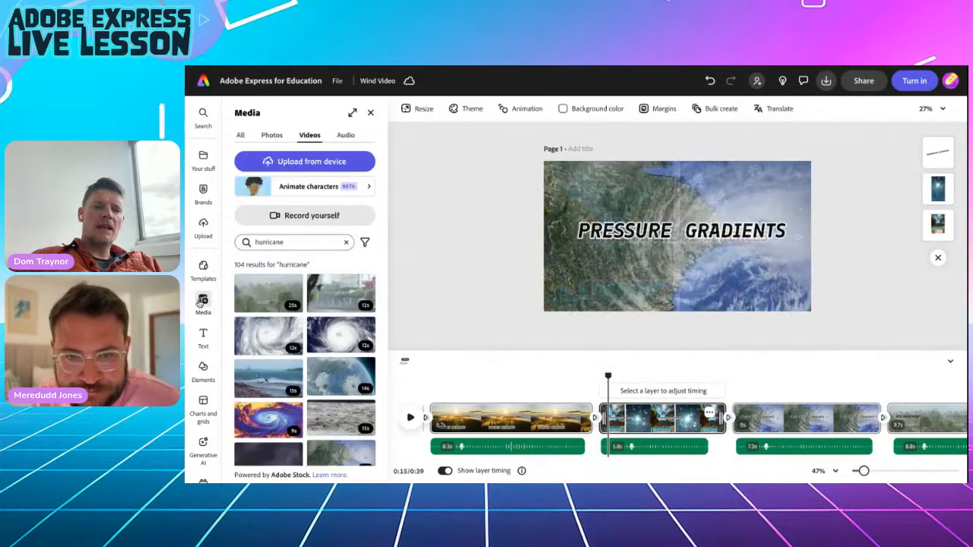
click(345, 135)
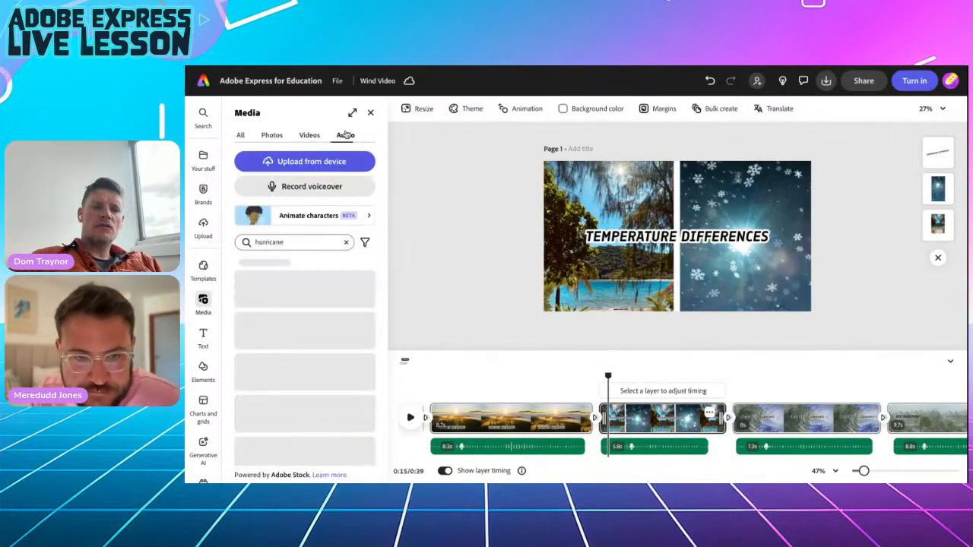
click(346, 242)
text(windy)
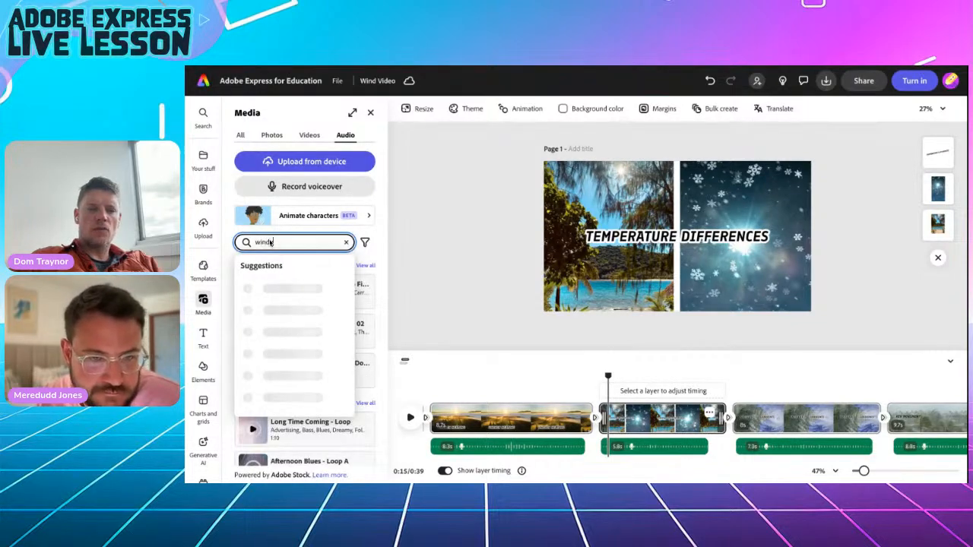
key(Return)
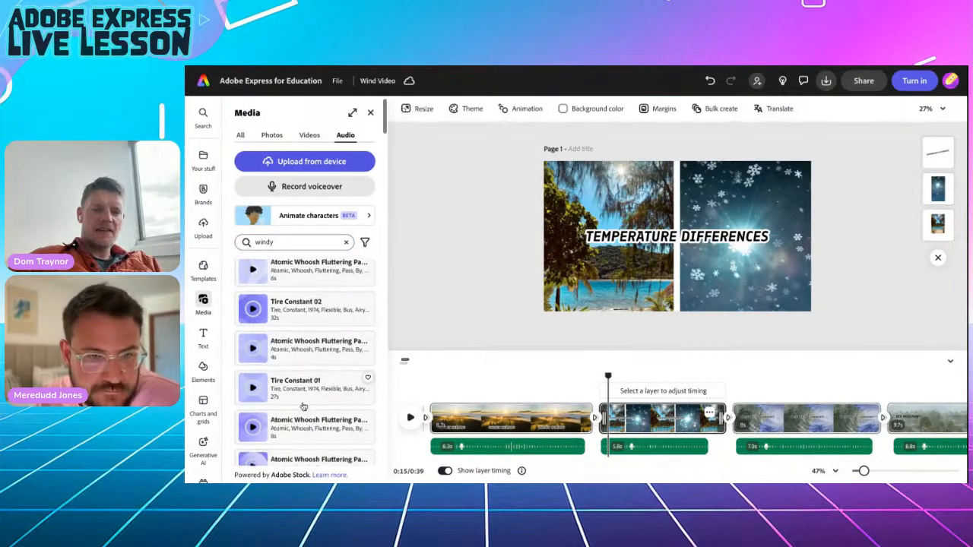
scroll(304, 411, down, 2)
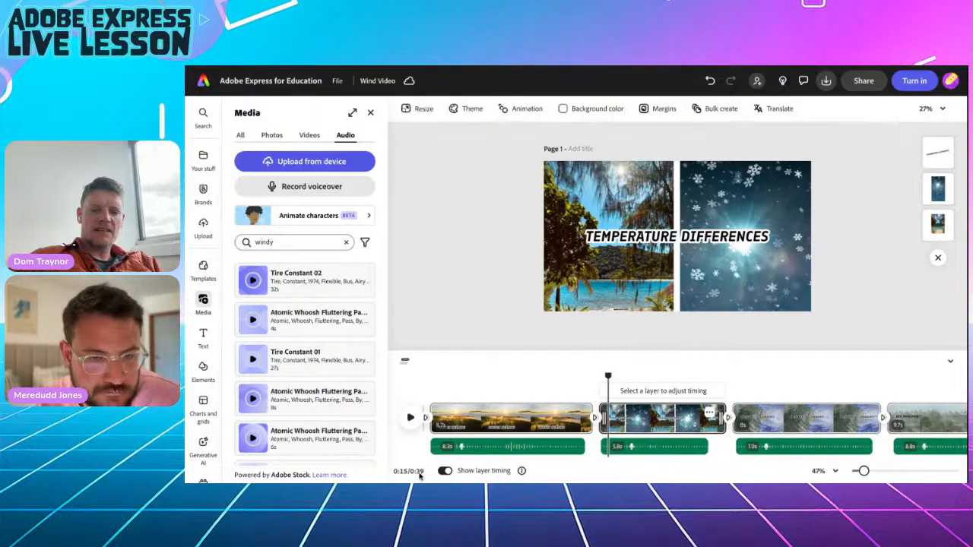
scroll(307, 382, down, 6)
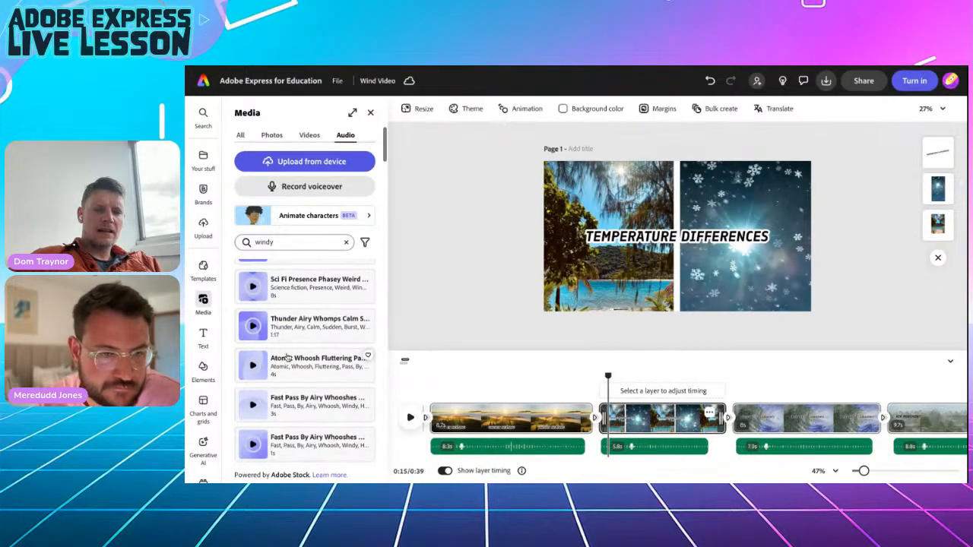
click(254, 326)
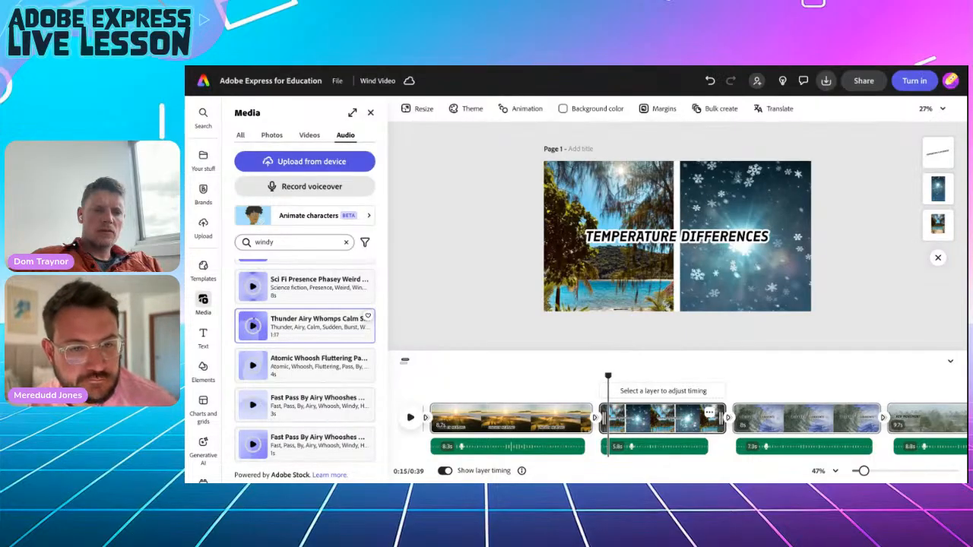
scroll(287, 371, up, 8)
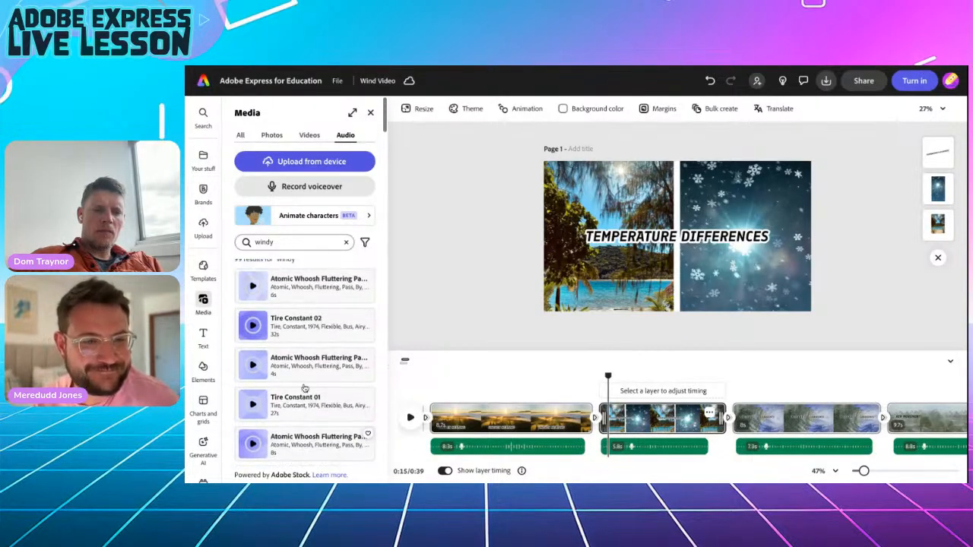
scroll(254, 353, down, 1)
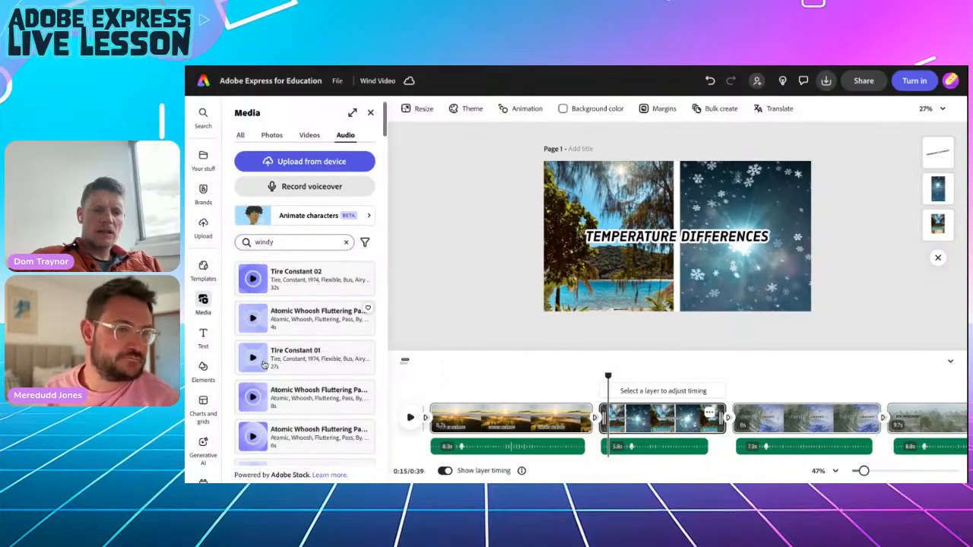
click(253, 357)
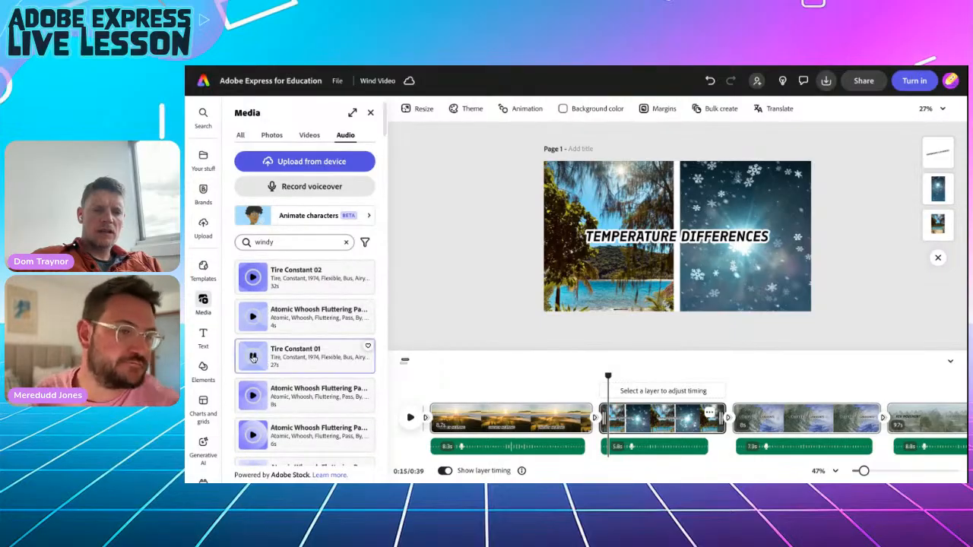
Search audio for 'wind', preview Tonal Wind, and add the Barstow Wind Light Blustery track.
click(289, 242)
key(BackSpace)
key(Return)
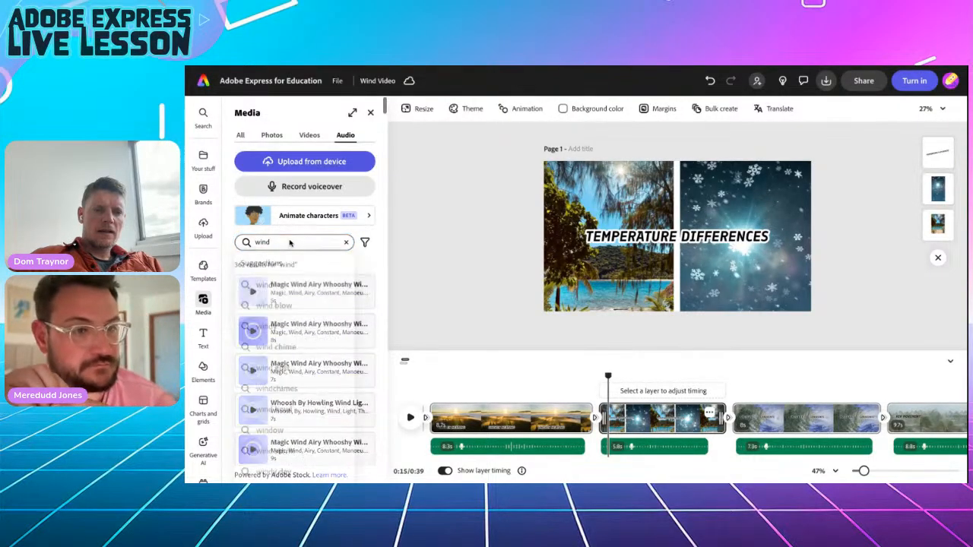
scroll(315, 344, down, 4)
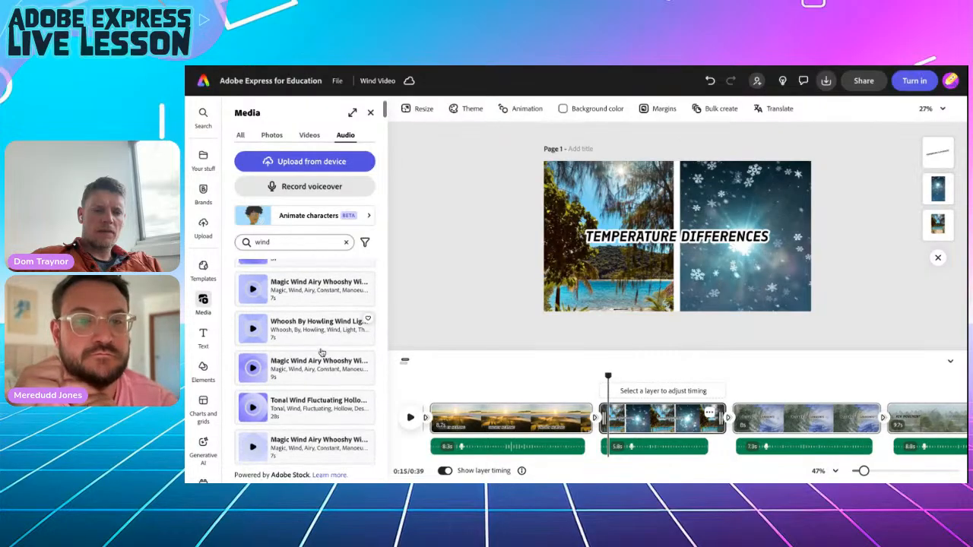
click(252, 336)
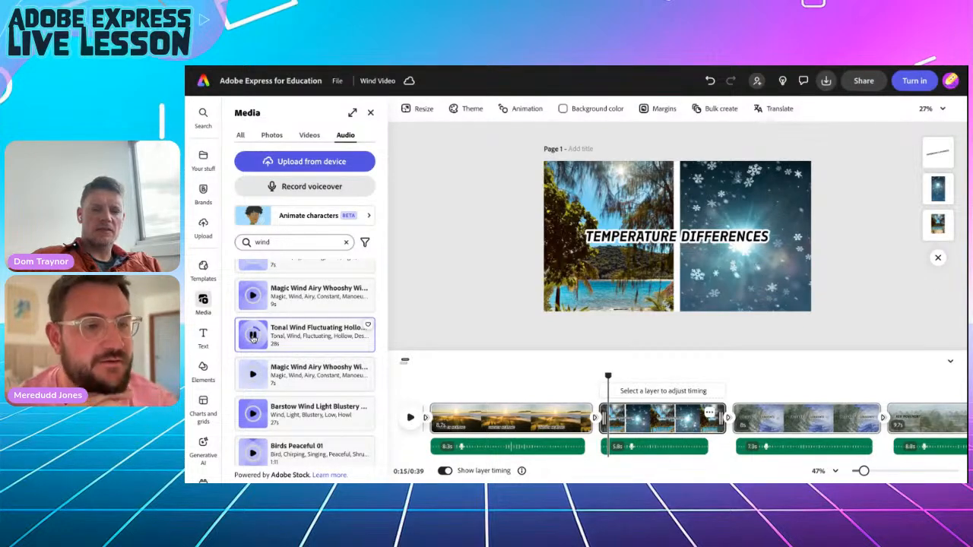
scroll(341, 388, down, 3)
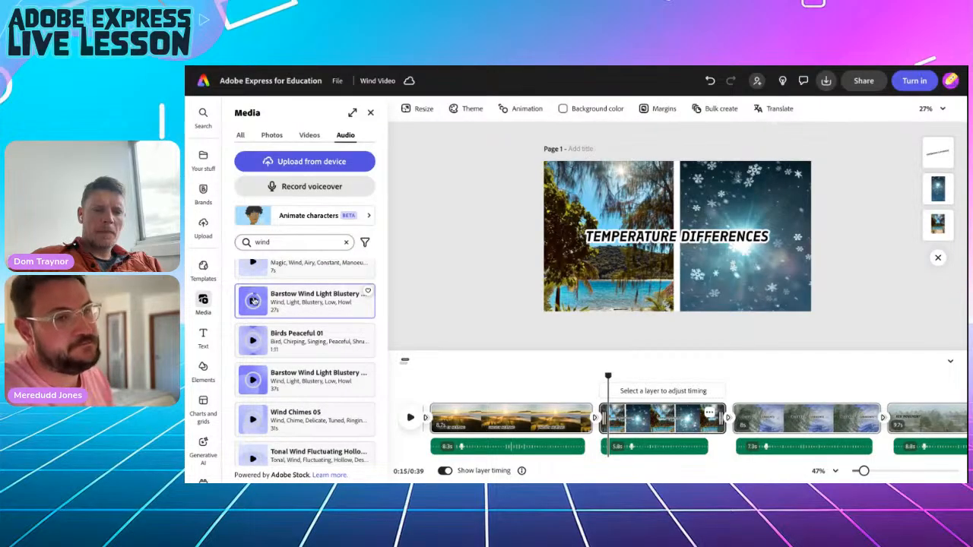
scroll(283, 318, down, 2)
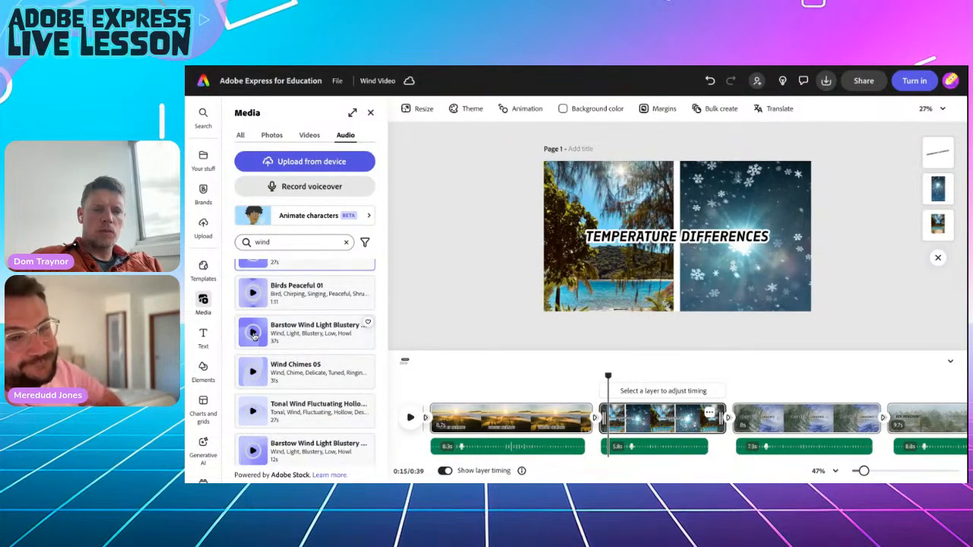
click(295, 335)
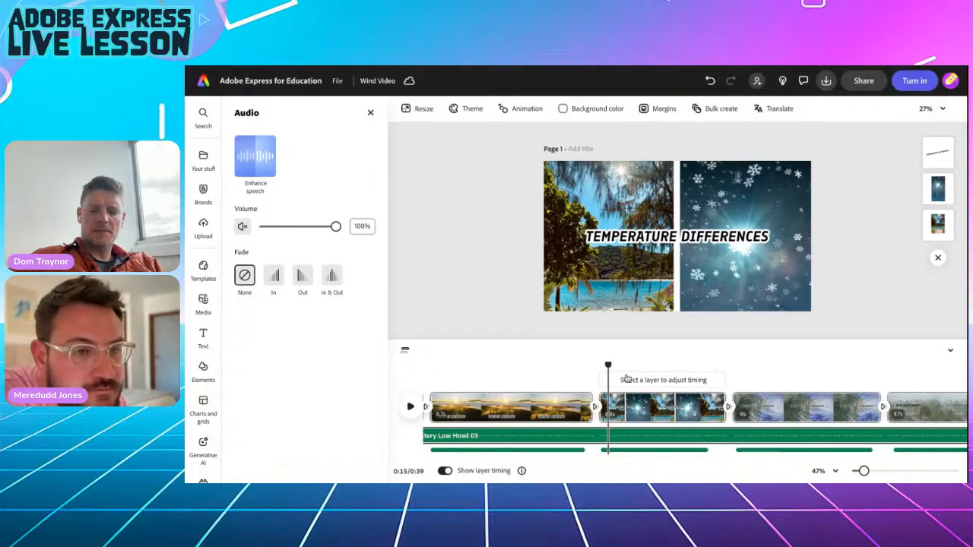
Play the video from 0:00 with the wind track, then select and remove the Barstow track.
drag(608, 366, 429, 366)
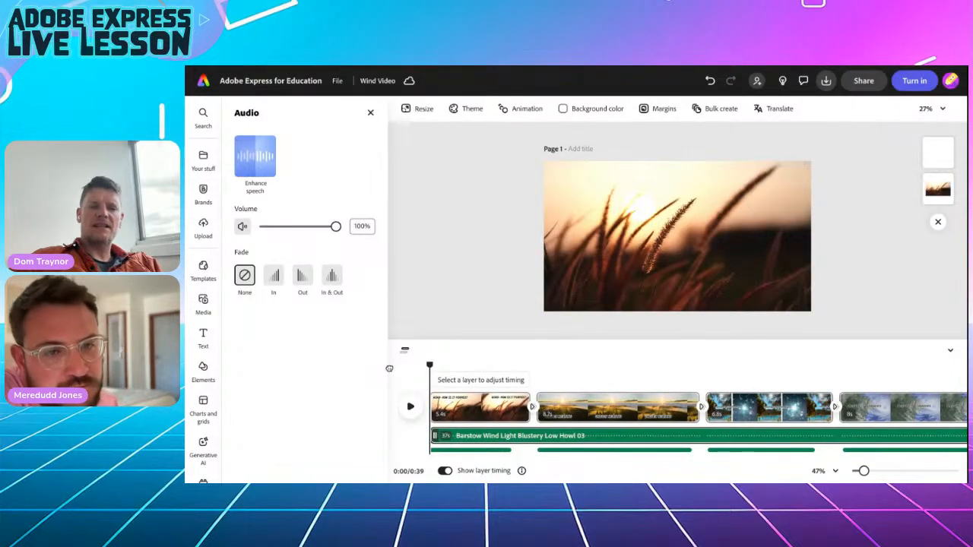
click(411, 408)
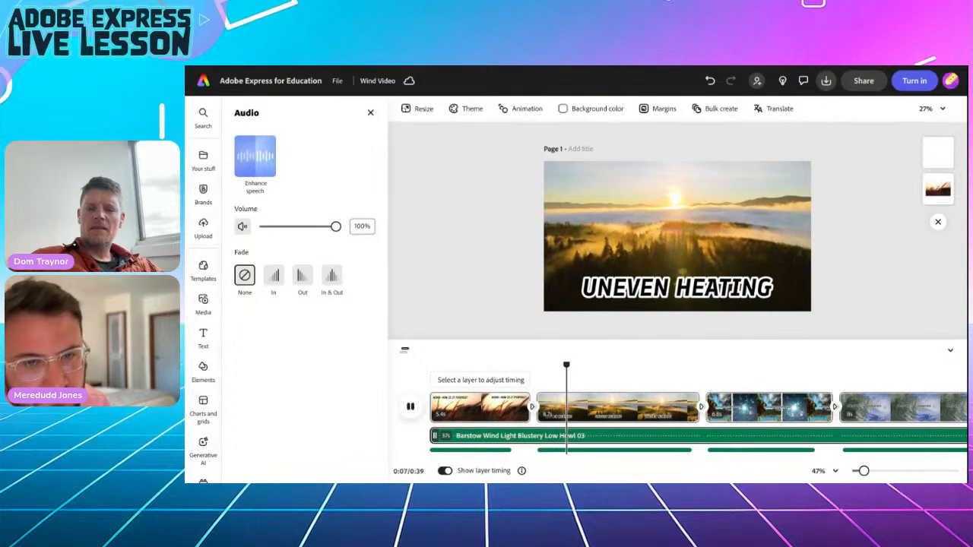
key(space)
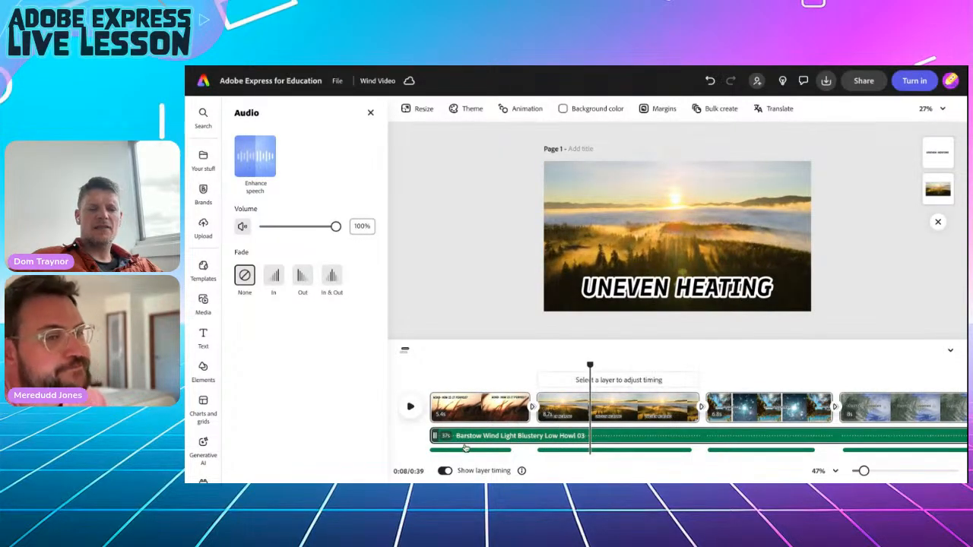
click(465, 369)
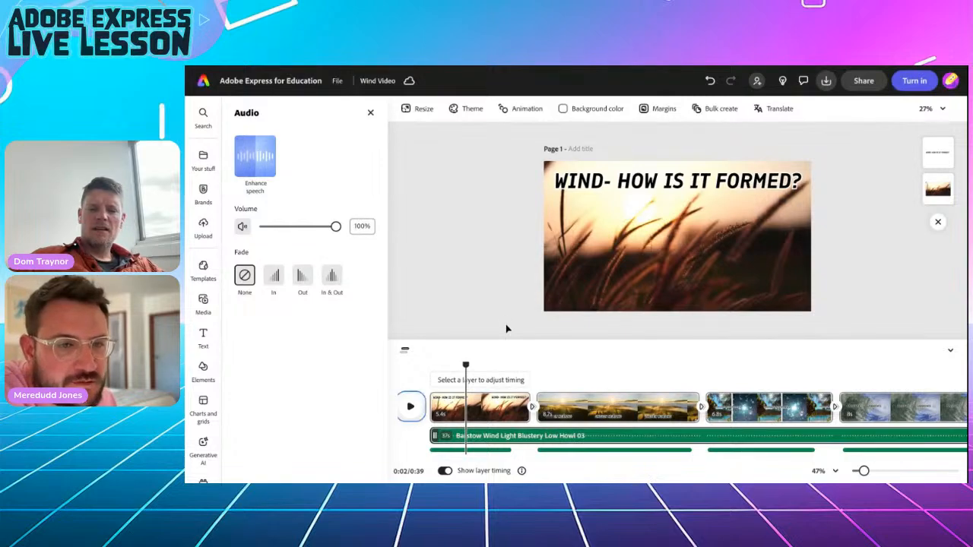
click(529, 435)
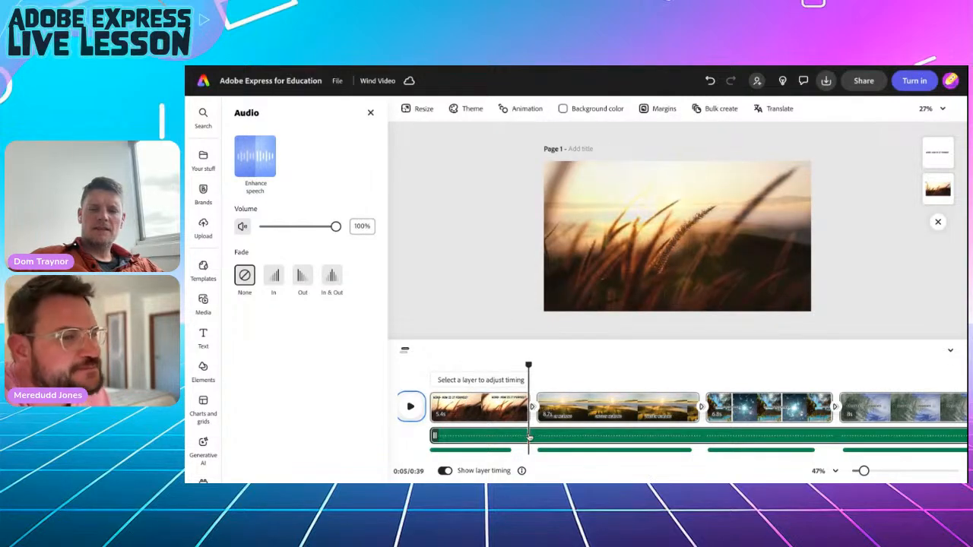
key(Escape)
Preview Wind Chimes 05, Birds Peaceful 02 and Attic Wind Whistly Cold Hollow 02, then add Birds Peaceful 02.
scroll(299, 350, down, 3)
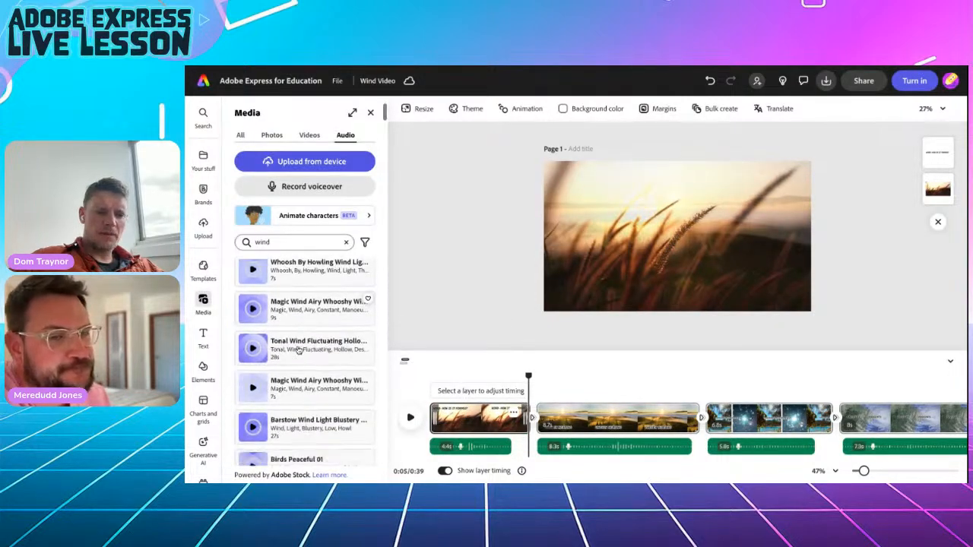
scroll(298, 350, down, 5)
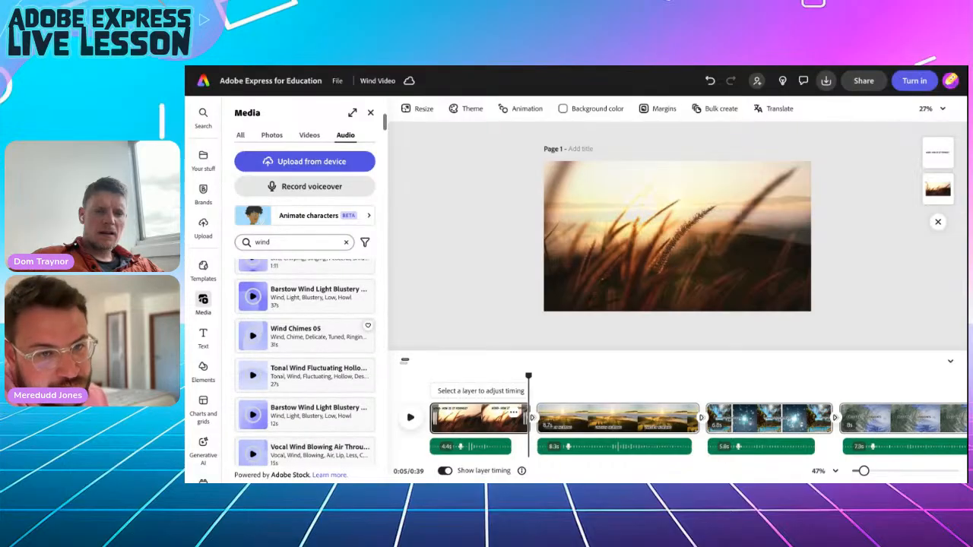
scroll(299, 334, down, 1)
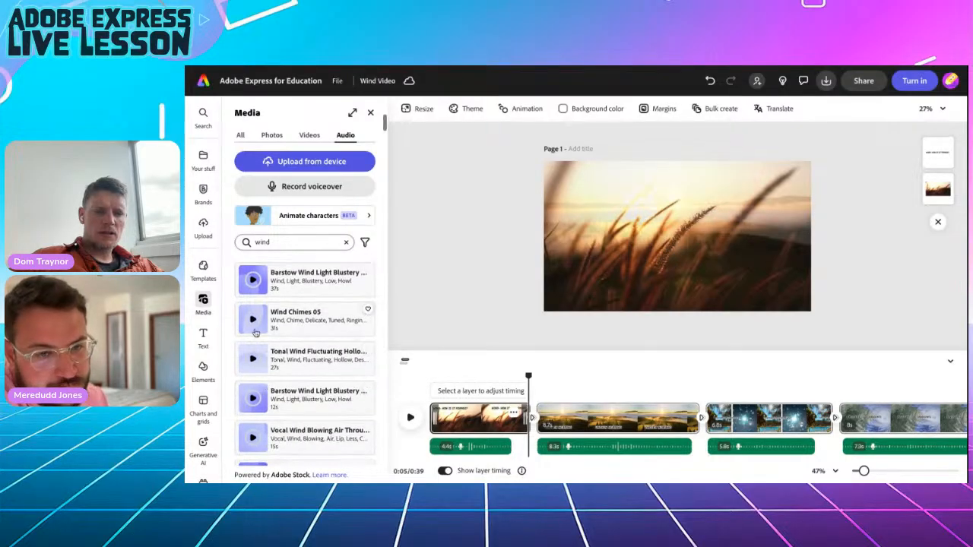
click(253, 320)
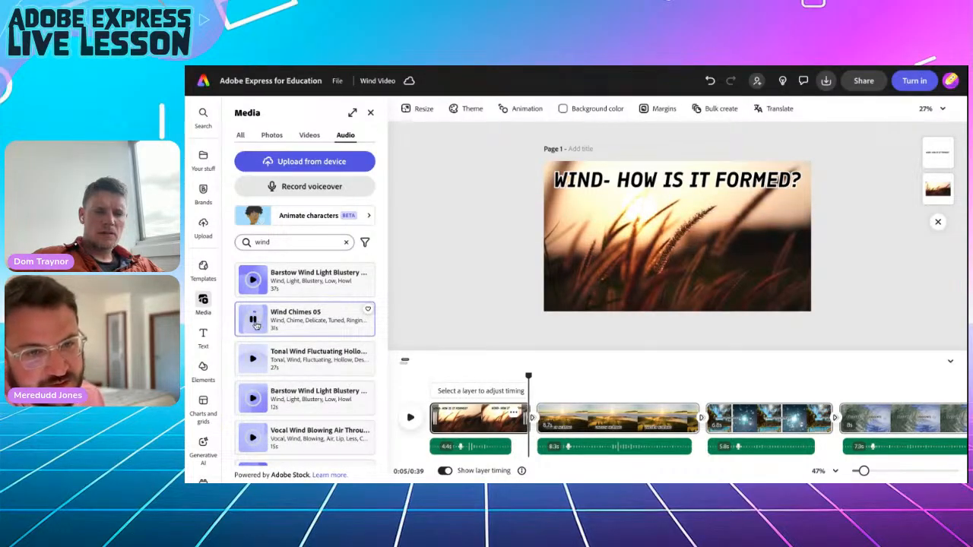
scroll(304, 357, down, 4)
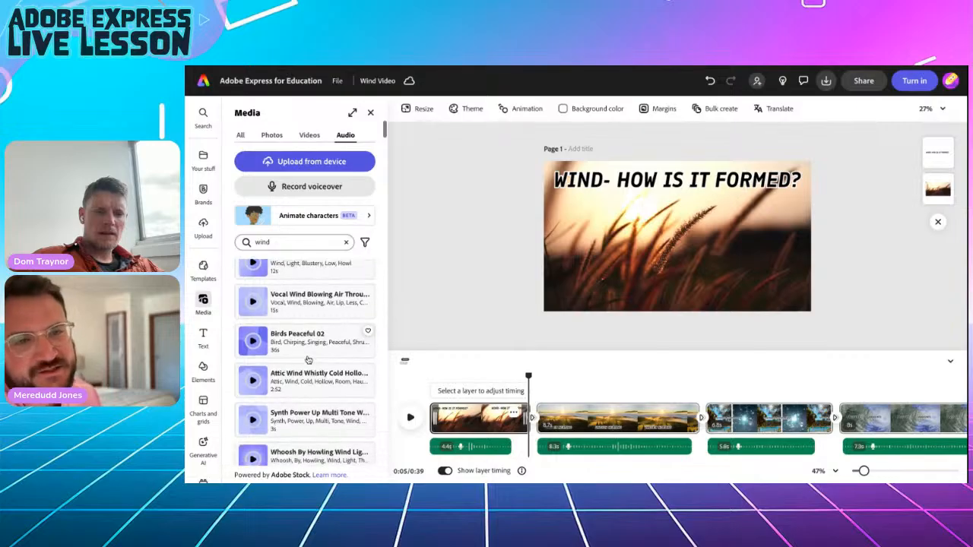
click(253, 329)
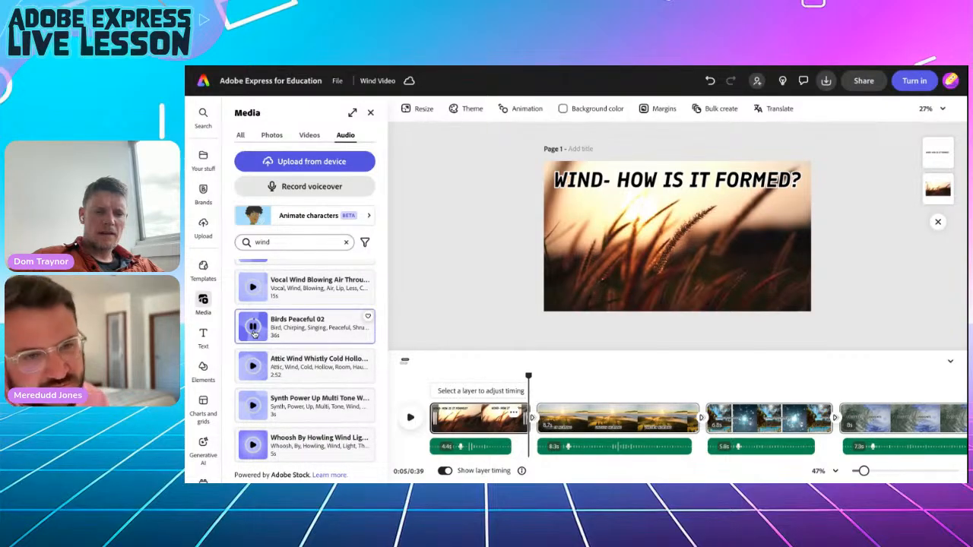
click(252, 368)
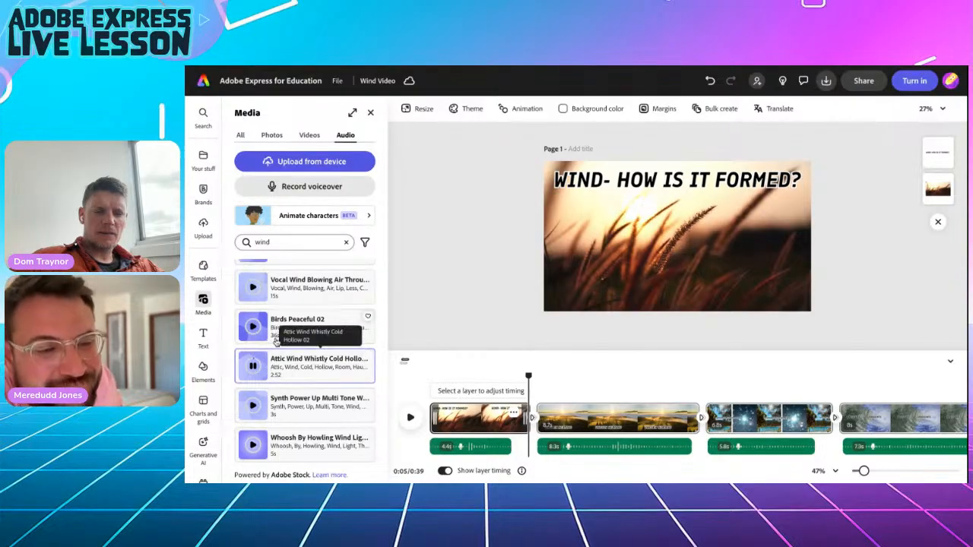
click(281, 333)
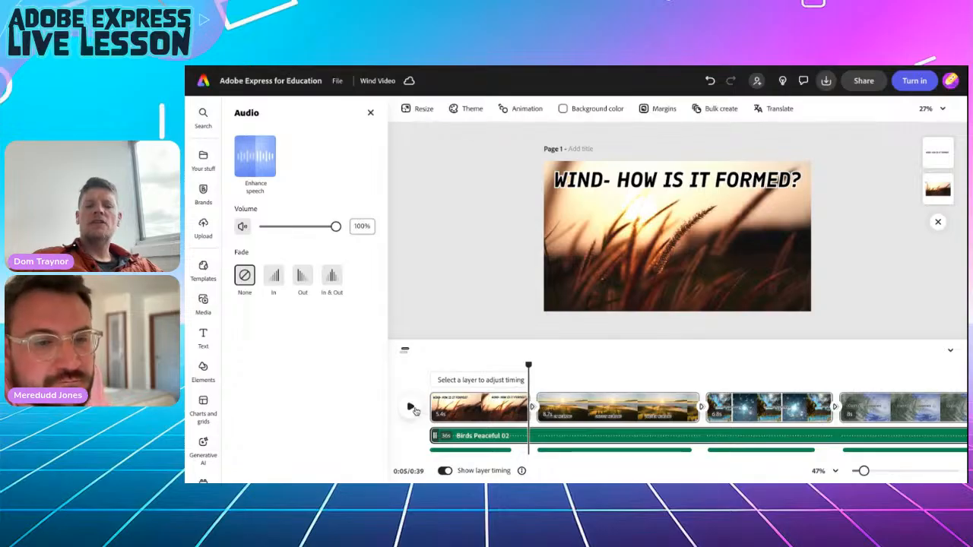
click(411, 408)
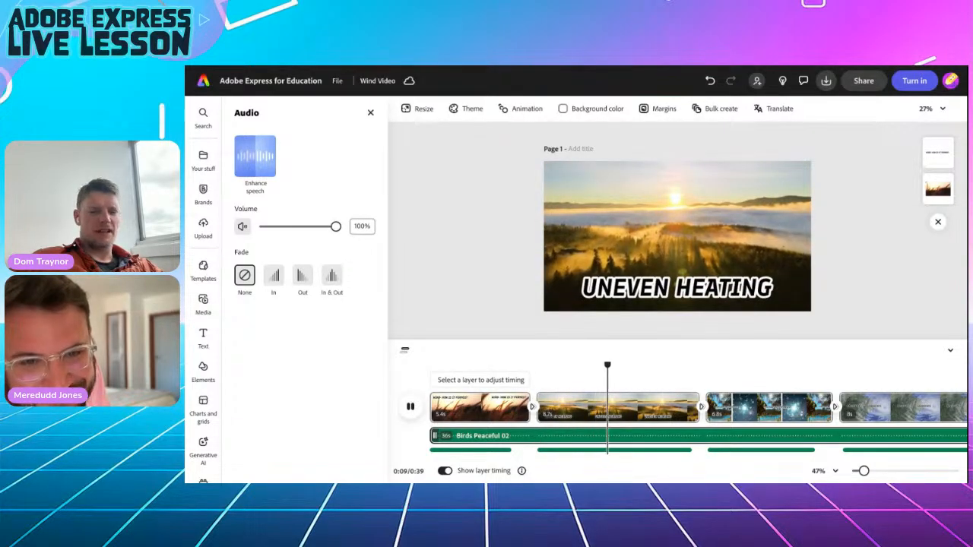
key(space)
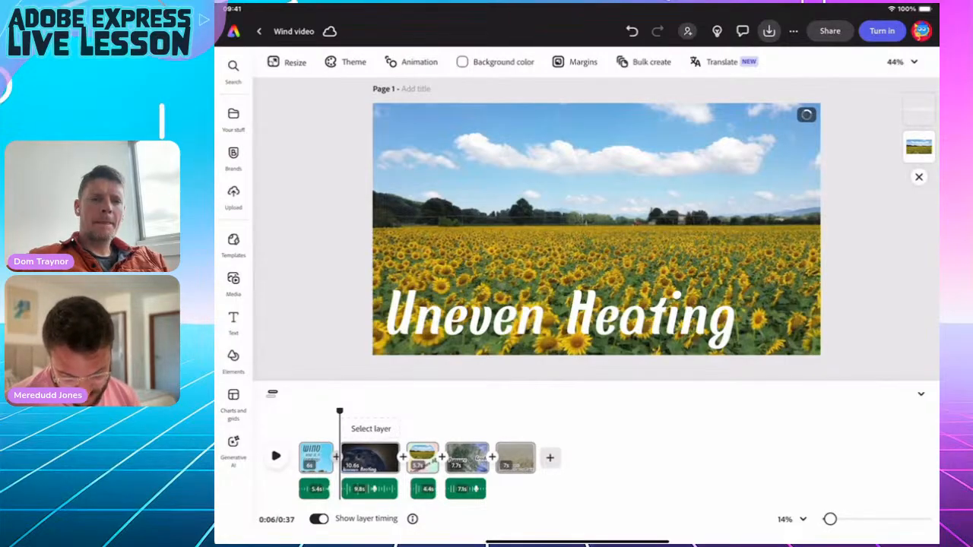
Link every scene of the wind video with a 1-second rightward Push transition.
click(335, 457)
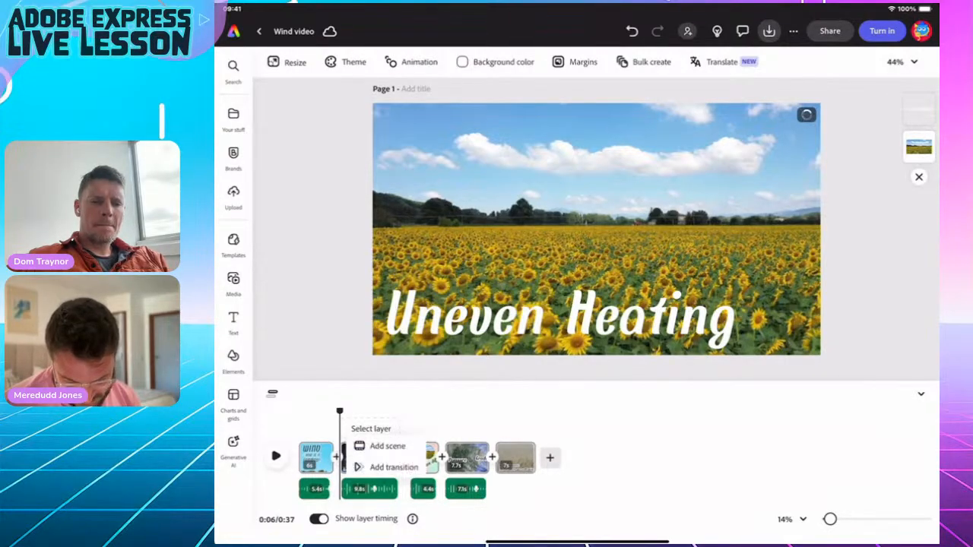
click(393, 466)
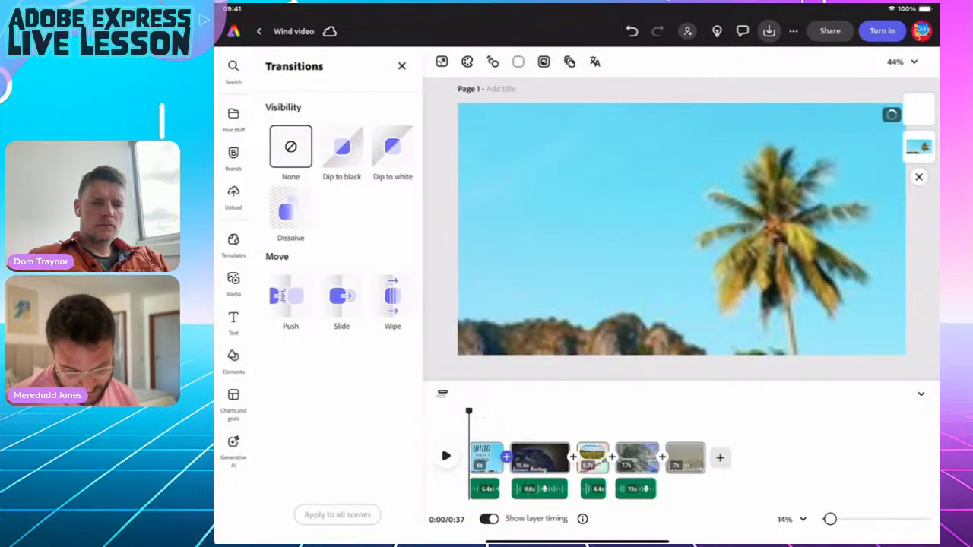
click(291, 301)
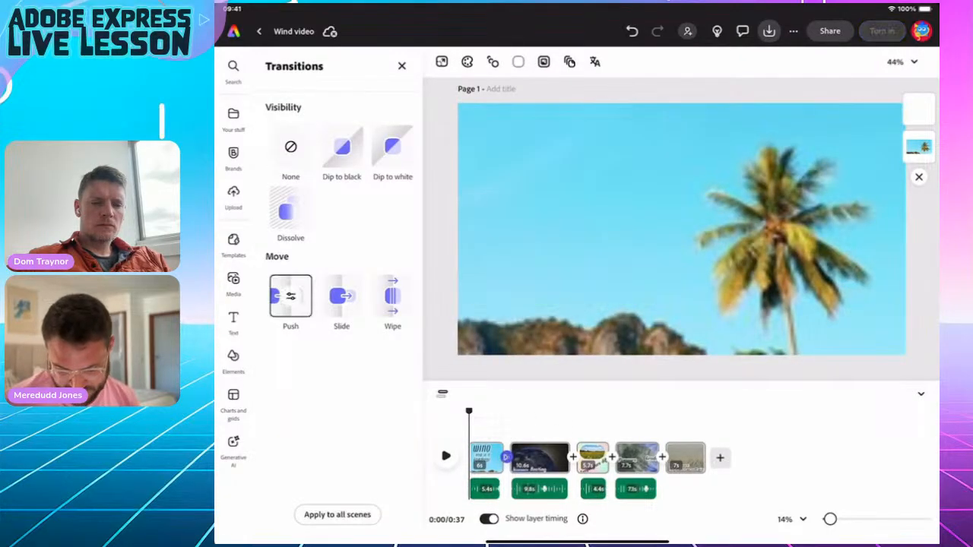
click(290, 296)
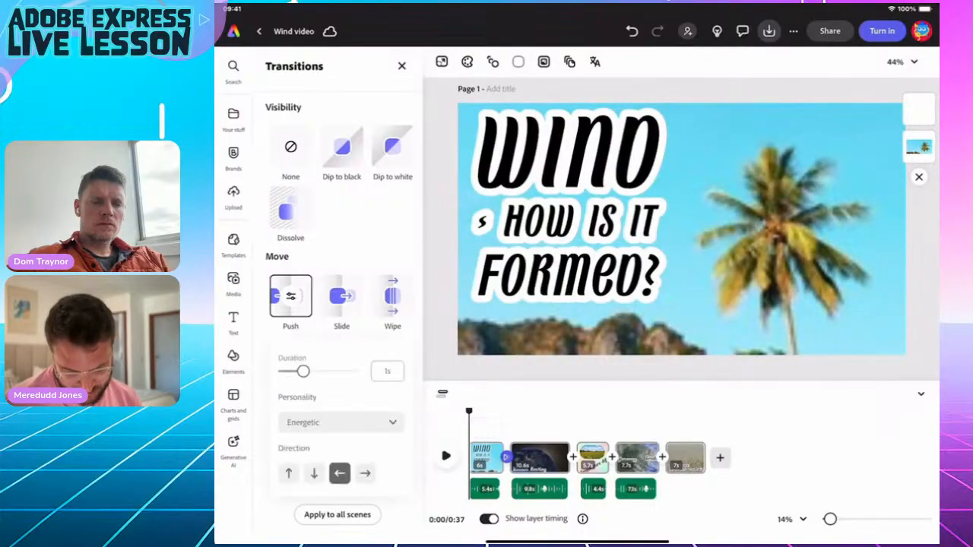
click(365, 474)
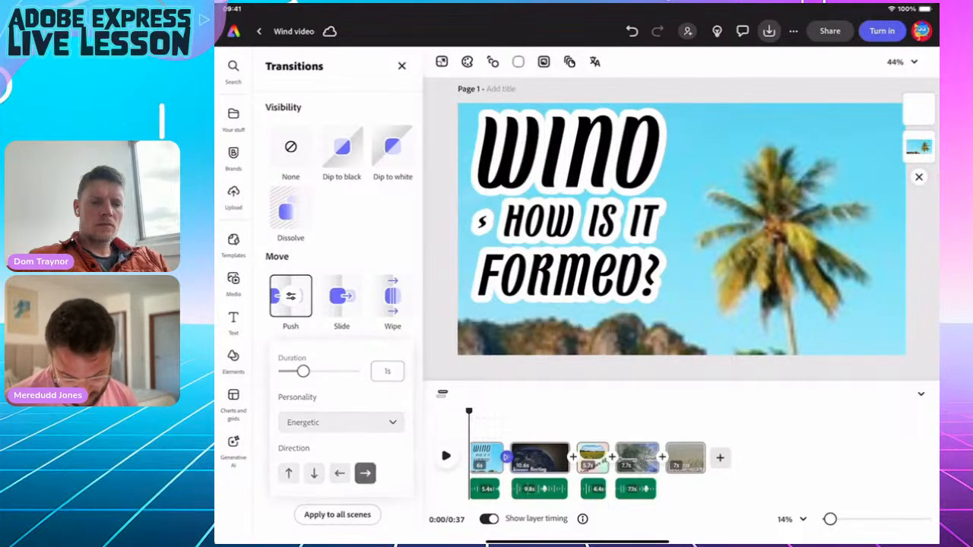
click(290, 295)
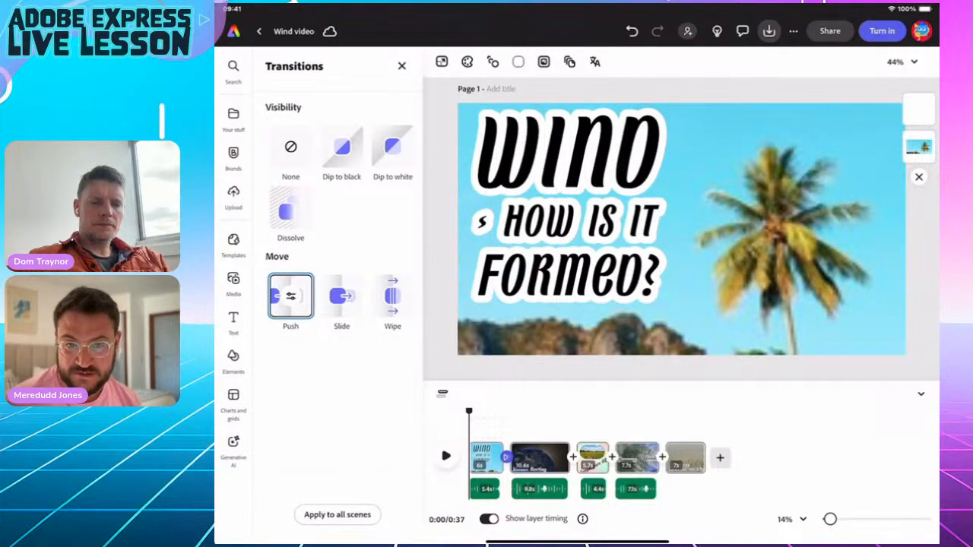
click(337, 515)
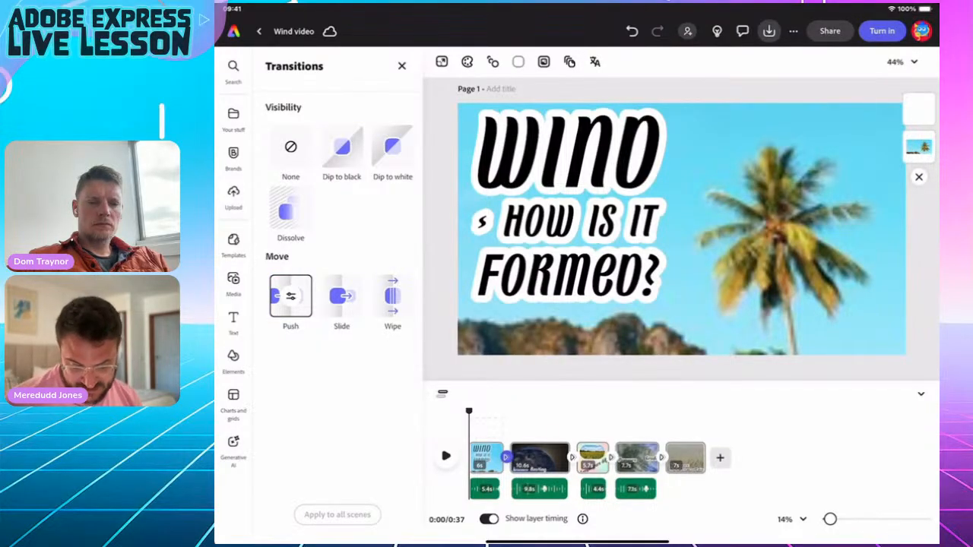
click(233, 281)
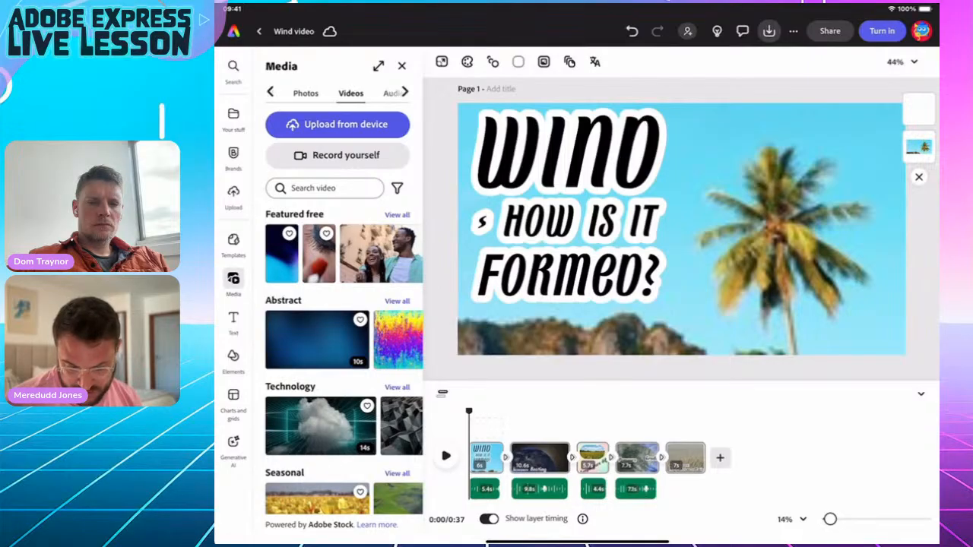
Search the audio library for 'Whistle'.
click(391, 93)
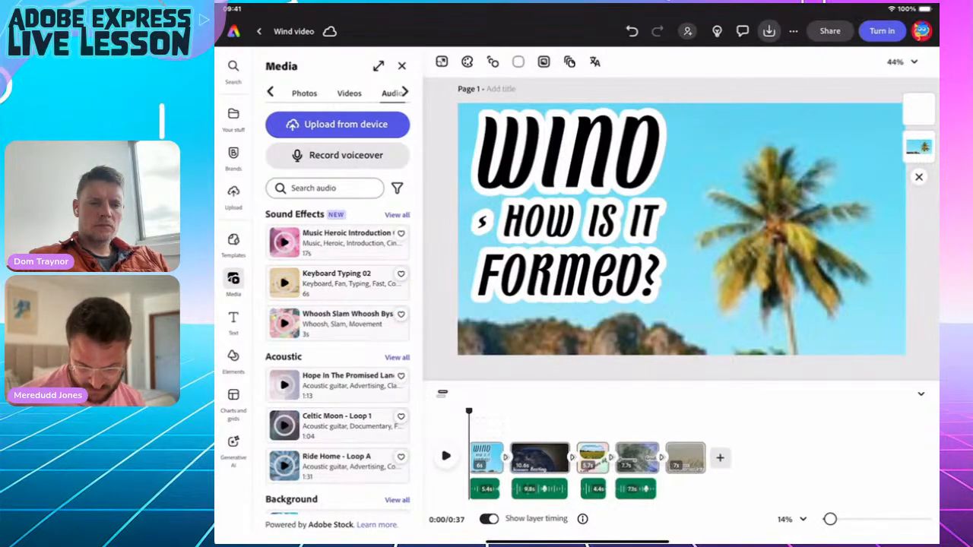
click(325, 188)
text(Whis)
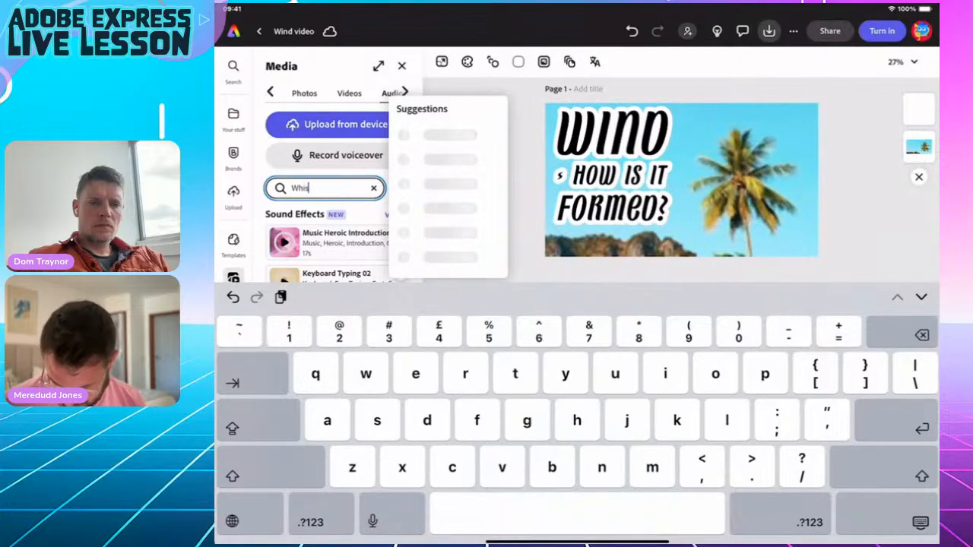
text(l)
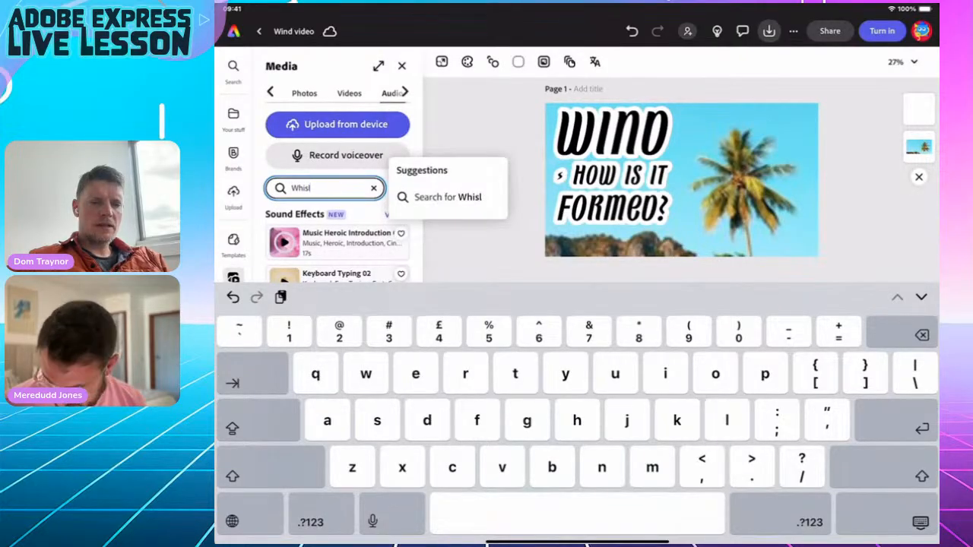
key(BackSpace)
text(t)
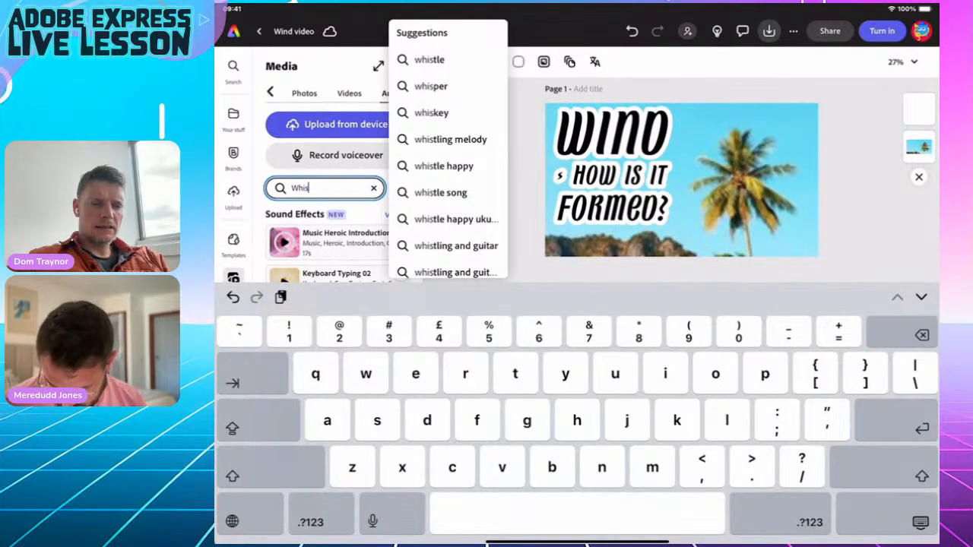
text(le)
key(Return)
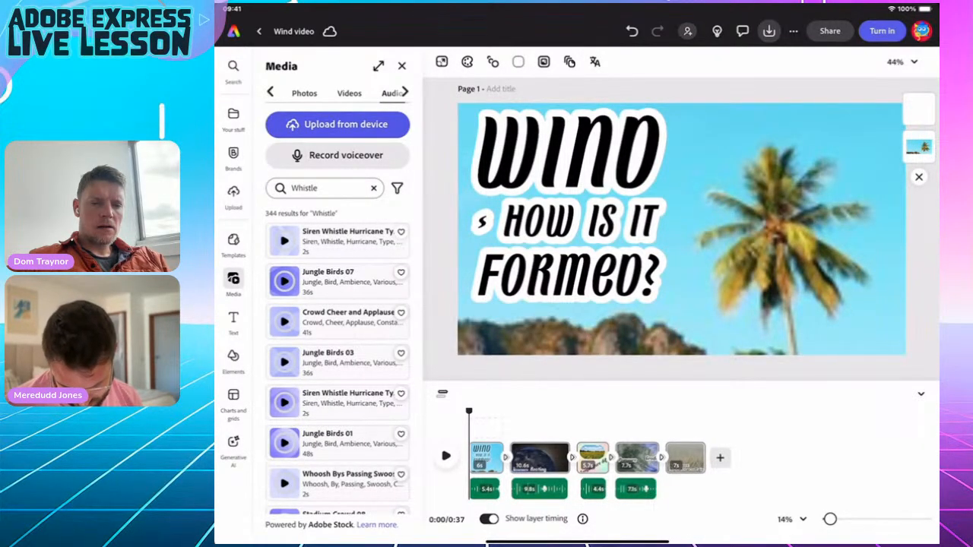
Scroll the Whistle results and preview the Street Vendor 01 track.
scroll(337, 361, down, 5)
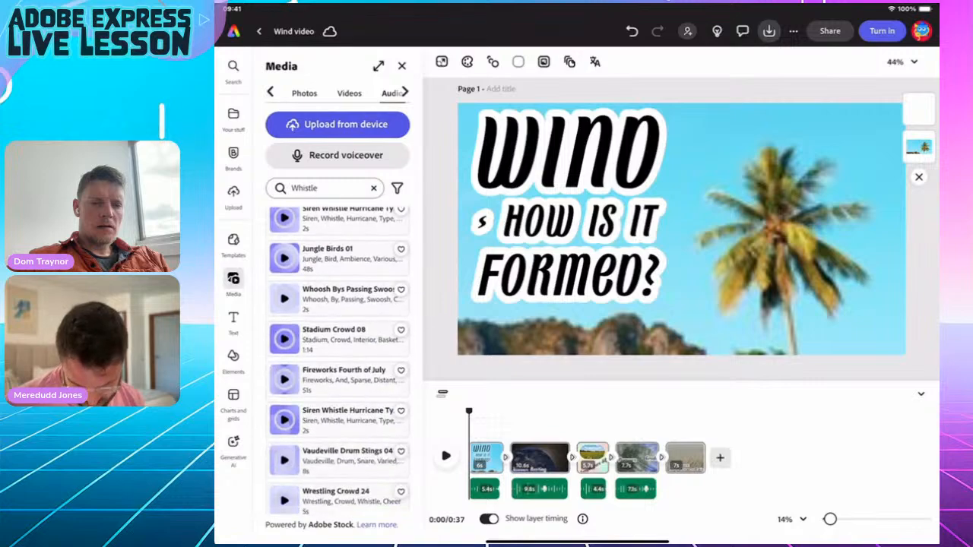
scroll(339, 361, down, 3)
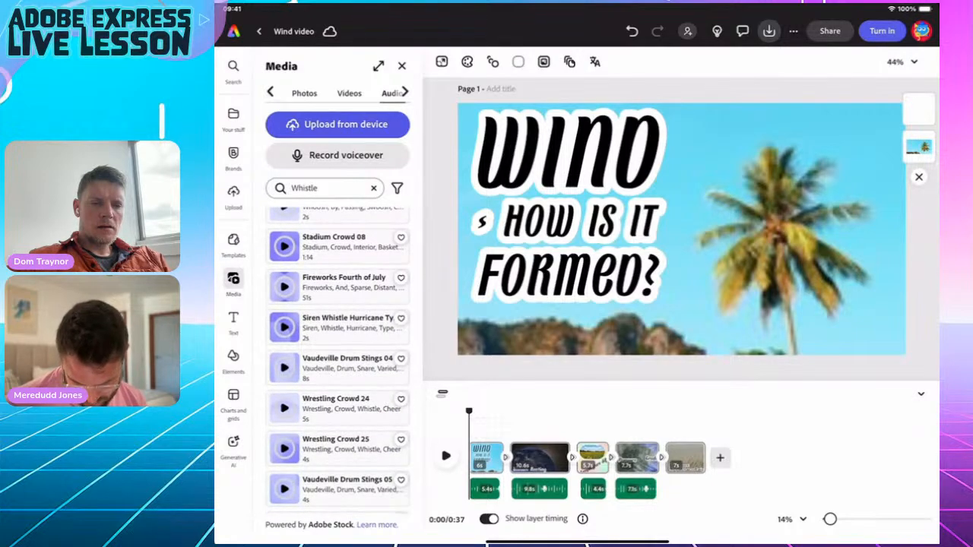
scroll(337, 361, down, 3)
scroll(337, 361, down, 5)
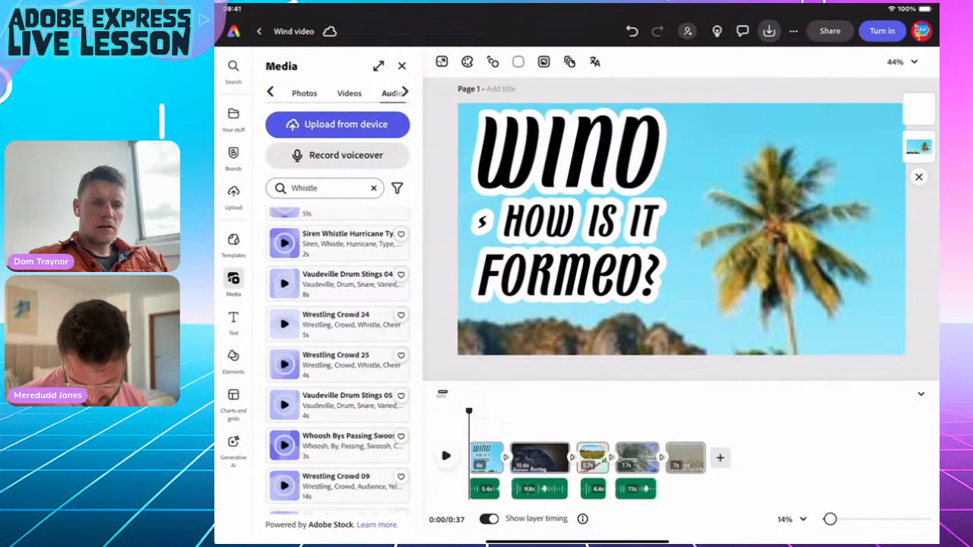
scroll(339, 361, down, 10)
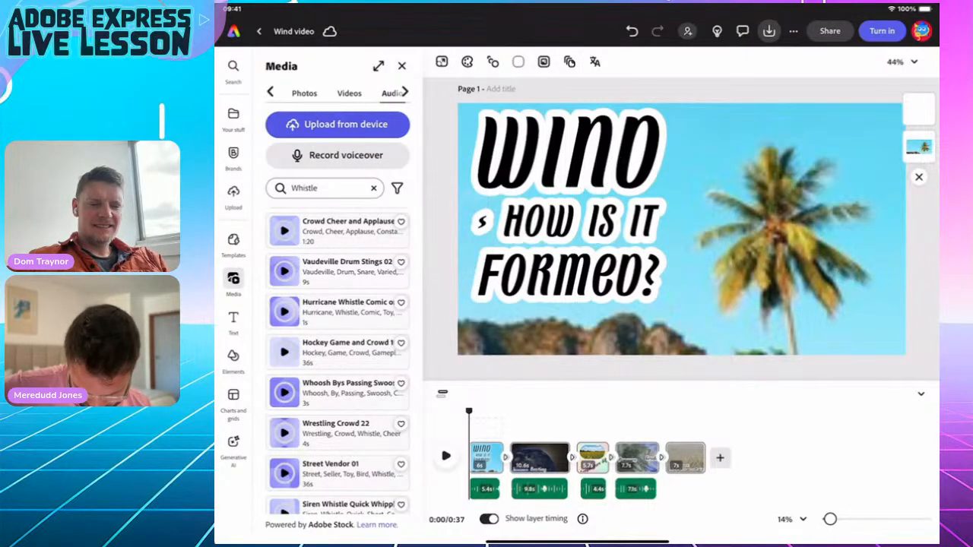
scroll(339, 361, down, 3)
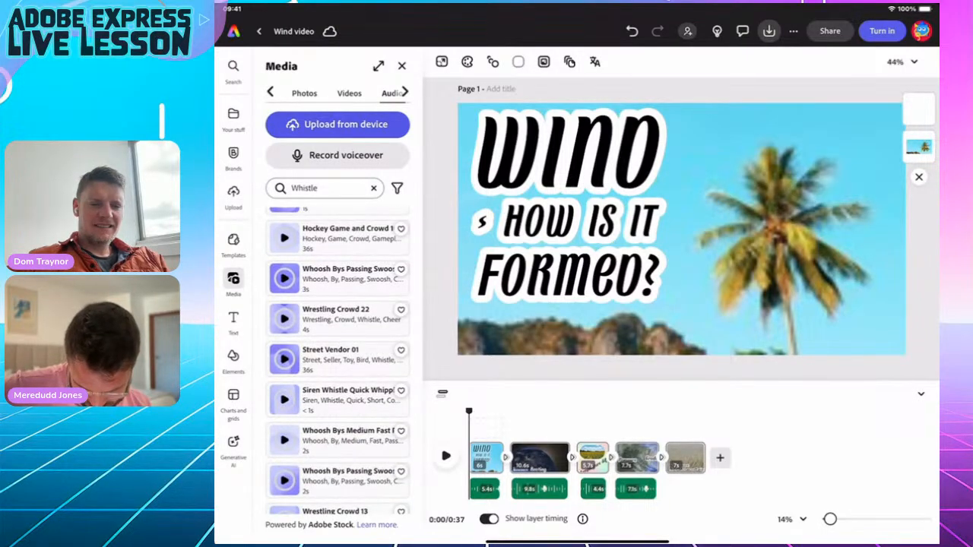
scroll(336, 361, down, 1)
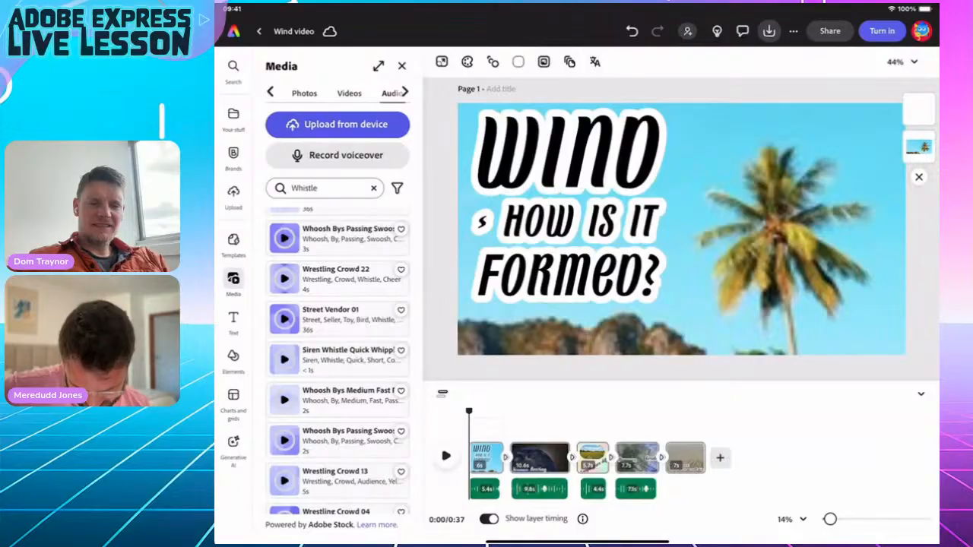
click(284, 319)
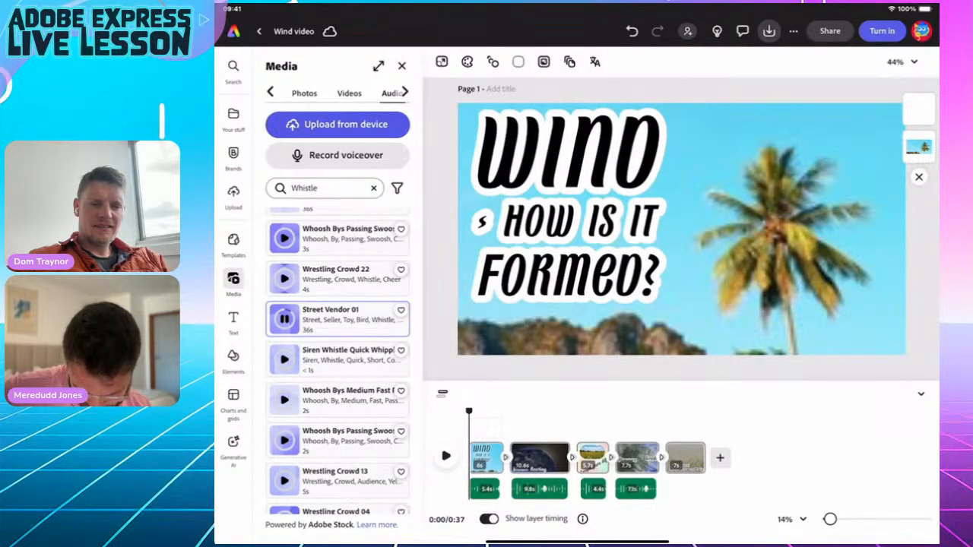
click(285, 320)
Add Street Vendor 01 as soundtrack at 23% volume with a 1.5s fade-out, then play it back.
click(342, 315)
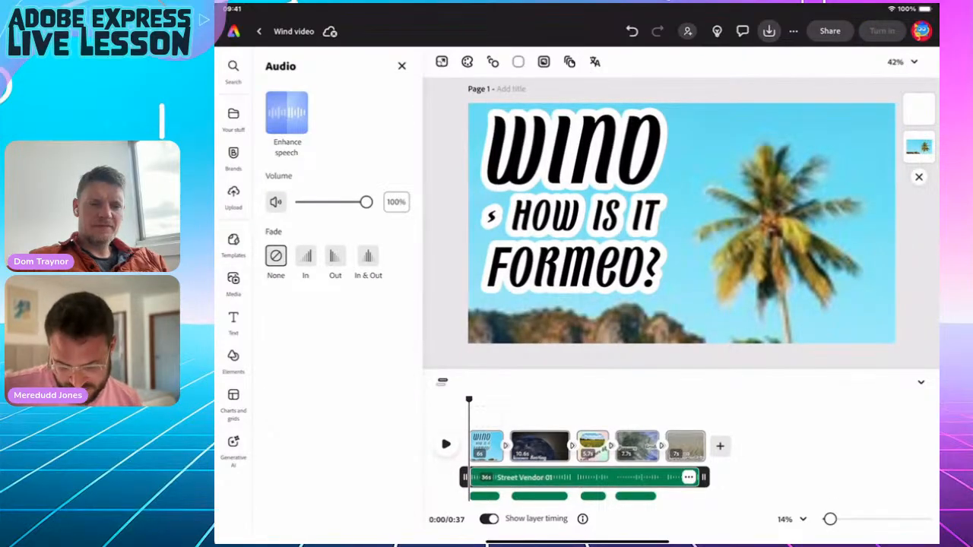
drag(366, 202, 316, 201)
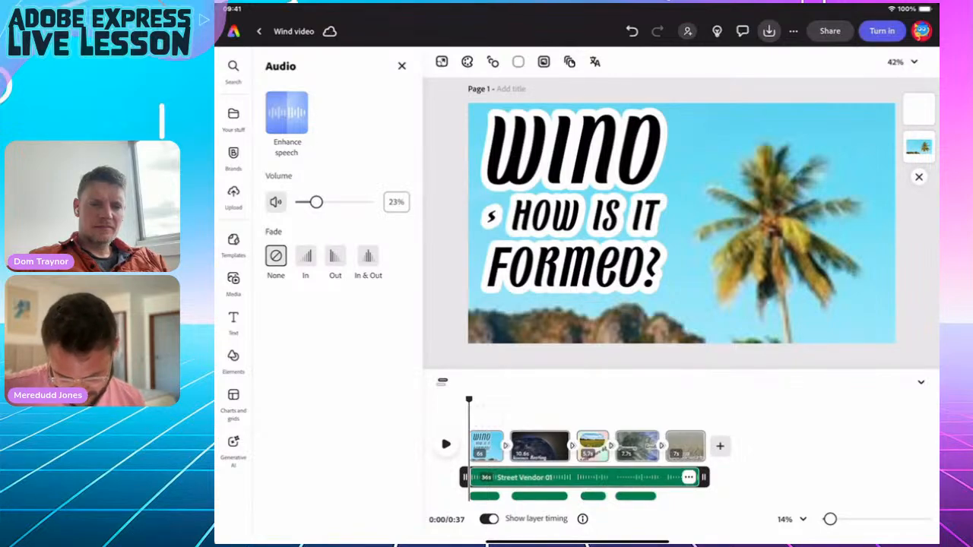
click(335, 256)
drag(314, 327, 303, 327)
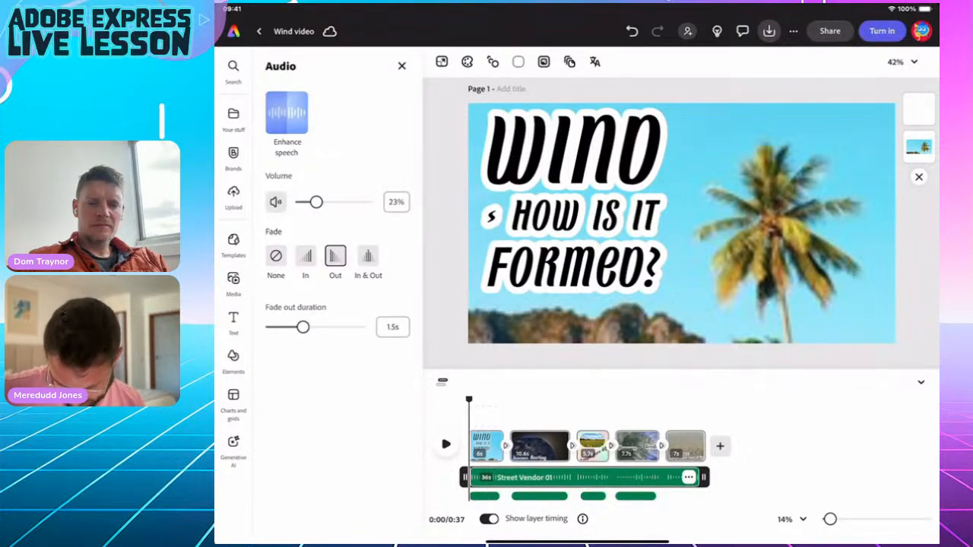
click(445, 444)
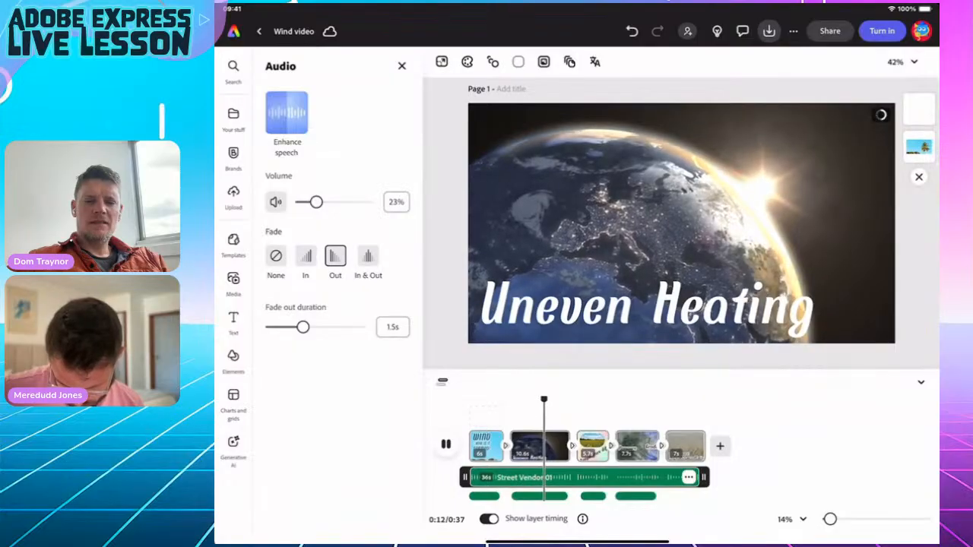
Stop playback and scrub the playhead back to about 2 seconds.
key(space)
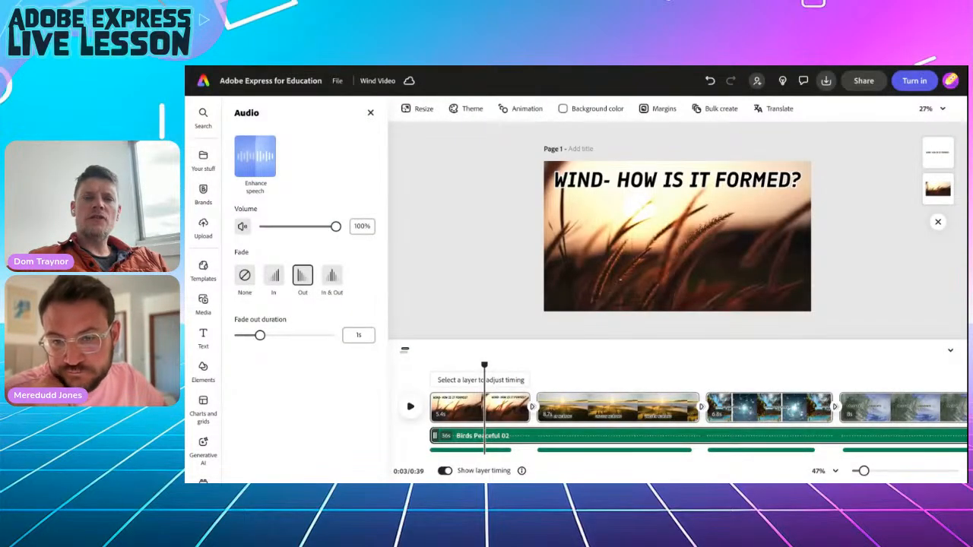
drag(484, 365, 843, 364)
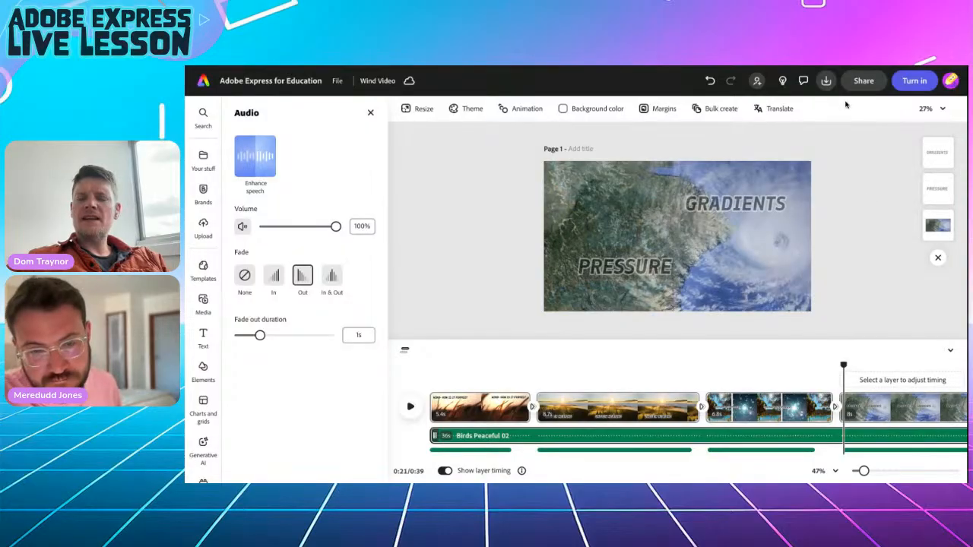
Set the video's download resolution to 720p.
click(826, 81)
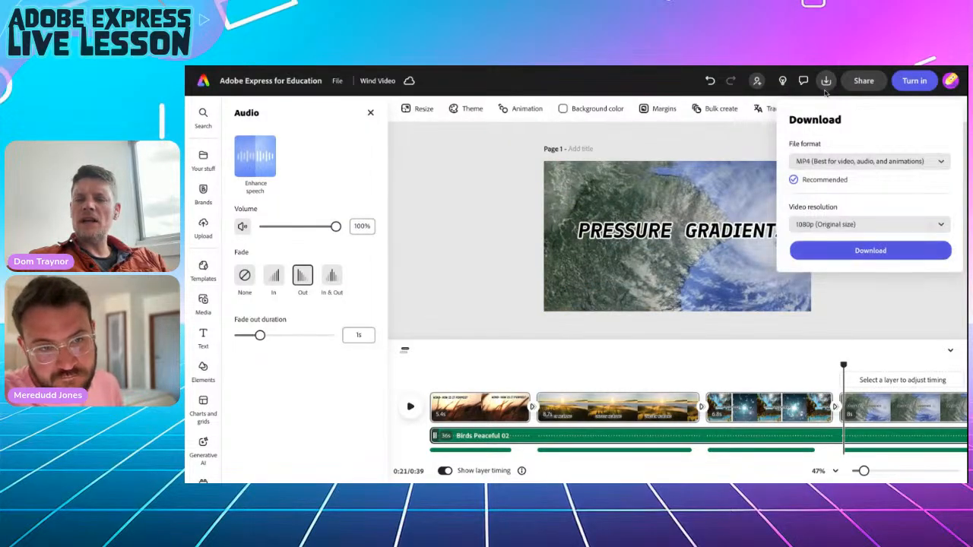
click(836, 222)
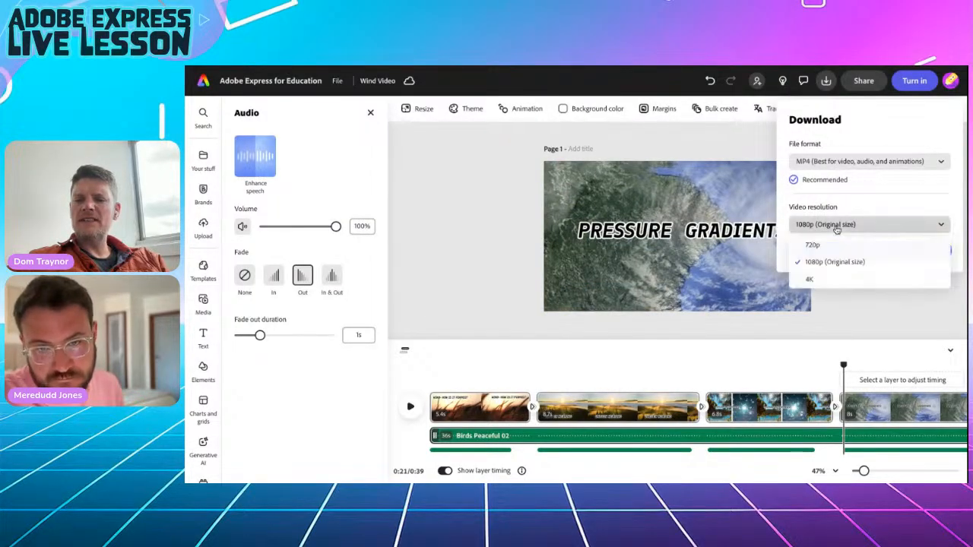
click(829, 246)
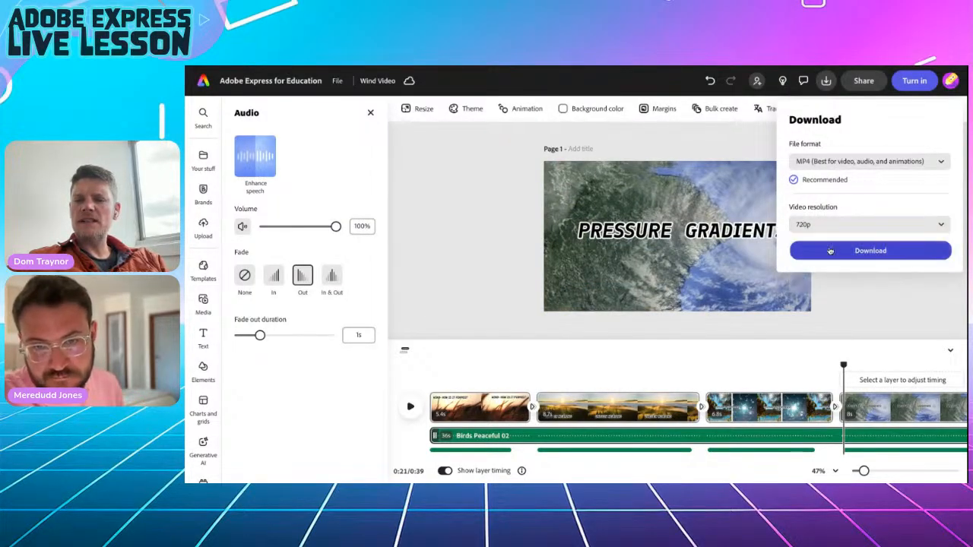
Create a view-only share link for the Wind Video.
click(864, 82)
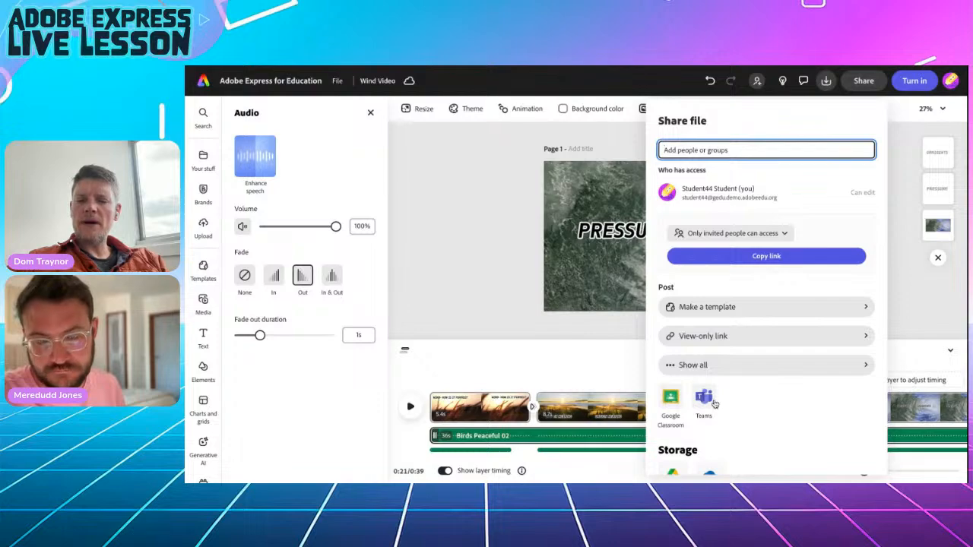
click(702, 336)
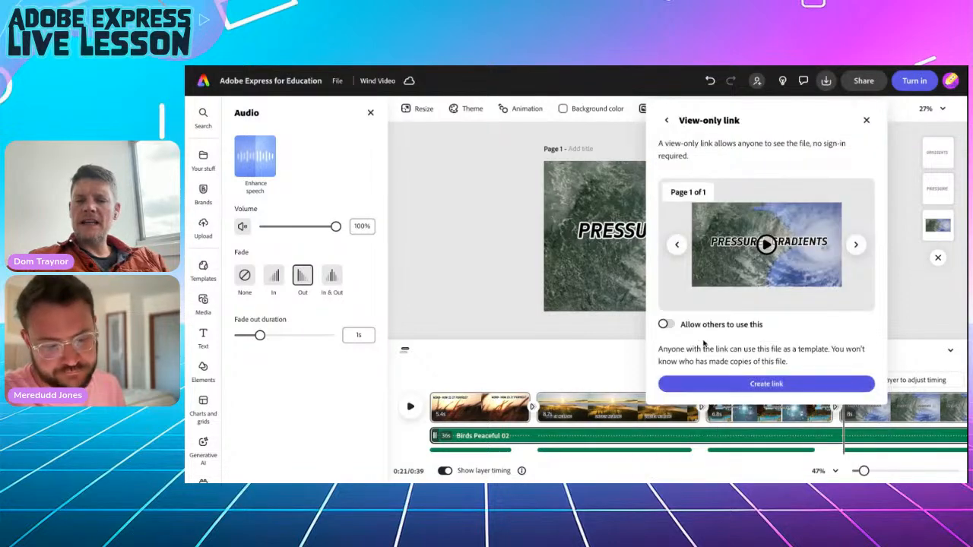
click(735, 384)
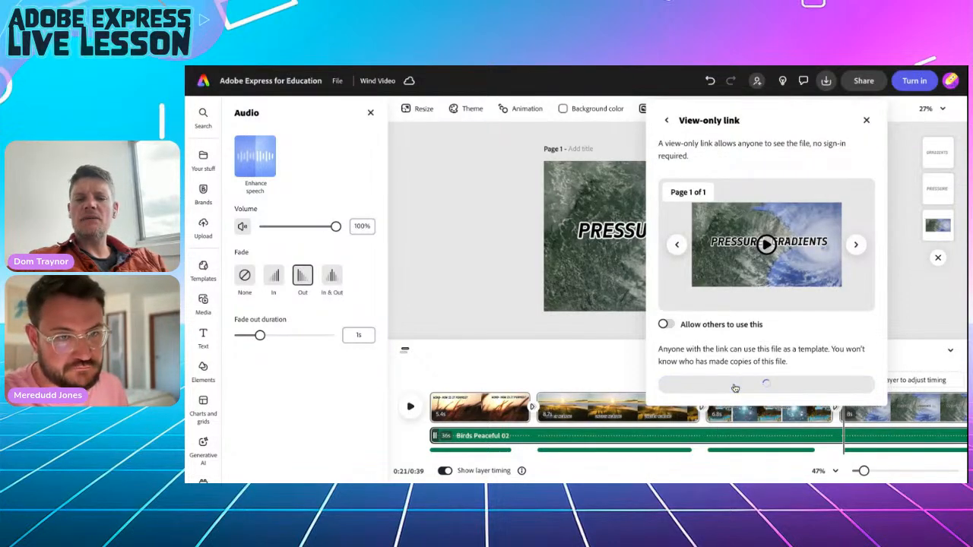
On the wind lesson page, open Activity 2's 'How can we save electricity?' Google Doc.
click(490, 67)
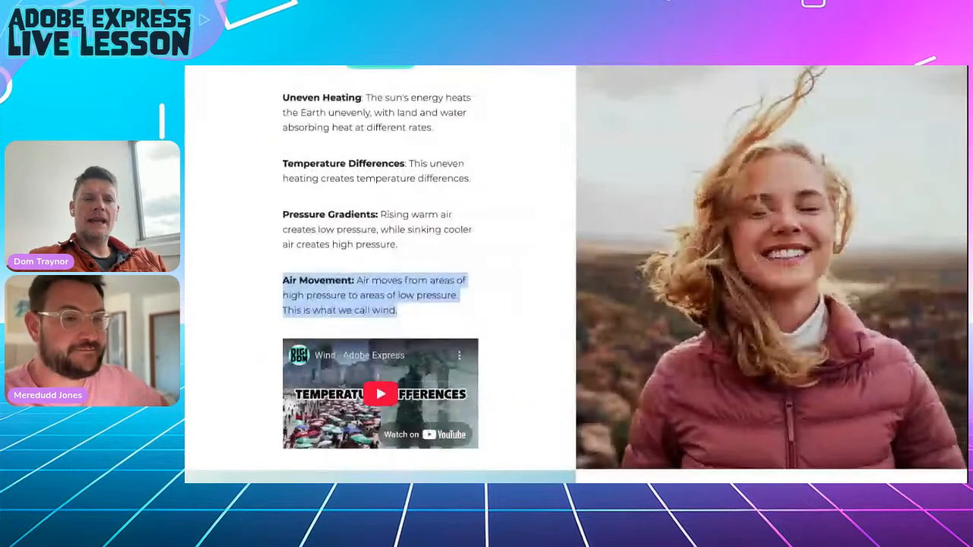
scroll(517, 291, down, 10)
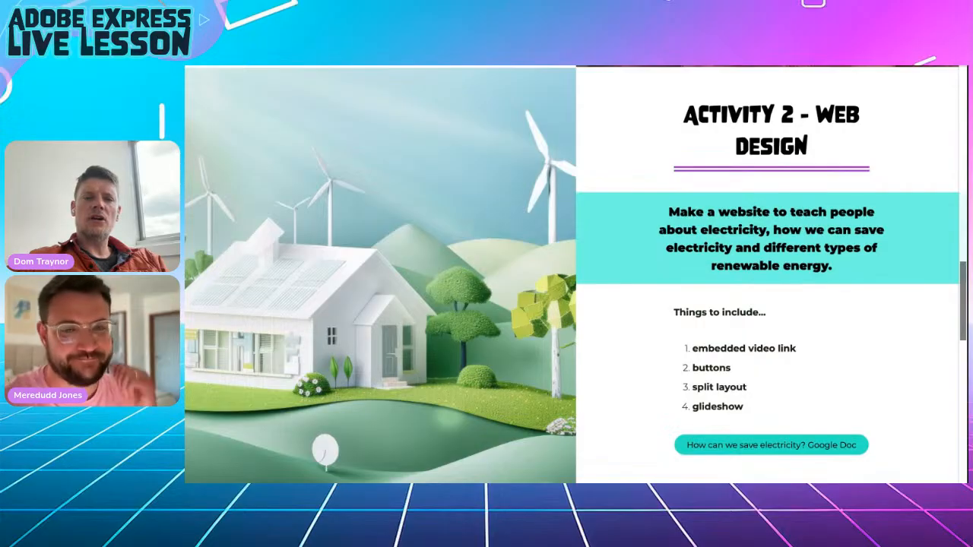
click(770, 445)
scroll(499, 279, down, 3)
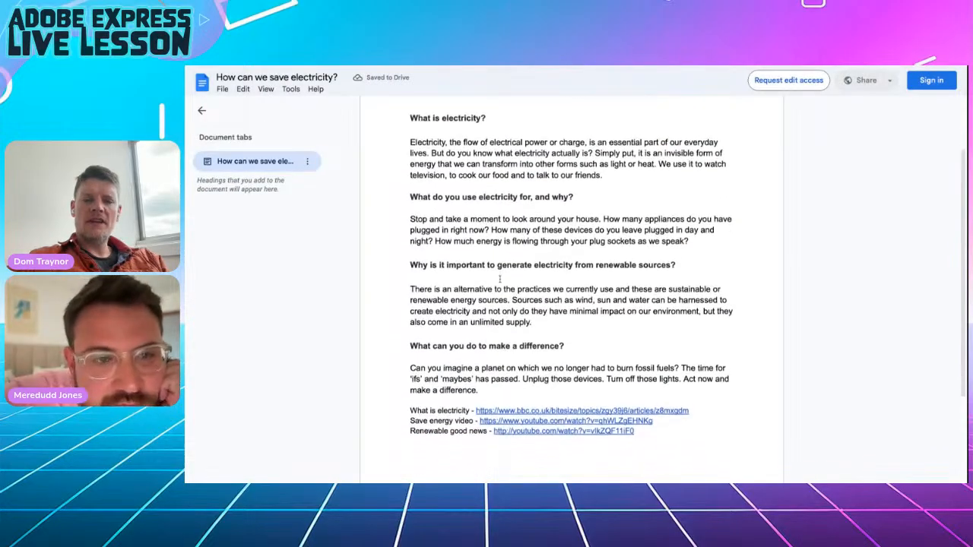
Skim the electricity Google Doc, then close it to return to Adobe Express.
scroll(499, 279, up, 1)
scroll(499, 279, down, 1)
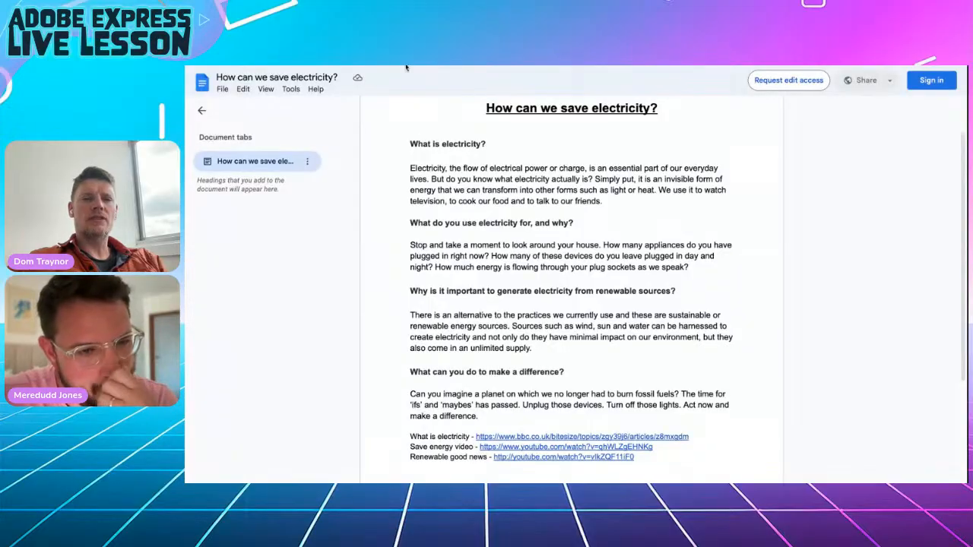
key(ctrl+w)
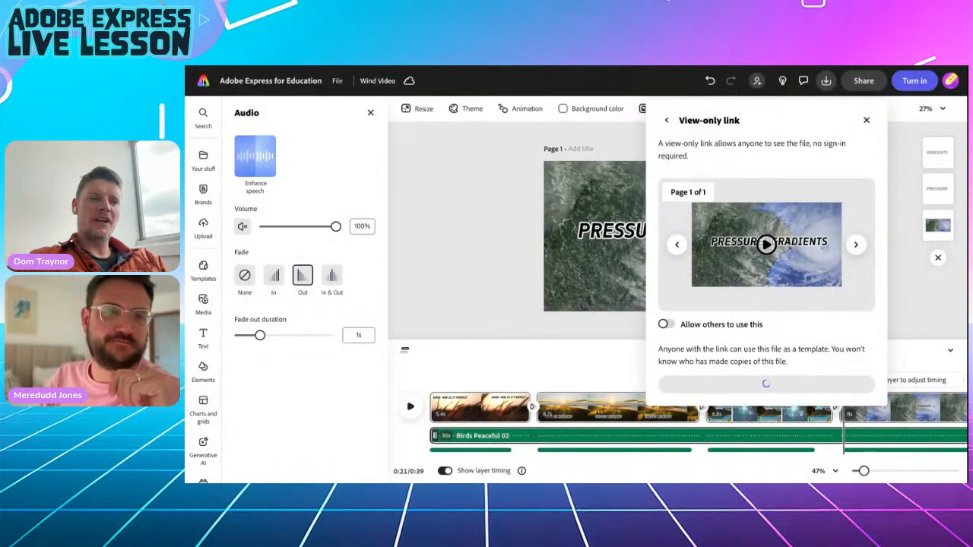
Close the link panel and begin building a webpage from the Adobe Express home page.
key(Escape)
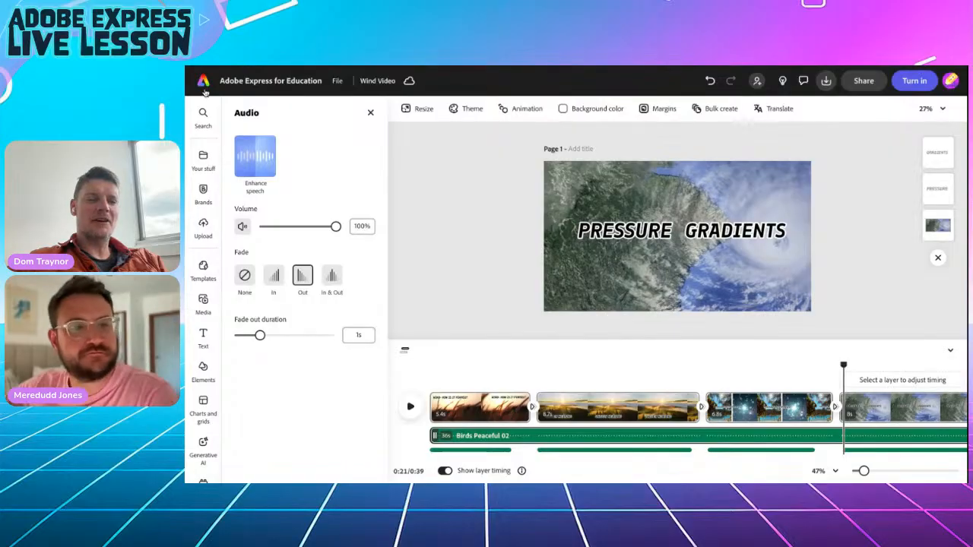
click(204, 84)
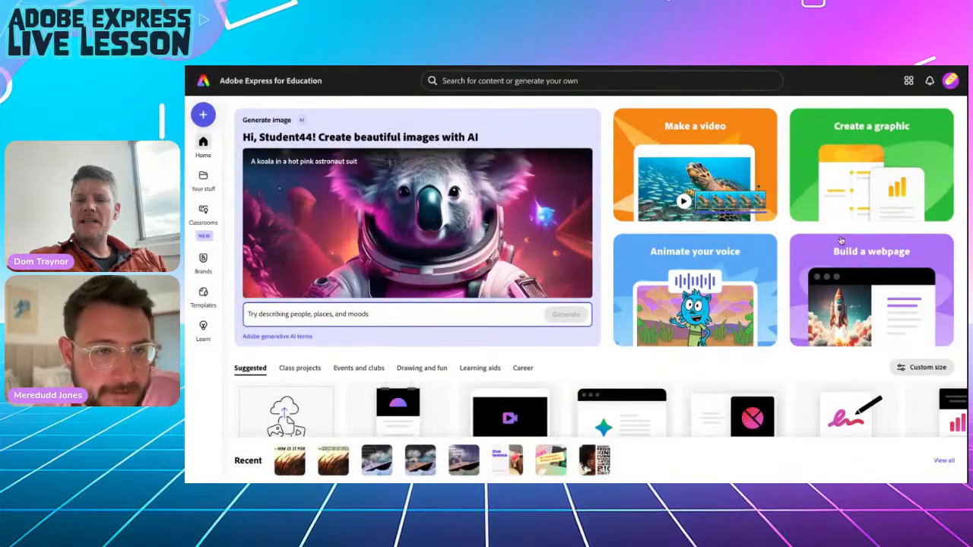
click(851, 300)
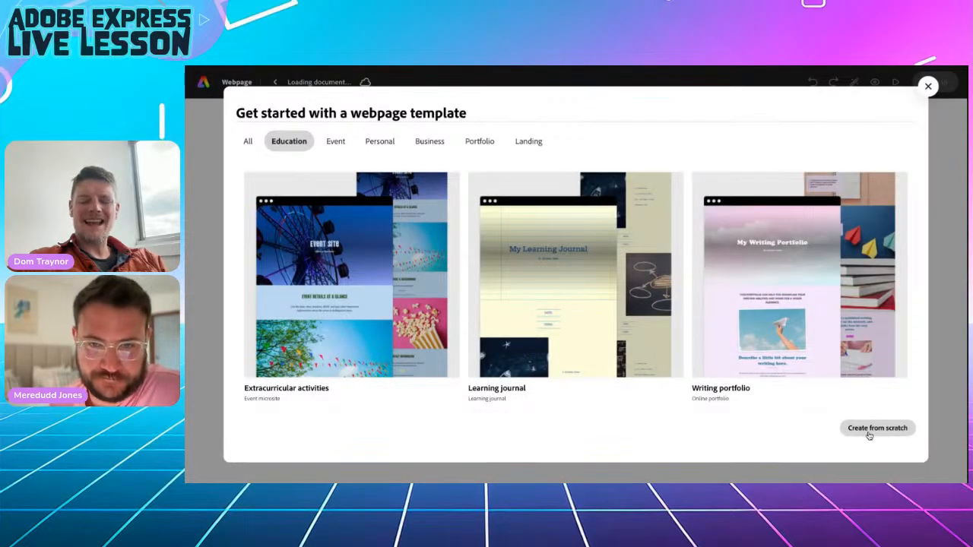
Start the webpage from scratch and name it 'Windy Webpage'.
click(877, 428)
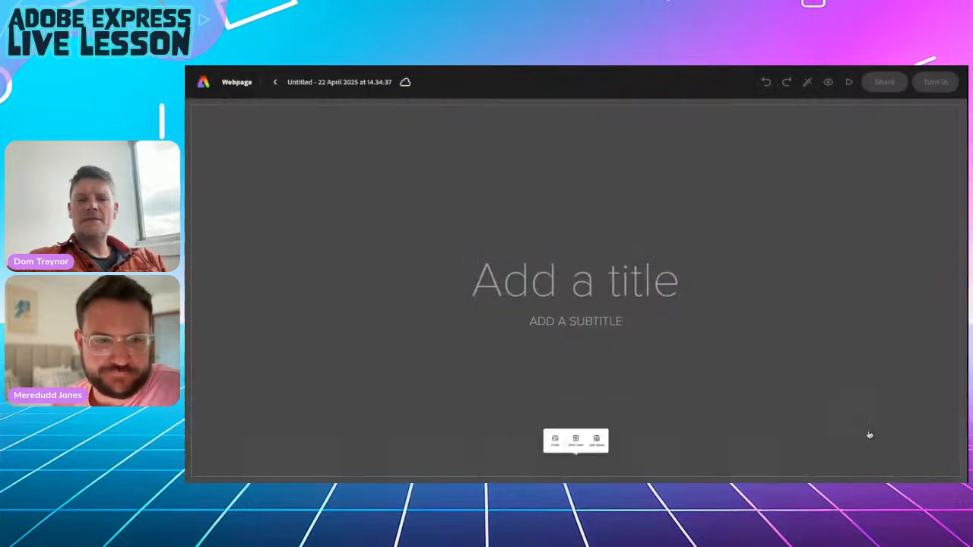
click(302, 85)
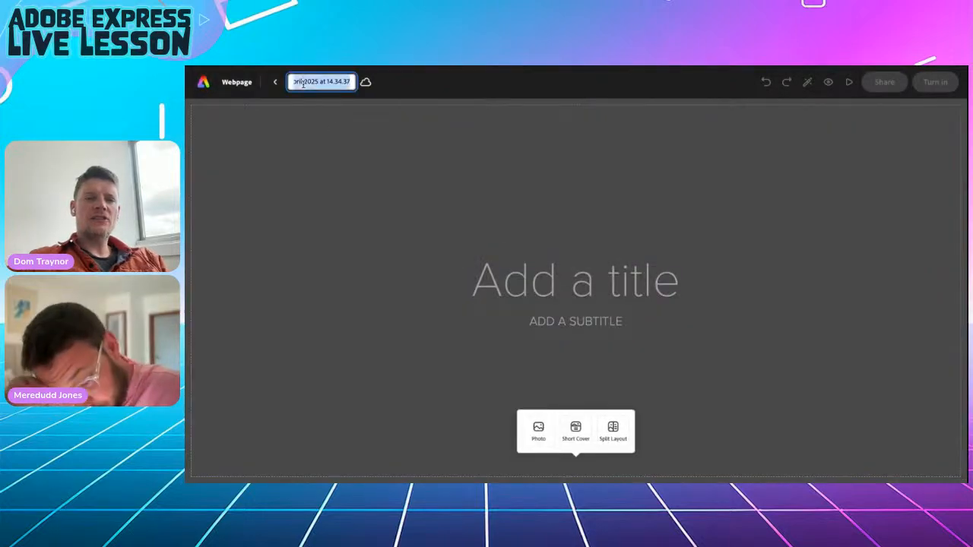
text(Windy Webpage)
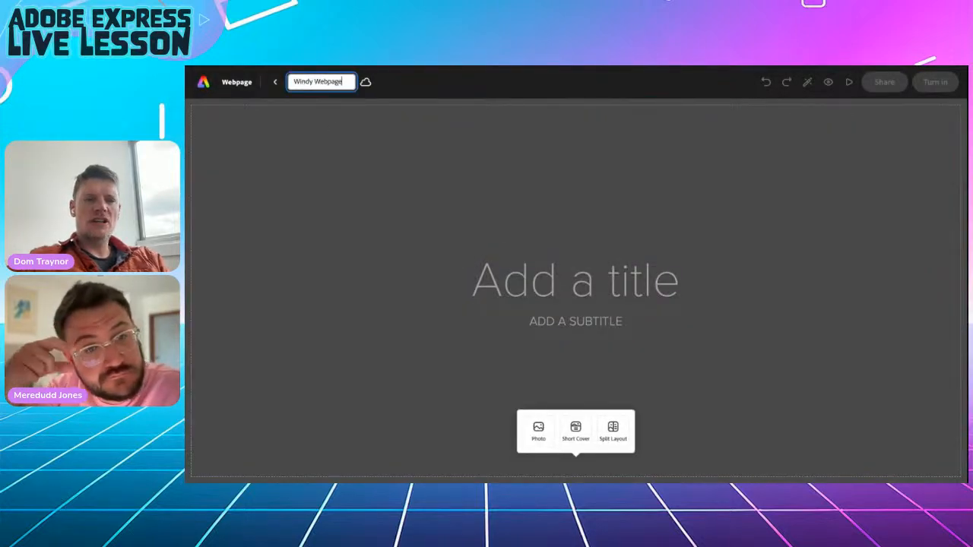
key(Return)
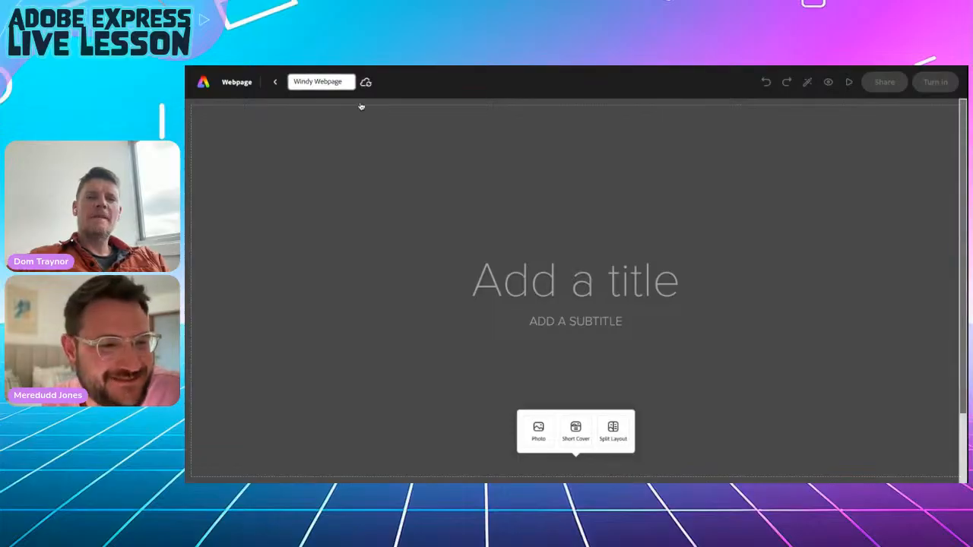
Paste the doc title 'How can we save electricity?' as page title and add the author's name as subtitle.
key(alt+Tab)
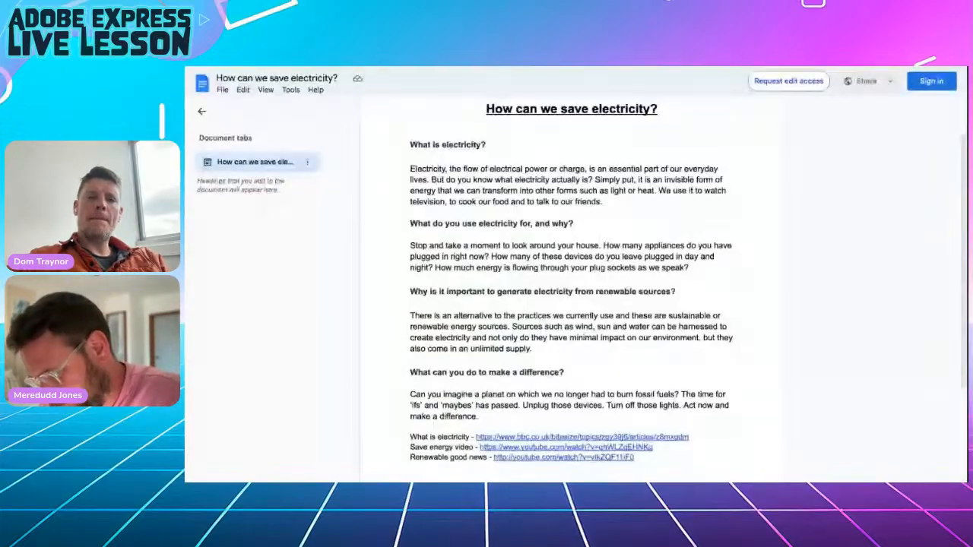
drag(481, 108, 672, 107)
key(ctrl+c)
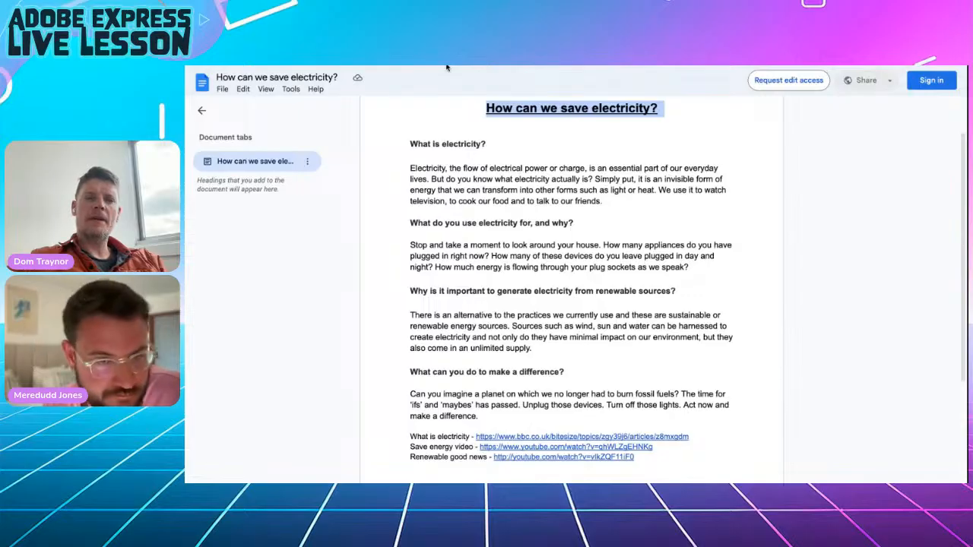
key(alt+Tab)
click(535, 272)
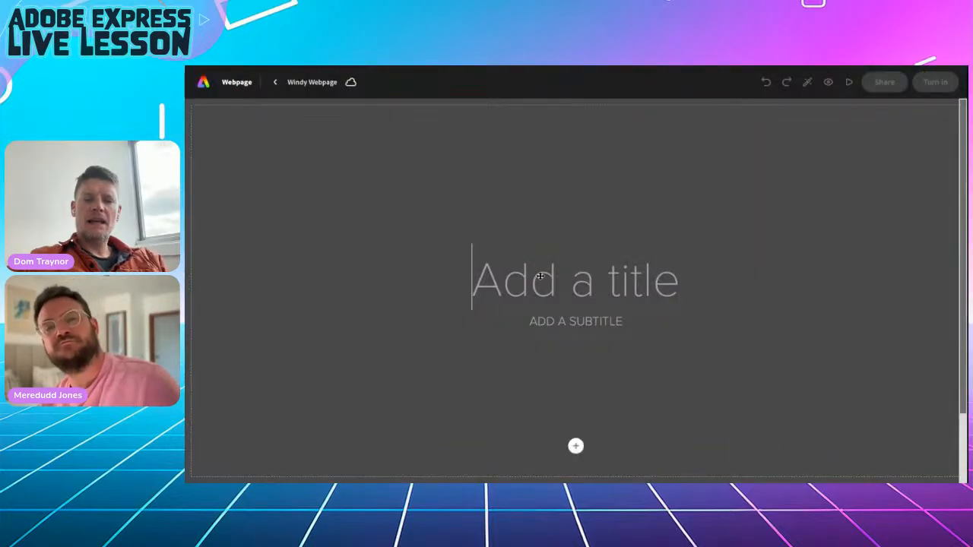
key(ctrl+v)
click(553, 348)
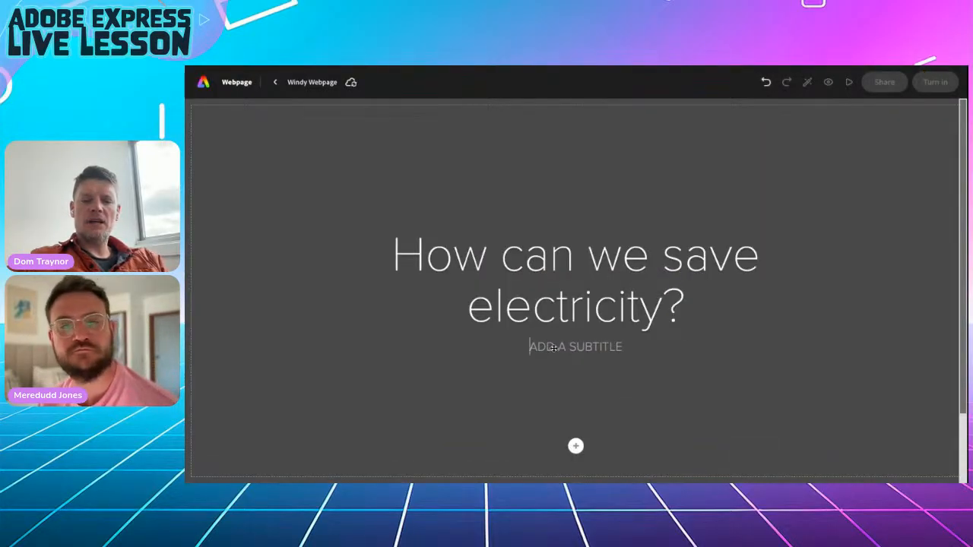
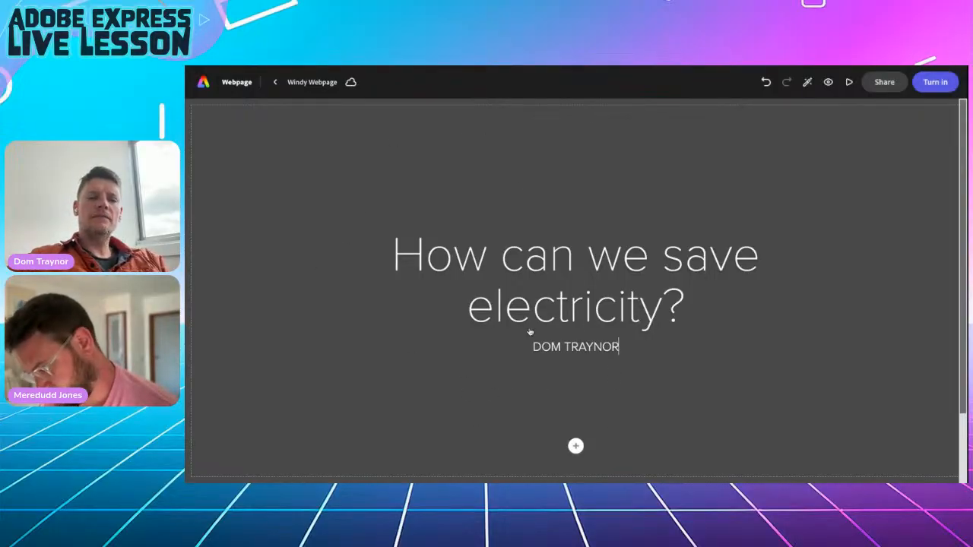
key(Return)
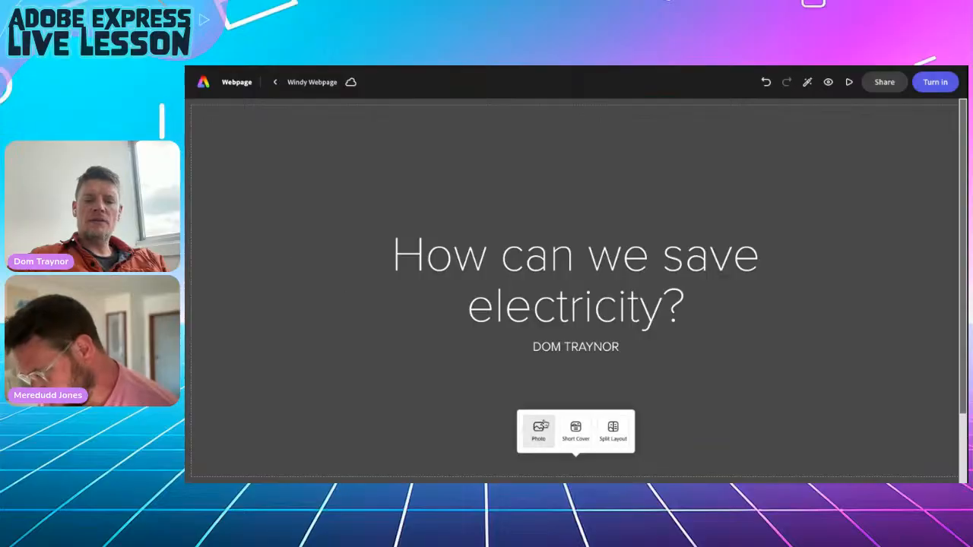
Search stock photos for 'renewable energy' and set the sunset wind-turbine photo as the title background.
click(539, 436)
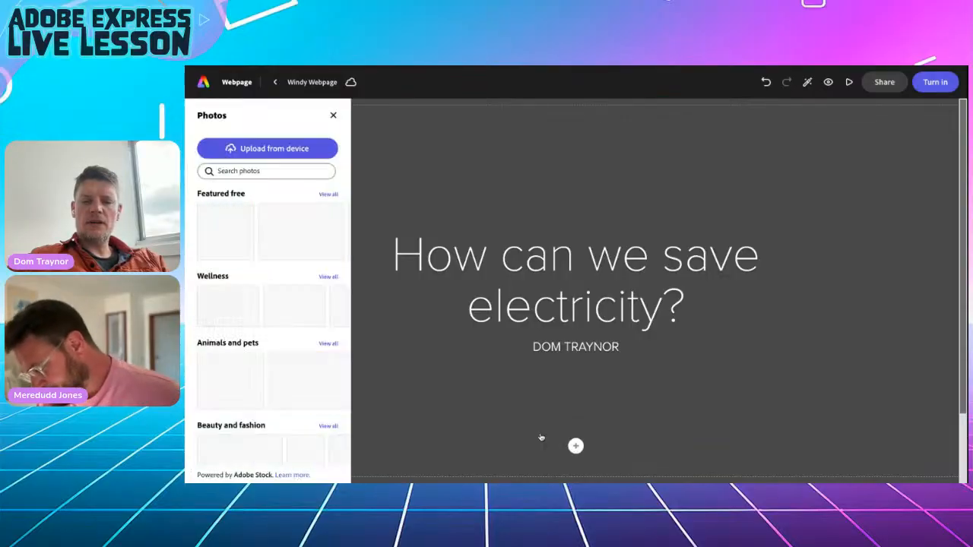
click(269, 171)
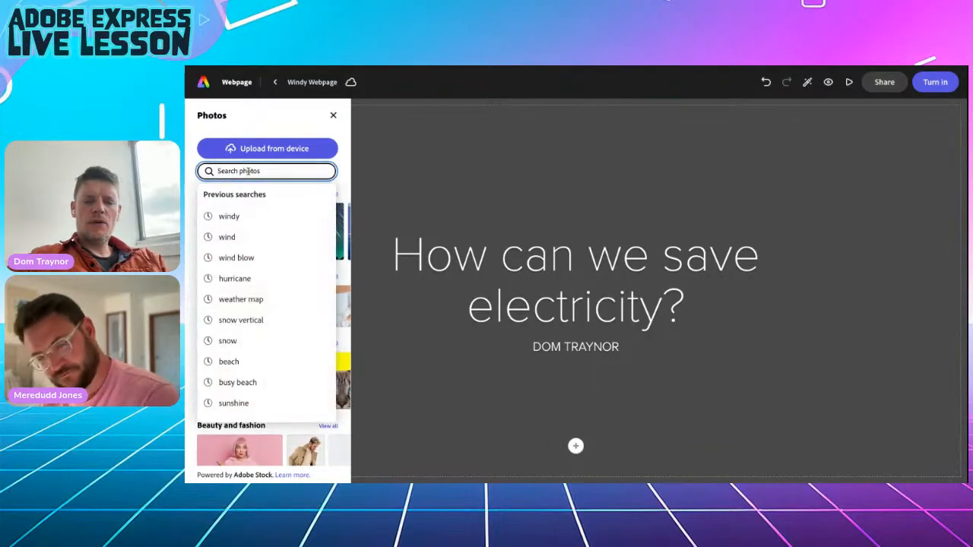
text(renewable ene)
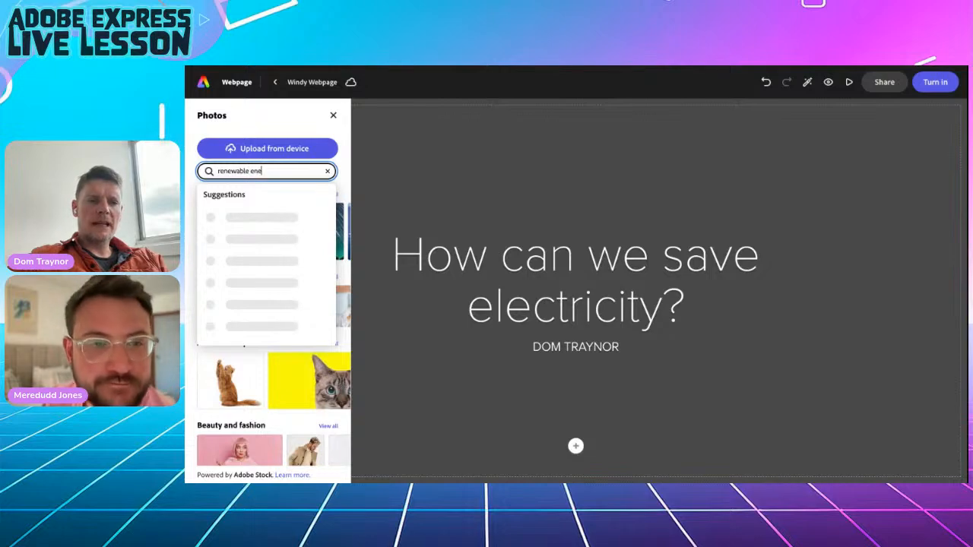
text(rgy)
key(Return)
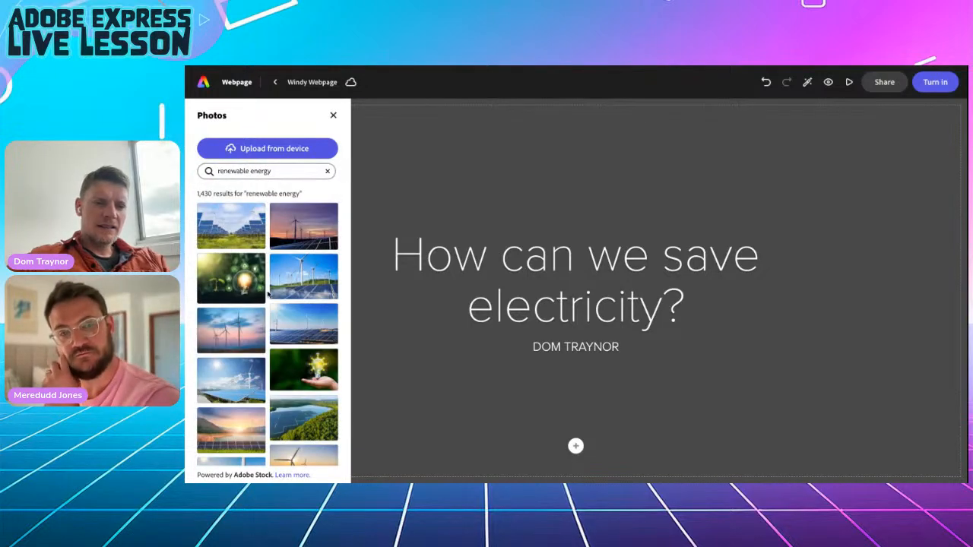
click(296, 231)
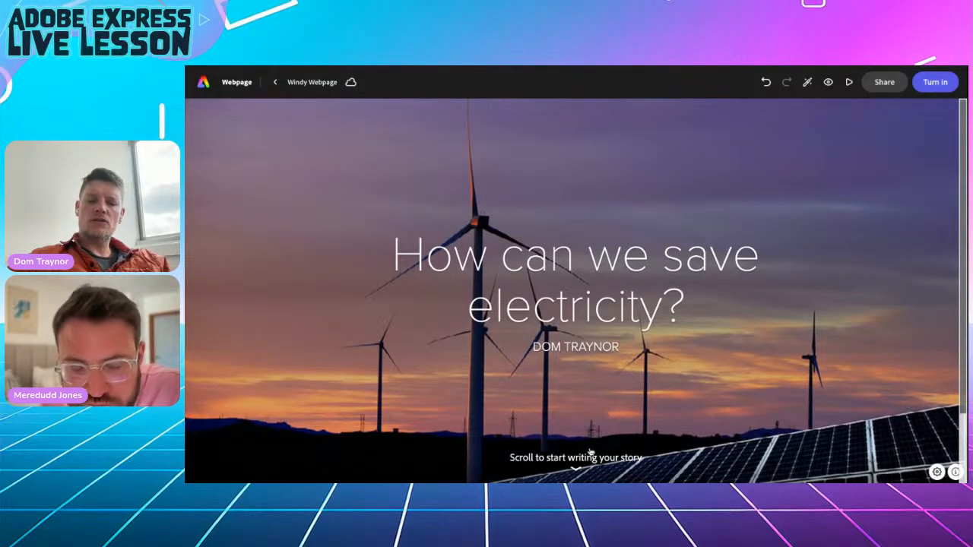
scroll(604, 454, down, 3)
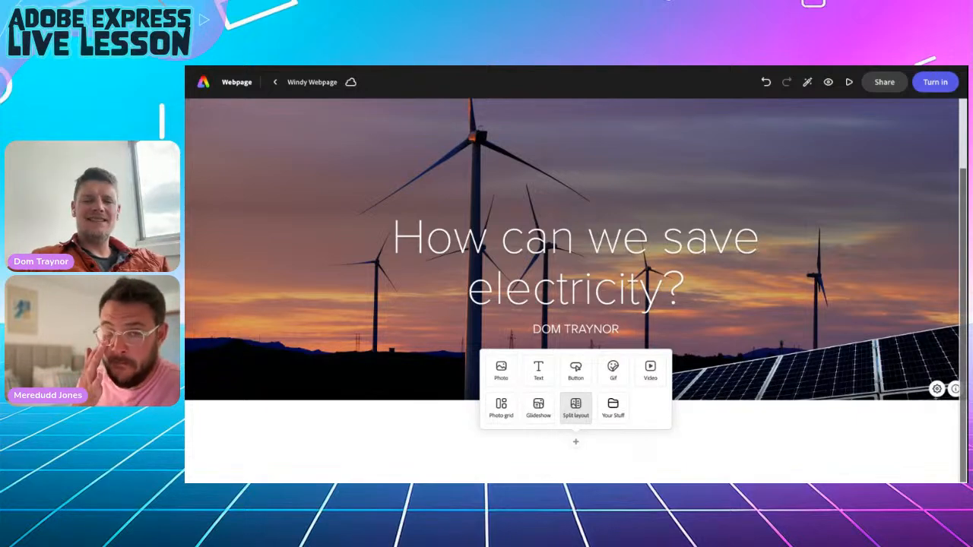
Add a split layout section and copy the 'What is electricity?' heading and paragraph from the Google Doc.
click(575, 408)
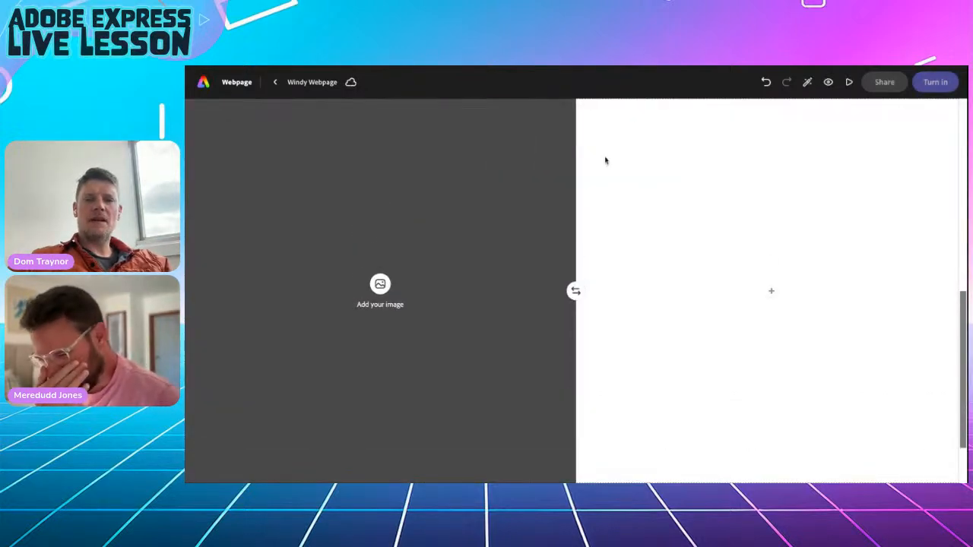
click(441, 67)
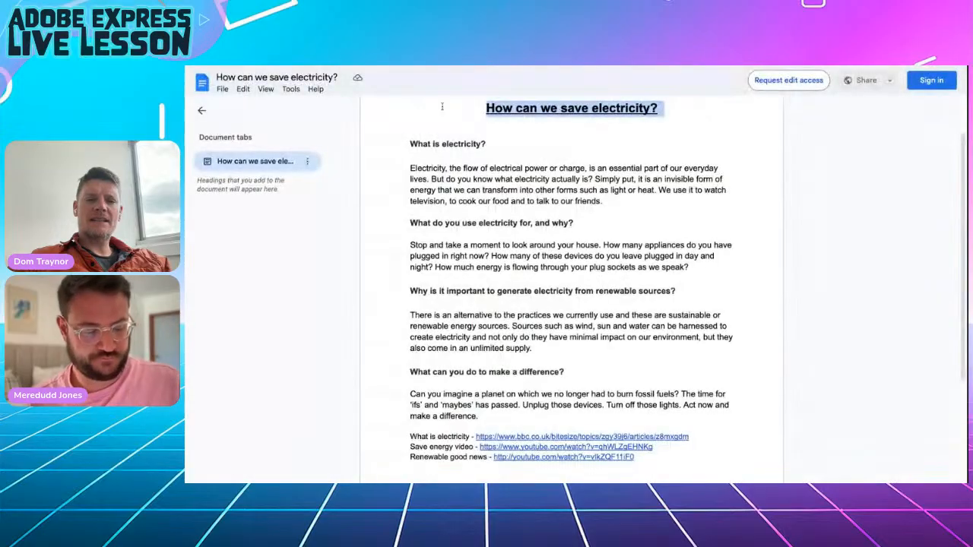
drag(412, 142, 610, 200)
key(ctrl+c)
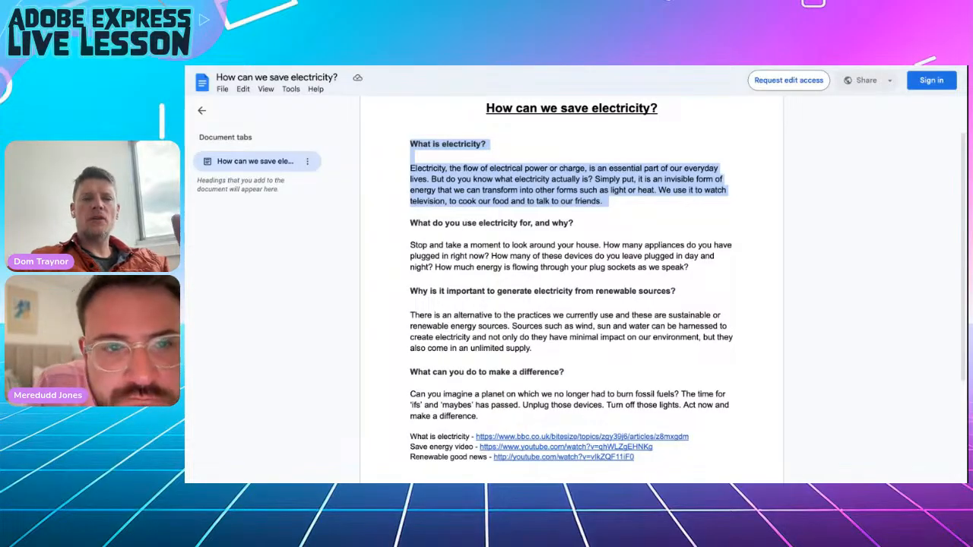
click(402, 68)
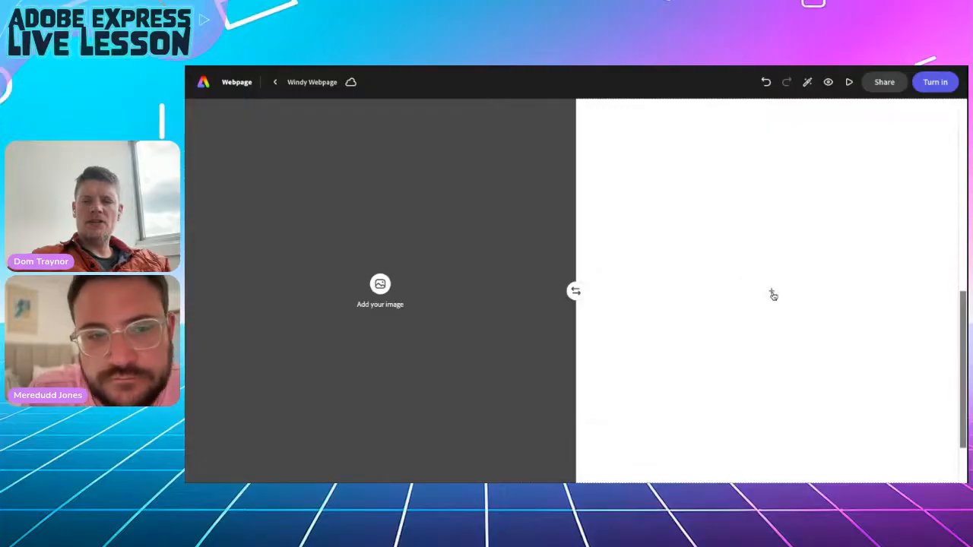
click(772, 294)
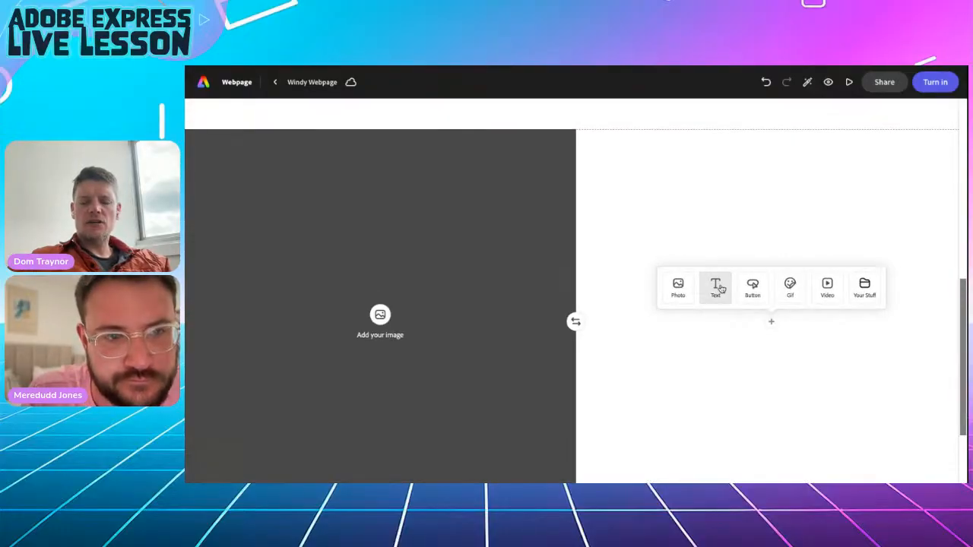
Paste the 'What is electricity?' text into the text half and style its heading as H2, then Blockquote.
click(718, 287)
key(ctrl+v)
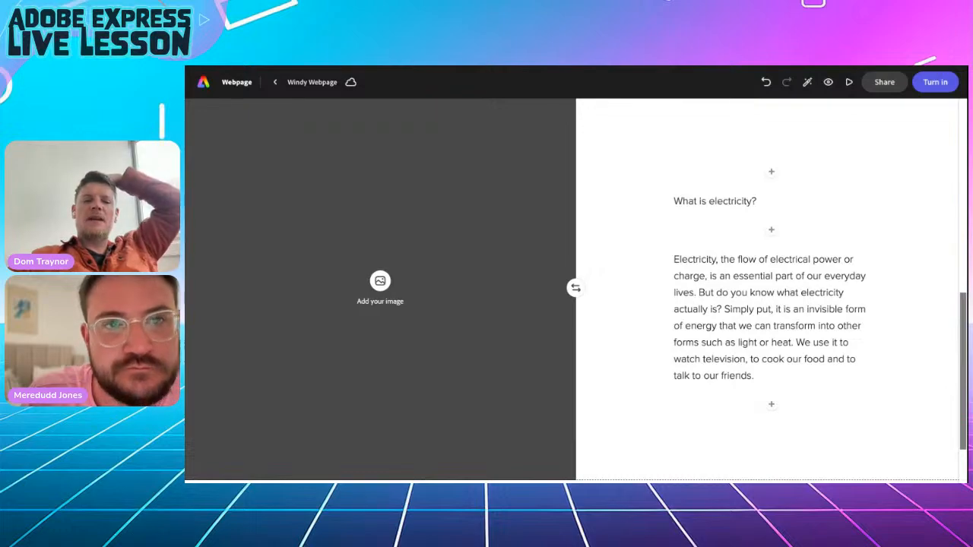
click(701, 201)
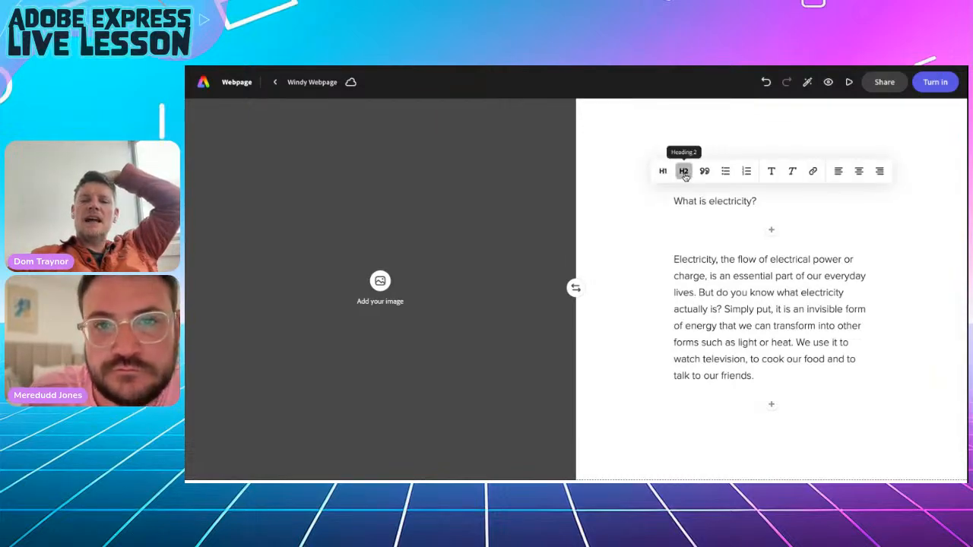
click(684, 171)
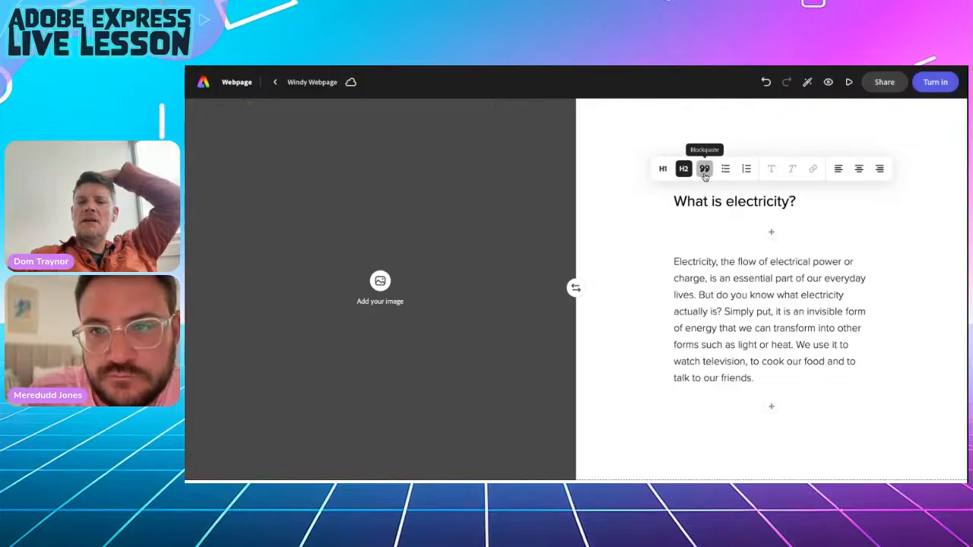
click(704, 170)
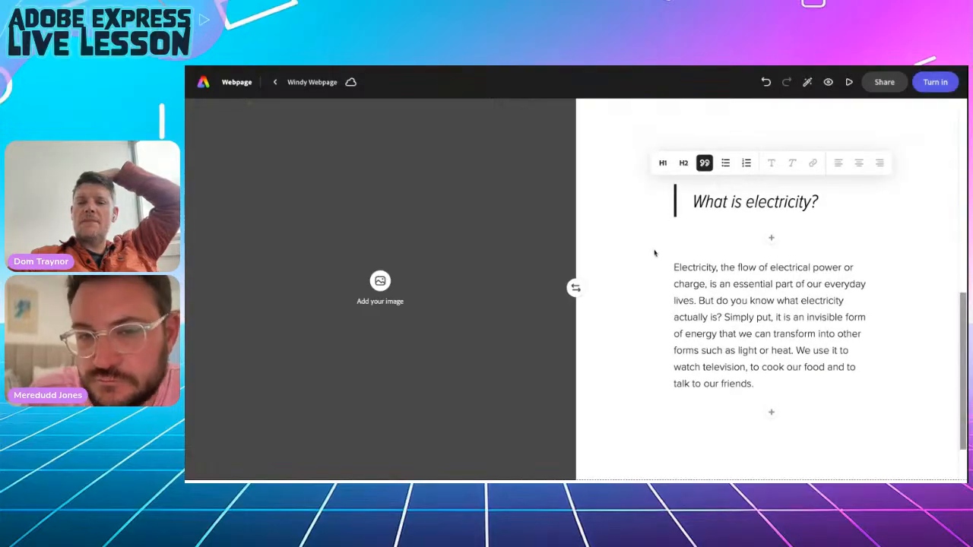
click(646, 305)
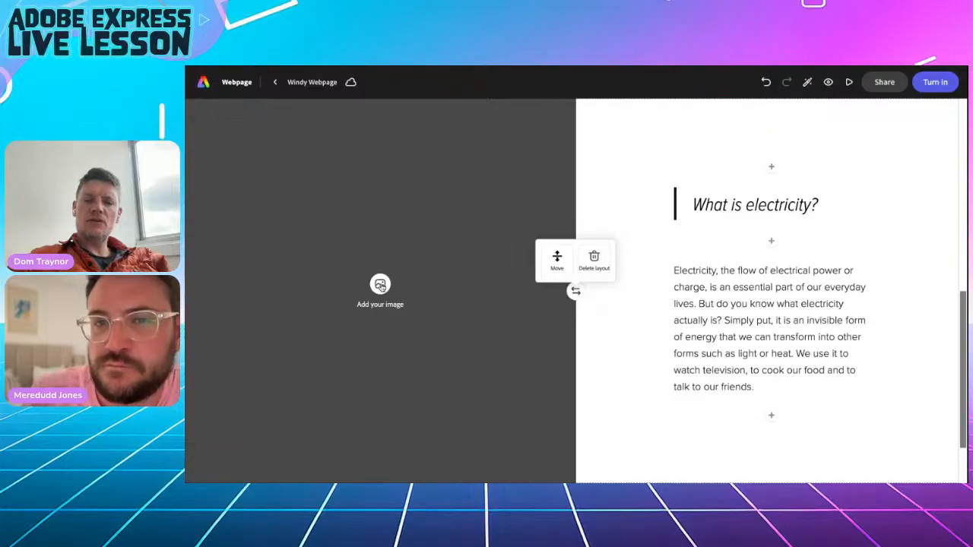
click(380, 285)
Search Photos for 'electricity' and place the lightbulb-in-hand photo in the image half.
double_click(260, 172)
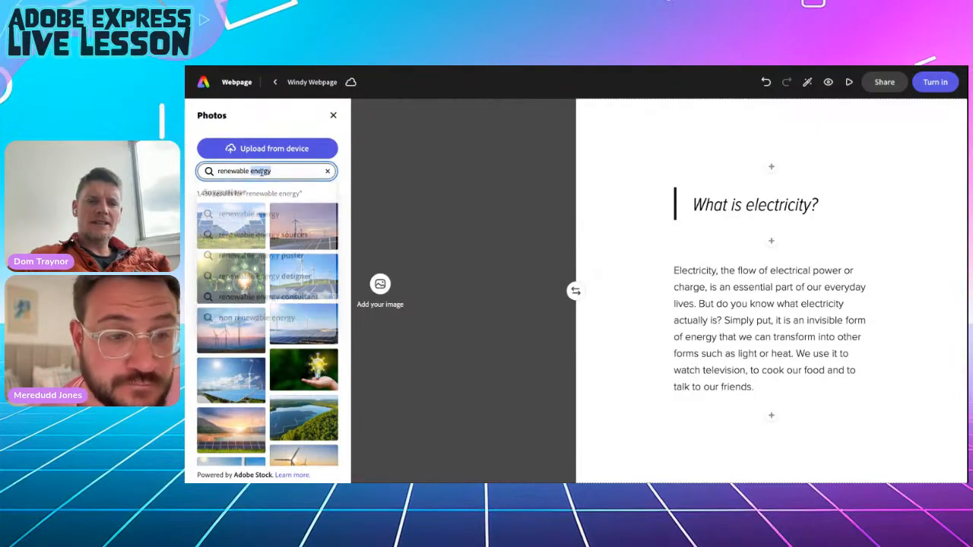
triple_click(260, 172)
text(electricit)
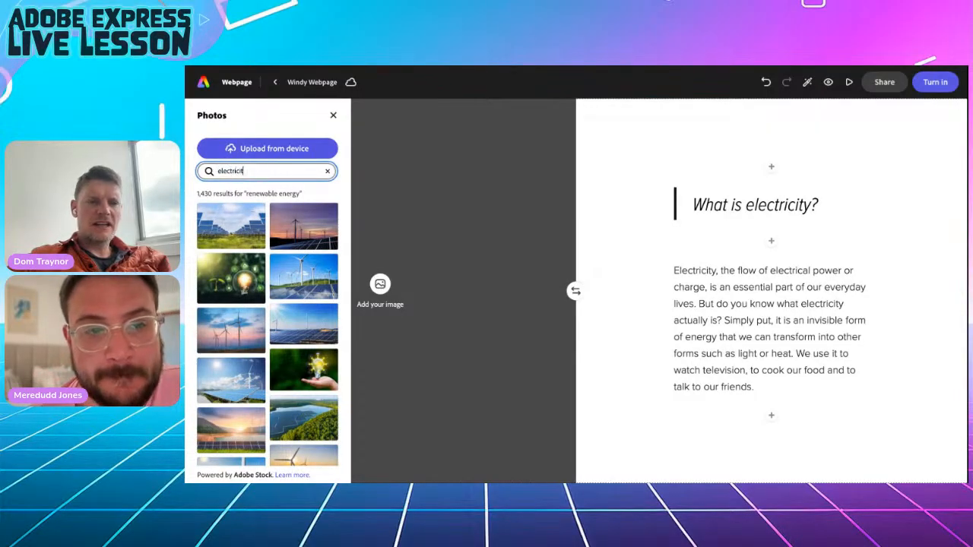
text(y)
key(Return)
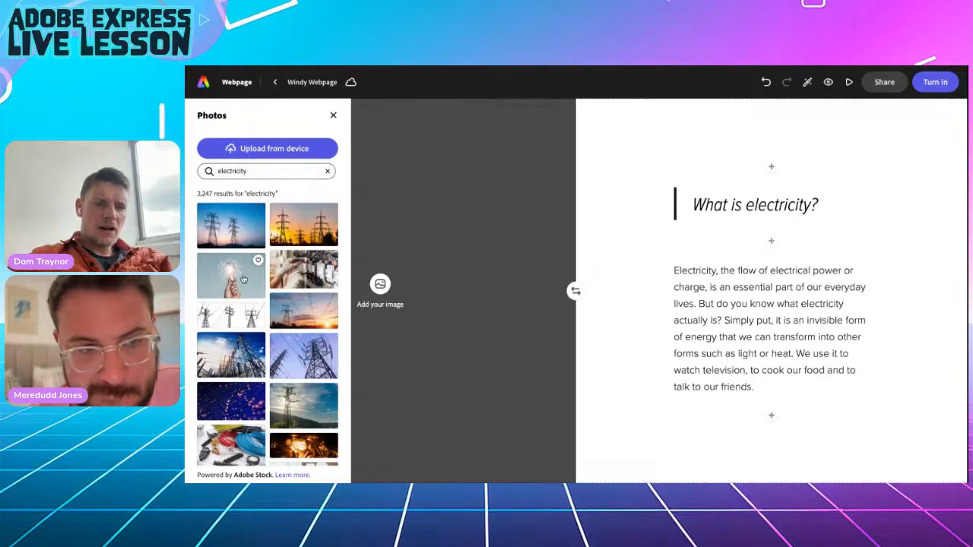
click(235, 284)
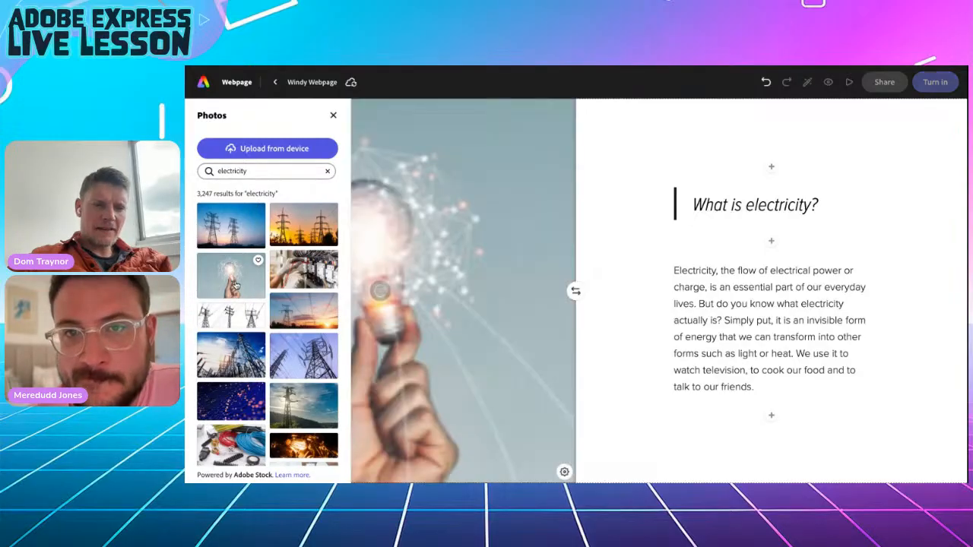
click(332, 116)
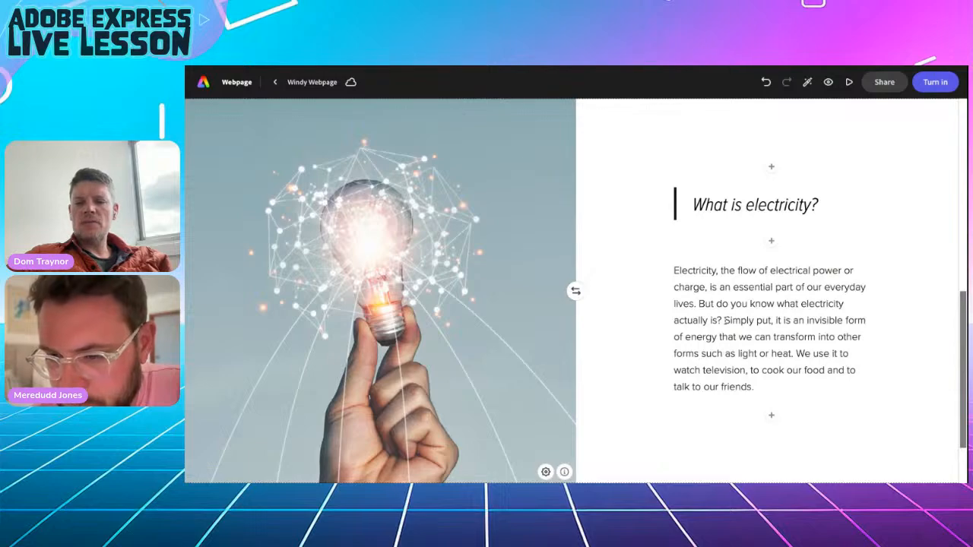
Start a new paragraph at 'Simply put…' in the electricity text.
drag(724, 319, 793, 352)
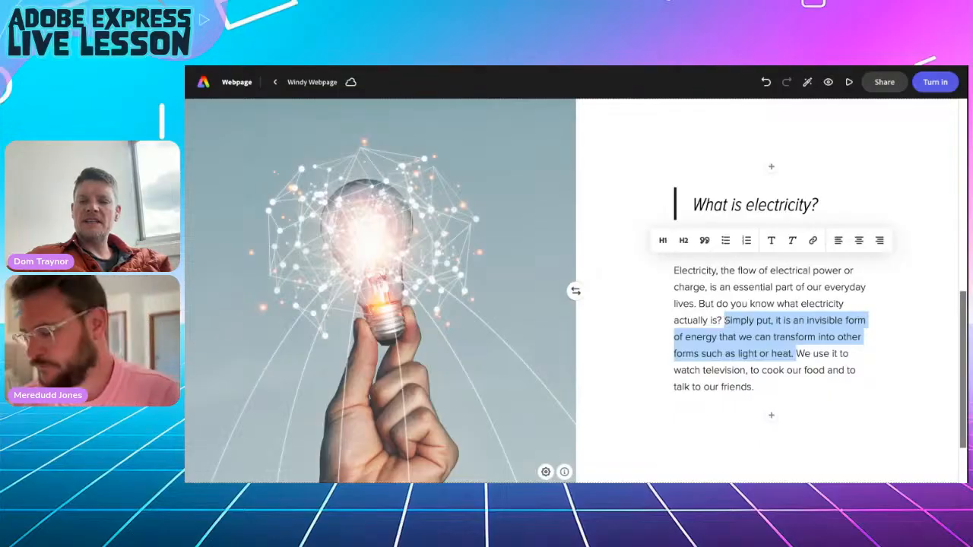
click(723, 320)
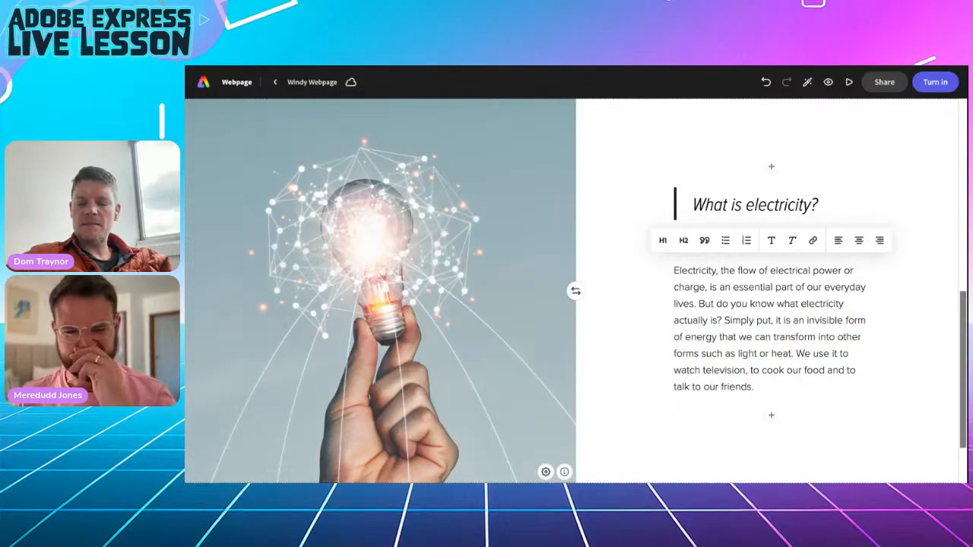
key(Return)
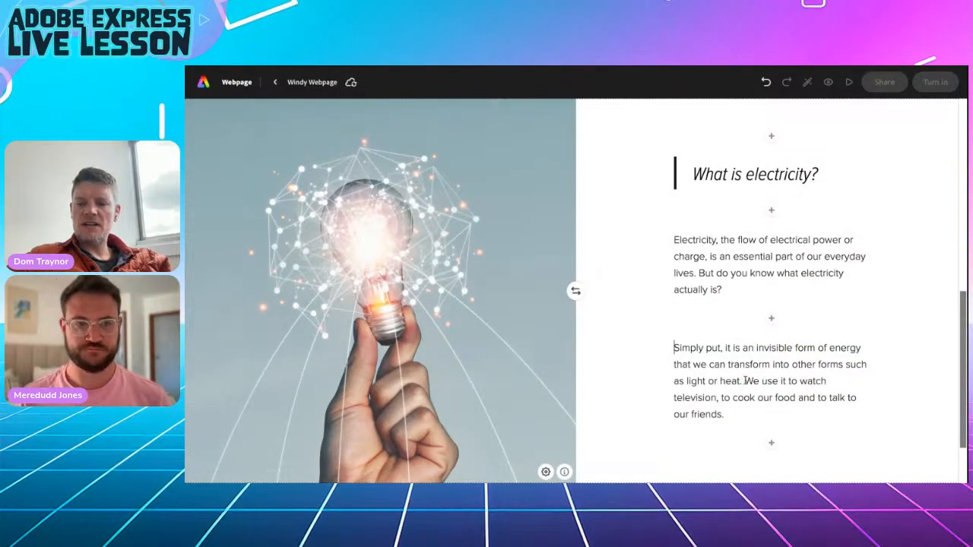
Split 'We use it…' into its own paragraph and make 'Simply put… heat.' a Heading 2.
click(744, 380)
key(Return)
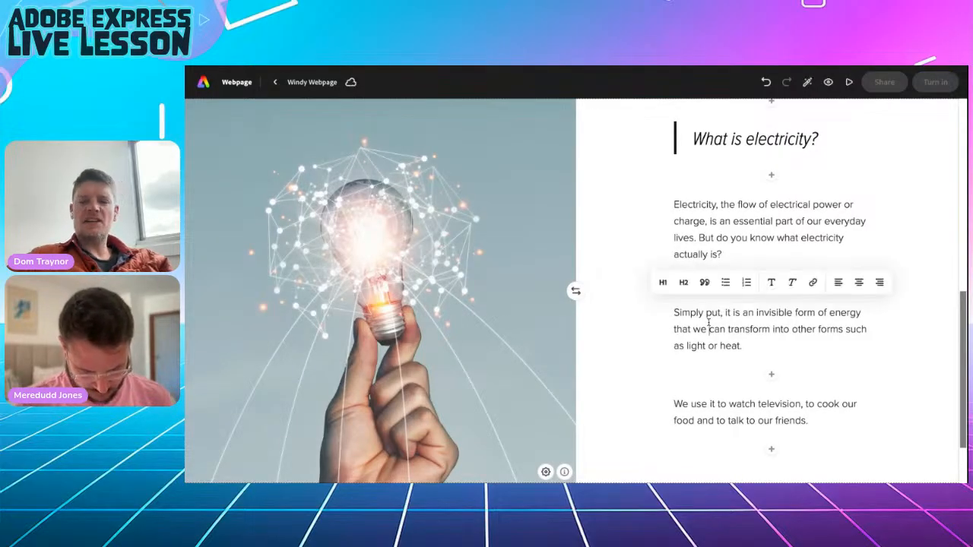
click(684, 284)
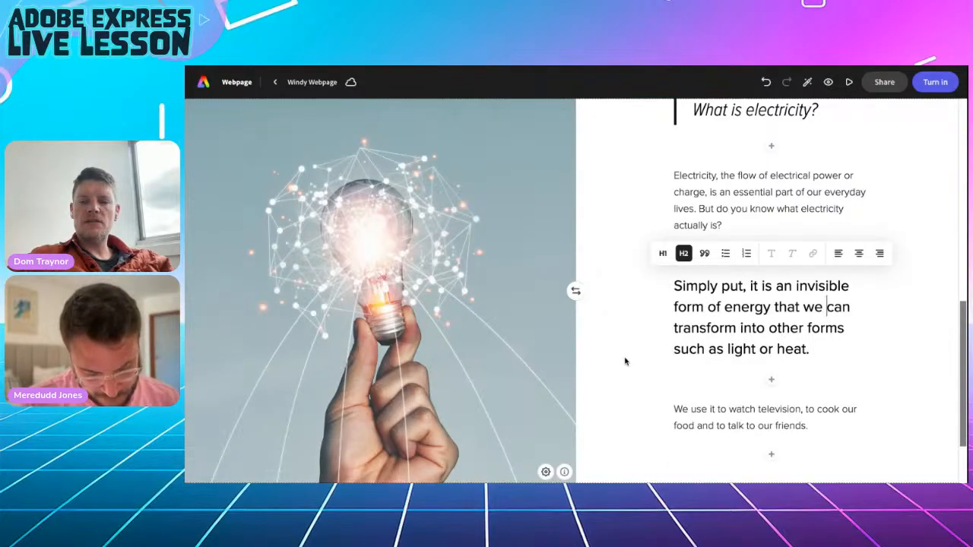
drag(675, 286, 820, 351)
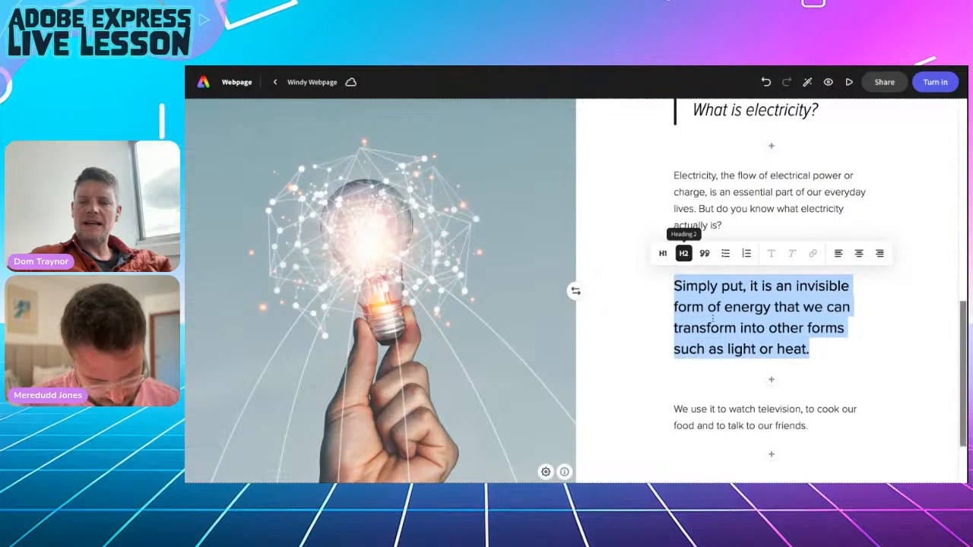
click(615, 363)
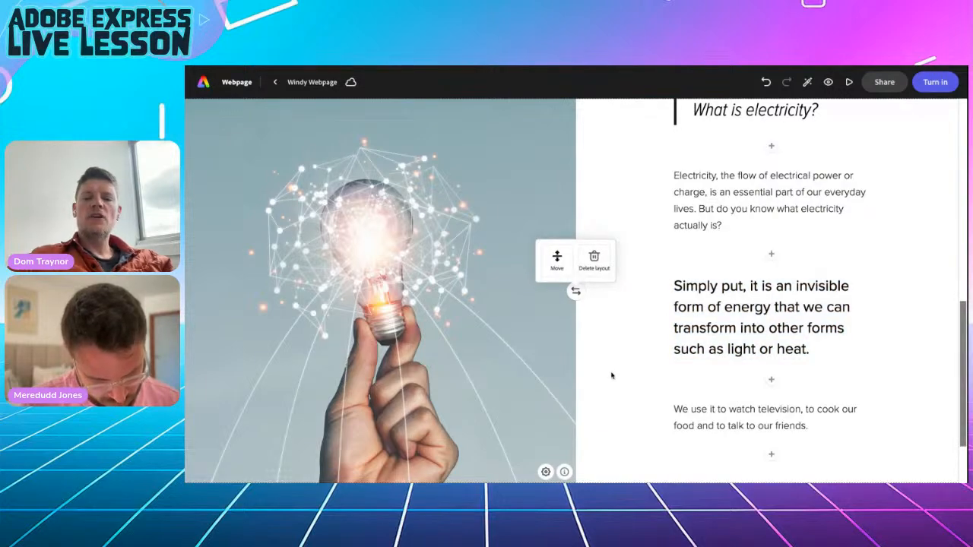
scroll(611, 376, down, 2)
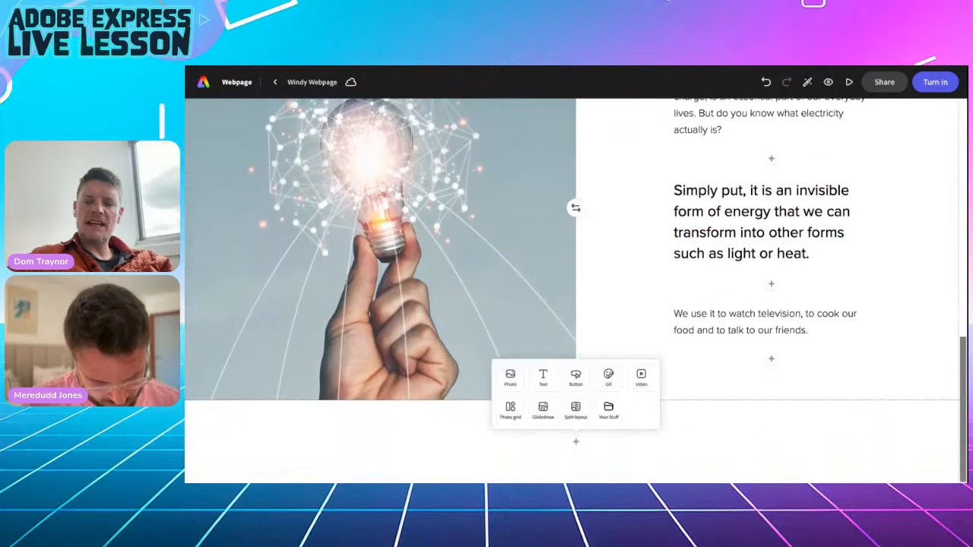
Add another split layout section and copy the 'What do you use electricity for, and why?' section from the Doc.
click(576, 406)
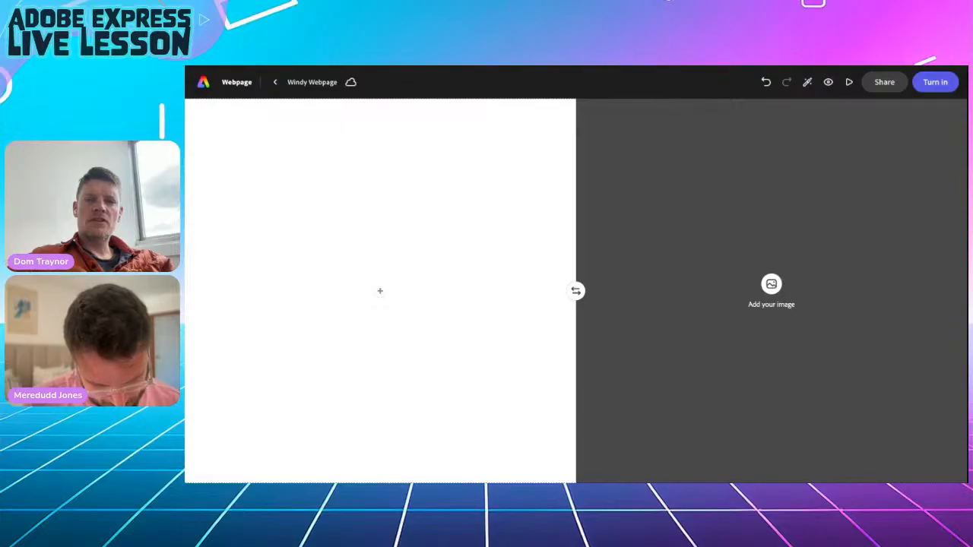
key(alt+Tab)
drag(410, 223, 690, 268)
key(ctrl+c)
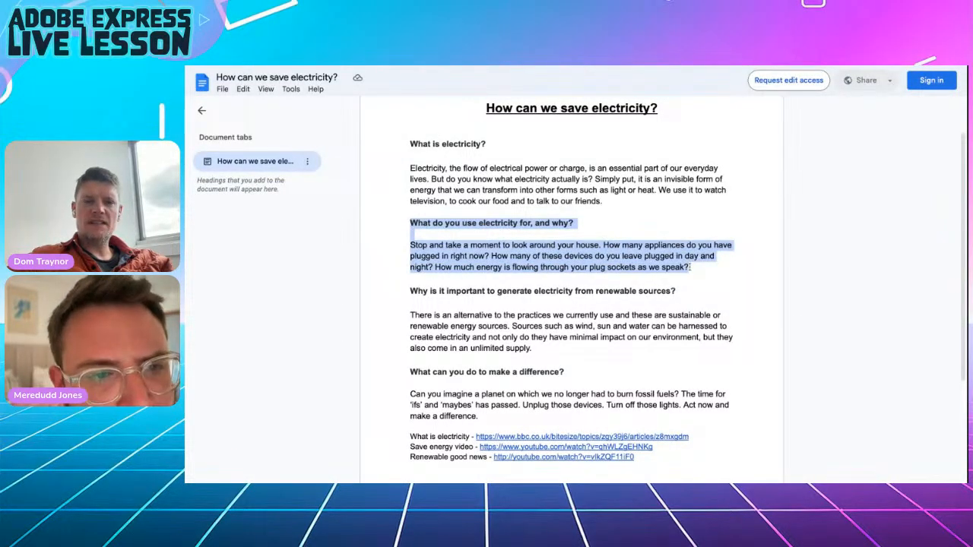
key(alt+Tab)
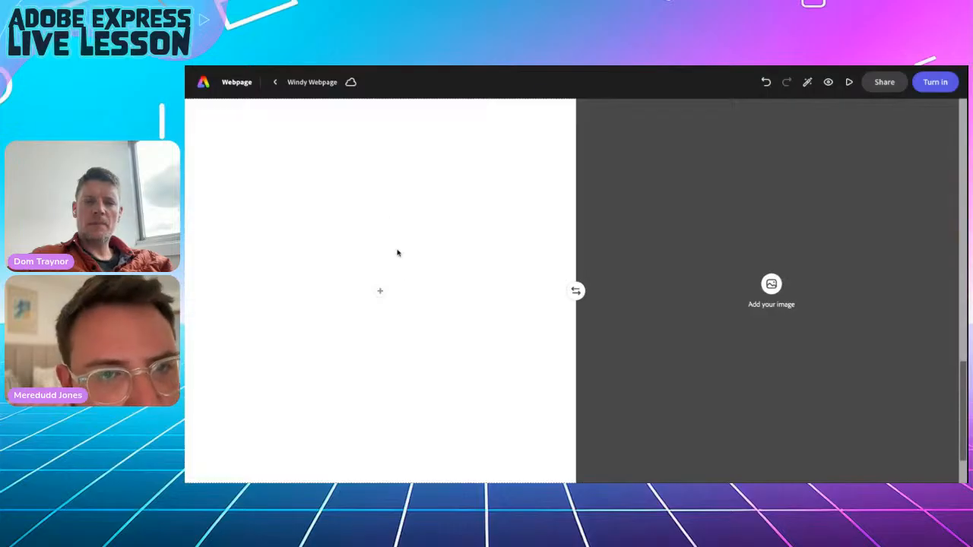
Paste the copied question and paragraph as a text block in the new section.
click(382, 294)
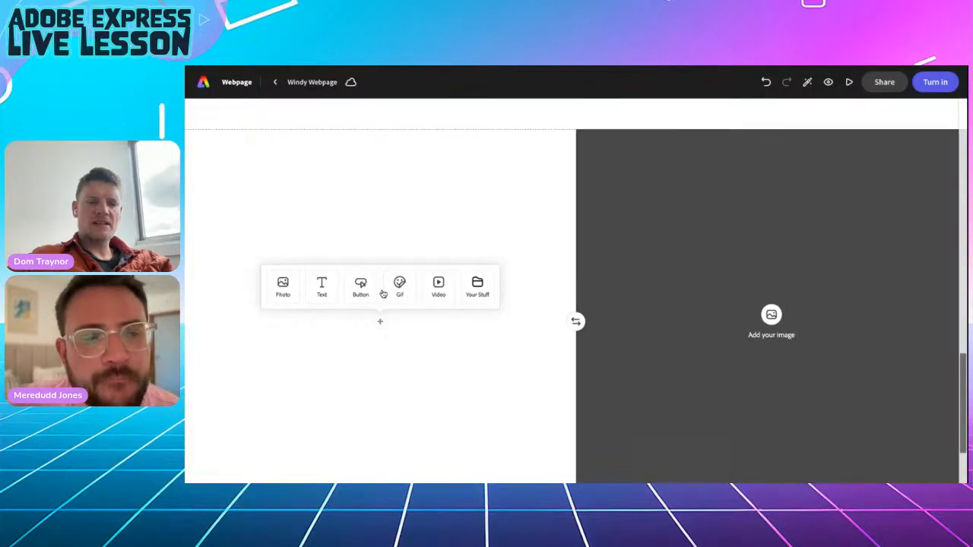
click(327, 292)
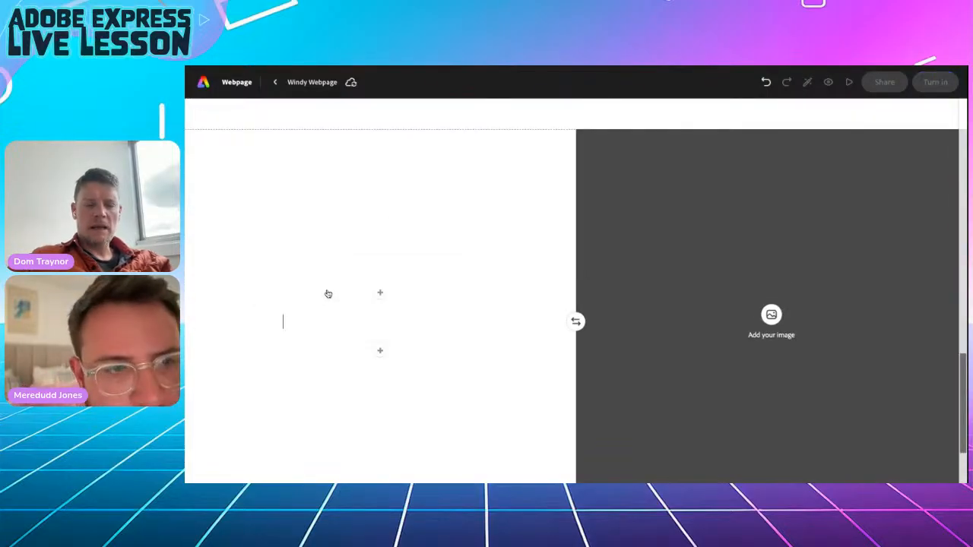
key(ctrl+v)
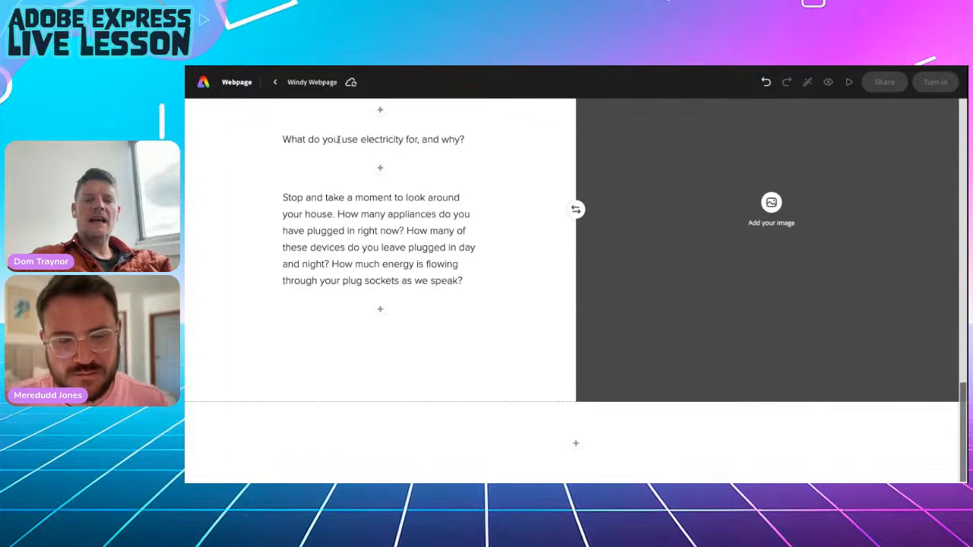
scroll(337, 134, up, 5)
scroll(338, 139, up, 3)
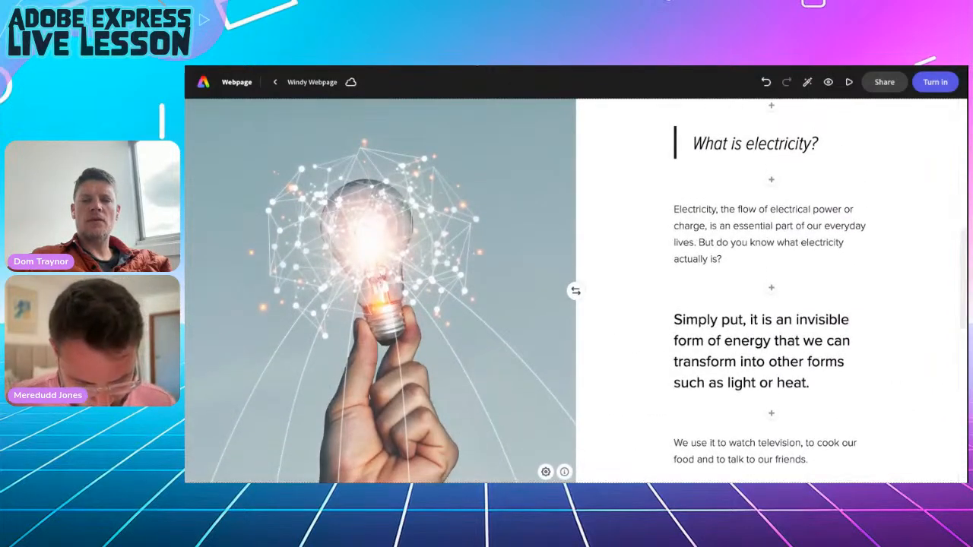
Format the 'What do you use electricity for, and why?' question as a blockquote.
click(714, 144)
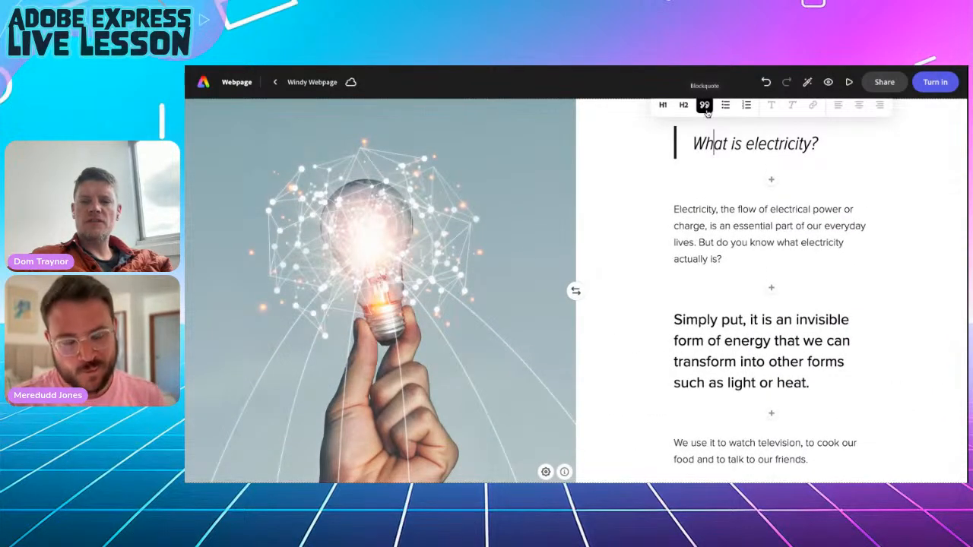
scroll(643, 322, down, 10)
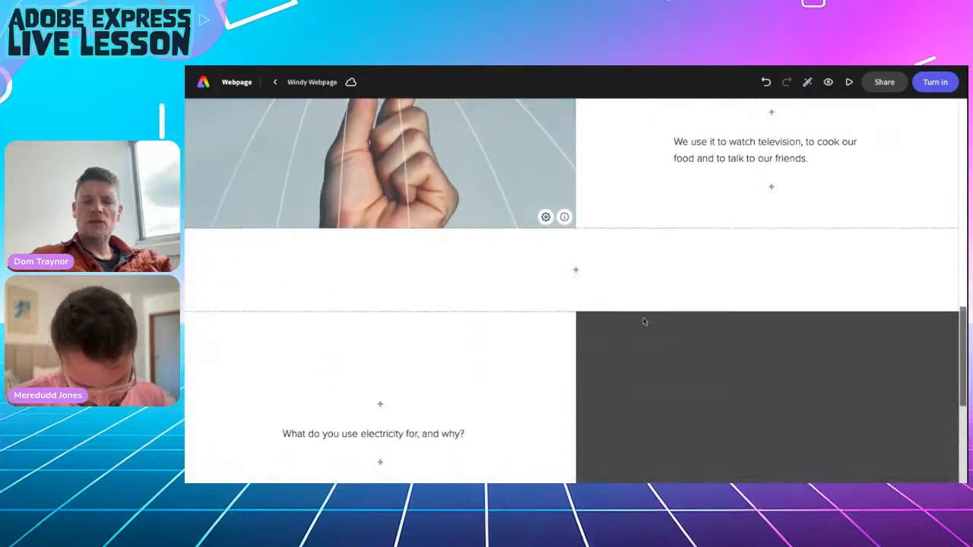
click(392, 320)
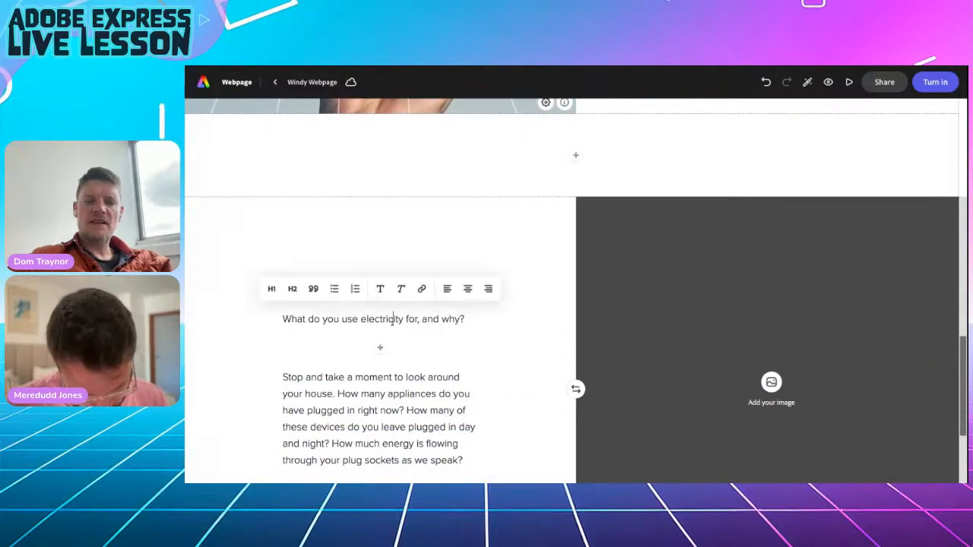
click(313, 291)
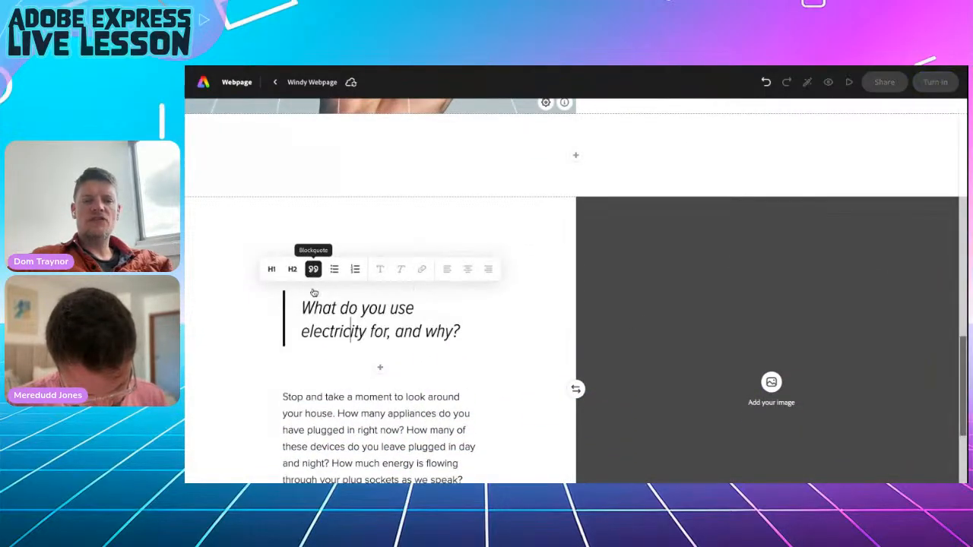
Split the paragraph into four paragraphs, breaking before each 'How' question.
scroll(358, 396, down, 3)
scroll(362, 407, down, 1)
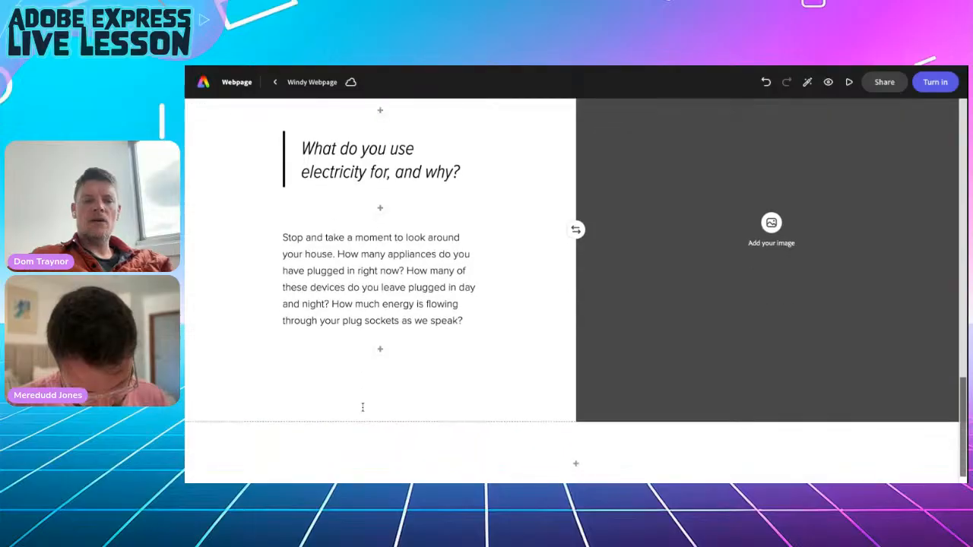
click(337, 254)
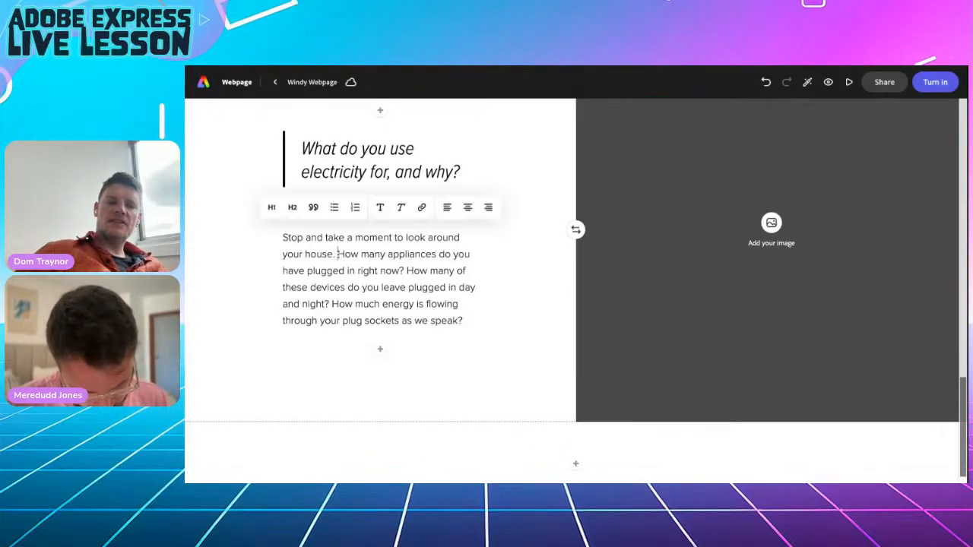
key(Return)
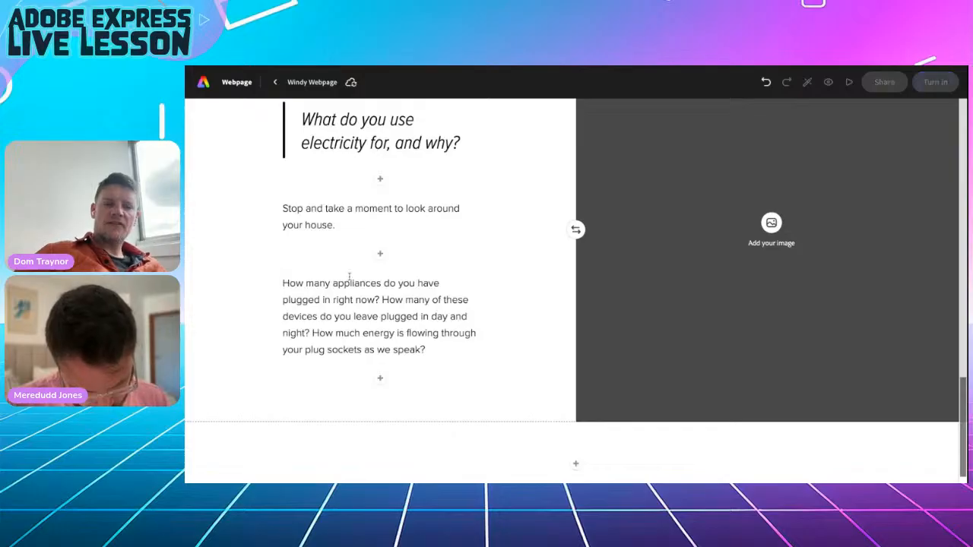
click(380, 299)
key(Return)
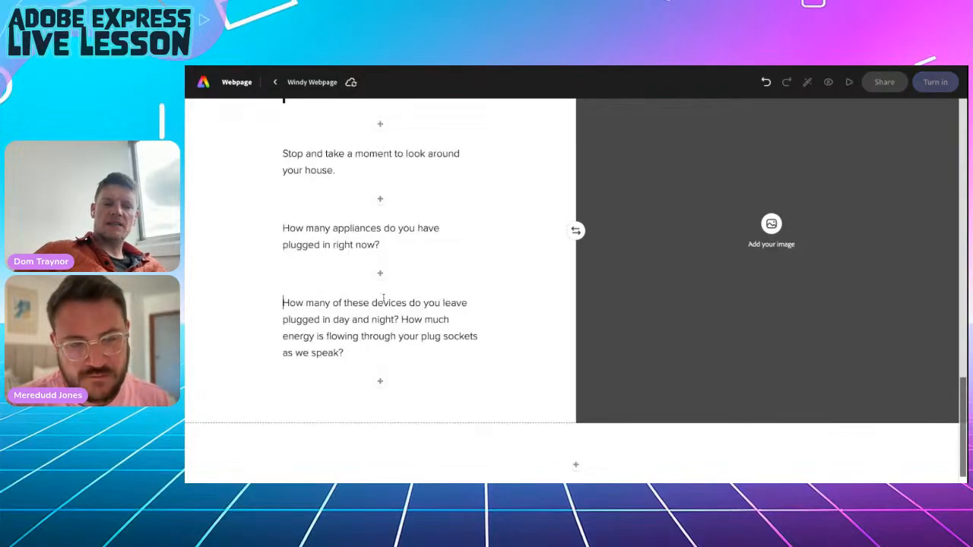
click(402, 320)
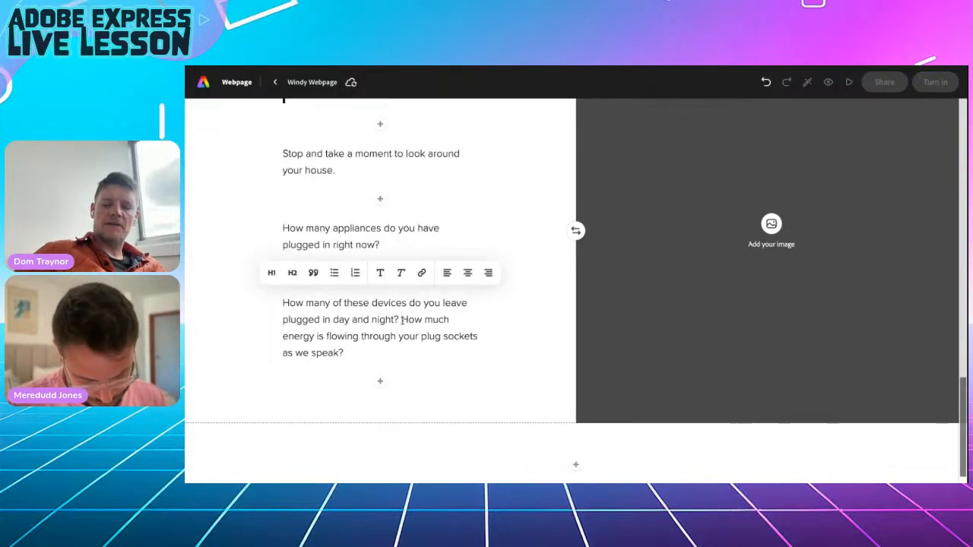
key(Return)
scroll(410, 258, up, 3)
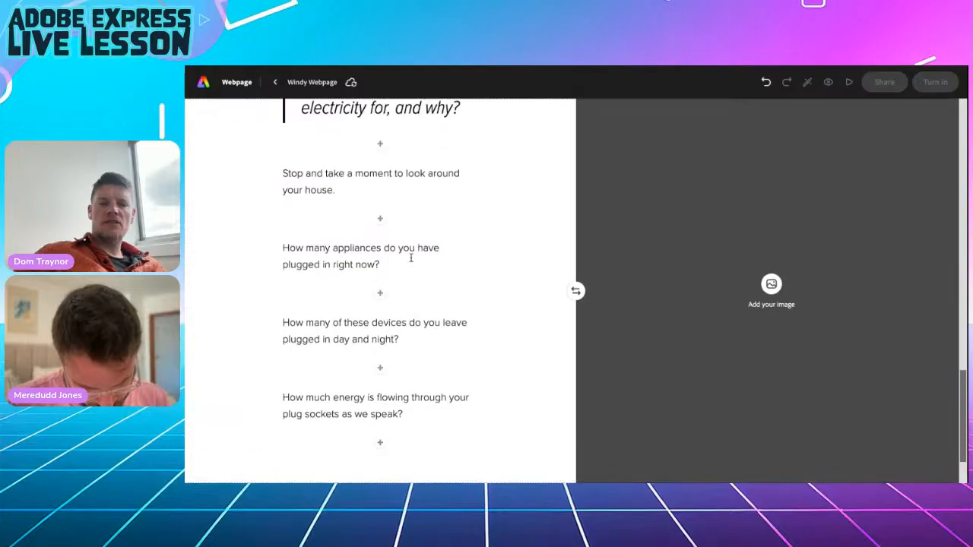
scroll(380, 289, down, 1)
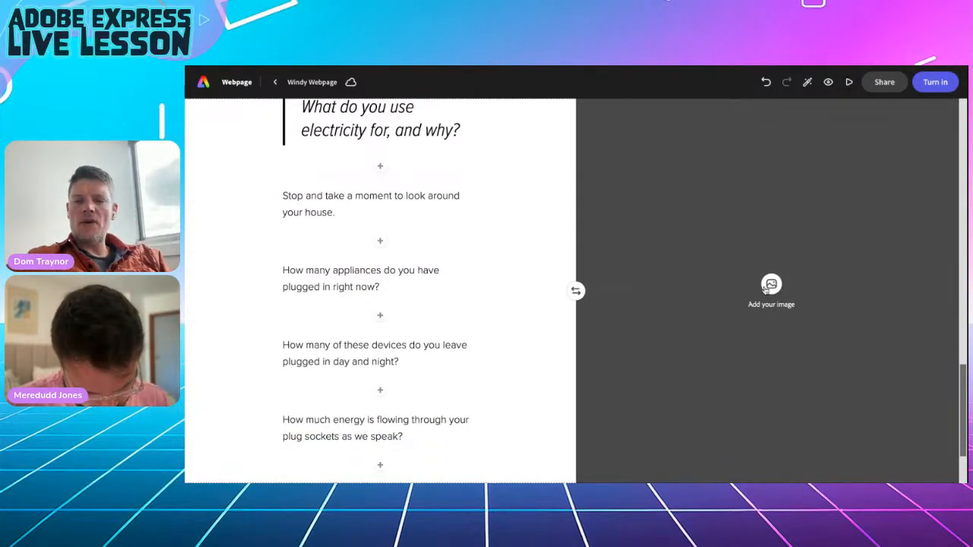
Search Photos for 'plug' and place the hand-holding-plug photo in the second section's image half.
click(771, 288)
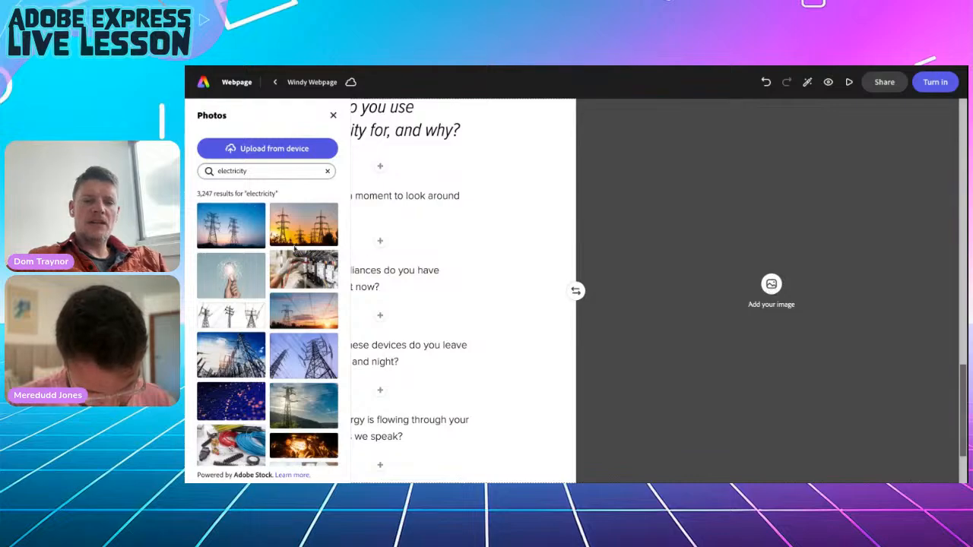
double_click(224, 171)
text(plug)
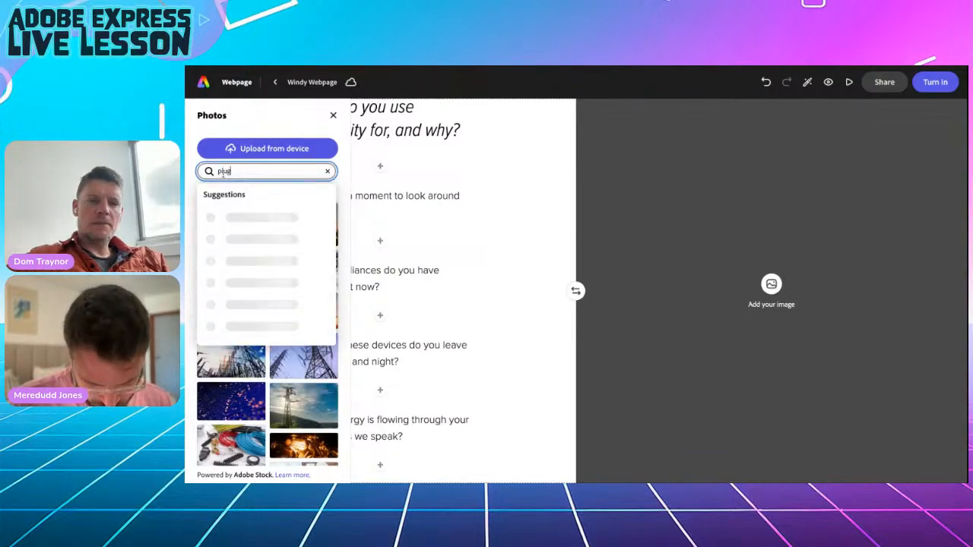
key(Return)
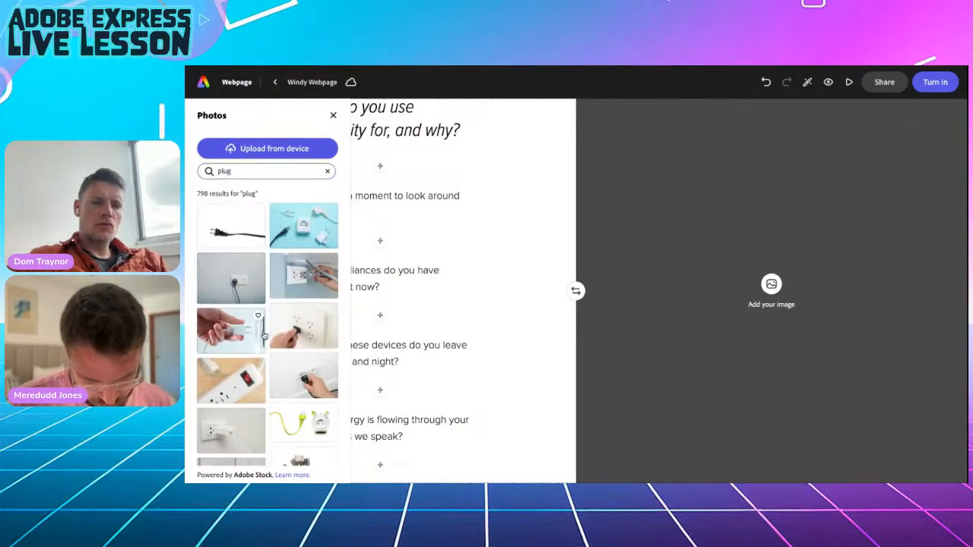
scroll(263, 335, down, 1)
scroll(264, 335, down, 3)
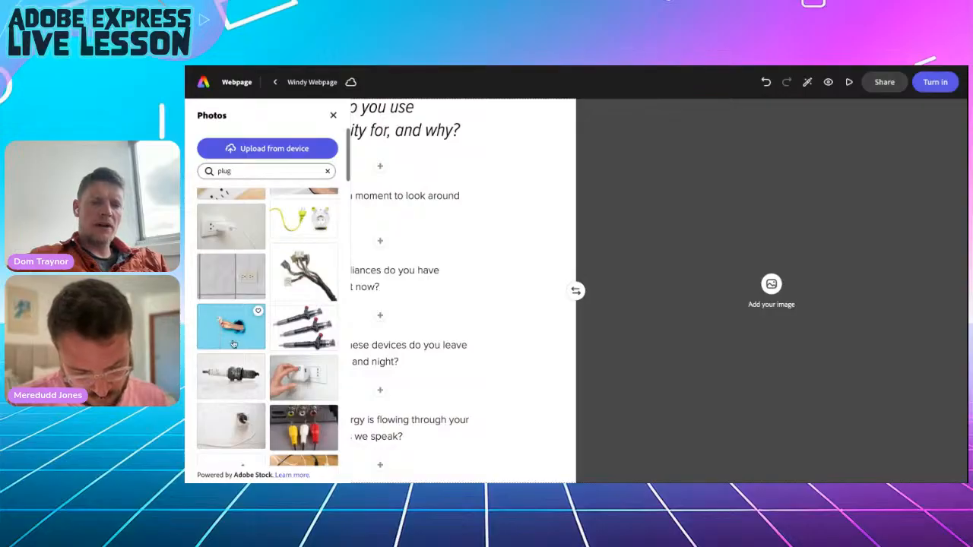
scroll(236, 350, down, 1)
click(227, 307)
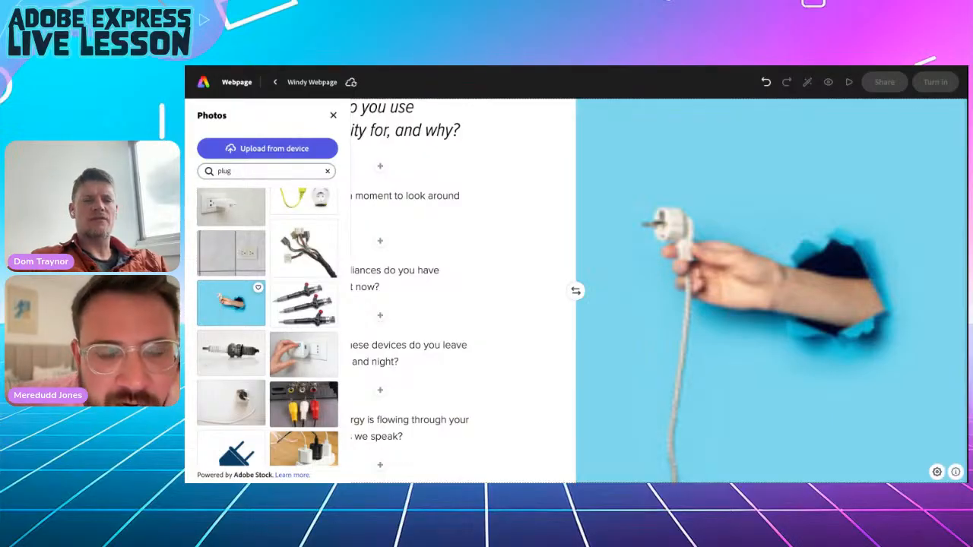
click(333, 116)
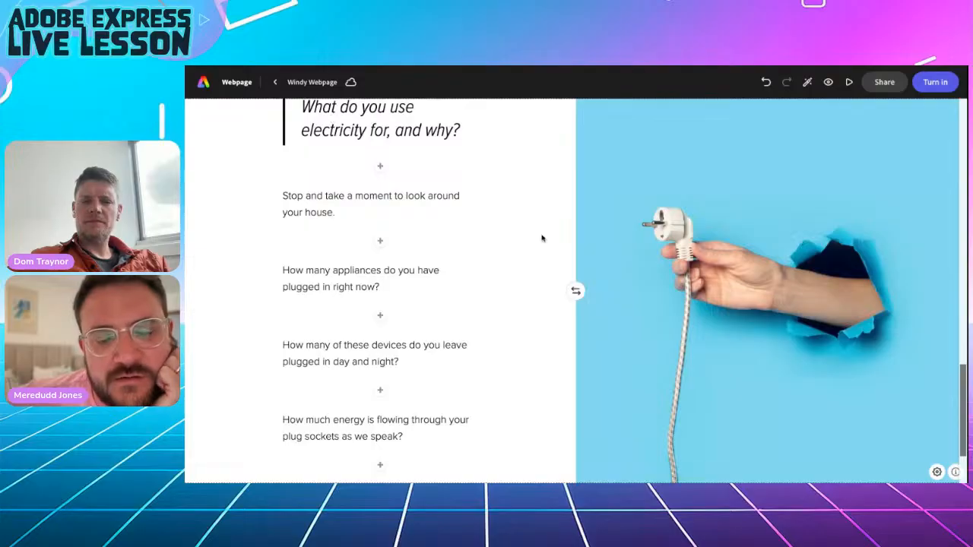
scroll(680, 299, up, 2)
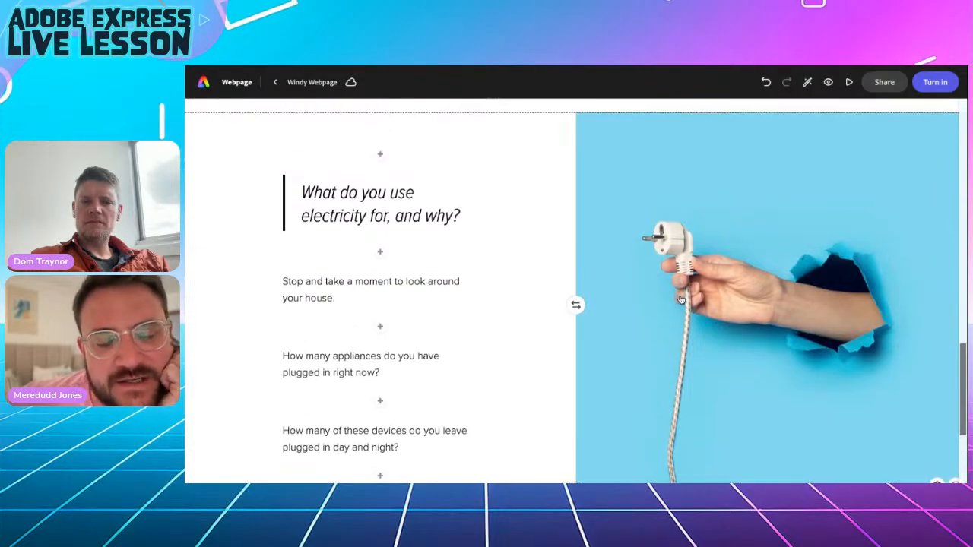
Make 'Stop and take a moment to look around your house.' a Heading 2.
scroll(681, 299, down, 2)
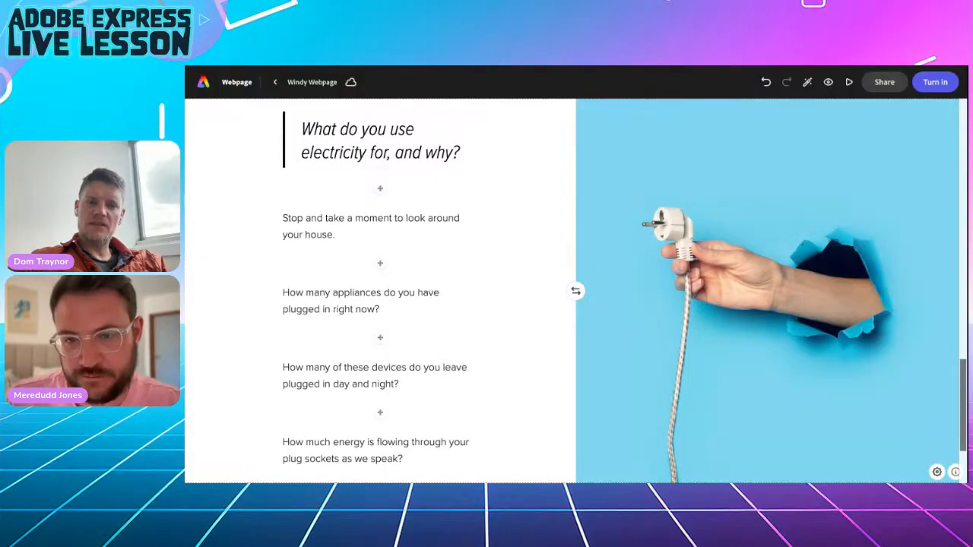
triple_click(290, 220)
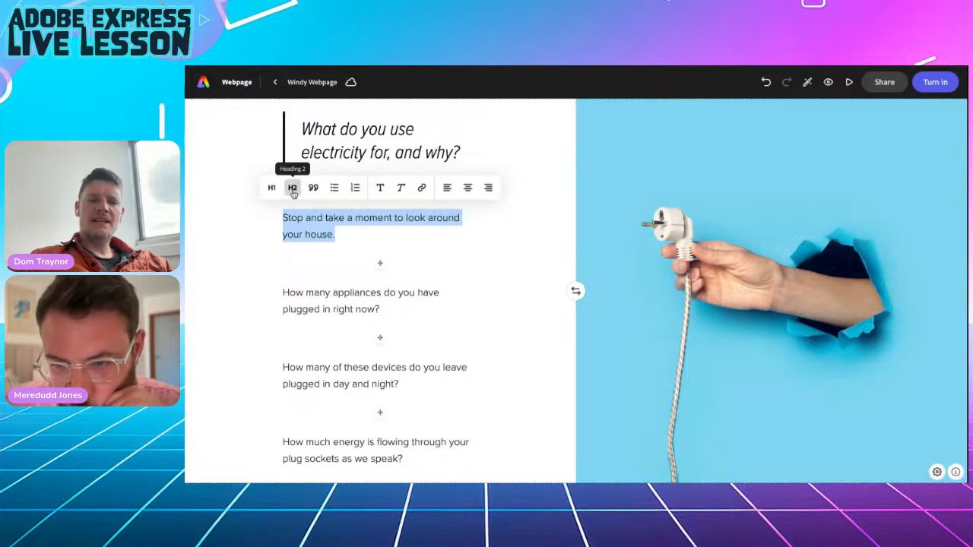
click(293, 190)
click(249, 301)
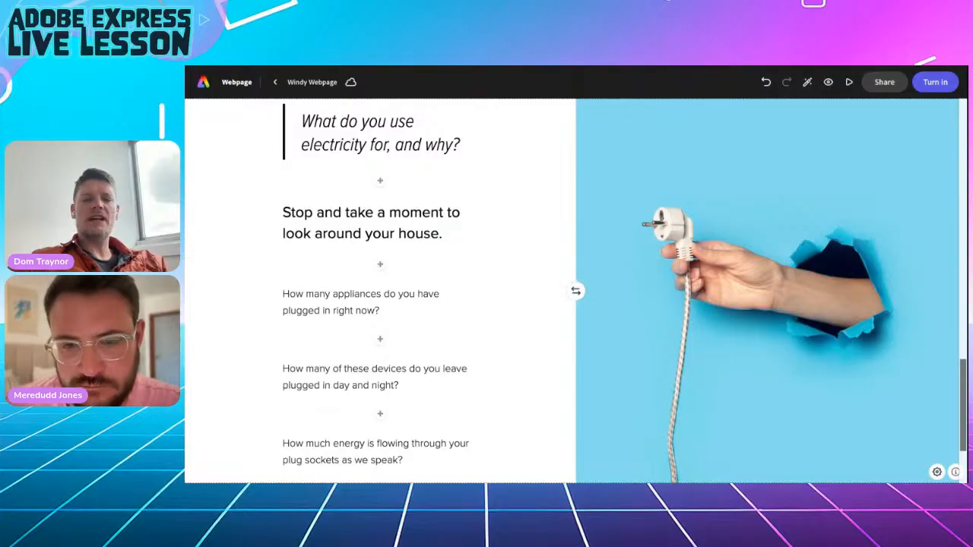
scroll(575, 291, up, 10)
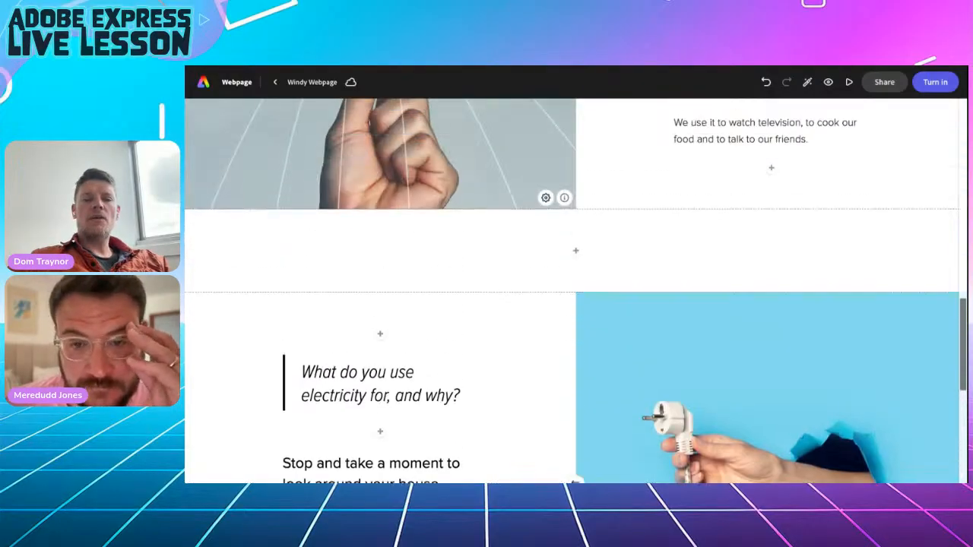
scroll(575, 291, up, 3)
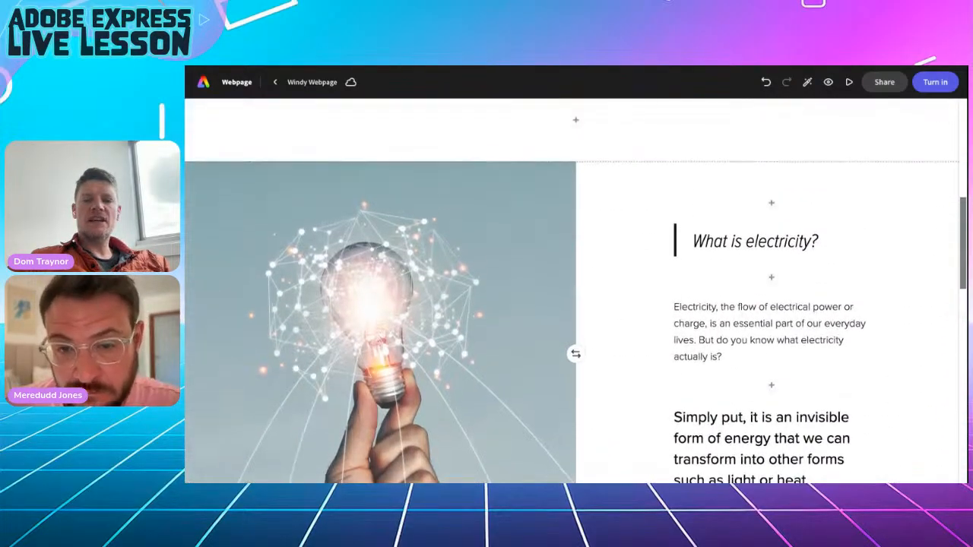
scroll(575, 291, down, 4)
scroll(575, 291, down, 6)
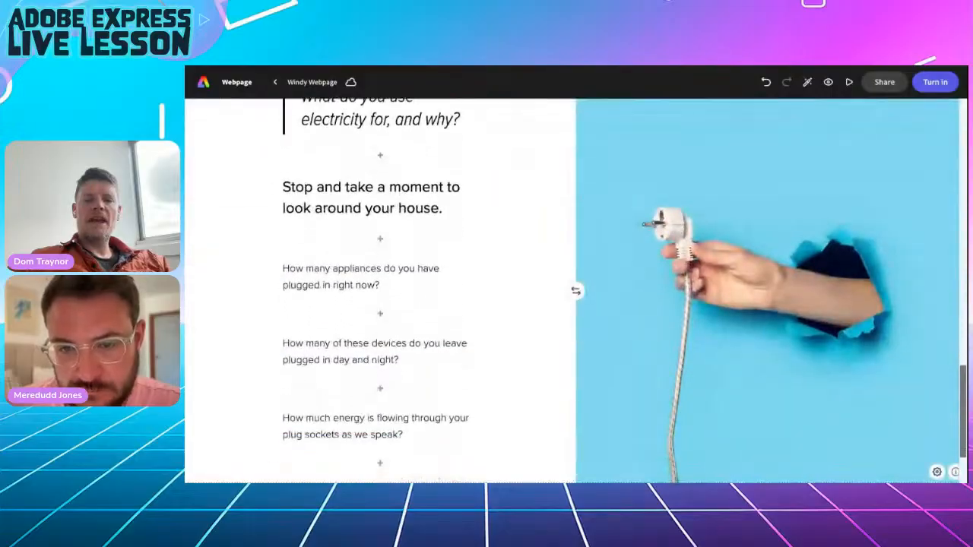
click(575, 441)
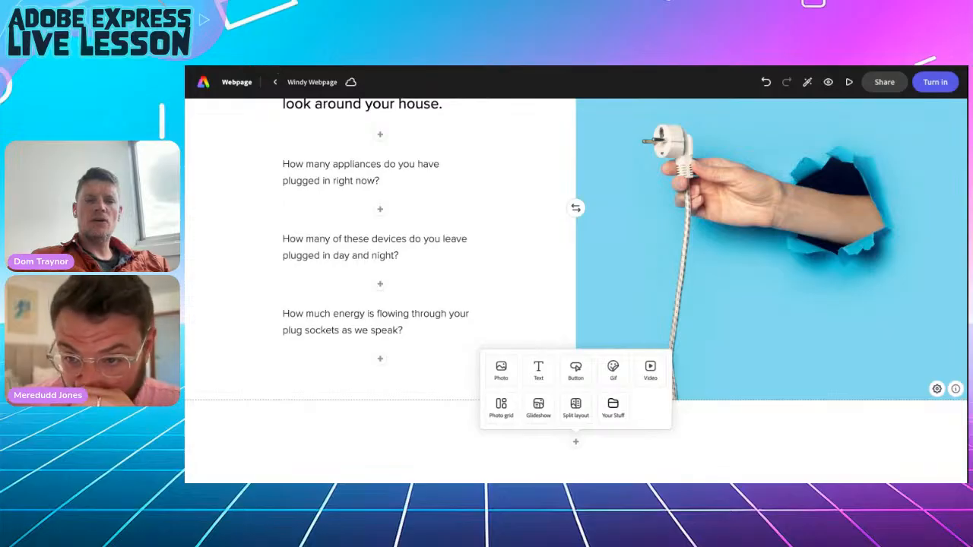
Choose a Glideshow block, then highlight 'renewable' and 'fossil fuels' in the Google Doc's final sections.
click(540, 413)
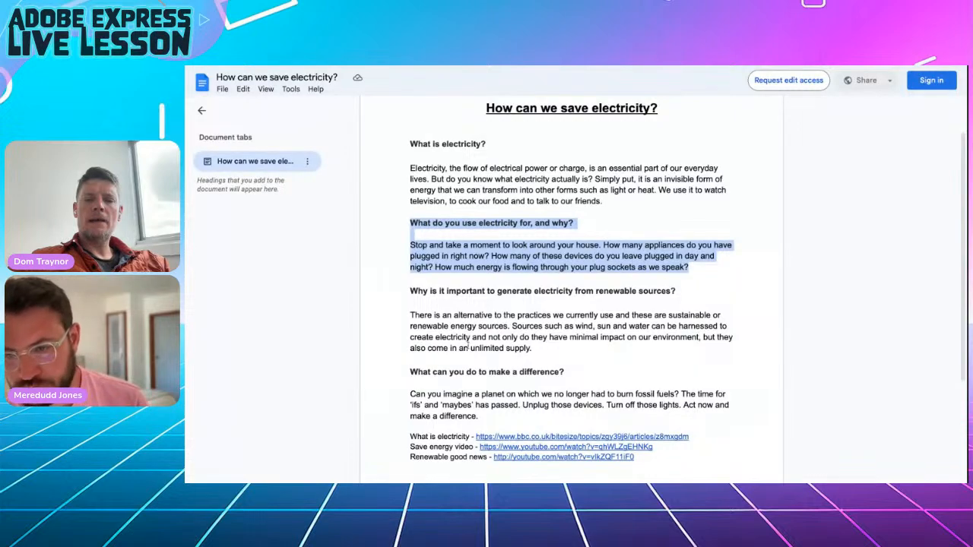
scroll(469, 343, down, 3)
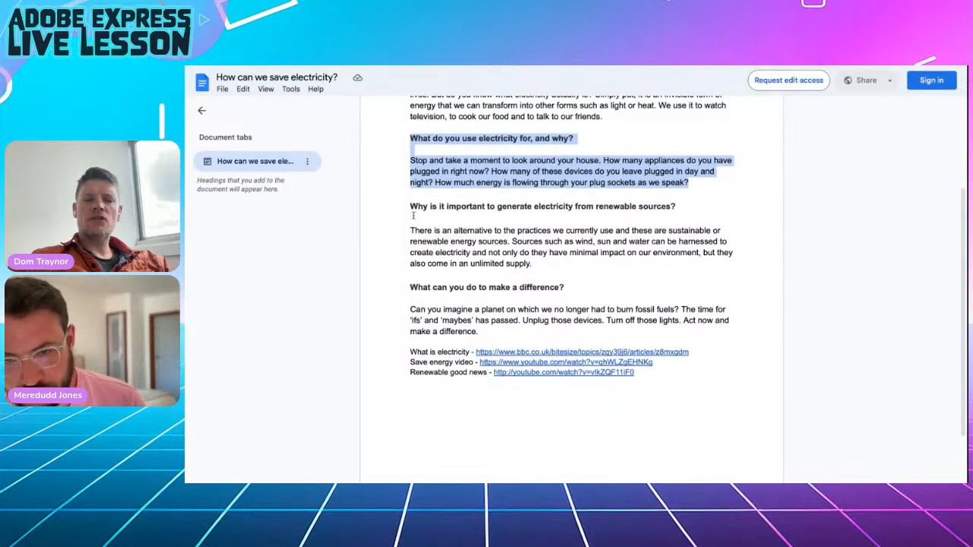
drag(410, 206, 536, 328)
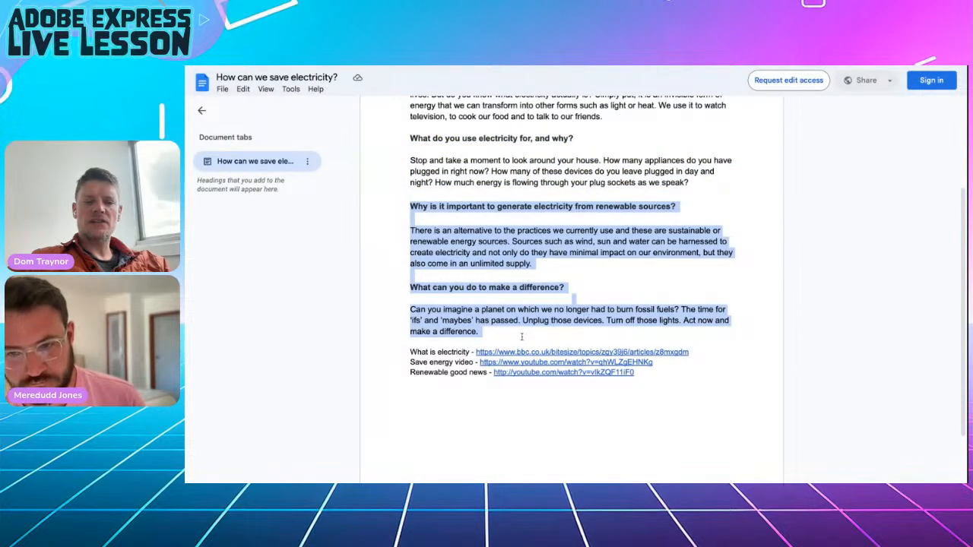
click(524, 254)
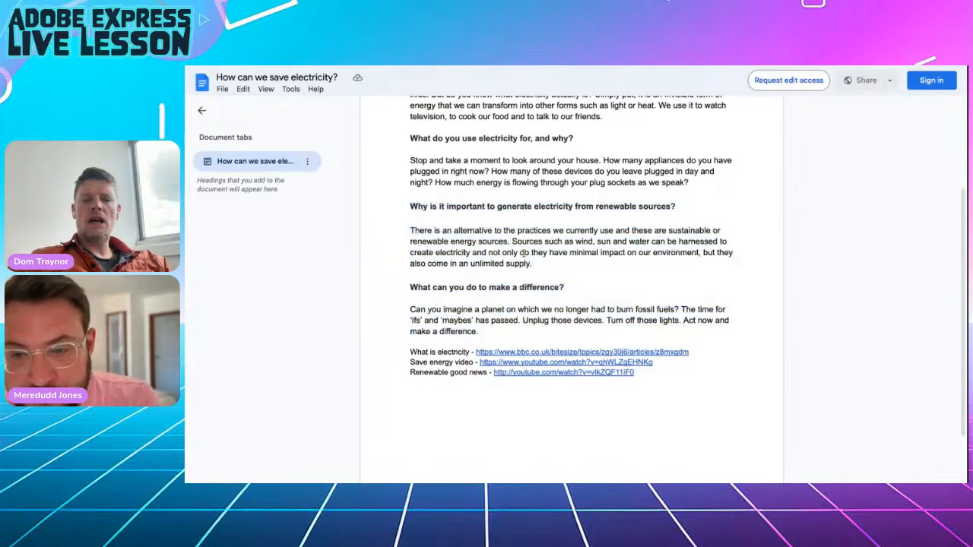
double_click(597, 206)
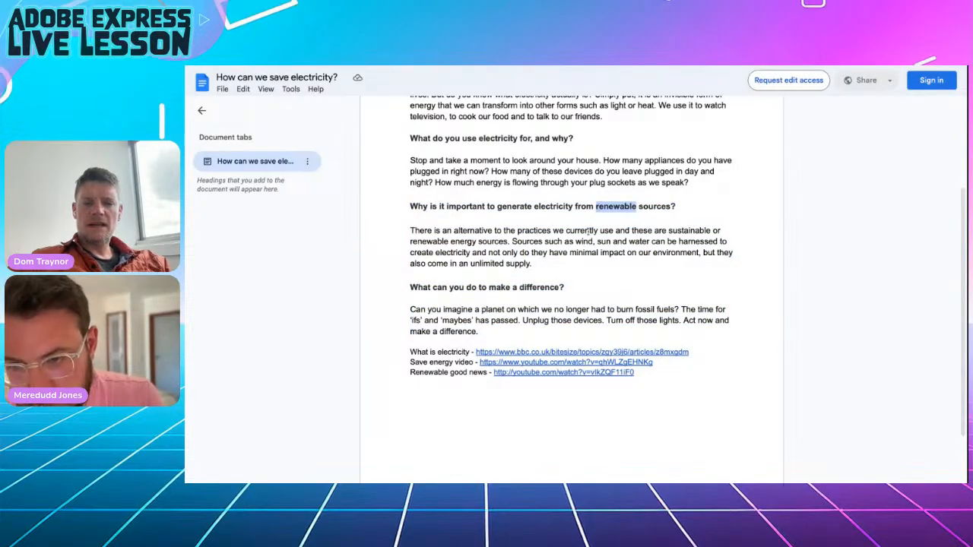
drag(635, 310, 673, 308)
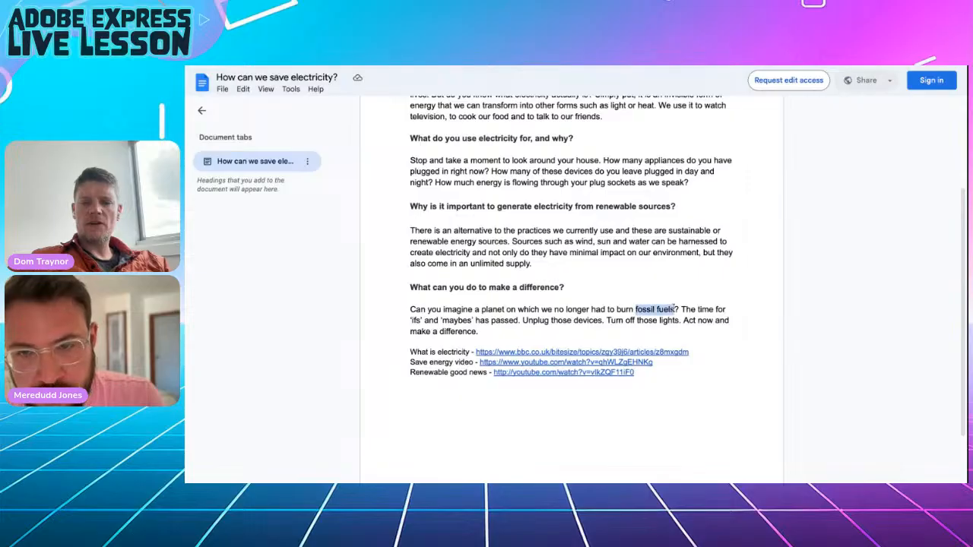
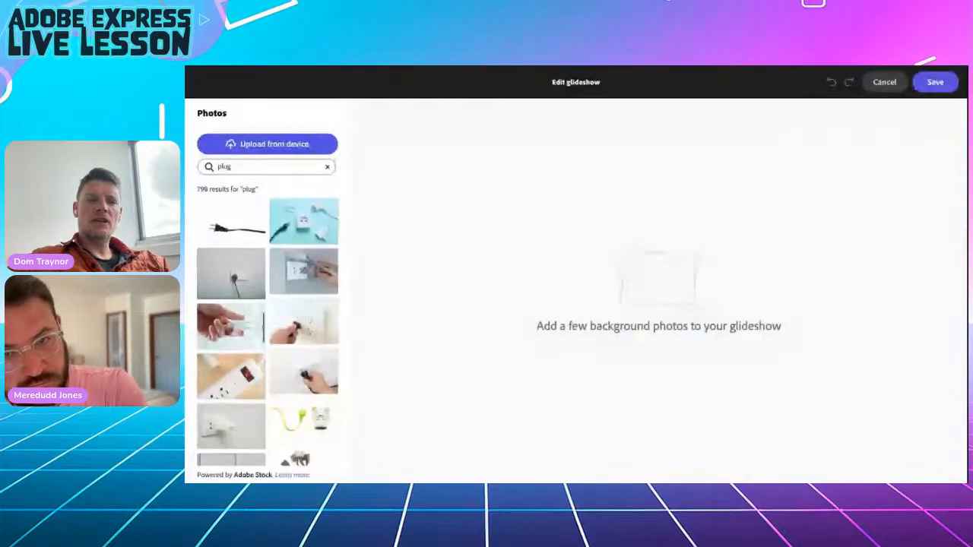
Search Photos for 'renewable' and add the sunset offshore wind-turbine photo to the glideshow.
double_click(224, 165)
text(renewab)
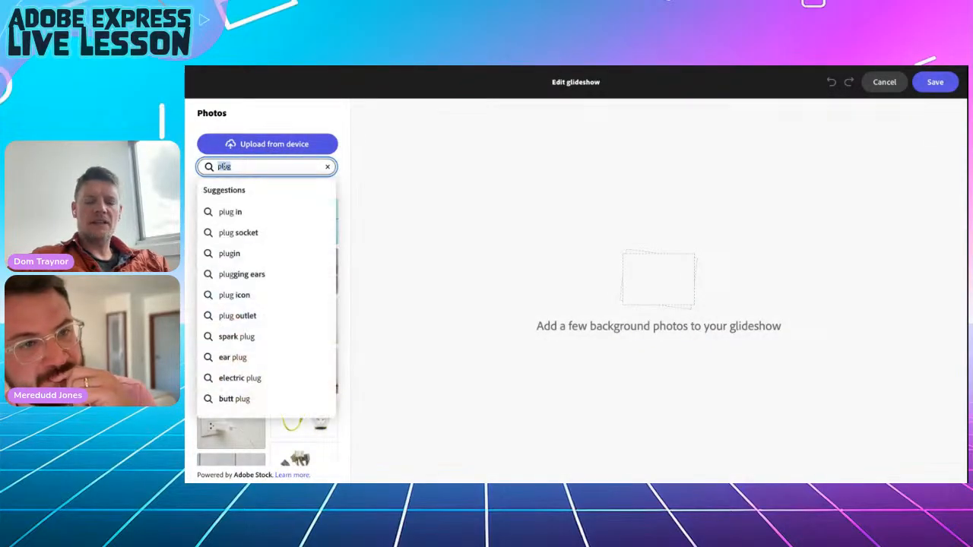
text(le)
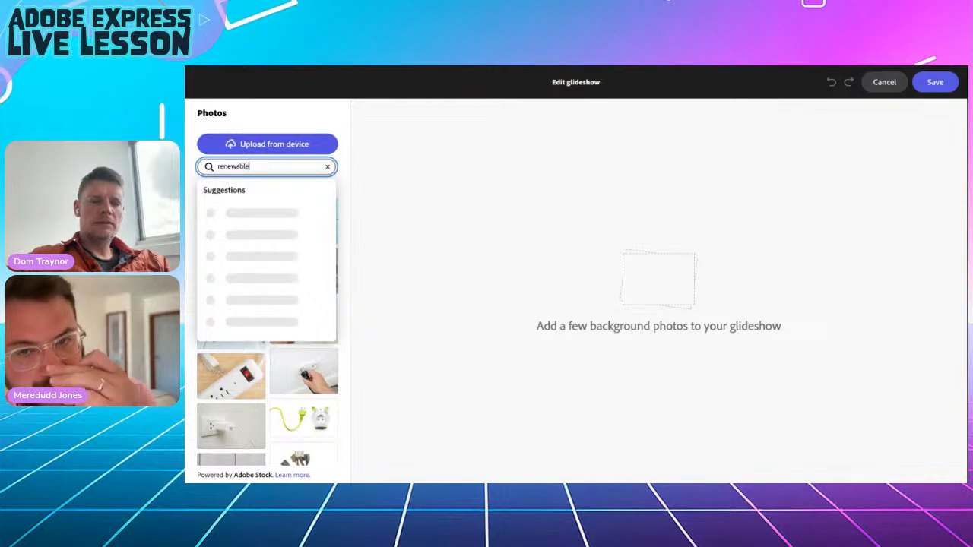
click(222, 214)
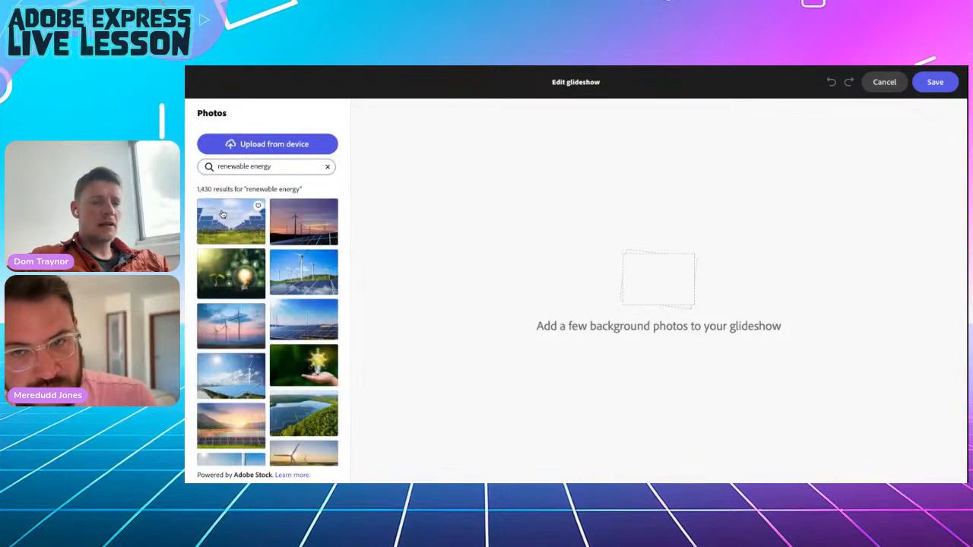
scroll(217, 350, down, 10)
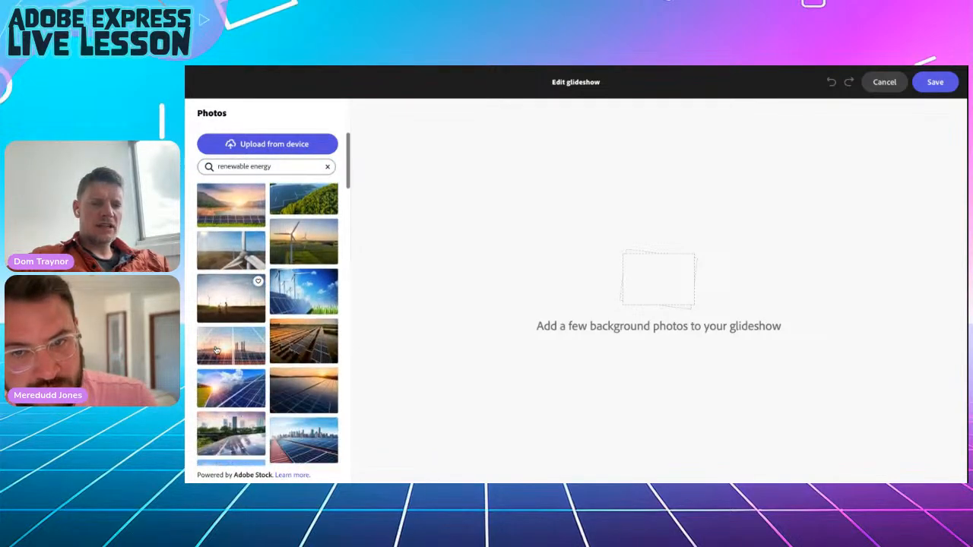
scroll(217, 350, down, 5)
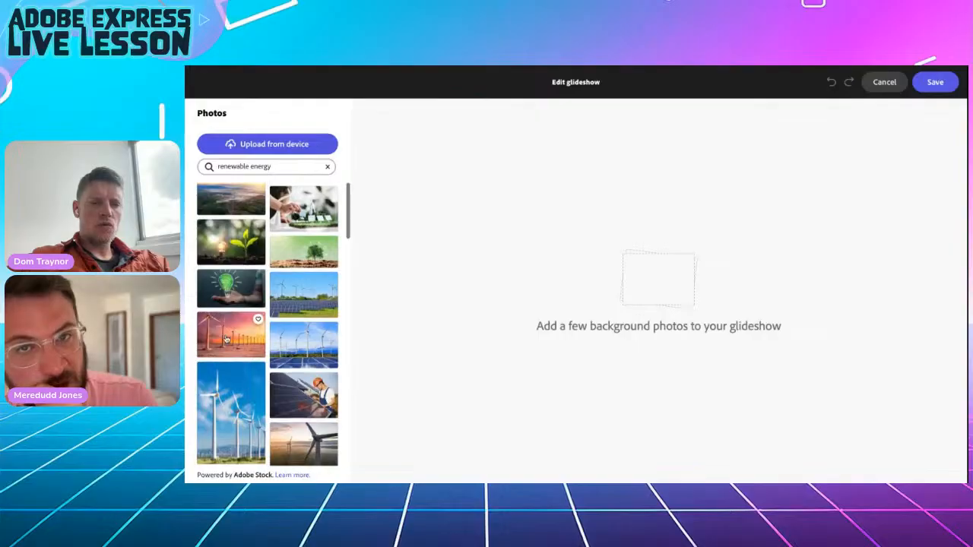
click(227, 339)
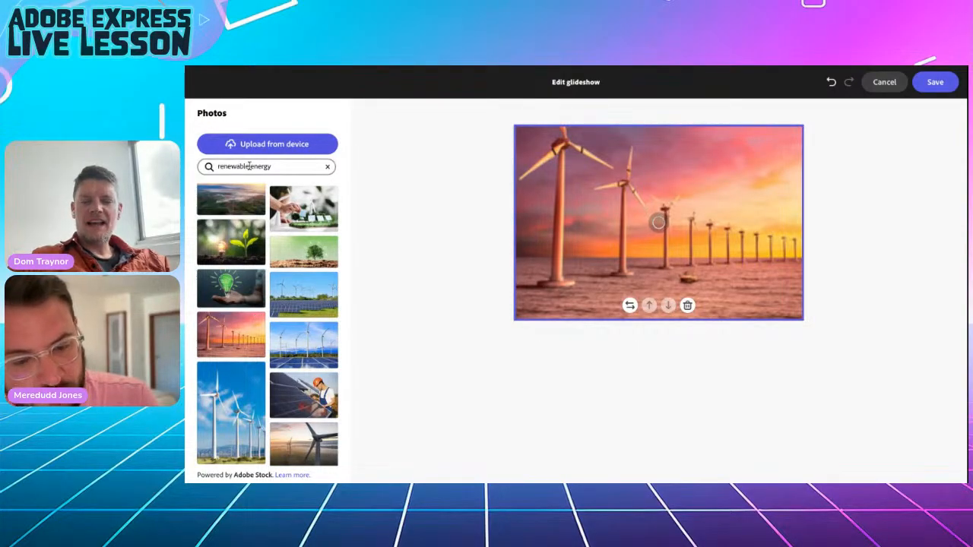
Search Photos for 'fossil fuels', add the smoking chimney as the second slide, and save.
triple_click(256, 167)
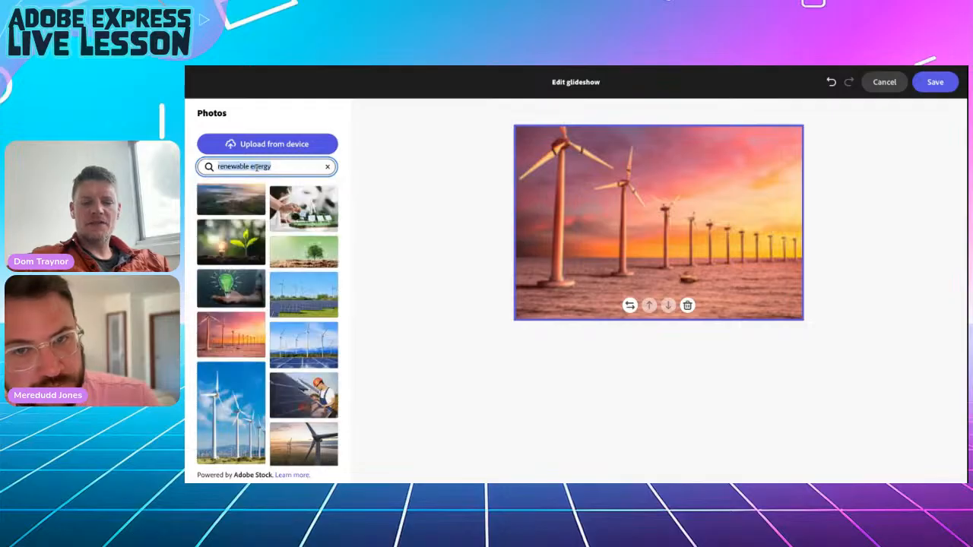
text(fossil fuels)
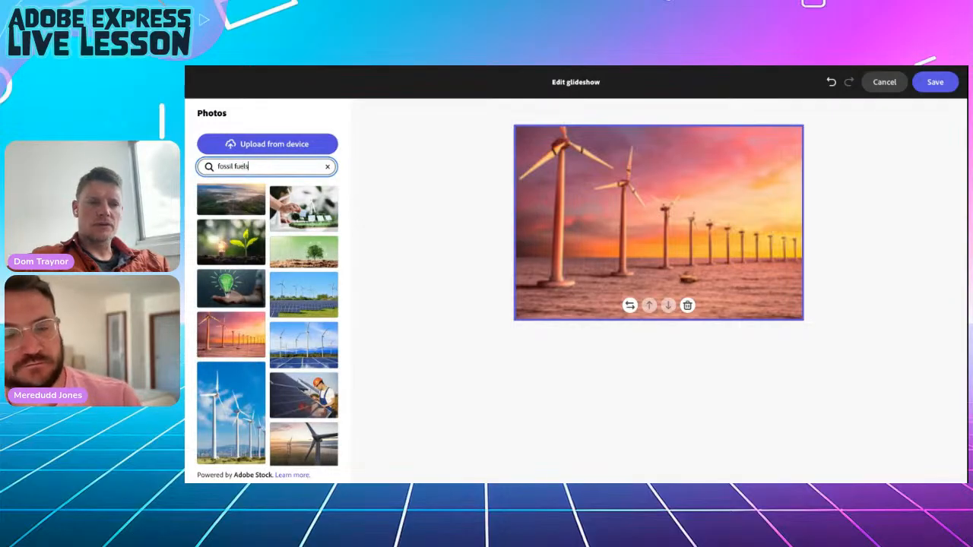
key(Return)
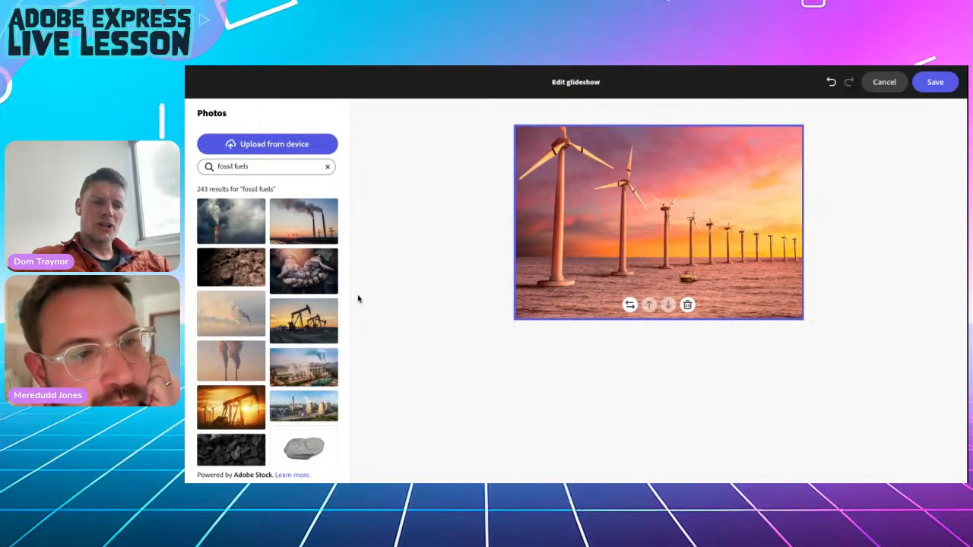
click(232, 232)
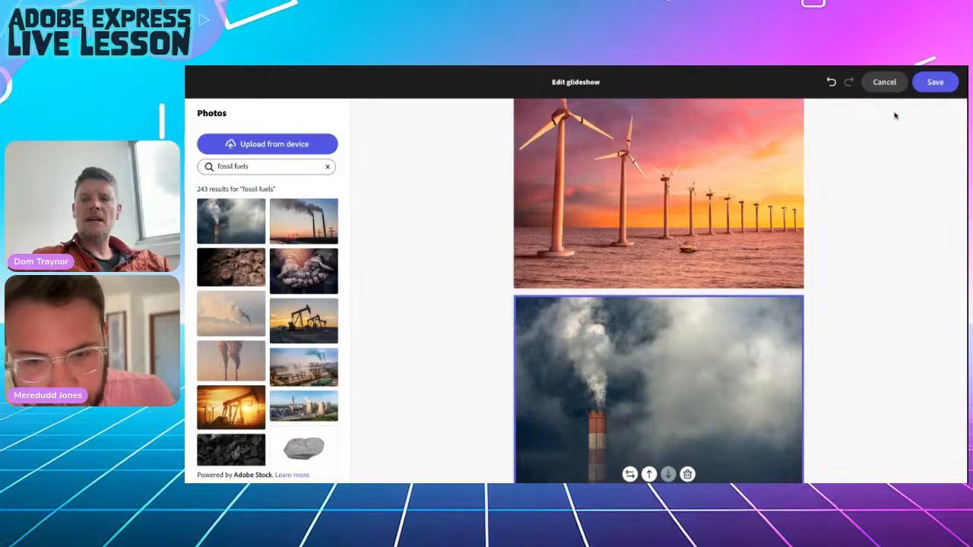
click(937, 84)
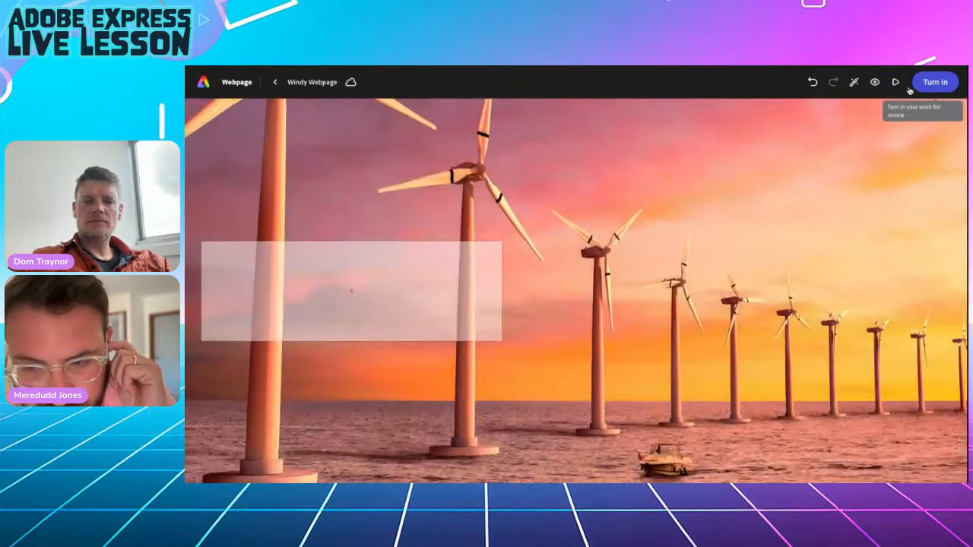
Preview the glideshow transition, then select the renewable-sources heading and paragraph in the Google Doc.
scroll(596, 274, up, 5)
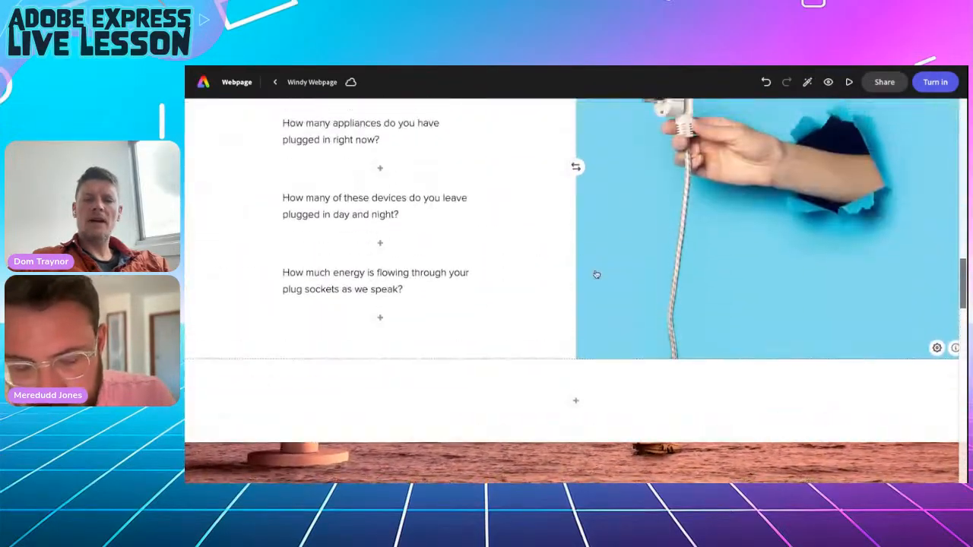
scroll(576, 273, down, 5)
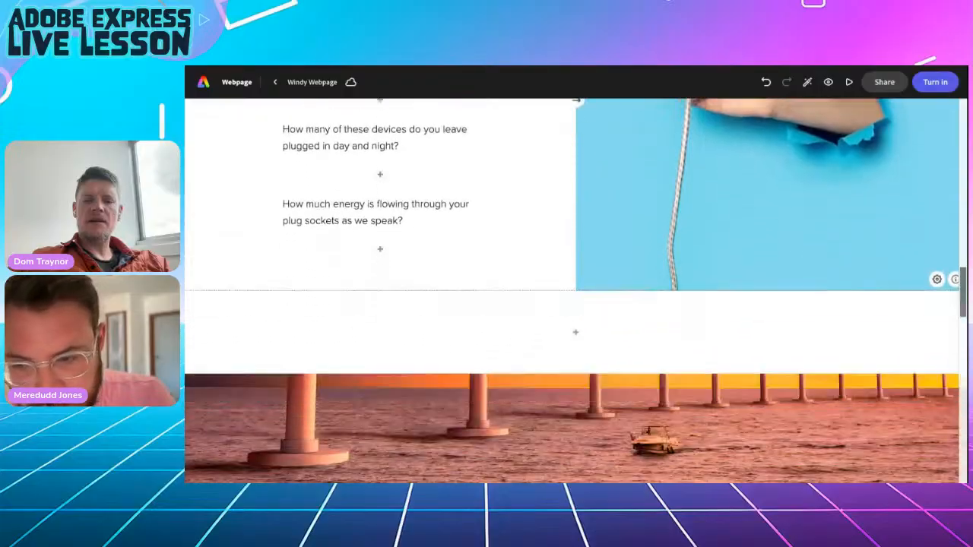
scroll(576, 184, down, 3)
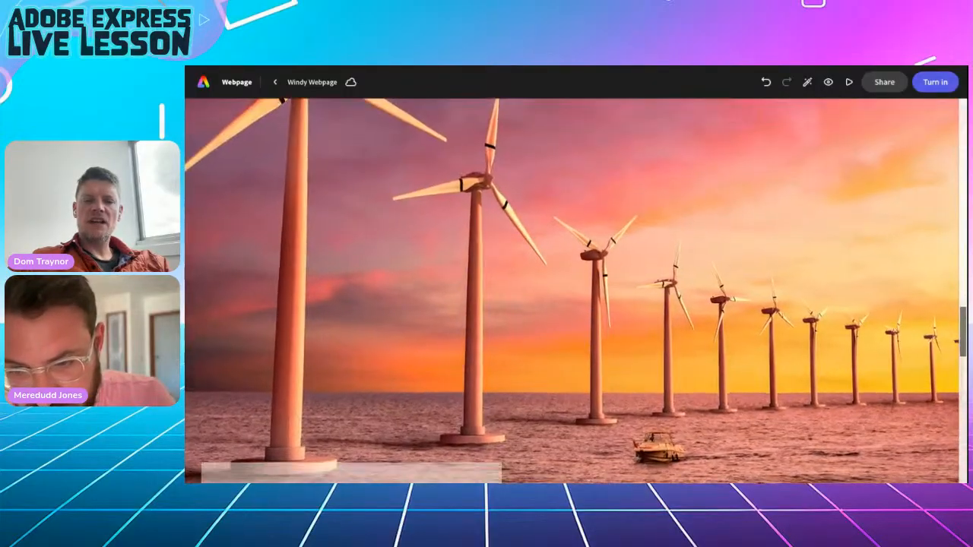
scroll(575, 289, down, 3)
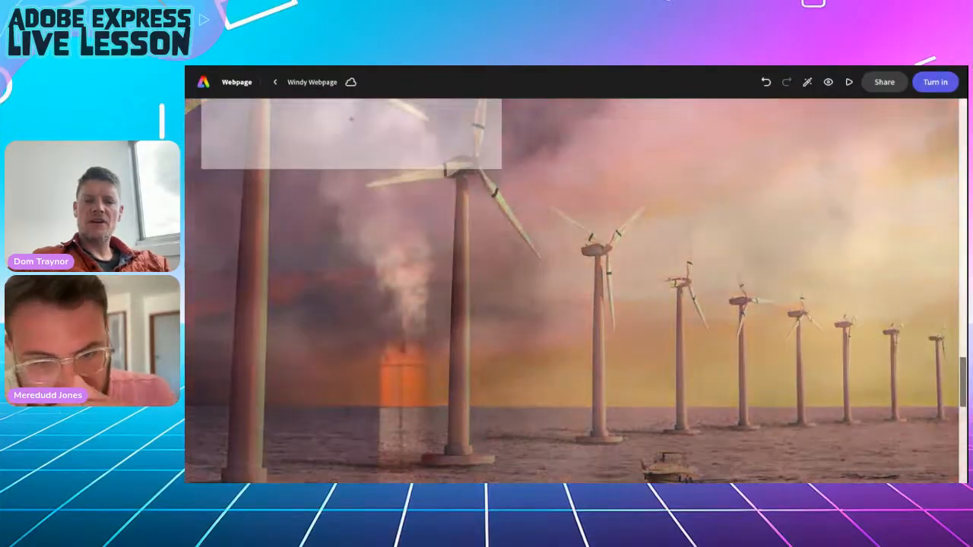
scroll(575, 289, down, 4)
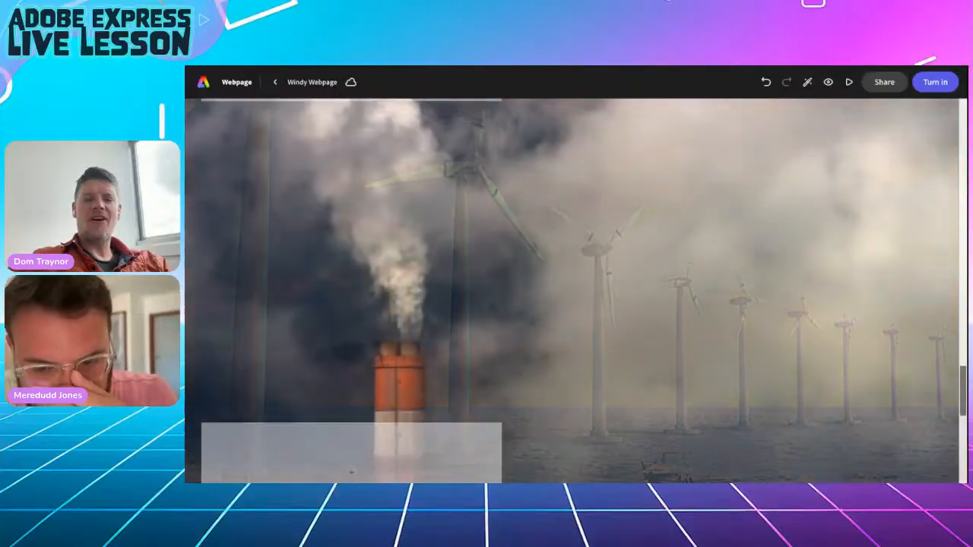
scroll(575, 288, up, 2)
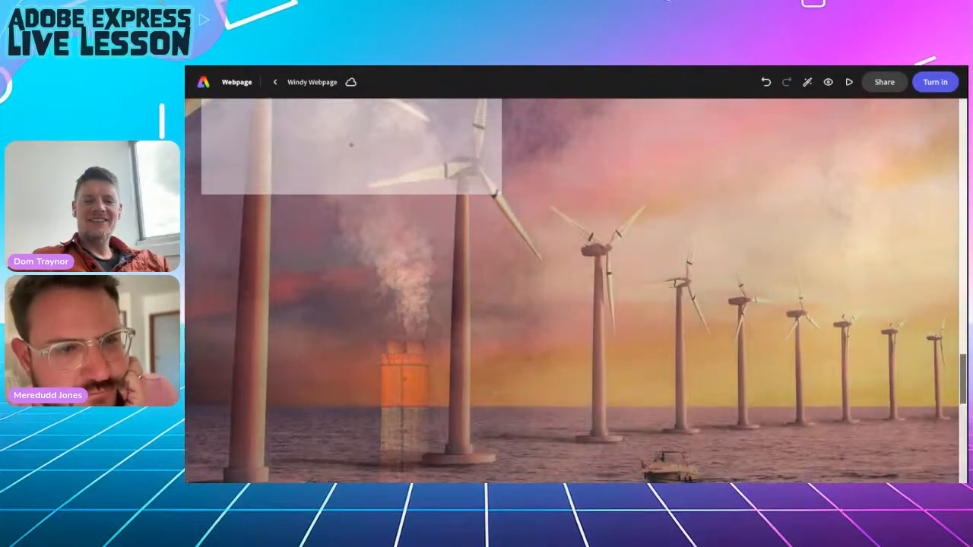
scroll(575, 288, down, 3)
scroll(575, 289, down, 3)
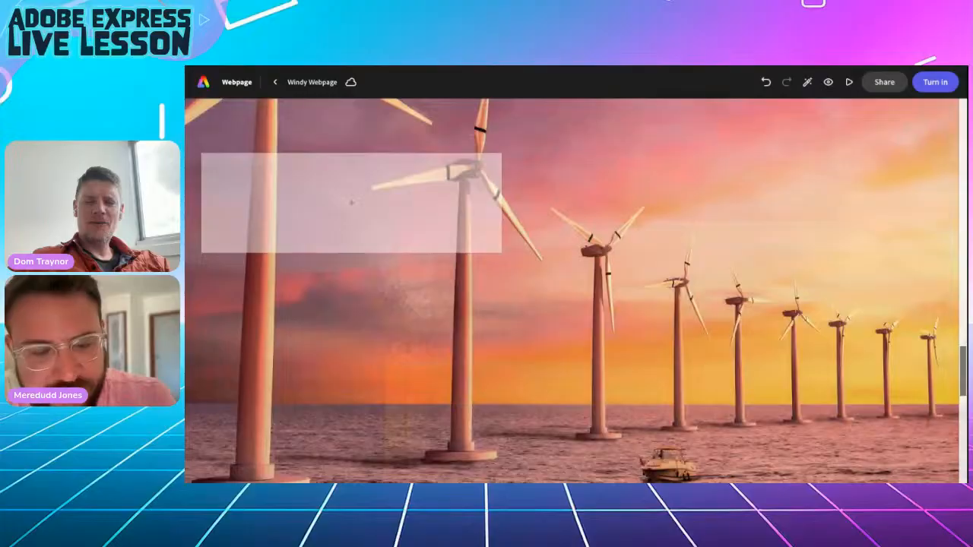
scroll(576, 289, up, 1)
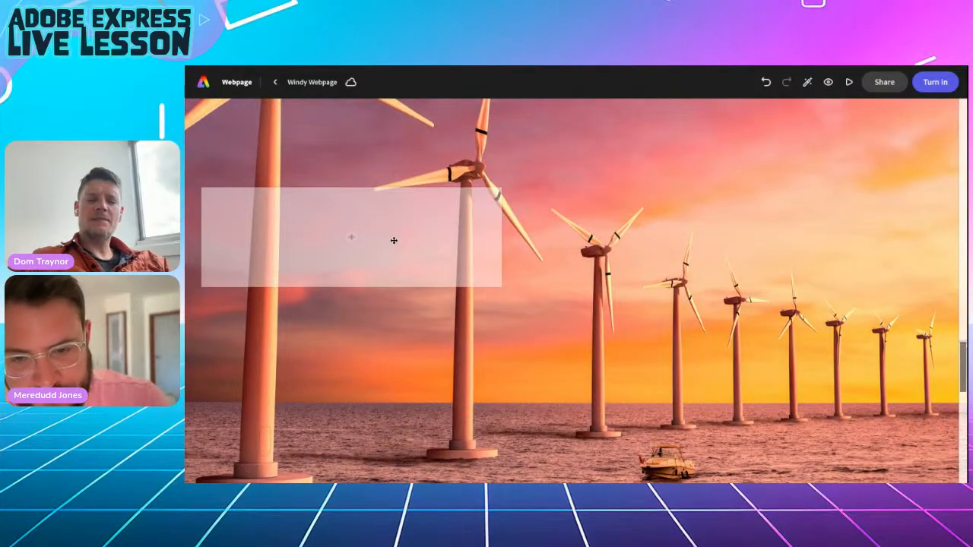
drag(393, 239, 431, 229)
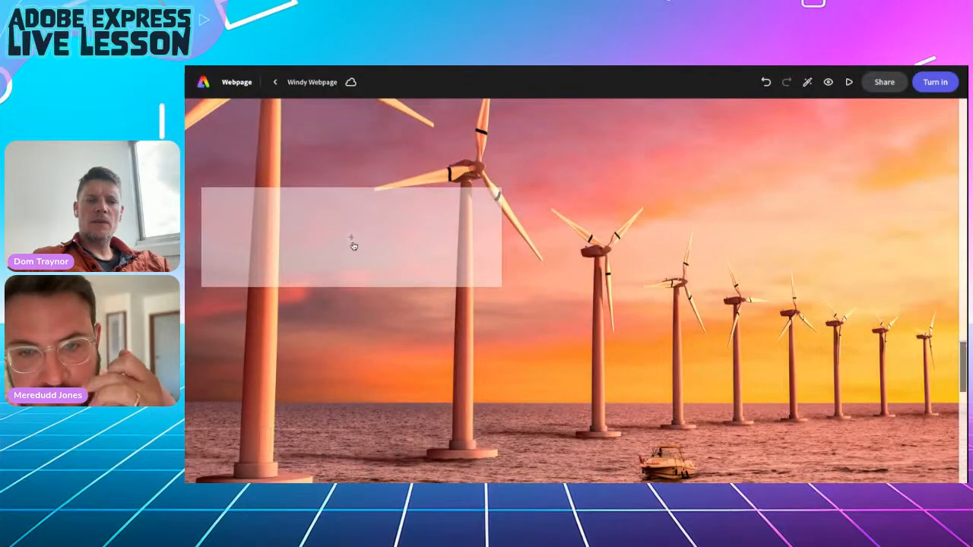
Paste the renewable-sources question and paragraph into the first caption, styling the question as a blockquote.
click(351, 240)
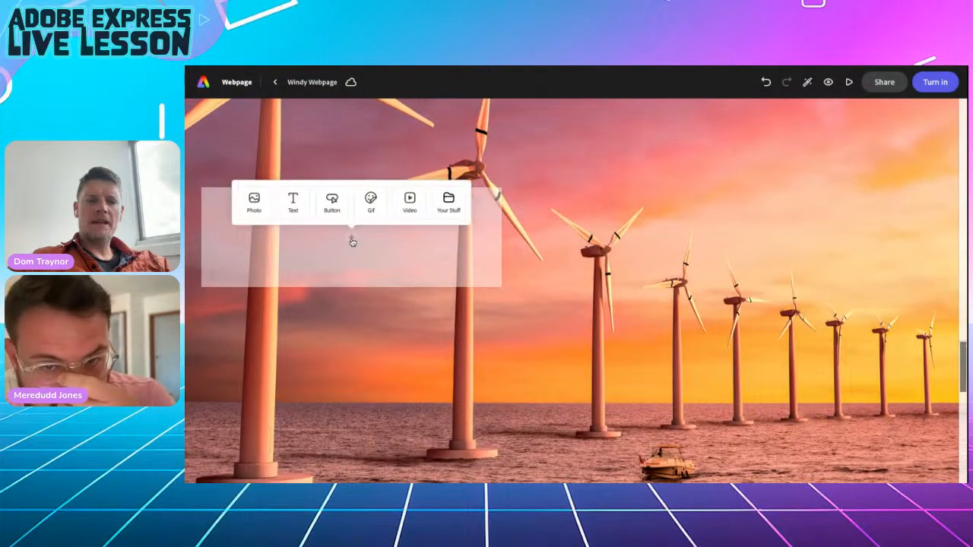
click(295, 202)
text(Why is it important to generate electricity from renewable sources? There is an alternative to the practices we currently use and these are sustainable or renewable energy sources. Sources such as wind, sun and water can be harnessed to create electricity and not only do they have minimal impact on our environment, but they also come in an unlimited supply.)
scroll(311, 197, up, 2)
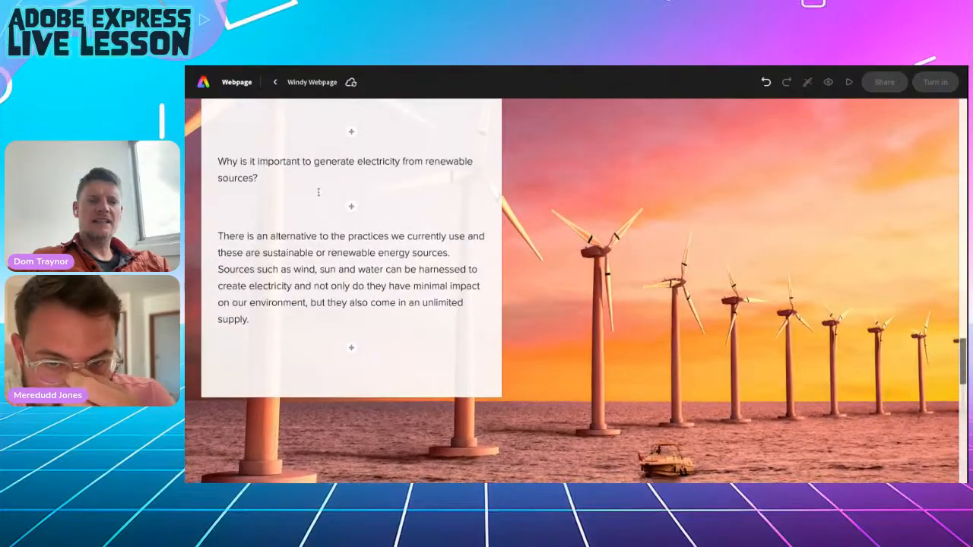
click(303, 164)
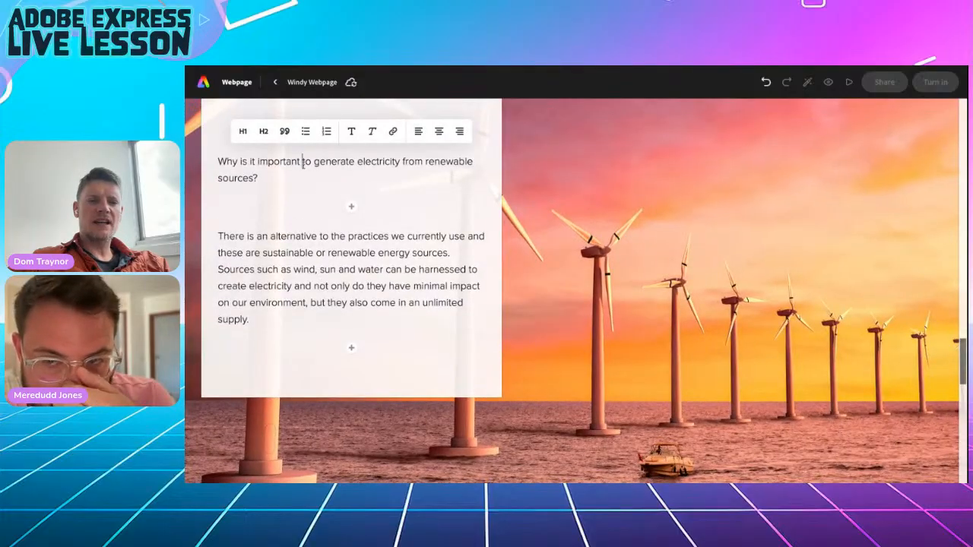
click(282, 130)
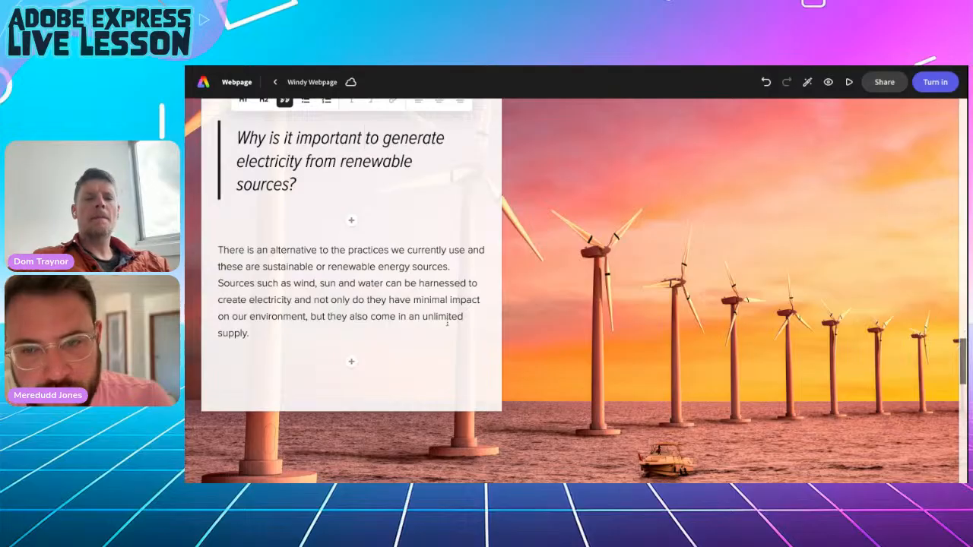
scroll(482, 342, down, 5)
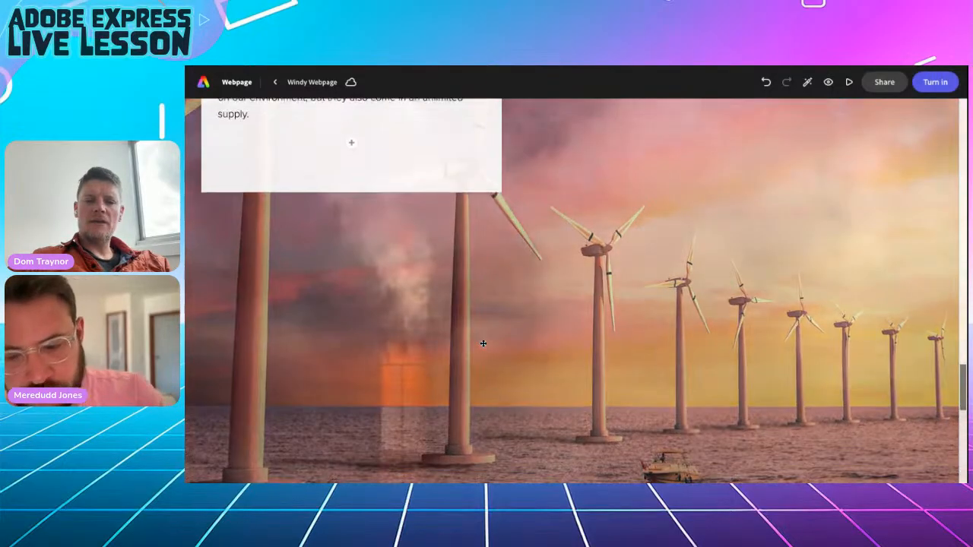
scroll(483, 344, down, 5)
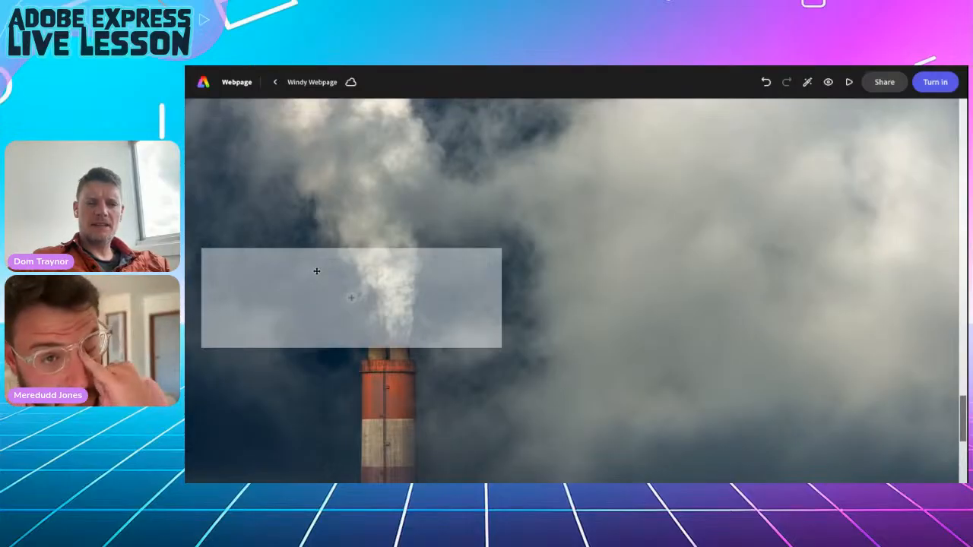
Move the smoke section's text card right and copy the 'What can you do to make a difference?' text.
drag(317, 270, 867, 217)
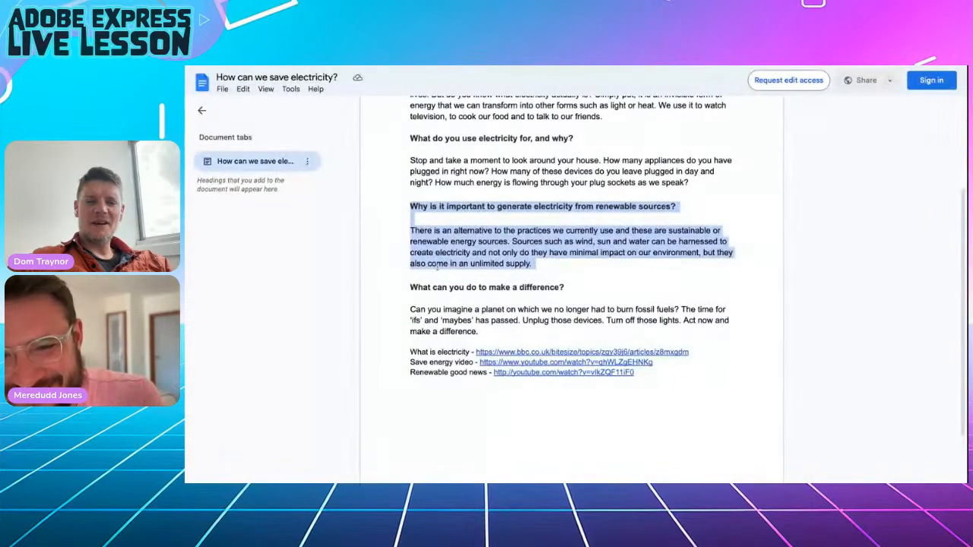
drag(409, 287, 496, 332)
key(ctrl+c)
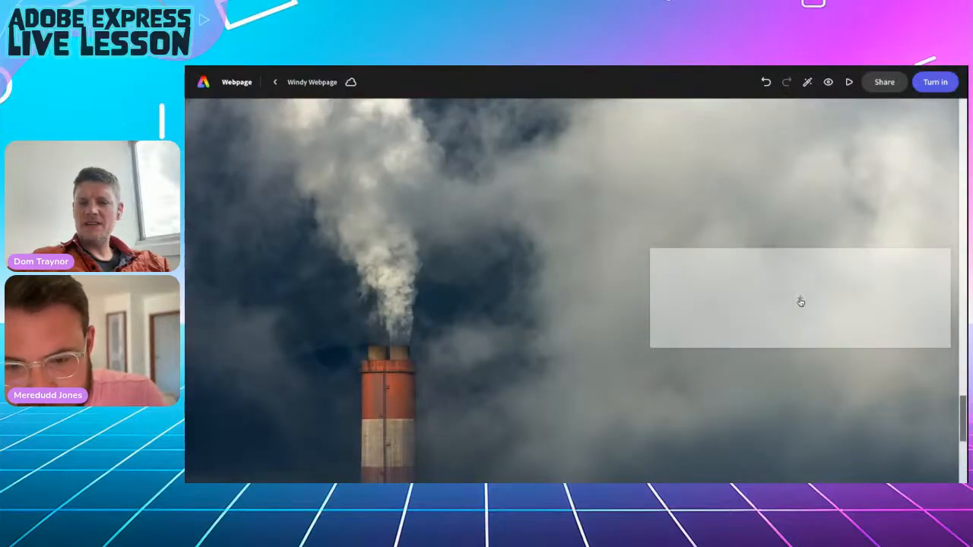
click(800, 297)
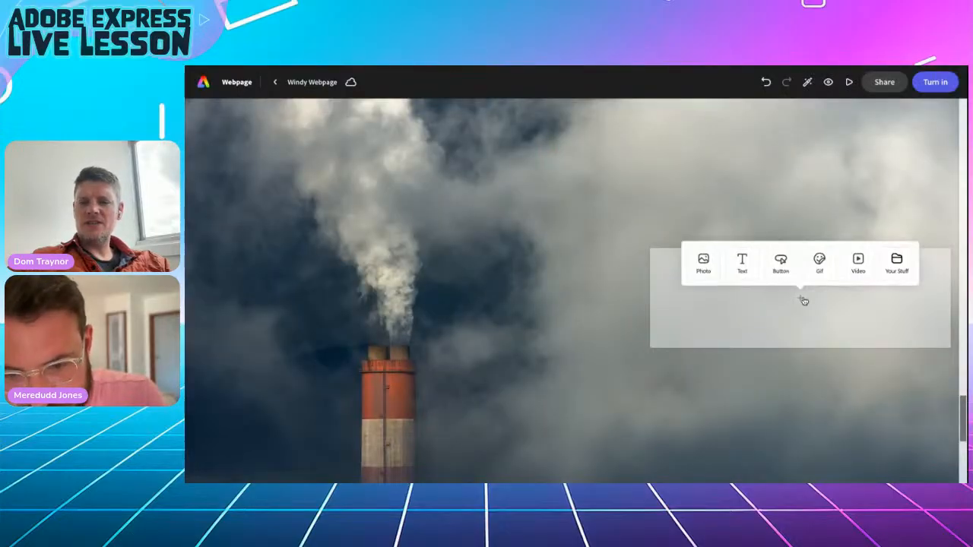
Paste the copied text into the smoke card and make the question a blockquote.
click(741, 270)
key(ctrl+v)
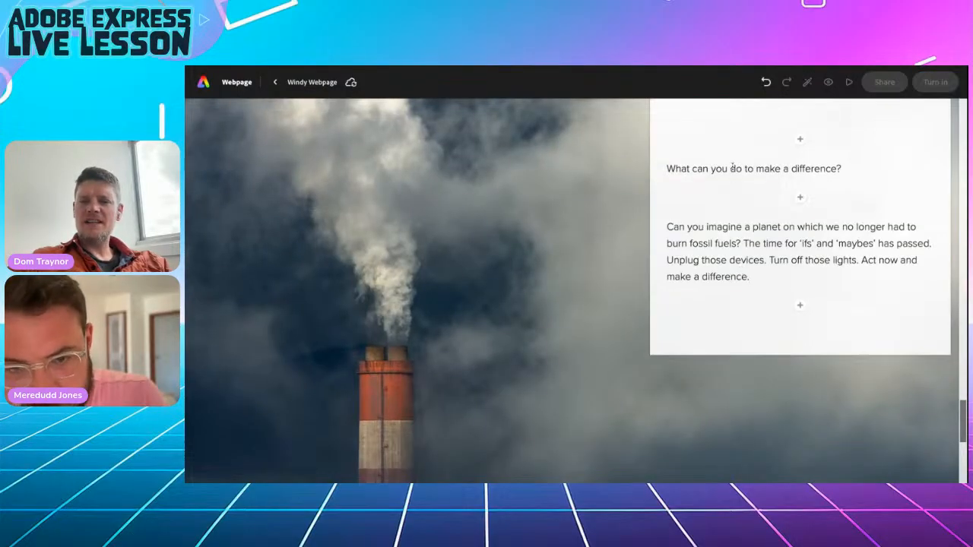
click(730, 168)
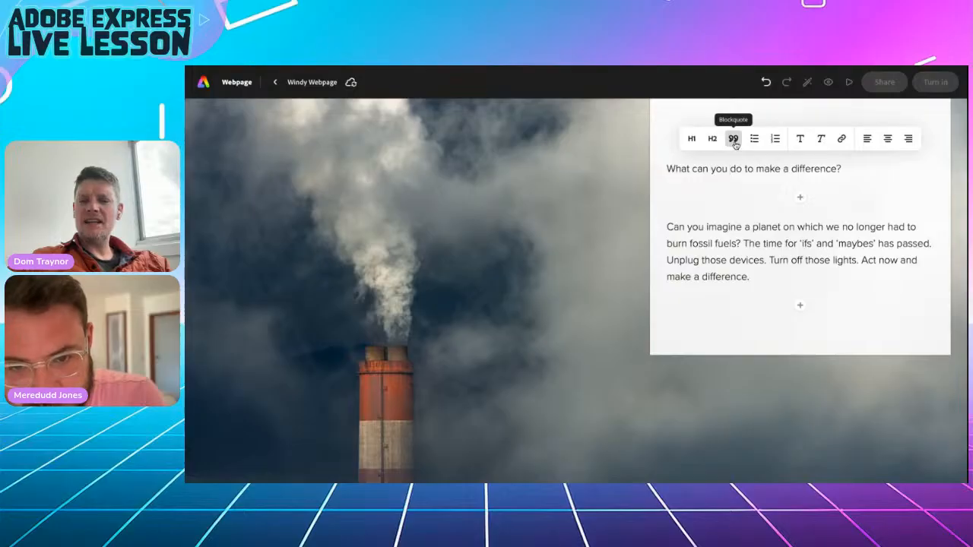
click(733, 141)
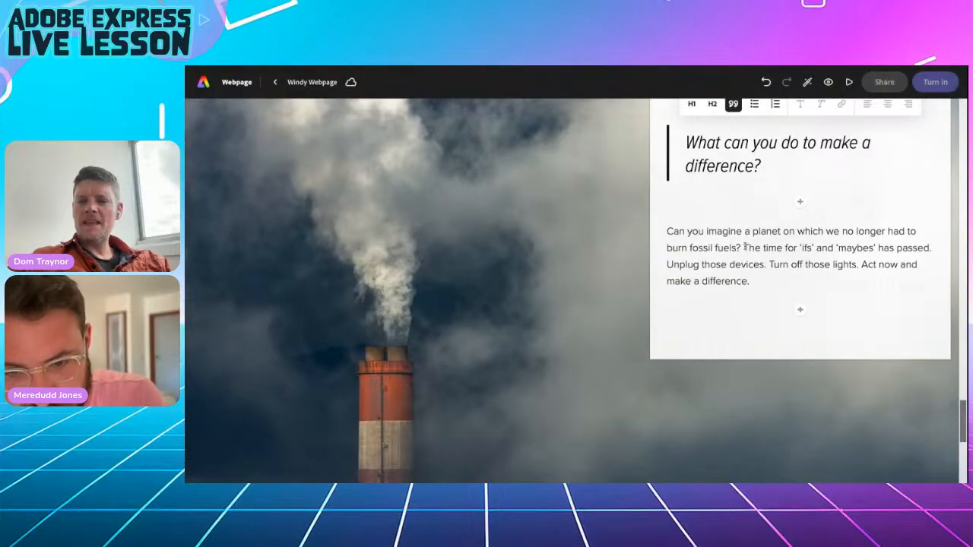
Split the paragraph before 'Unplug' and style those last three sentences as Heading 2.
click(667, 264)
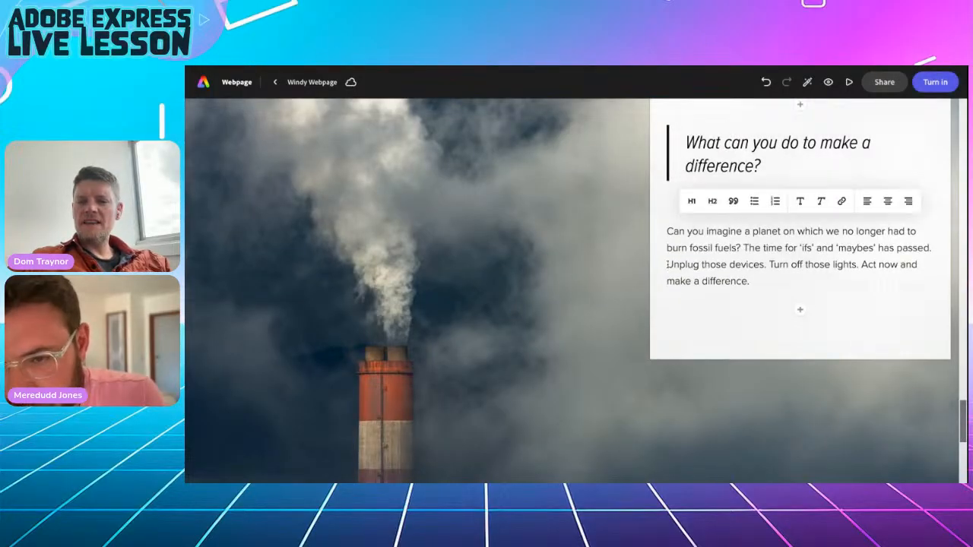
drag(667, 264, 775, 280)
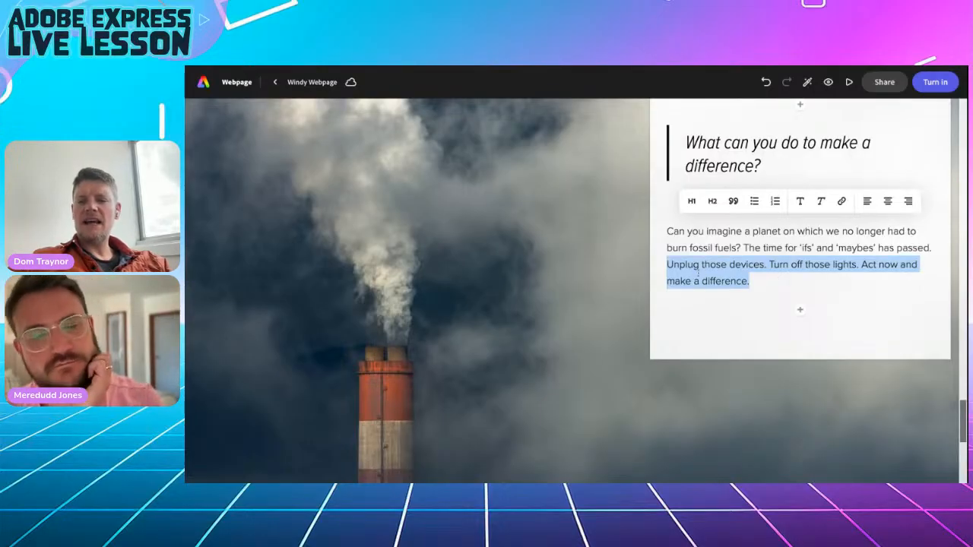
click(668, 265)
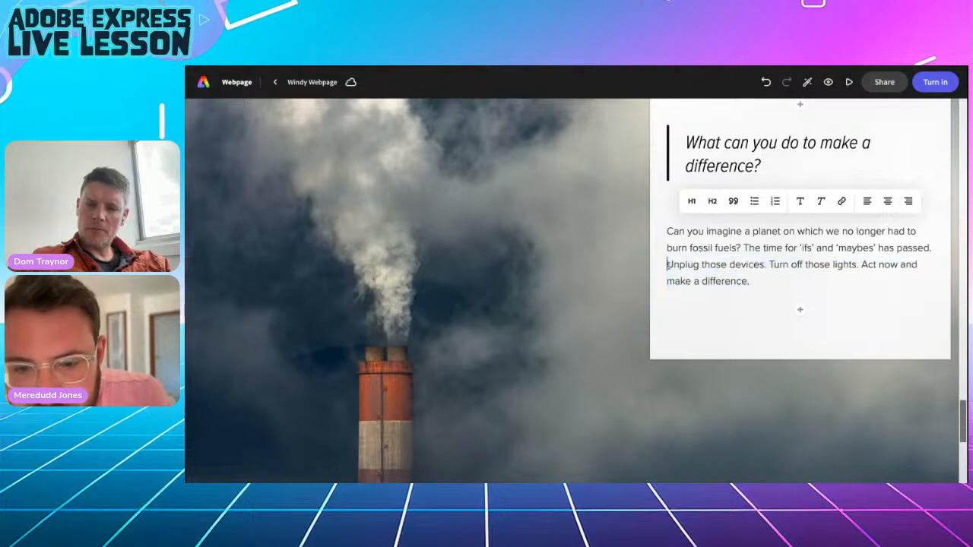
key(Return)
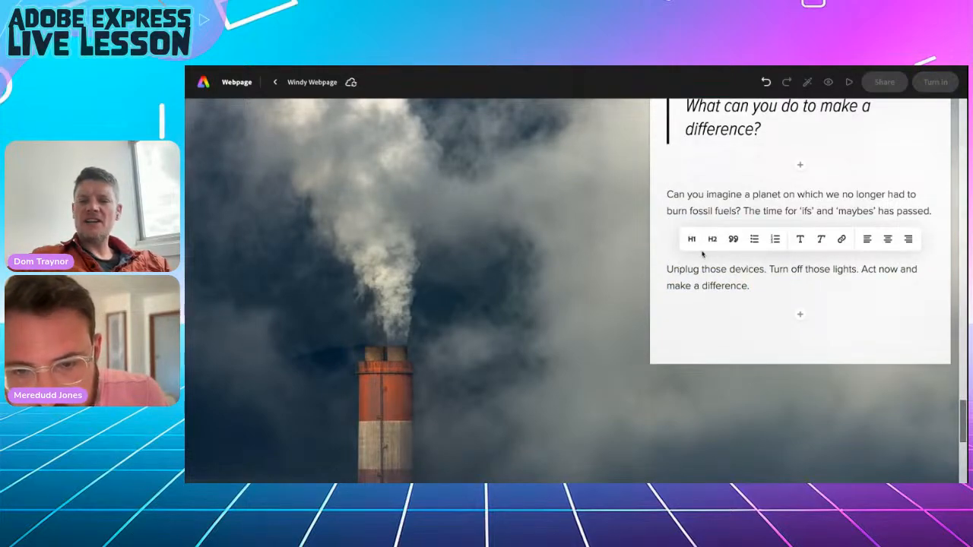
click(710, 238)
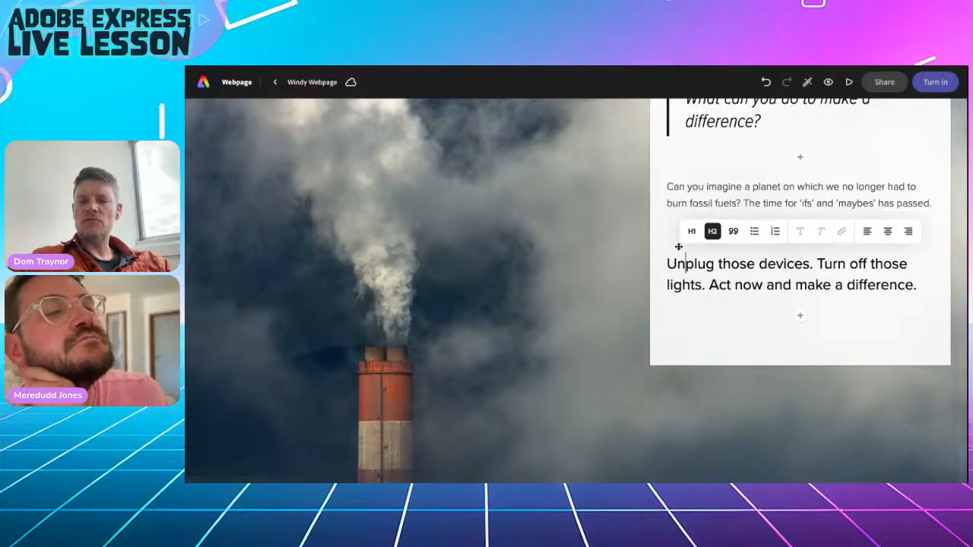
click(599, 274)
scroll(576, 291, up, 10)
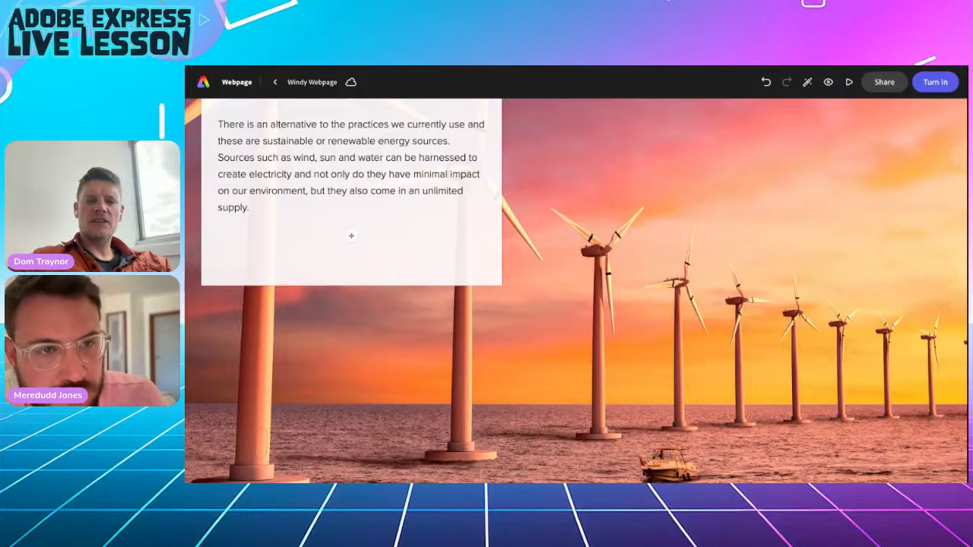
scroll(454, 212, up, 5)
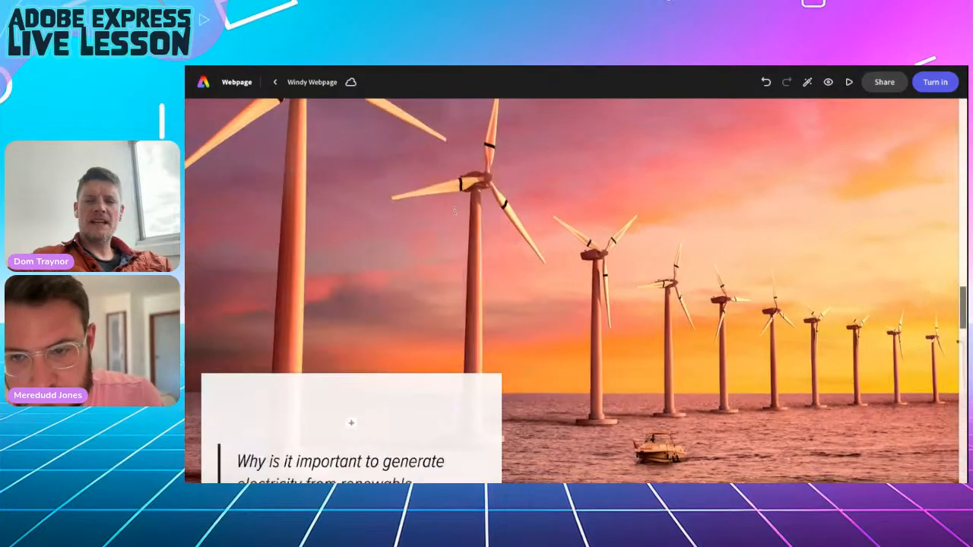
scroll(453, 212, up, 10)
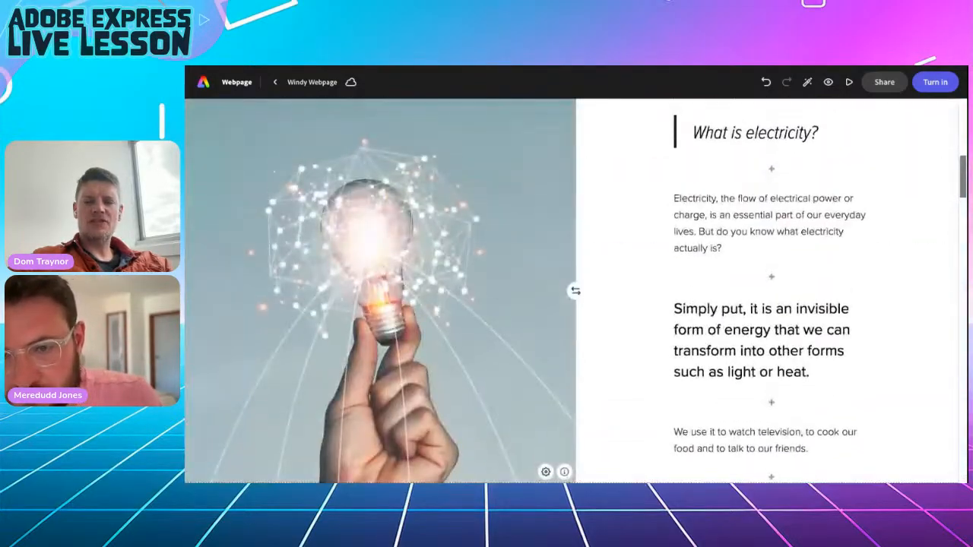
click(530, 66)
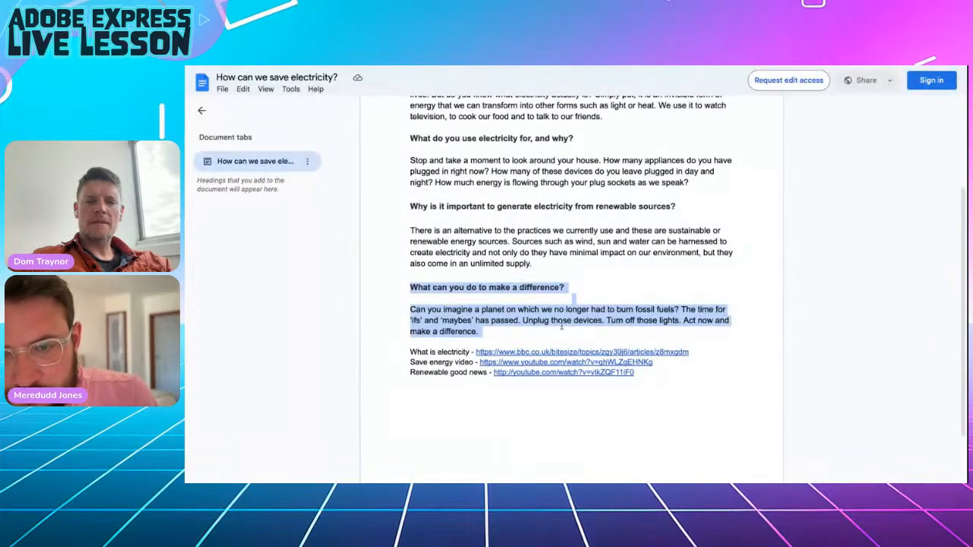
Copy the BBC 'What is electricity' link from the Google Doc's link preview.
drag(408, 353, 636, 372)
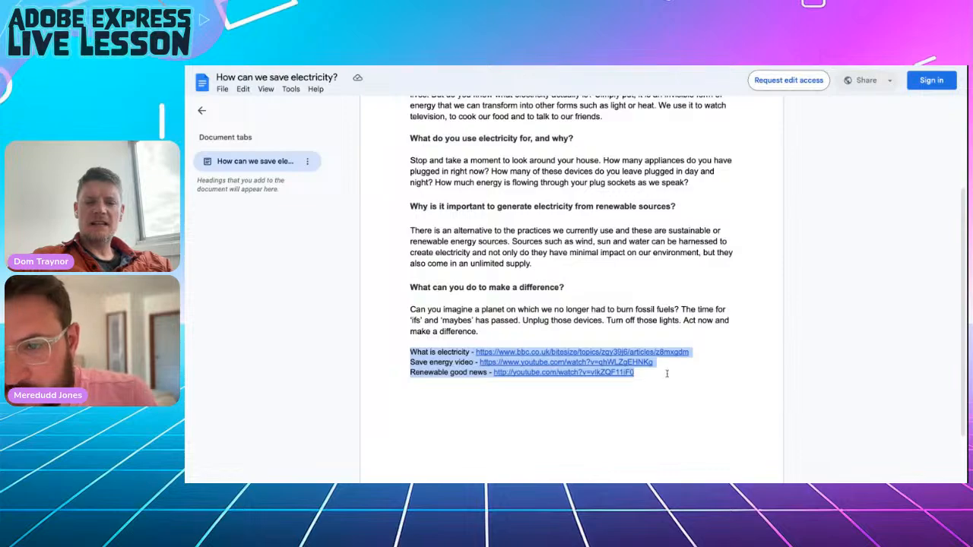
click(695, 377)
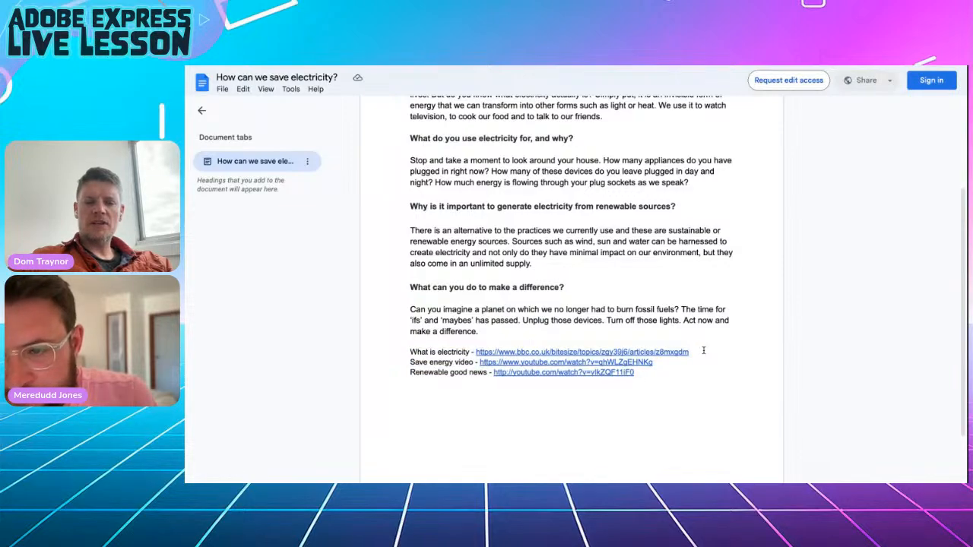
drag(703, 350, 483, 353)
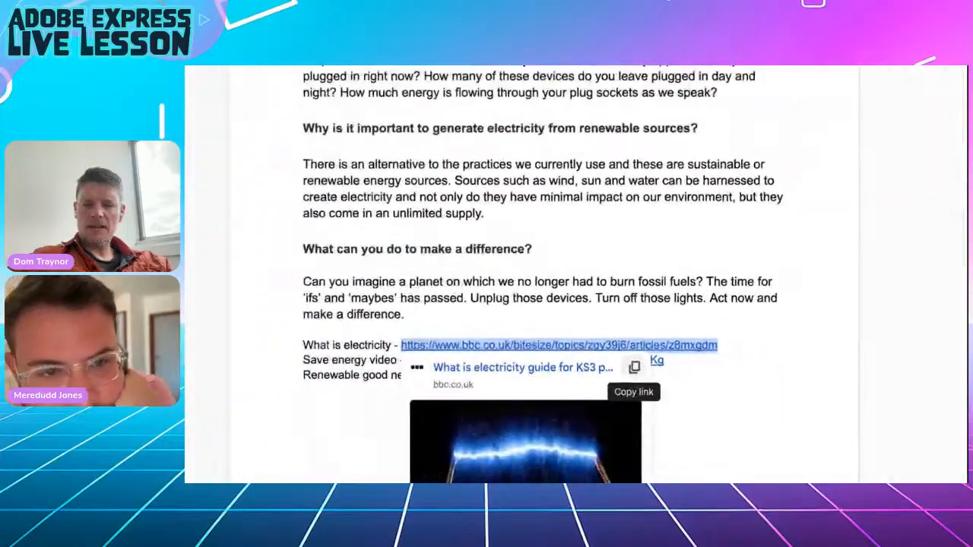
click(633, 367)
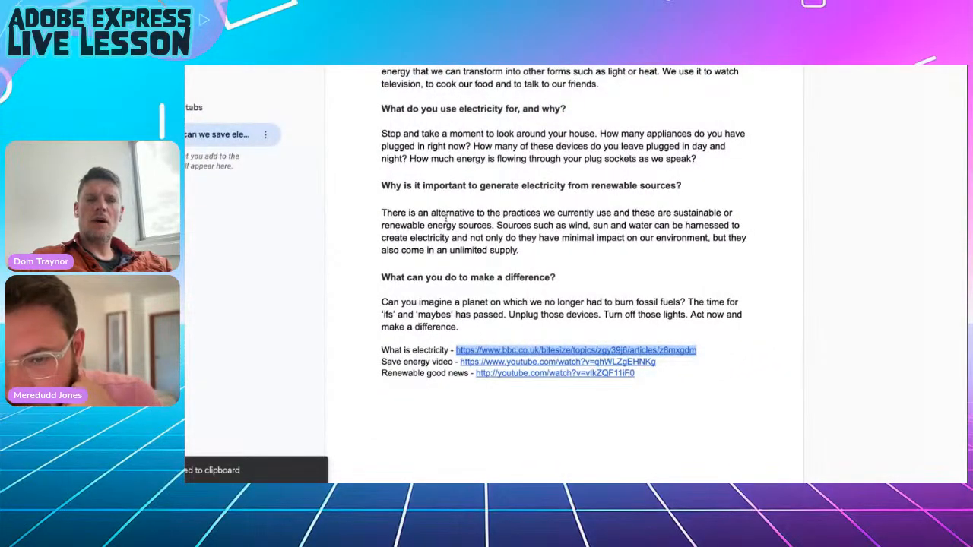
click(349, 65)
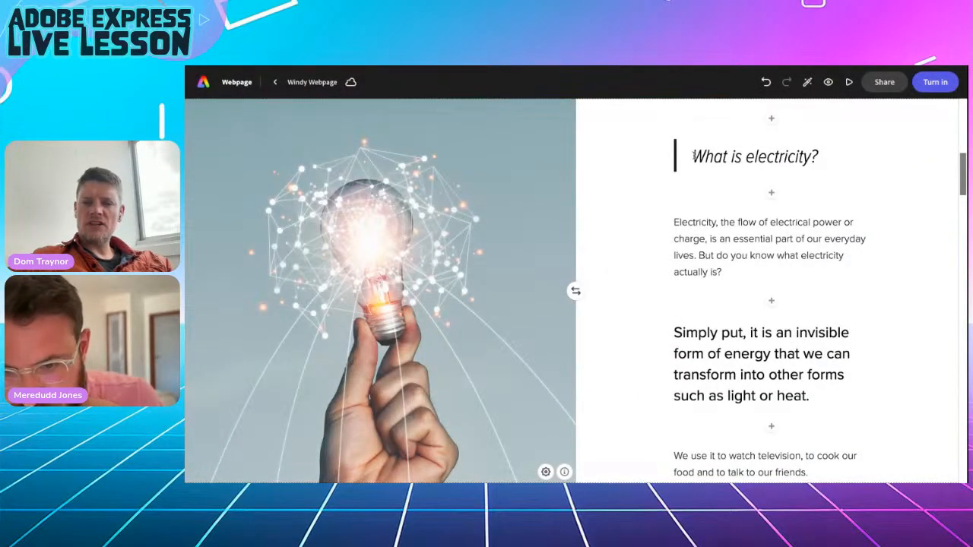
Add a centred 'Learn more' button below the lightbulb text, linked to the BBC electricity article.
scroll(705, 383, down, 2)
scroll(705, 384, down, 1)
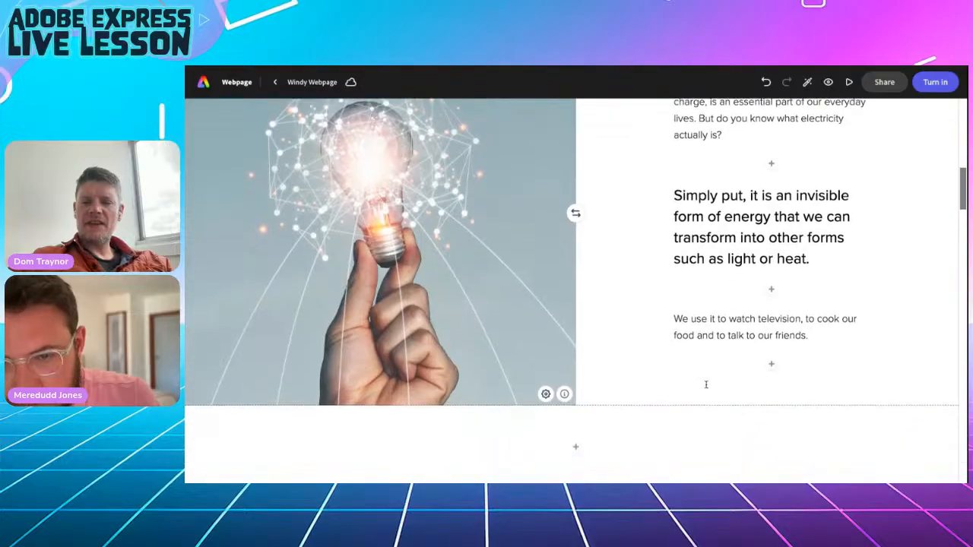
click(772, 366)
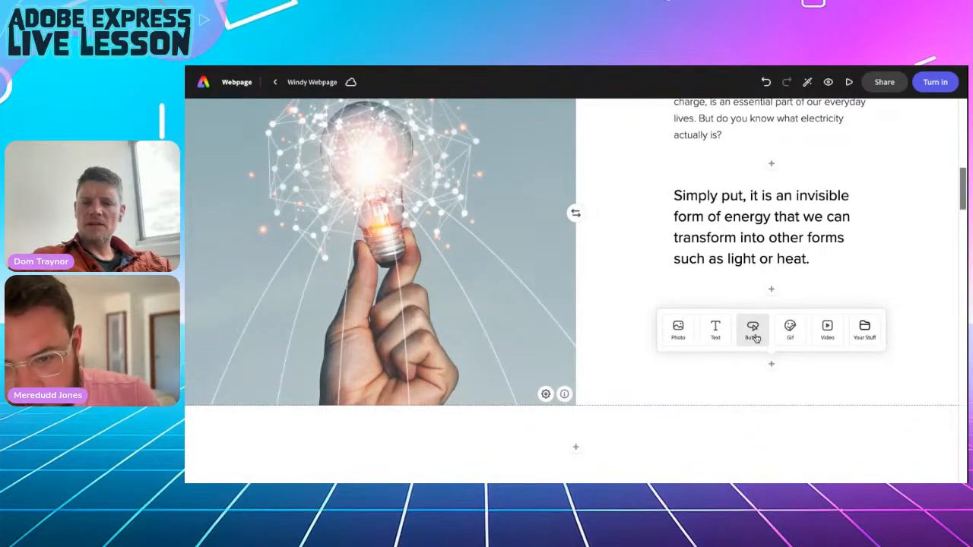
click(755, 338)
click(669, 248)
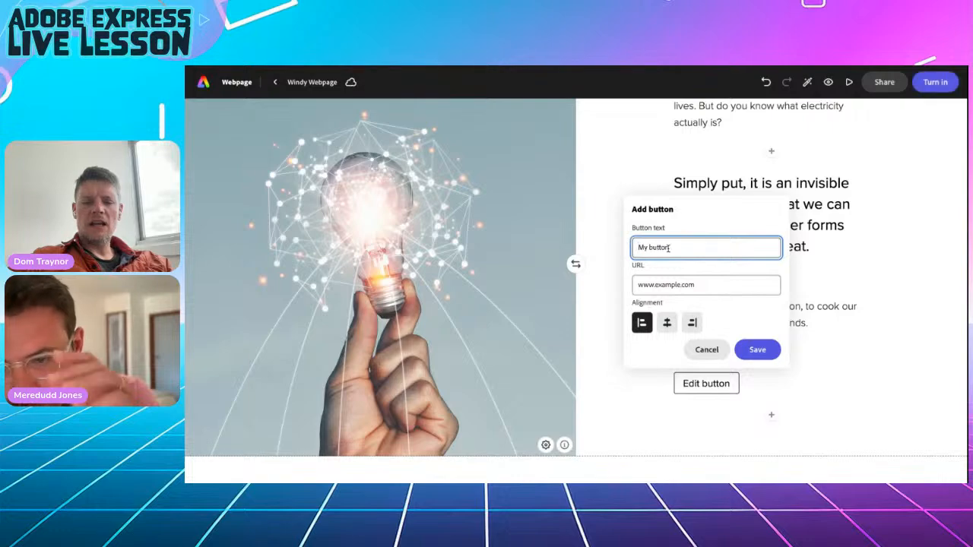
key(ctrl+a)
text(Learn more)
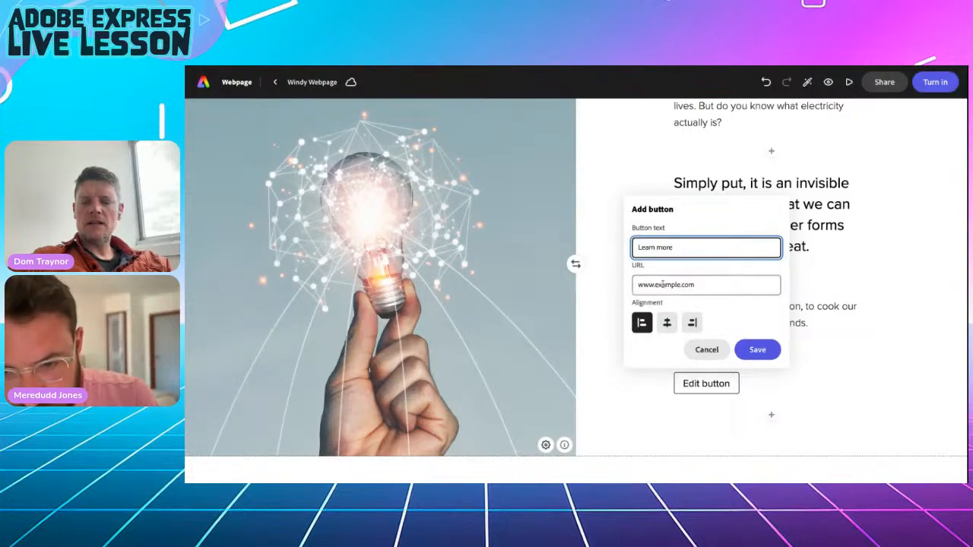
click(663, 283)
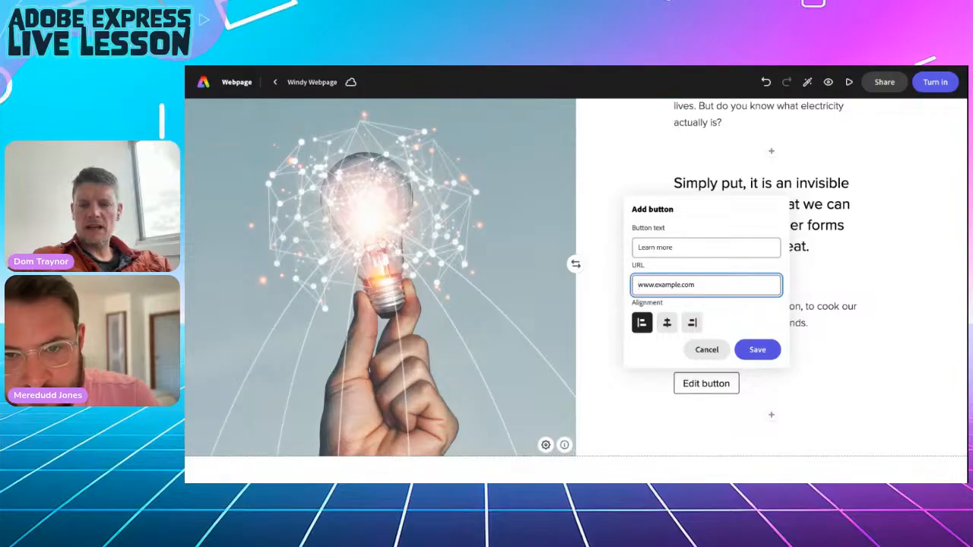
key(ctrl+v)
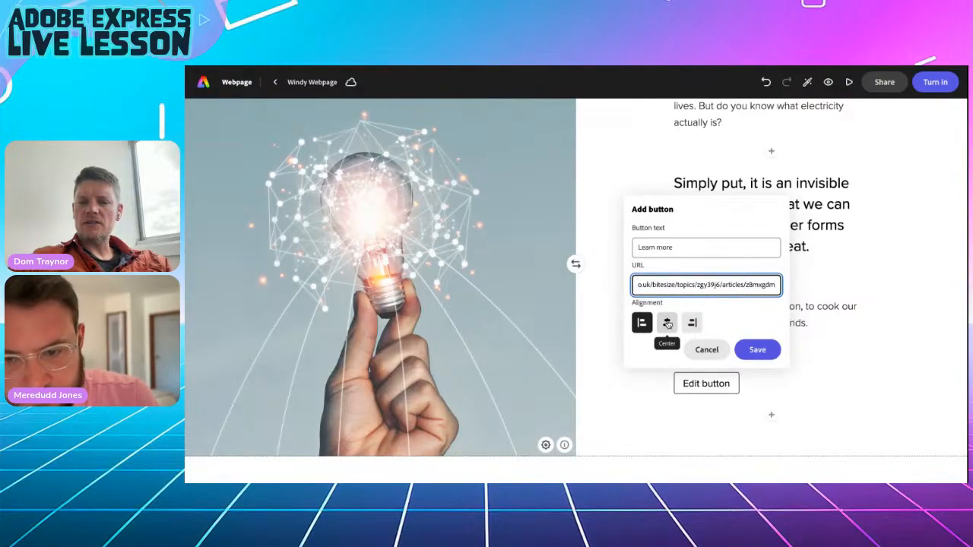
click(667, 324)
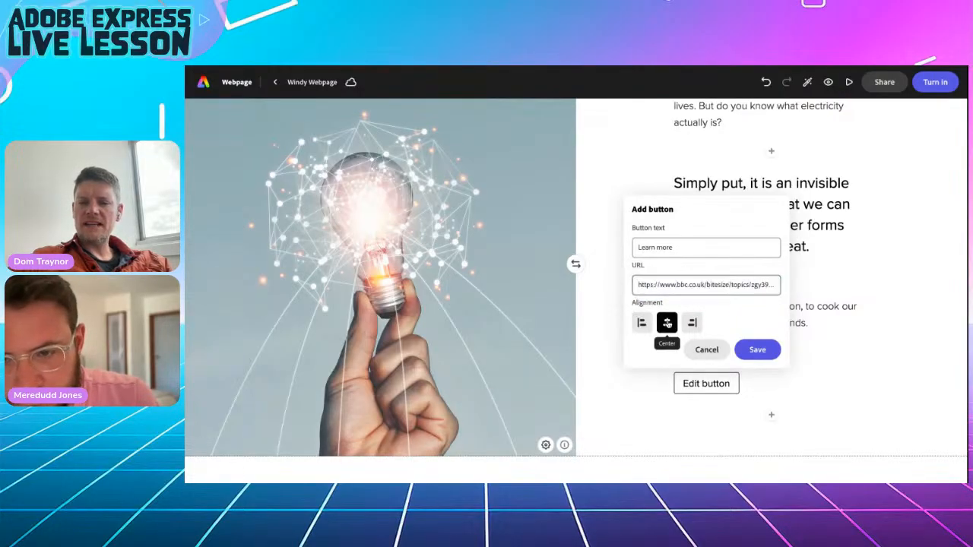
click(756, 351)
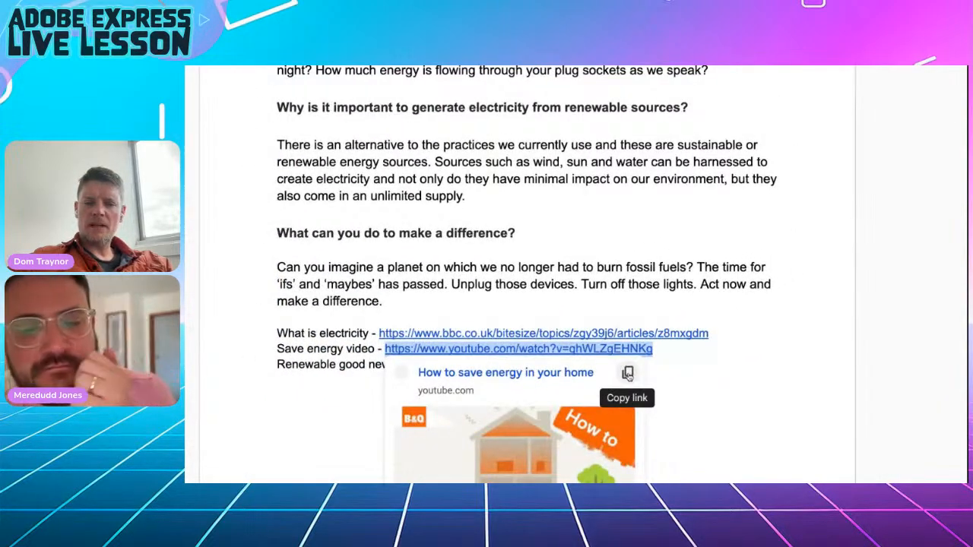
Embed the 'How to save energy in your home' YouTube video below the plug-socket questions.
click(628, 372)
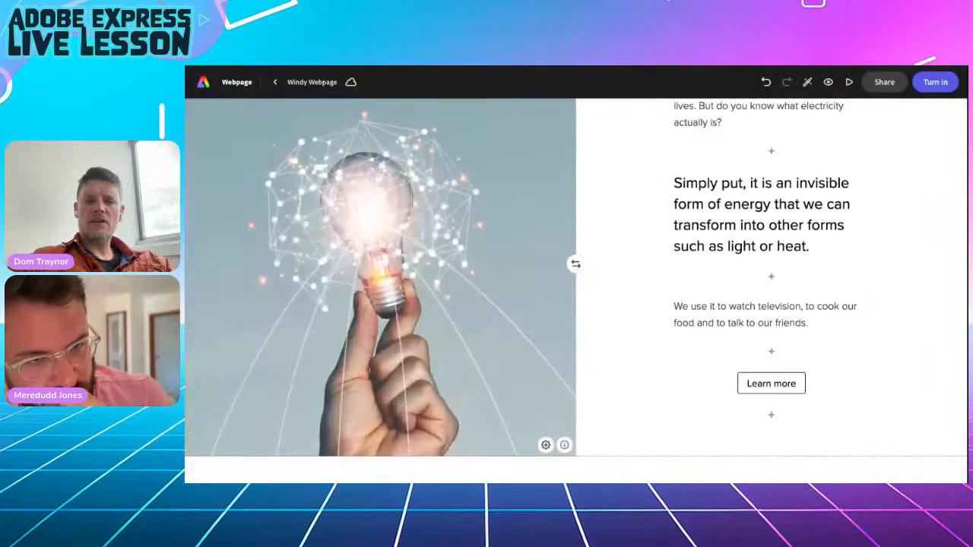
scroll(712, 361, down, 5)
scroll(713, 361, down, 5)
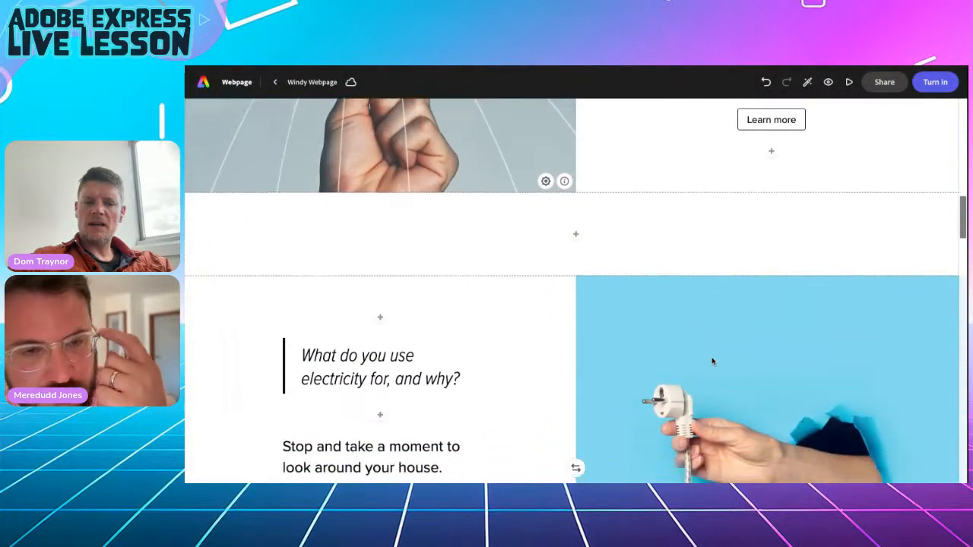
scroll(380, 292, down, 2)
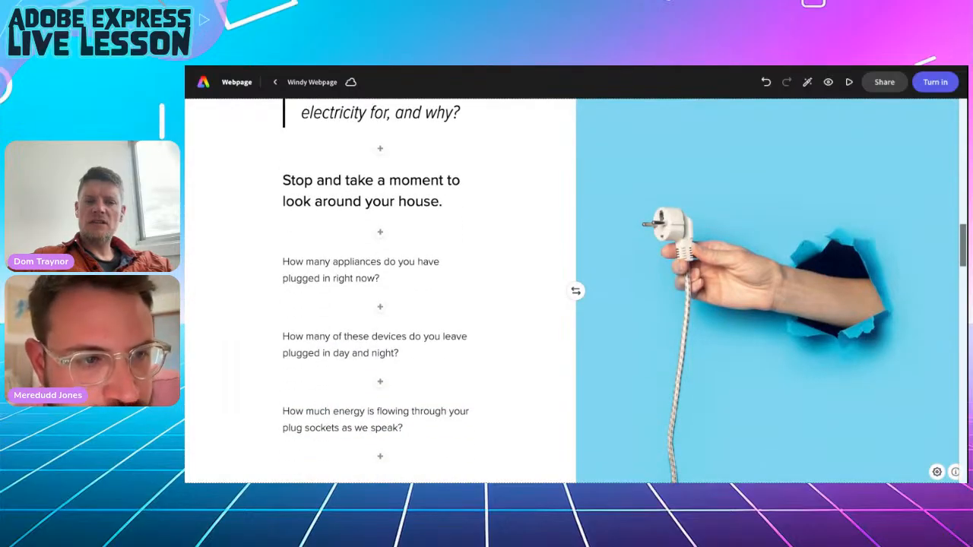
scroll(380, 291, up, 1)
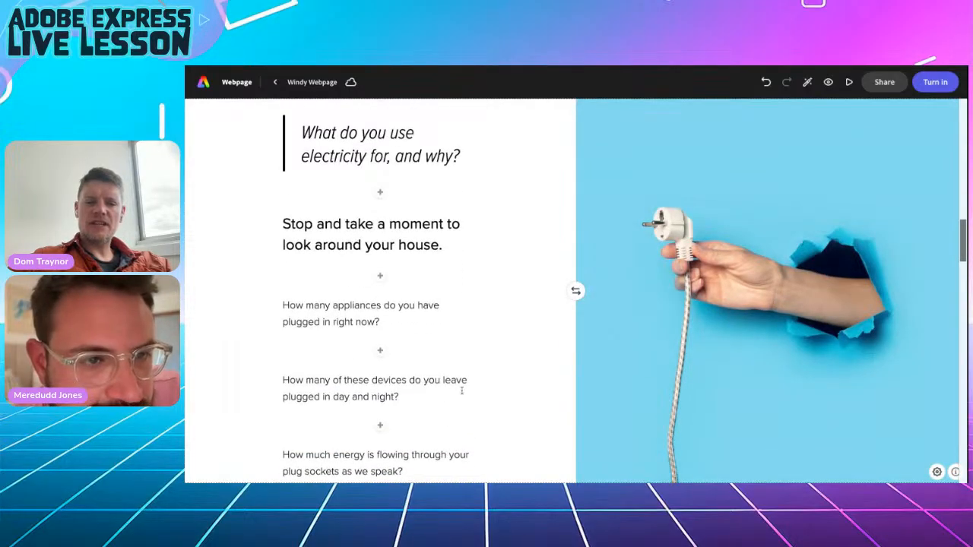
scroll(373, 293, down, 3)
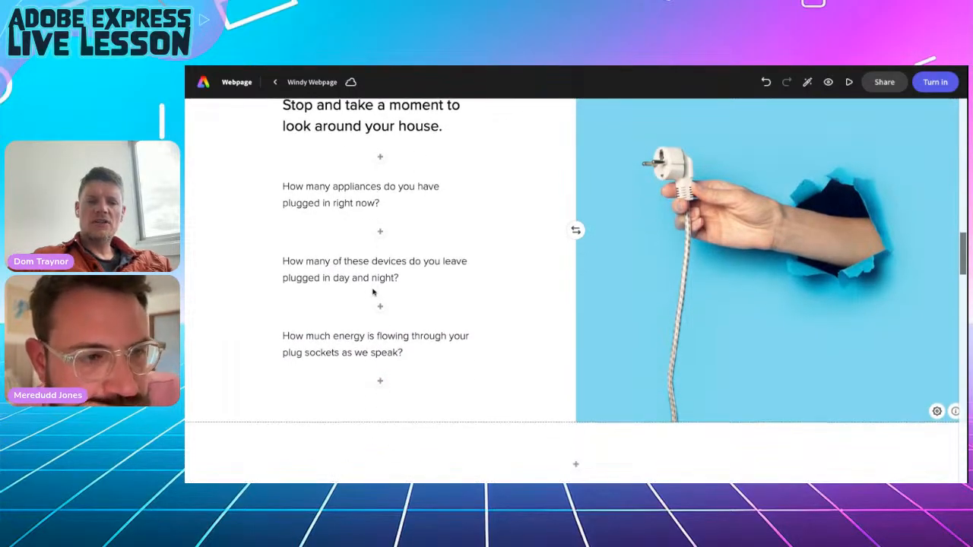
click(381, 384)
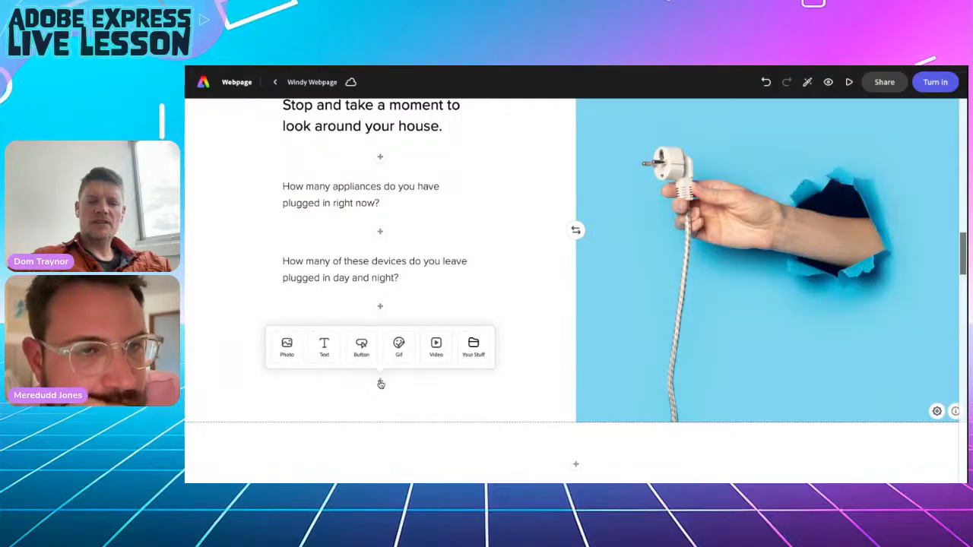
click(435, 346)
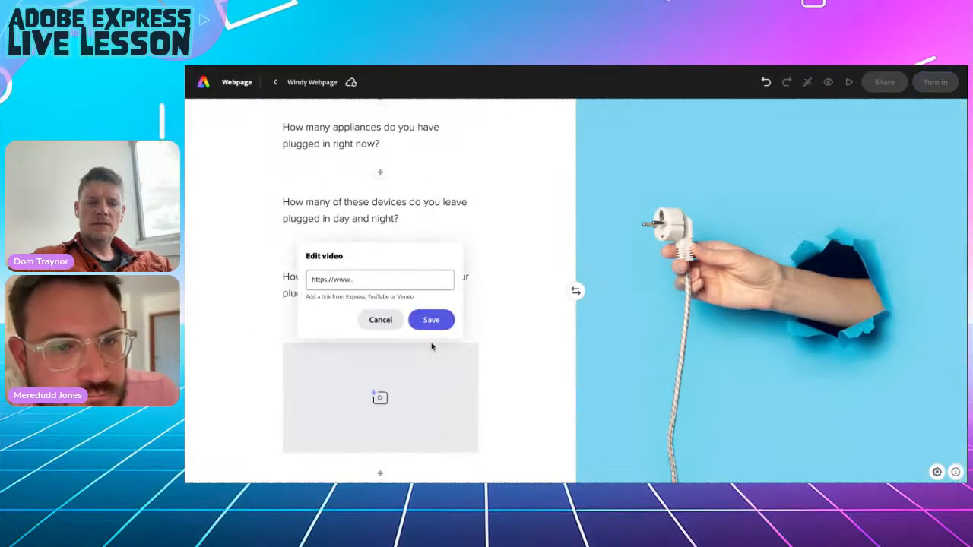
key(ctrl+v)
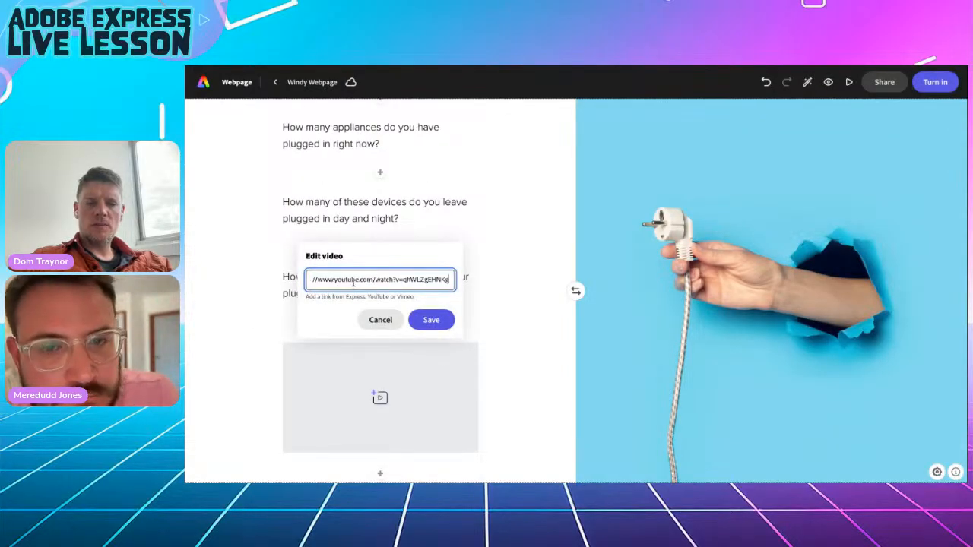
click(426, 320)
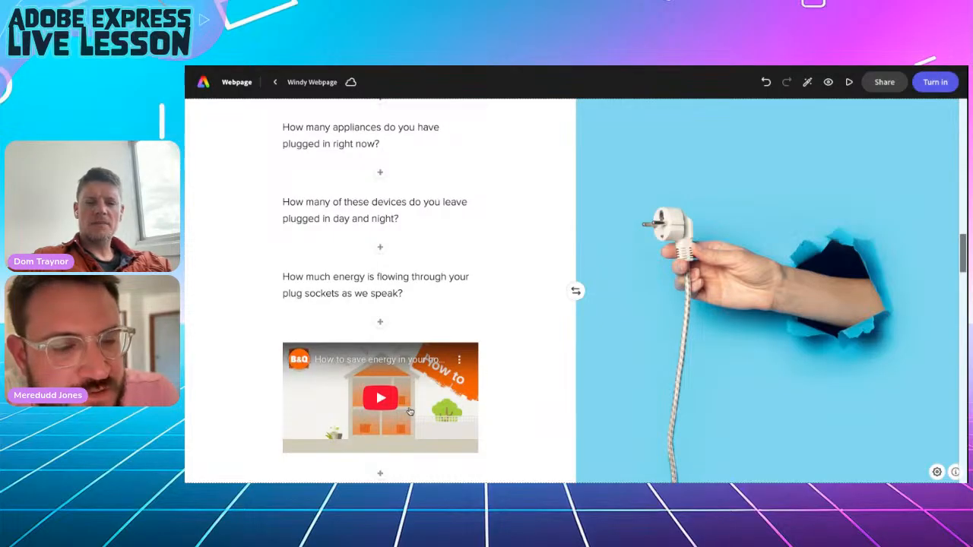
click(367, 66)
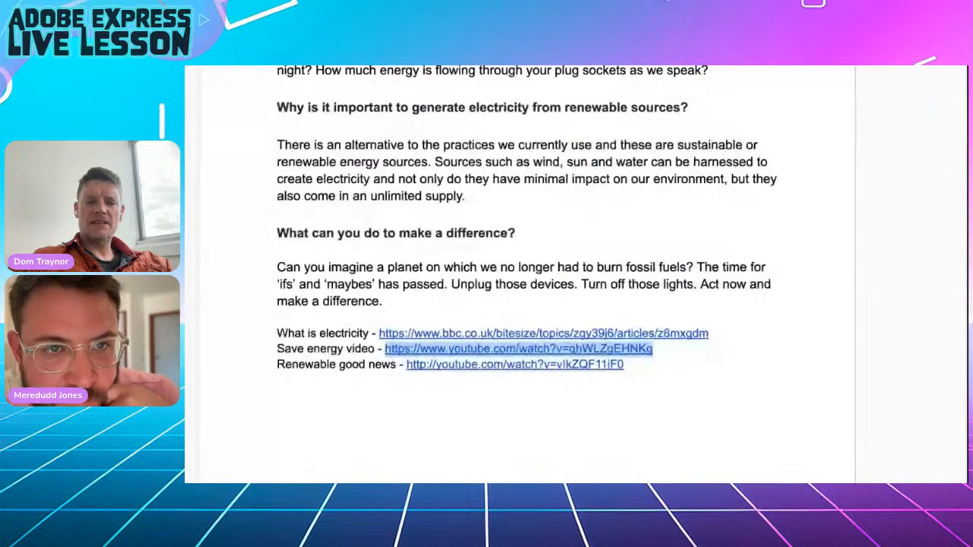
Copy the 'Renewable good news' YouTube link from the Google Doc's link preview.
drag(639, 365, 408, 365)
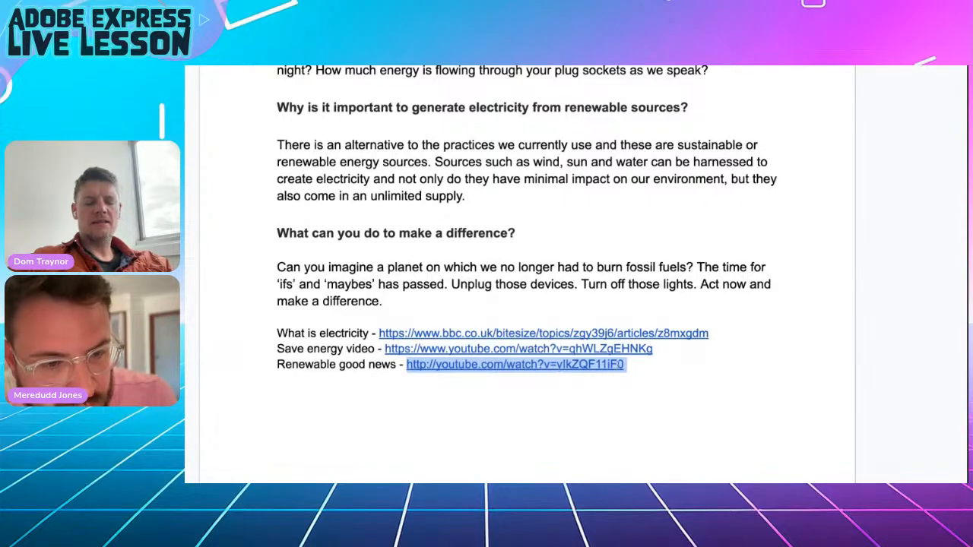
click(408, 366)
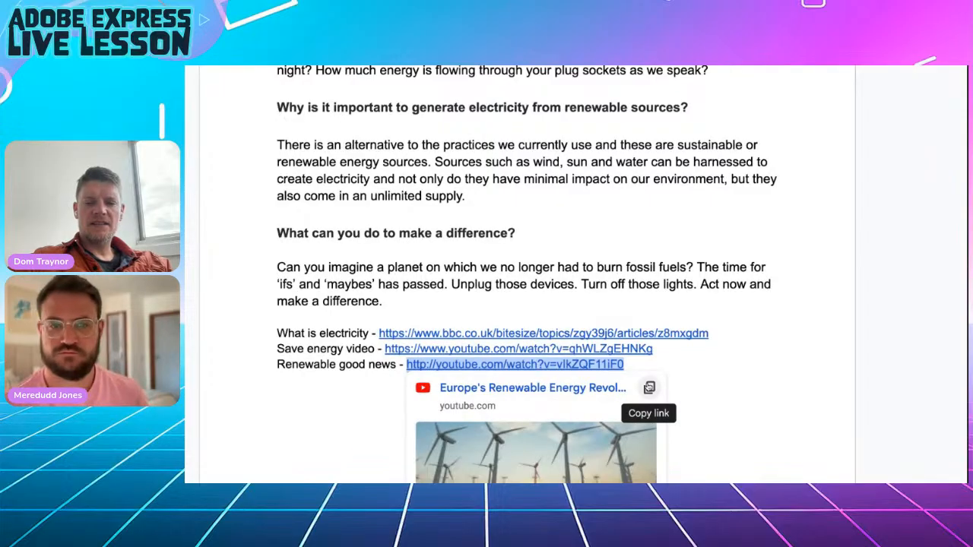
click(649, 388)
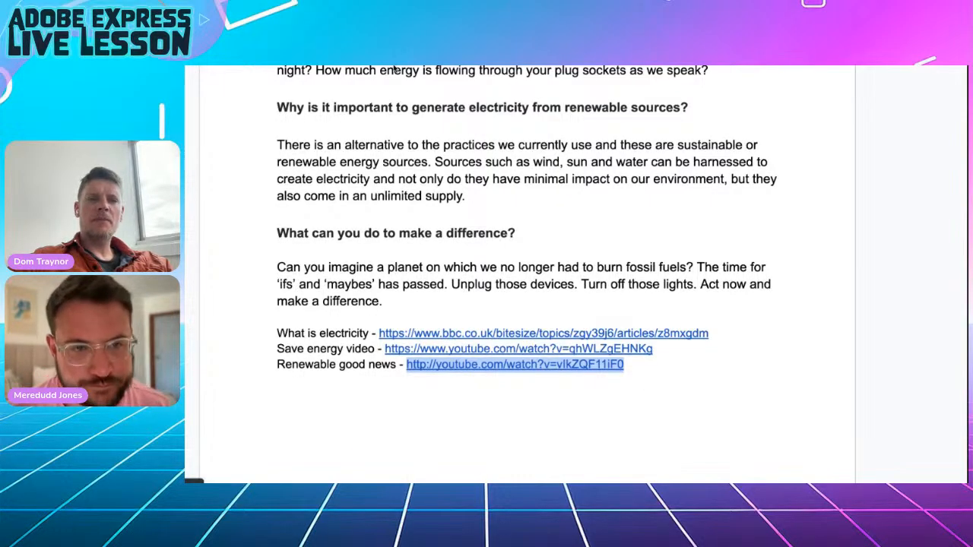
key(alt+Tab)
Embed the 'Europe's Renewable Energy Revolution' video below the renewable-sources paragraph on the turbine slide.
scroll(530, 325, down, 10)
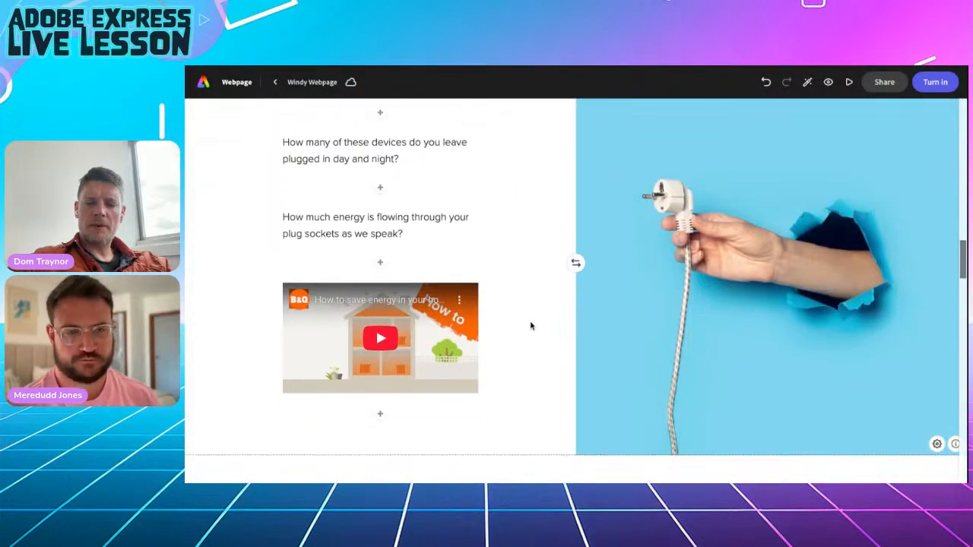
scroll(488, 342, down, 5)
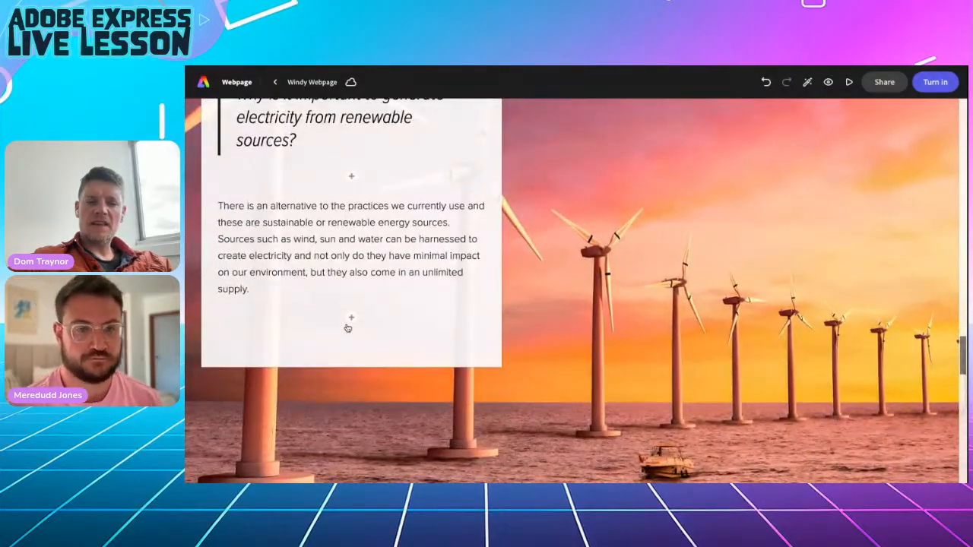
click(352, 319)
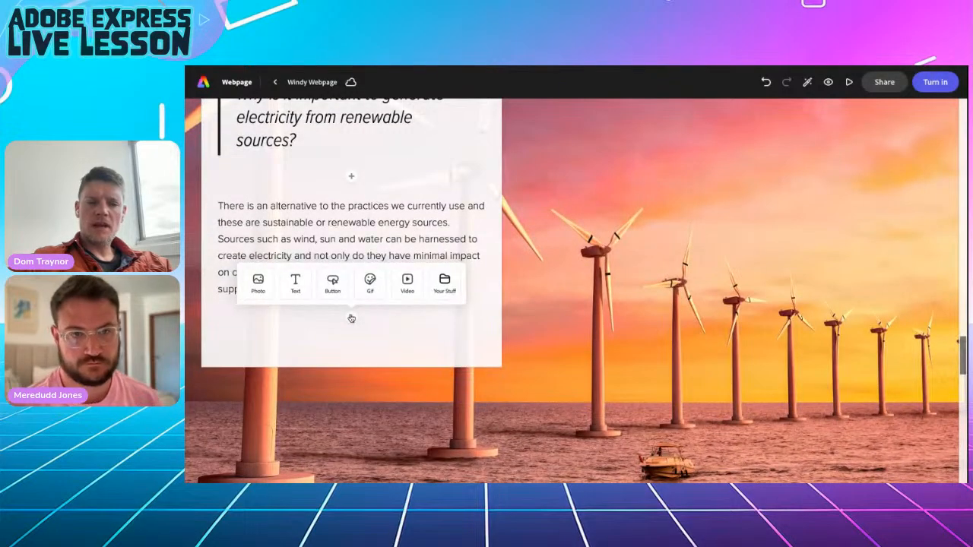
click(407, 282)
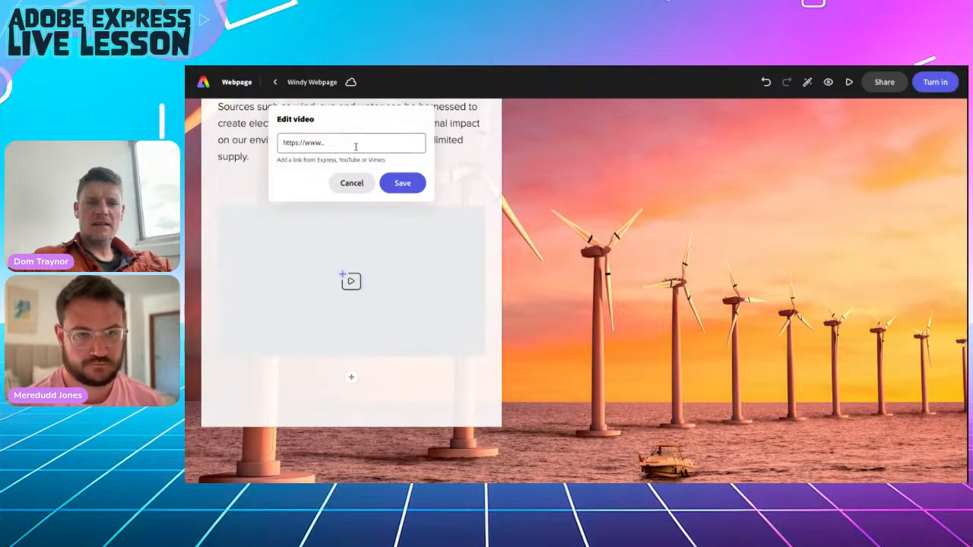
click(402, 182)
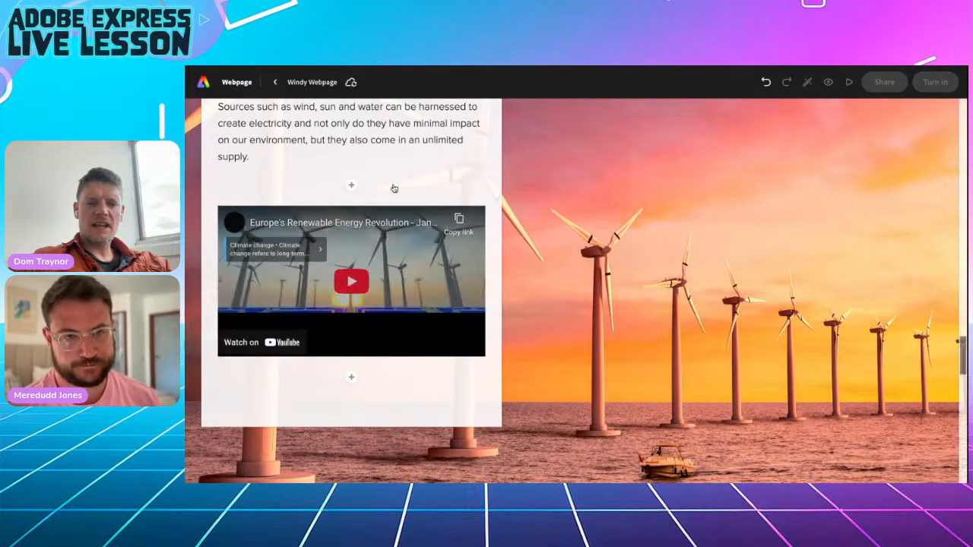
scroll(651, 336, down, 5)
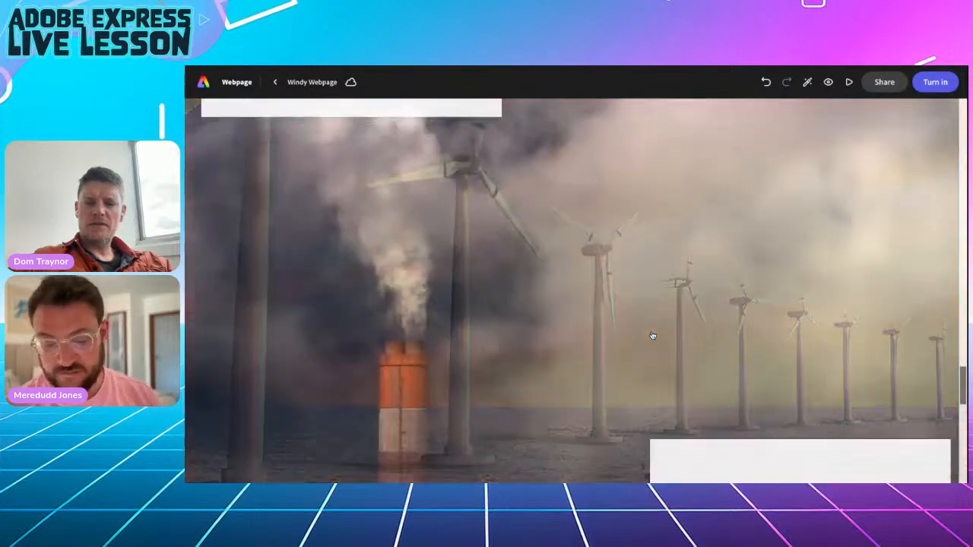
scroll(651, 336, down, 5)
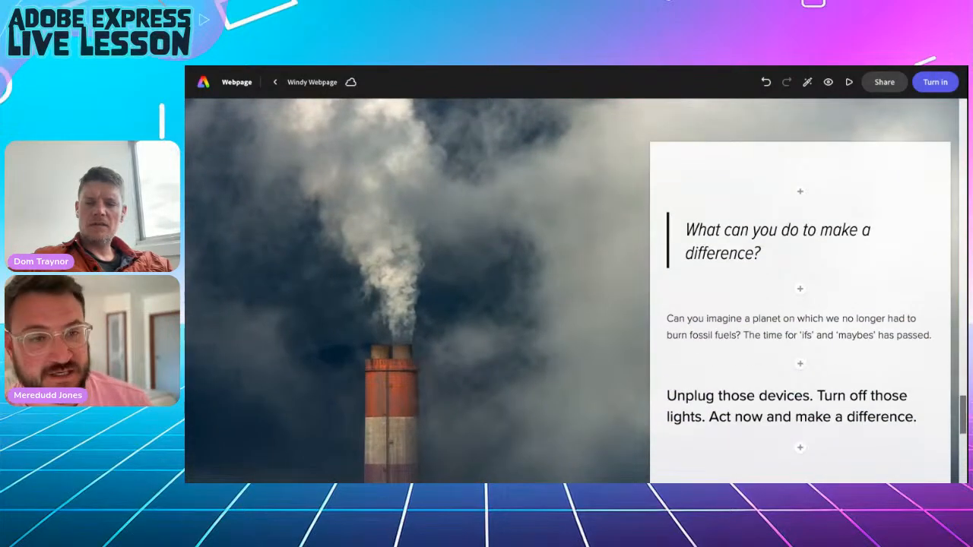
scroll(799, 304, down, 1)
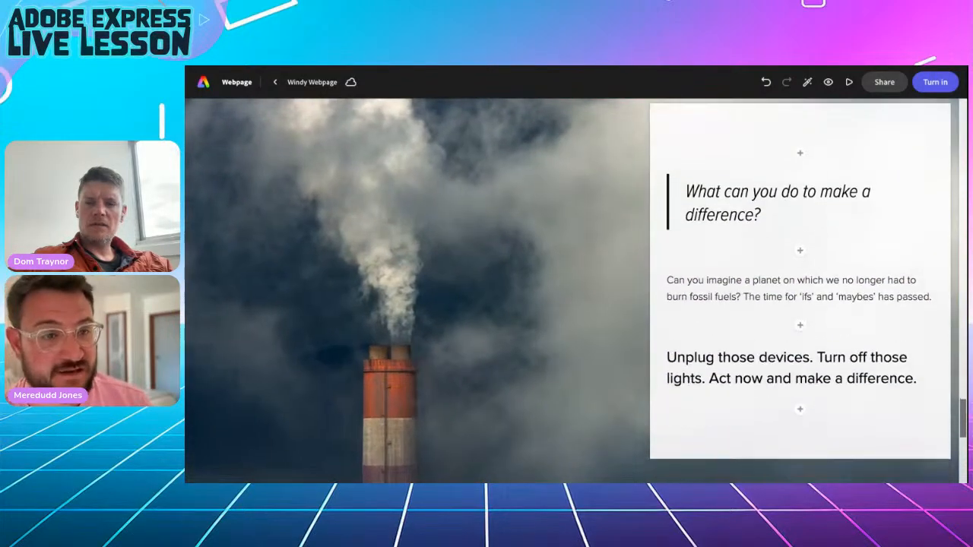